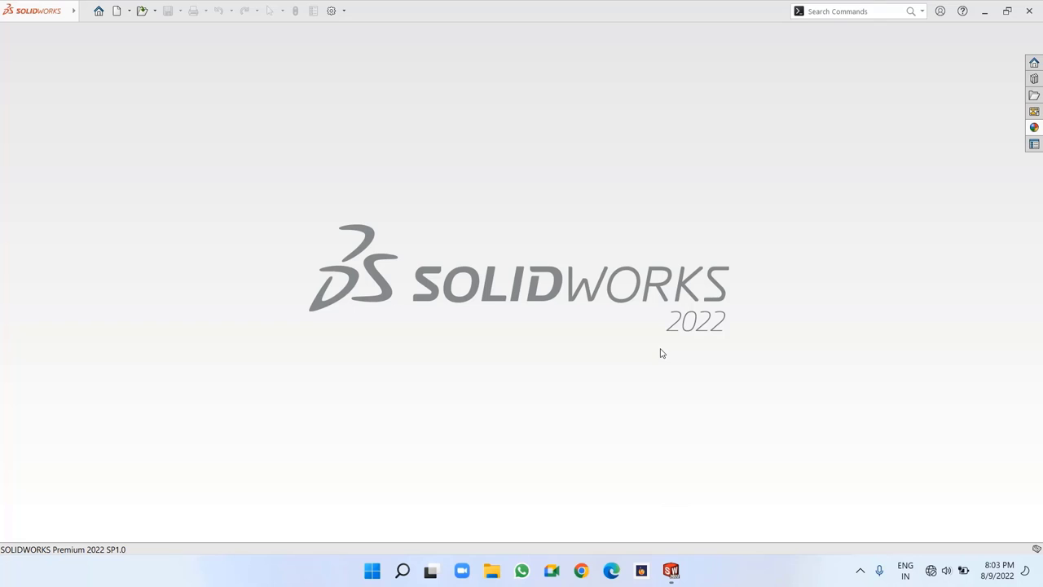
Create a new part and start a sketch on the Front Plane
left_click(118, 11)
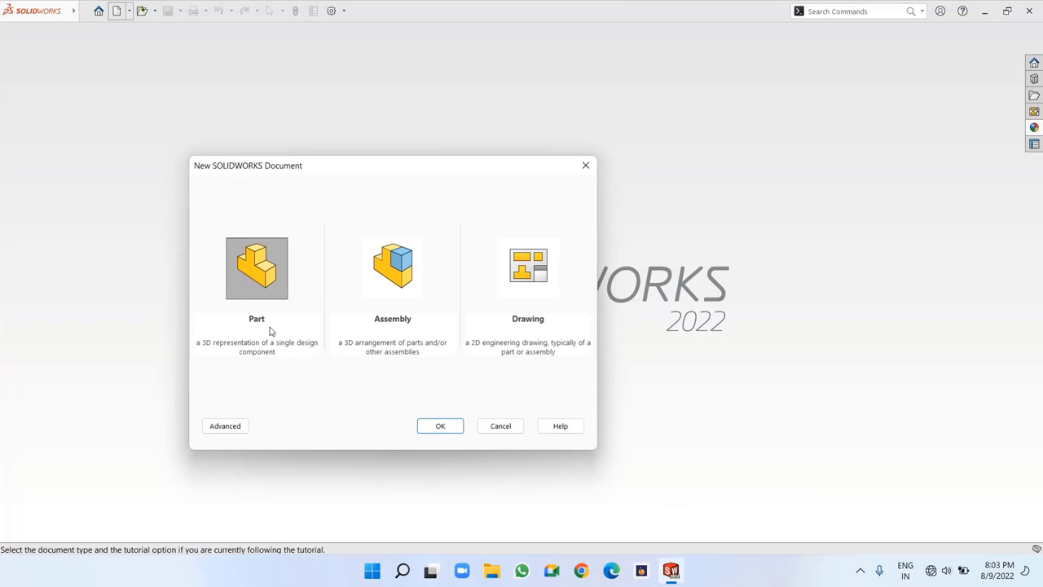
left_click(445, 427)
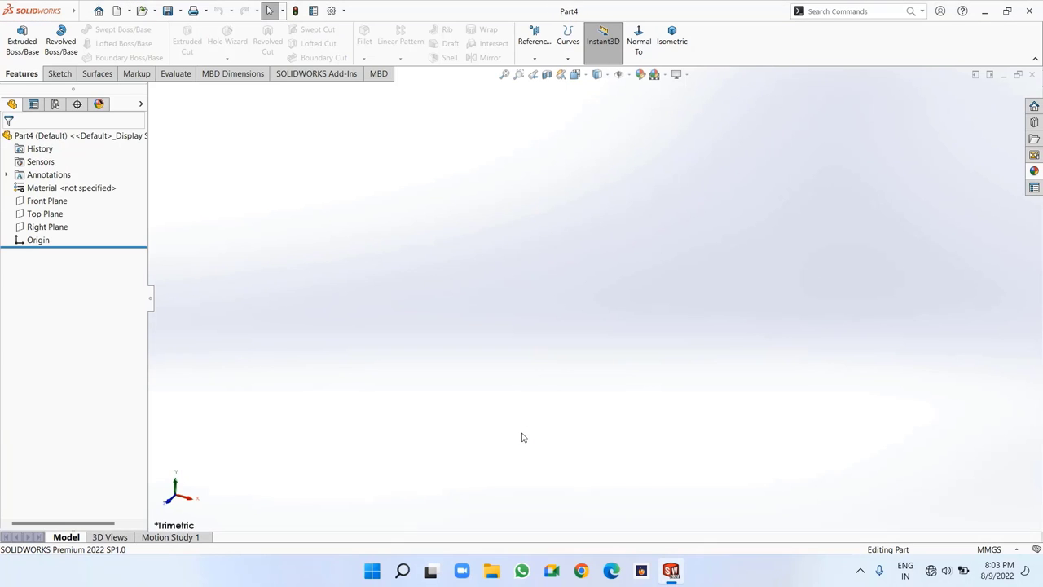
left_click(45, 201)
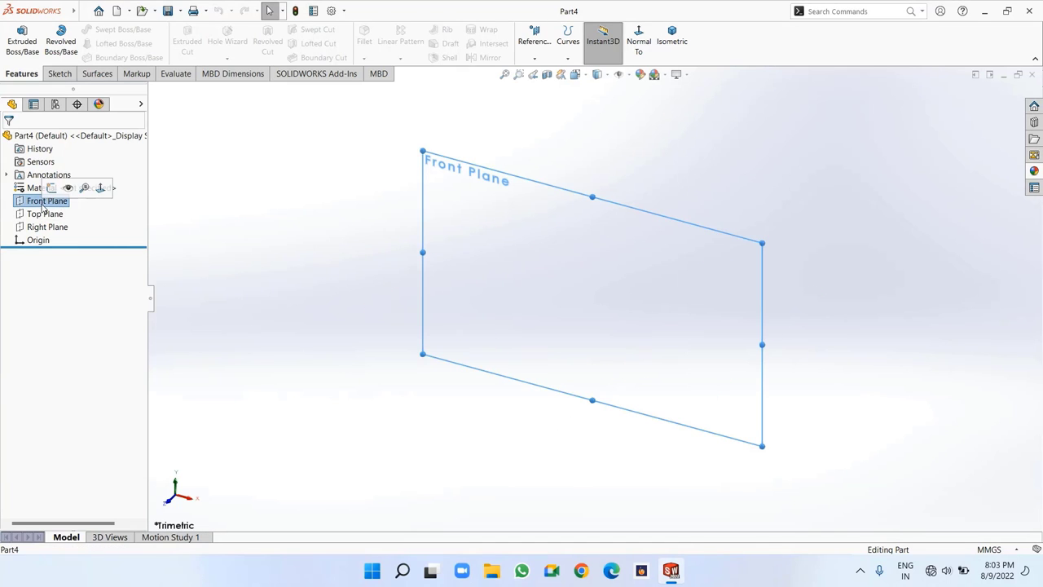
left_click(51, 188)
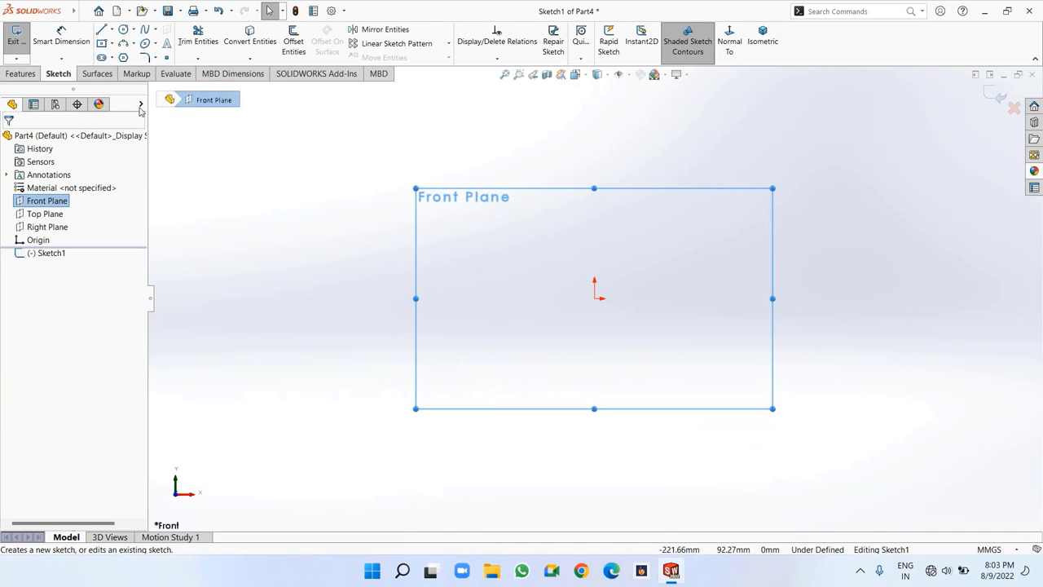
Draw a center rectangle anchored at the origin
left_click(111, 43)
left_click(137, 70)
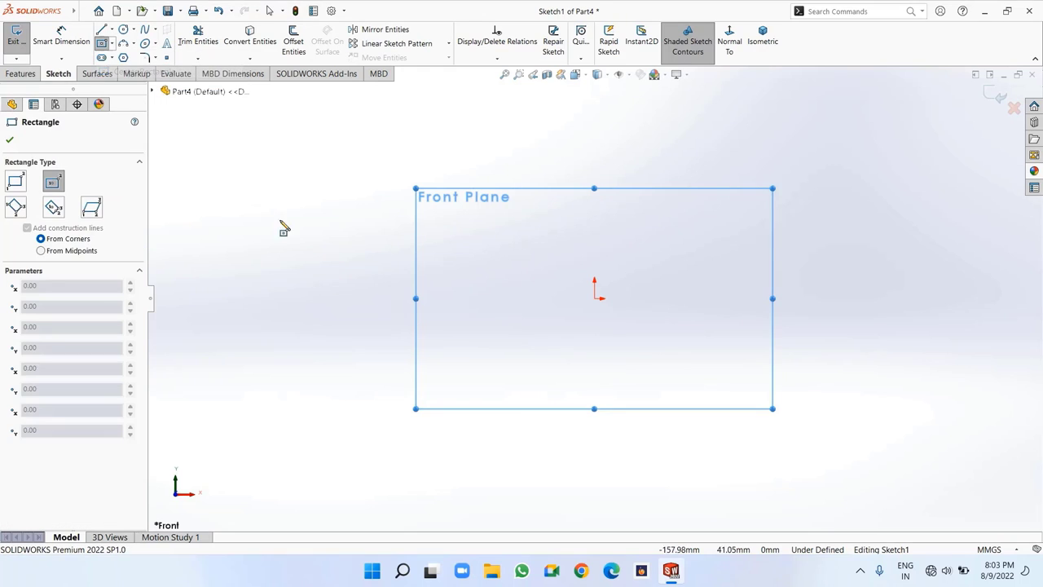
left_click(594, 299)
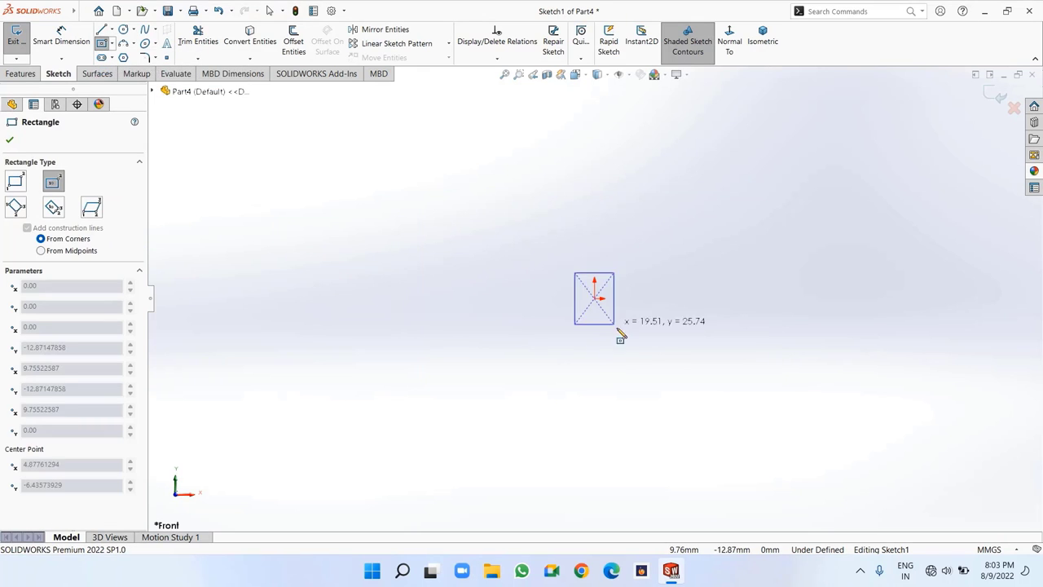
left_click(689, 377)
right_click(689, 380)
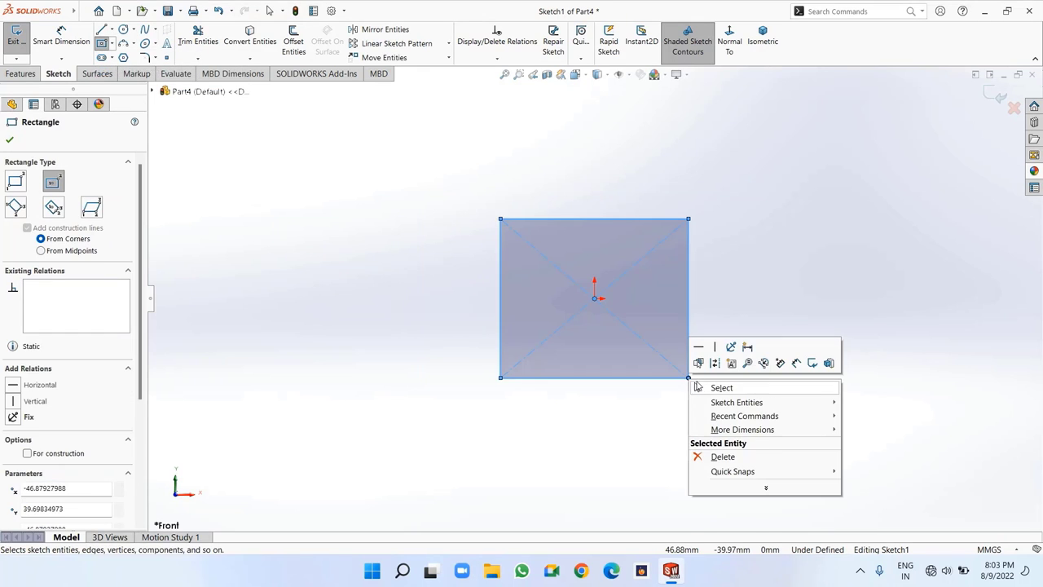
left_click(709, 386)
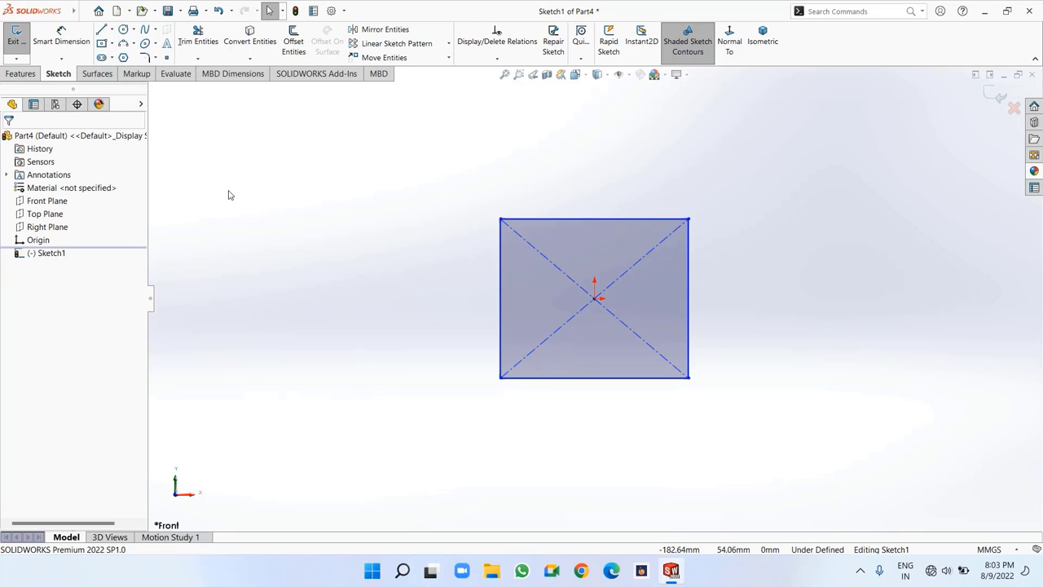
Dimension the rectangle's width and height to 24 mm each
left_click(51, 46)
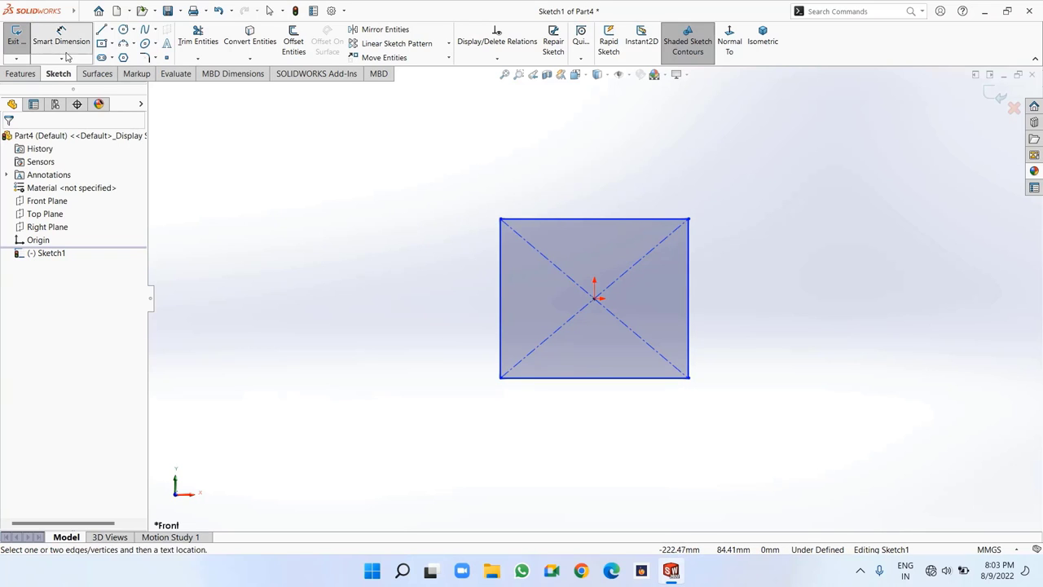
left_click(599, 225)
left_click(597, 178)
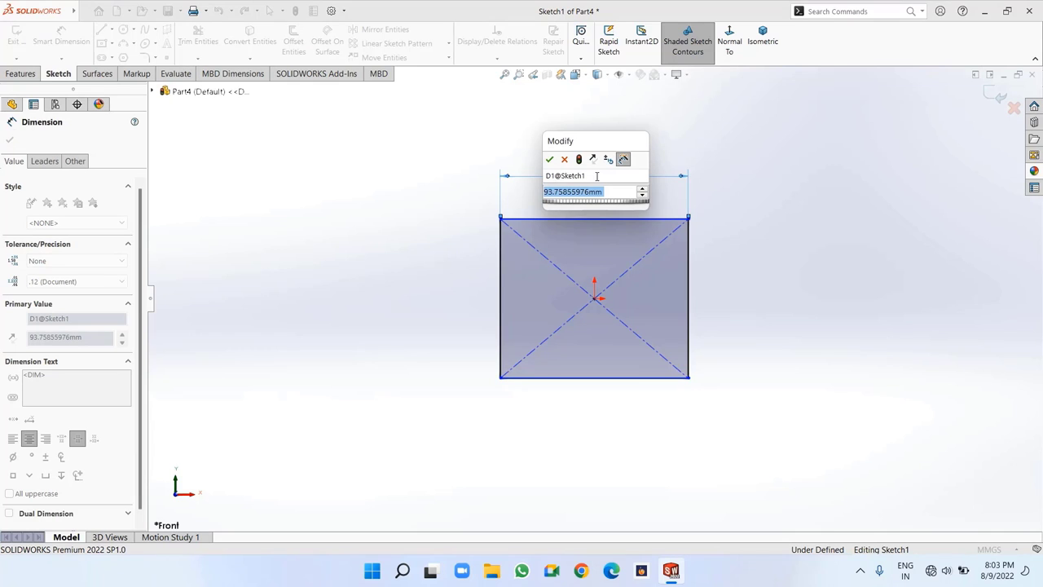
type("24")
key("Return")
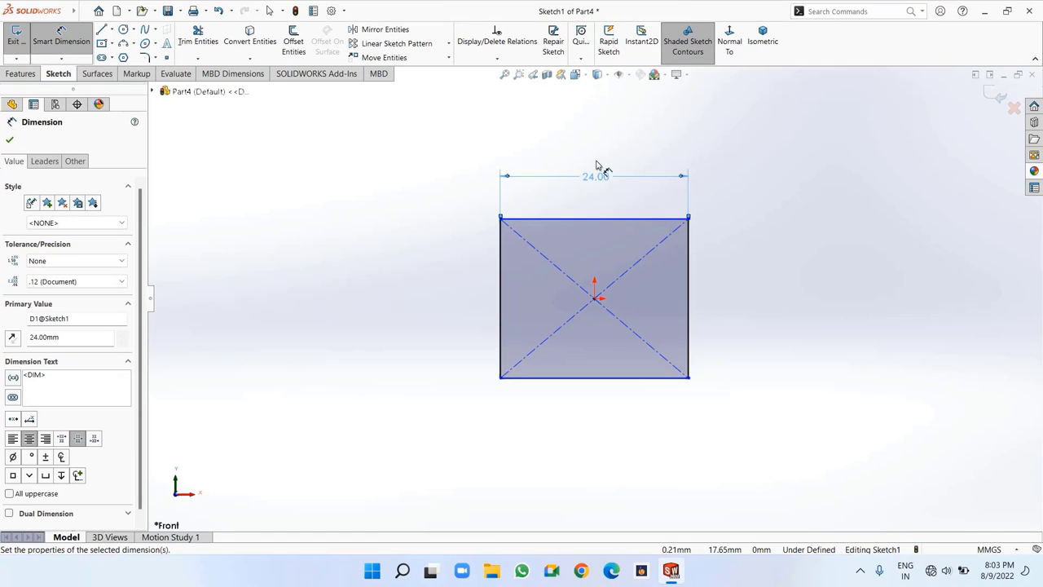
left_click(690, 316)
left_click(778, 313)
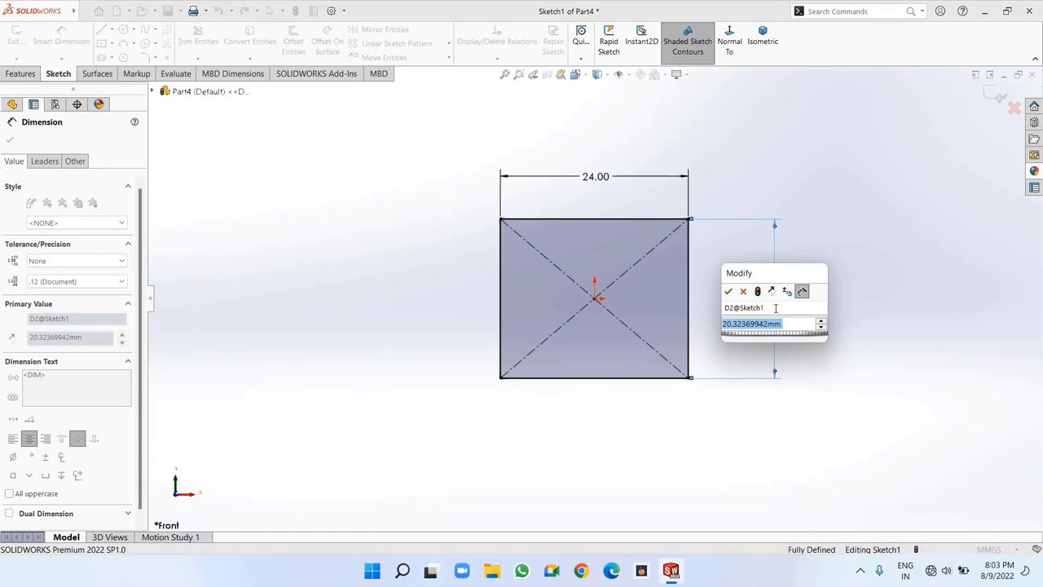
type("24")
key("Return")
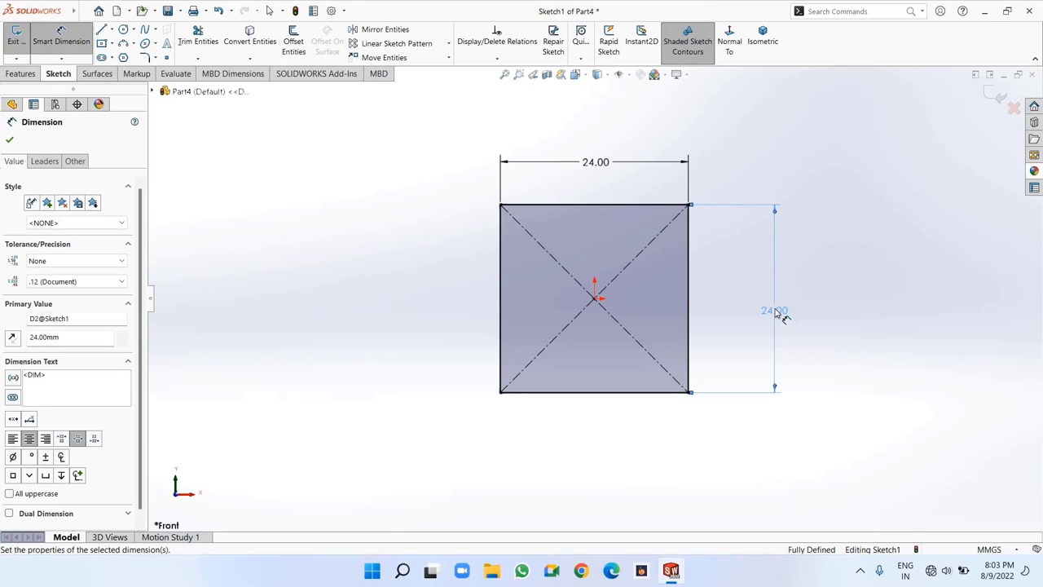
left_click(21, 74)
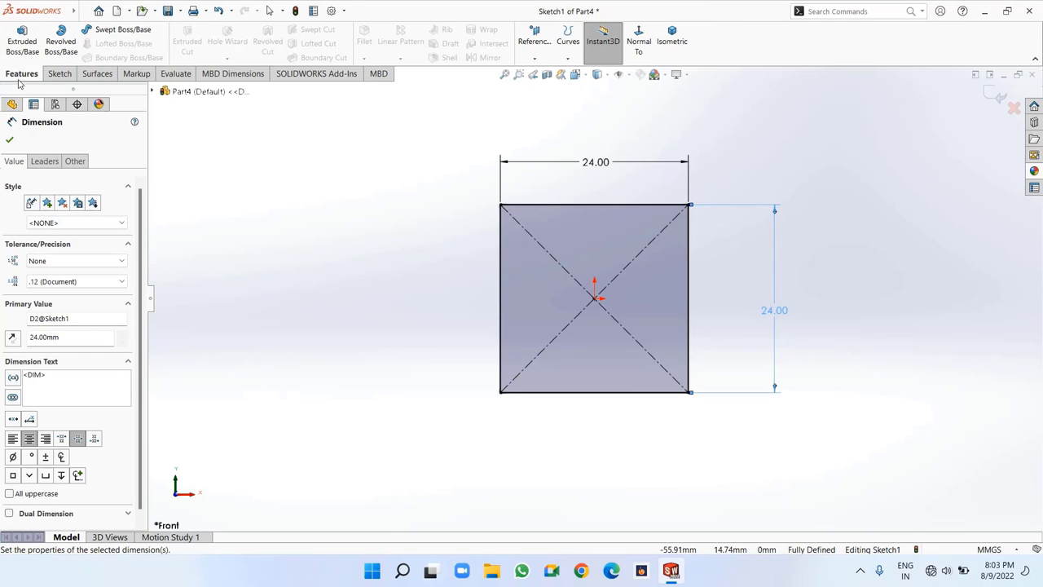
Extrude the square sketch into an 8 mm thick block
left_click(22, 39)
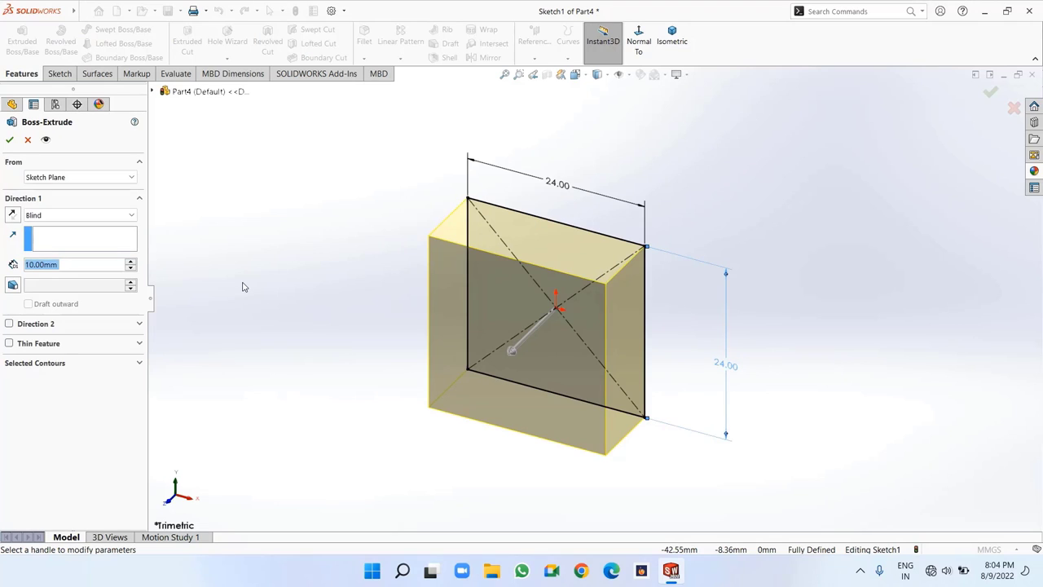
scroll(242, 287, "down", 2)
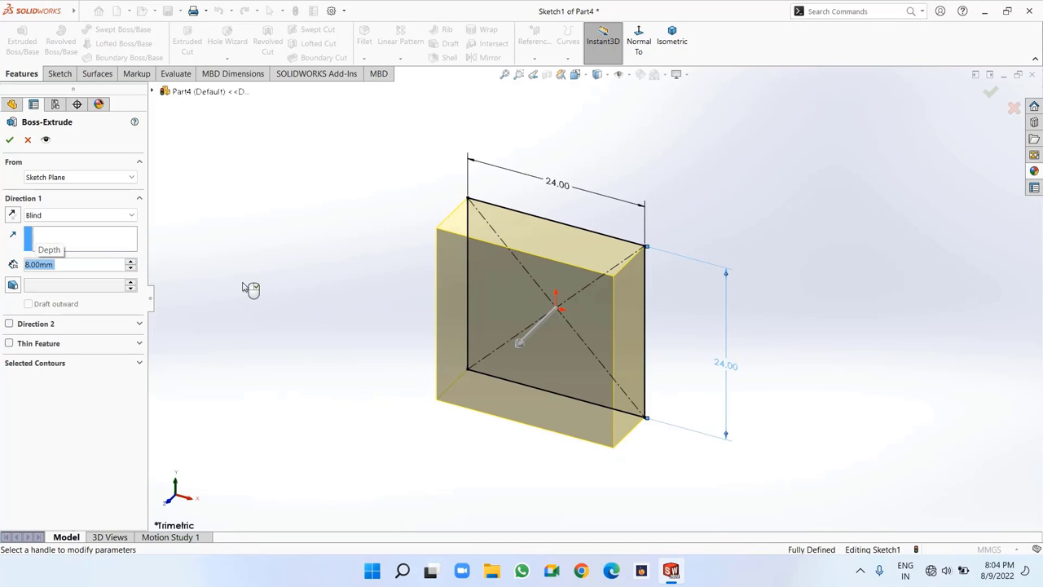
key("Return")
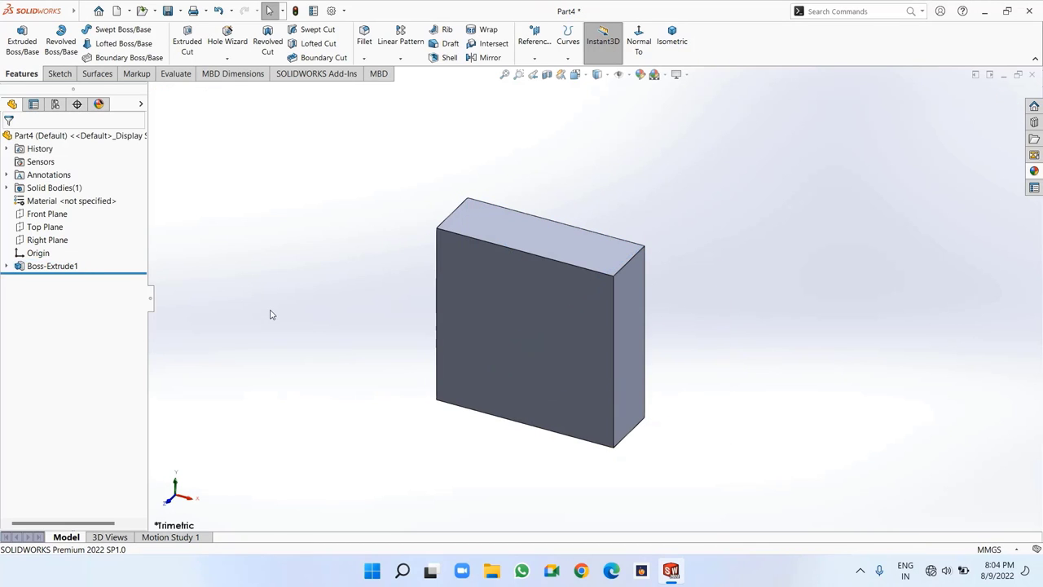
Sketch a circle centred on the origin on the block's front face
left_click(502, 318)
right_click(502, 318)
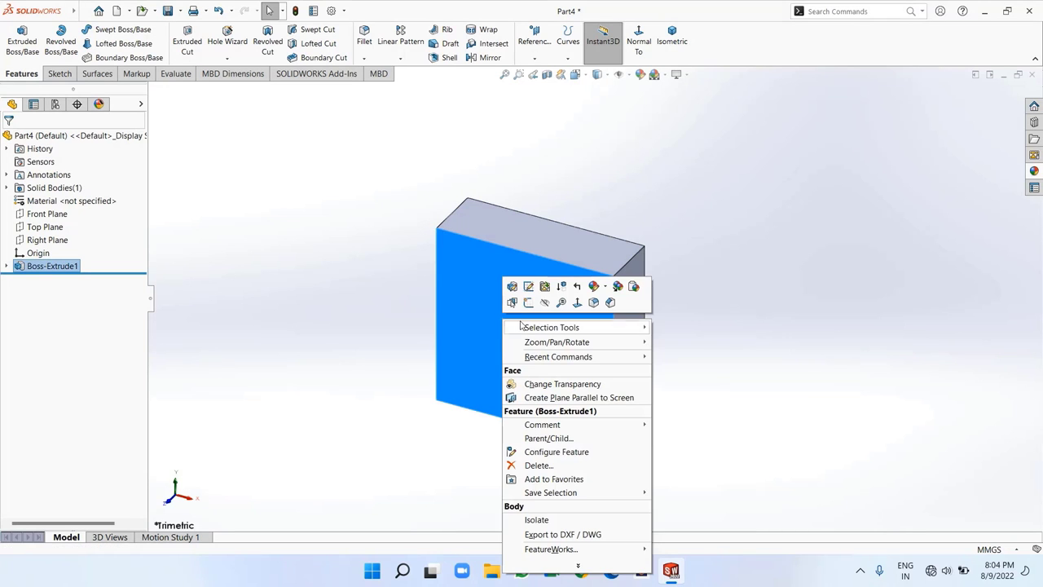
left_click(528, 307)
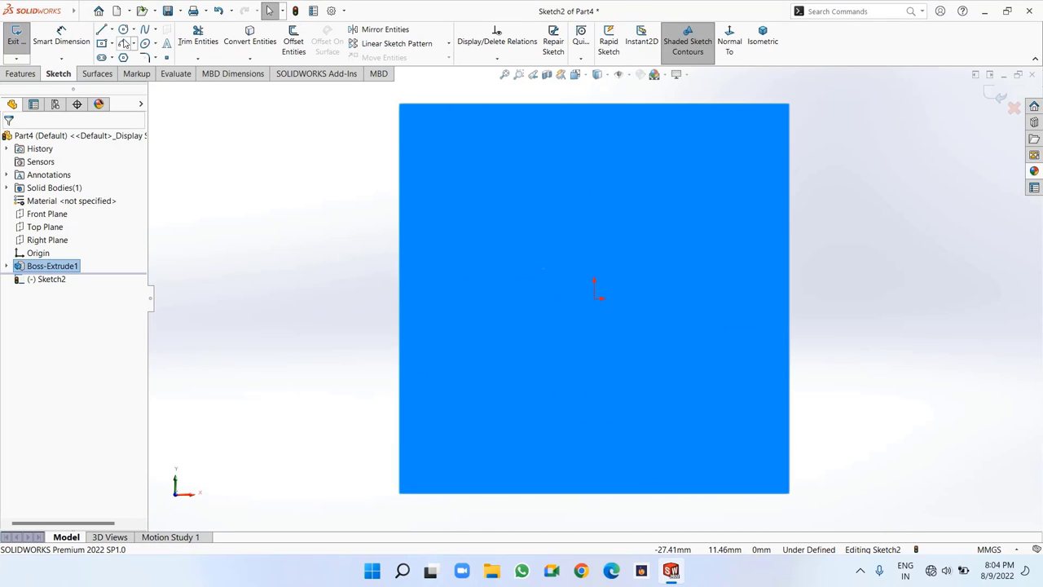
left_click(123, 31)
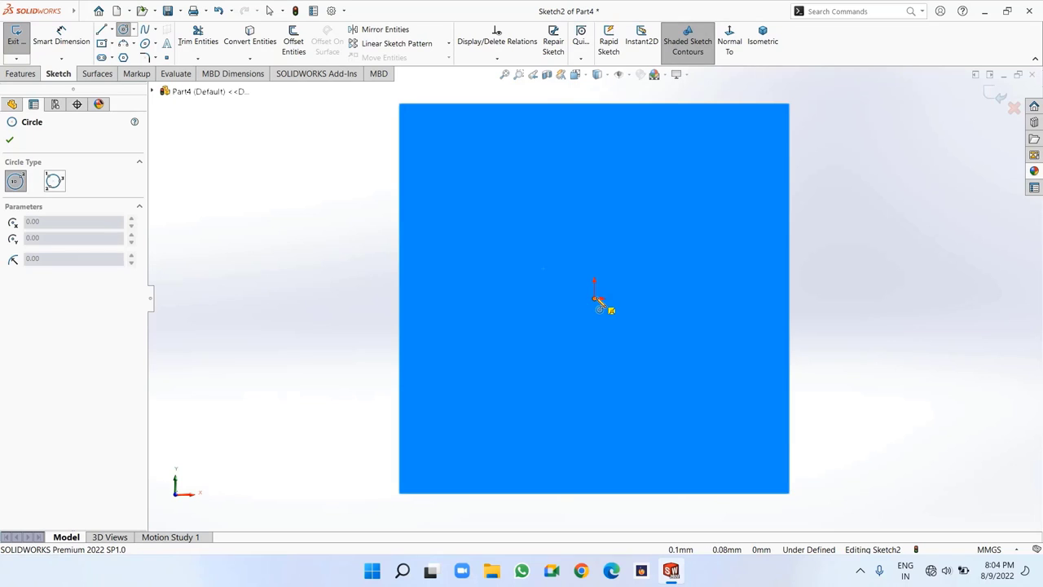
left_click(596, 299)
left_click(665, 383)
right_click(665, 382)
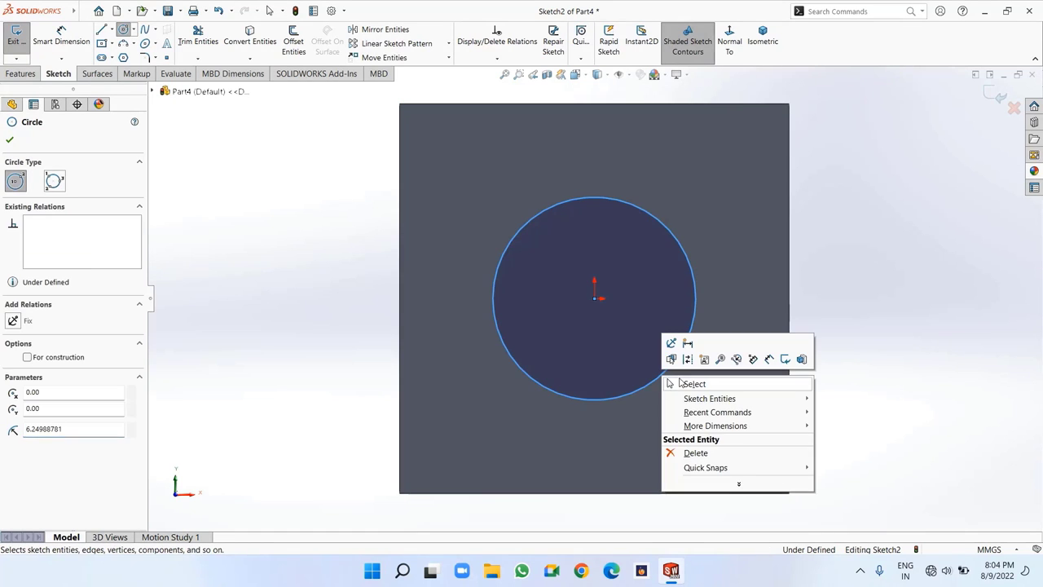
left_click(684, 381)
Dimension the circle to a 12 mm diameter
left_click(55, 46)
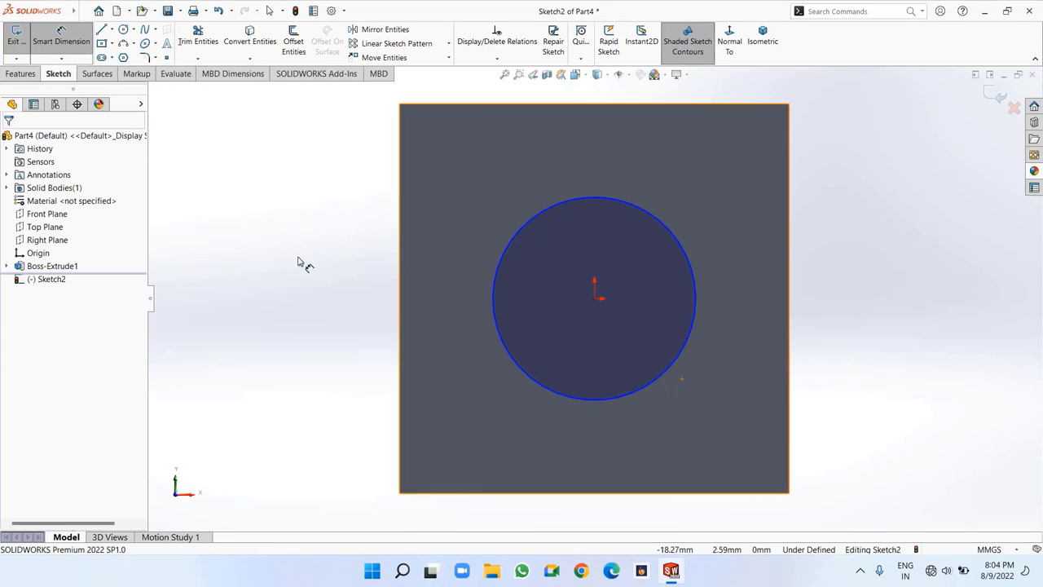
left_click(681, 235)
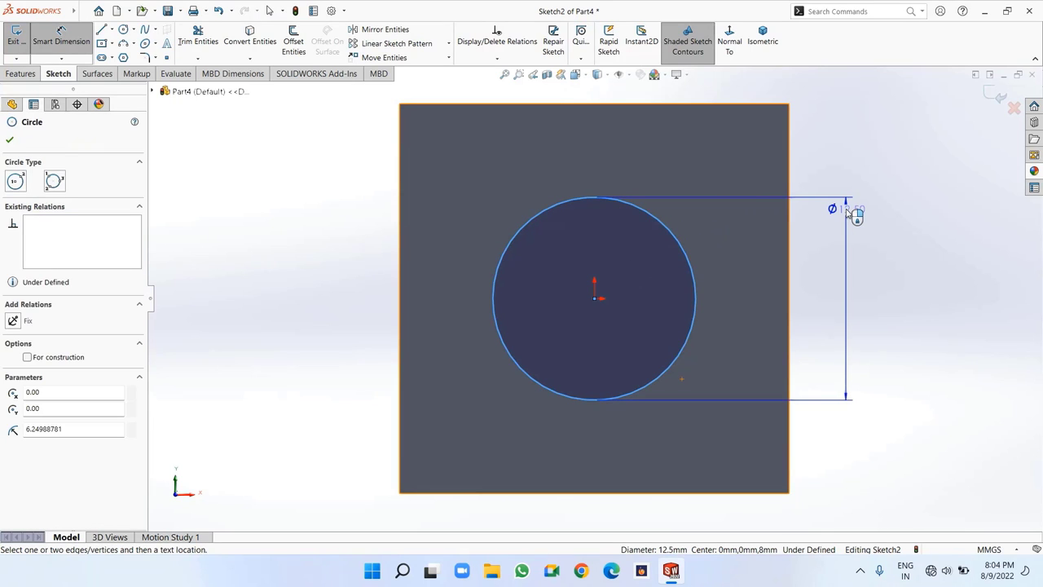
left_click(852, 214)
type("1")
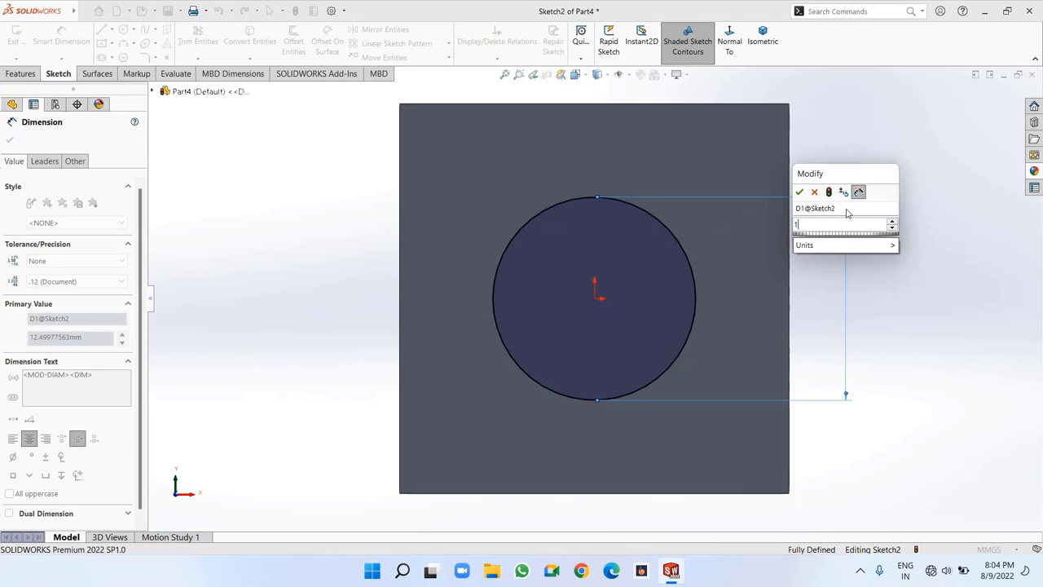
type("2")
key("Return")
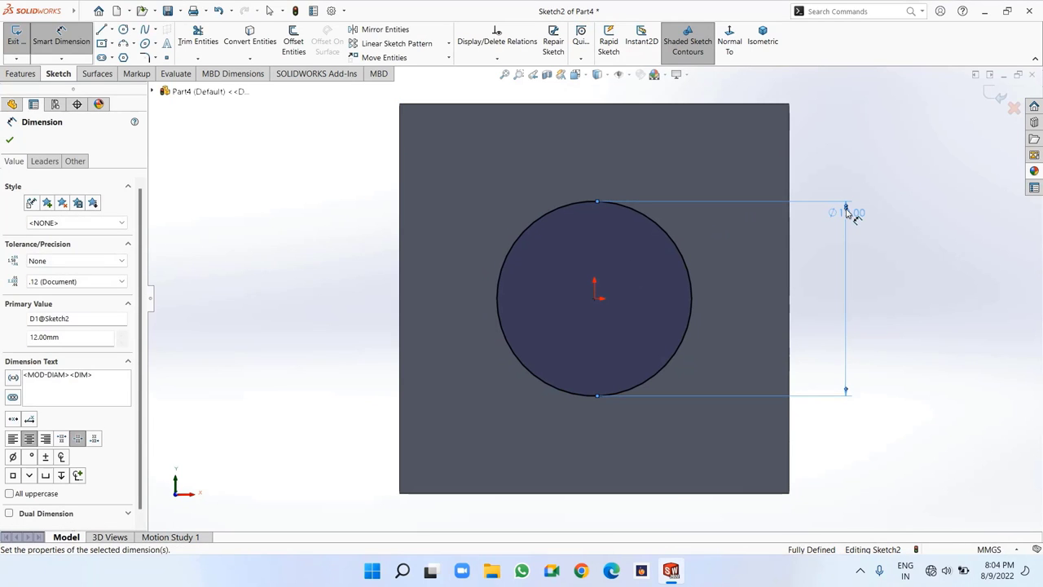
Extrude the circle 95 mm into a shaft and zoom to fit
left_click(20, 73)
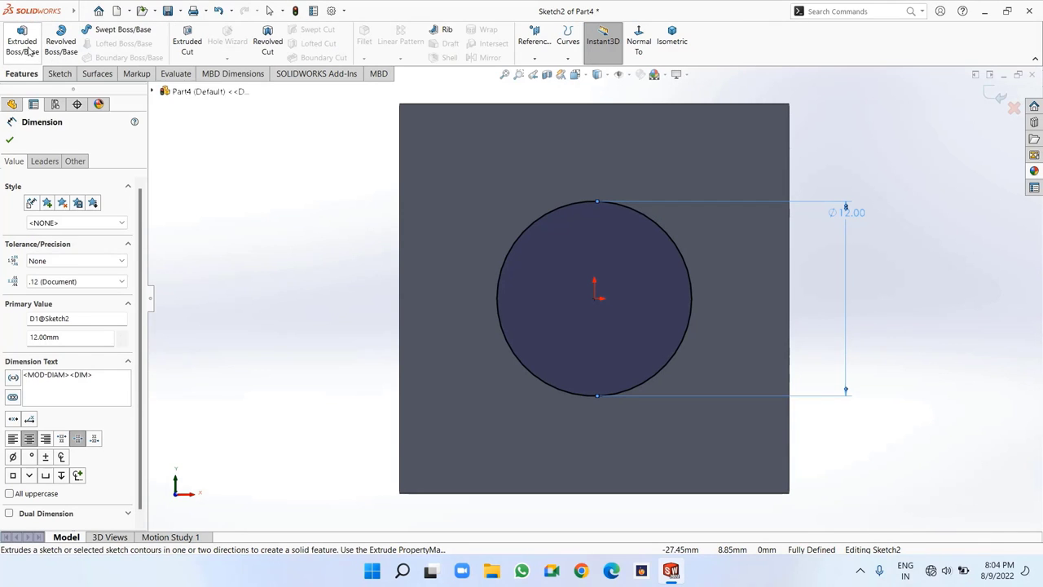
left_click(22, 45)
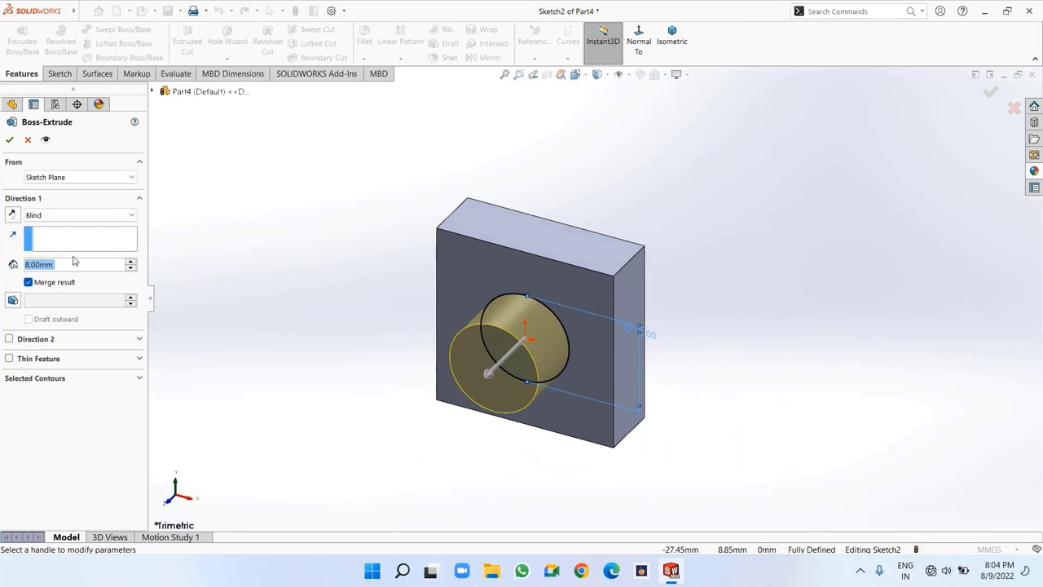
type("95")
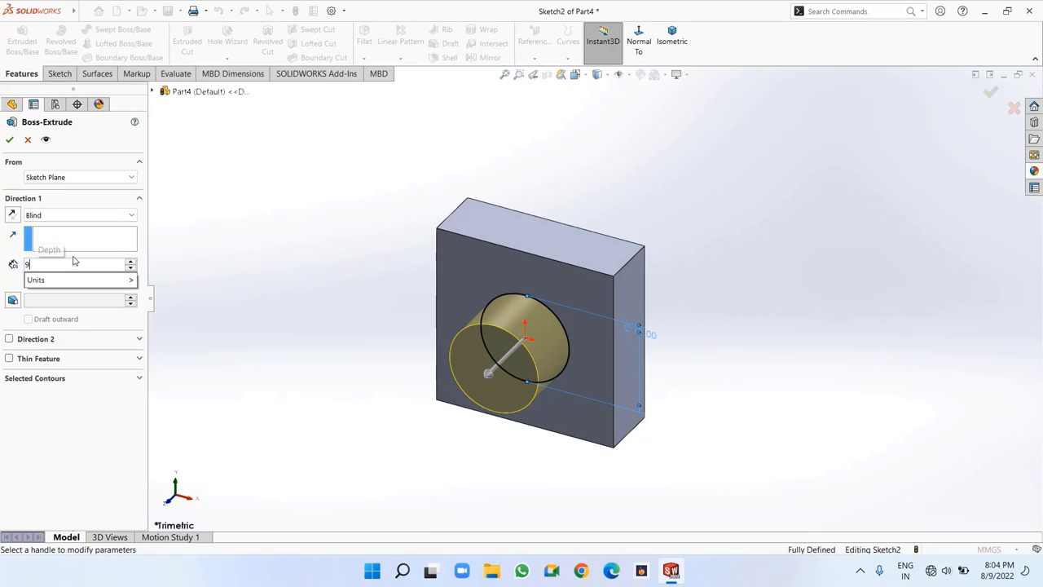
key("Return")
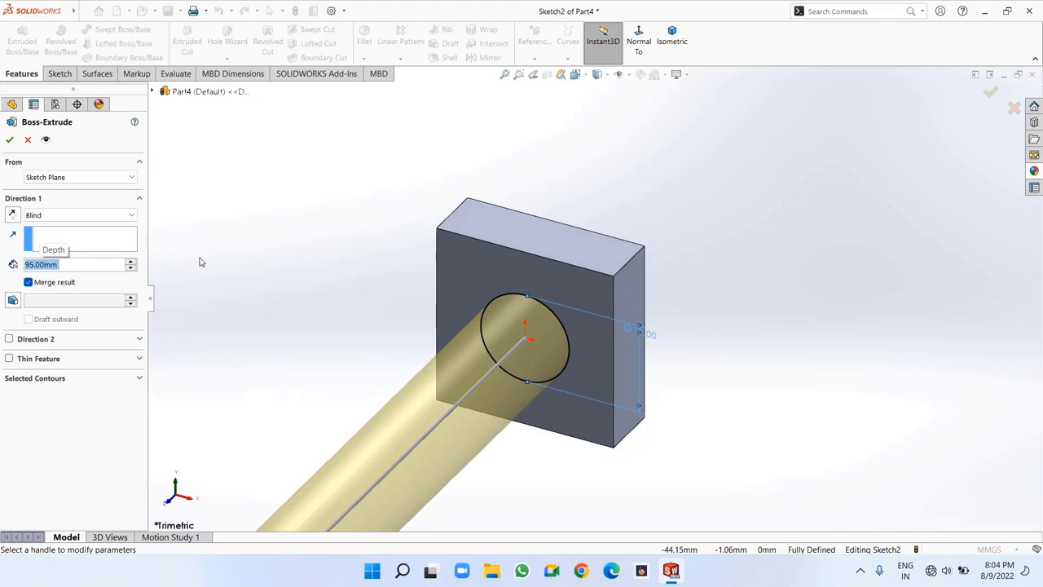
left_click(9, 140)
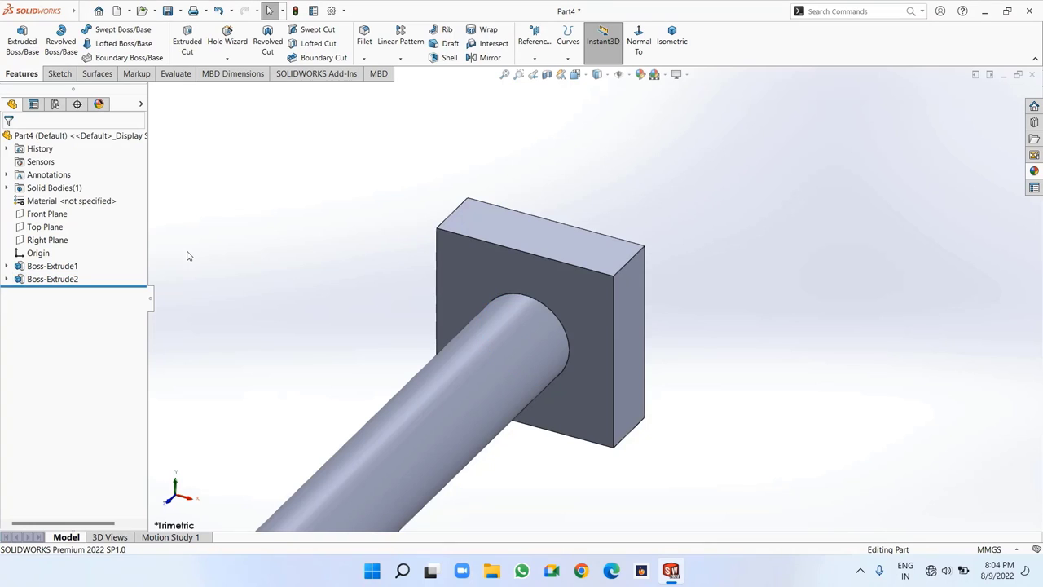
key("f")
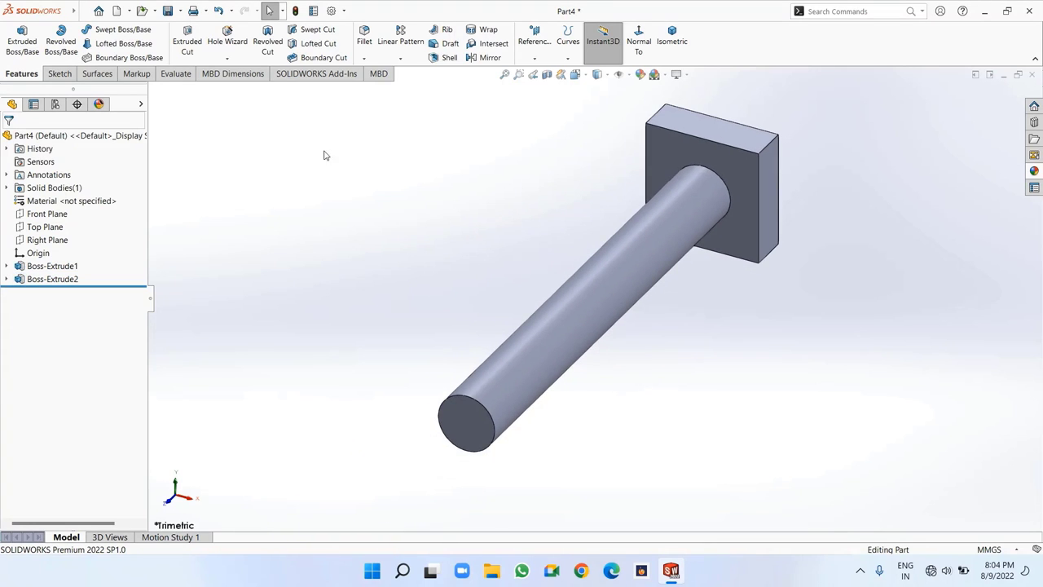
Chamfer the shaft's end face with a 1 mm distance
left_click(363, 64)
left_click(372, 85)
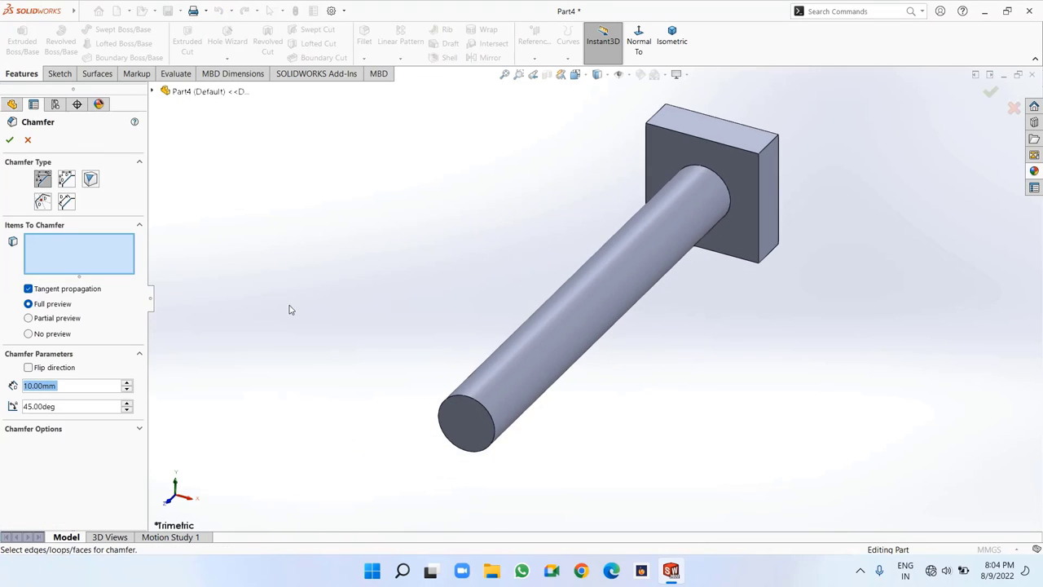
type("1")
key("Return")
left_click(453, 429)
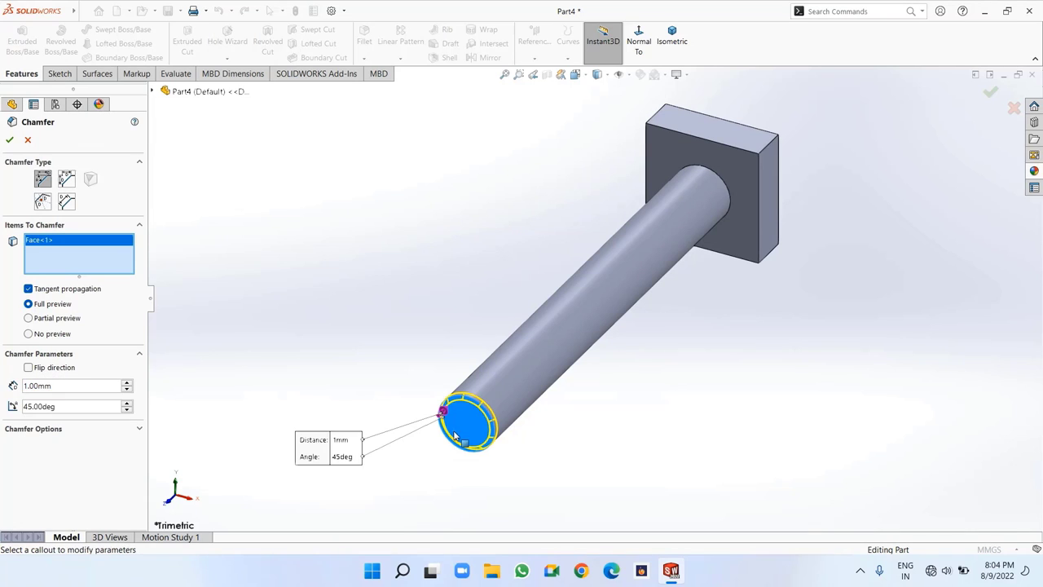
left_click(9, 141)
left_click(235, 256)
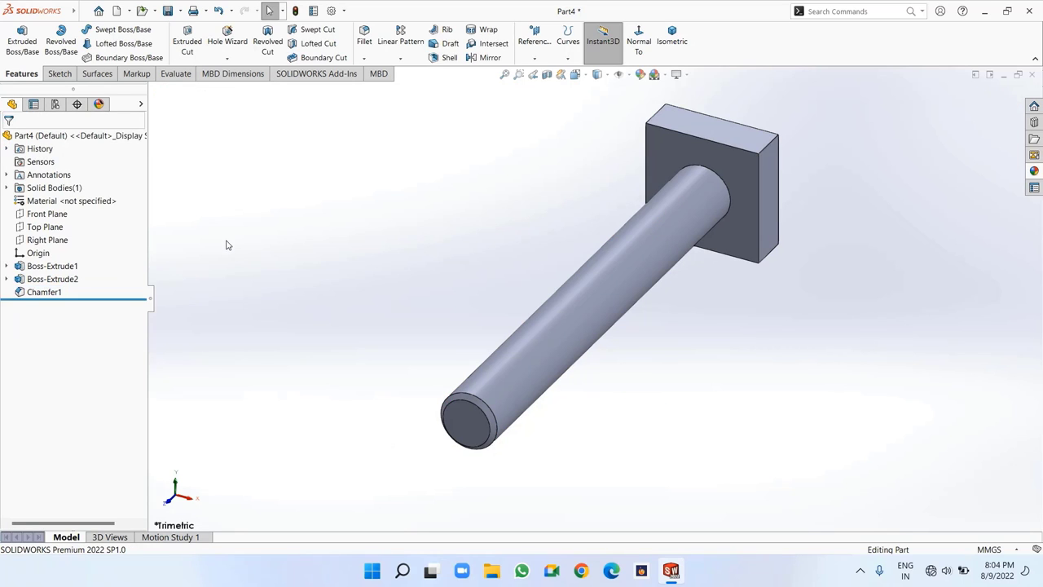
Start a Top Plane sketch with a vertical centerline from the shaft axis to the origin
right_click(59, 228)
left_click(68, 207)
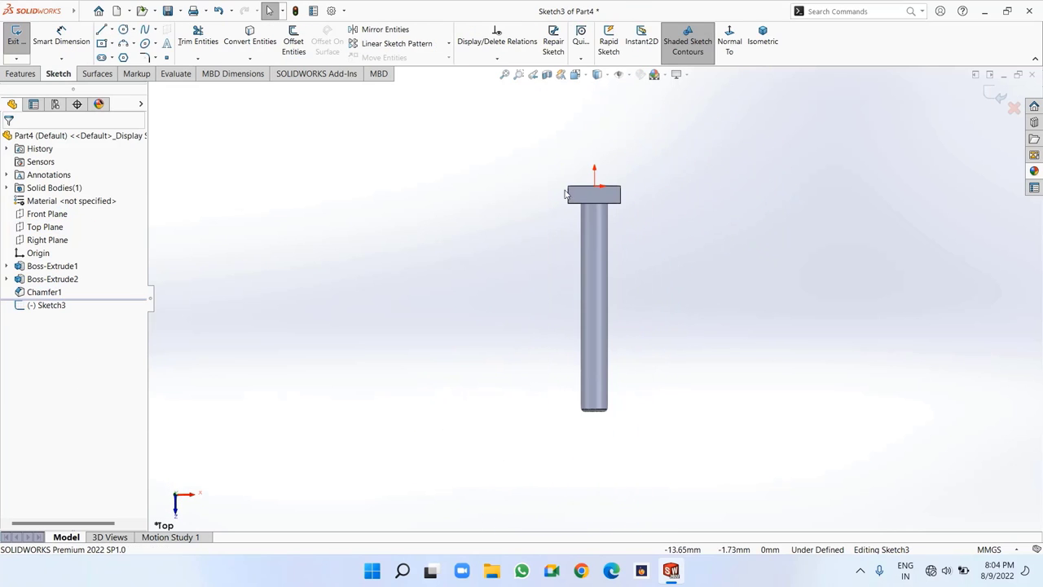
scroll(598, 151, "down", 3)
scroll(605, 277, "down", 3)
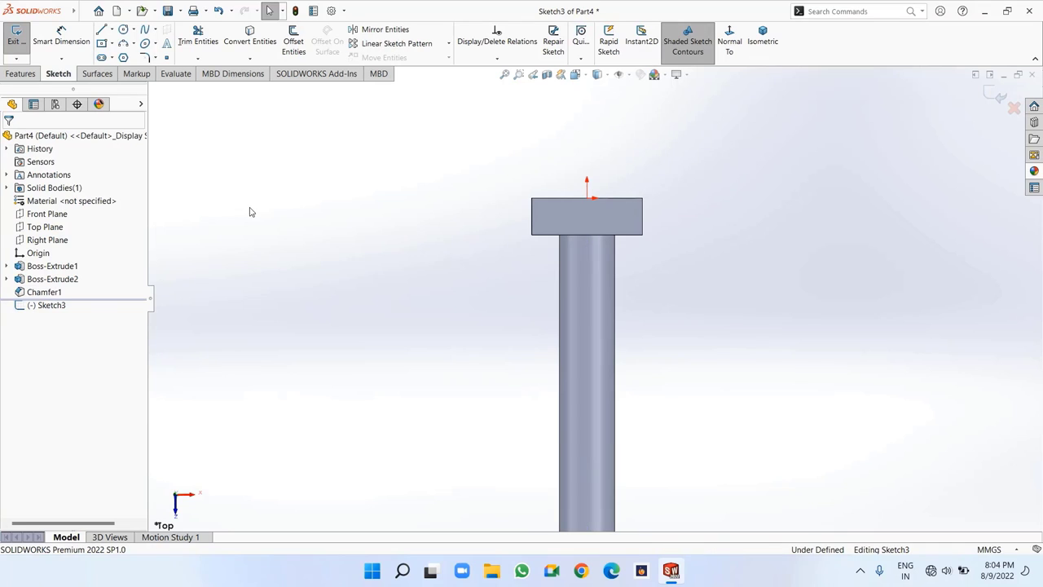
left_click(111, 29)
left_click(124, 58)
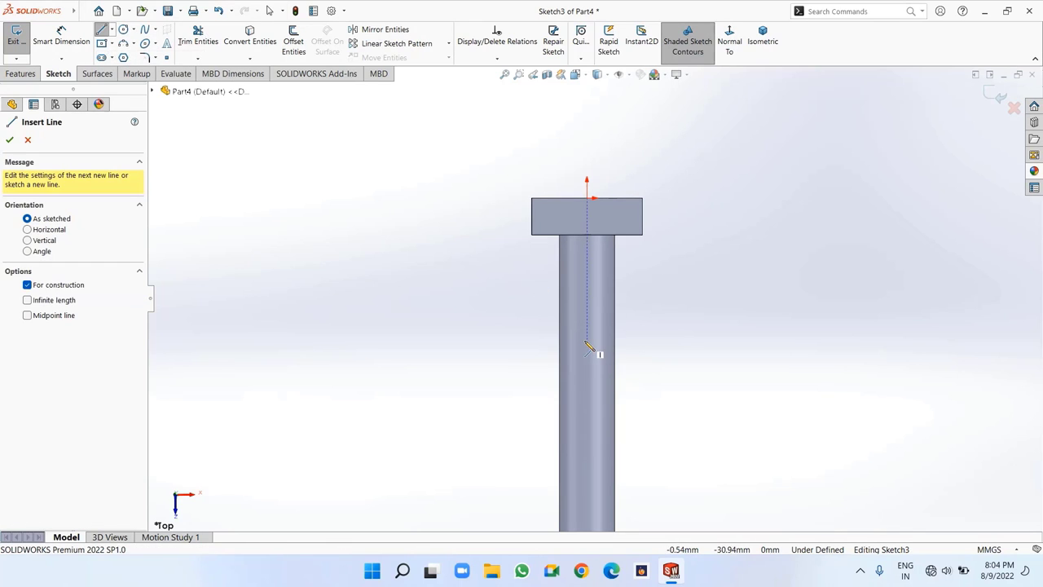
left_click(587, 350)
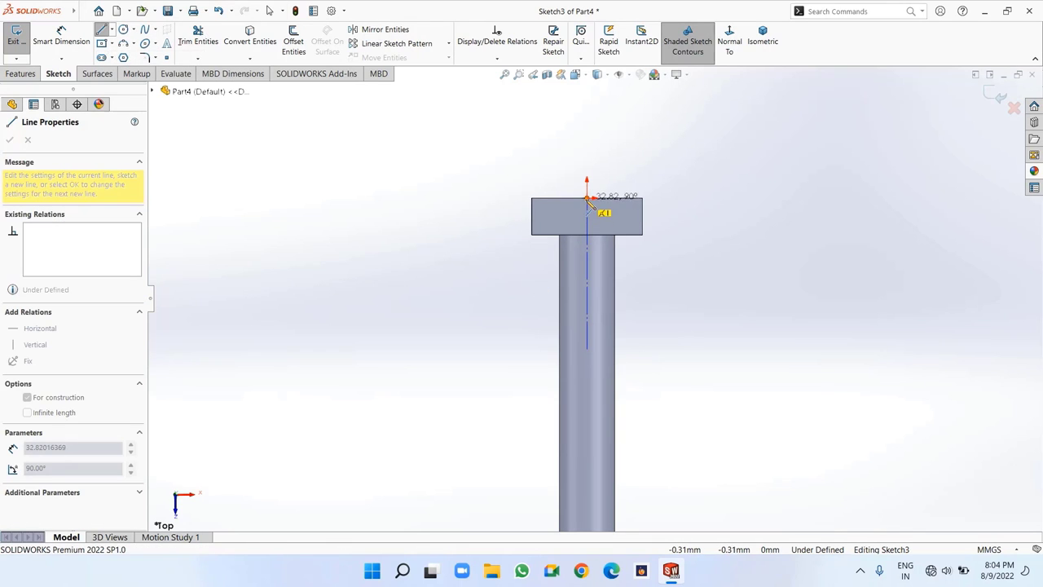
left_click(587, 198)
right_click(591, 204)
left_click(607, 207)
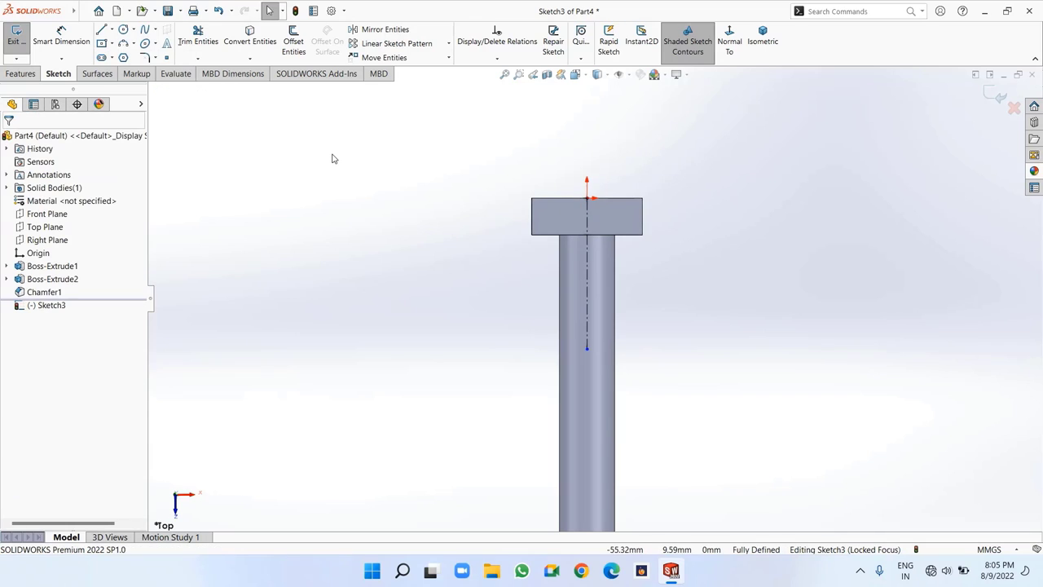
Draw a circle at the centerline's lower end and dimension it Ø50 mm
left_click(124, 29)
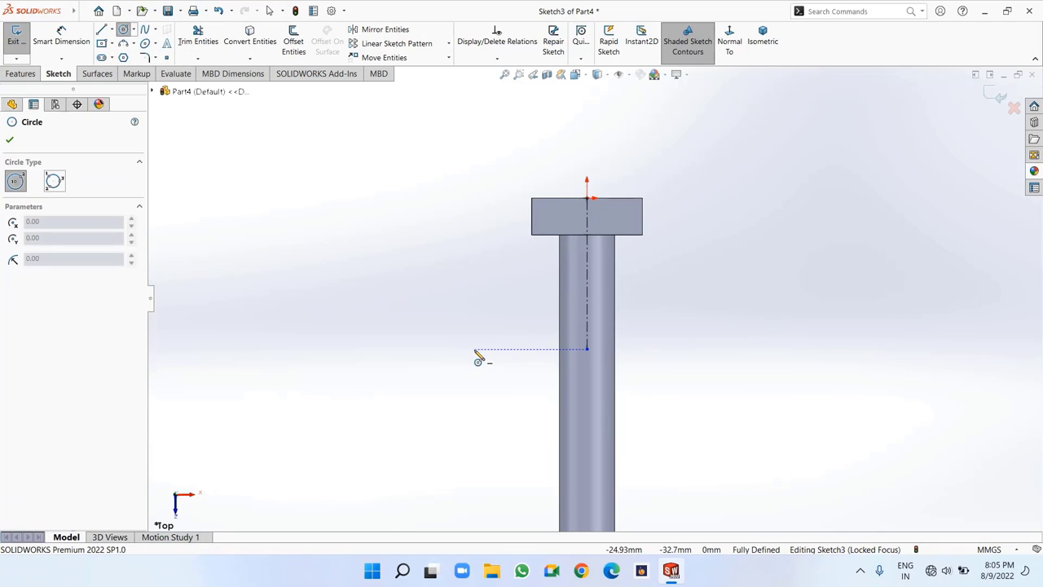
left_click(587, 350)
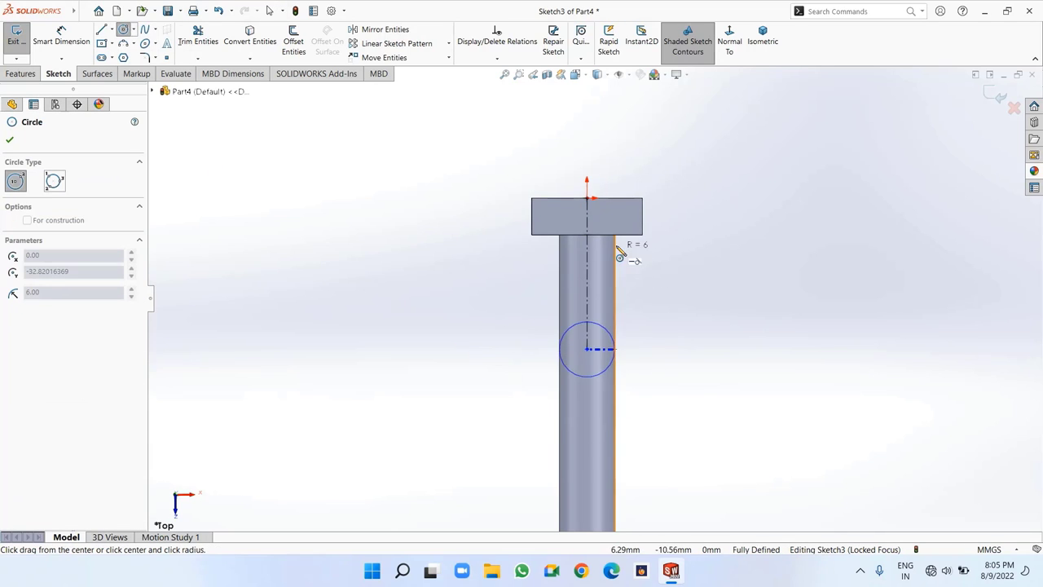
left_click(589, 199)
right_click(589, 199)
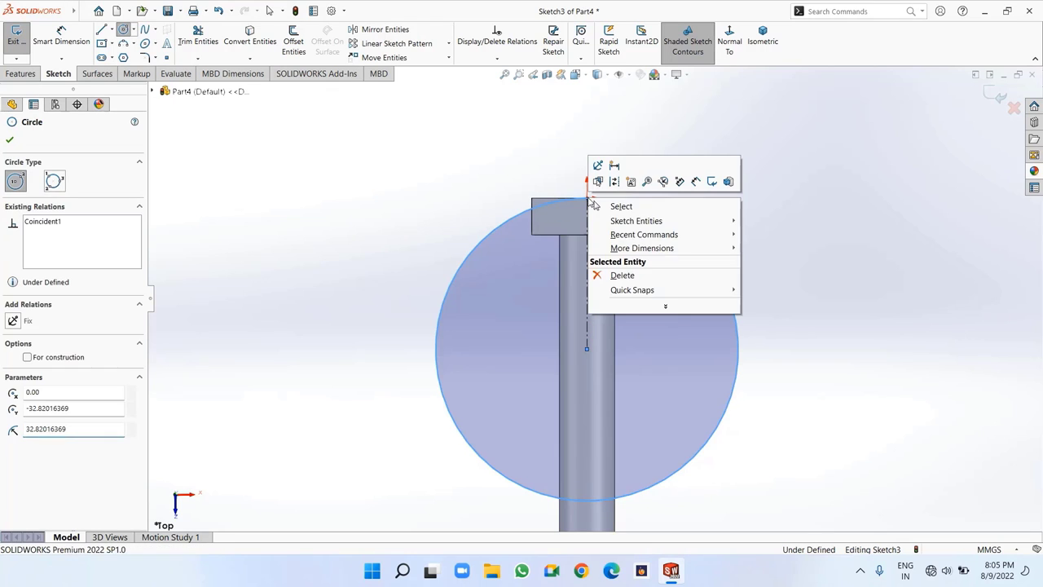
left_click(617, 205)
left_click(51, 47)
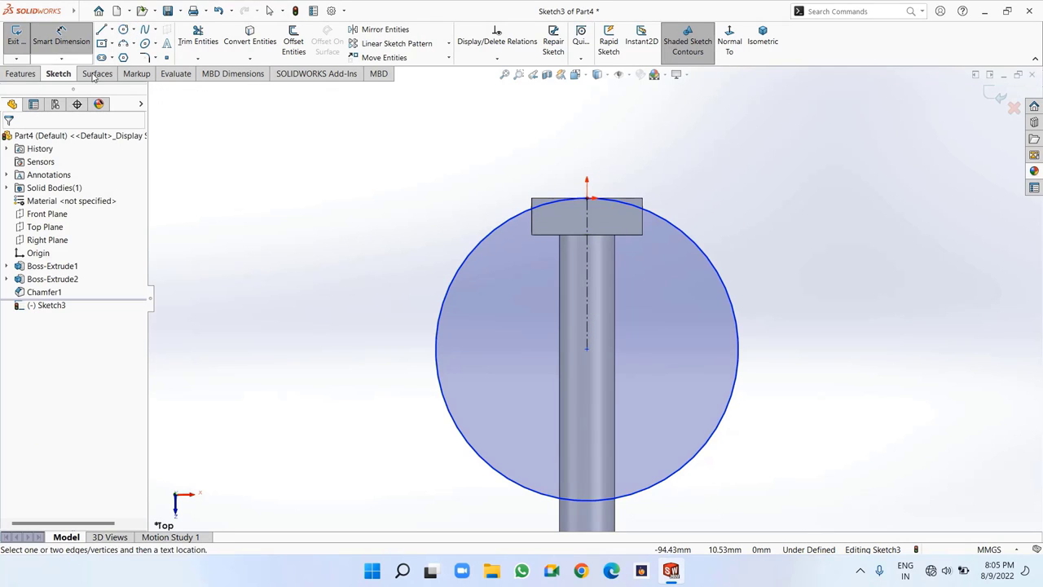
left_click(730, 293)
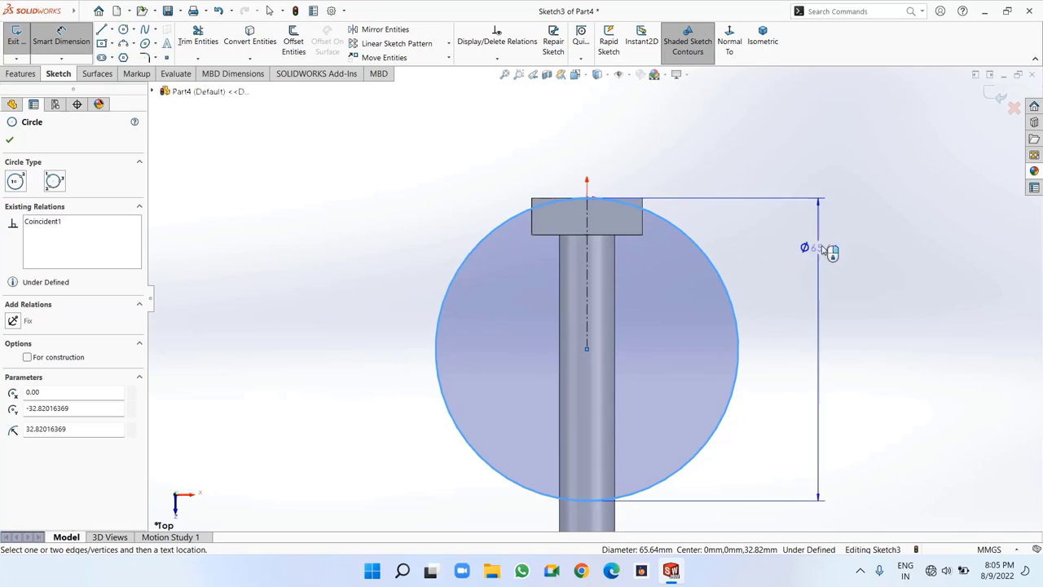
left_click(857, 186)
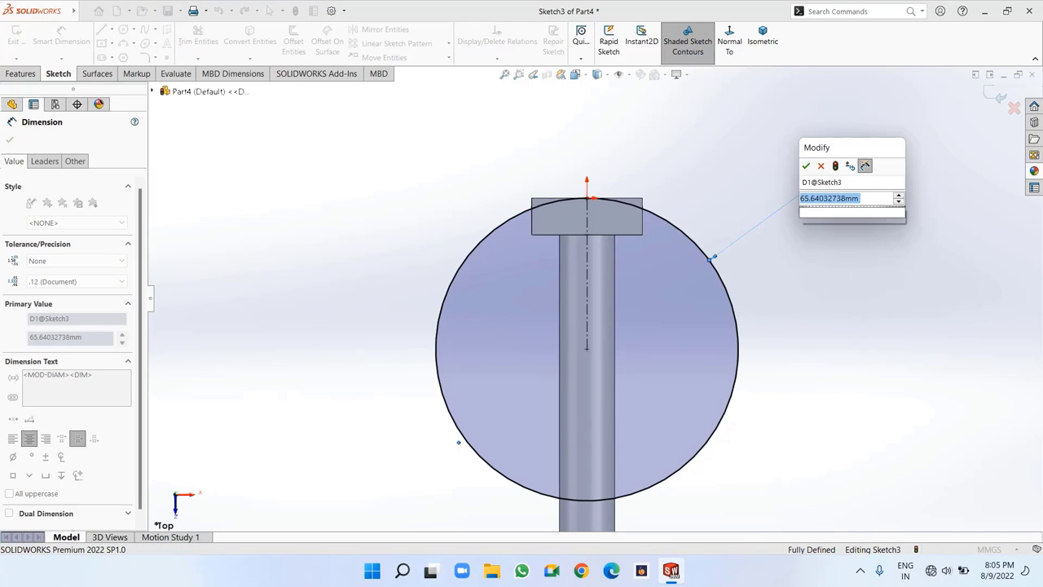
type("50")
key("Return")
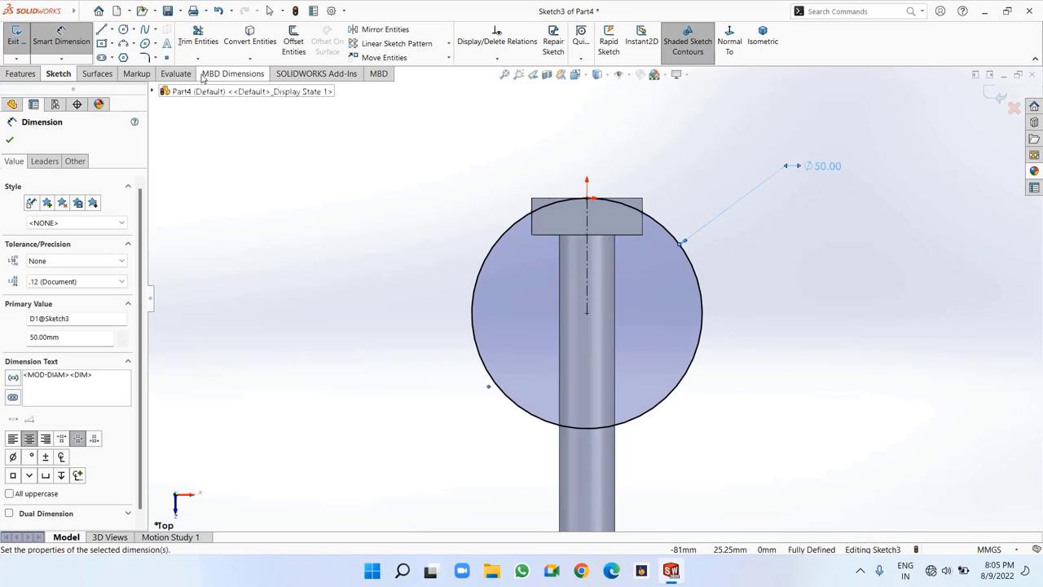
Draw a larger concentric outer circle
left_click(123, 29)
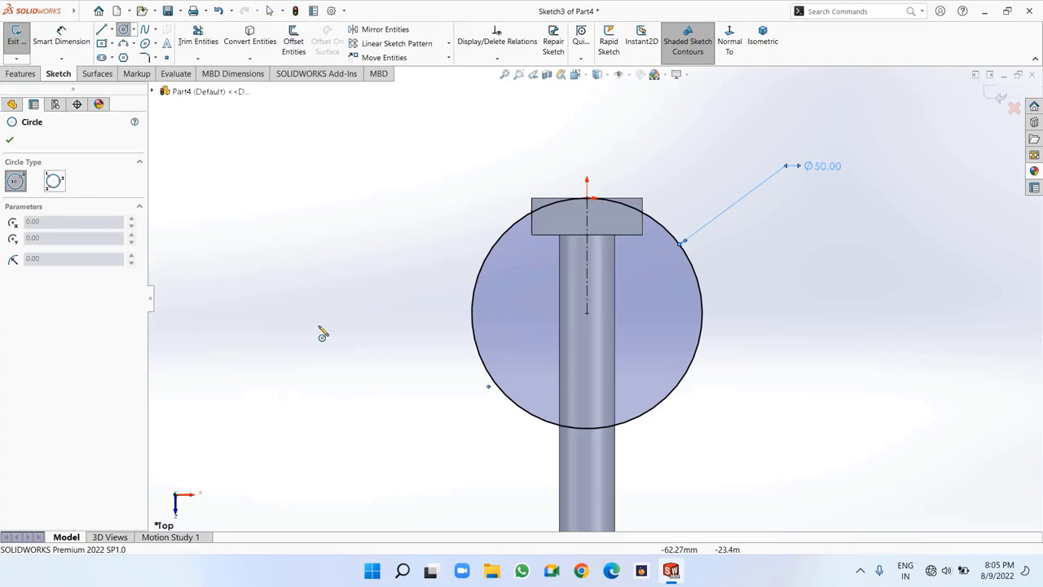
left_click(587, 313)
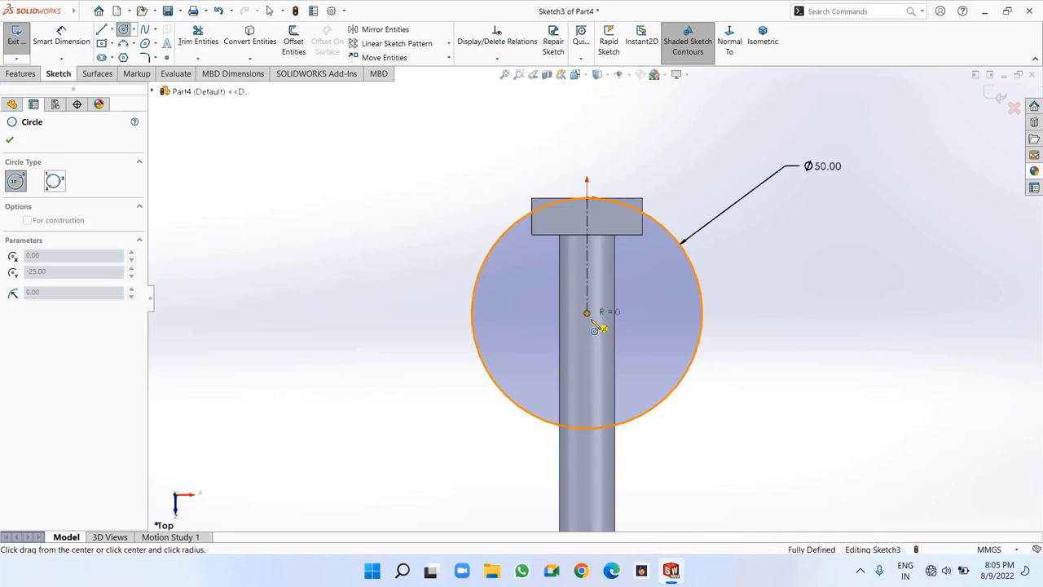
left_click(672, 448)
right_click(673, 445)
left_click(696, 449)
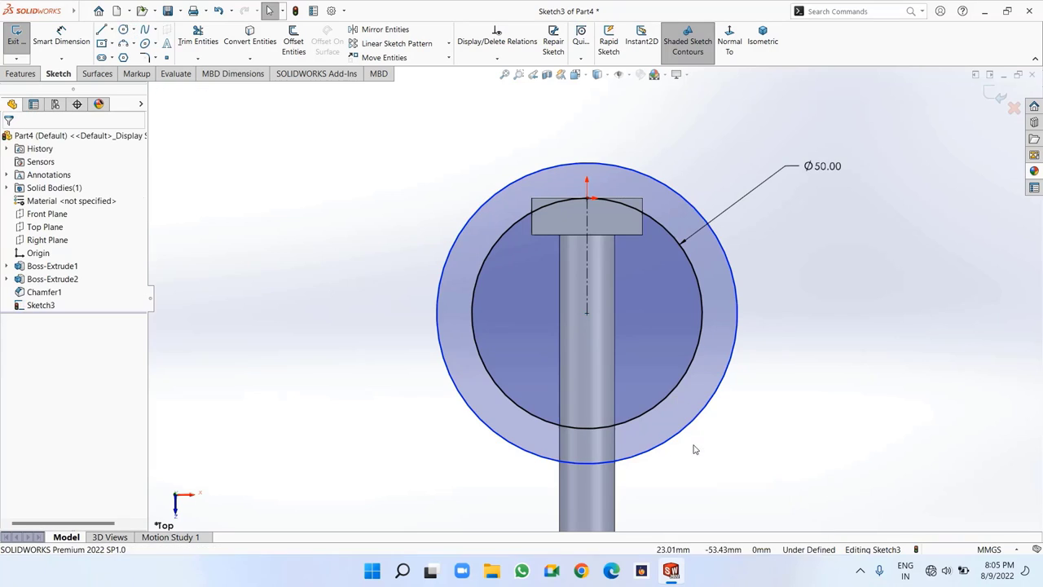
Draw a horizontal and a vertical line joining the inner and outer circles
left_click(101, 31)
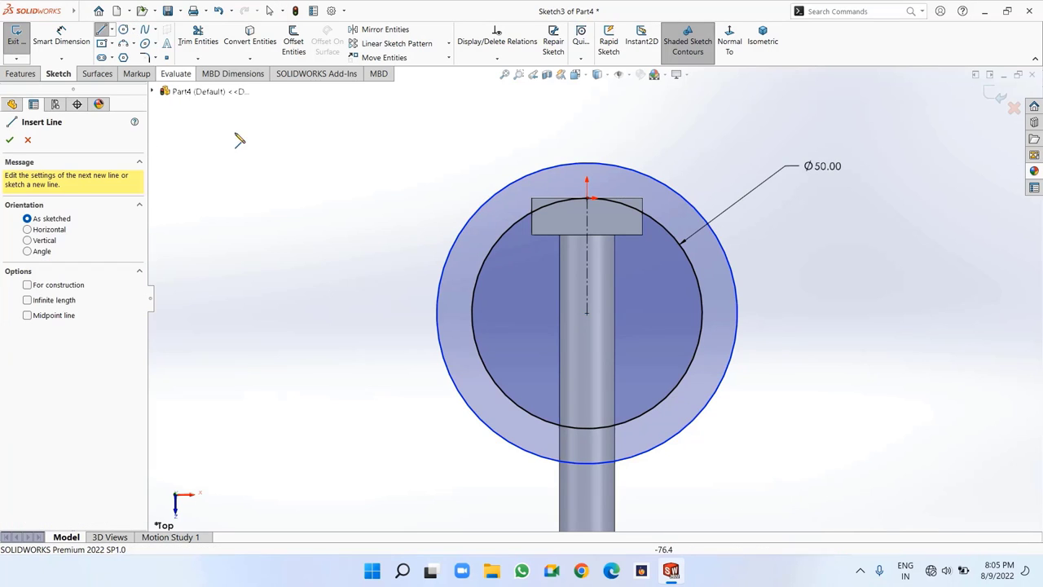
left_click(702, 315)
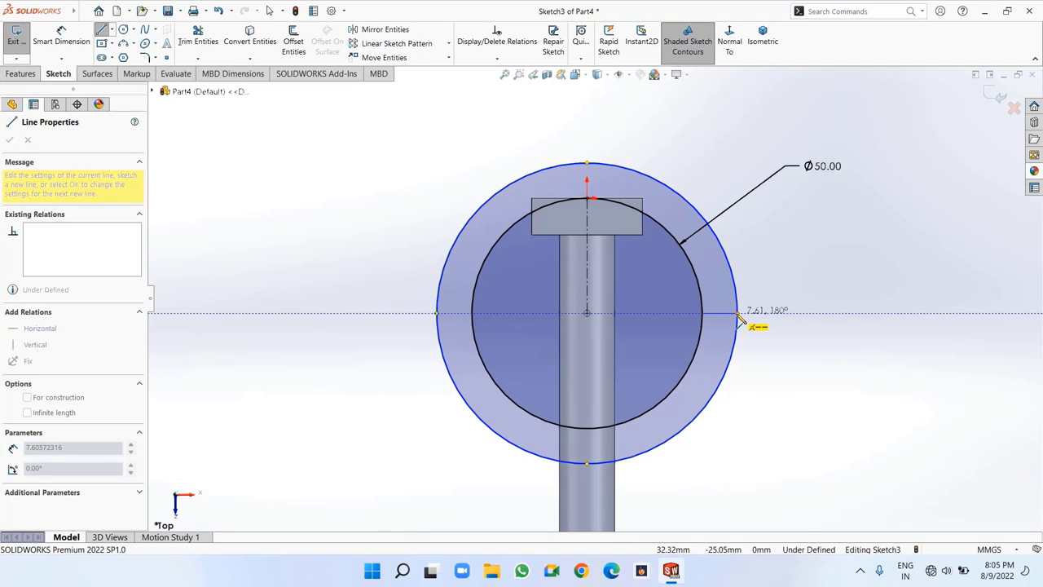
left_click(738, 314)
right_click(738, 316)
left_click(758, 321)
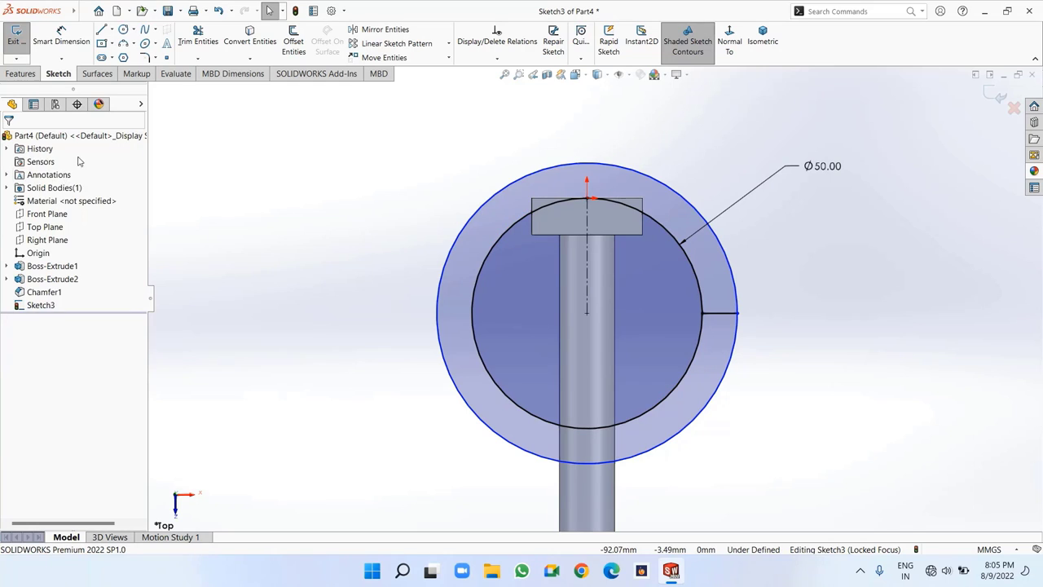
left_click(101, 29)
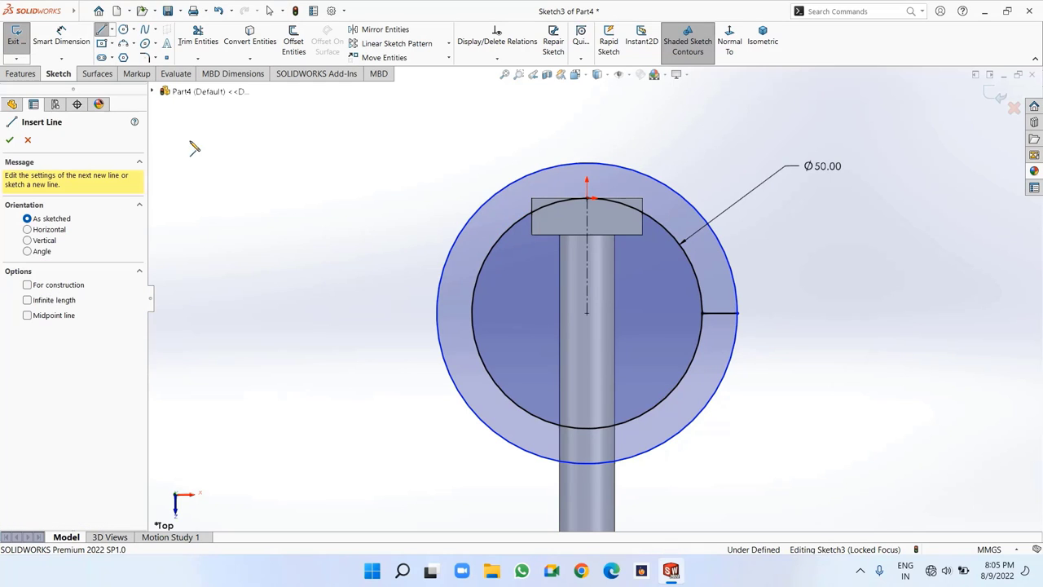
left_click(588, 198)
left_click(587, 164)
right_click(588, 165)
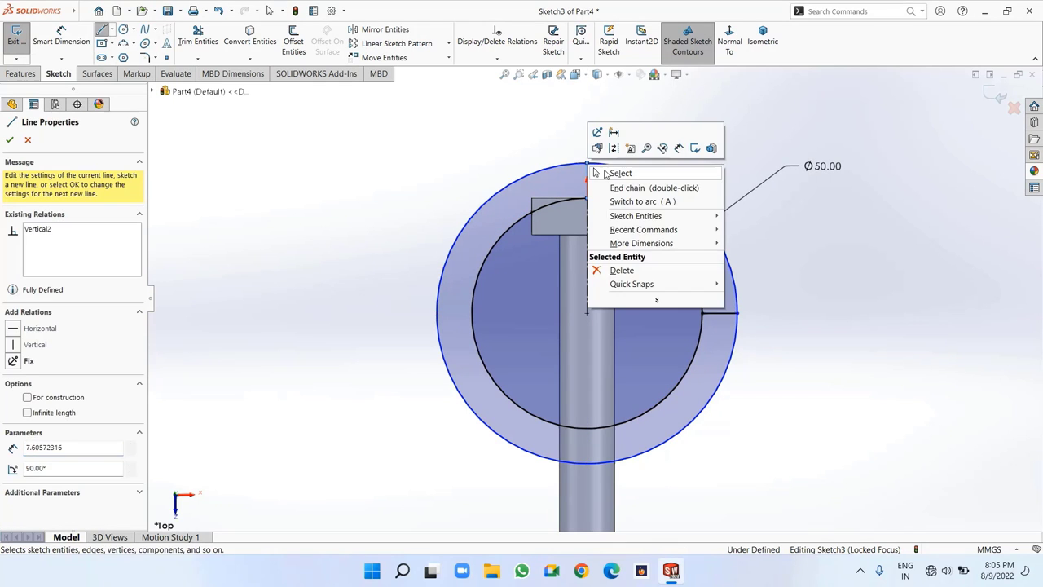
left_click(596, 173)
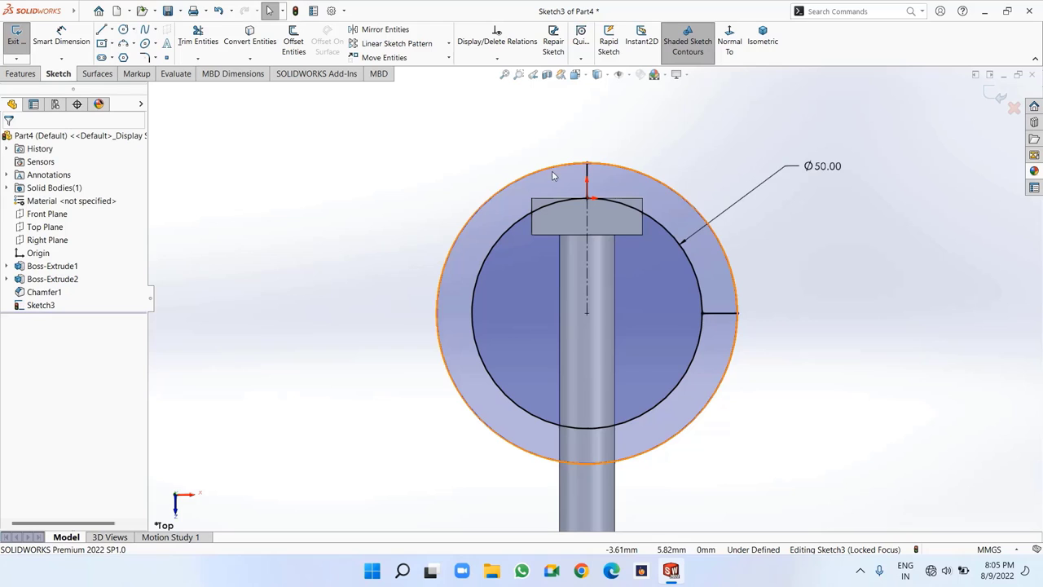
Trim the circles down to the upper-right quarter ring
left_click(196, 37)
left_click_drag(447, 238, 486, 289)
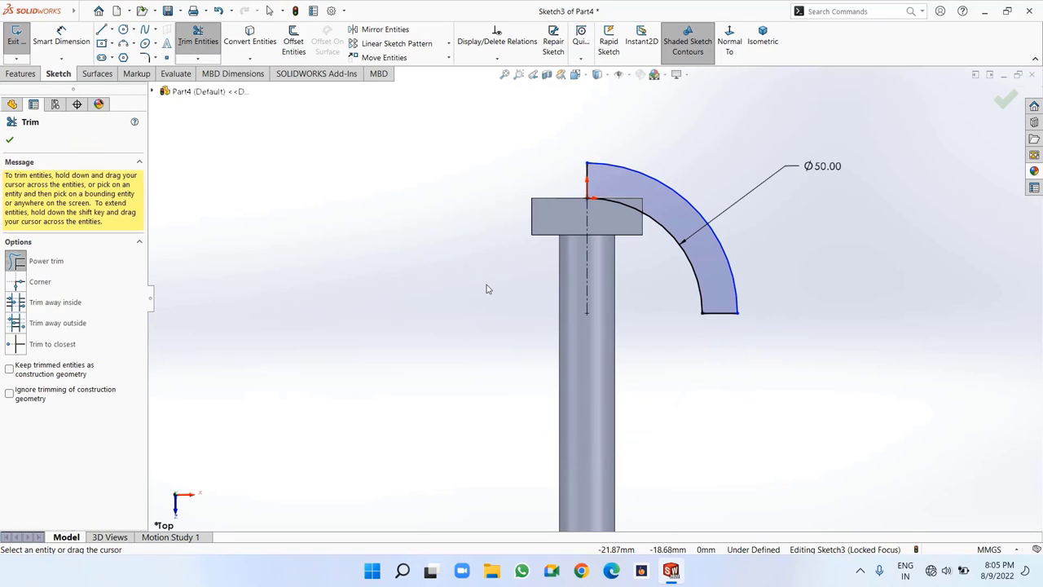
left_click(9, 141)
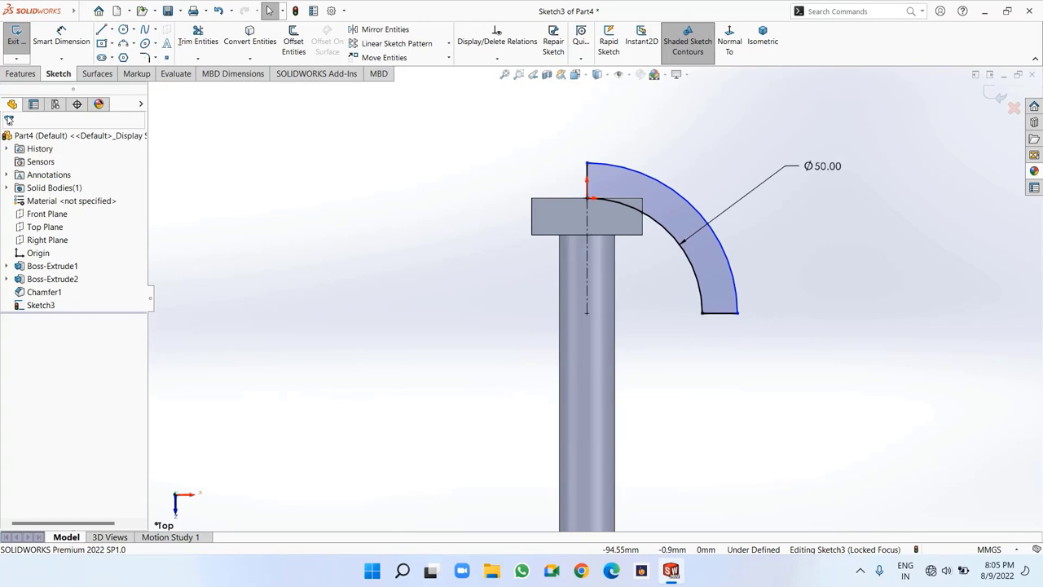
left_click(15, 76)
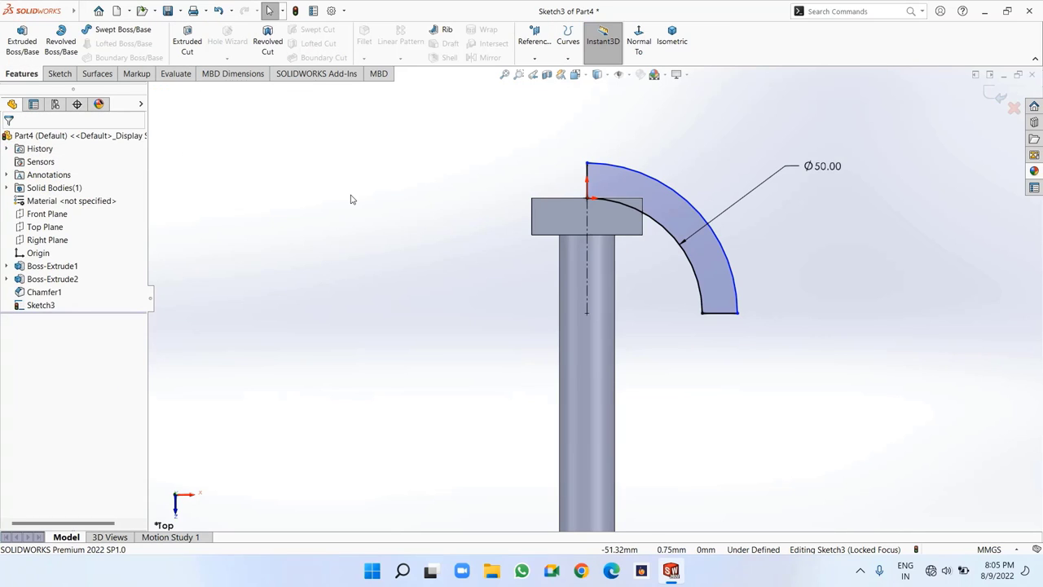
Apply a revolved cut around the centerline to dome the bolt head
left_click(267, 41)
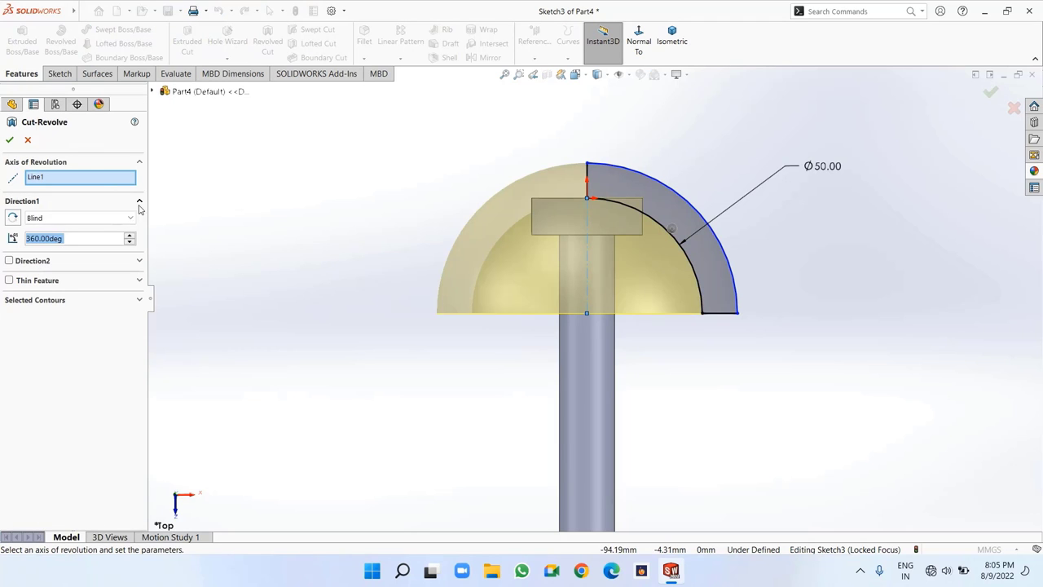
left_click(11, 140)
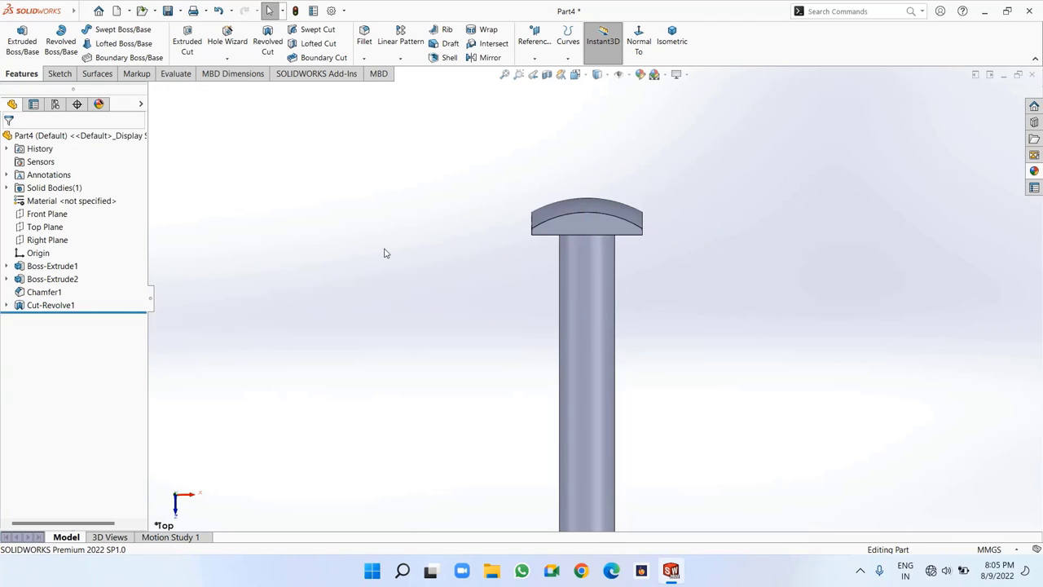
middle_click_drag(389, 239, 641, 153)
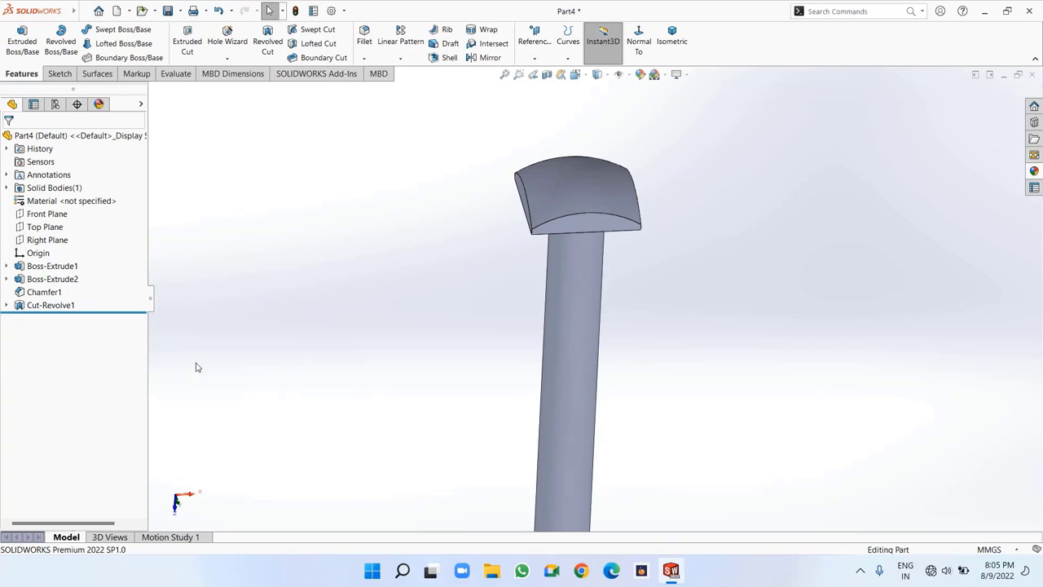
middle_click_drag(440, 335, 387, 249)
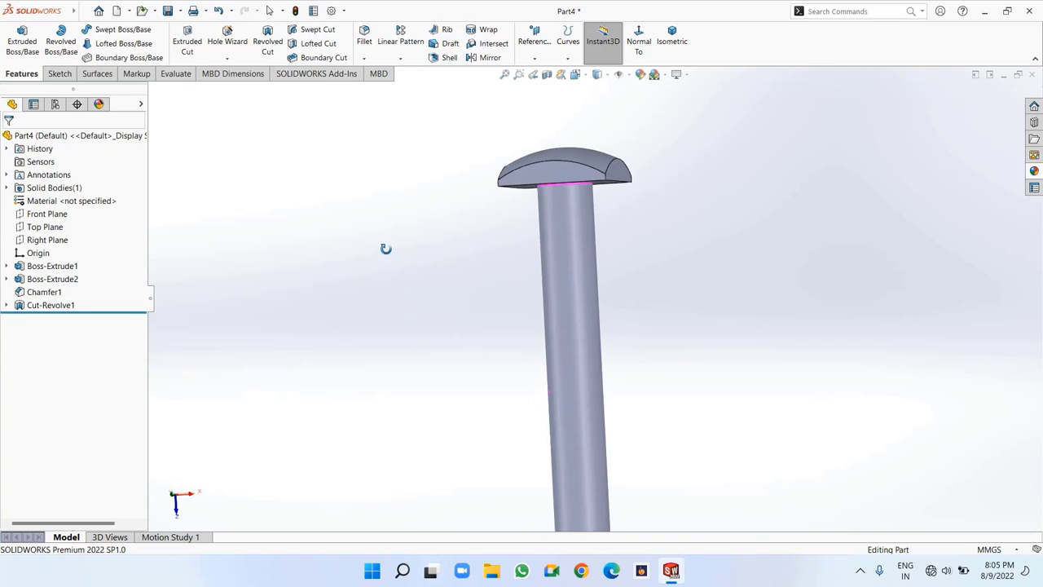
scroll(387, 252, "up", 3)
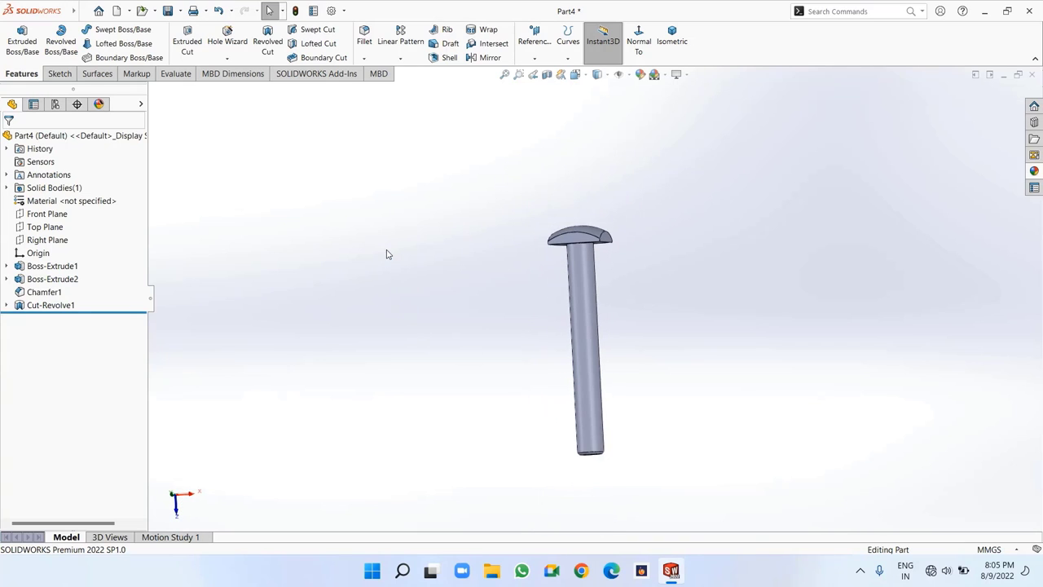
Start a new sketch on the Top Plane
right_click(38, 228)
left_click(47, 210)
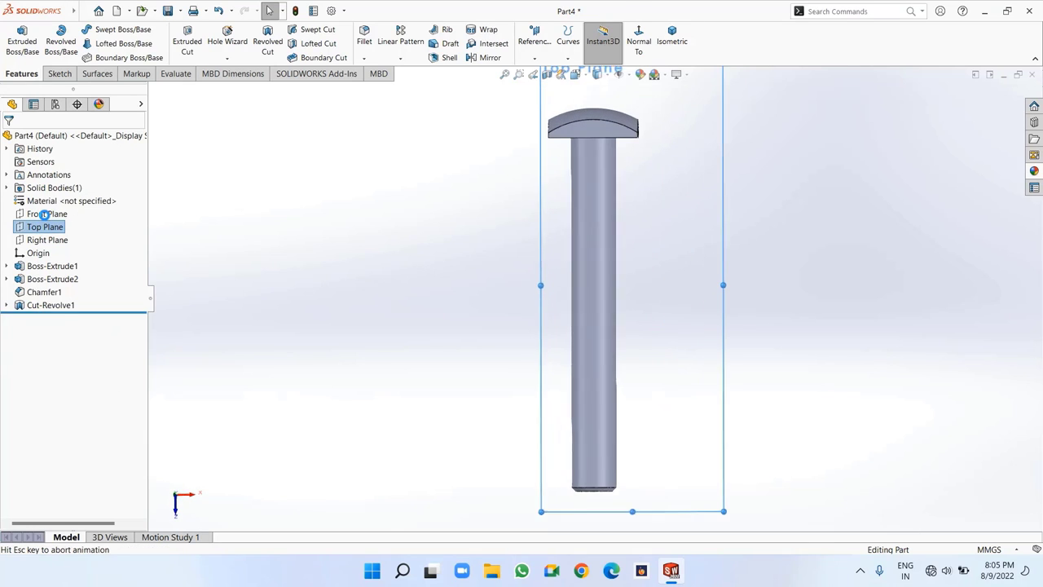
left_click(101, 29)
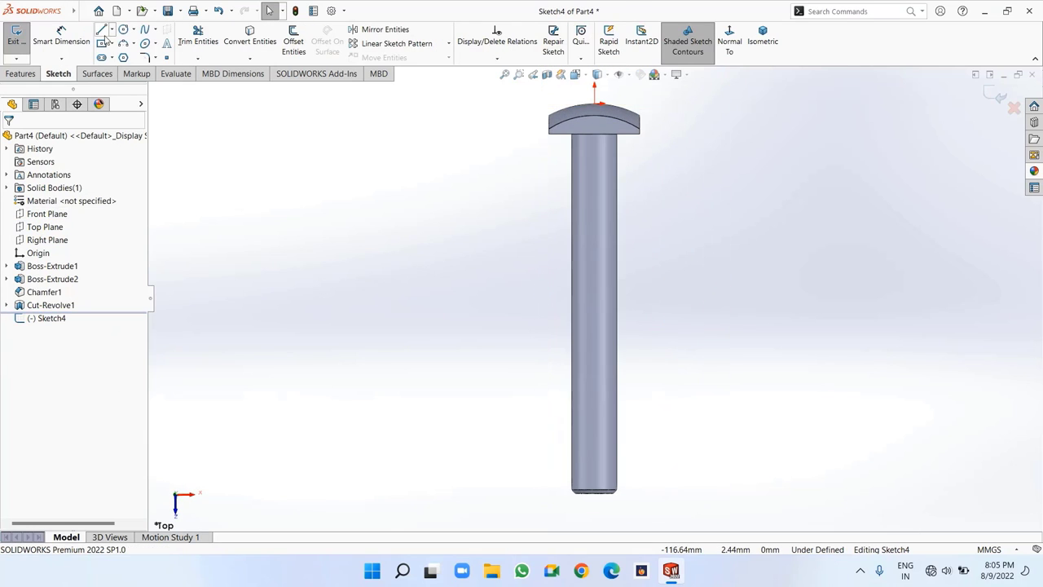
Draw a horizontal line across the shaft between its edges
left_click(573, 392)
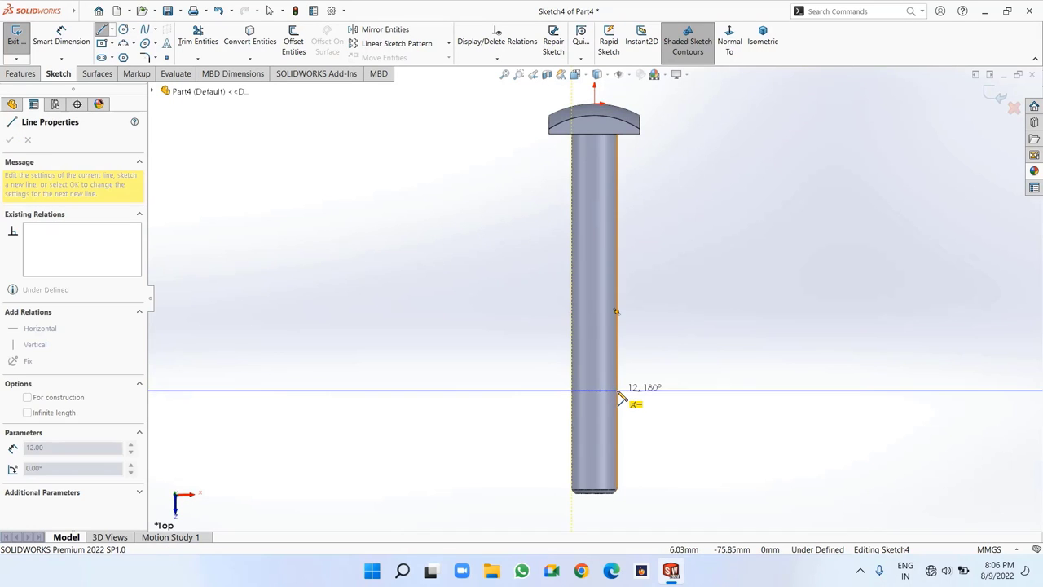
left_click(619, 393)
right_click(621, 393)
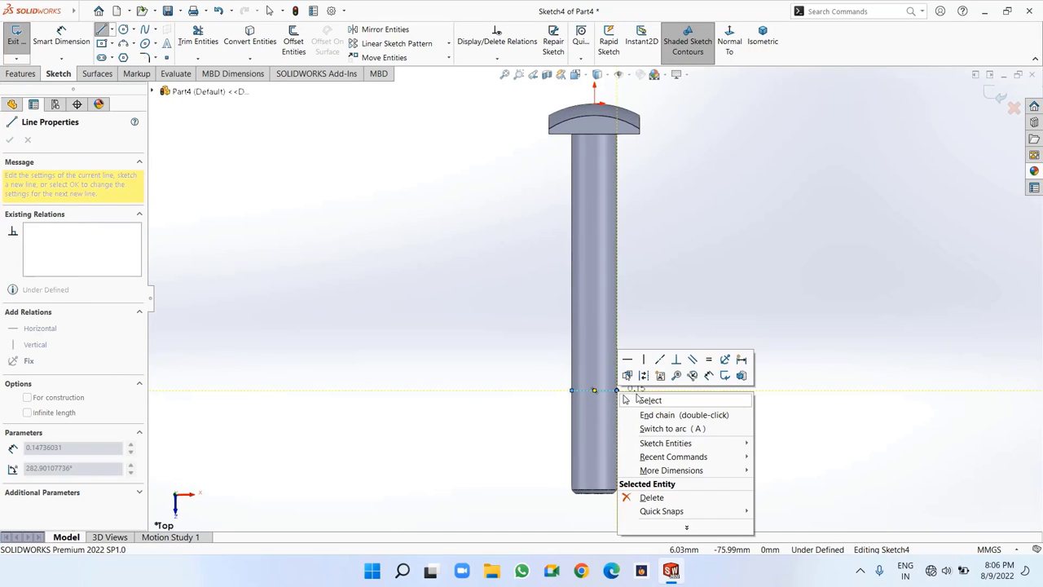
left_click(643, 400)
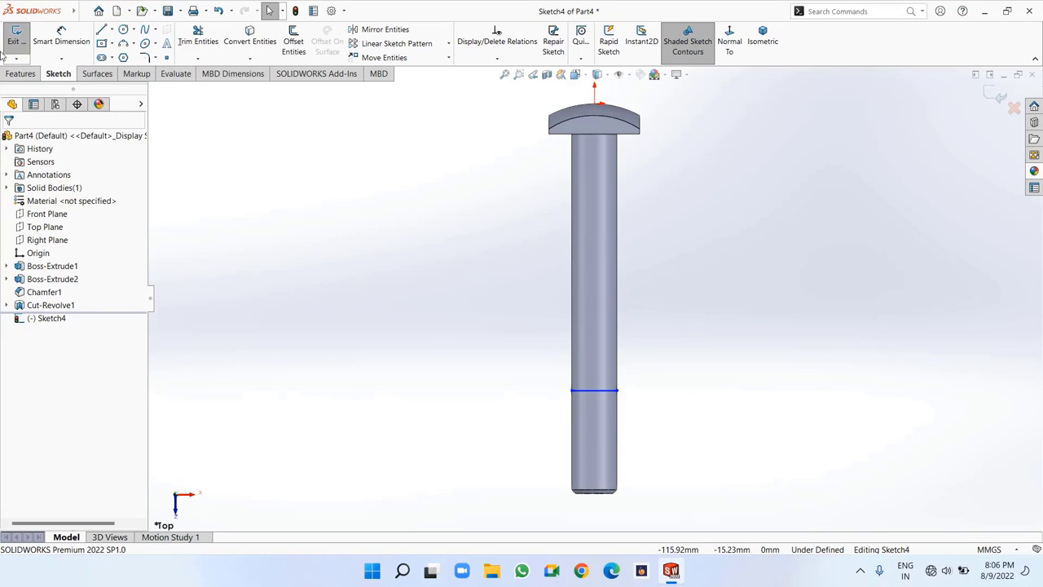
Dimension the line 28 mm from the shaft's bottom edge
left_click(46, 34)
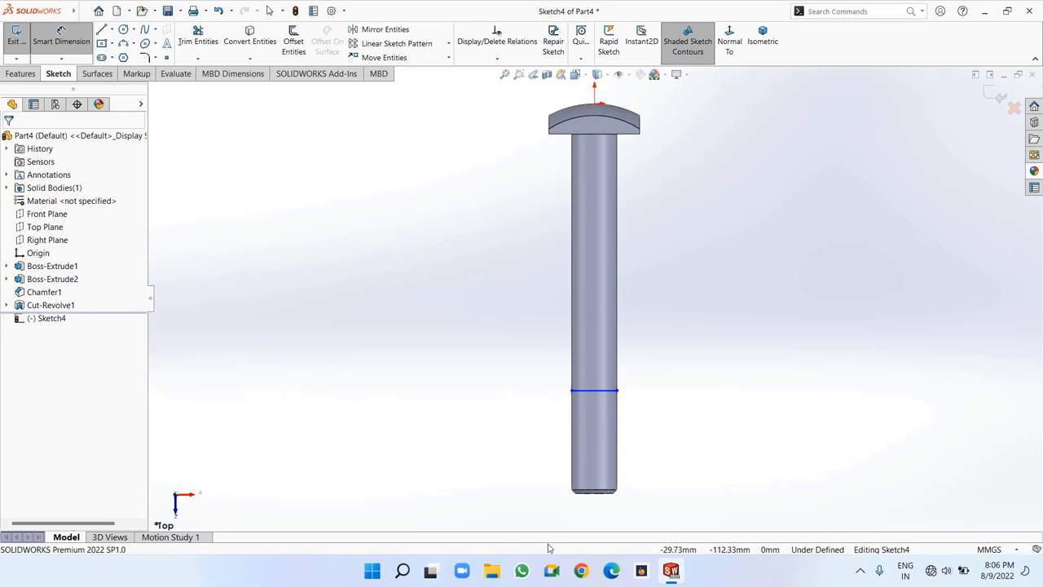
left_click(583, 393)
left_click(603, 495)
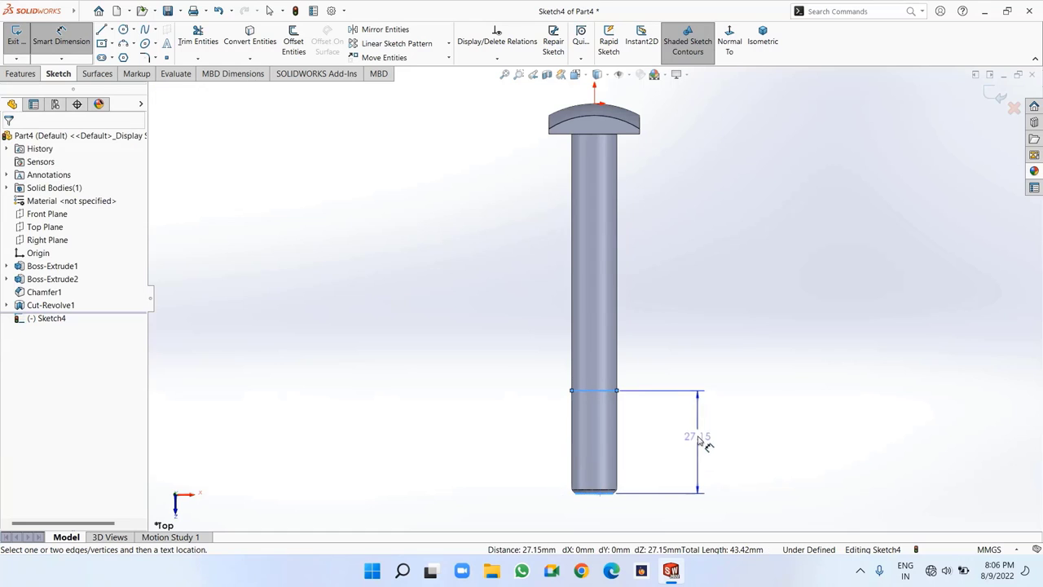
left_click(697, 437)
type("2")
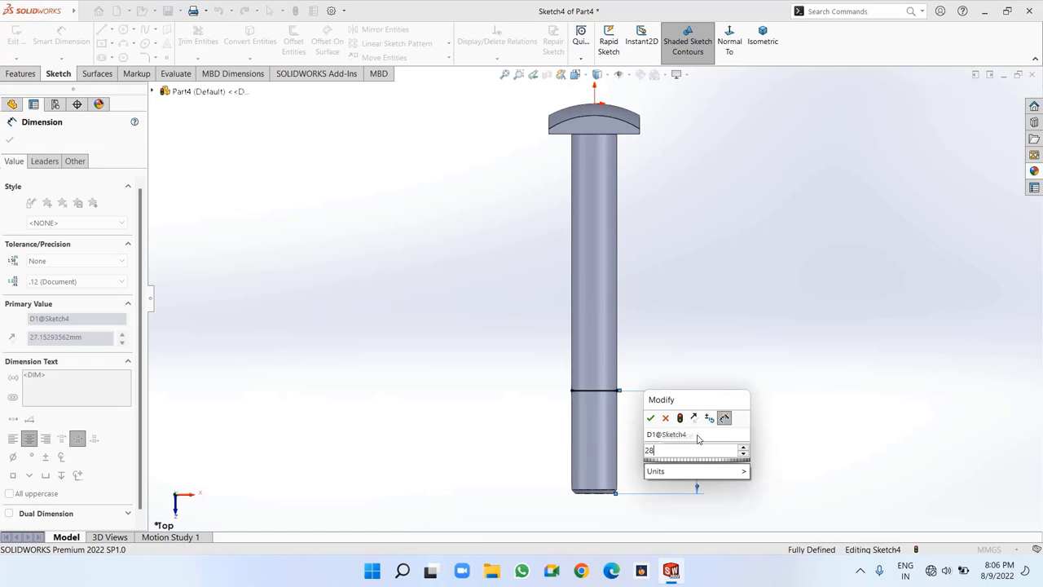
type("8")
key("Return")
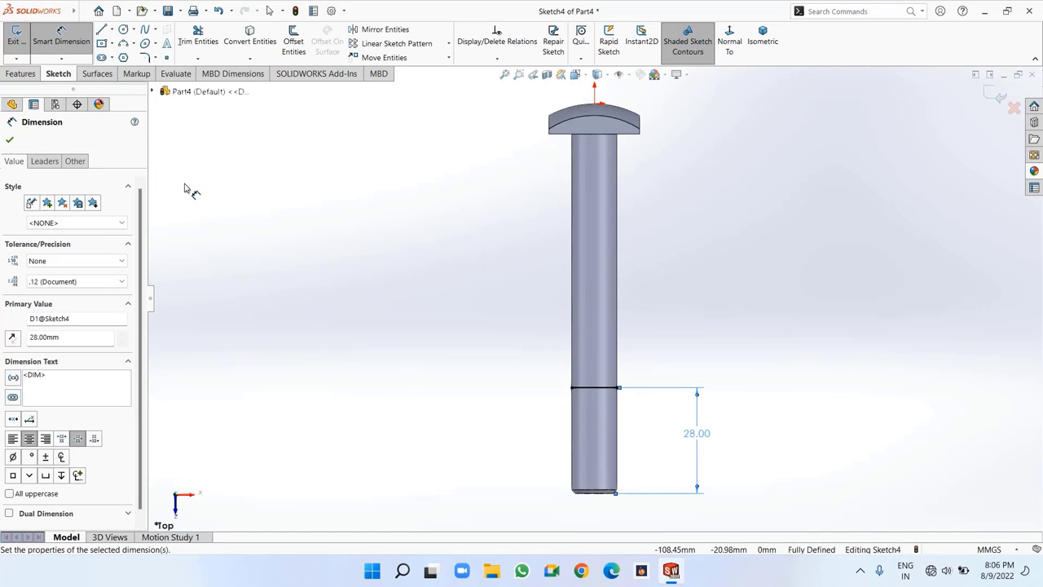
left_click(20, 73)
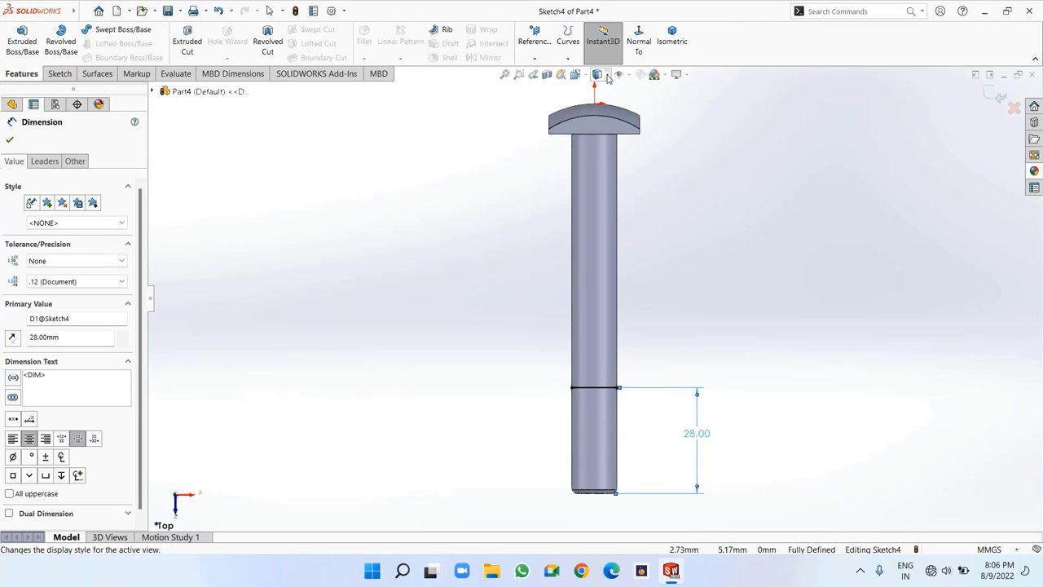
Create a Split Line projecting the sketch line onto the shank face
left_click(569, 59)
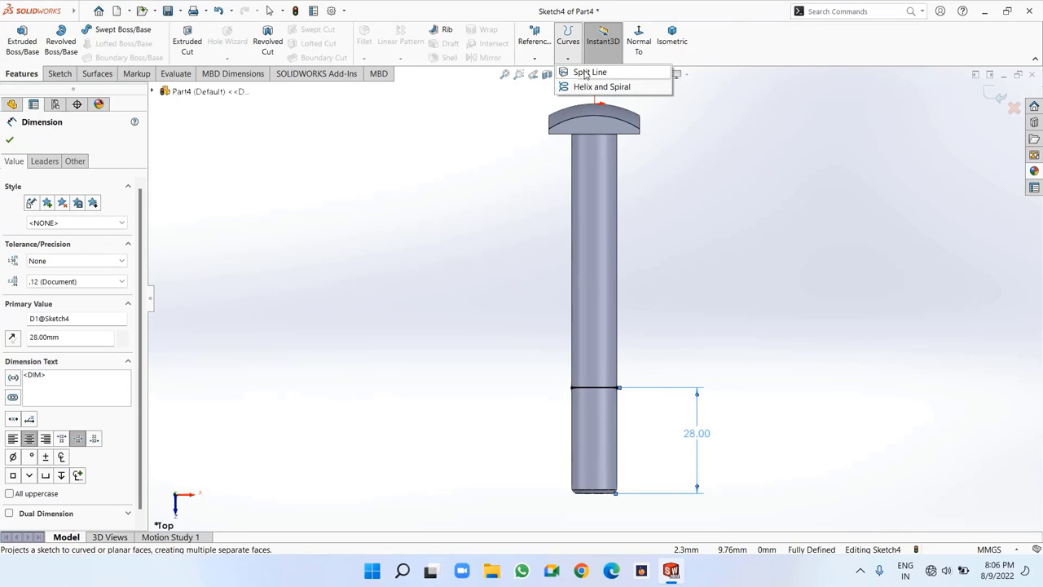
left_click(585, 72)
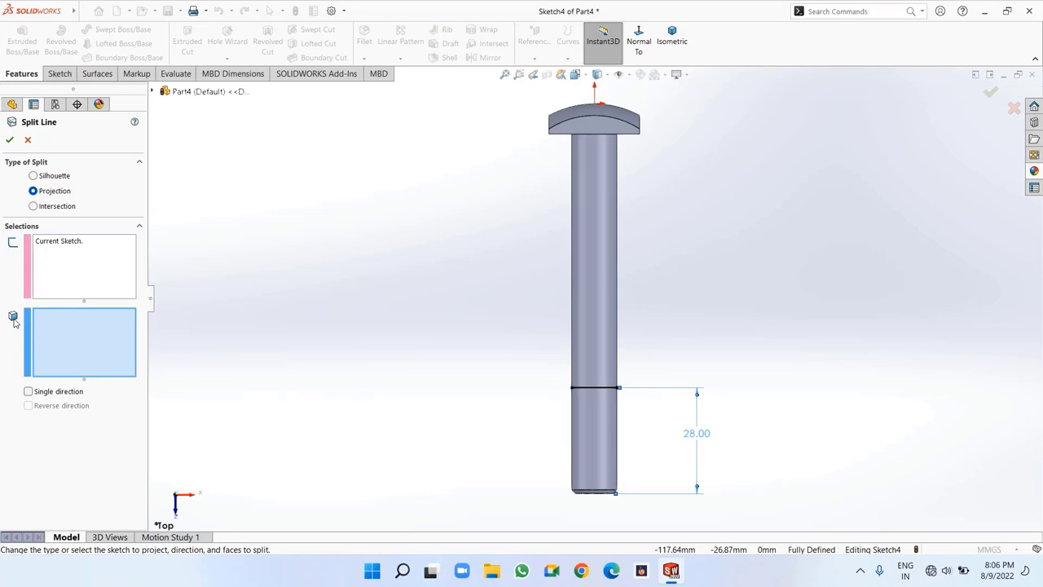
left_click(603, 324)
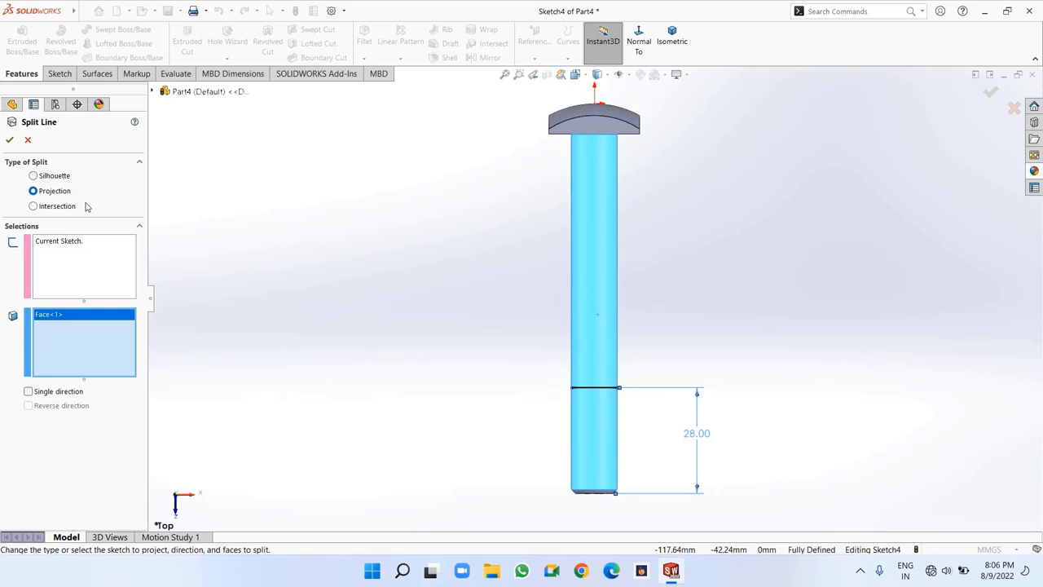
left_click(10, 140)
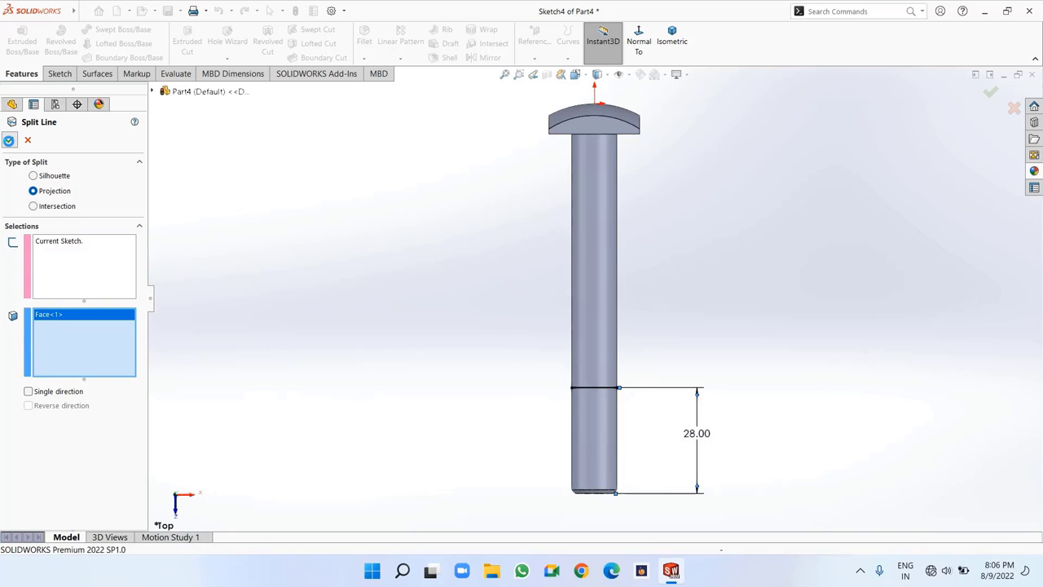
Select the upper and lower split faces in turn to verify them
left_click(598, 330)
left_click(599, 433)
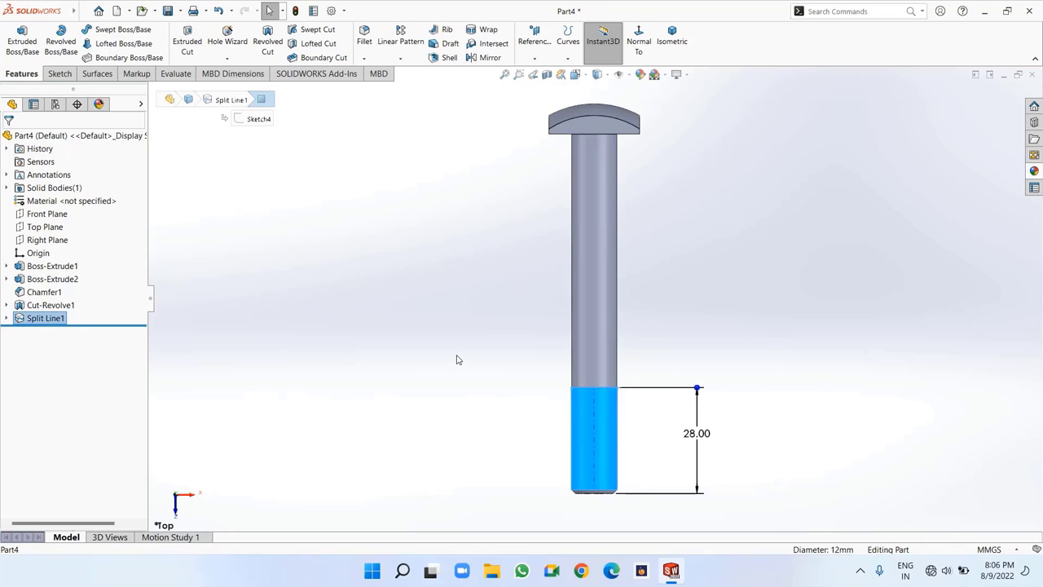
left_click(459, 360)
left_click(592, 432)
left_click(594, 377)
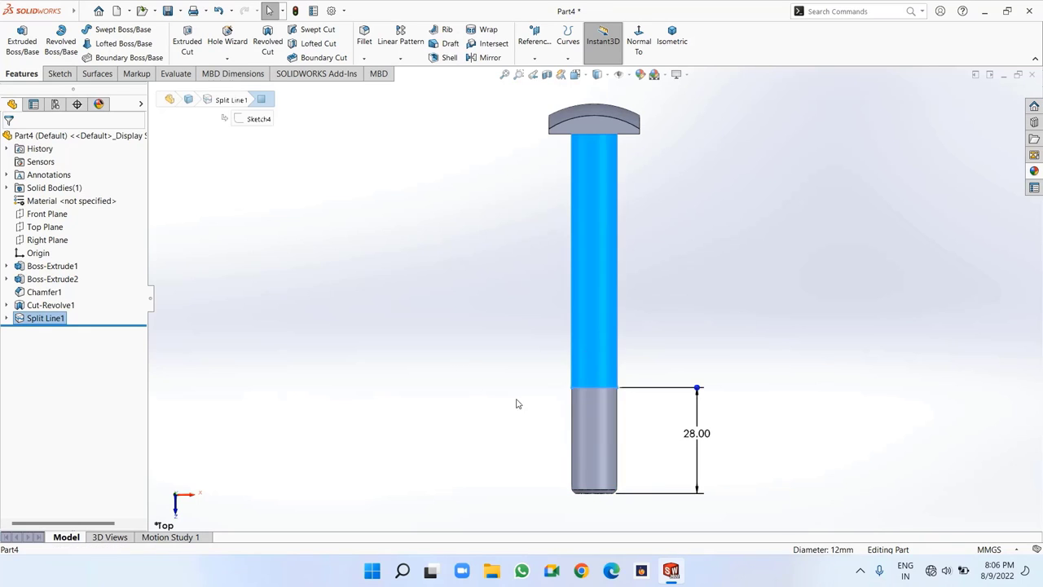
left_click(458, 409)
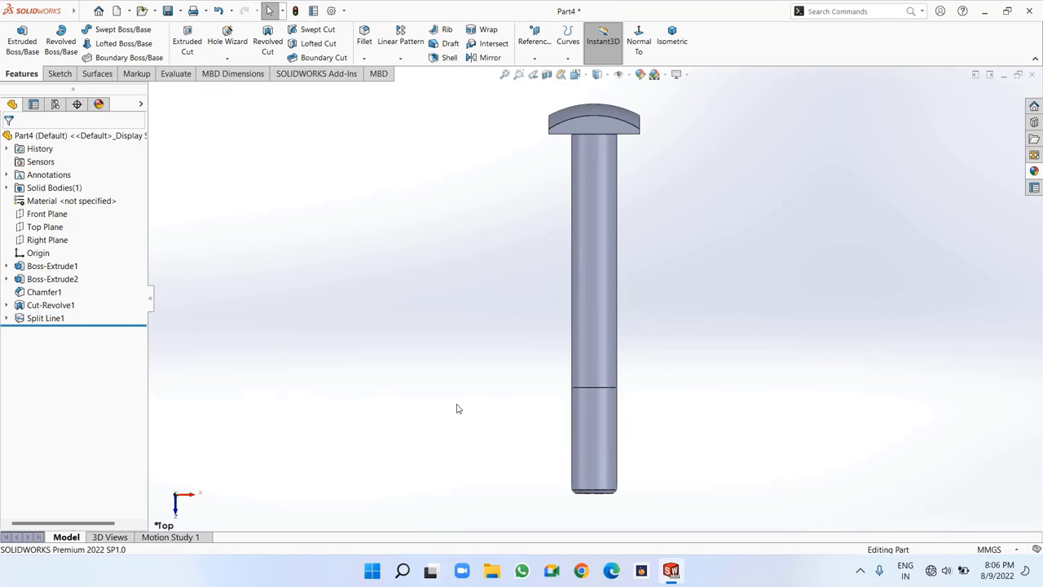
Apply the screw thread pattern appearance to the lower shaft face
left_click(1034, 172)
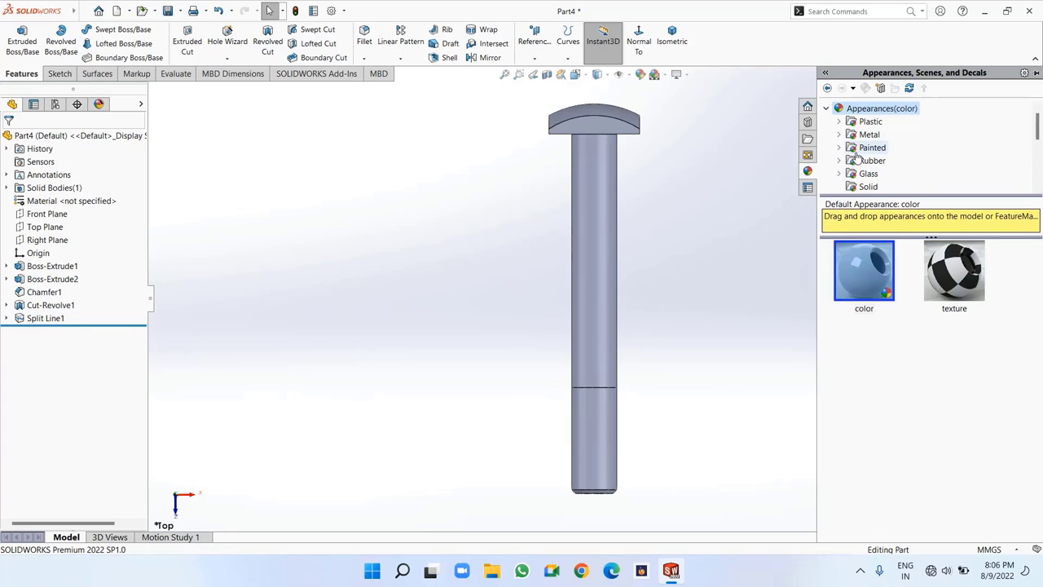
scroll(858, 156, "down", 3)
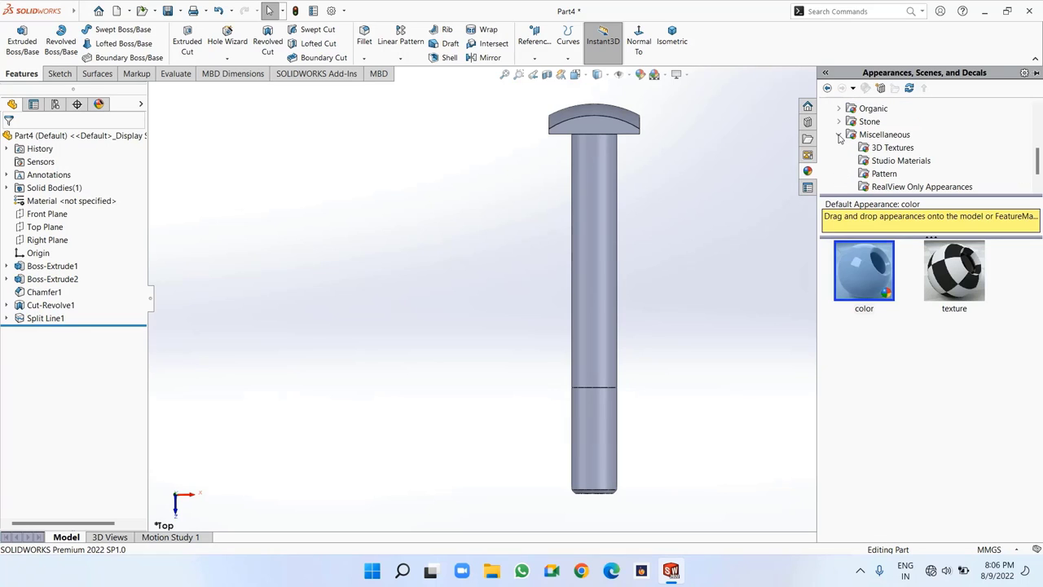
left_click(878, 174)
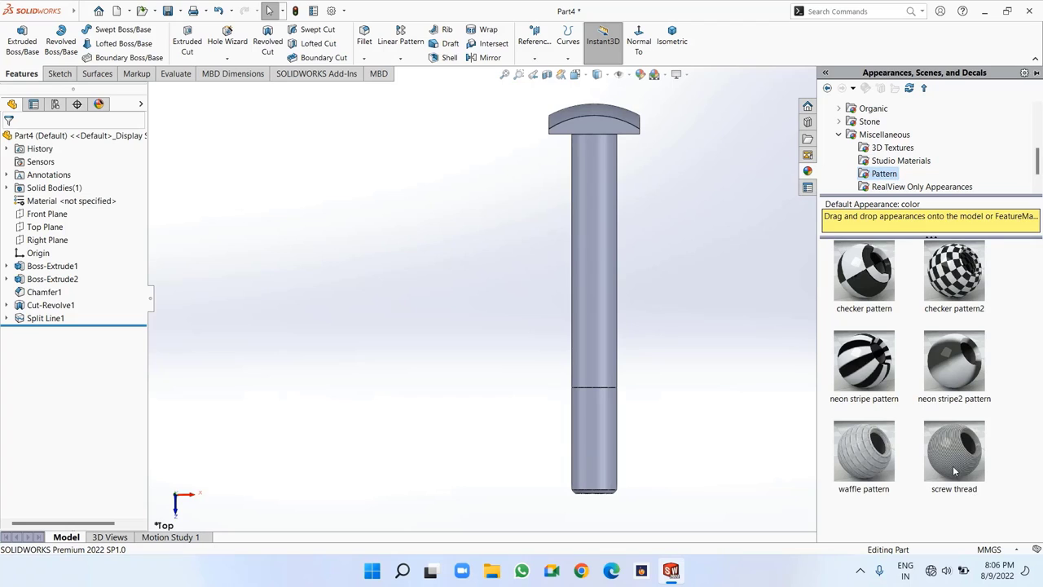
mouse_move(954, 471)
left_mouse_down()
mouse_move(704, 514)
mouse_move(592, 464)
mouse_move(594, 450)
left_mouse_up()
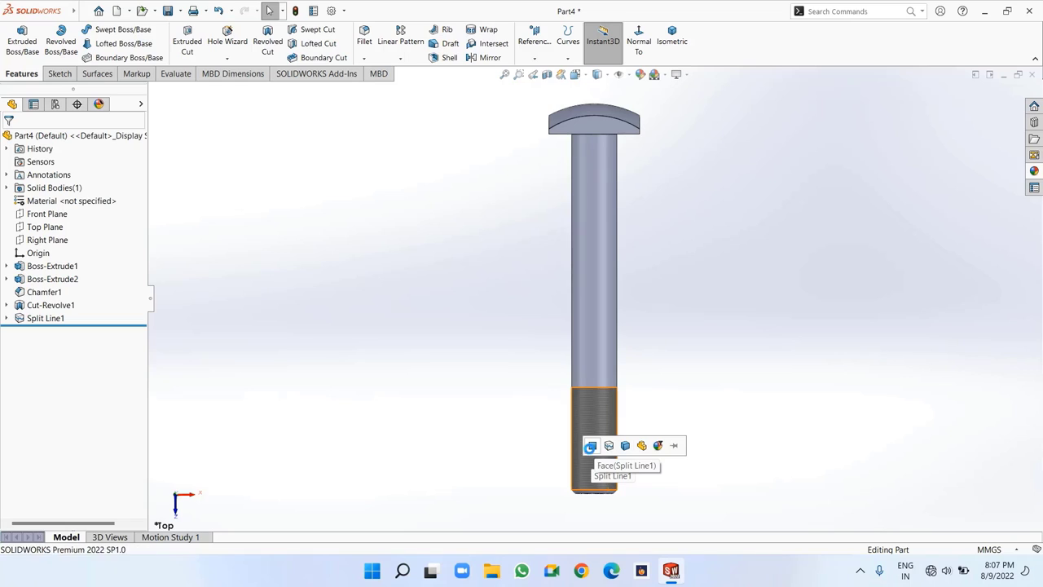
left_click(591, 446)
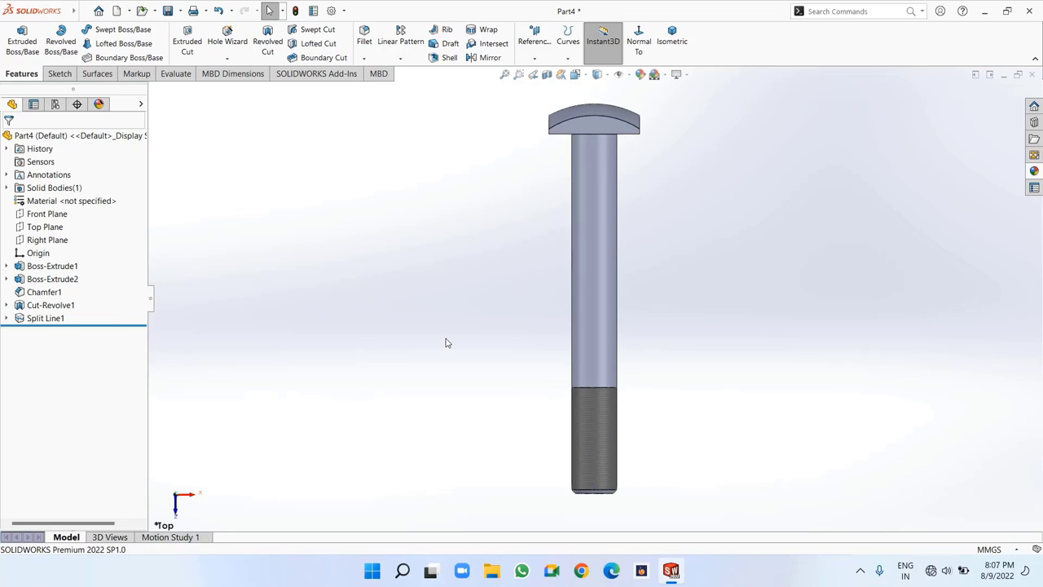
scroll(446, 342, "up", 3)
middle_click_drag(452, 367, 456, 357)
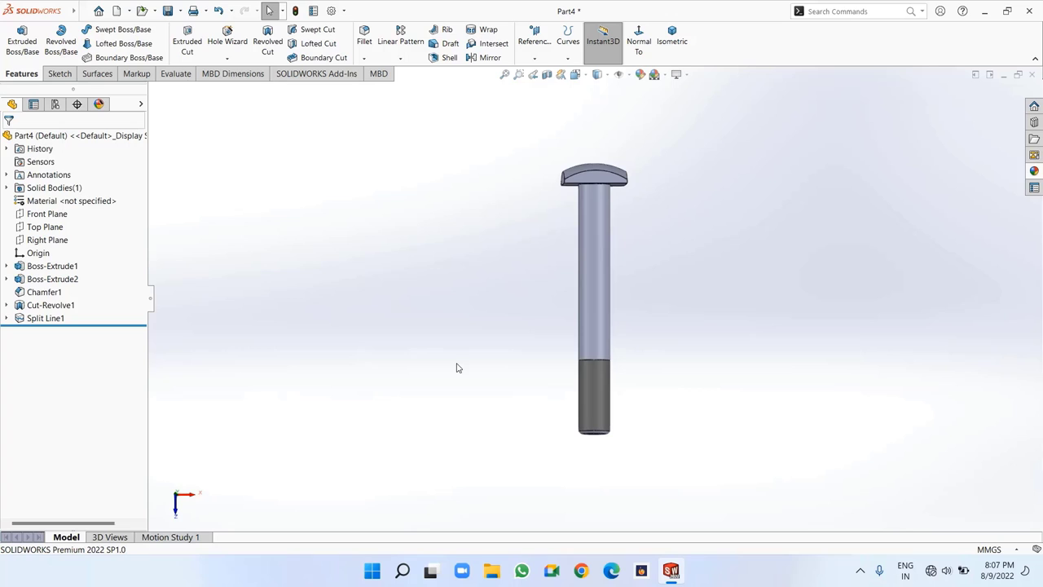
Colour the whole bolt part blue
left_click(642, 74)
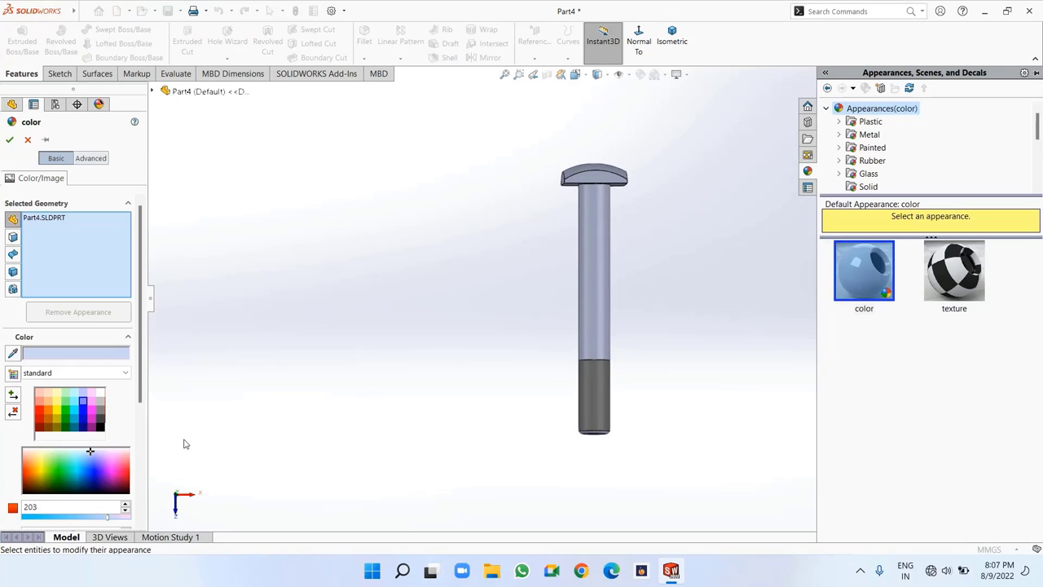
left_click(82, 401)
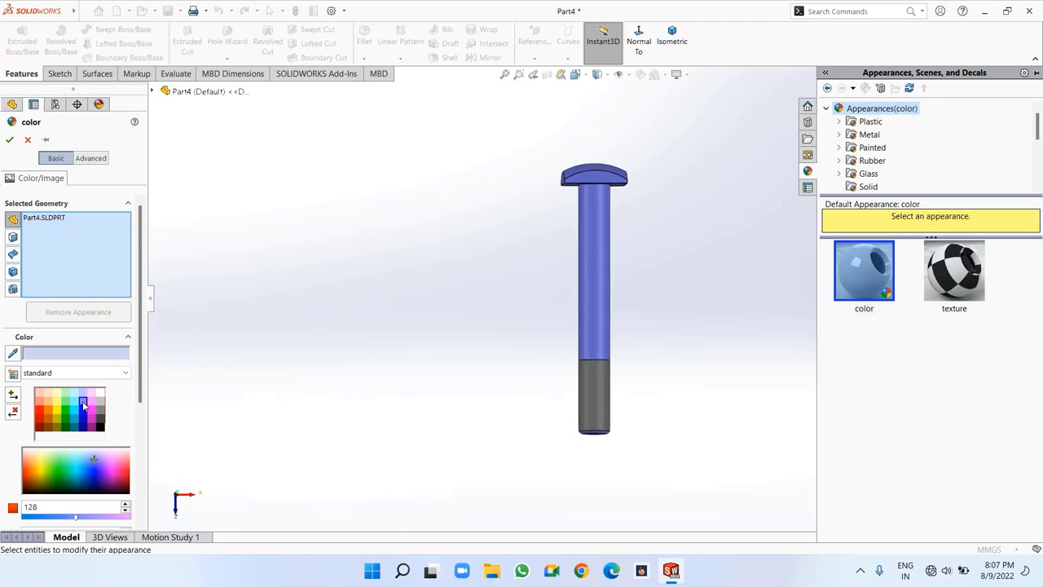
left_click(11, 140)
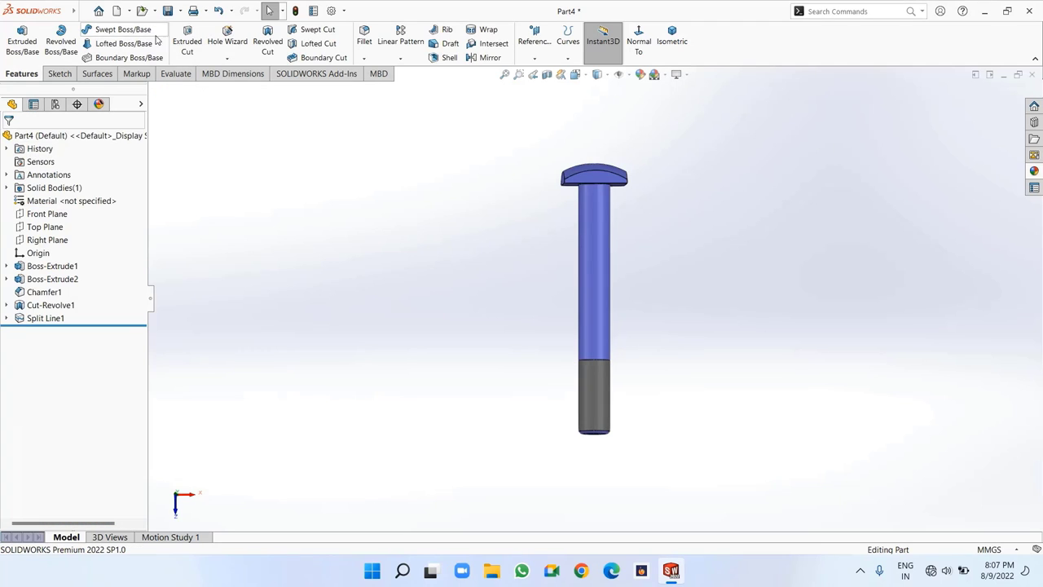
left_click(179, 11)
Save the part under the file name 'bolts' in the plummer block folder
left_click(189, 42)
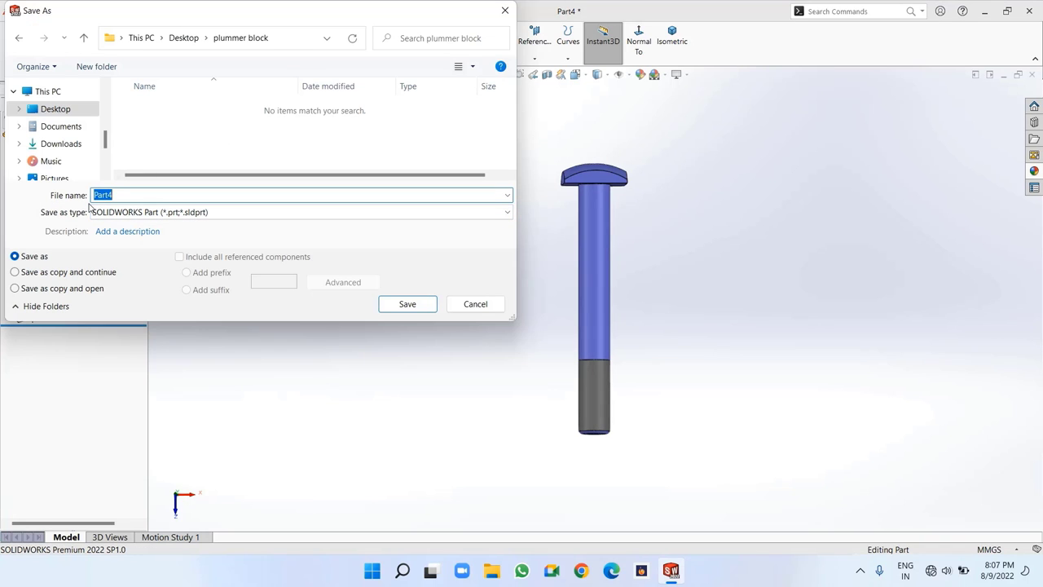
type("bolts")
left_click(405, 303)
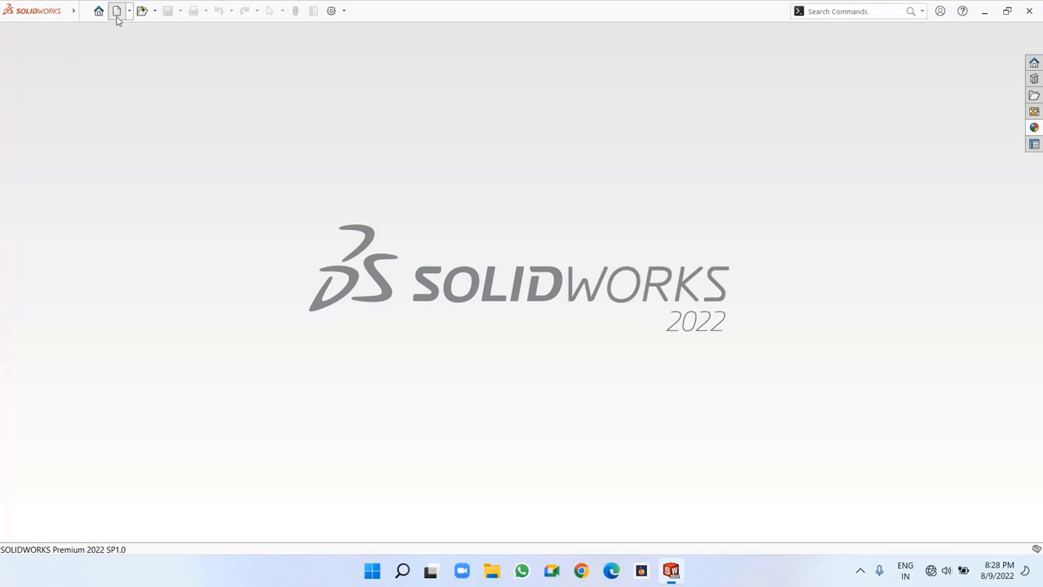
Create a new part and begin Sketch1 on its Top Plane
left_click(118, 13)
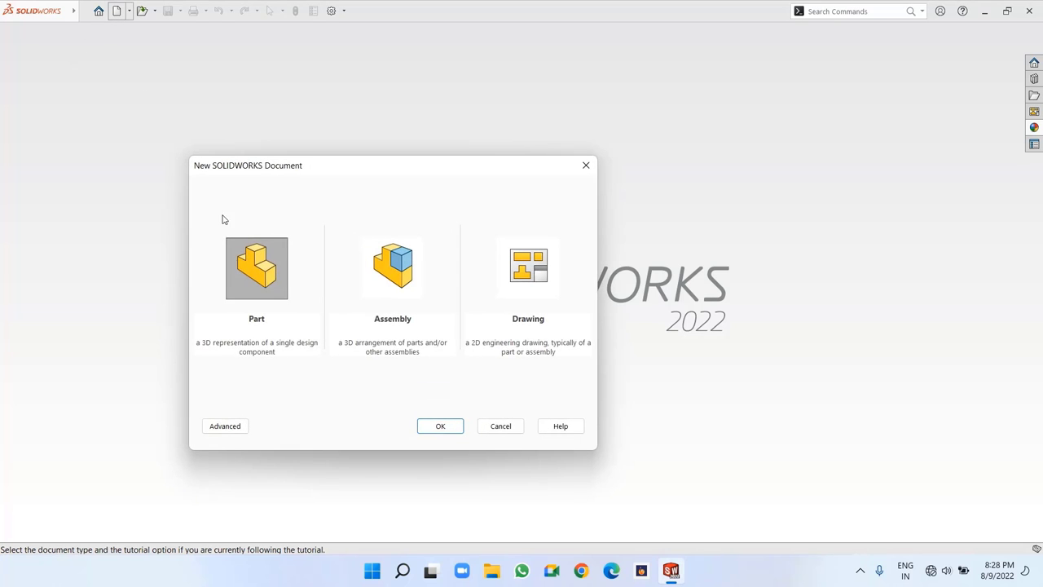
left_click(457, 429)
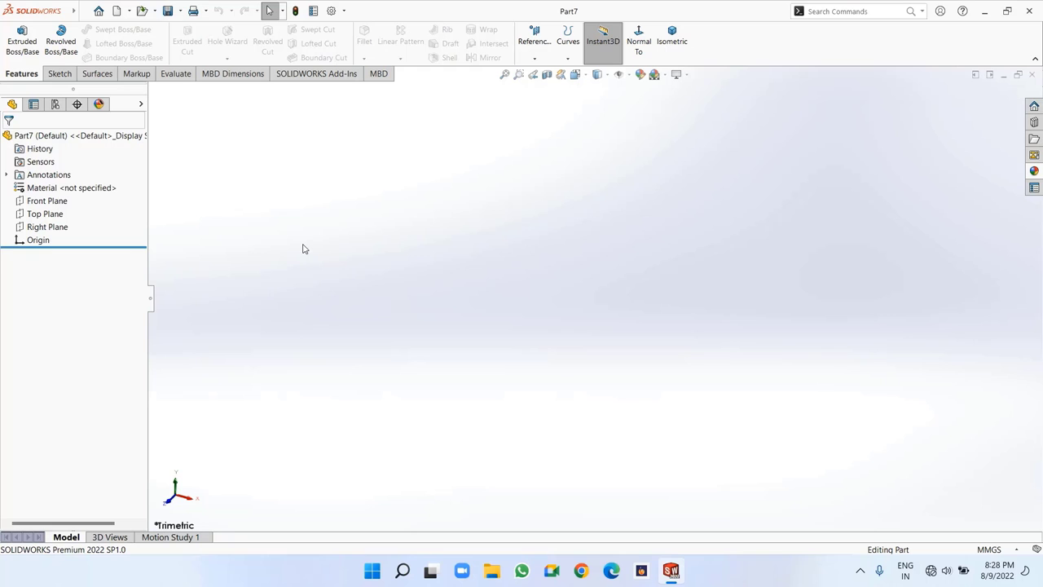
left_click(44, 214)
left_click(53, 200)
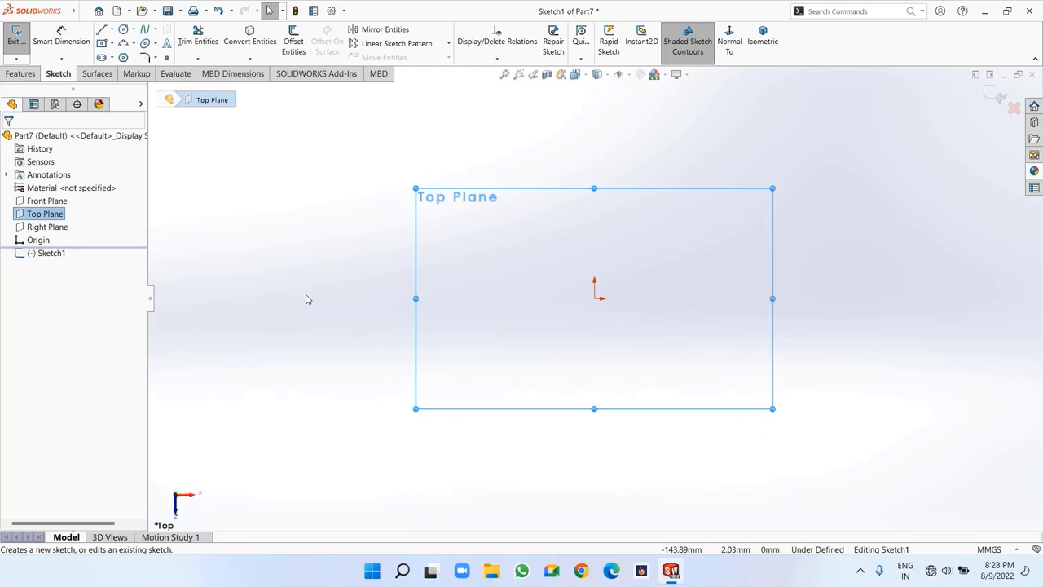
Draw a six-sided polygon centred on the origin
left_click(123, 58)
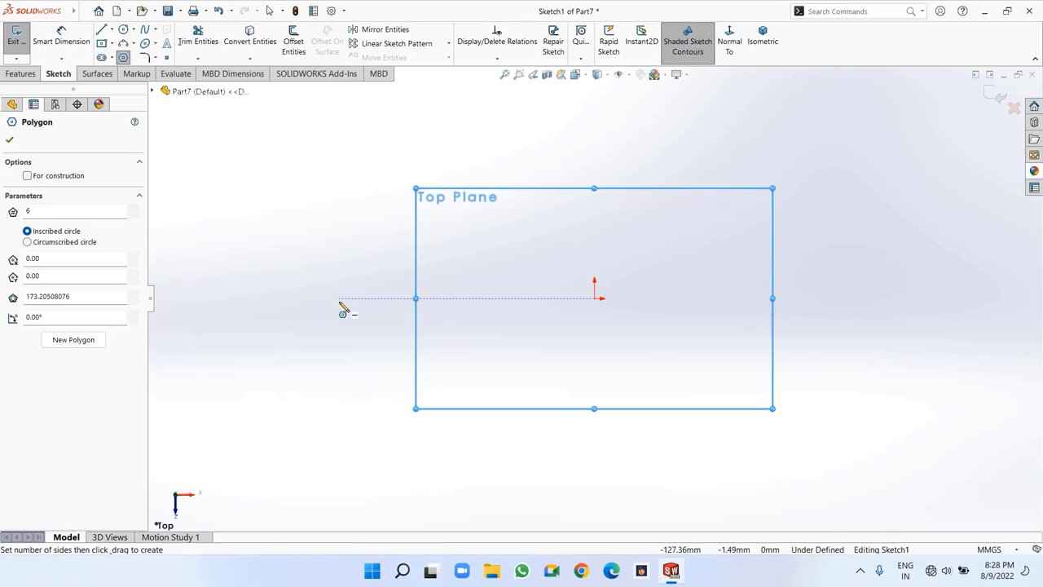
left_click(595, 300)
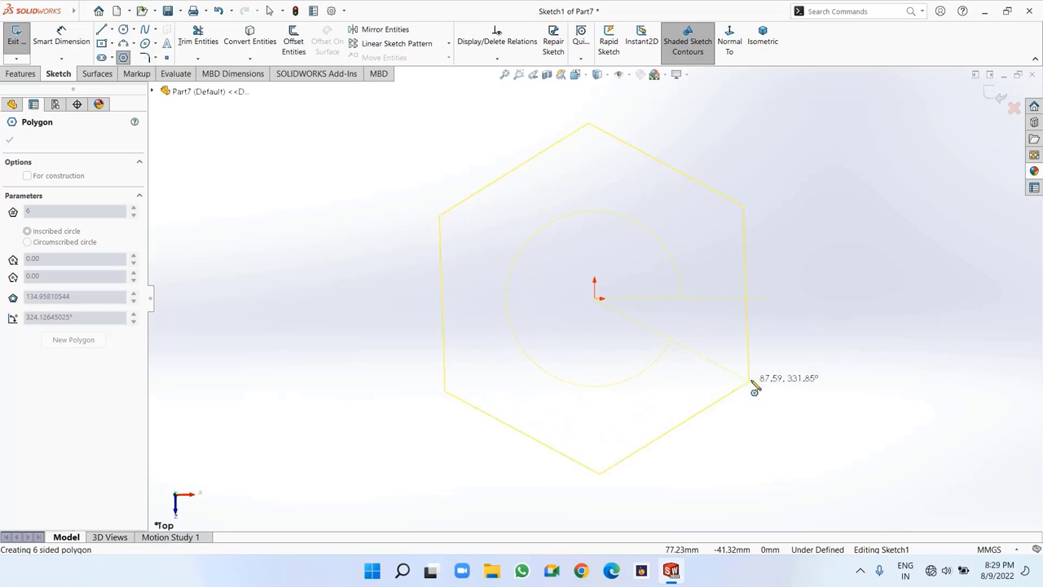
left_click(778, 299)
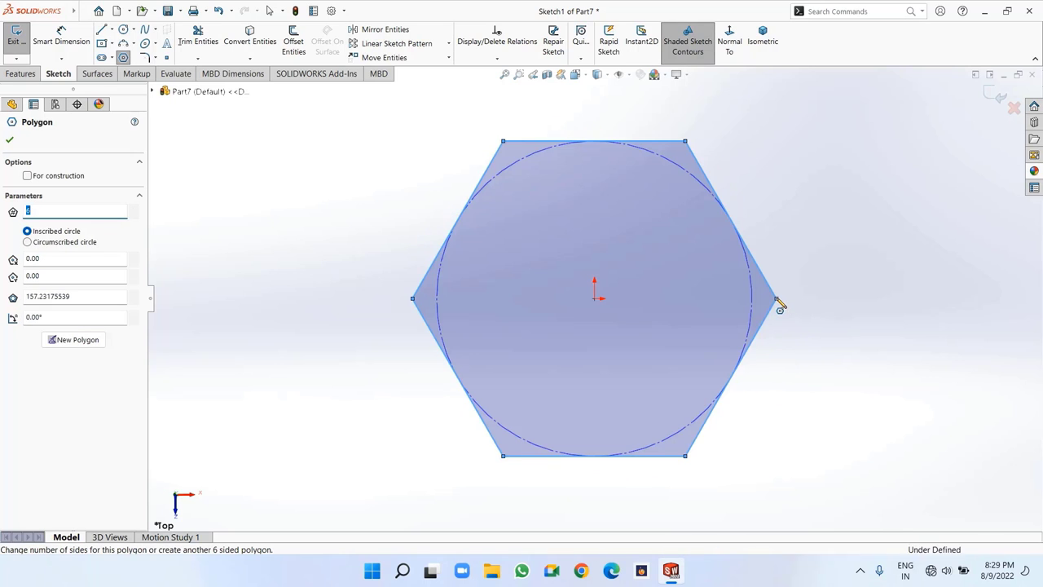
right_click(779, 303)
left_click(807, 305)
Draw a circle centred on the origin inside the hexagon for the hole
left_click(123, 30)
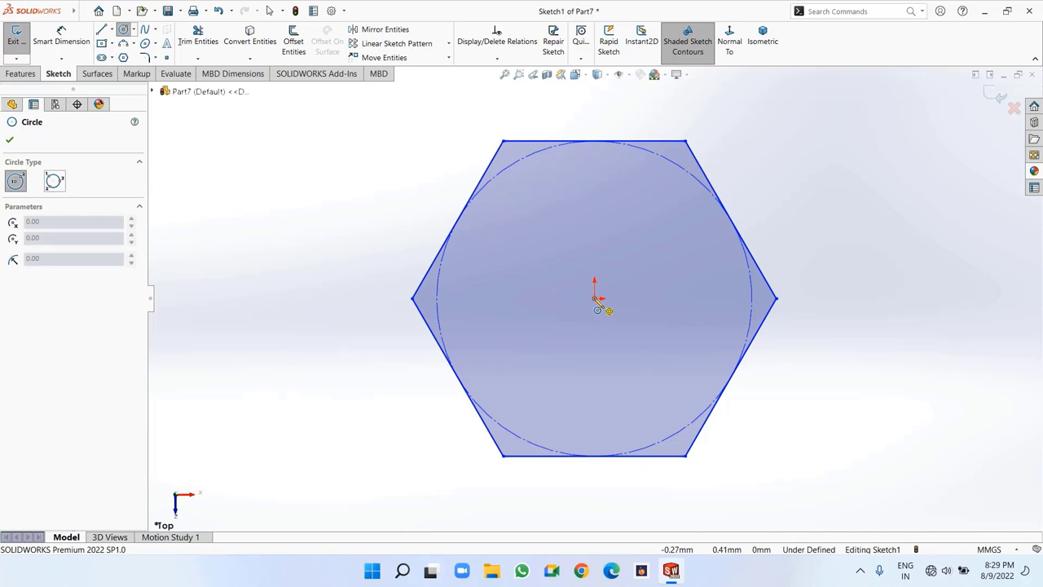
left_click(594, 298)
left_click(672, 377)
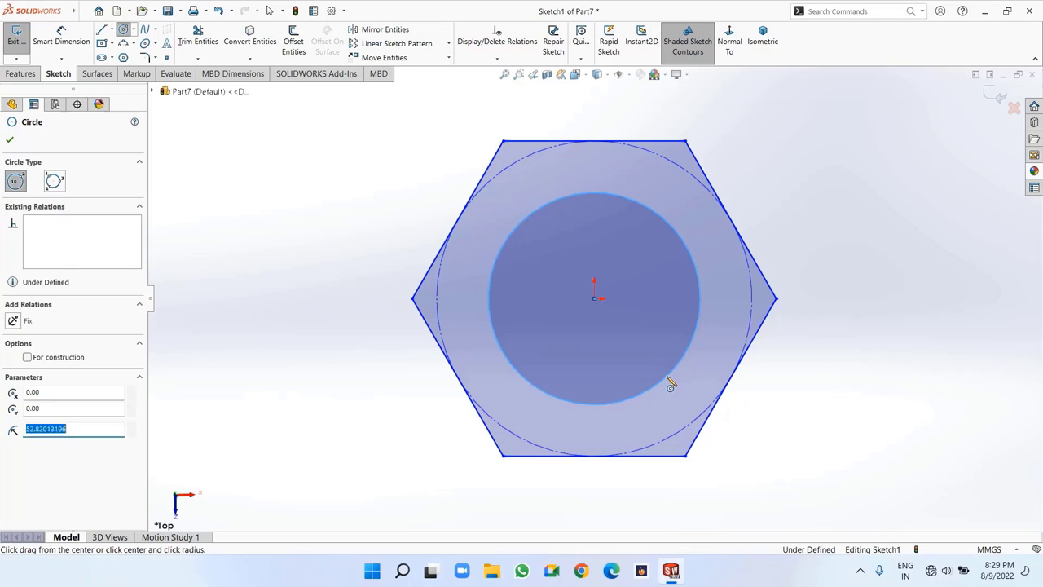
right_click(672, 379)
left_click(697, 386)
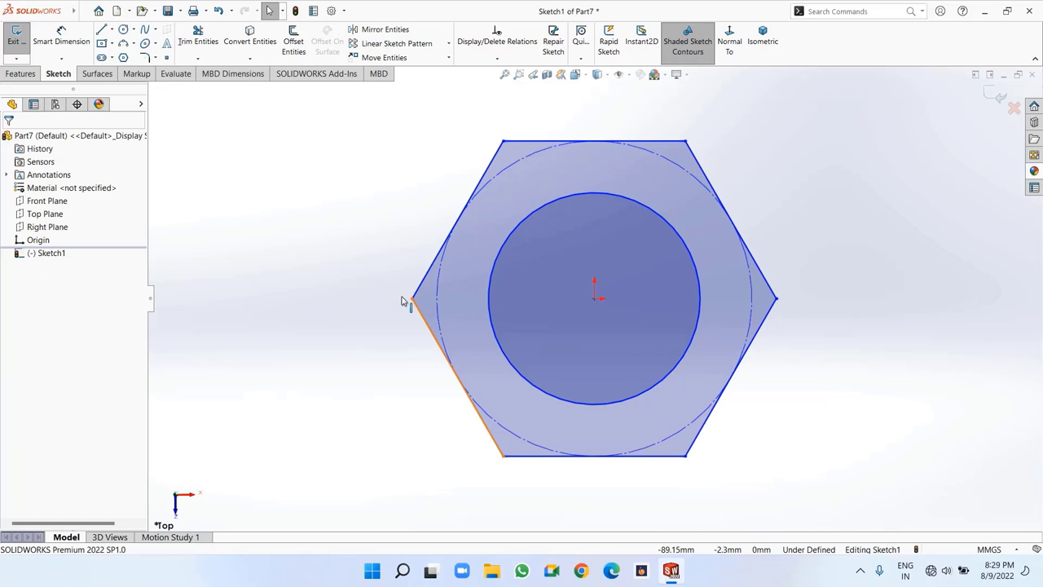
Dimension the hole circle to Ø12 and the hexagon's inscribed circle to Ø20
left_click(61, 36)
left_click(693, 261)
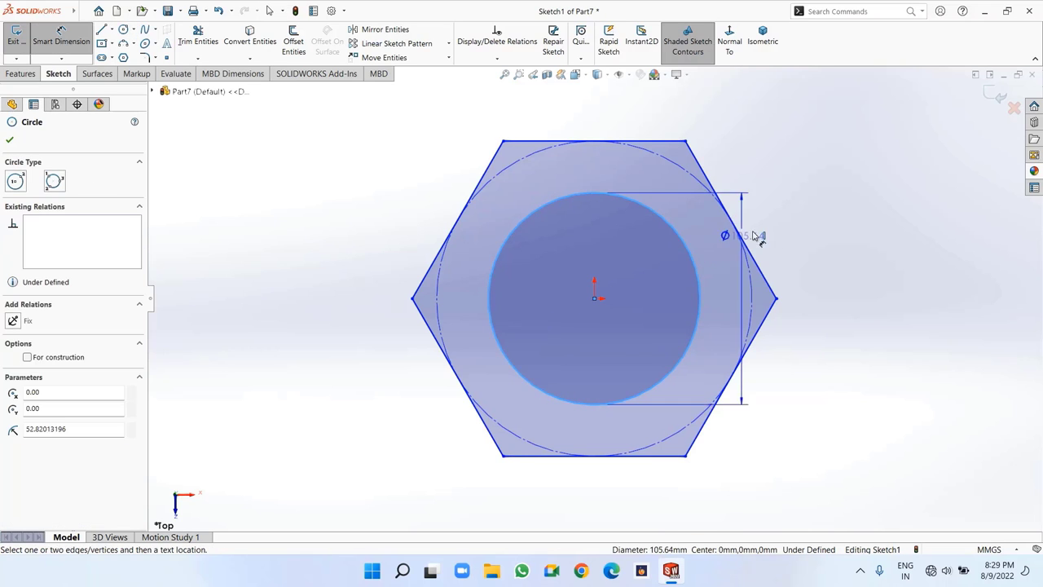
left_click(836, 174)
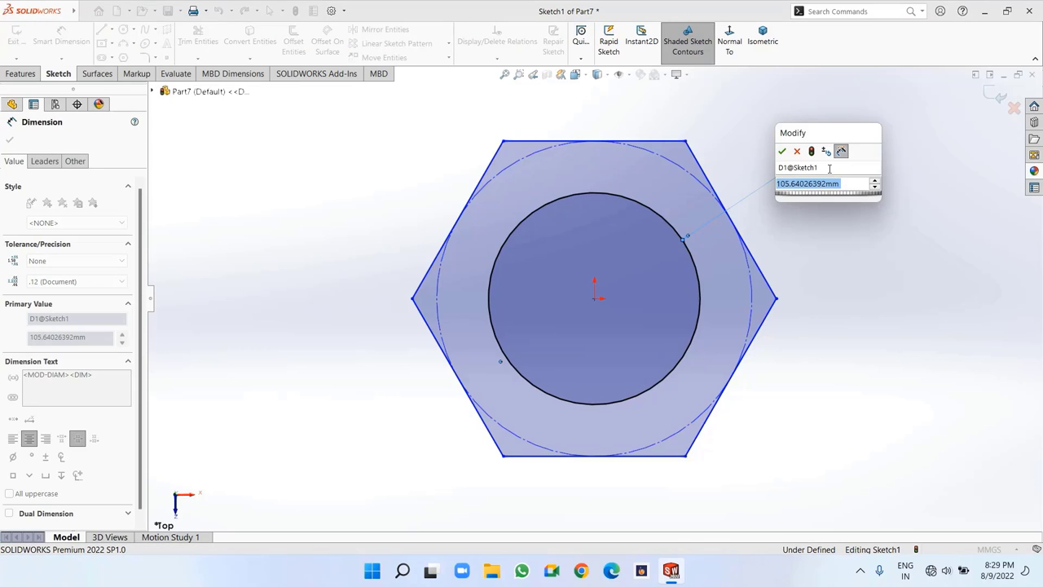
type("12")
key("Return")
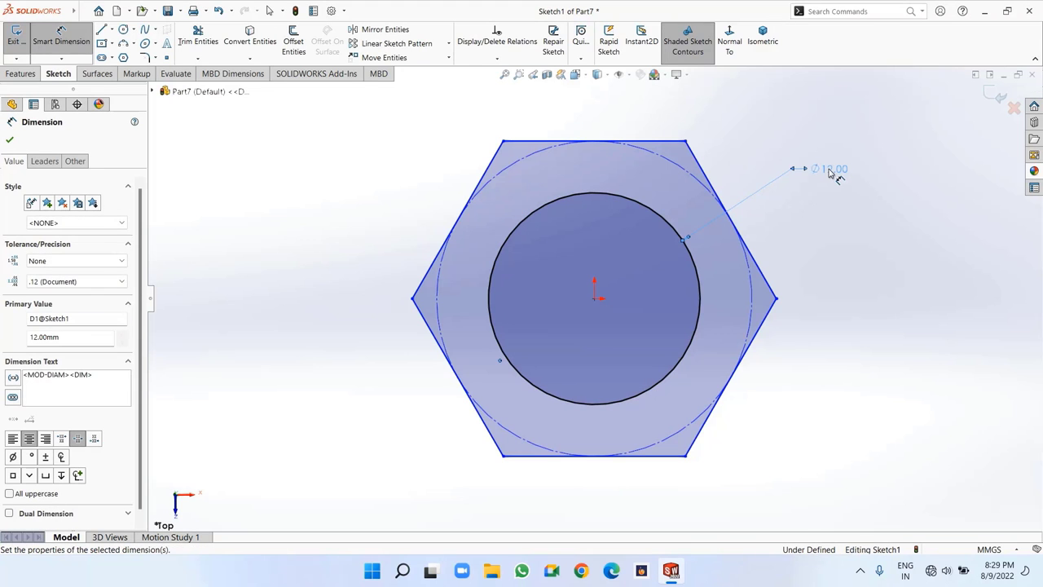
left_click(755, 292)
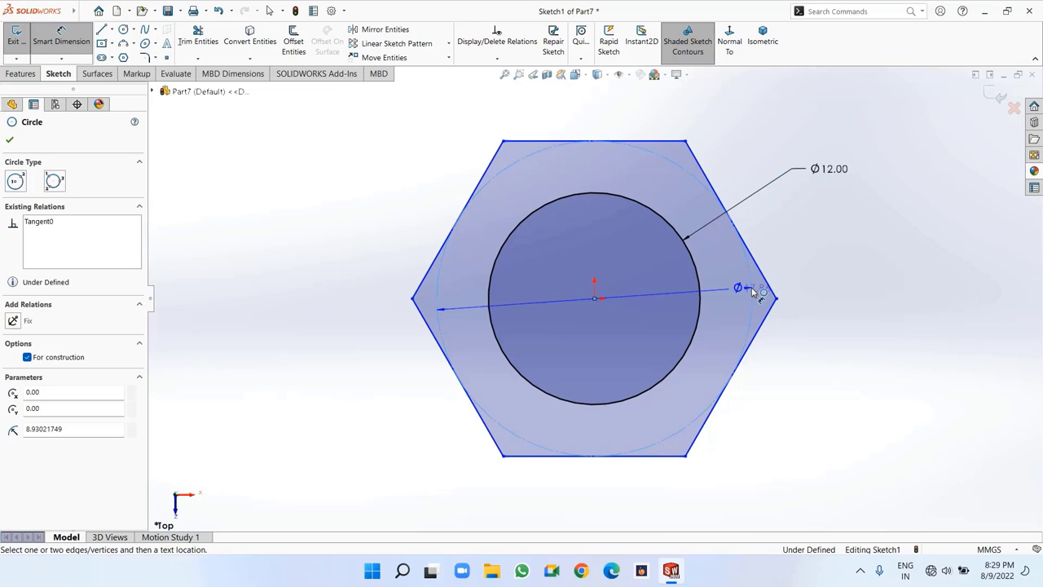
left_click(884, 360)
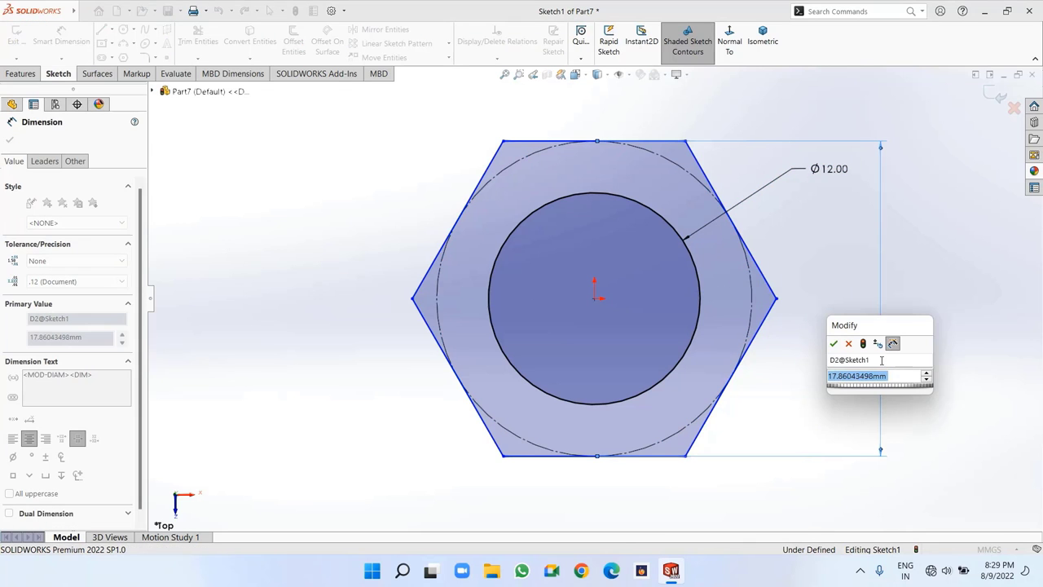
type("20")
key("Return")
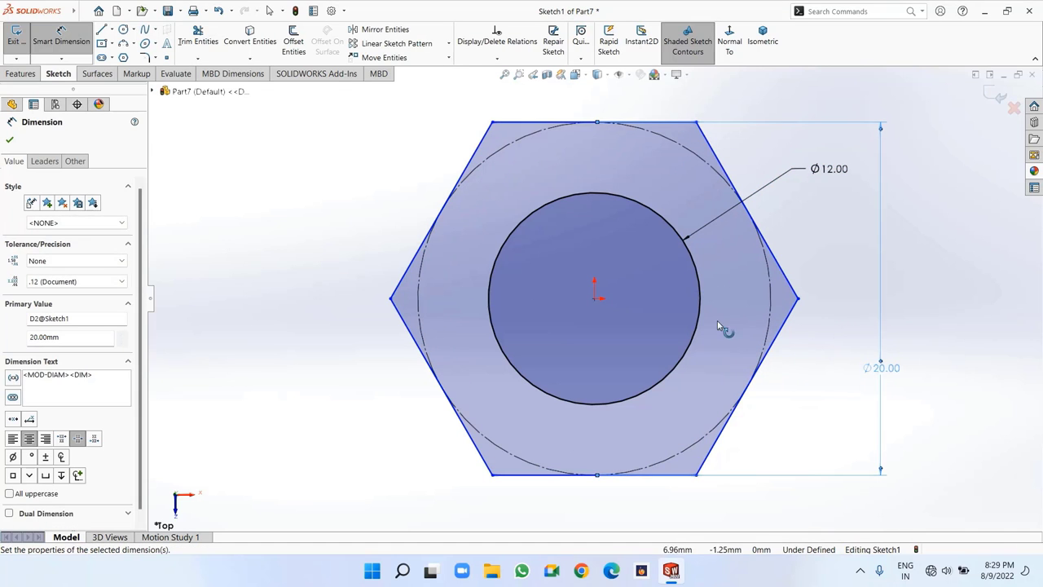
left_click(10, 139)
Extrude the hex sketch 12 mm with a Mid Plane end condition
left_click(9, 77)
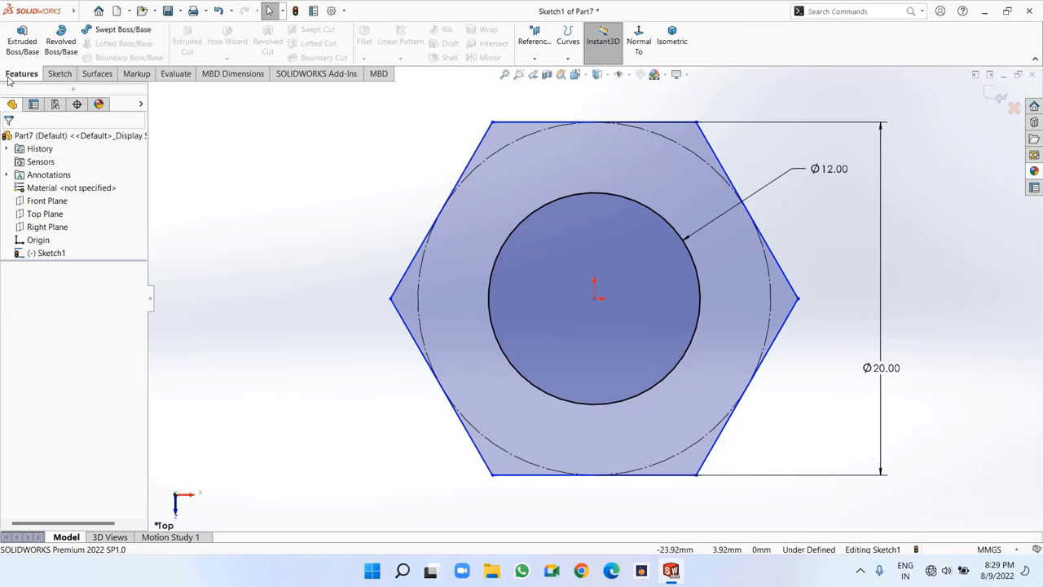
left_click(22, 41)
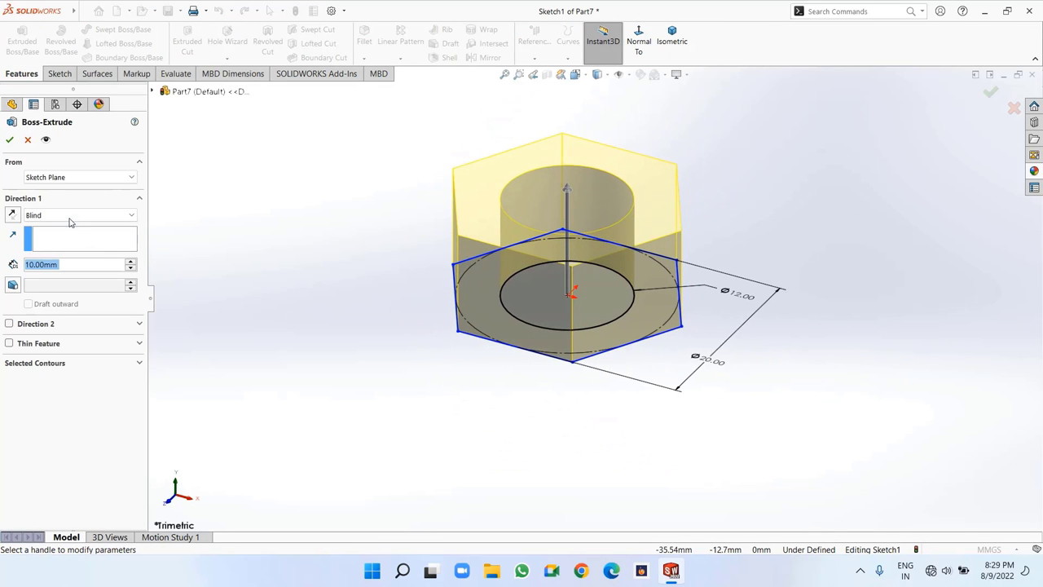
left_click(68, 215)
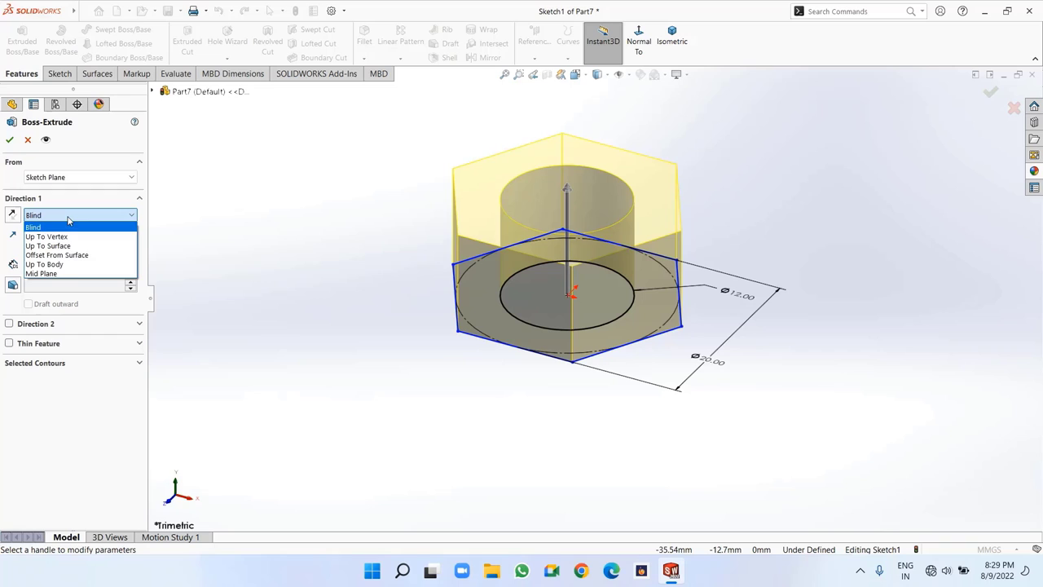
left_click(74, 273)
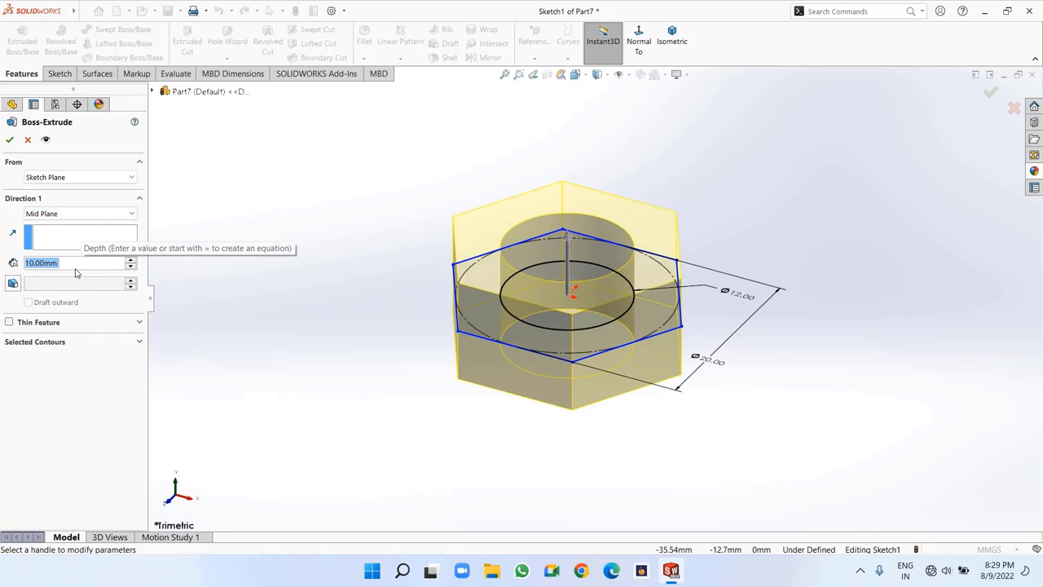
type("12")
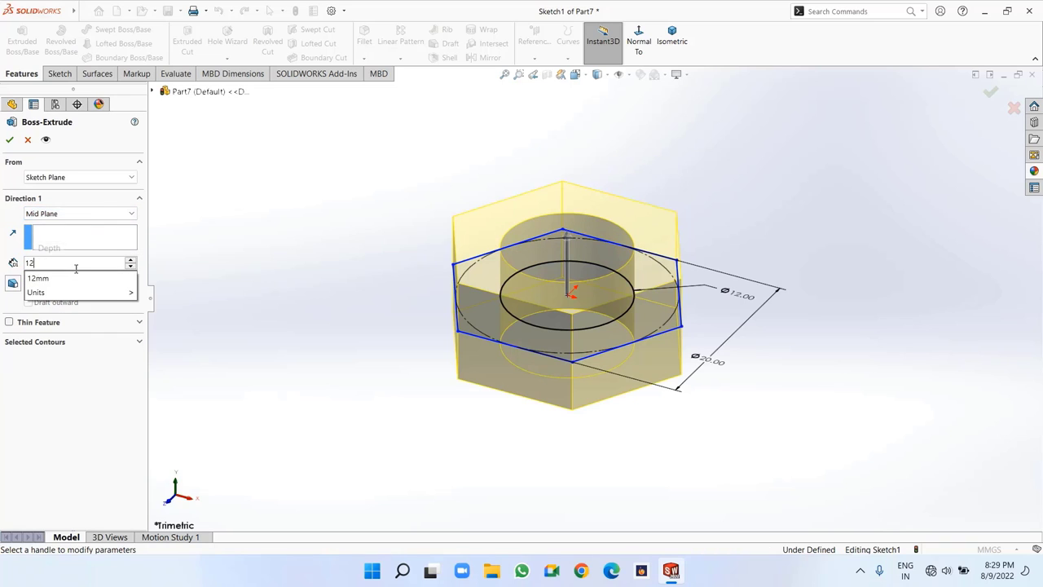
key("Return")
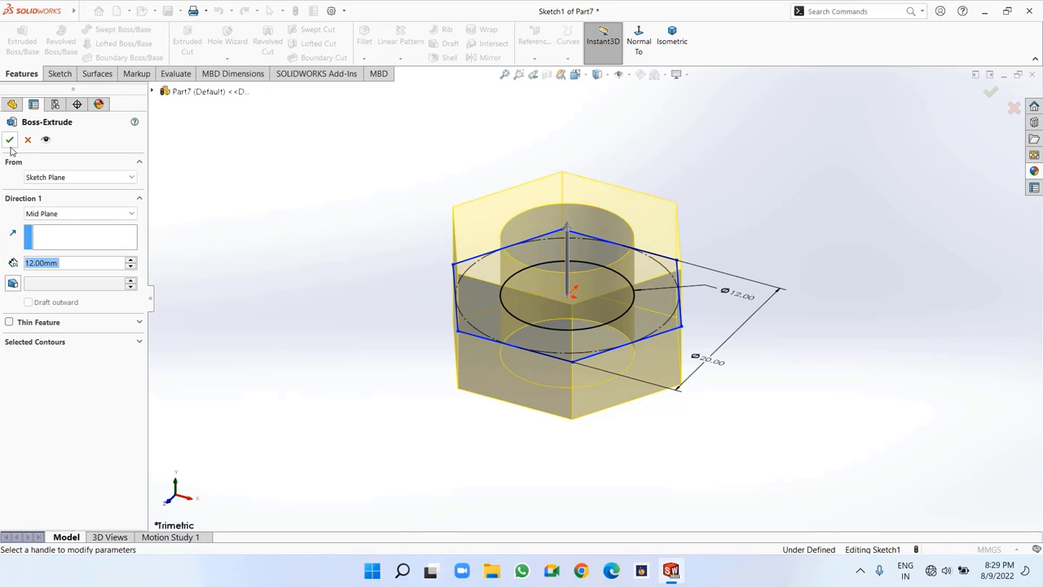
key("Return")
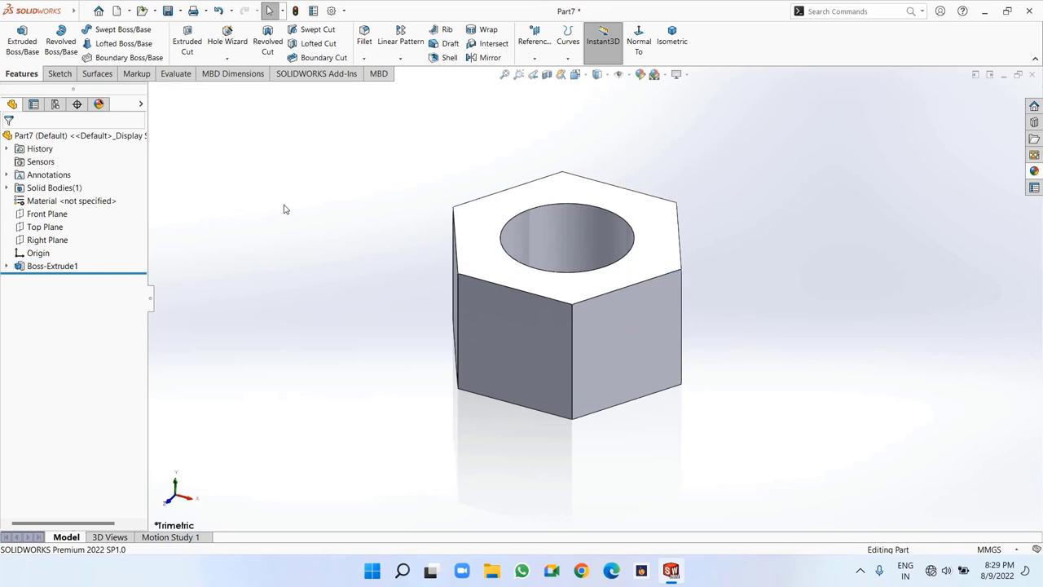
Chamfer the hole's top edge by 0.5 mm
left_click(363, 58)
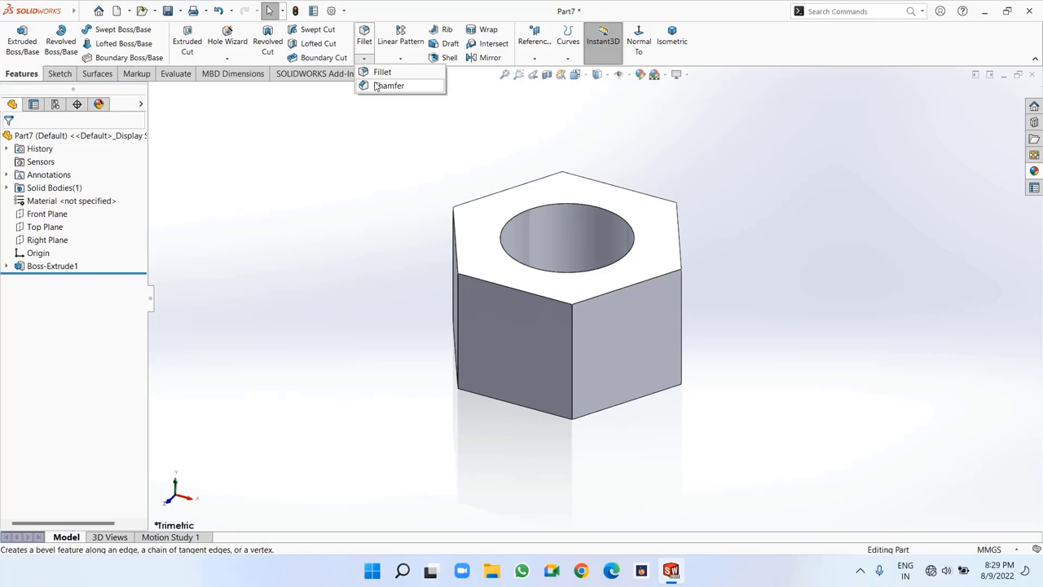
left_click(377, 85)
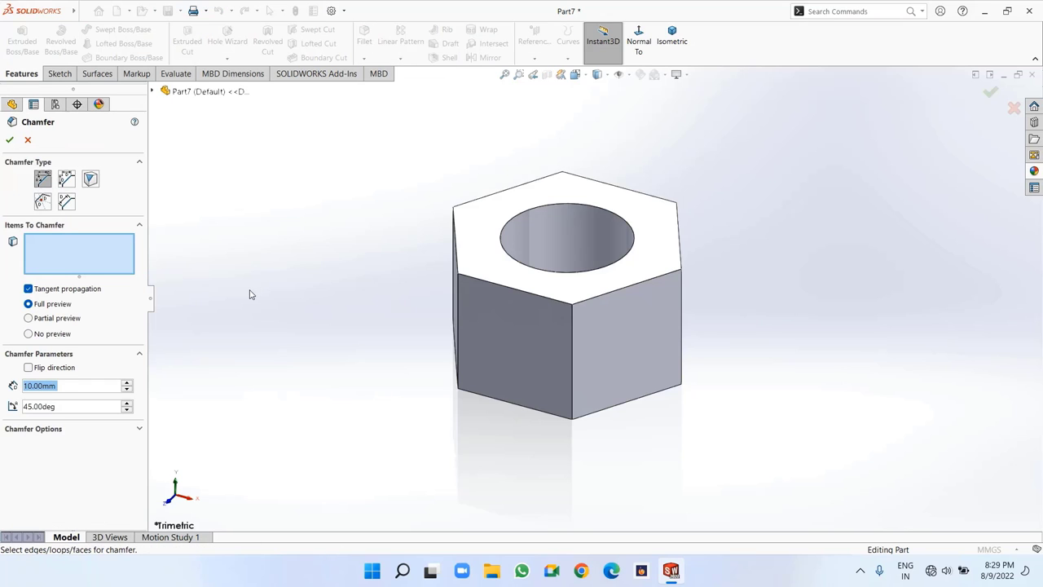
type("0.5")
key("Return")
left_click(560, 208)
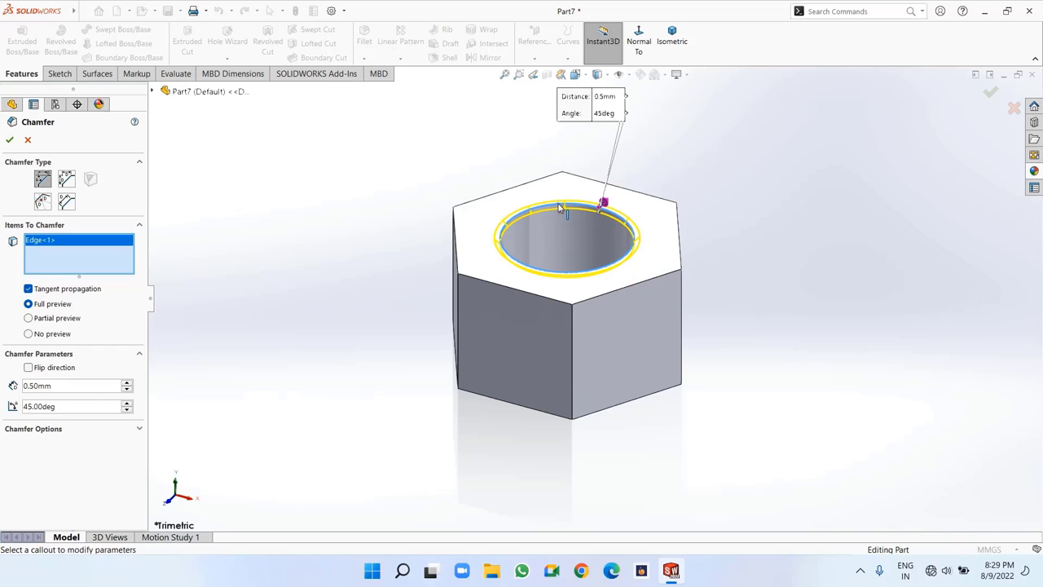
left_click(10, 139)
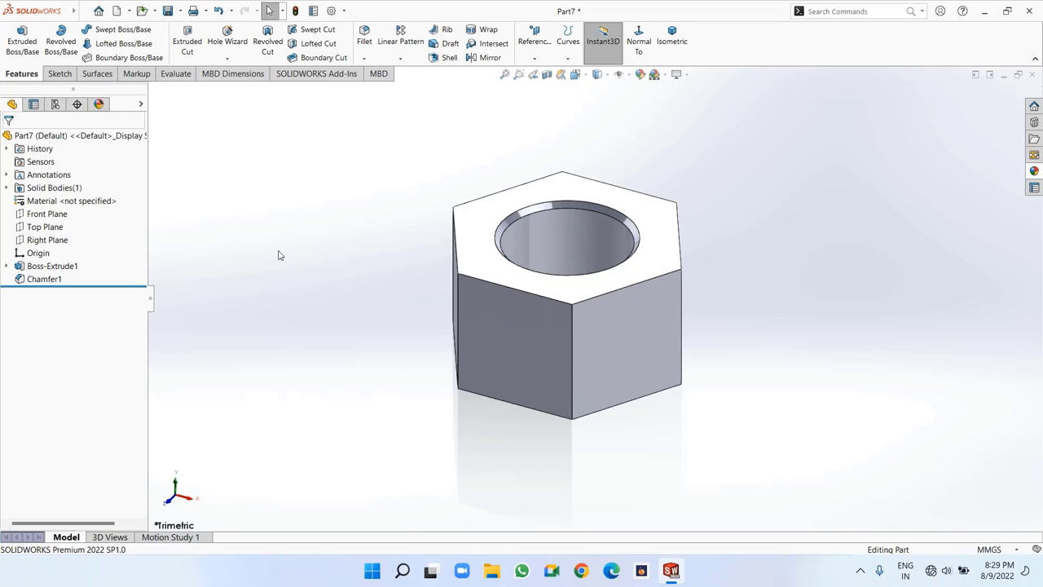
Sketch a 10 mm-radius circle at the origin on the nut's top face
right_click(478, 228)
left_click(500, 206)
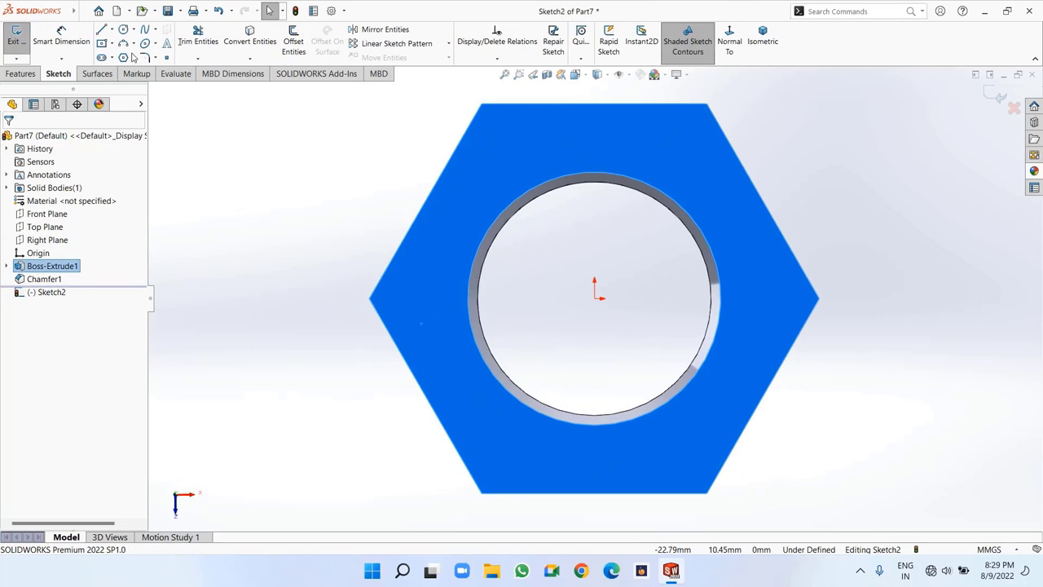
left_click(123, 29)
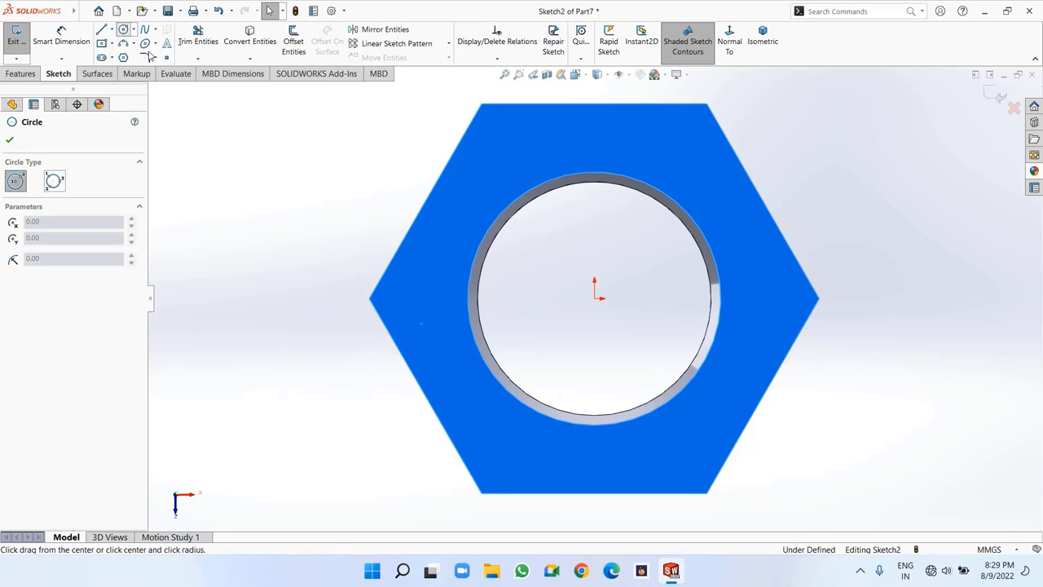
left_click(595, 299)
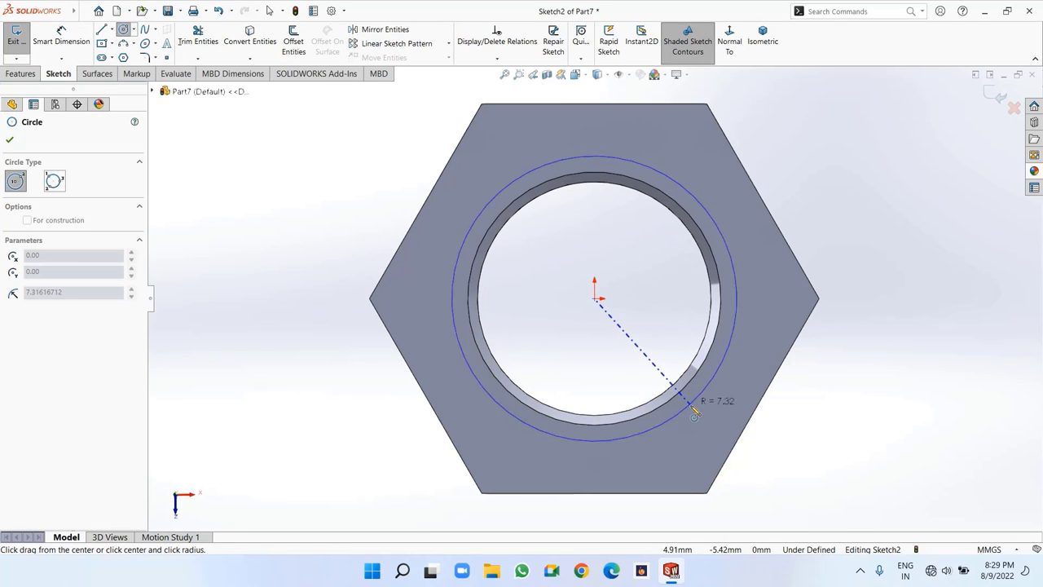
left_click(766, 205)
right_click(766, 208)
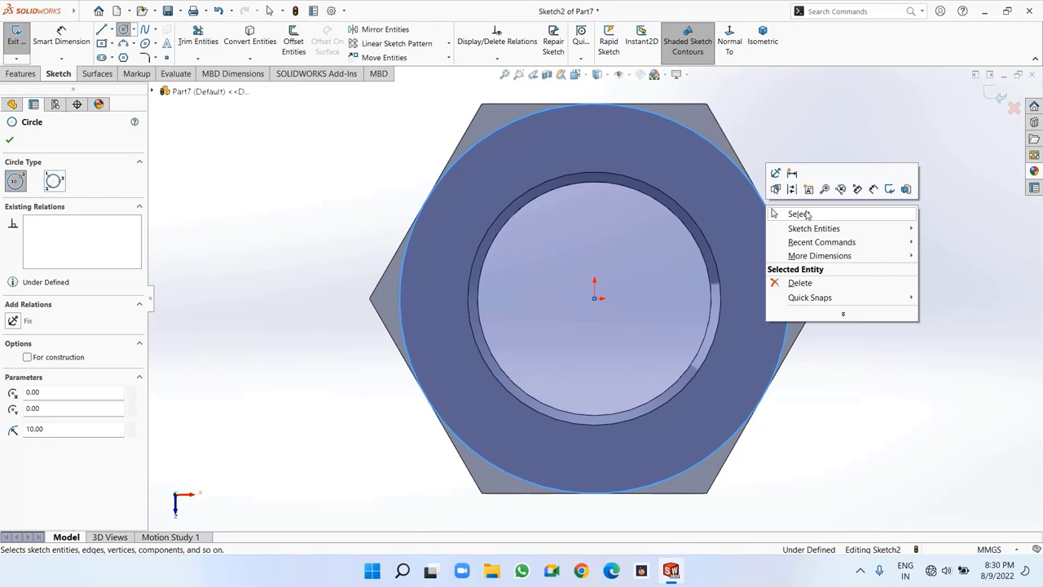
left_click(784, 212)
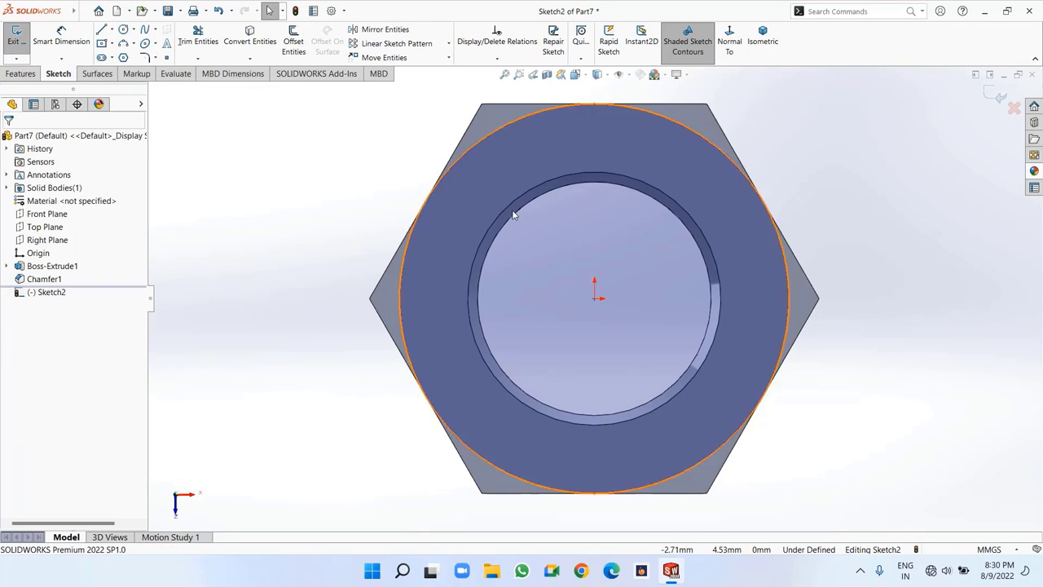
Cut-extrude the circle Blind 12 mm with 60° draft, flipping the side to cut
left_click(26, 74)
left_click(188, 40)
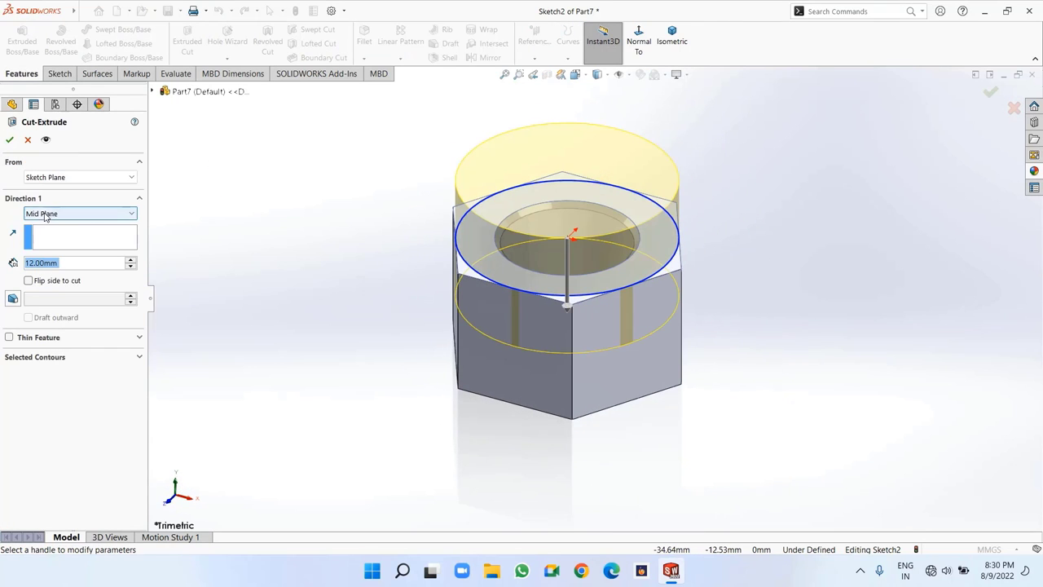
scroll(35, 213, "down", 8)
left_click(35, 214)
left_click(41, 224)
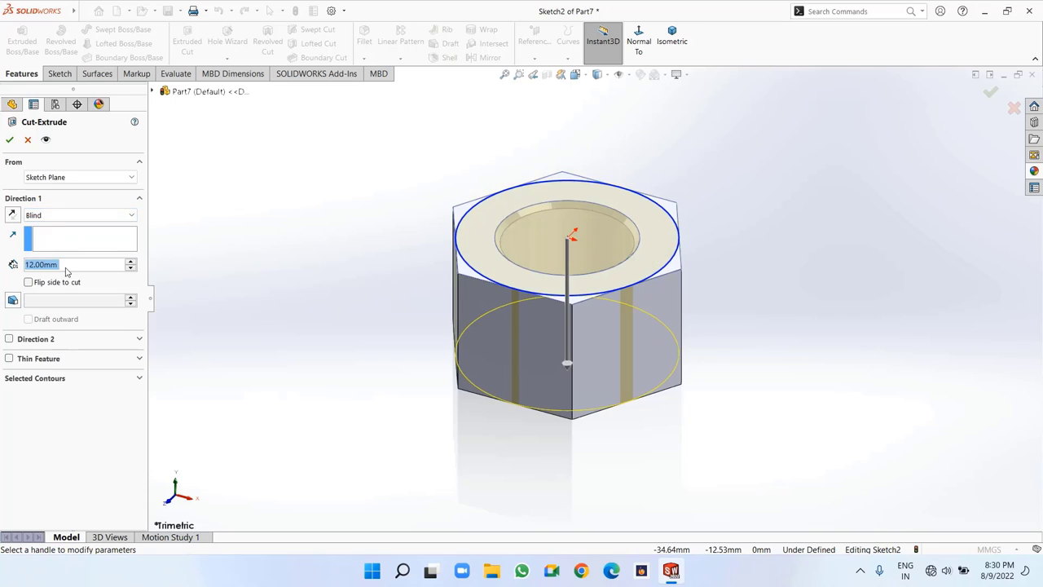
left_click(19, 301)
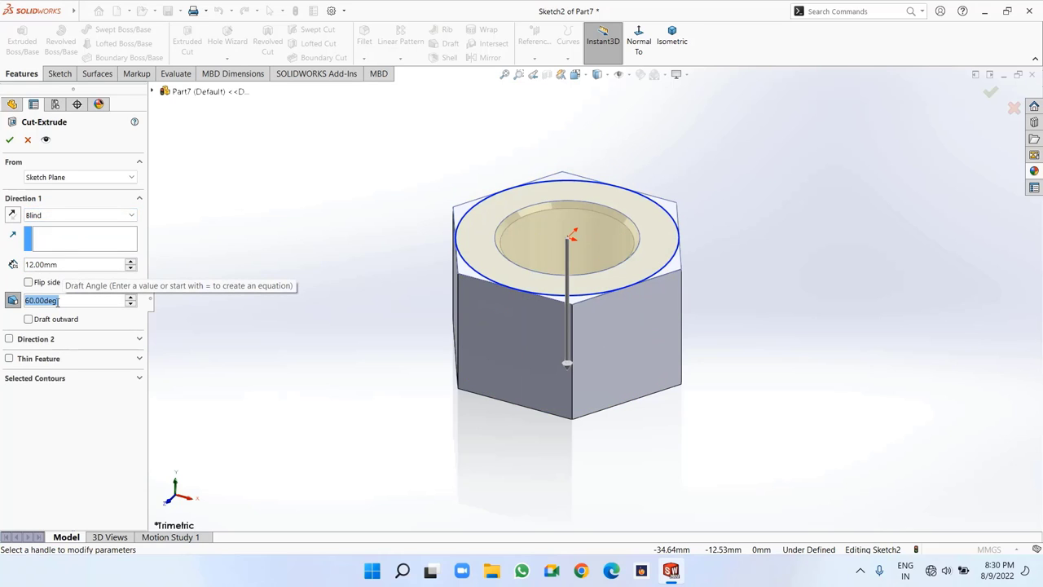
left_click(28, 283)
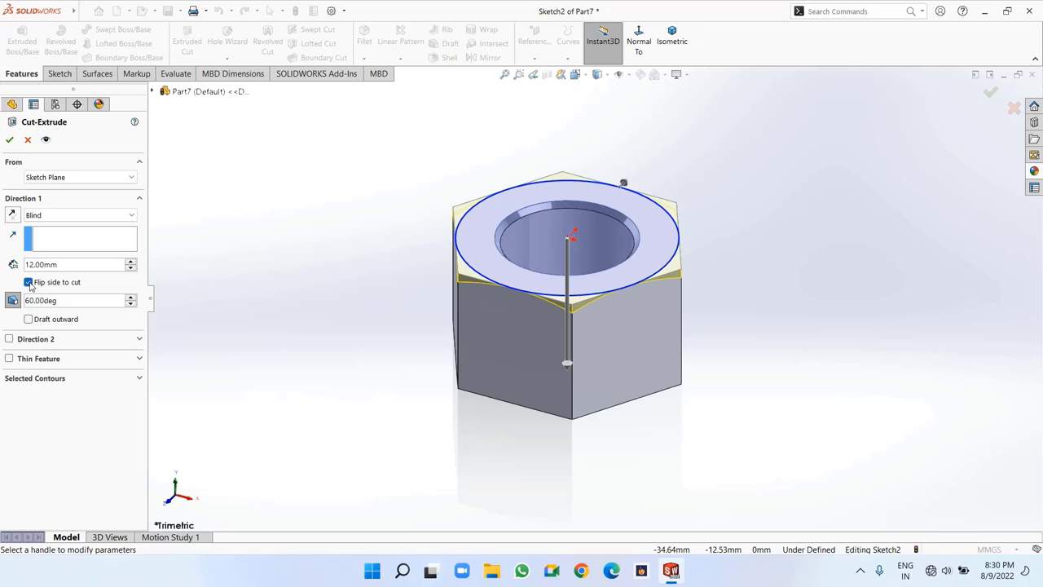
left_click(9, 139)
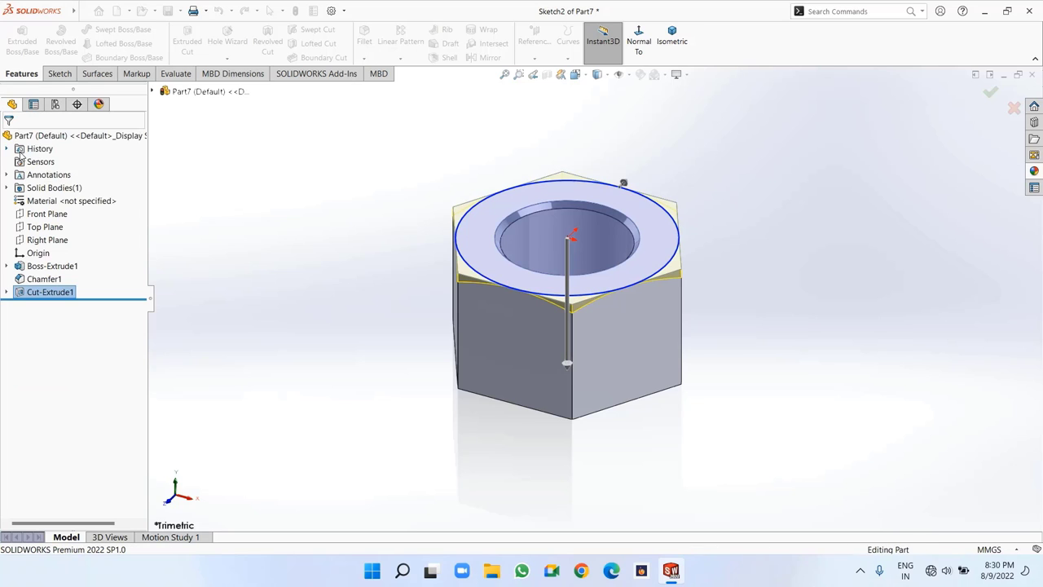
Mirror Cut-Extrude1 about the Top Plane to bevel the bottom corners
mouse_move(277, 221)
middle_mouse_down()
mouse_move(266, 277)
mouse_move(299, 301)
mouse_move(265, 295)
mouse_move(264, 225)
middle_mouse_up()
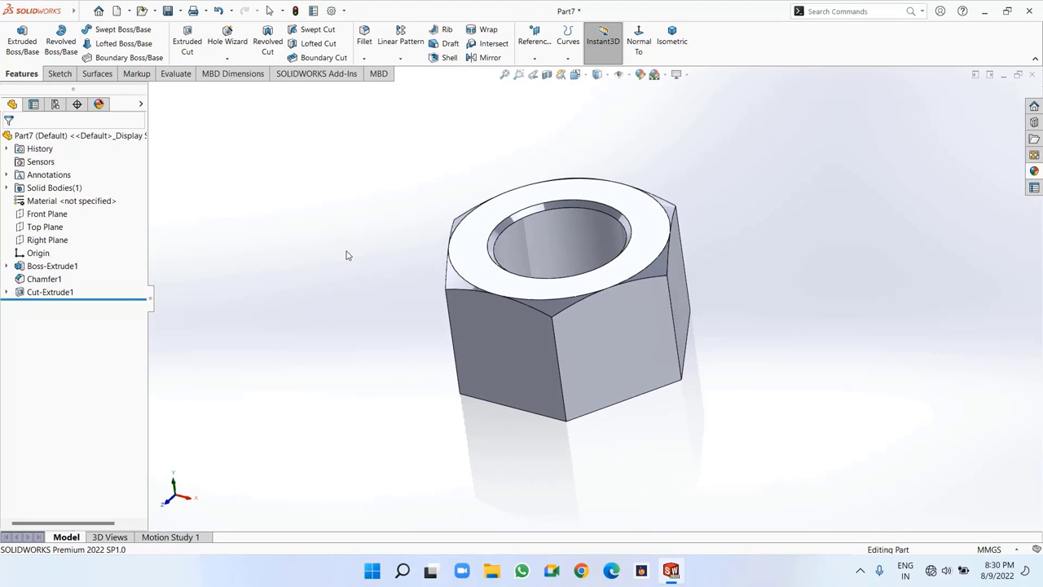
middle_click_drag(348, 253, 358, 175)
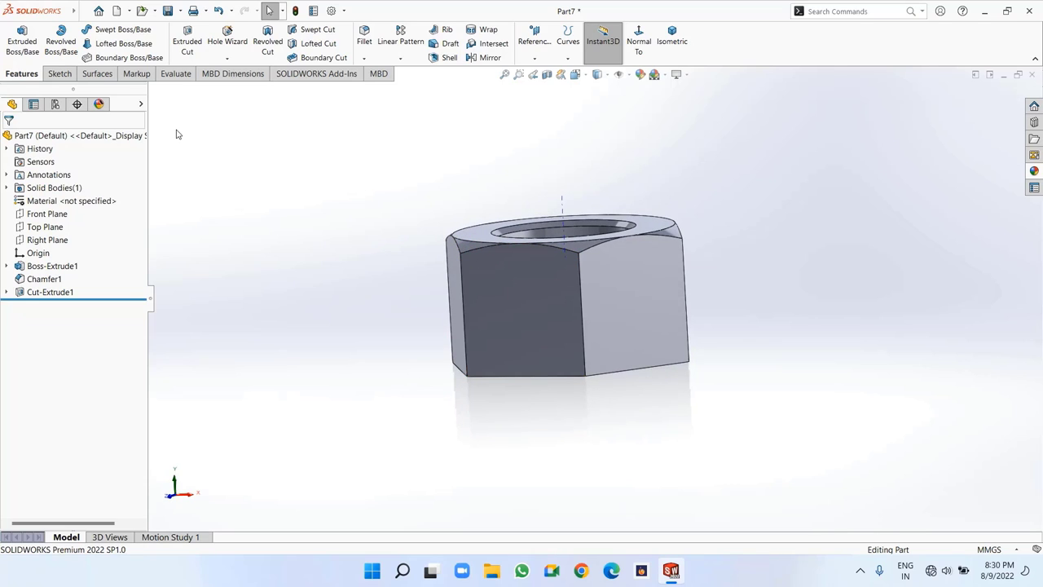
left_click(45, 227)
left_click(487, 57)
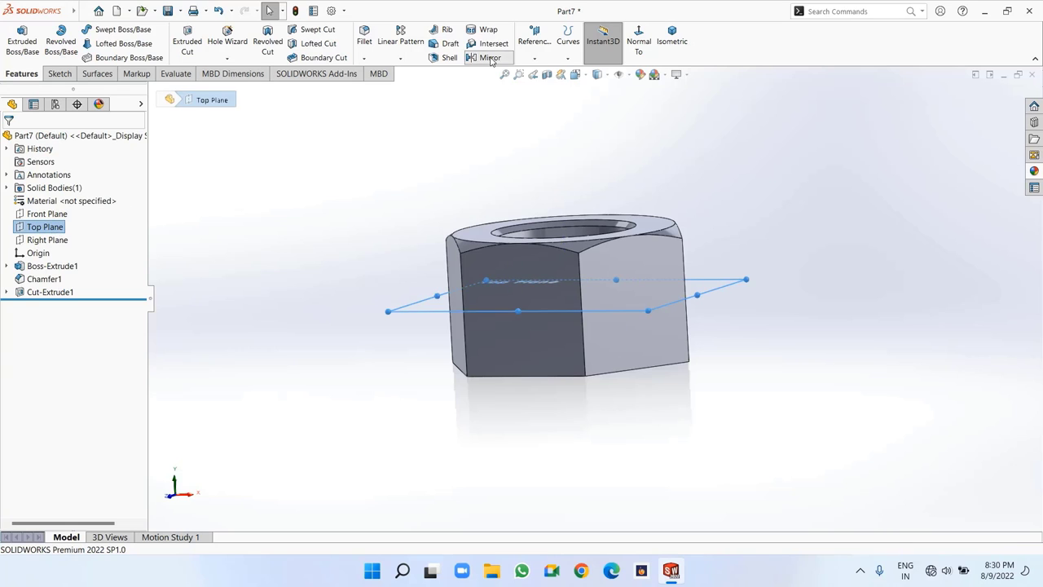
left_click(153, 91)
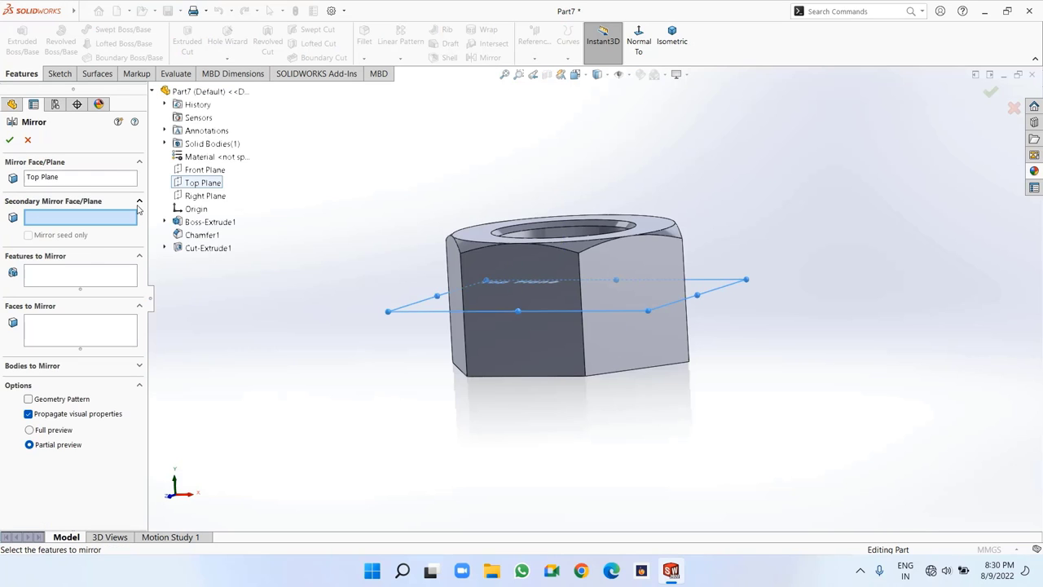
left_click(52, 276)
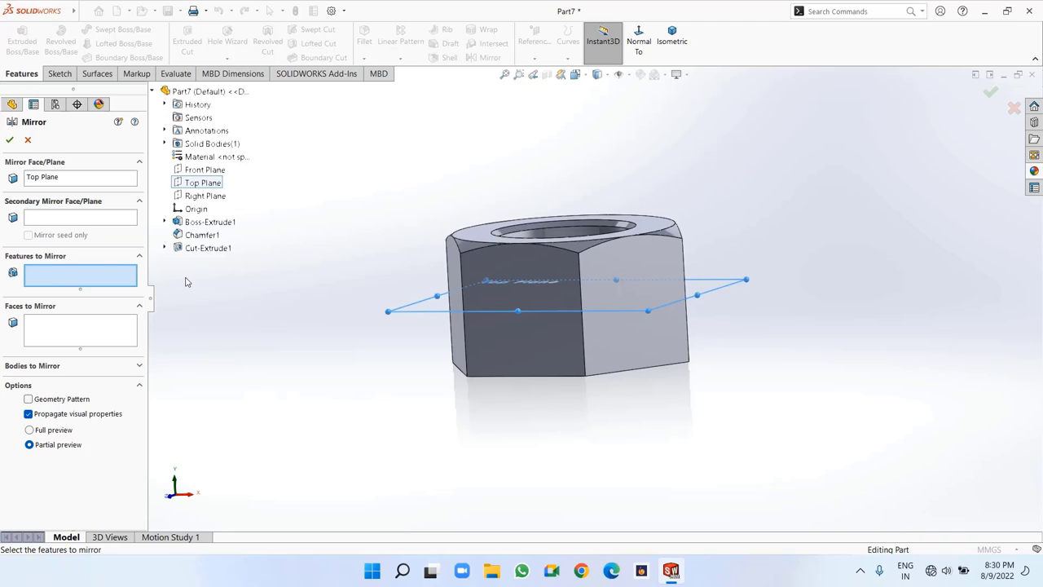
left_click(200, 249)
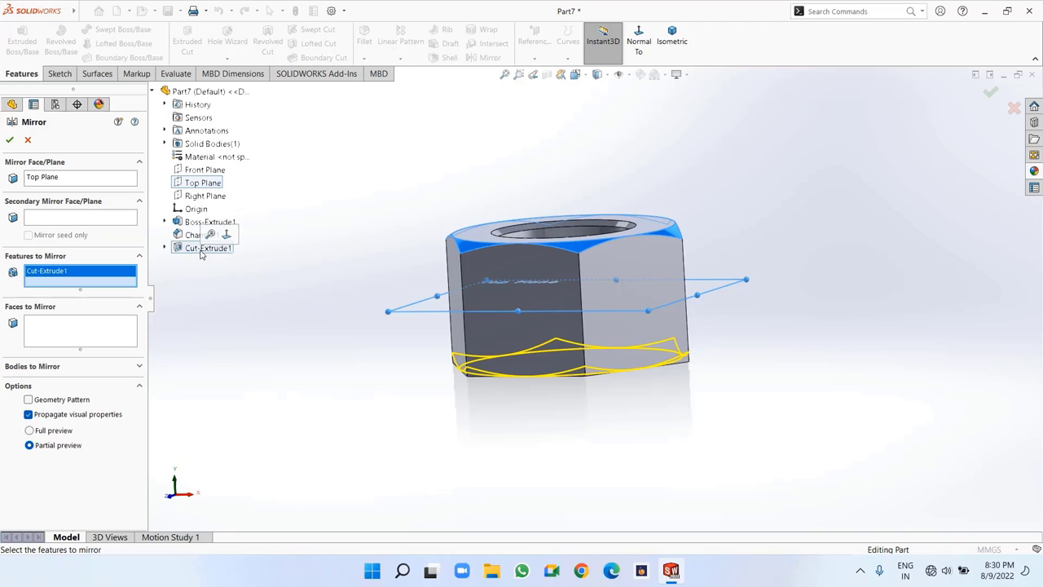
left_click(11, 140)
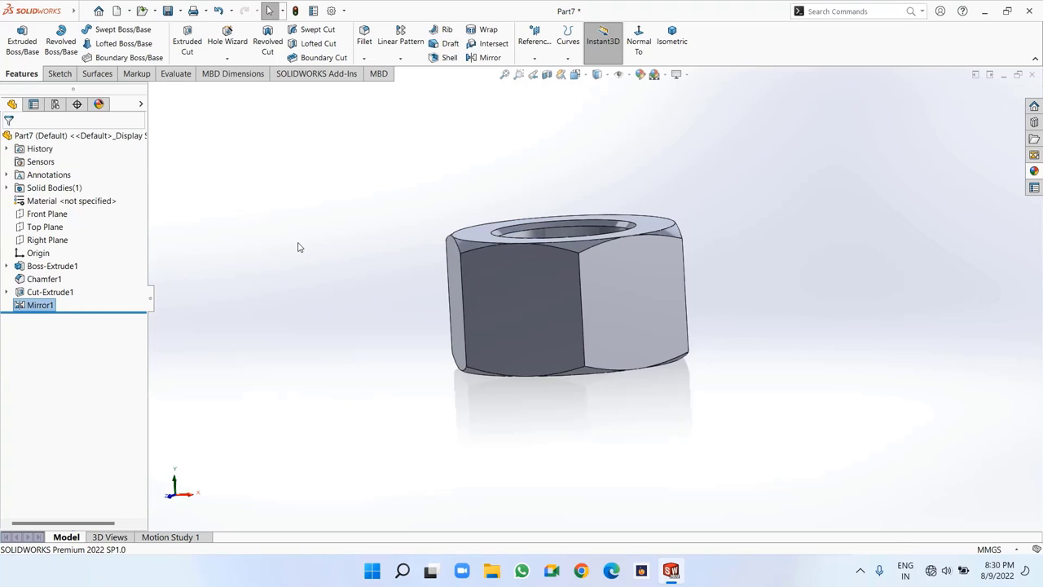
Apply the screw thread appearance to the nut's hole face
middle_click_drag(344, 163, 371, 314)
left_click(1035, 174)
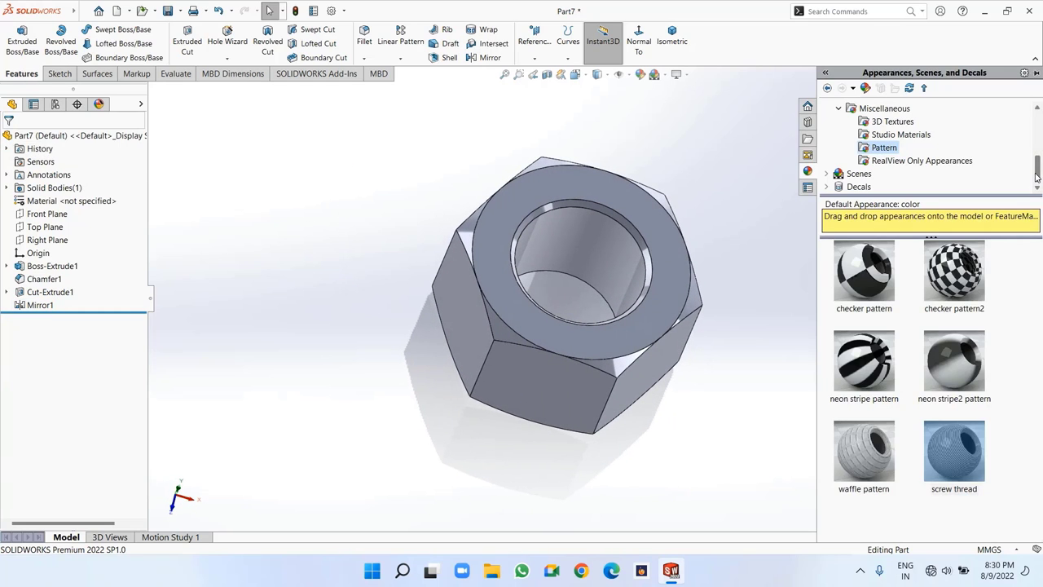
scroll(872, 147, "up", 4)
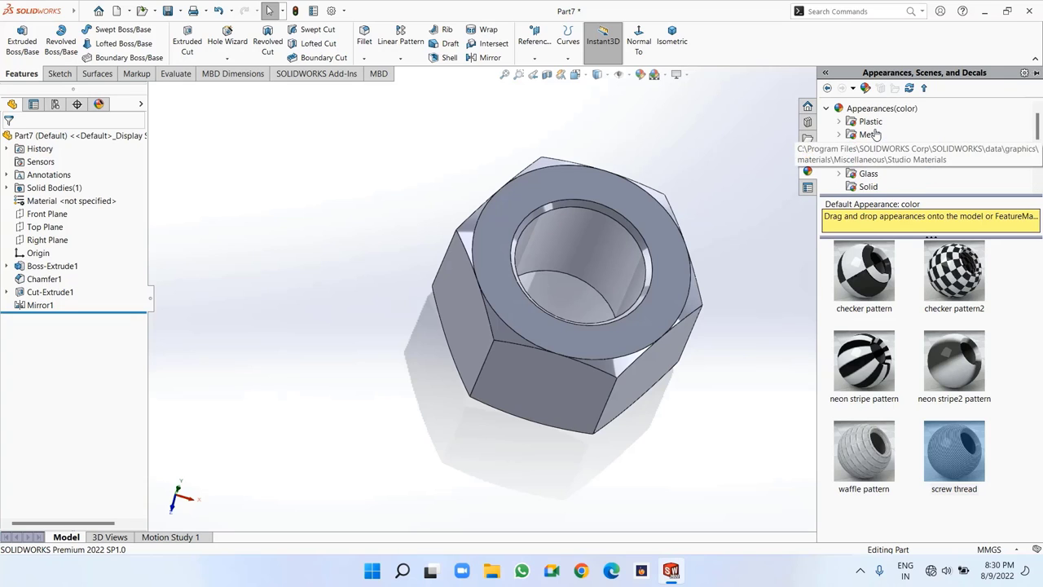
scroll(874, 152, "down", 4)
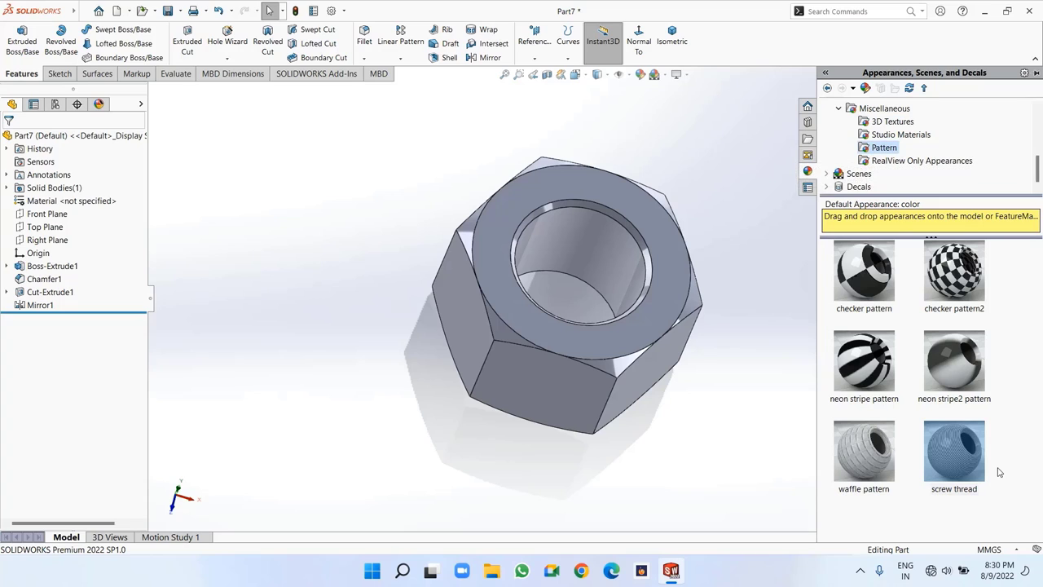
left_click_drag(970, 475, 591, 250)
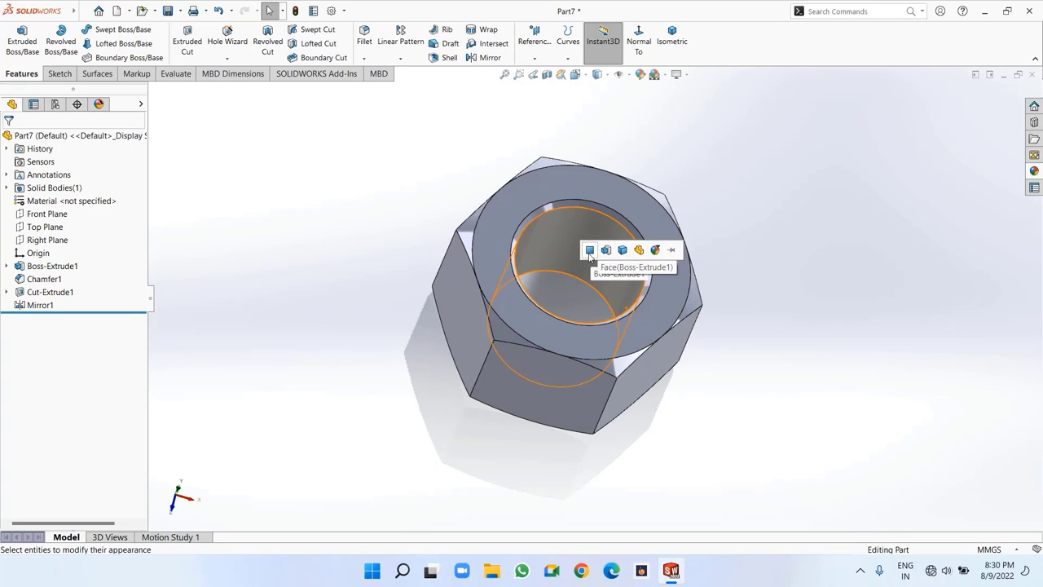
left_click(589, 251)
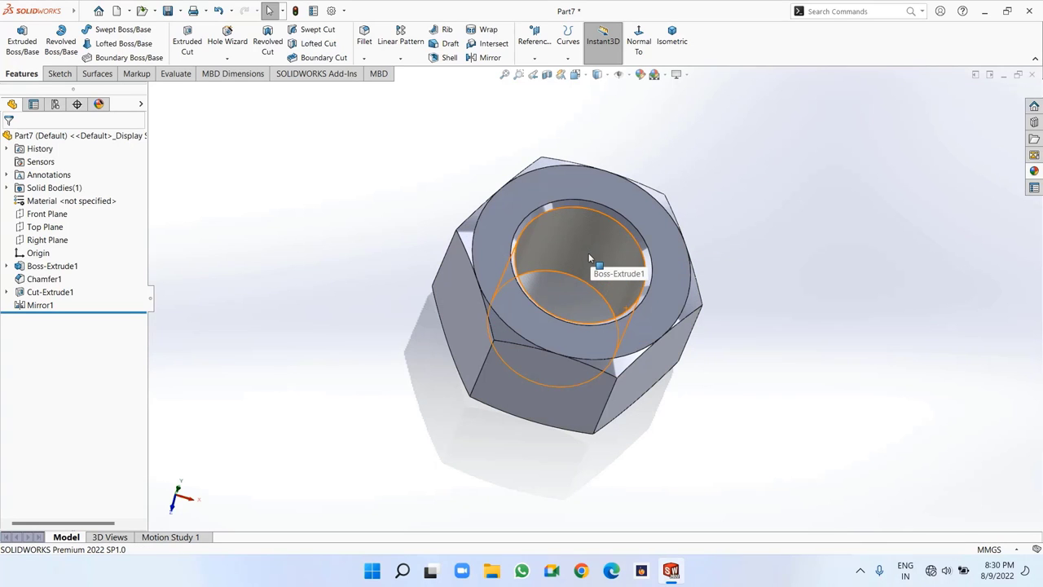
middle_click_drag(773, 248, 772, 221)
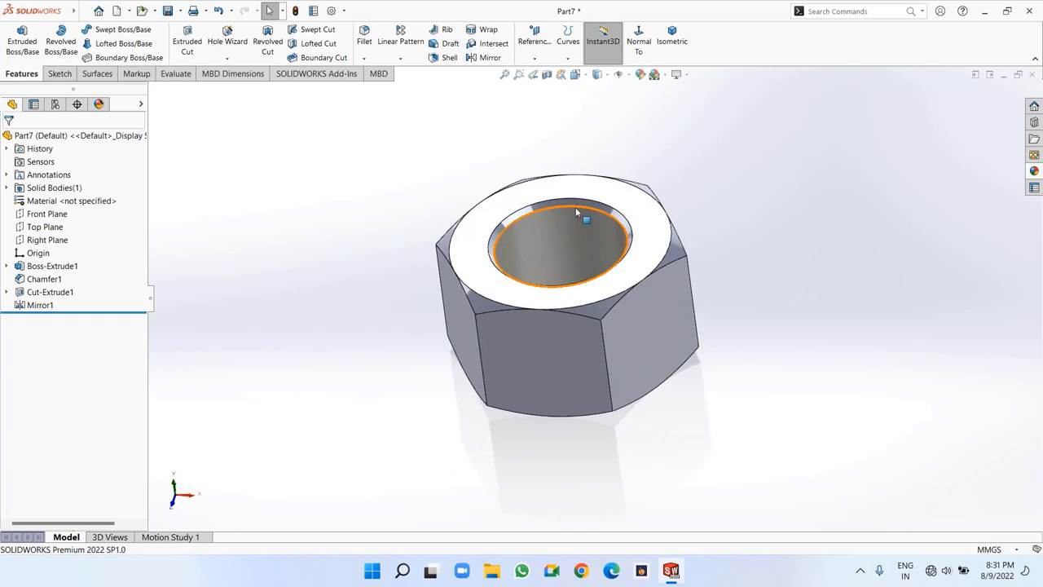
Colour the whole nut part pink
left_click(640, 74)
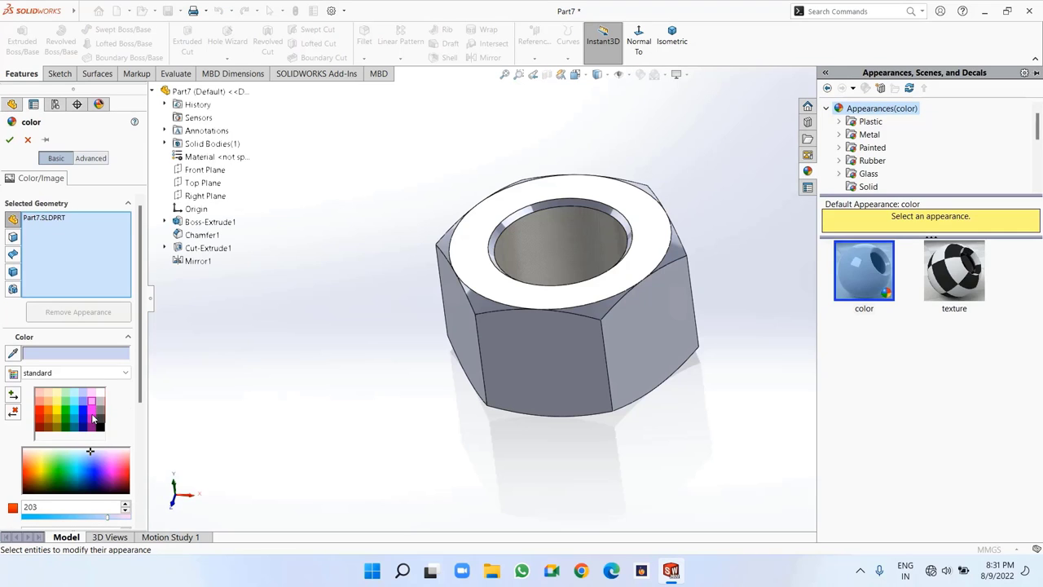
left_click(91, 405)
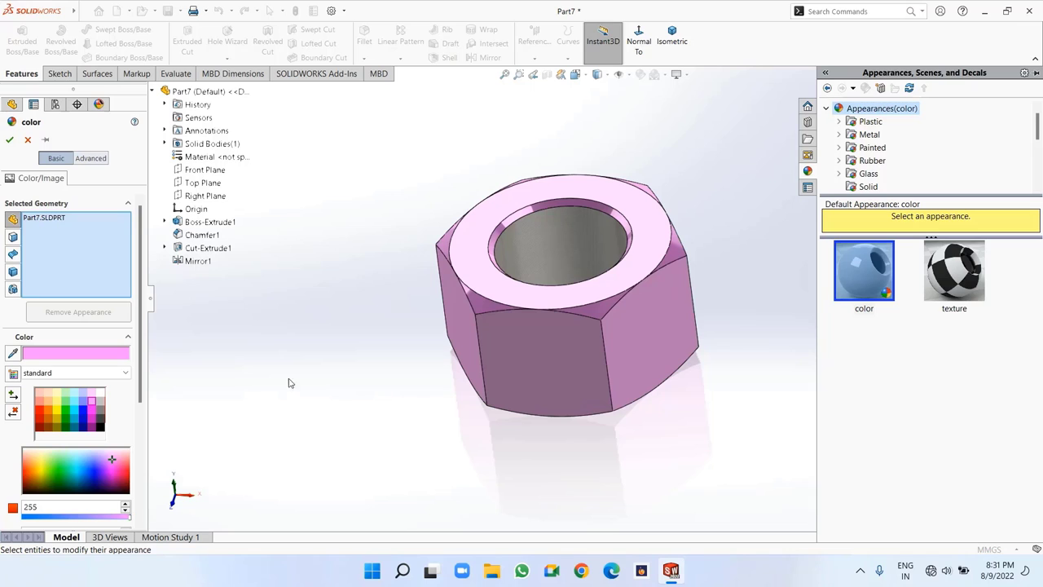
left_click(11, 140)
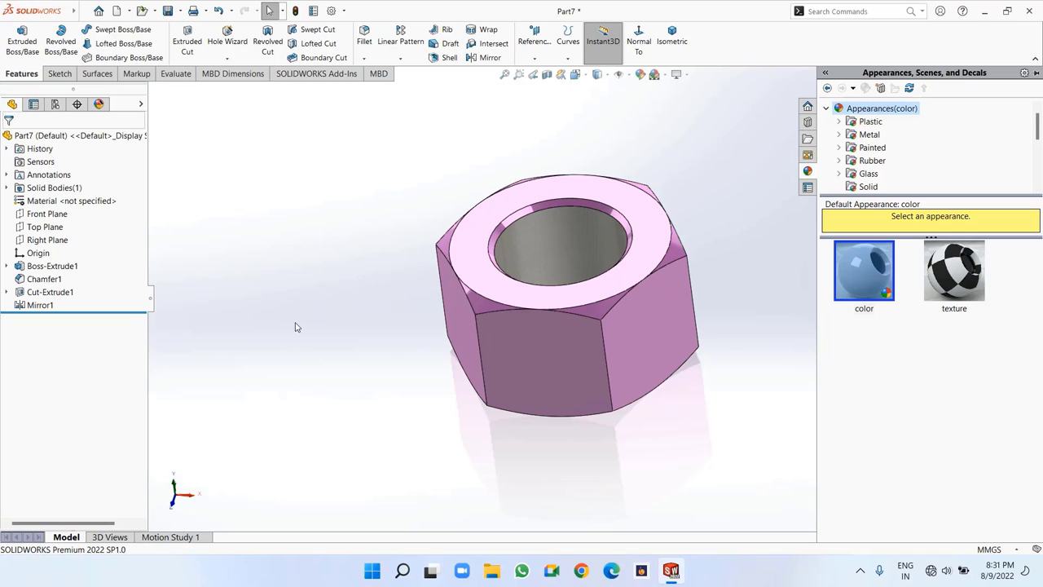
Save the part as 'm12 nut' in the plummer block folder
left_click(181, 11)
left_click(194, 41)
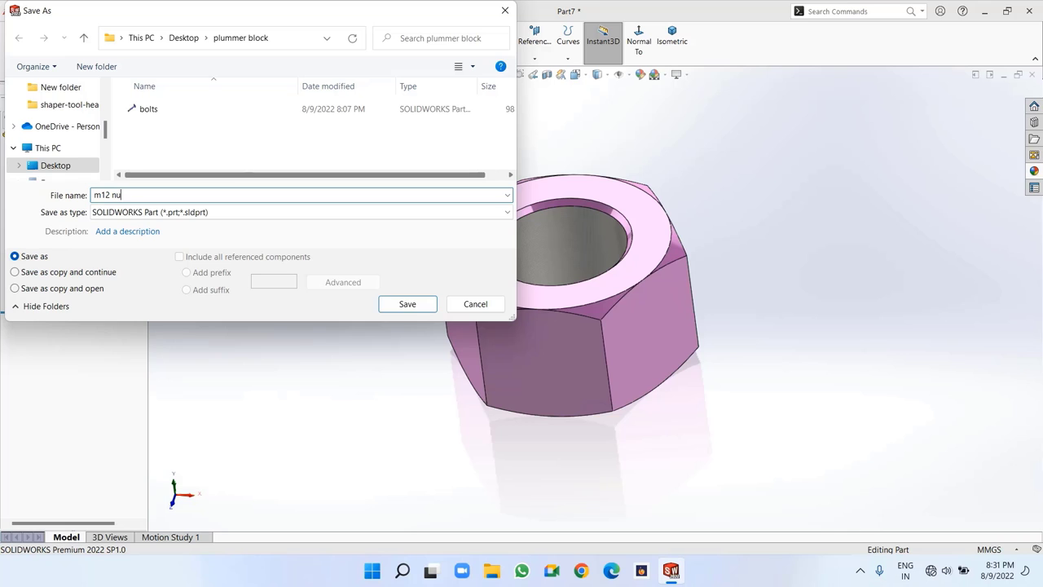
left_click(407, 303)
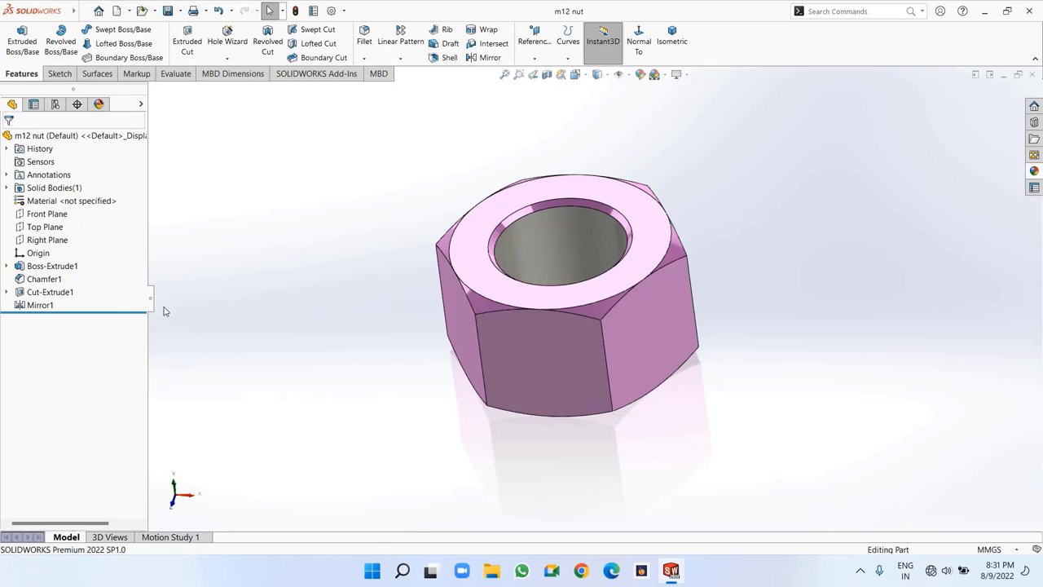
Edit Boss-Extrude1 to change the nut's extrusion depth to 9 mm
right_click(29, 271)
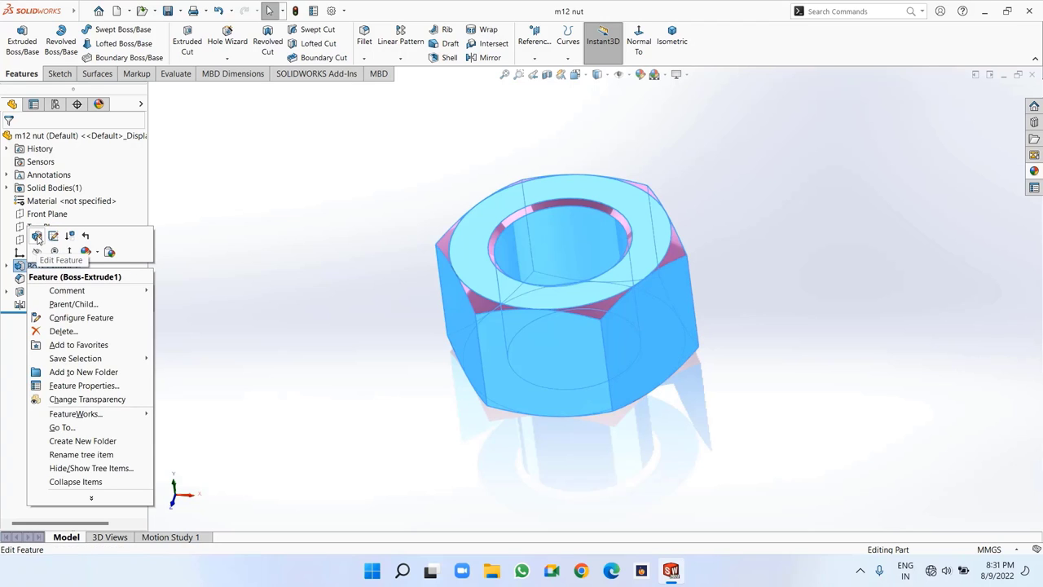
left_click(37, 237)
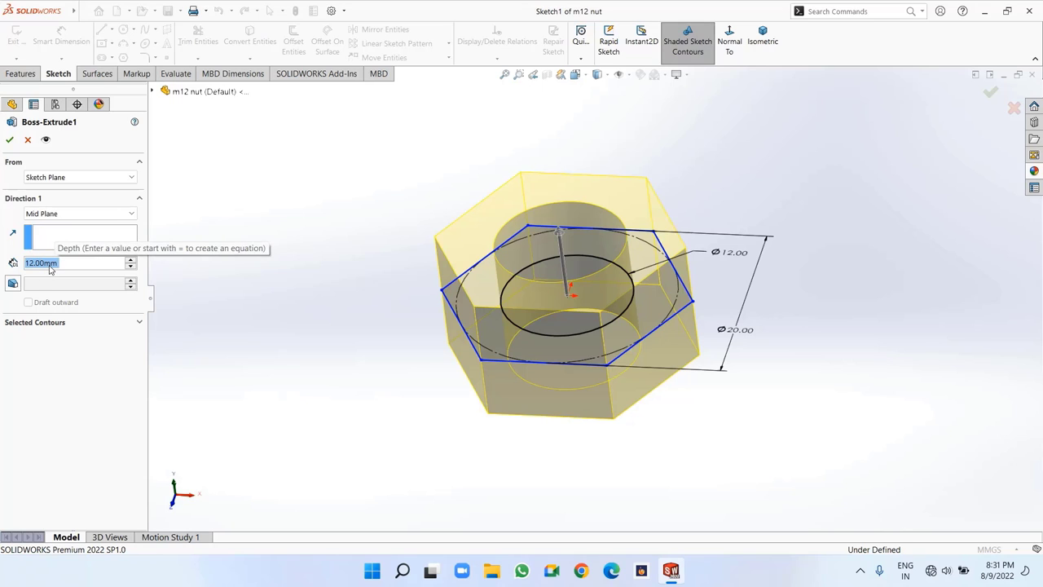
type("9")
key("Return")
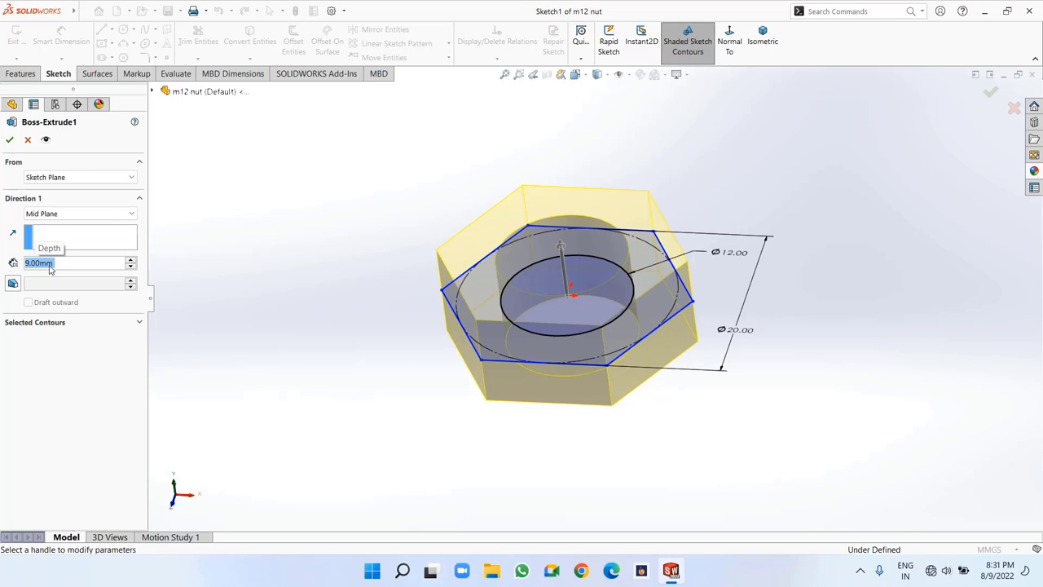
left_click(8, 139)
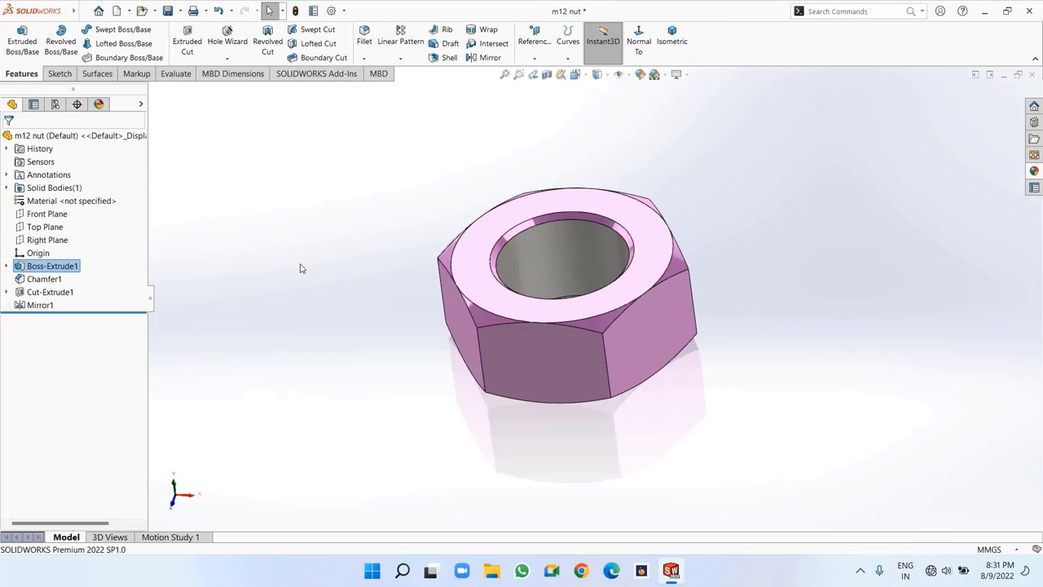
middle_click_drag(313, 248, 254, 277)
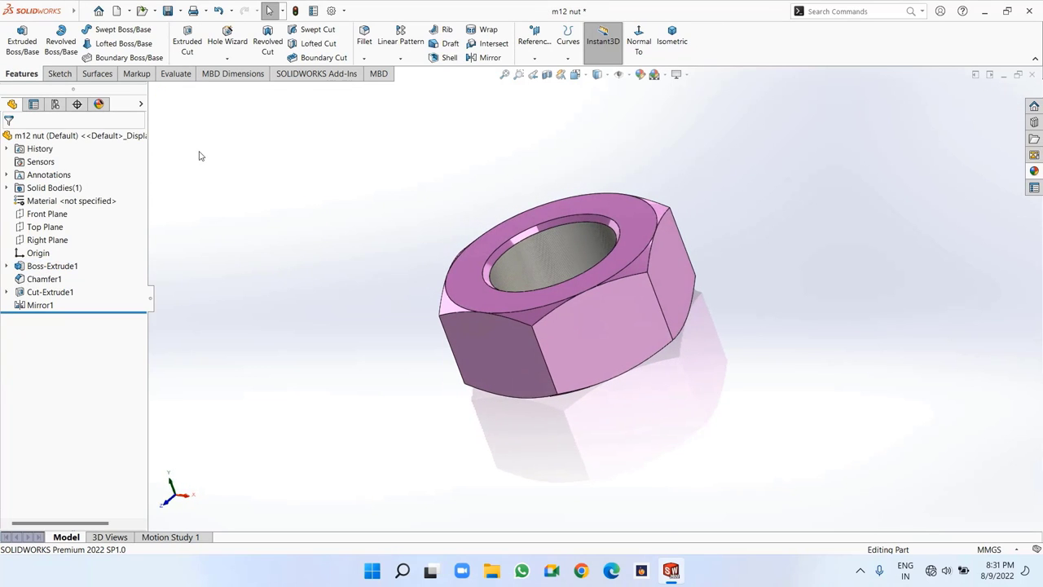
left_click(179, 11)
Save the 9 mm nut as 'lock nut' in the plummer block folder
left_click(185, 40)
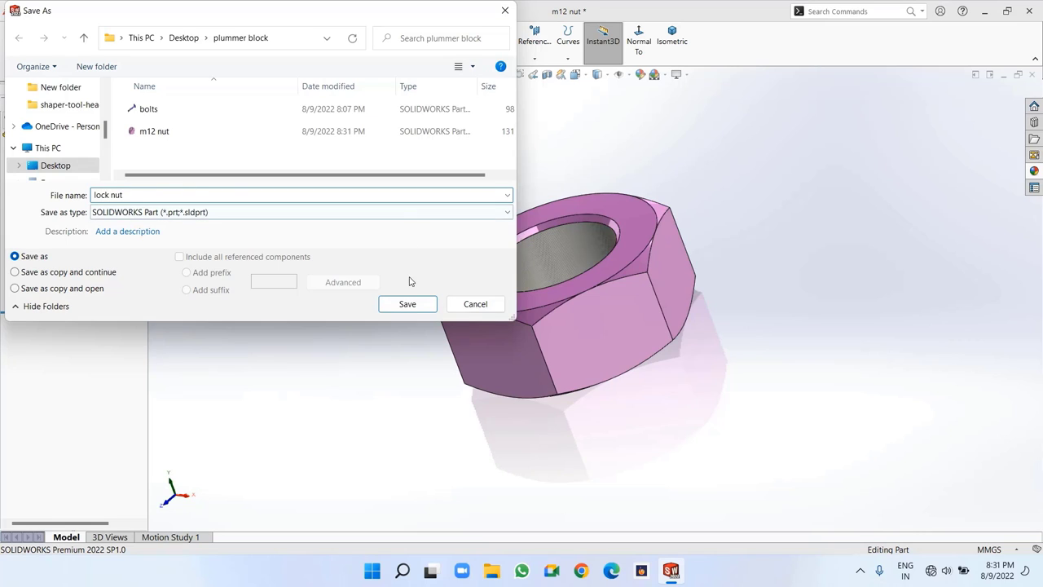
left_click(408, 303)
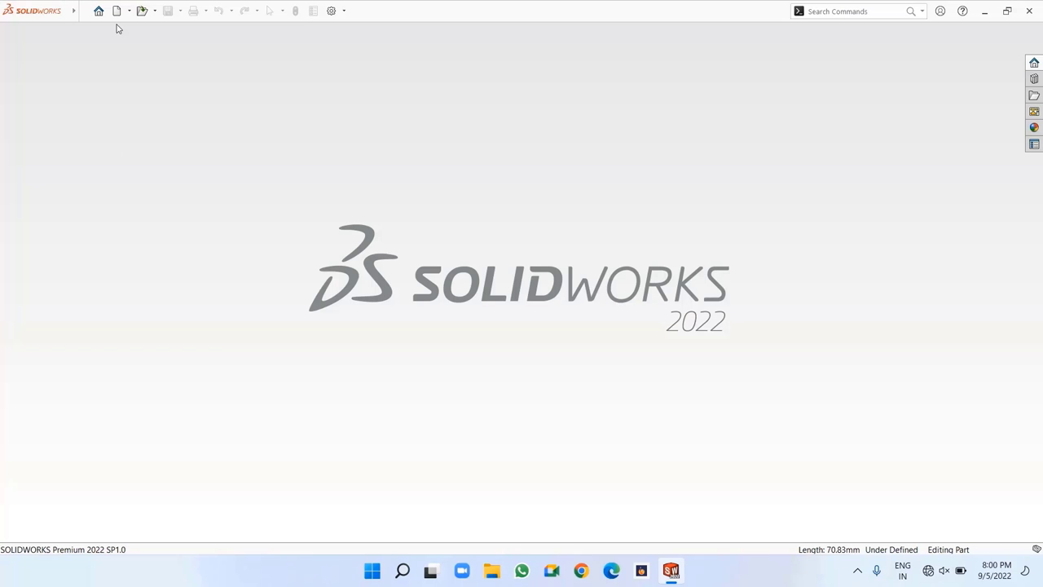
Create a new part and start a sketch on the Front Plane
left_click(117, 11)
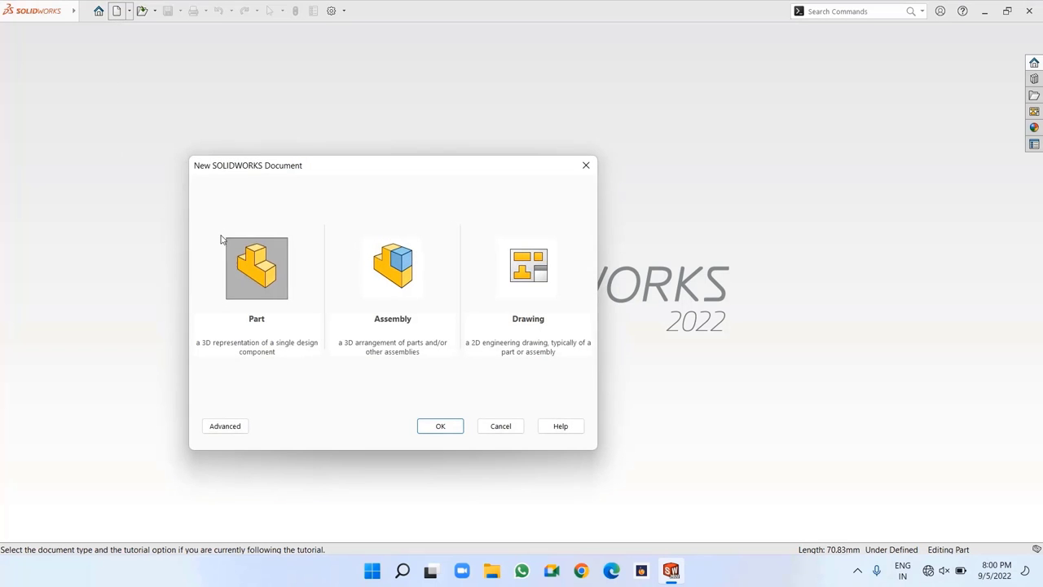
left_click(440, 426)
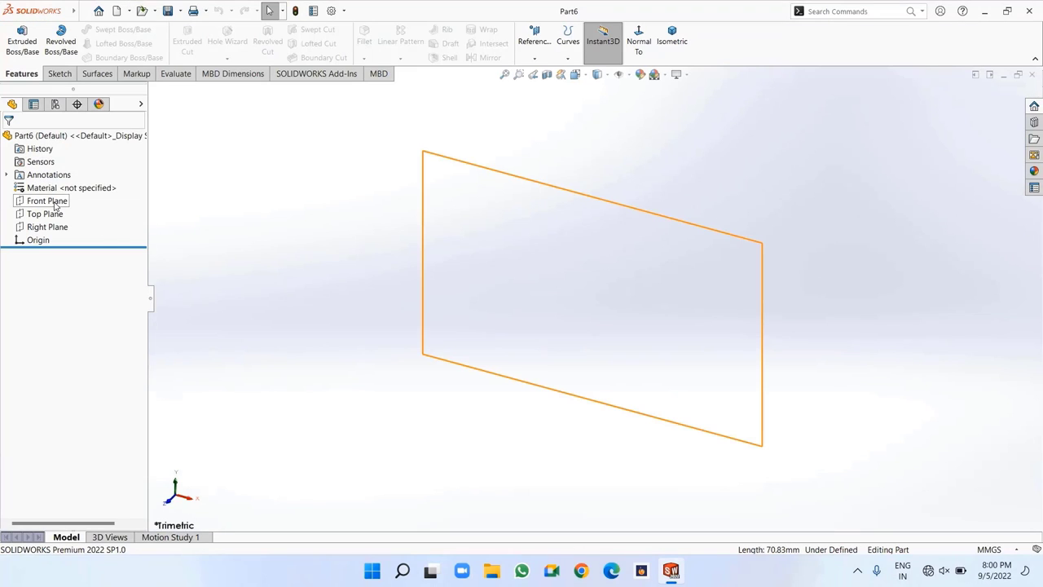
left_click(47, 201)
left_click(64, 187)
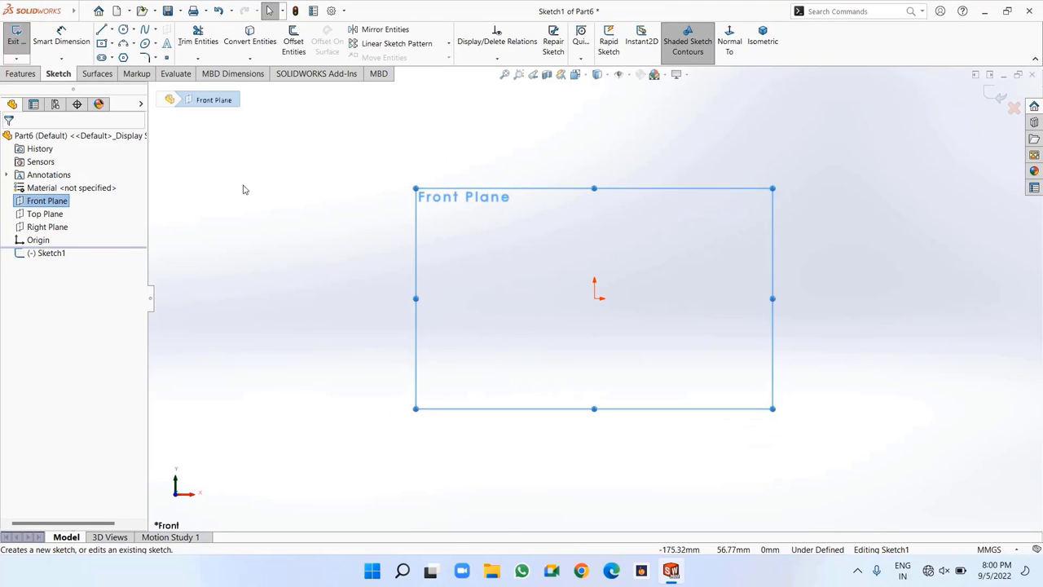
Draw a vertical centerline through the origin
left_click(112, 31)
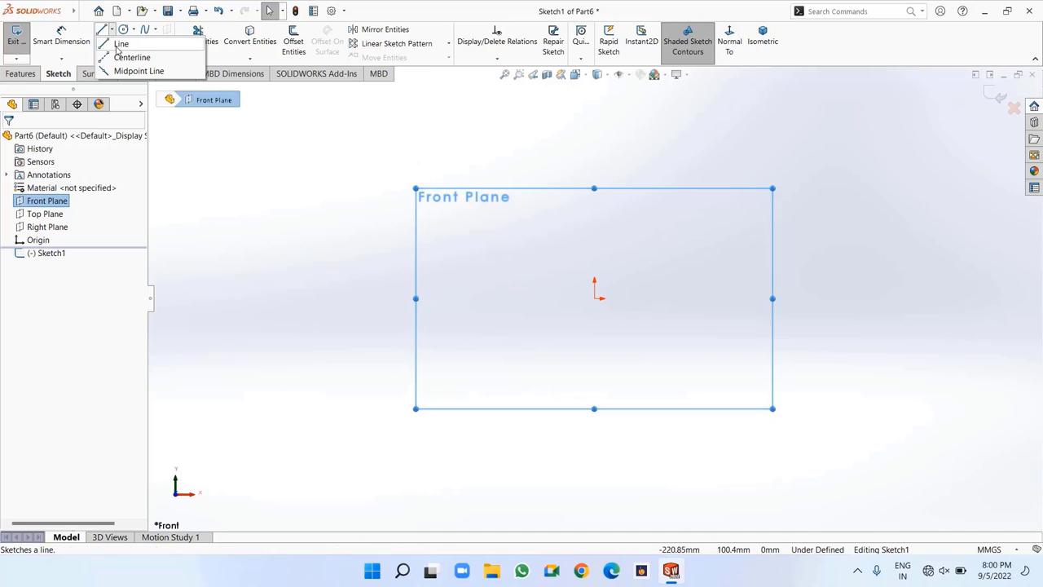
left_click(129, 55)
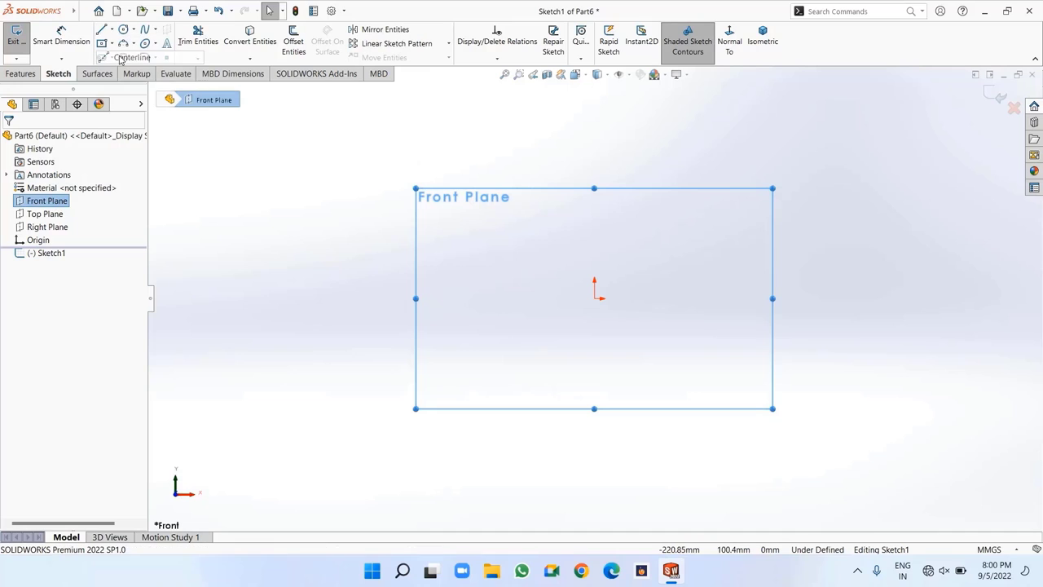
left_click(595, 84)
left_click(595, 432)
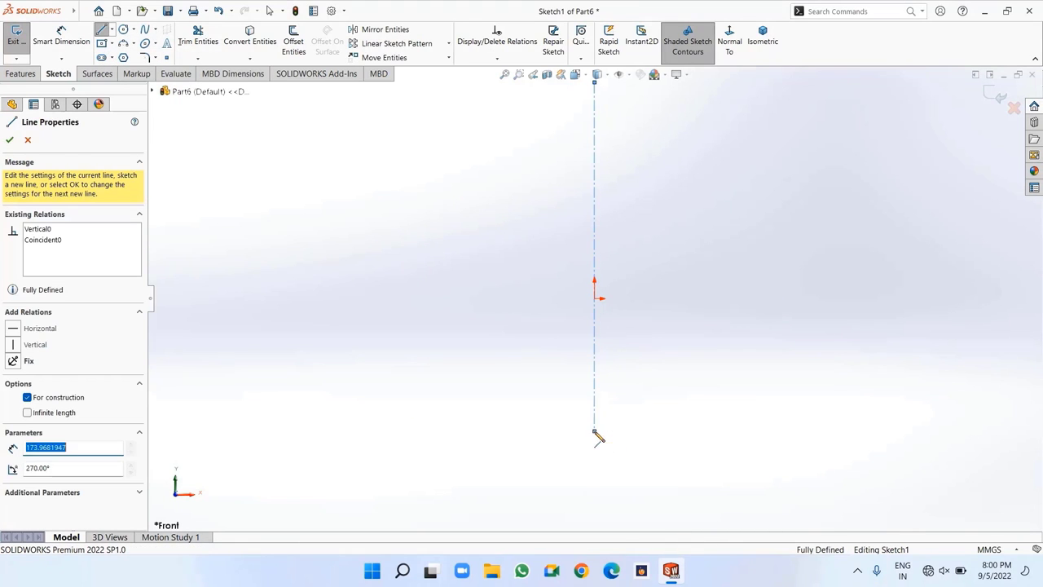
right_click(597, 438)
left_click(621, 436)
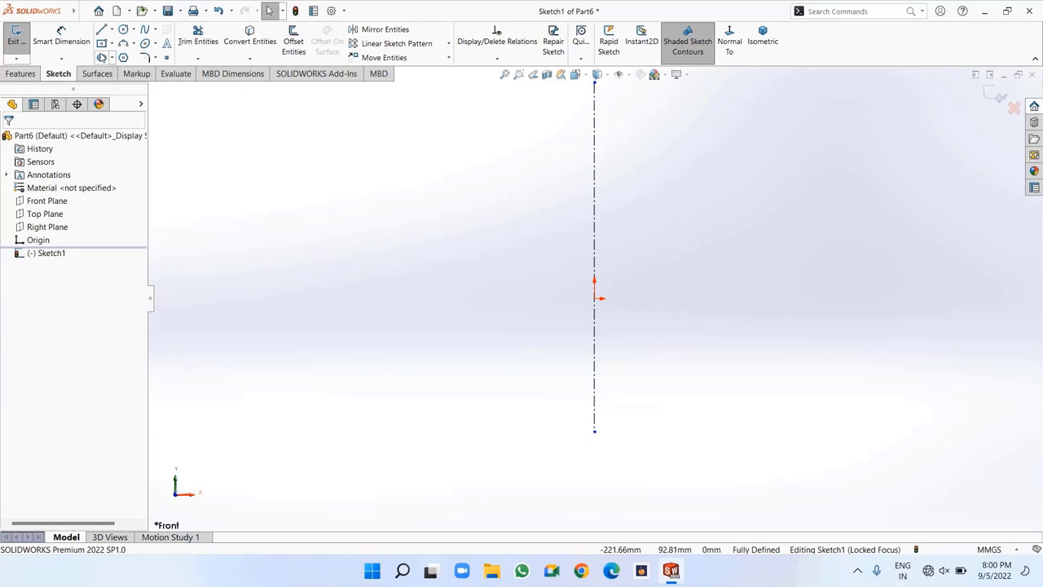
Draw the open stepped line profile from the origin to the left of the centerline
left_click(101, 30)
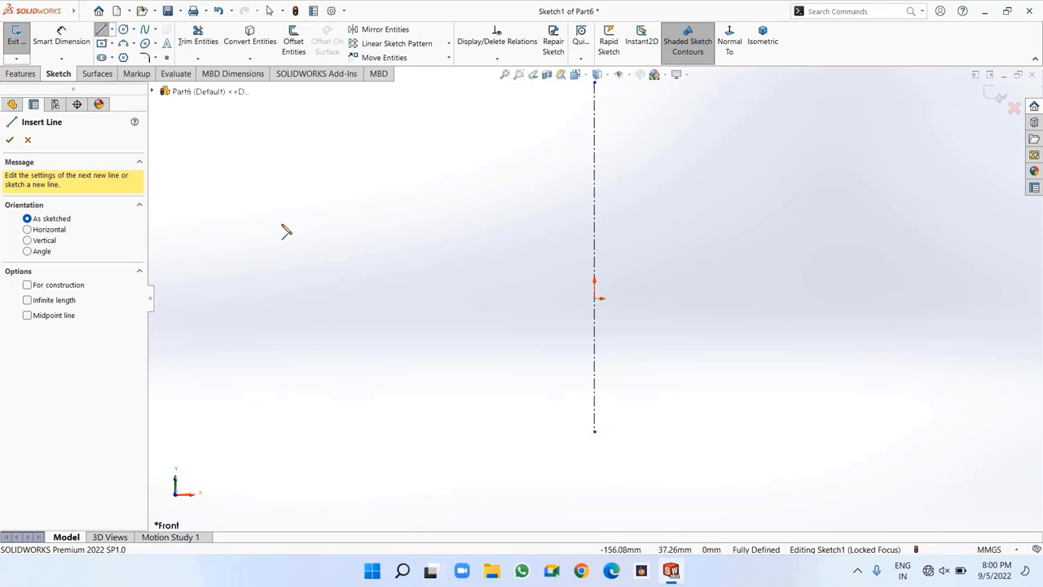
left_click(594, 298)
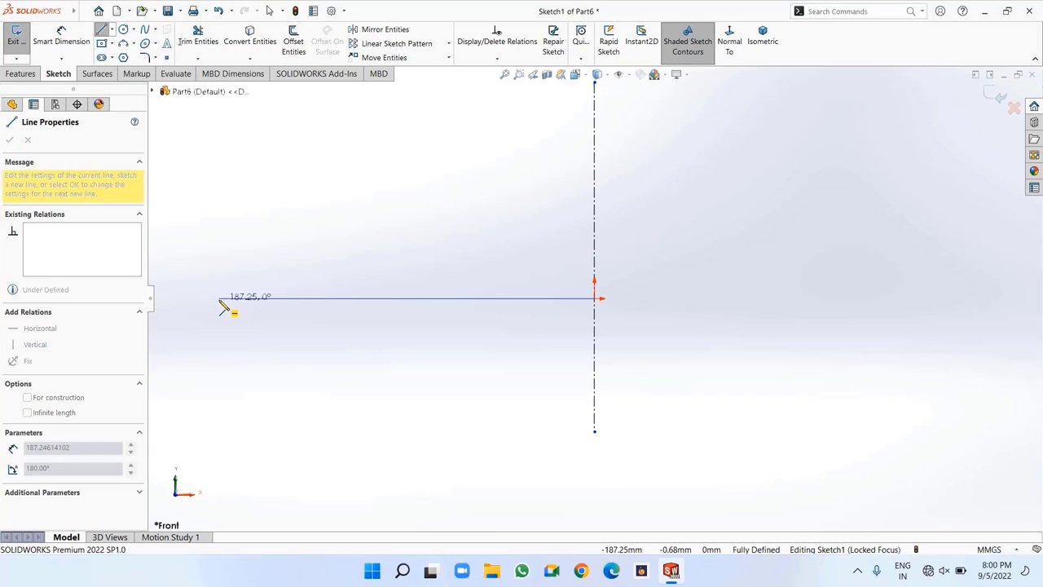
left_click(279, 297)
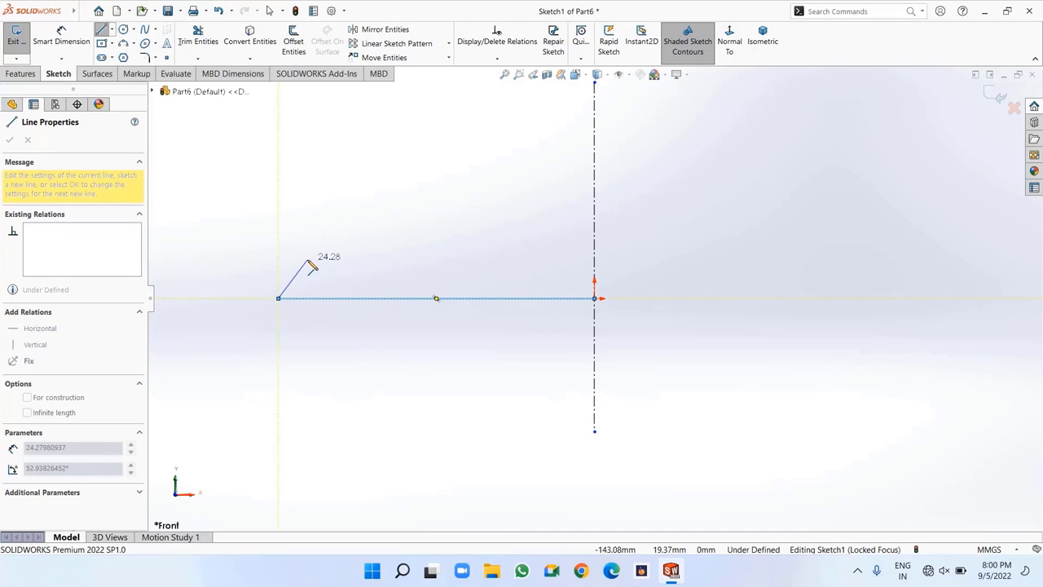
left_click(308, 260)
left_click(408, 259)
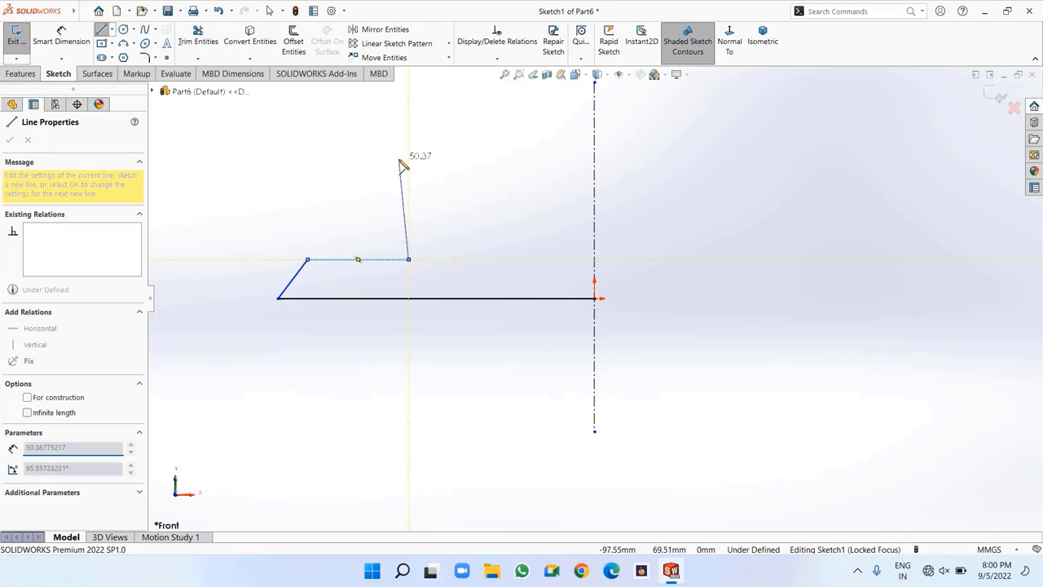
left_click(408, 96)
left_click(463, 96)
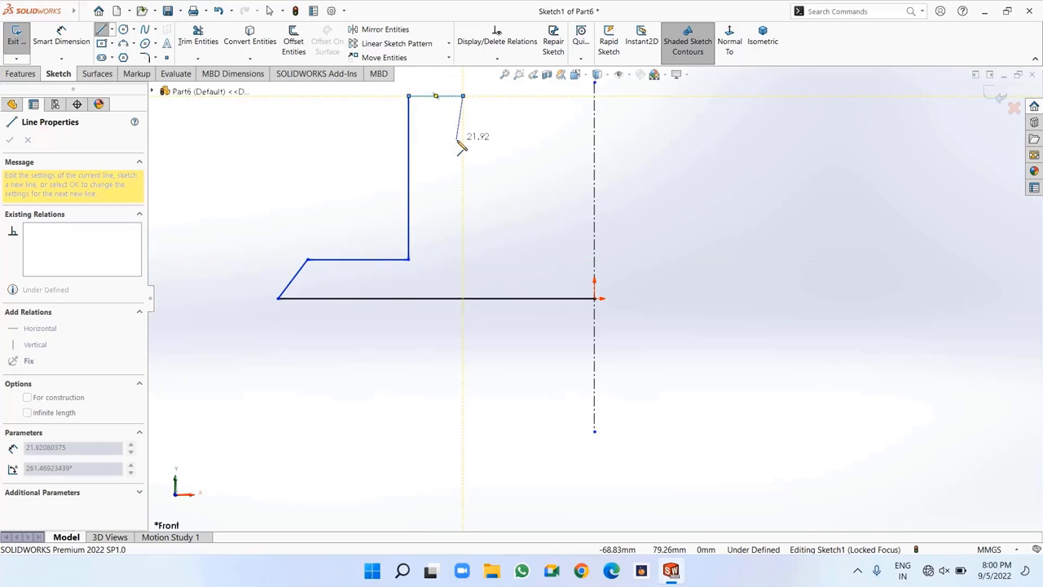
left_click(463, 148)
left_click(479, 147)
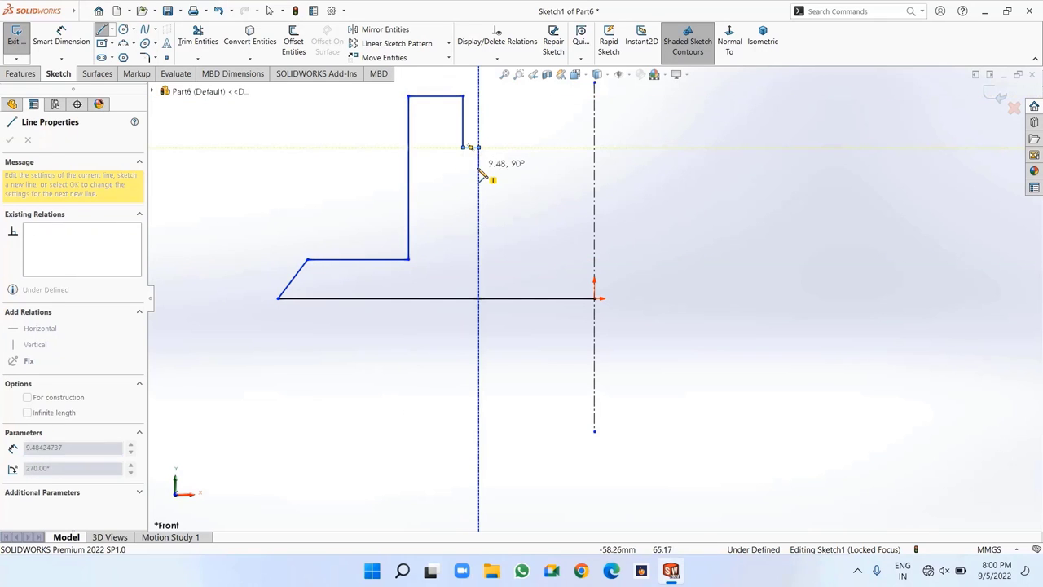
right_click(481, 173)
left_click(489, 176)
scroll(490, 182, "up", 2)
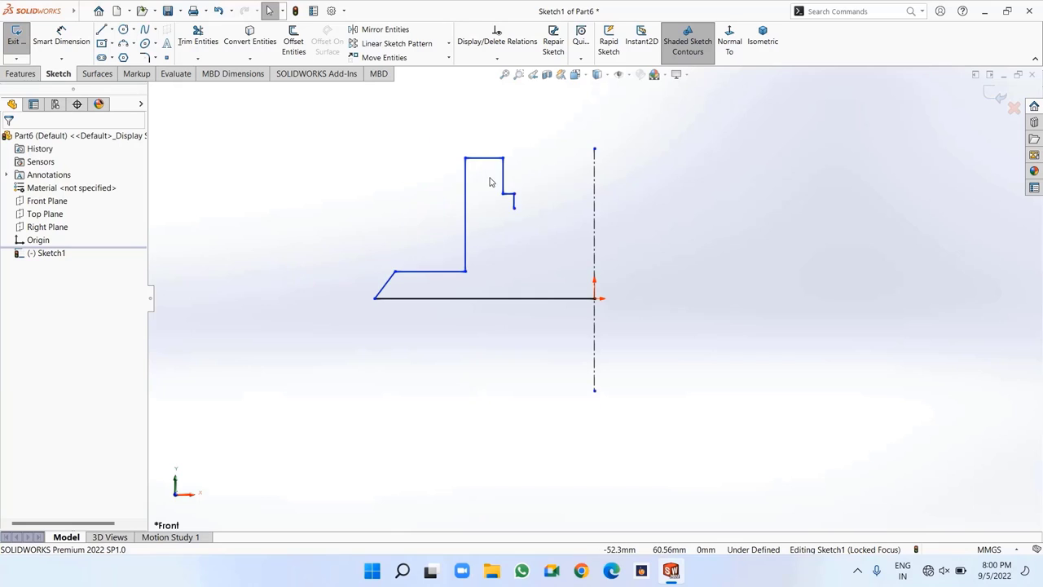
scroll(529, 135, "up", 2)
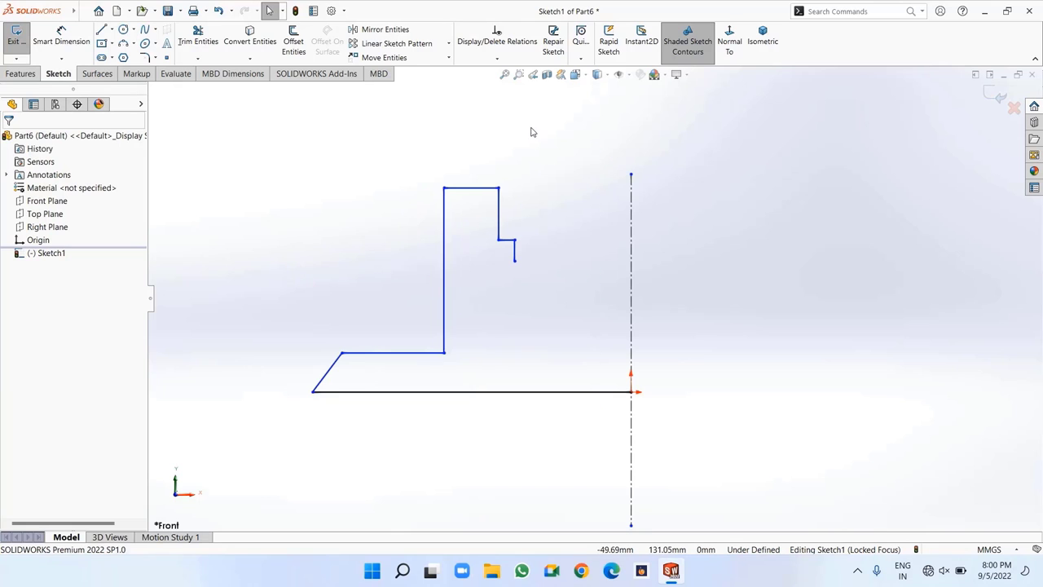
Draw a circle centred on the centerline, reaching the outline's step
left_click(122, 31)
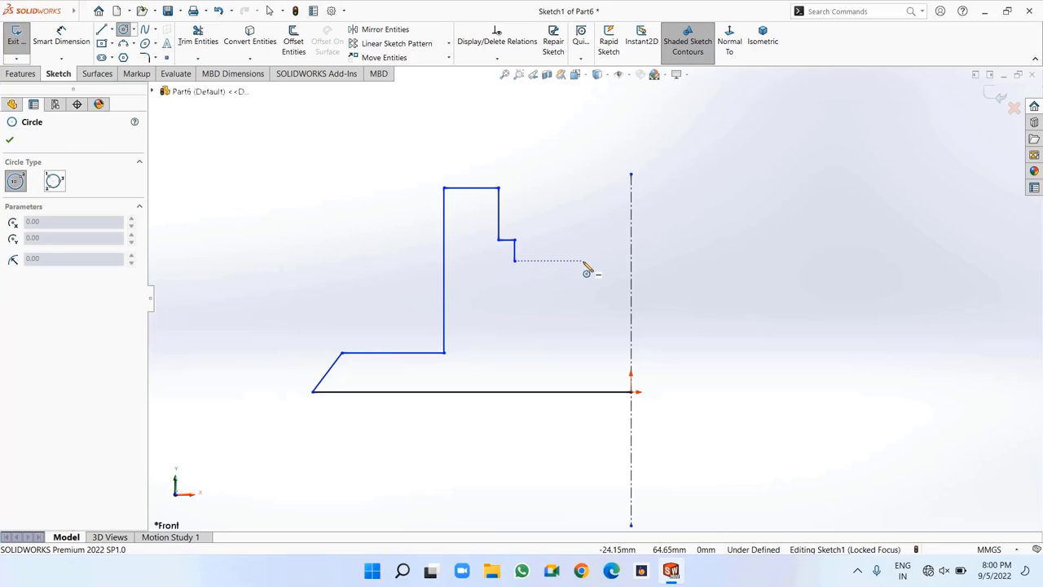
left_click(631, 261)
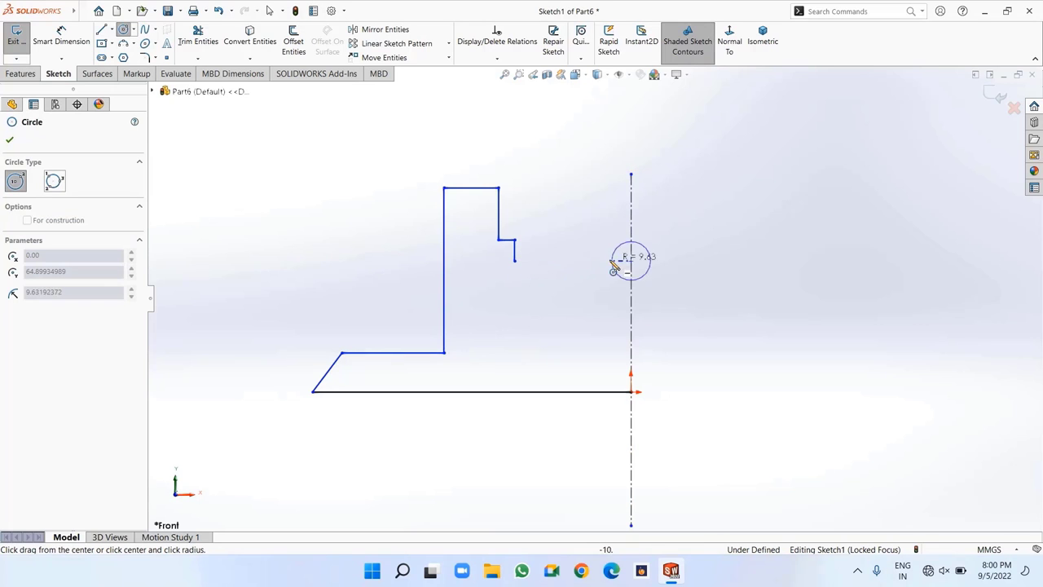
left_click(515, 261)
right_click(515, 262)
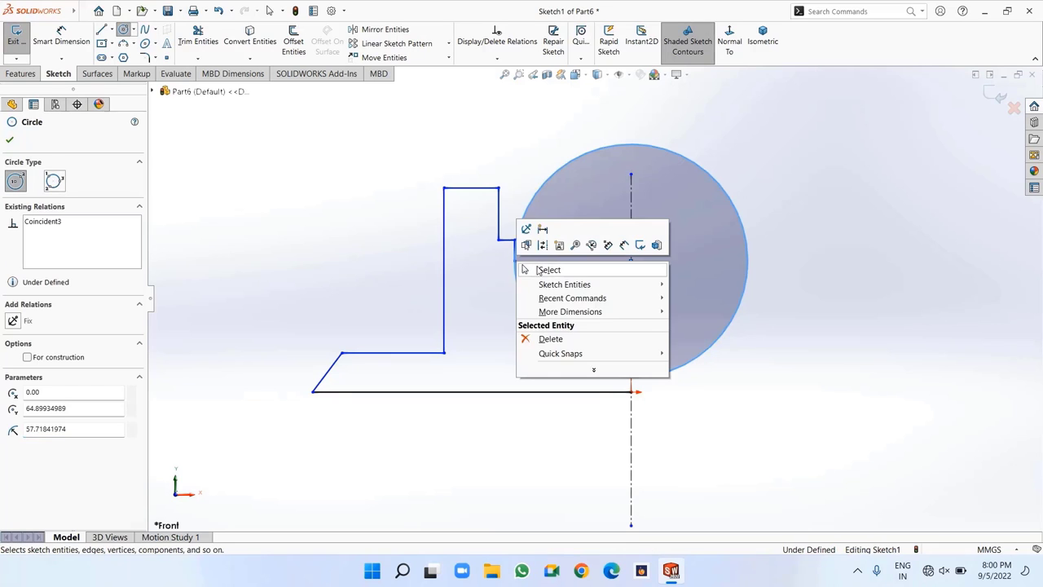
left_click(541, 268)
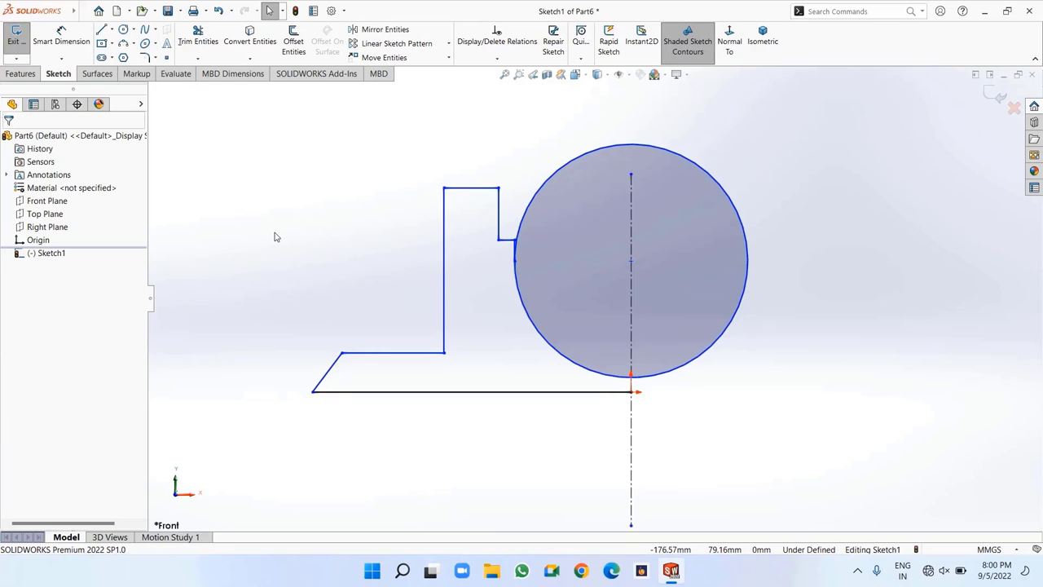
Dimension the circle to 48 mm diameter and the lower step height to 14 mm
left_click(60, 40)
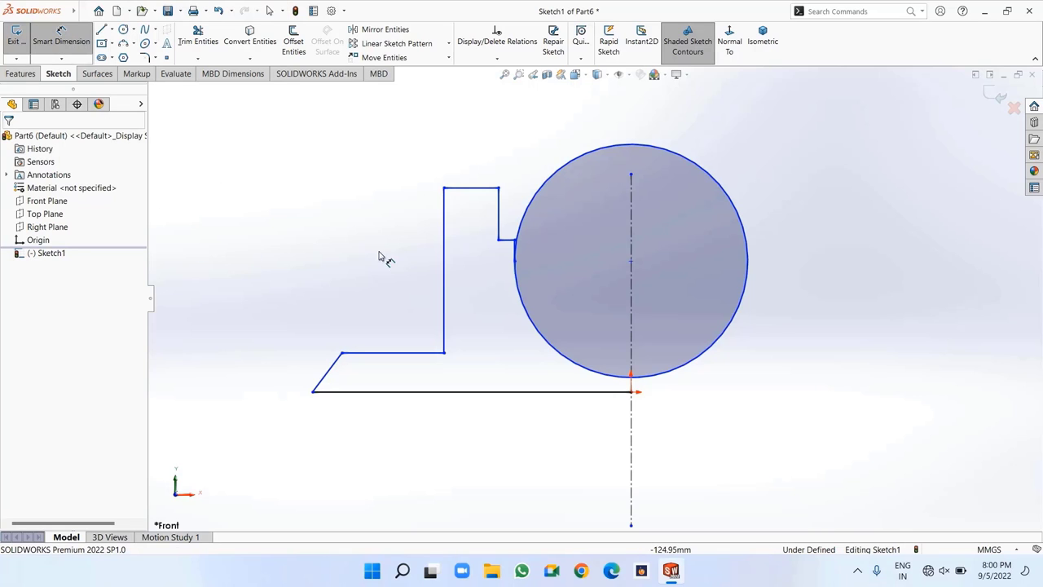
left_click(738, 324)
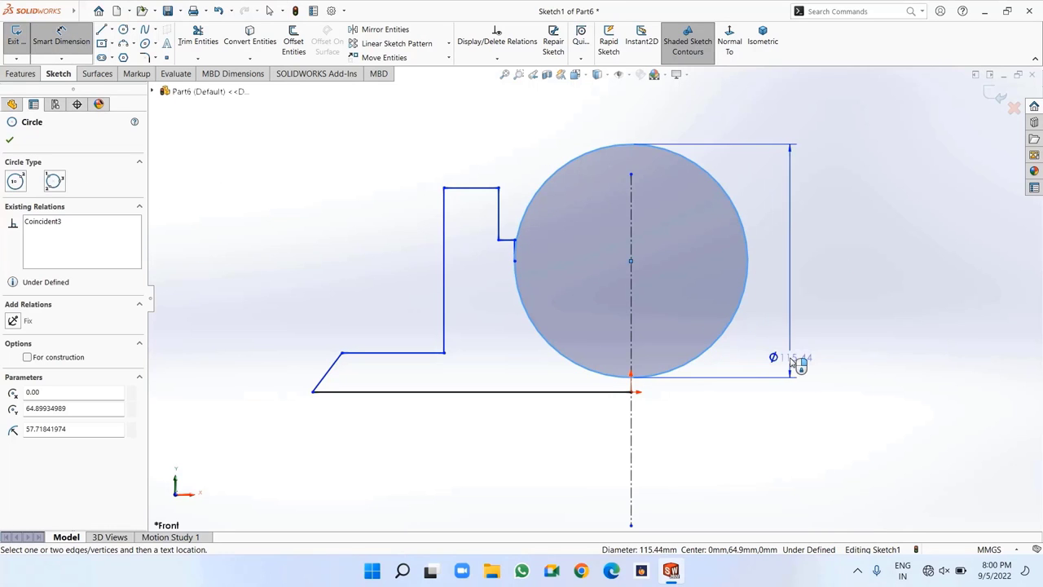
left_click(809, 388)
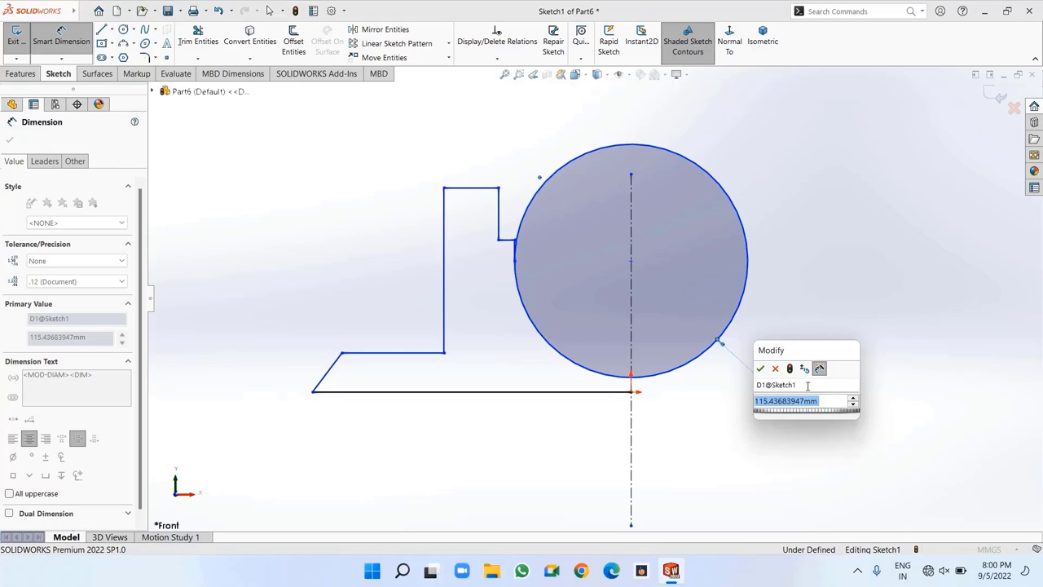
type("48")
key("Return")
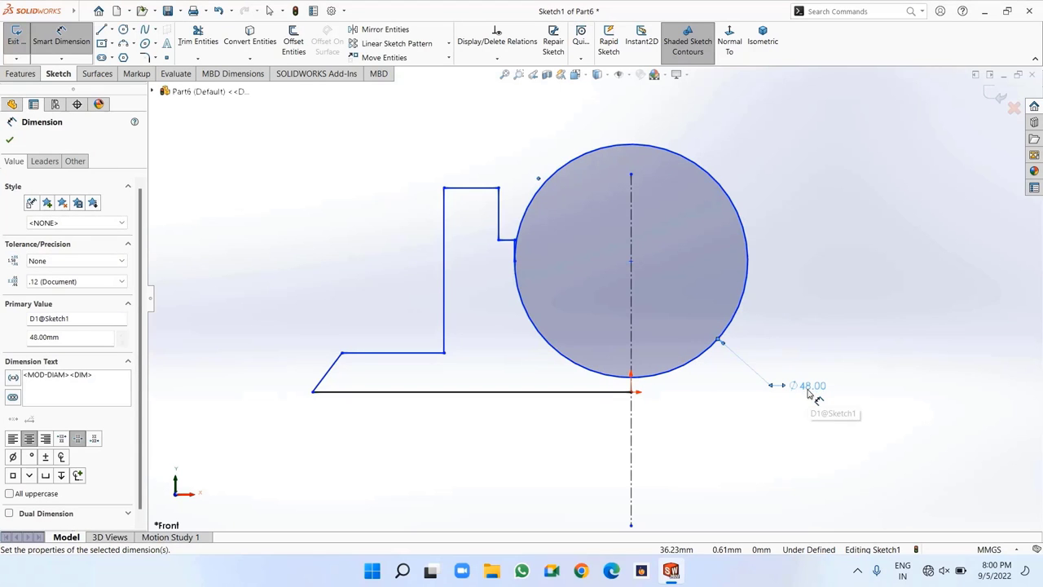
left_click(385, 355)
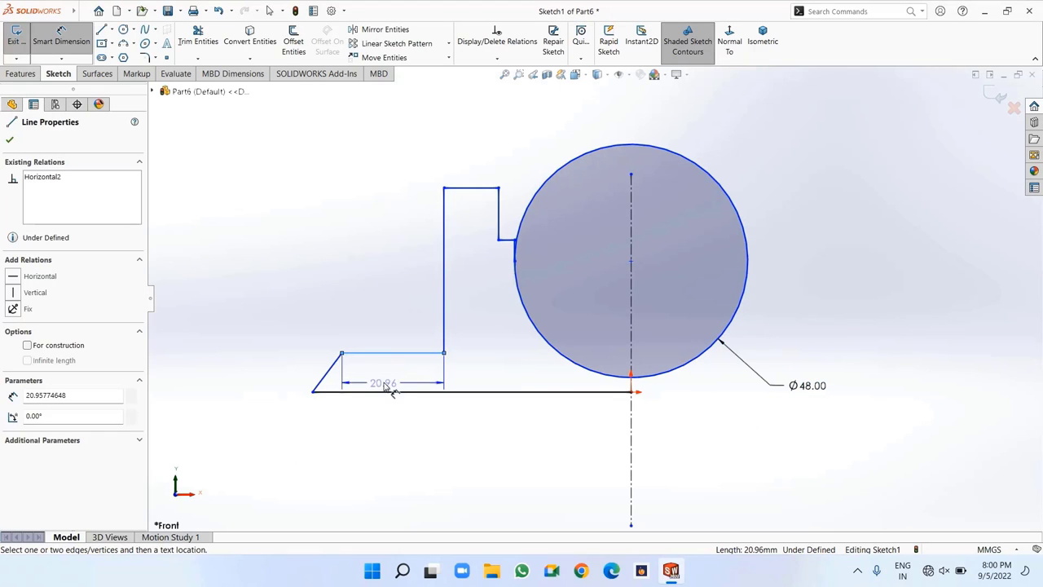
left_click(390, 393)
left_click(276, 373)
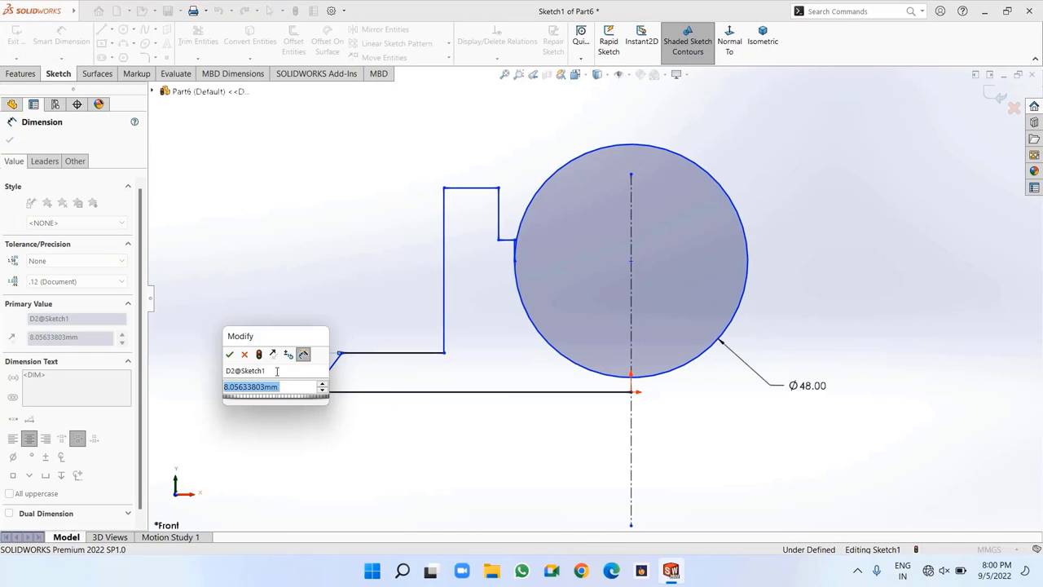
type("14")
key("Return")
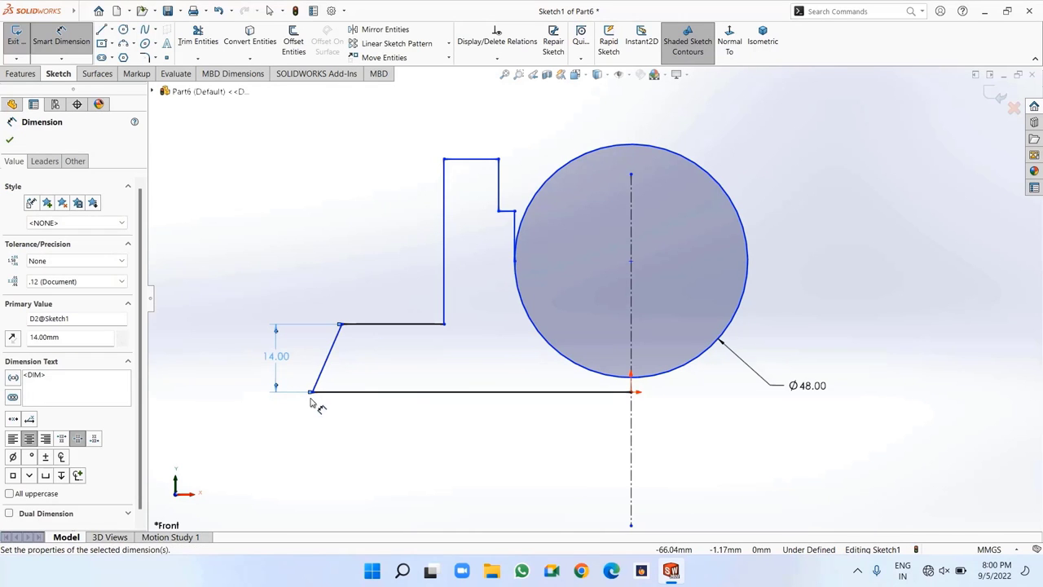
Add the slanted line's 5 mm horizontal offset and the 68 mm overall height
left_click(341, 325)
left_click(326, 359)
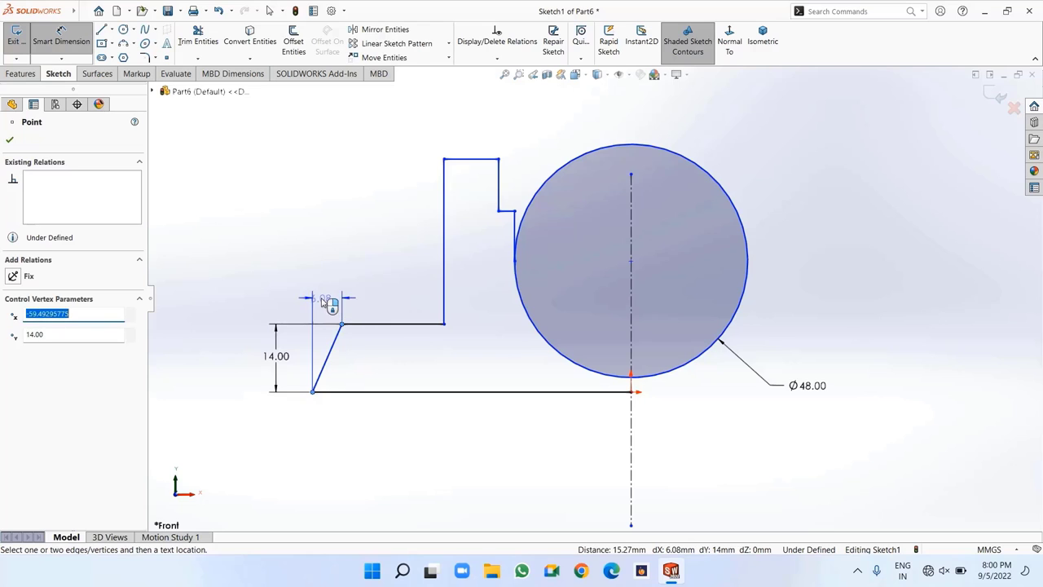
left_click(329, 295)
type("5")
key("Return")
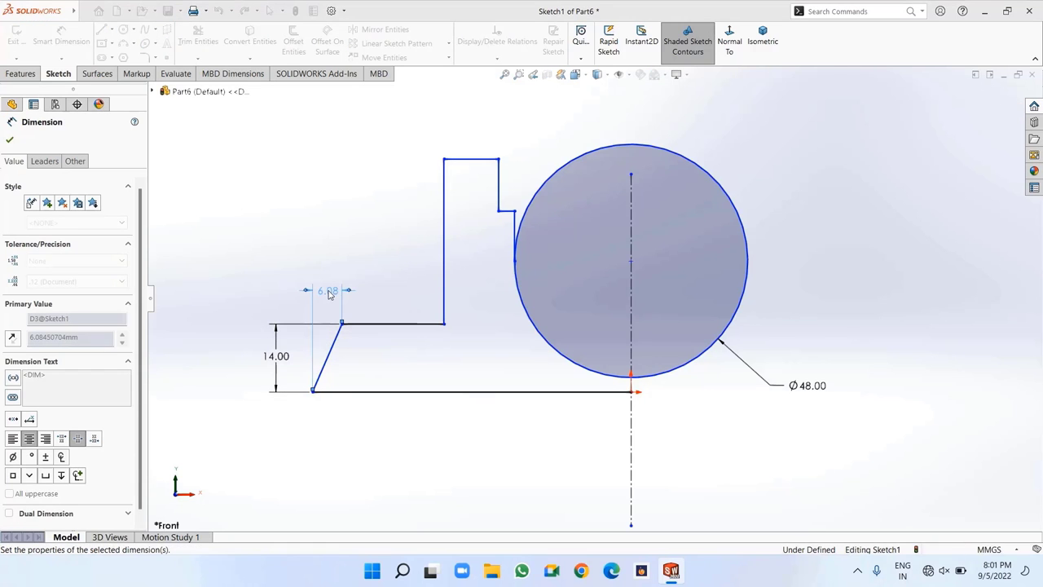
left_click(469, 160)
left_click(479, 393)
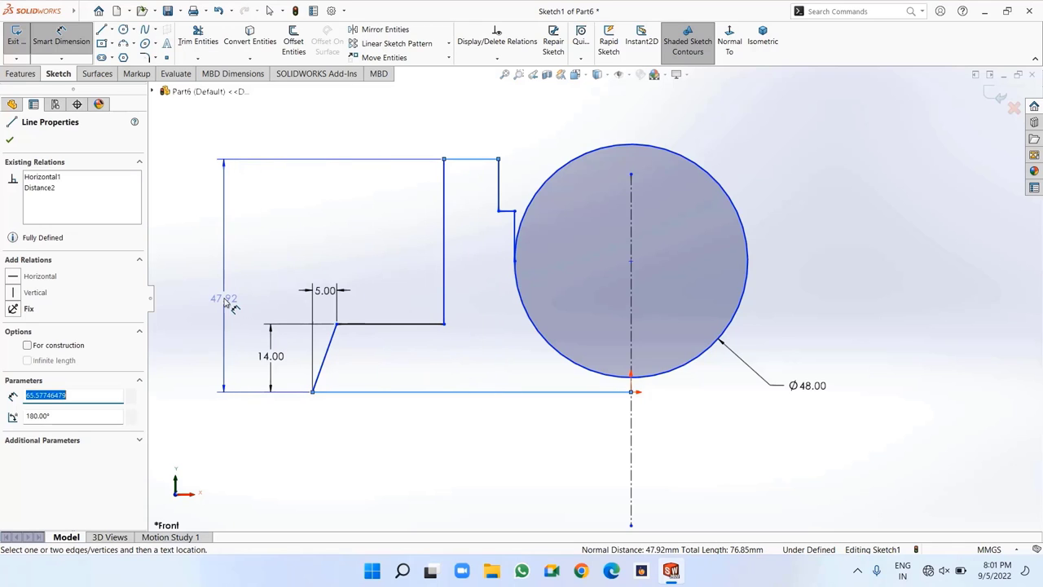
left_click(225, 301)
type("65")
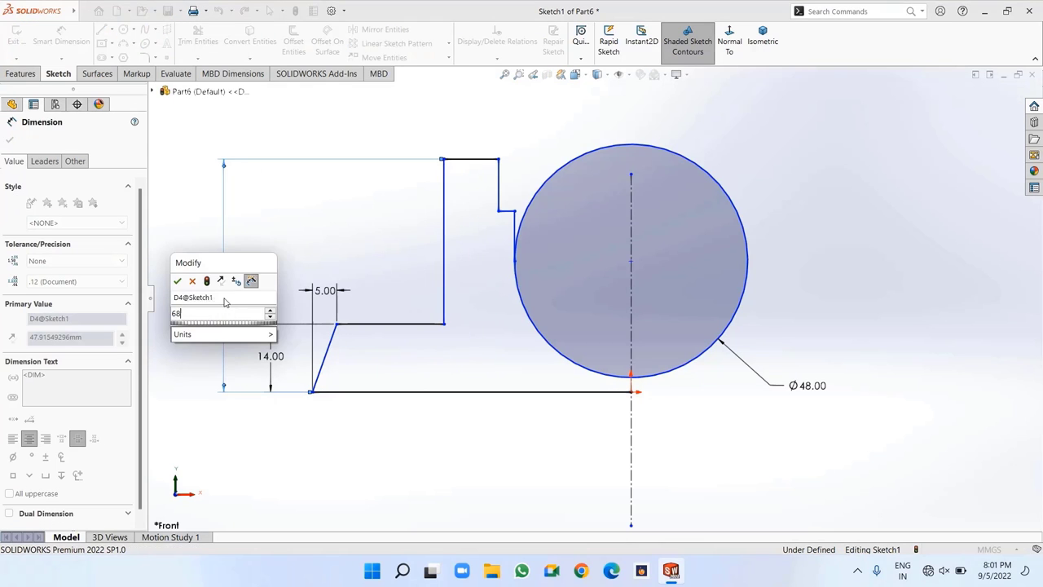
key("Escape")
key("f")
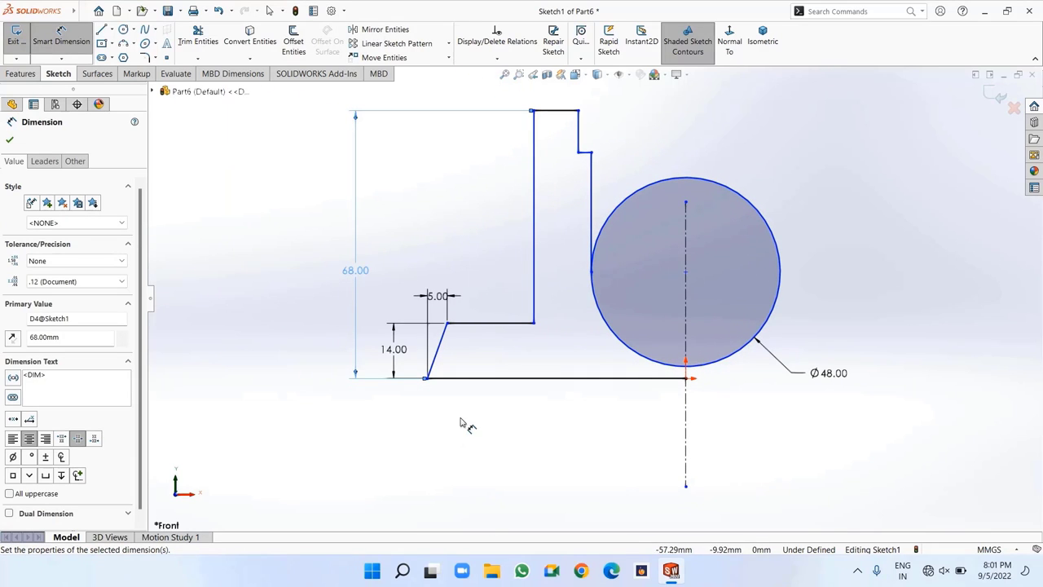
Dimension the upper step depth to 16 mm and the step offset to 4 mm
left_click(580, 135)
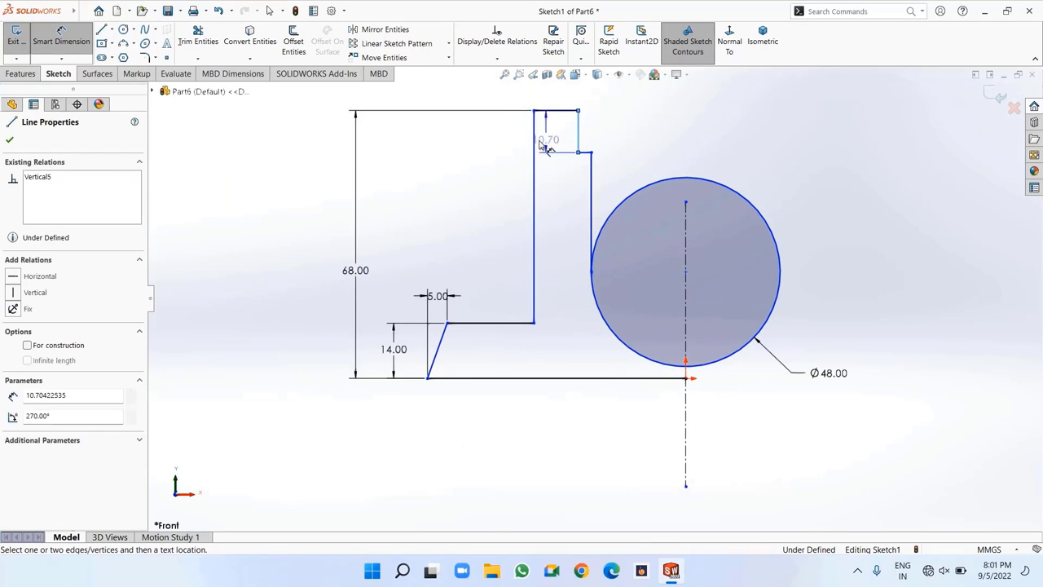
left_click(453, 140)
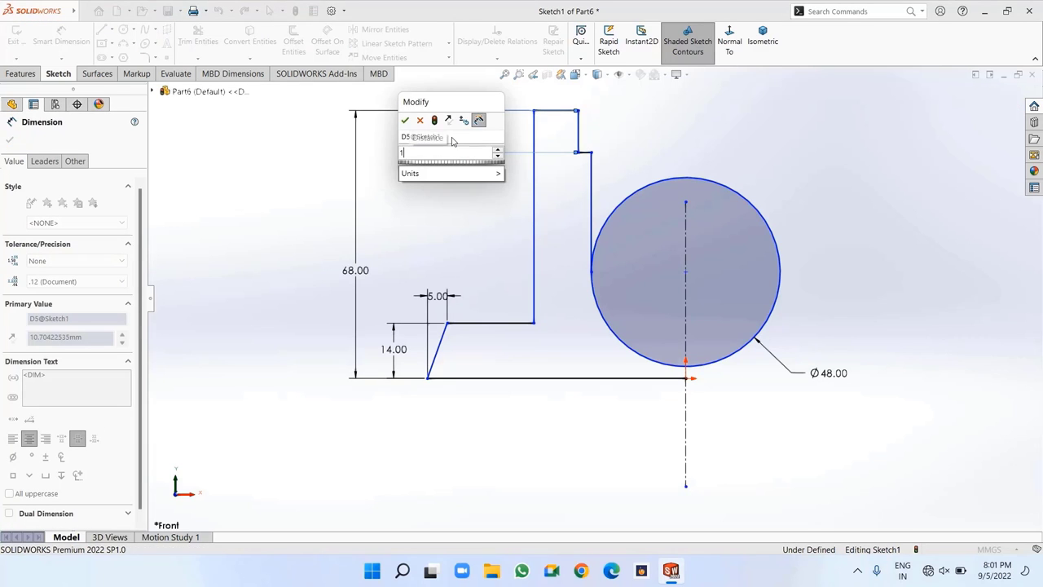
key("Return")
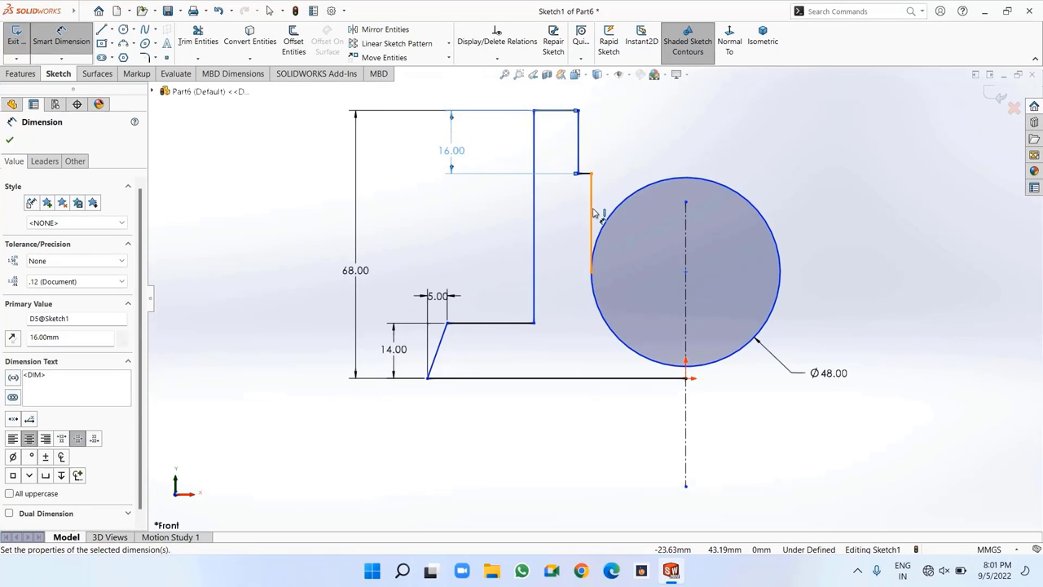
left_click(592, 214)
left_click(491, 210)
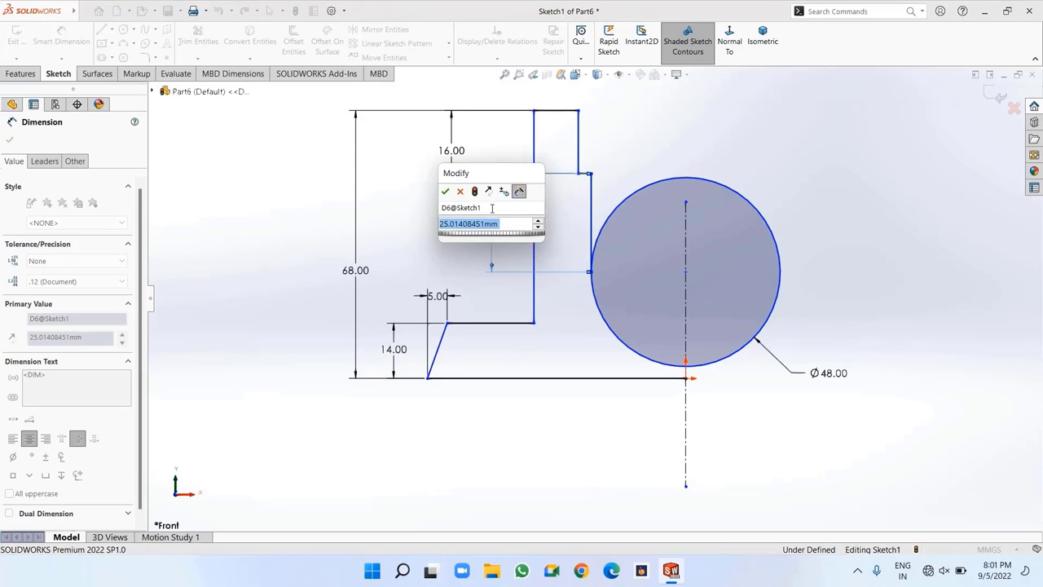
type("4")
key("Return")
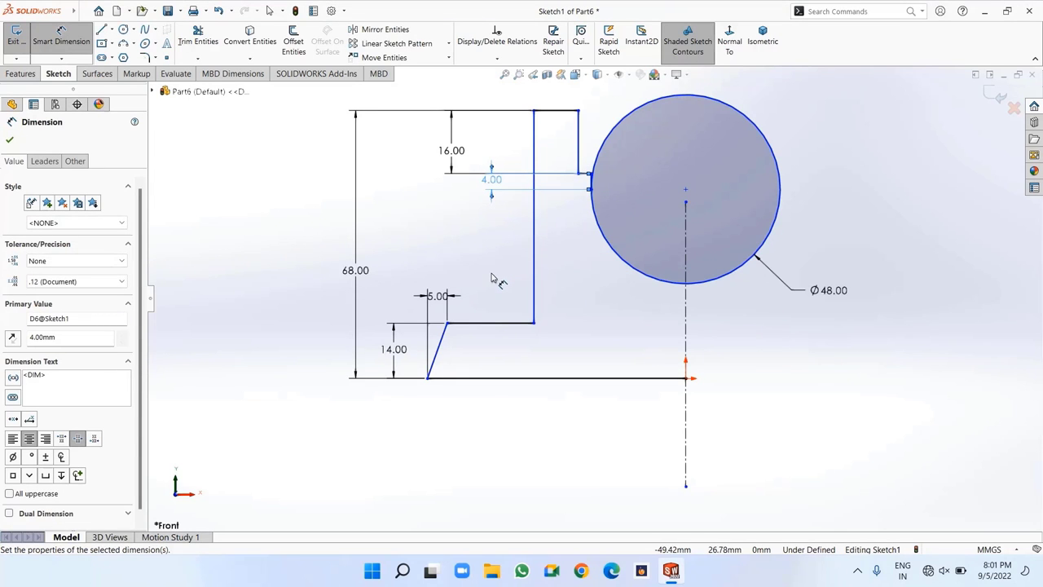
Set the overall width from the bottom-left corner across the centreline to 208 mm
left_click(427, 378)
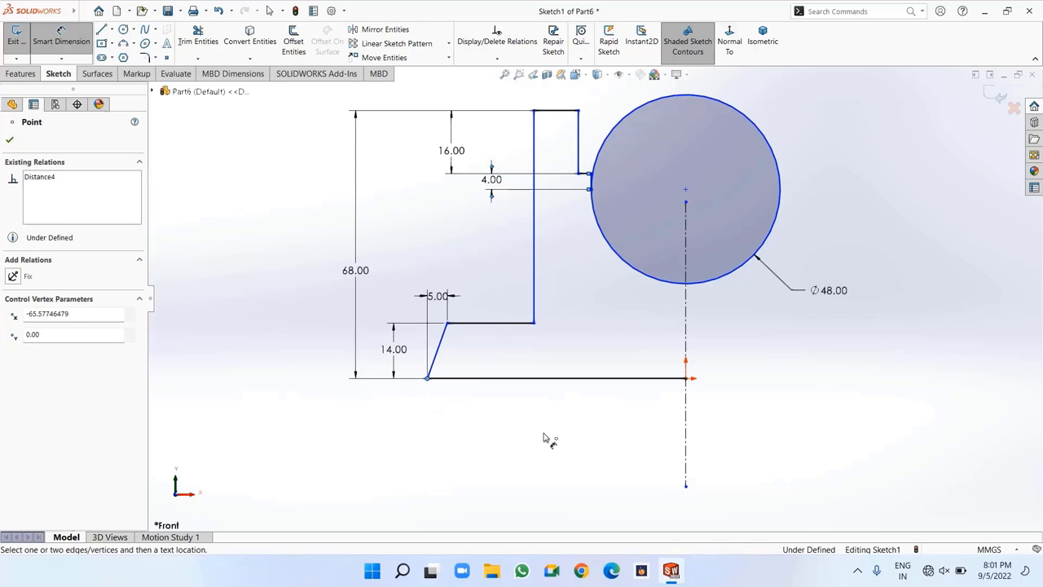
left_click(684, 422)
left_click(707, 413)
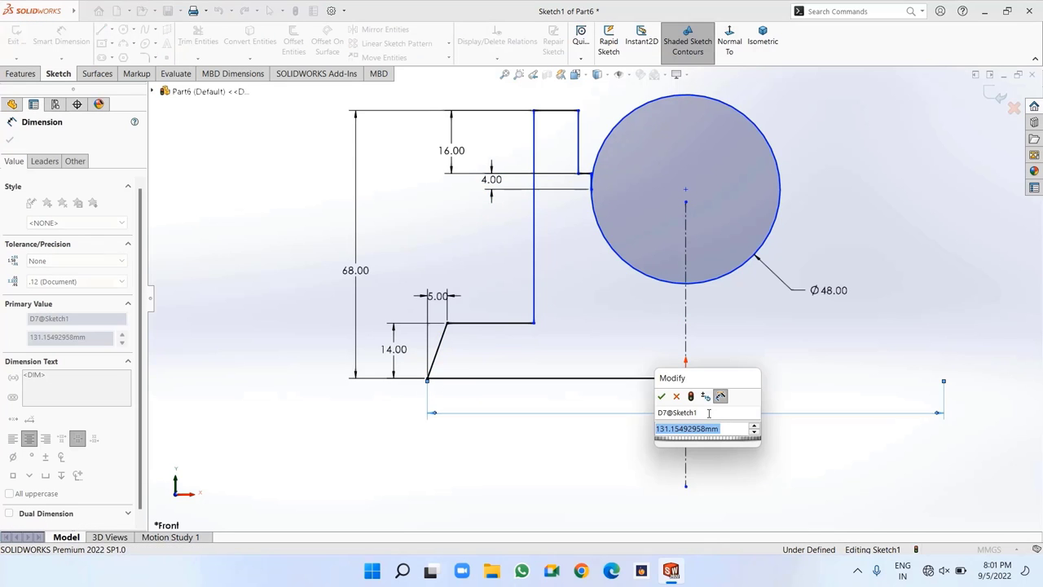
type("208")
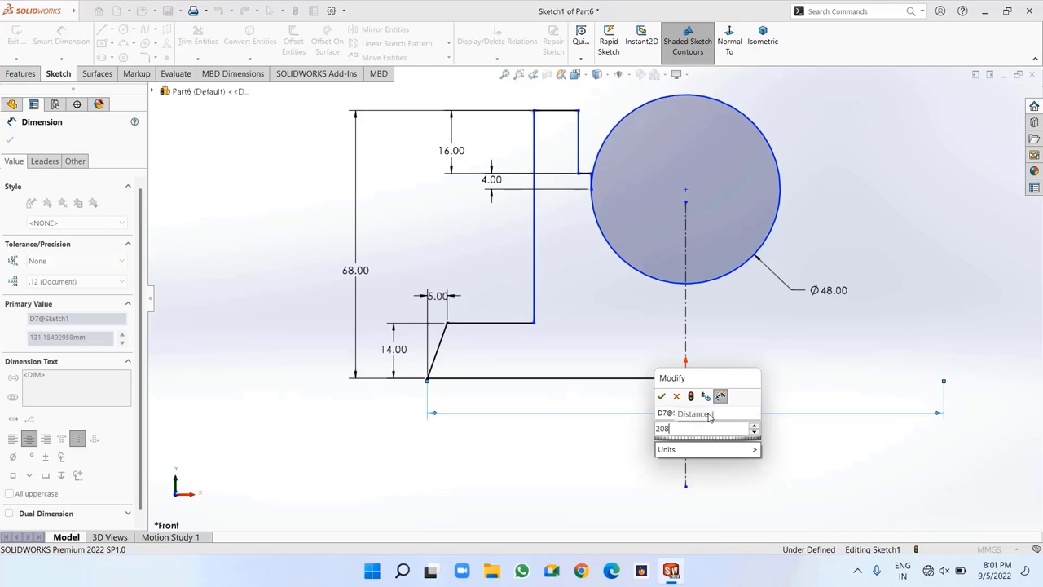
key("Return")
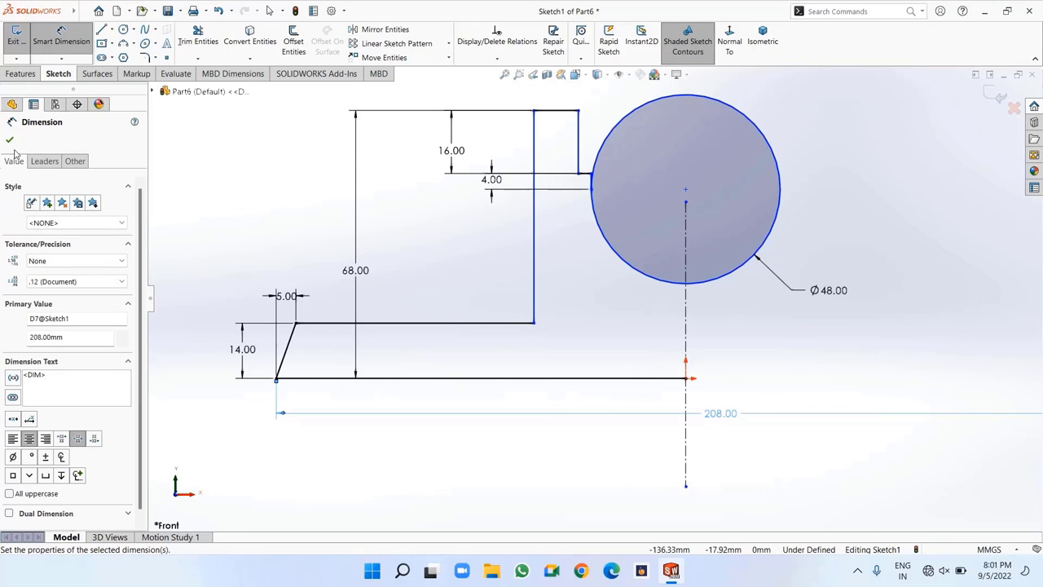
key("Escape")
Extend the centreline above the circle
key("f")
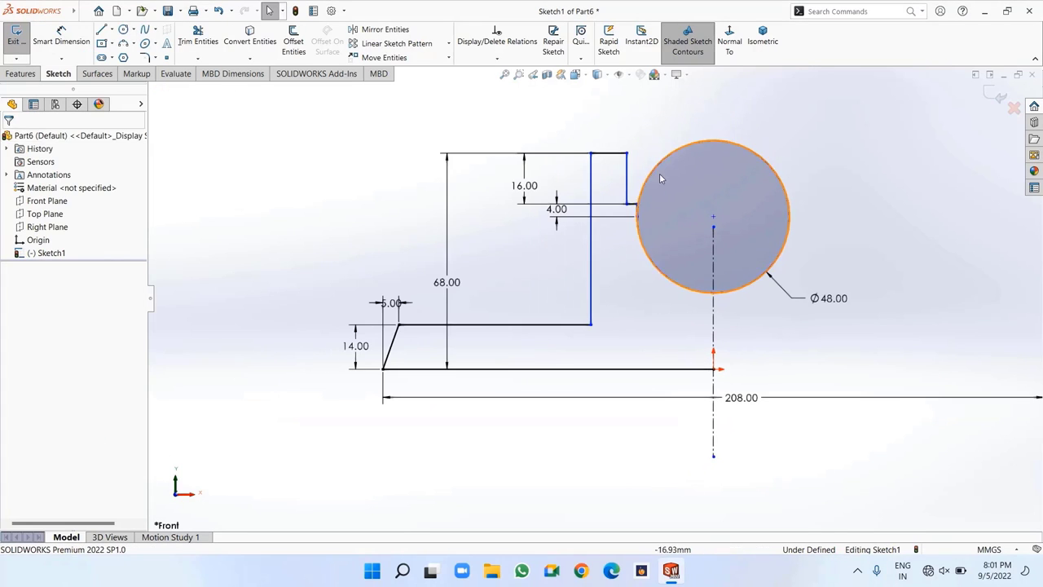
key("f")
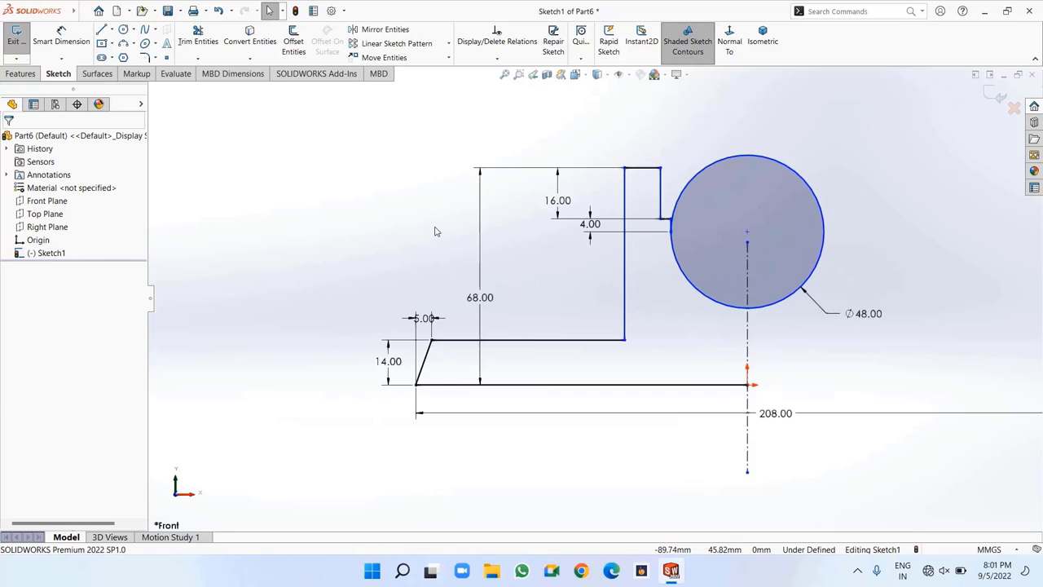
key("f")
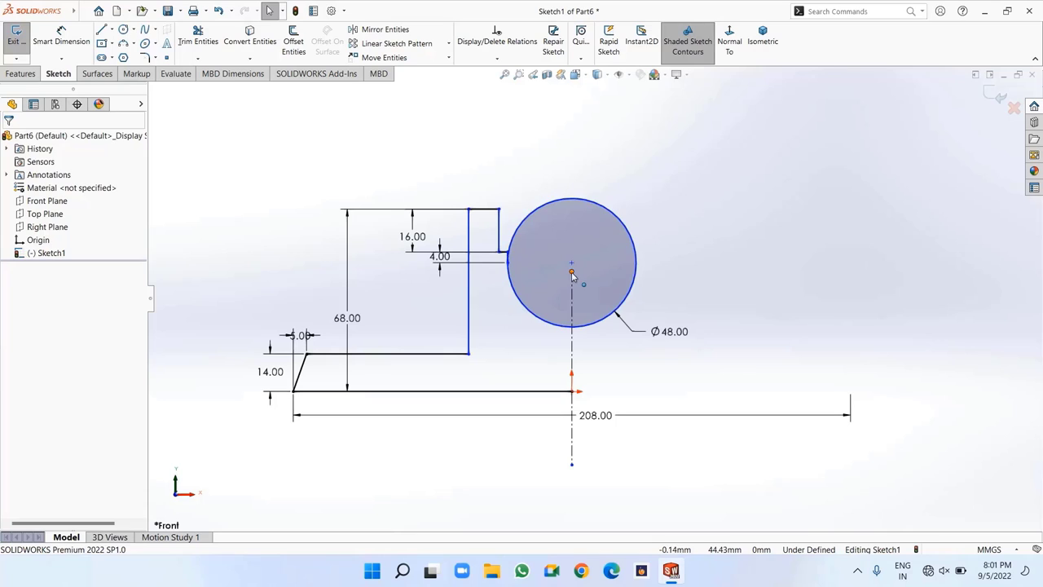
left_click_drag(572, 271, 528, 137)
left_click(528, 138)
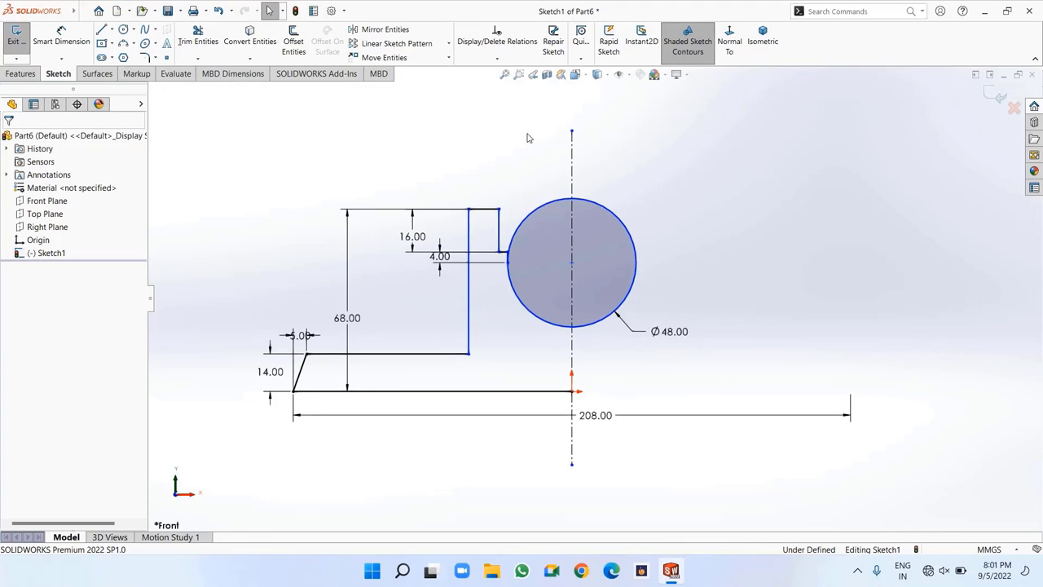
Dimension the upper block width to 108 mm (54*2) and the step beside the circle to 56 mm
left_click(59, 37)
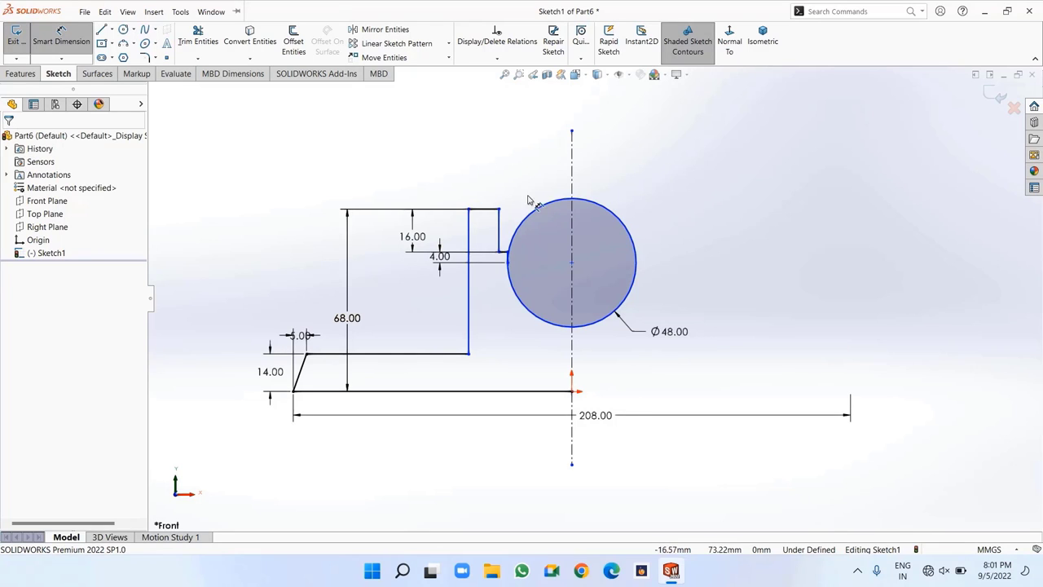
left_click(468, 209)
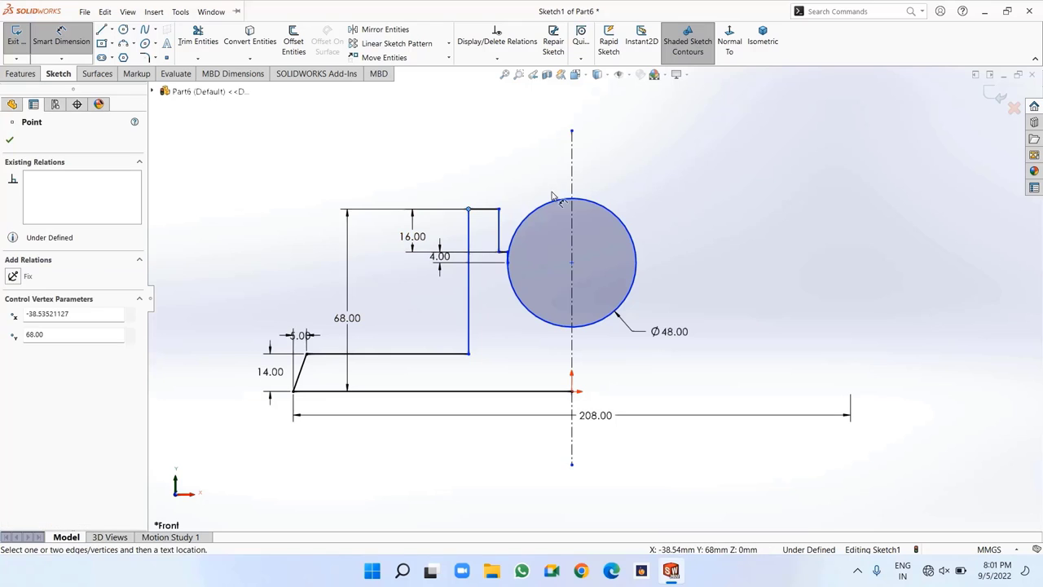
left_click(573, 193)
left_click(607, 183)
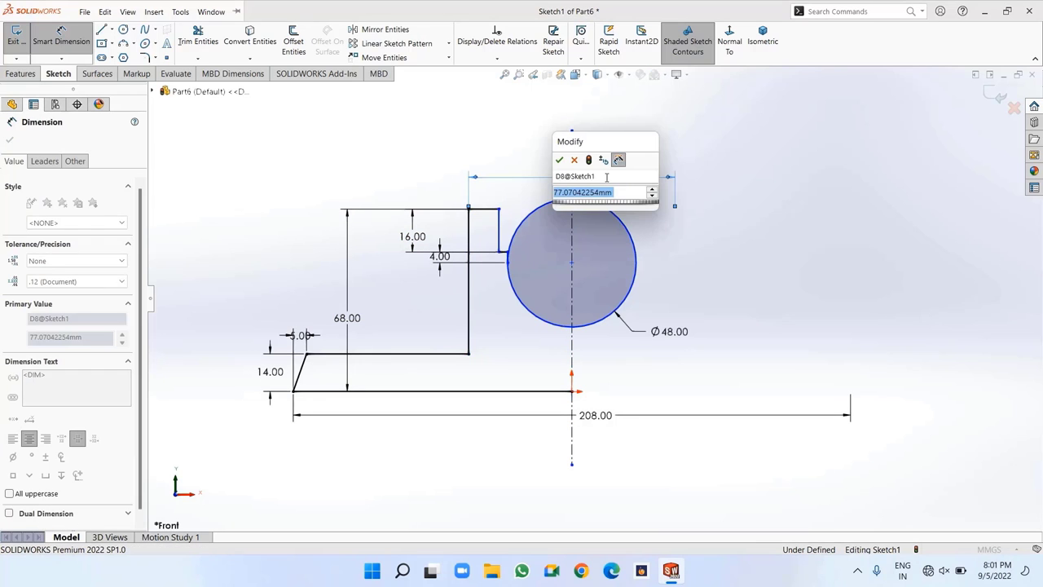
type("54*2")
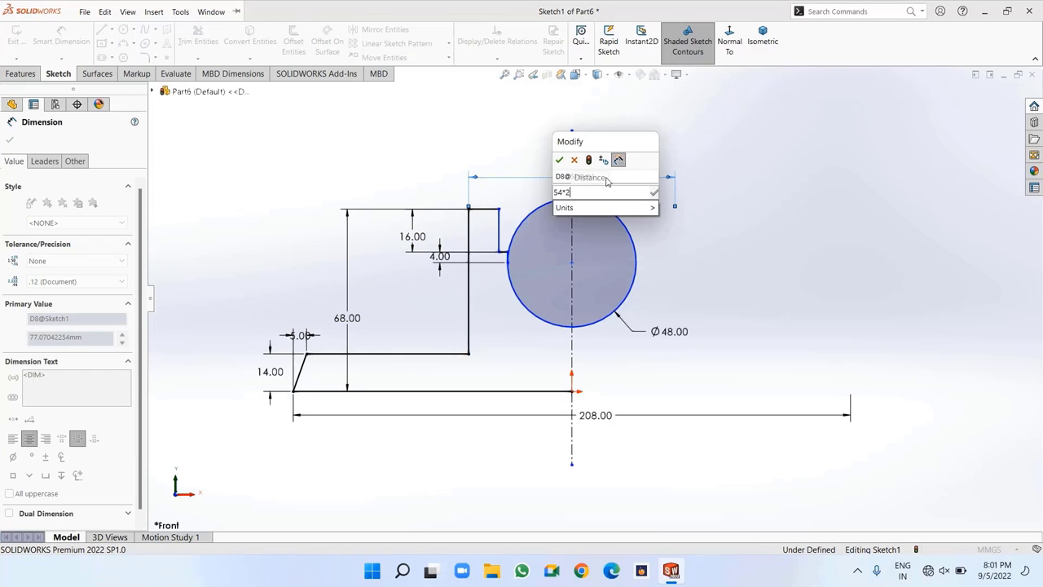
key("Return")
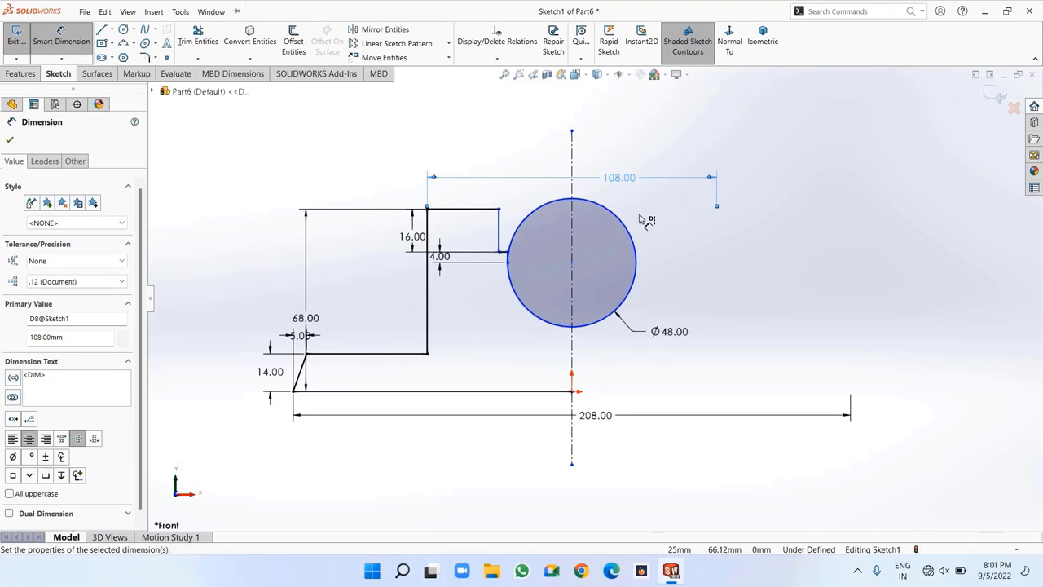
left_click(498, 224)
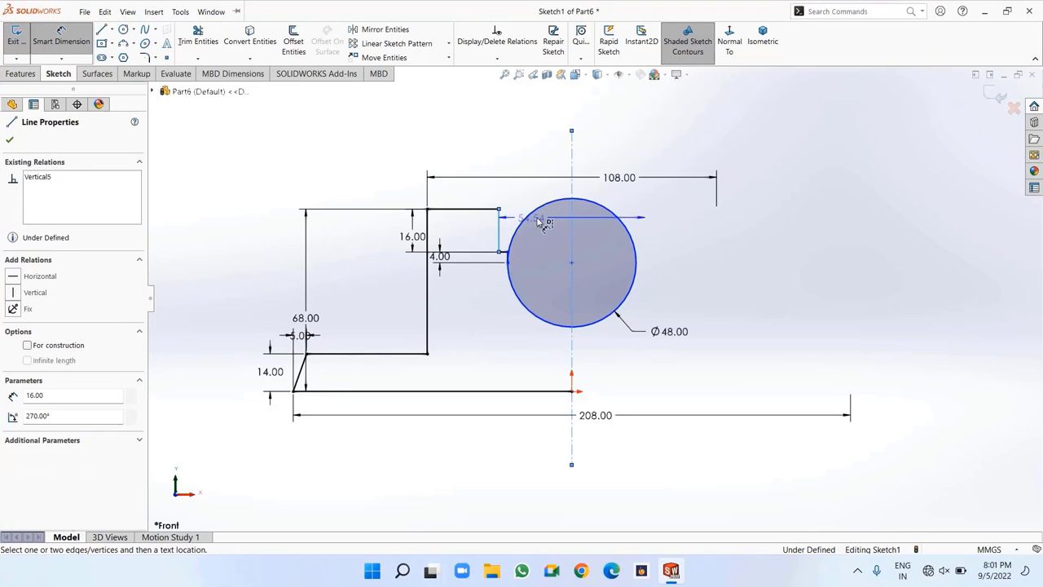
left_click(591, 199)
type("56")
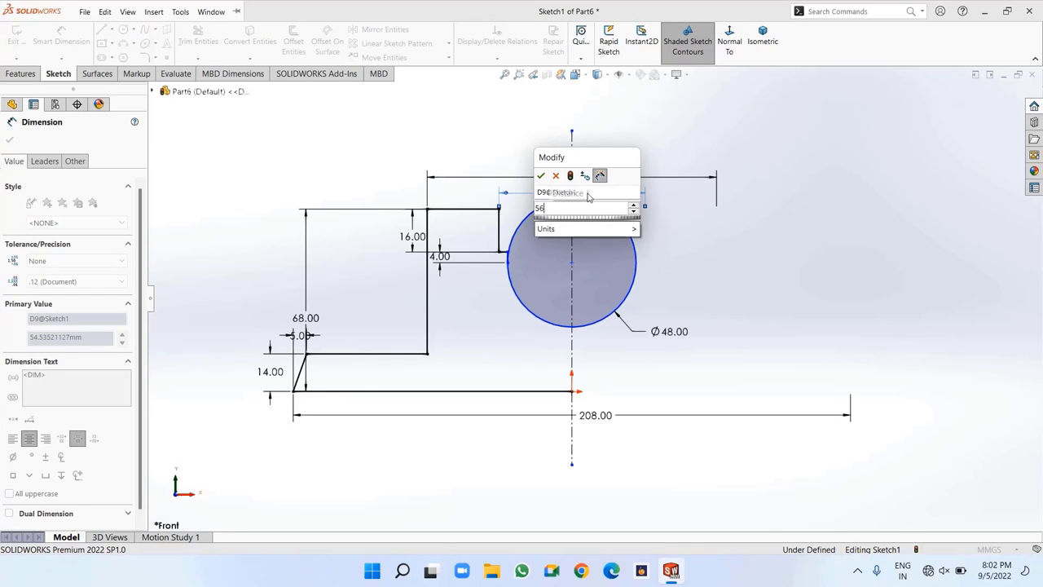
key("Return")
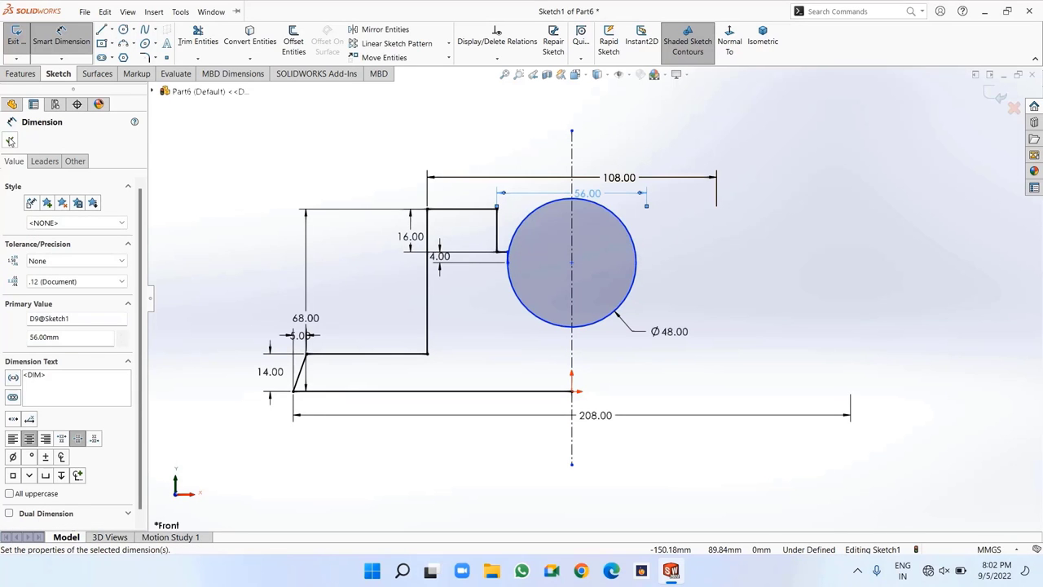
left_click(9, 141)
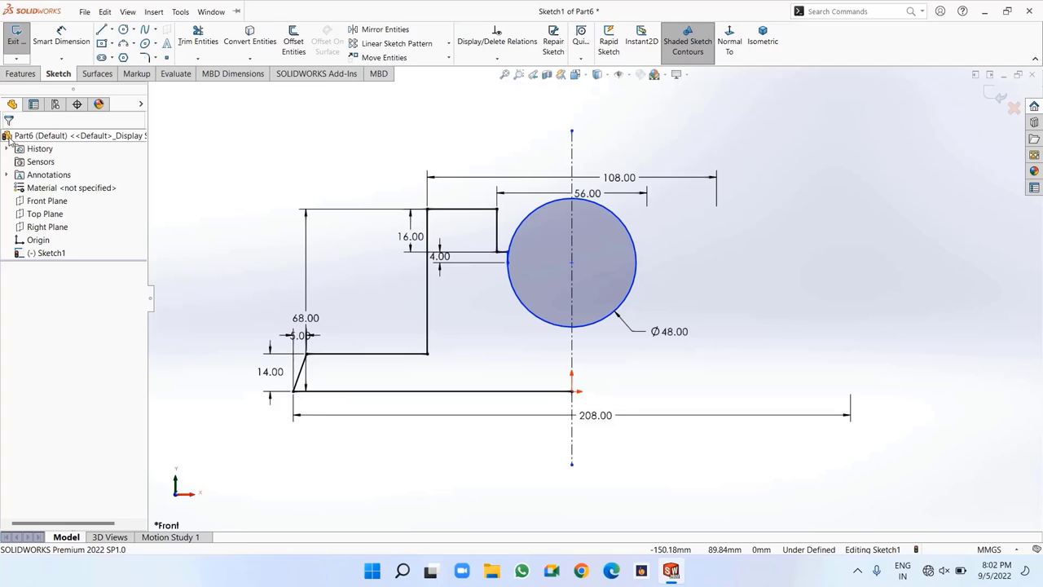
Trim away the circle's upper-left and right-side arcs
left_click(198, 41)
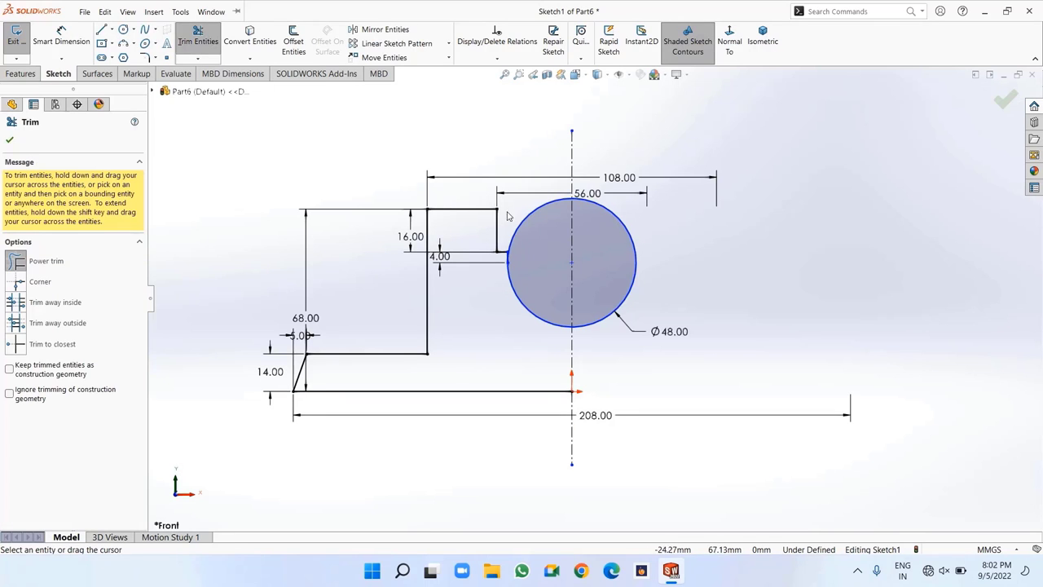
left_click_drag(510, 214, 541, 220)
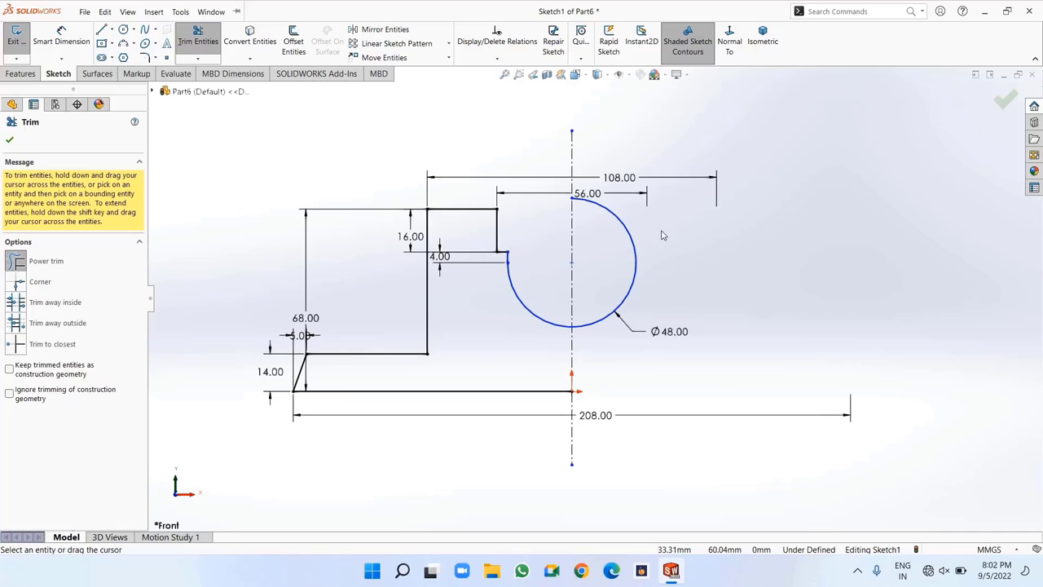
left_click_drag(663, 235, 628, 252)
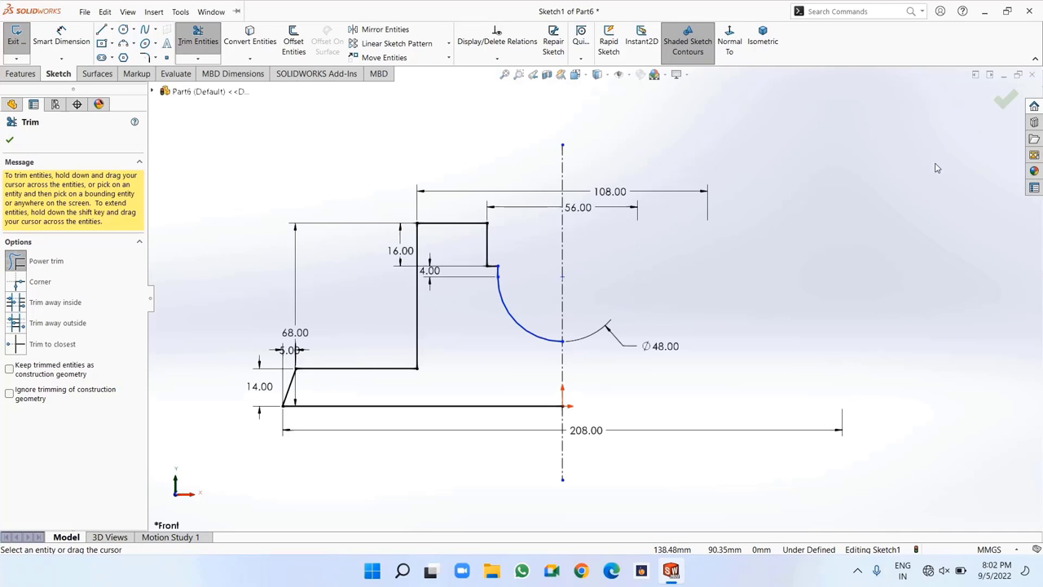
left_click(1004, 100)
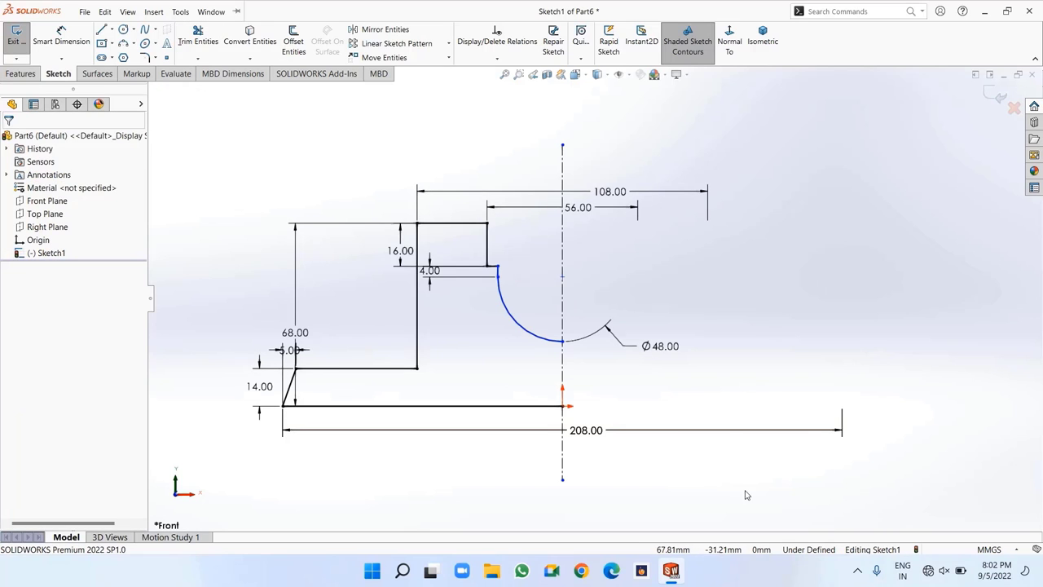
Mirror the whole half sketch about the centreline
left_click_drag(745, 490, 376, 330)
left_click_drag(186, 140, 186, 123)
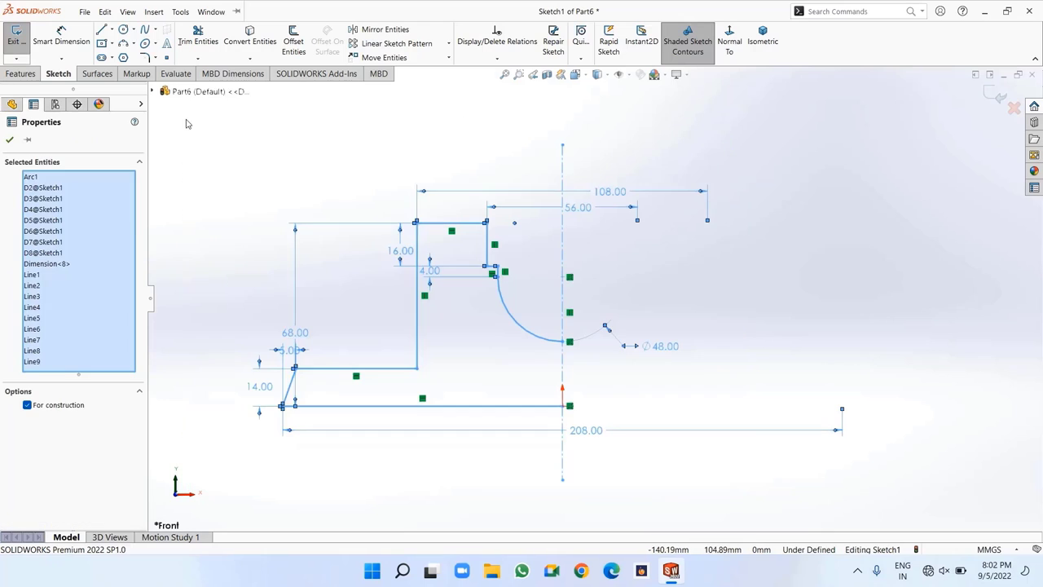
left_click(387, 31)
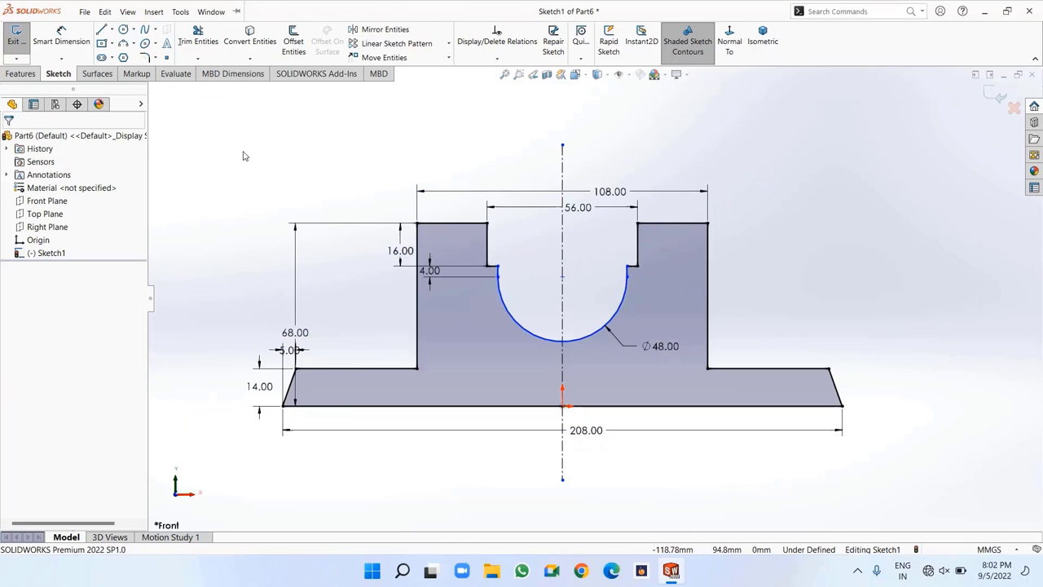
left_click(21, 75)
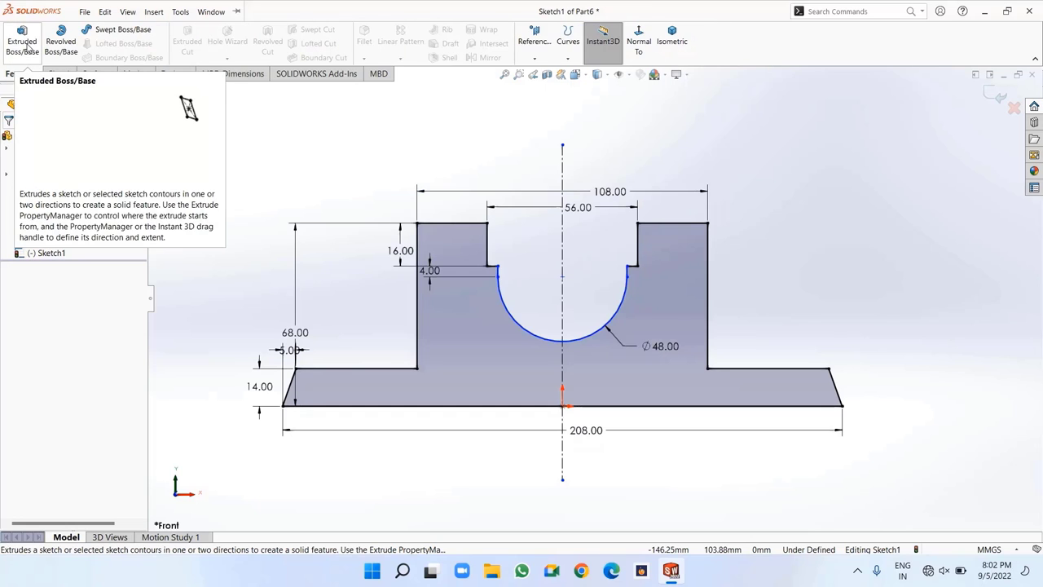
Extrude the profile 46 mm with a Mid Plane end condition
left_click(22, 41)
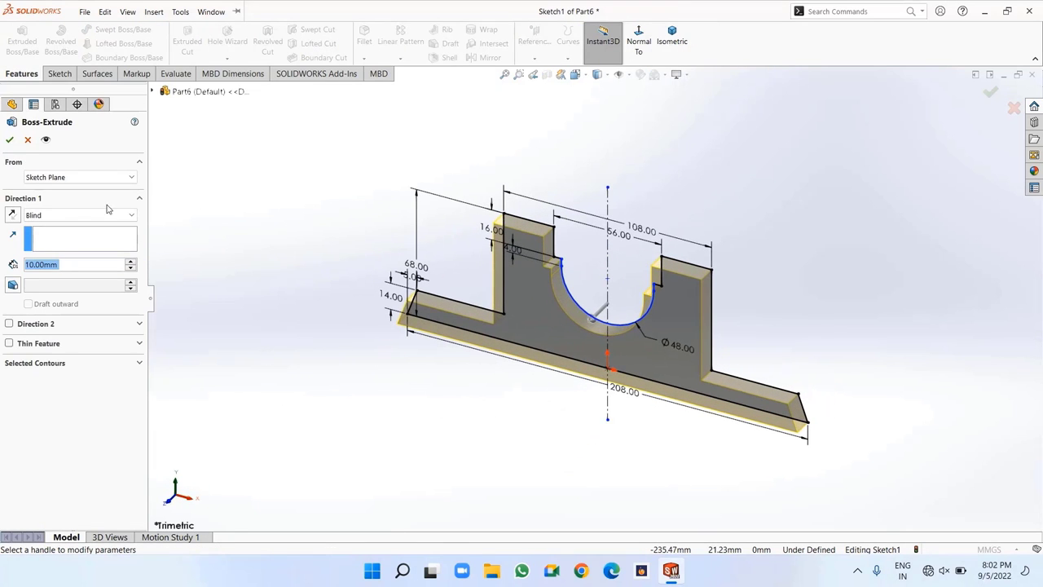
left_click(49, 216)
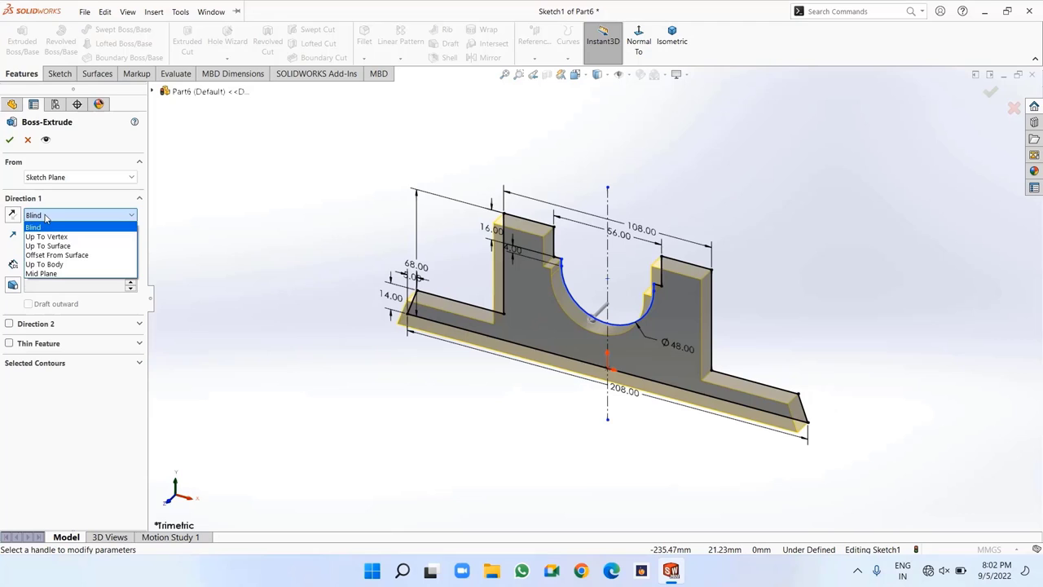
left_click(59, 274)
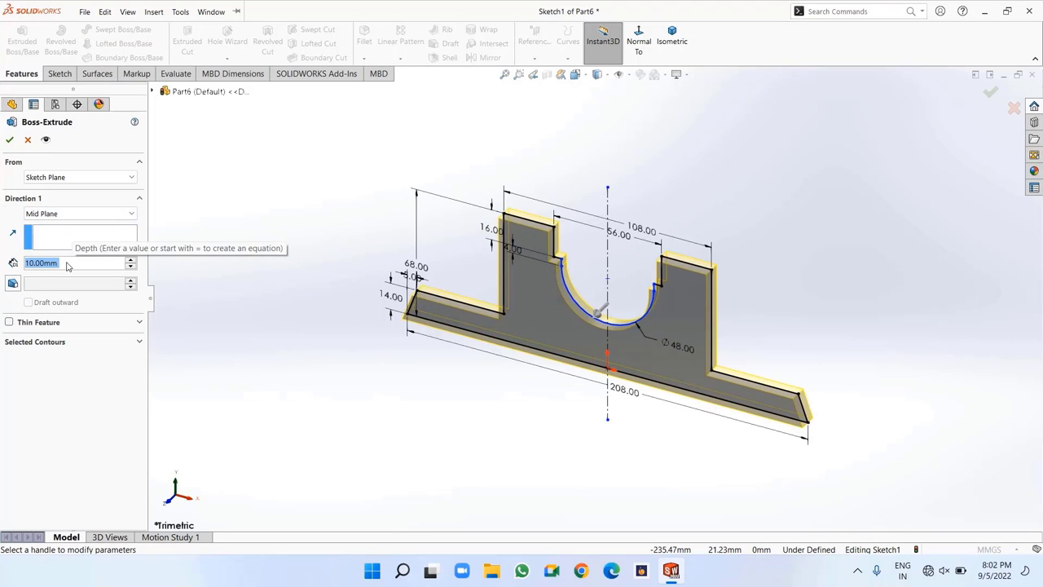
type("46")
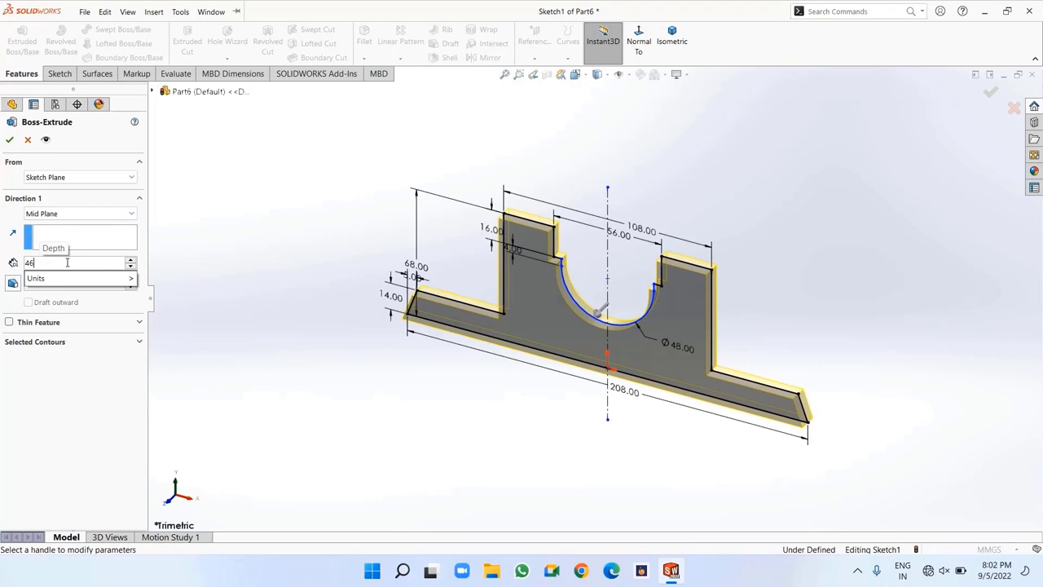
key("Return")
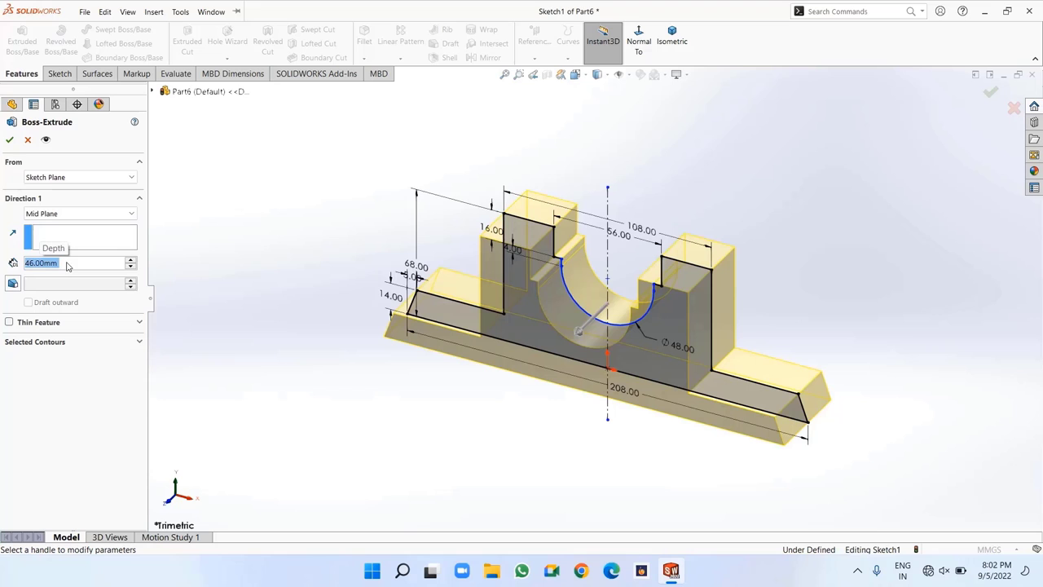
left_click(10, 140)
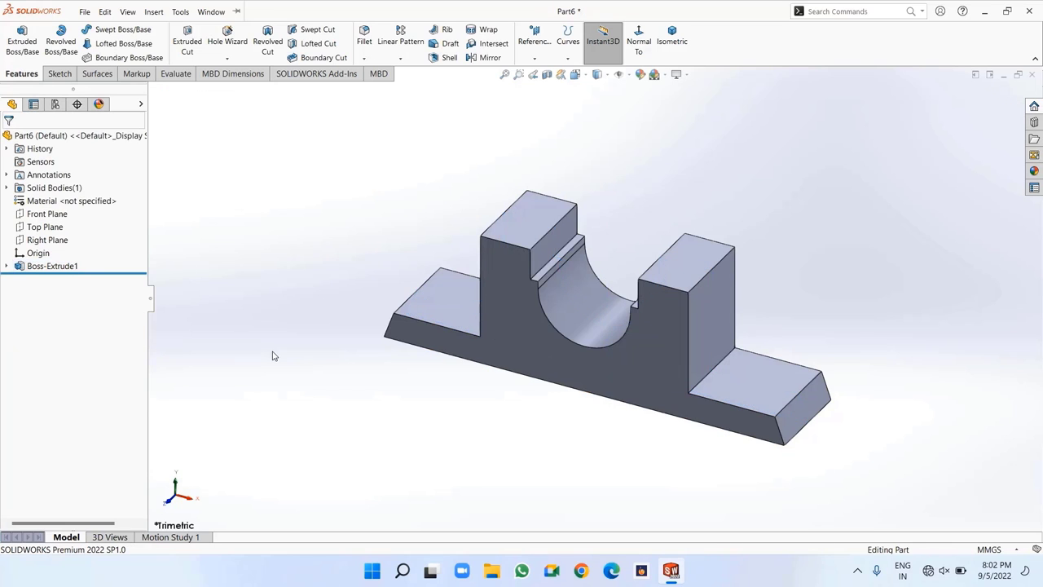
Orbit the block to view it from above and select its top face
middle_click_drag(273, 356, 295, 323)
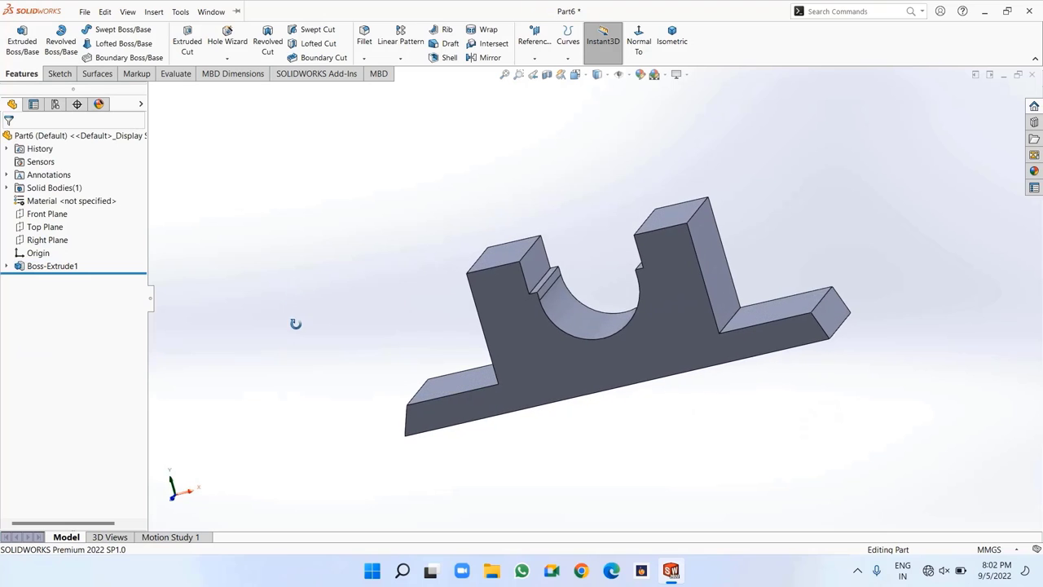
middle_click_drag(276, 240, 306, 296)
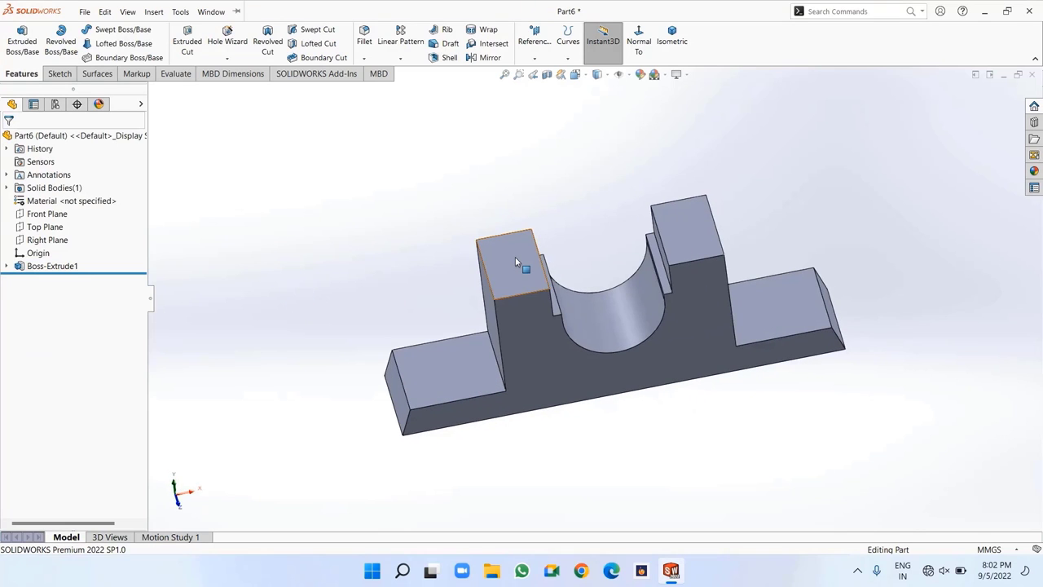
right_click(515, 261)
Sketch a circle at the origin on the top face and dimension it Ø108 mm
left_click(542, 240)
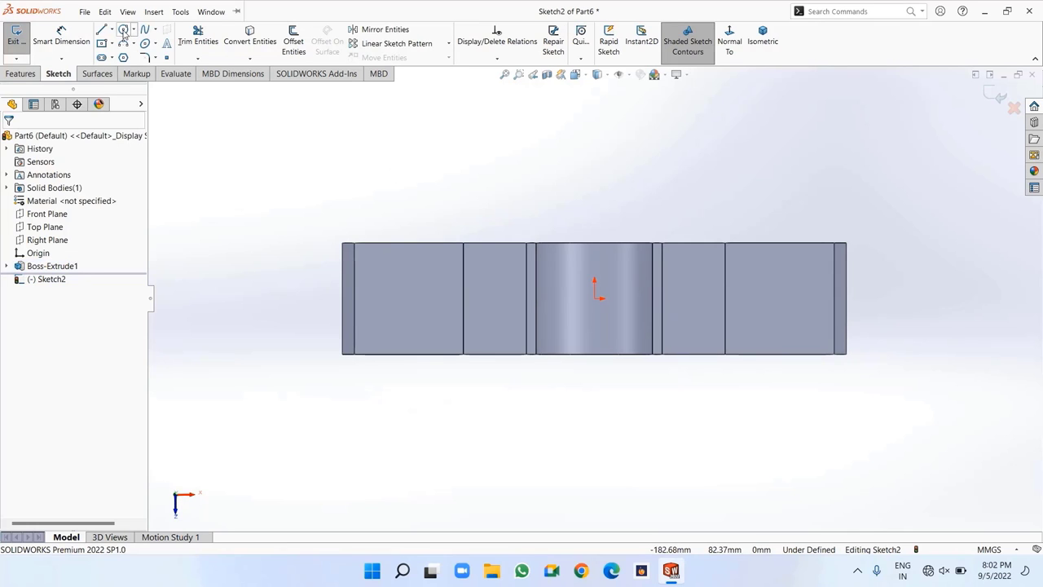
left_click(123, 30)
left_click(594, 298)
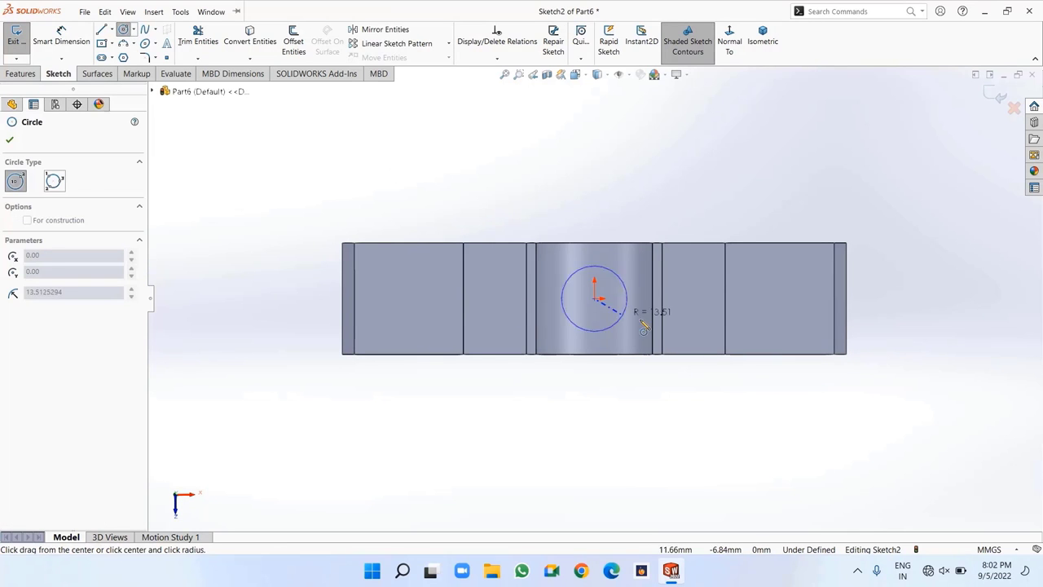
left_click(726, 299)
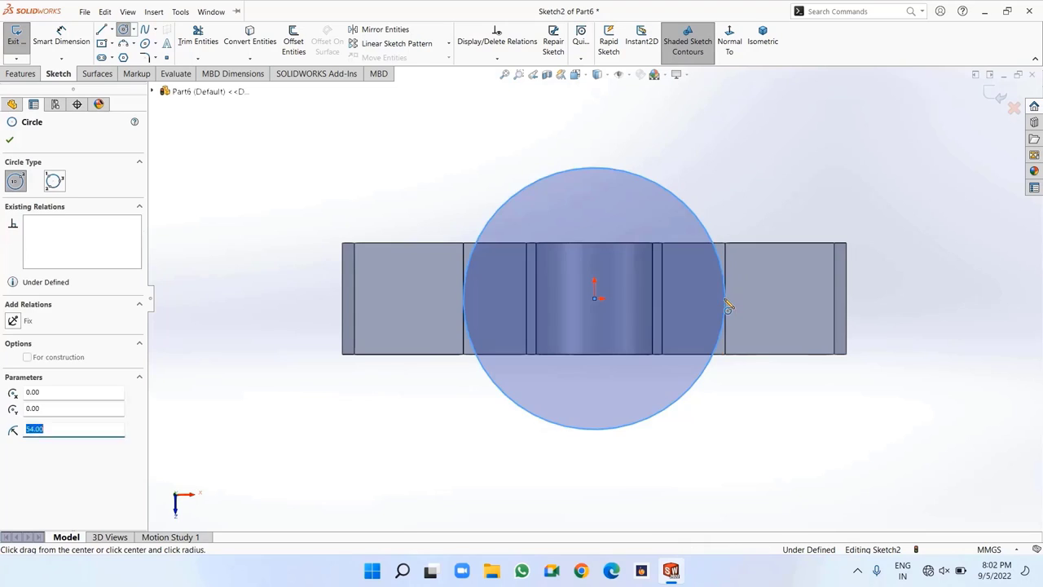
right_click(727, 307)
left_click(744, 307)
left_click(39, 42)
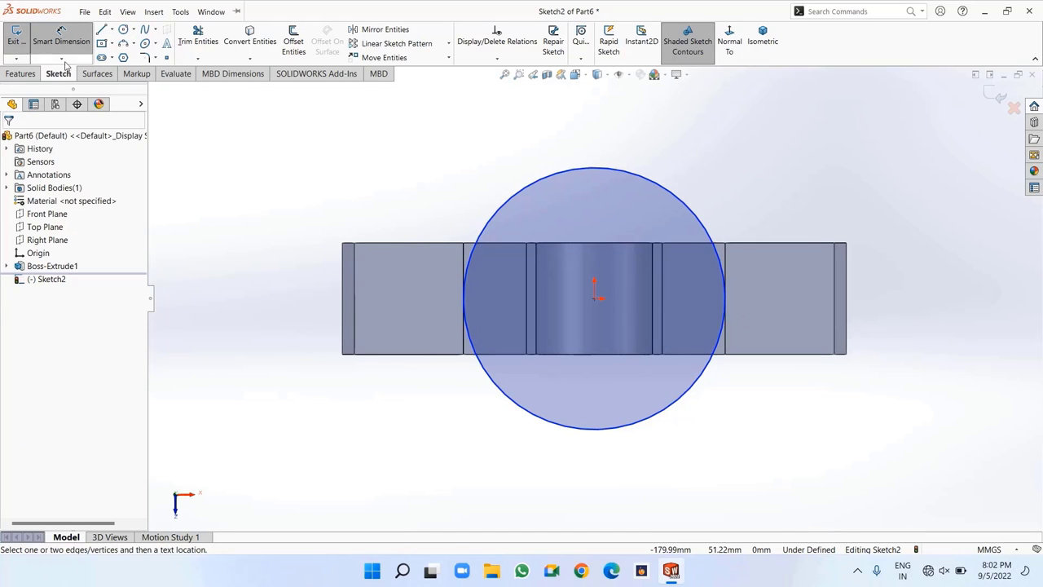
left_click(699, 388)
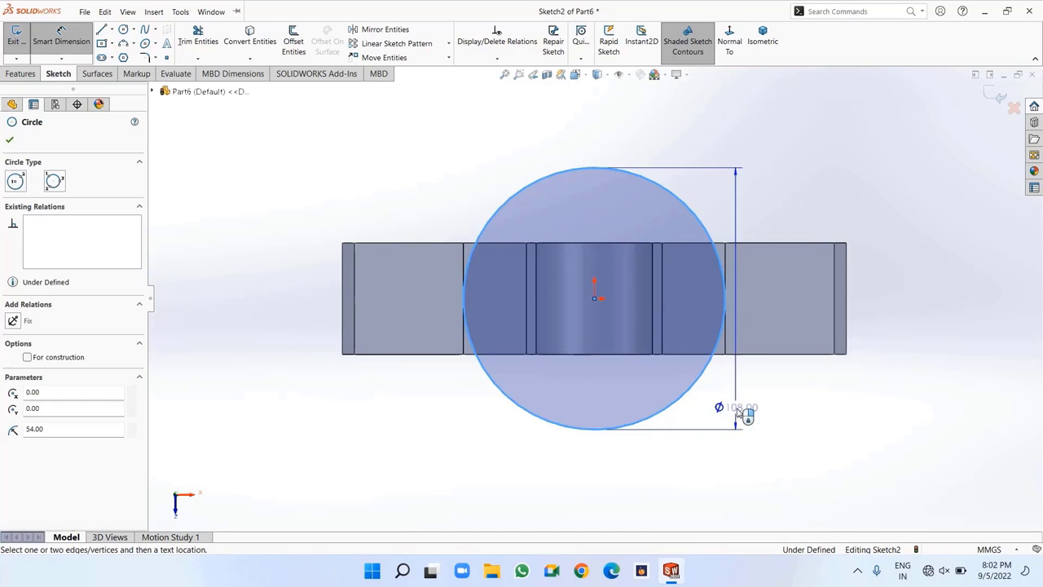
left_click(786, 438)
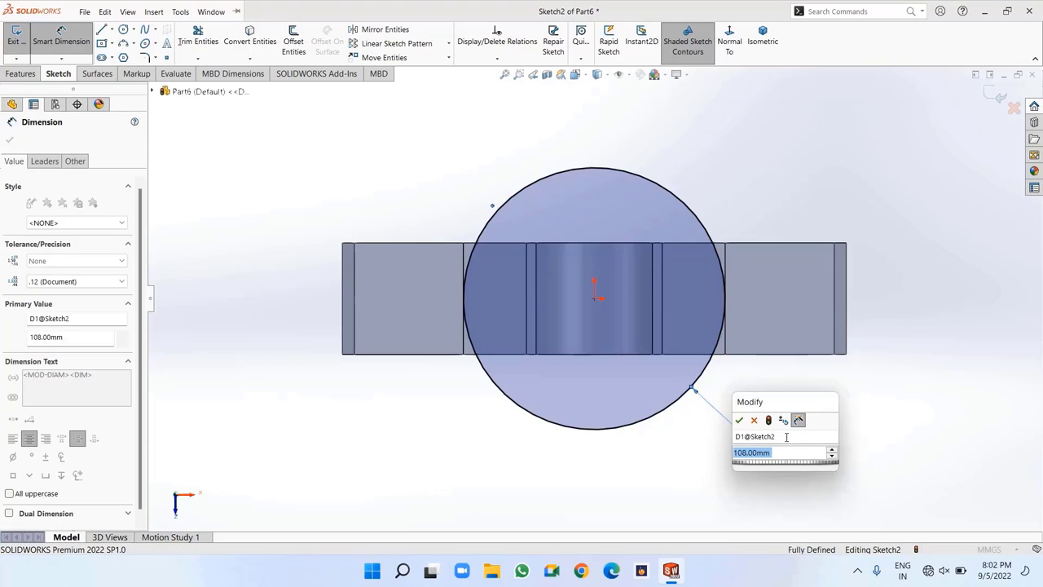
left_click(740, 420)
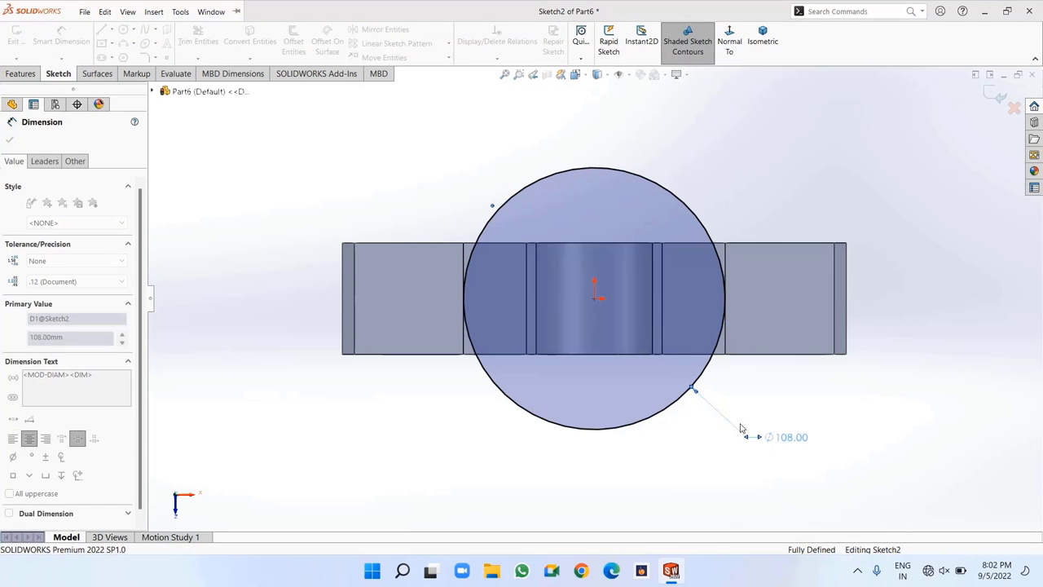
left_click(20, 75)
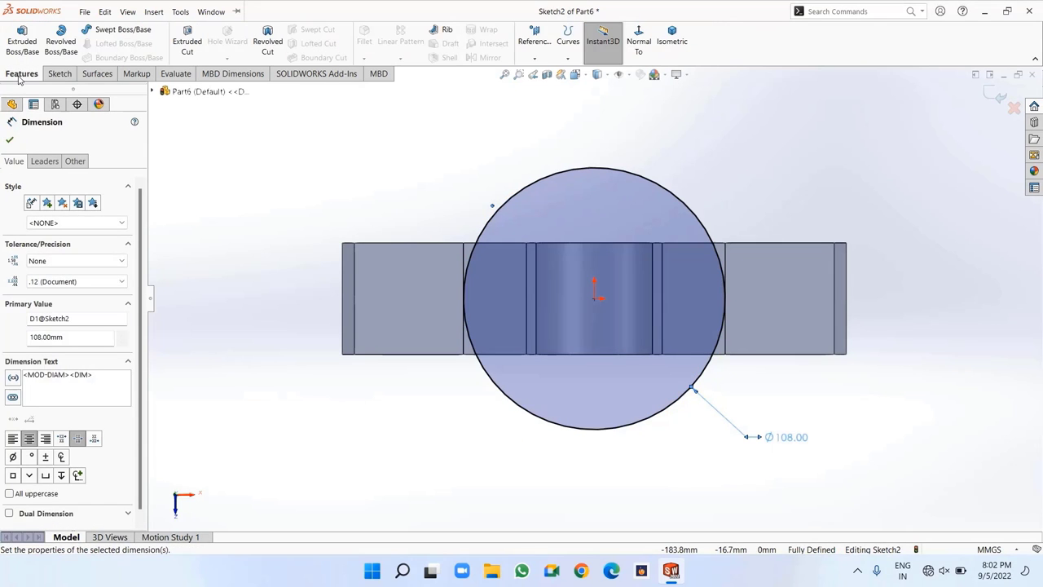
Start an Extruded Cut from the circle, Up To Surface ending at the left base's top face
left_click(187, 41)
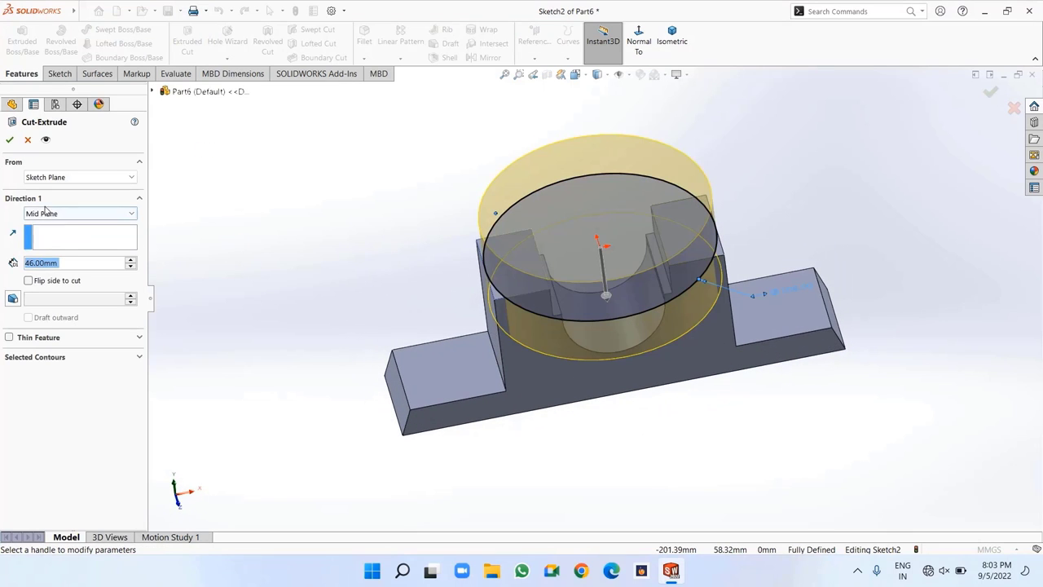
left_click(60, 215)
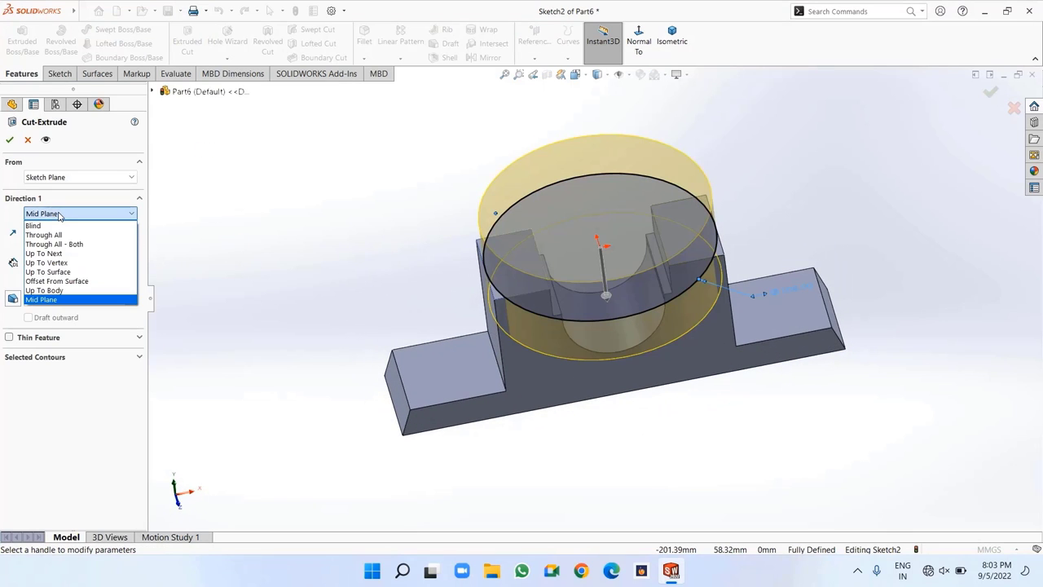
left_click(47, 271)
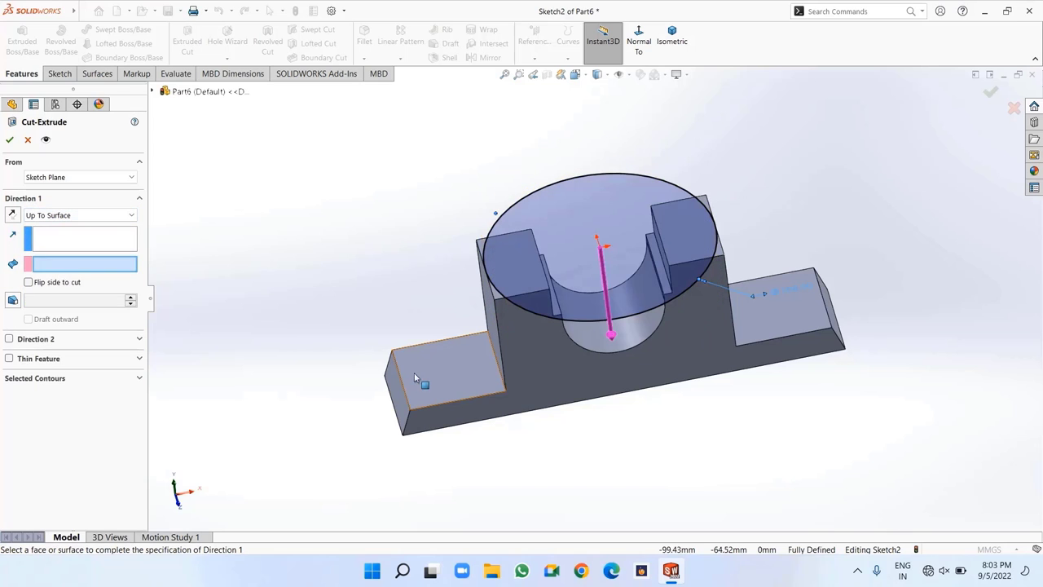
left_click(449, 368)
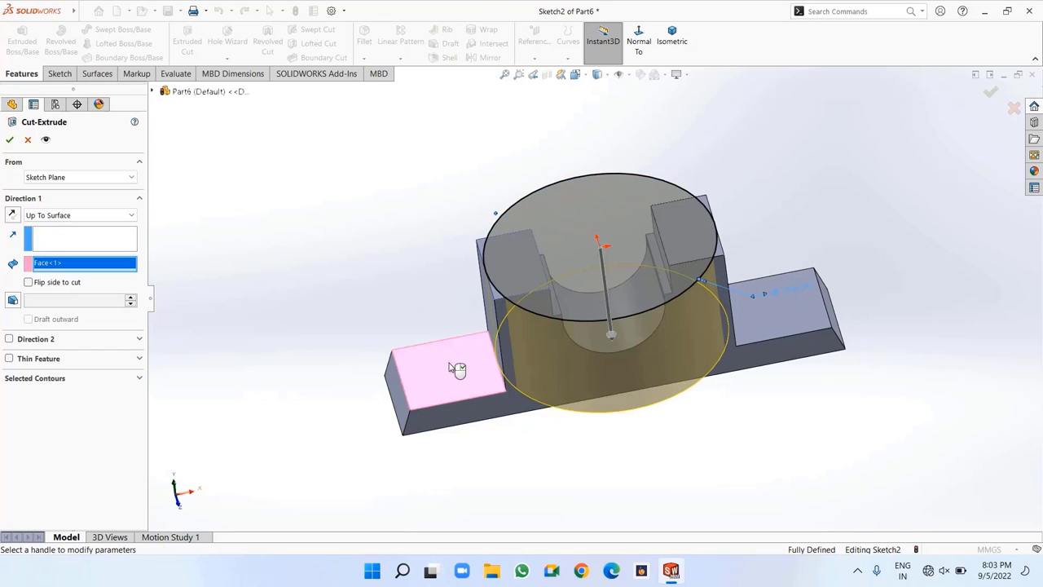
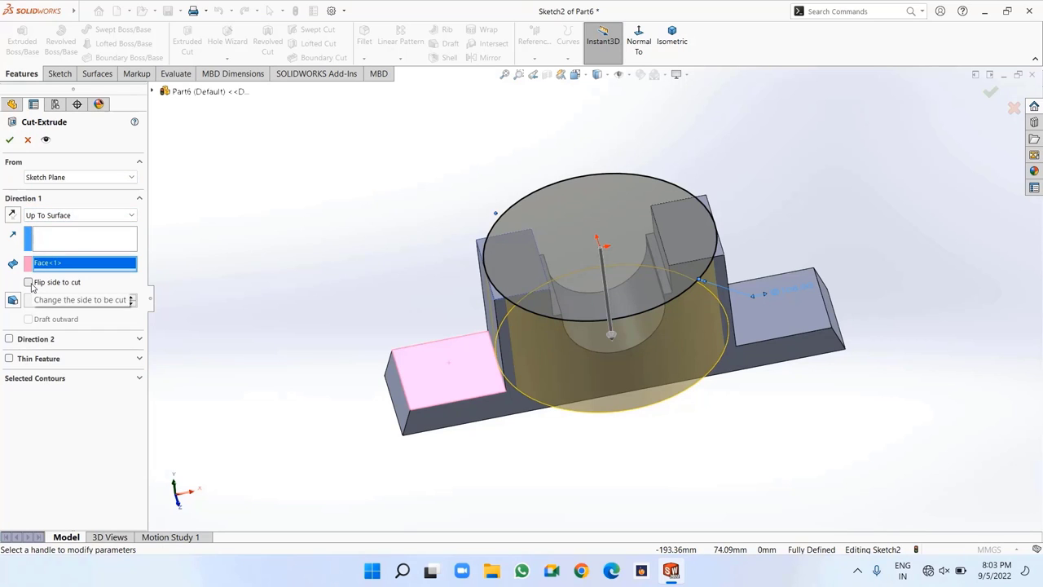
Flip the Ø108 cut to remove material outside the circle, then inspect the rounded ends
left_click(28, 283)
left_click(11, 139)
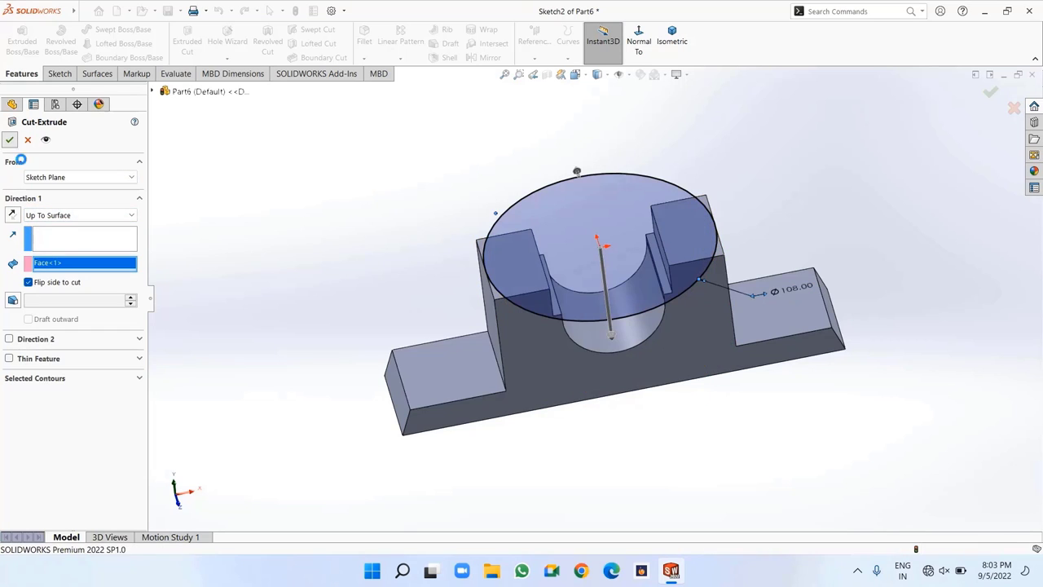
middle_click_drag(316, 283, 347, 212)
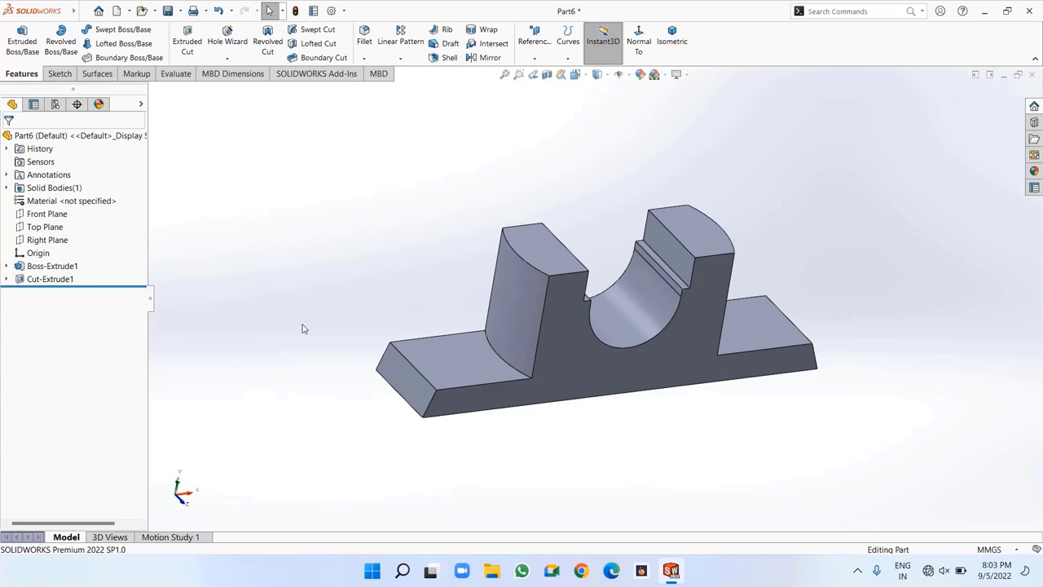
middle_click_drag(309, 313, 263, 340)
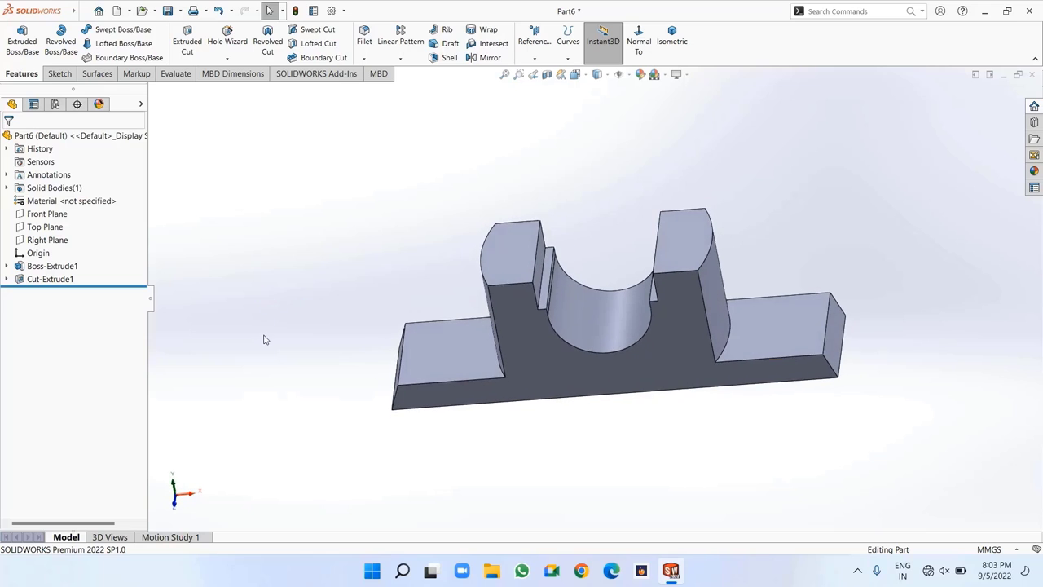
Sketch a circle on the left end's top face and a vertical centreline up from the origin
right_click(518, 258)
left_click(543, 236)
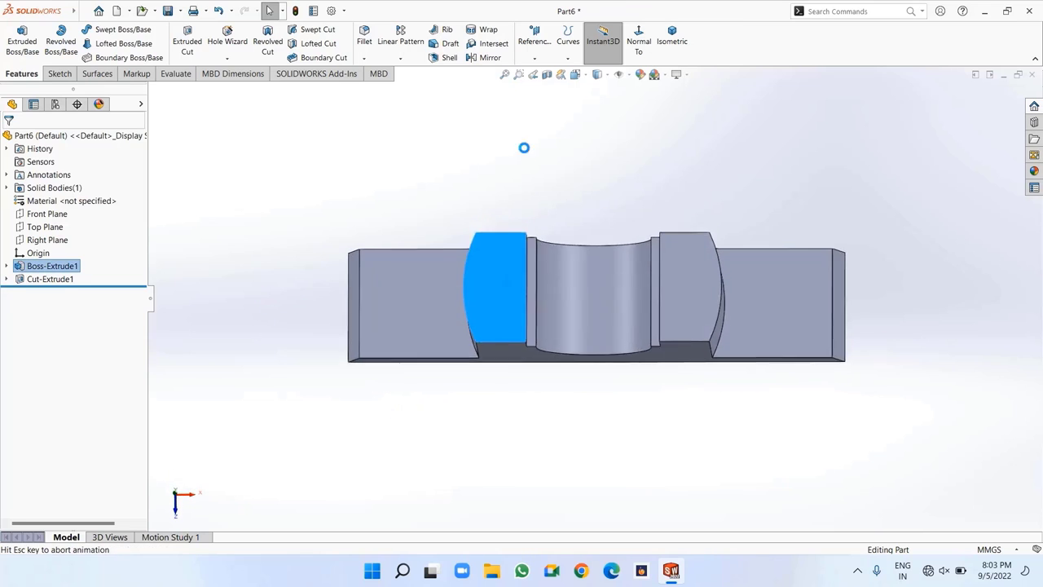
left_click(123, 29)
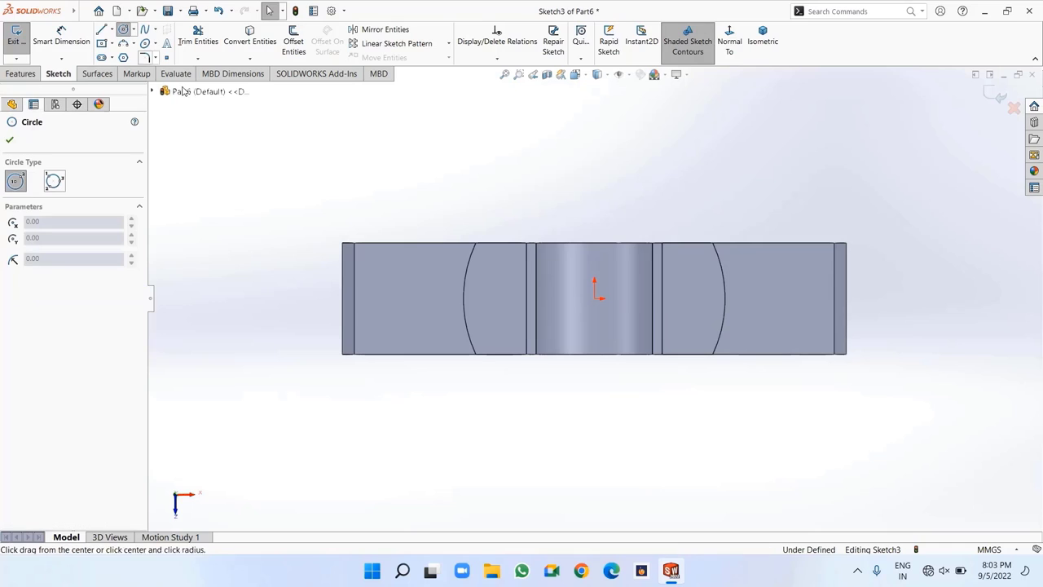
left_click(494, 299)
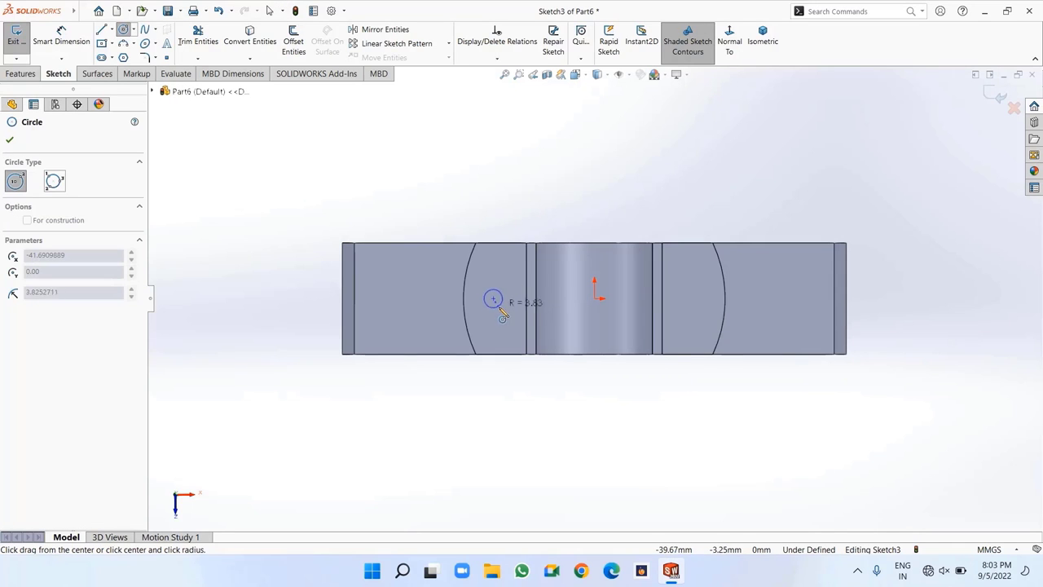
left_click(512, 309)
right_click(505, 323)
left_click(526, 327)
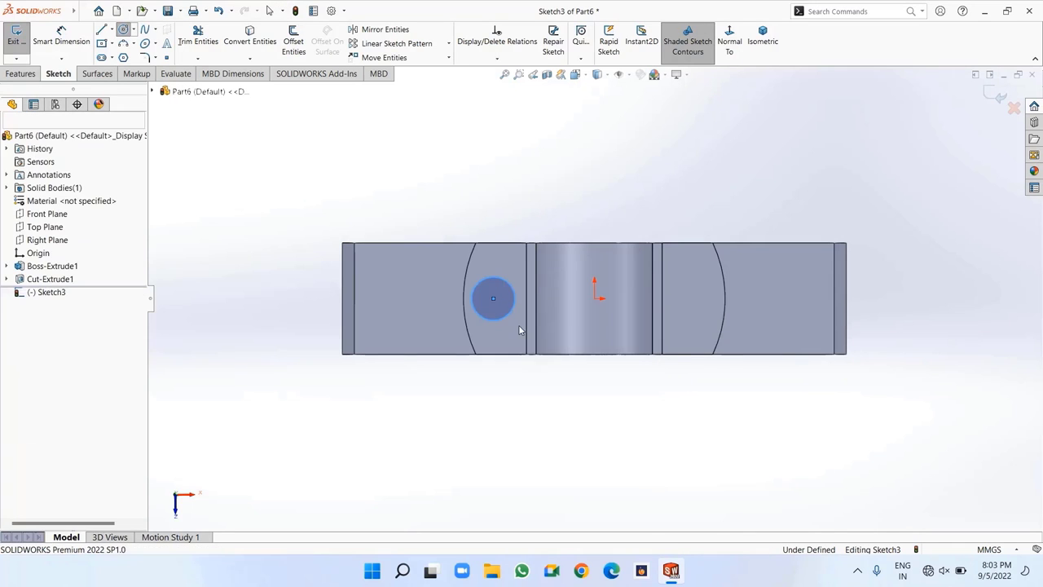
left_click(112, 30)
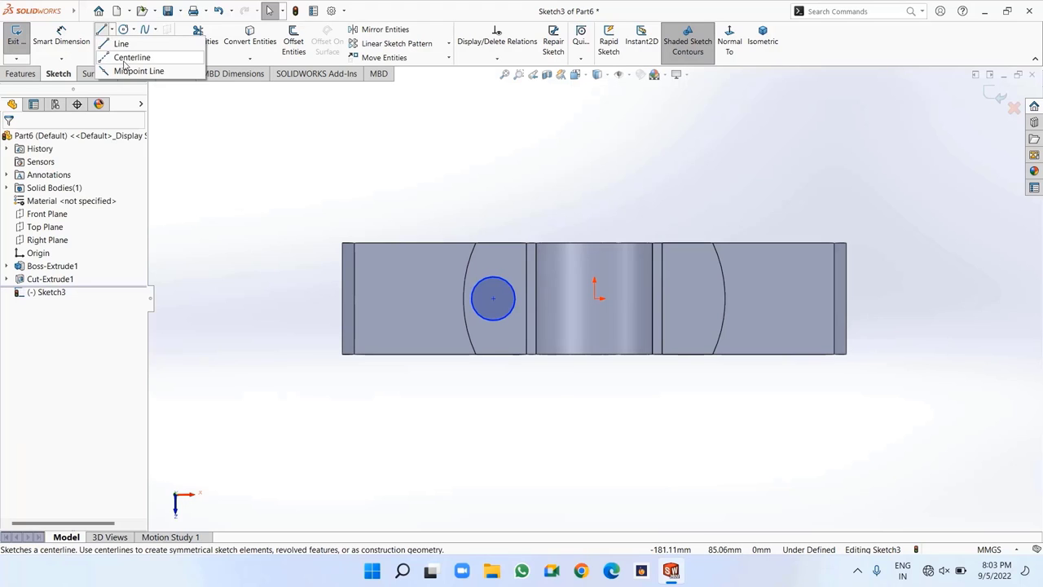
left_click(131, 56)
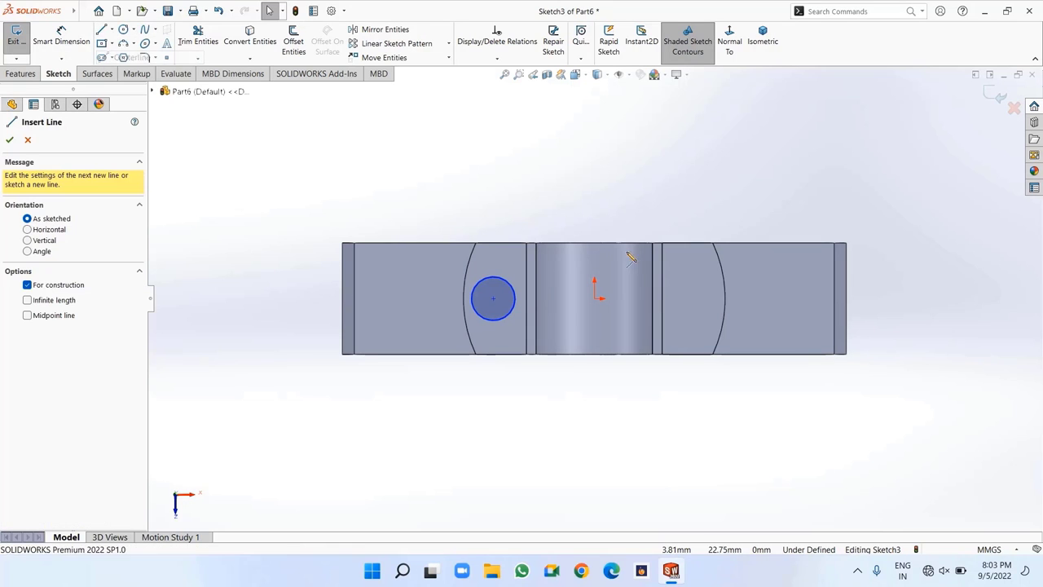
left_click(595, 299)
left_click(594, 153)
right_click(595, 154)
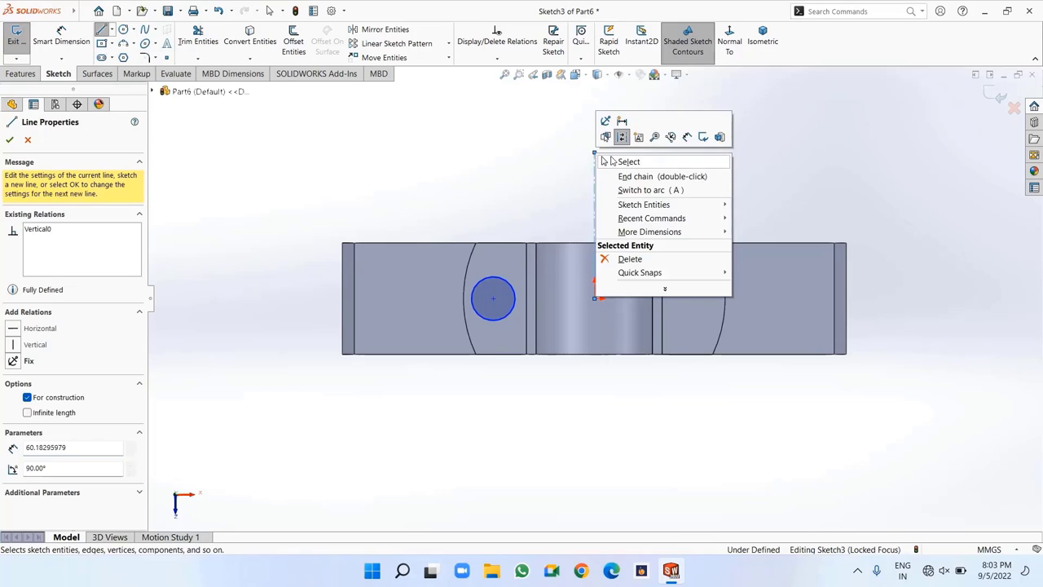
left_click(625, 162)
Dimension the circle's diameter to 14 mm
left_click(62, 36)
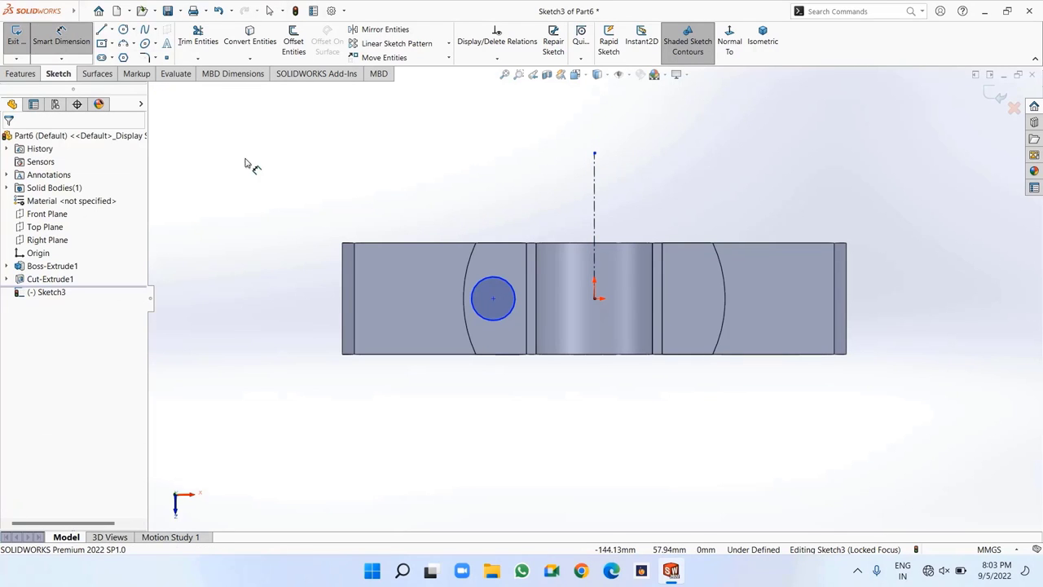
left_click(488, 277)
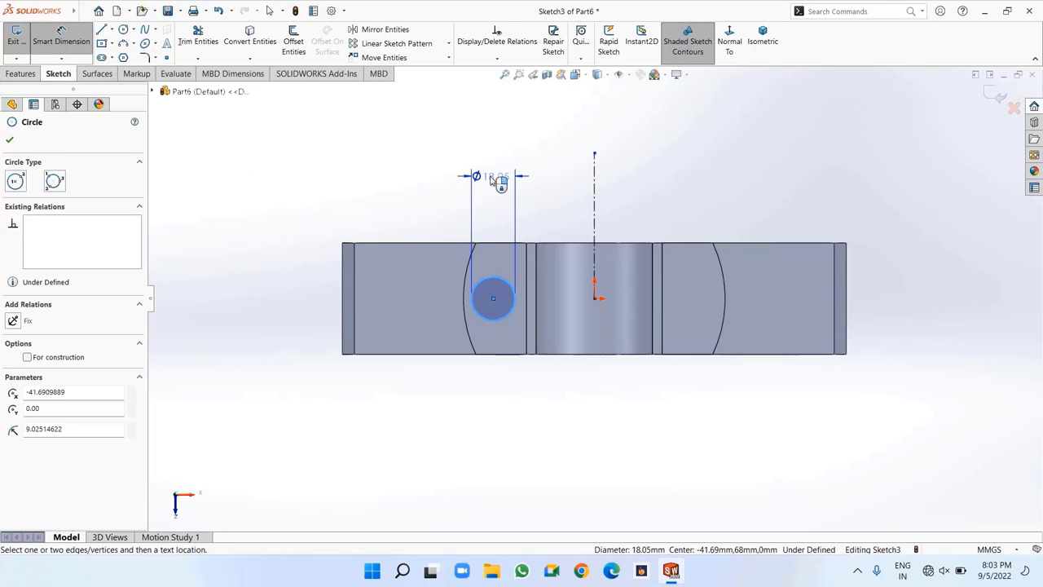
left_click(429, 179)
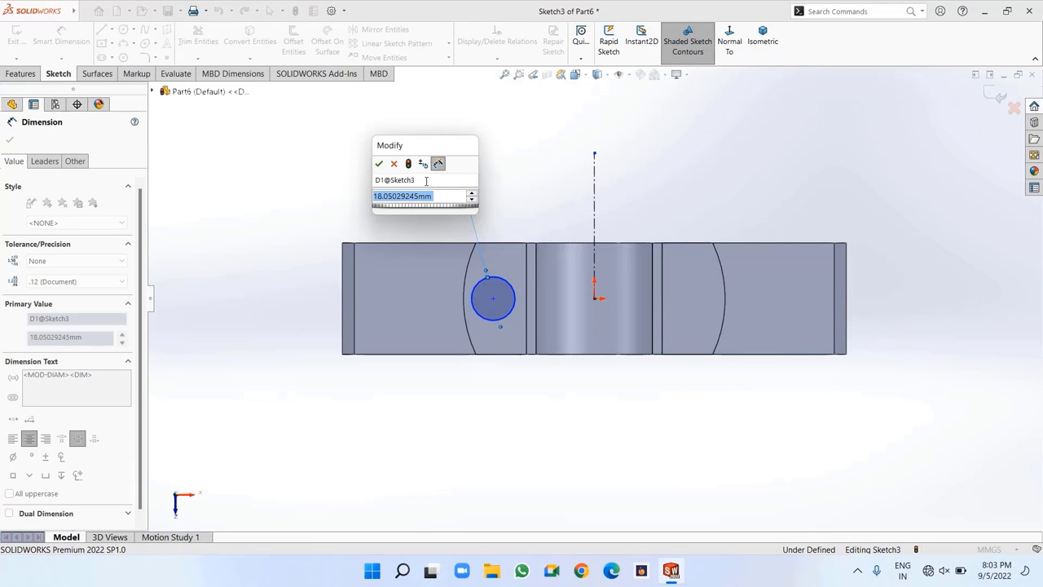
type("14")
key("Return")
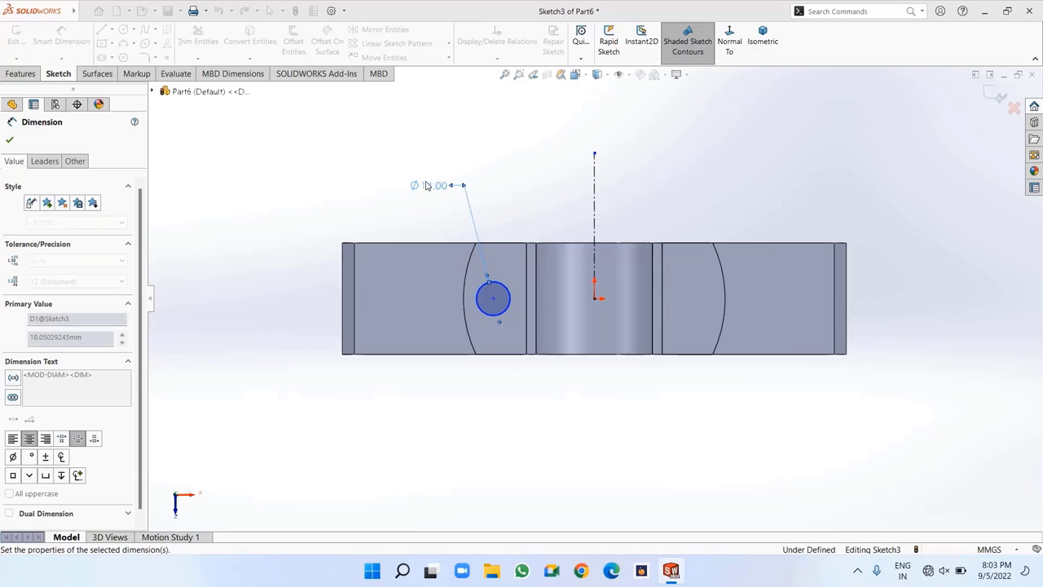
Place the circle 38 mm from the origin and mirror it across the centreline
left_click(493, 298)
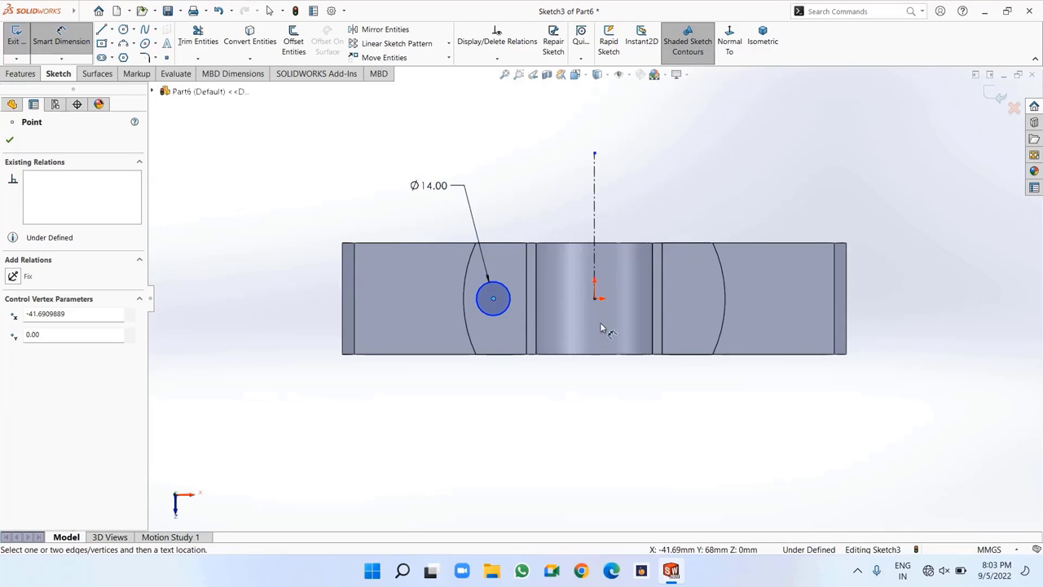
left_click(596, 299)
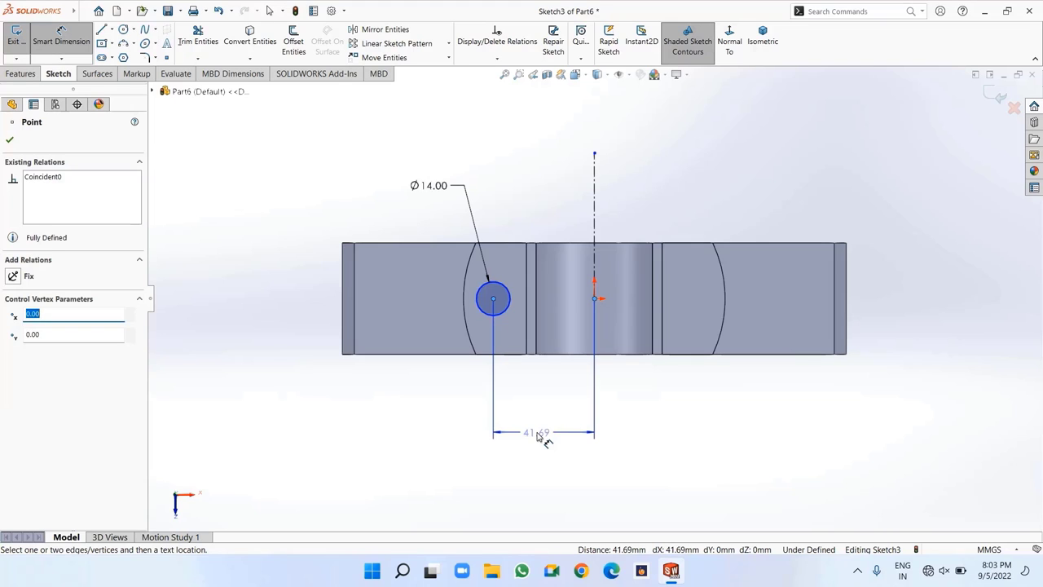
left_click(537, 436)
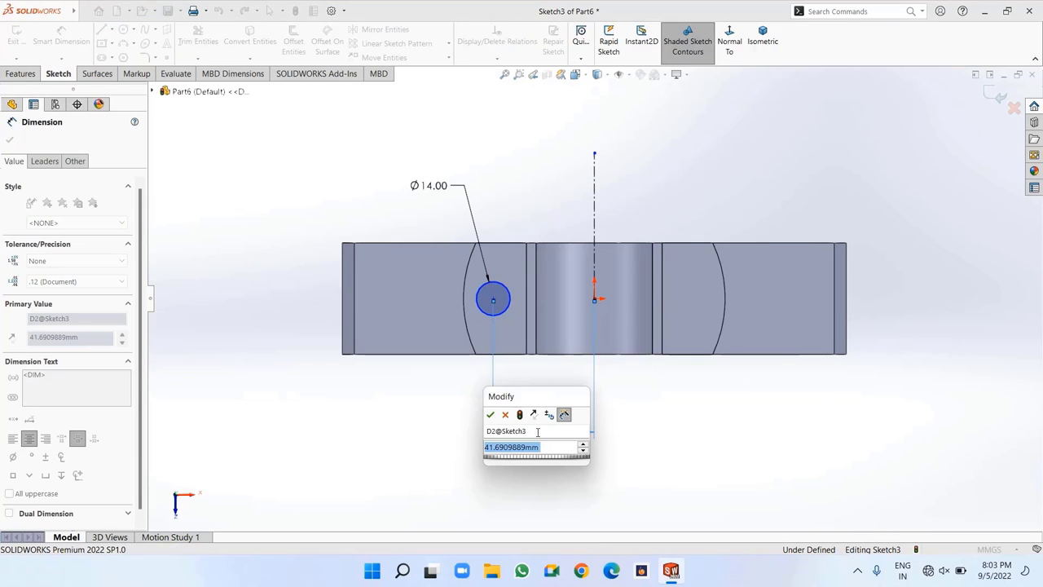
type("76")
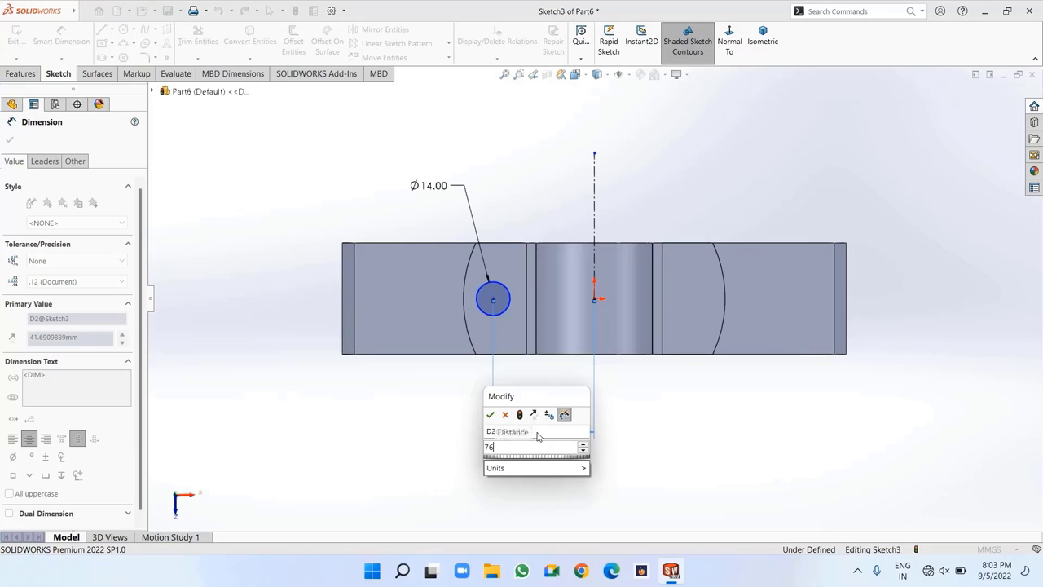
key("BackSpace")
key("BackSpace")
type("38")
key("Return")
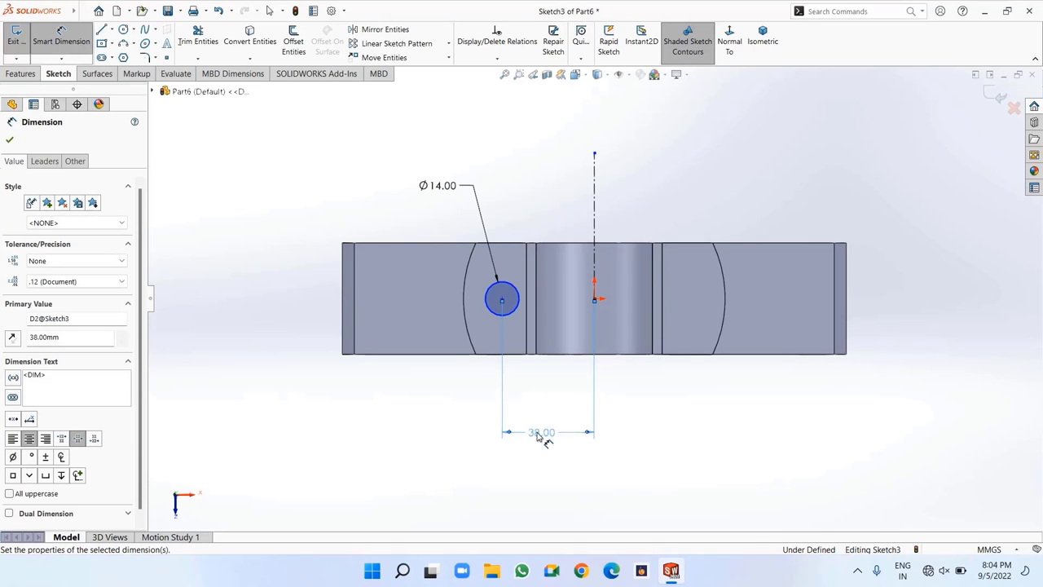
left_click(10, 141)
left_click_drag(723, 438, 377, 186)
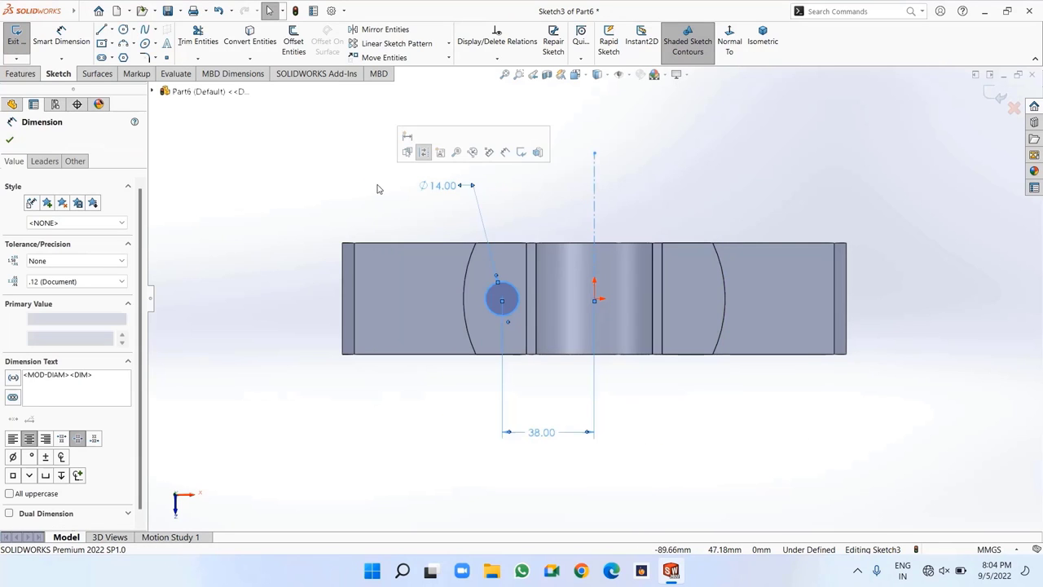
left_click(363, 31)
Extrude-cut the two Ø14 circles Through All to form the bolt holes
left_click(20, 73)
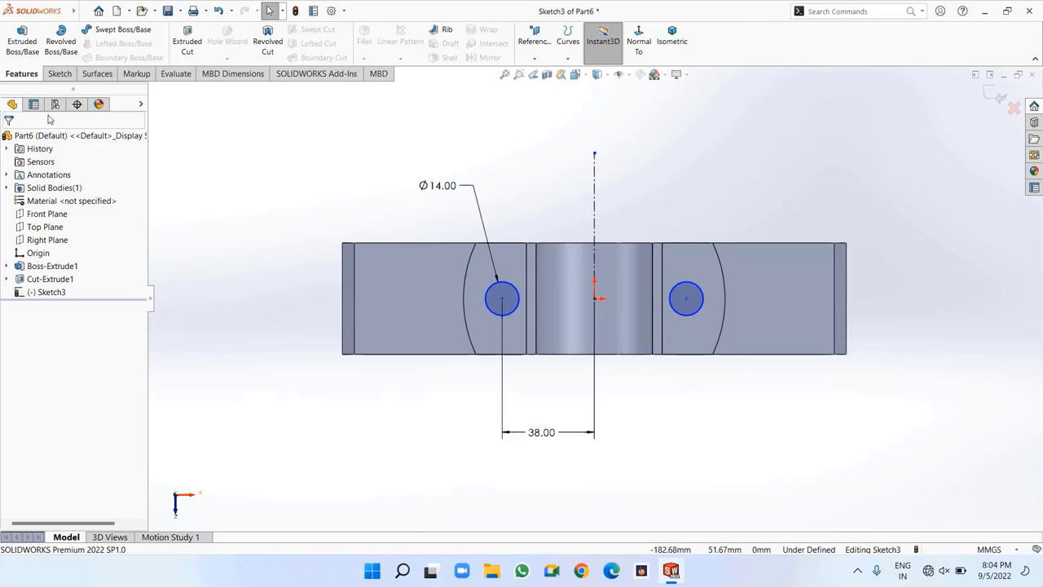
left_click(187, 41)
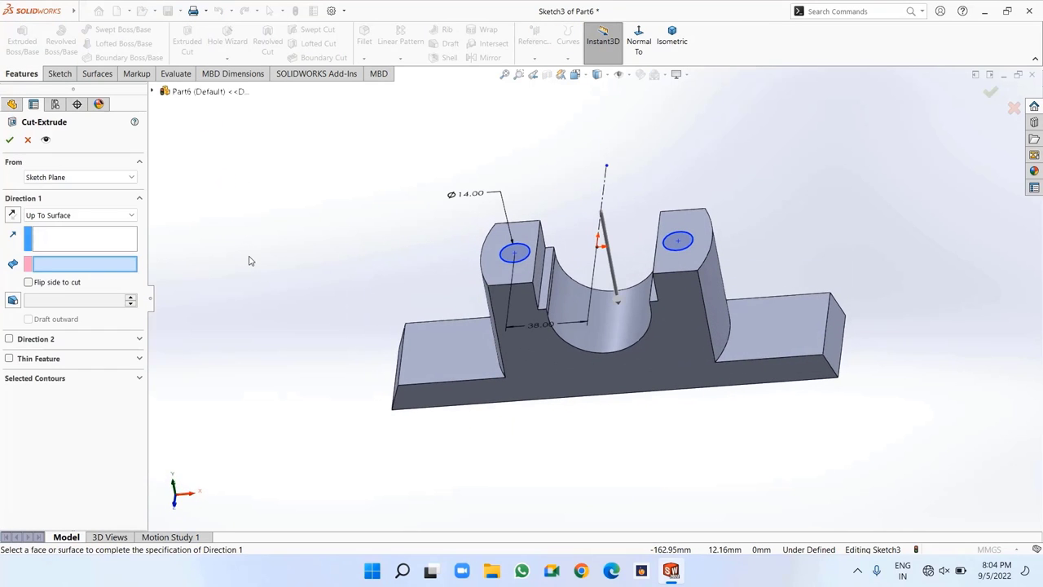
left_click(49, 215)
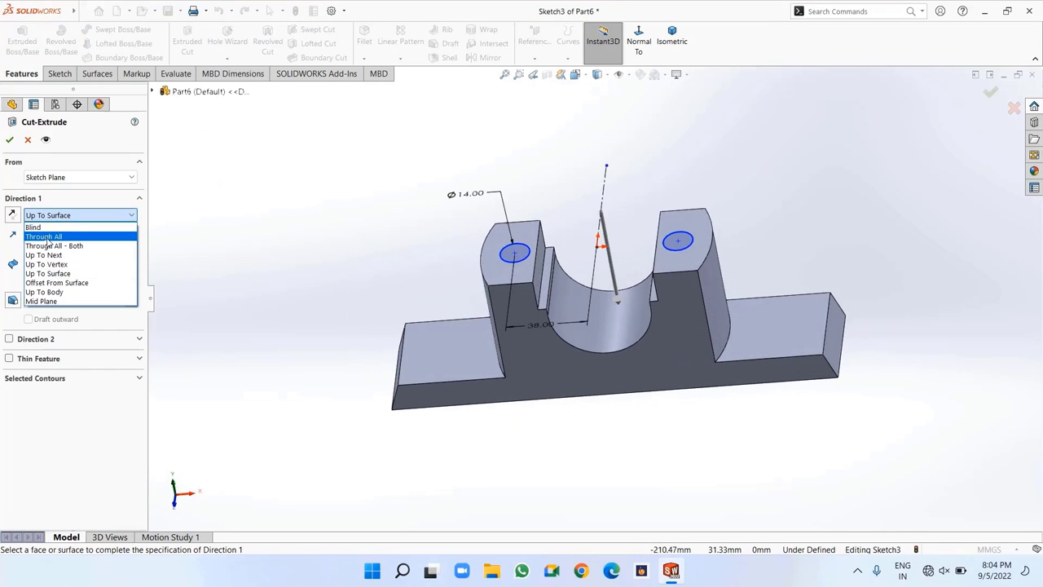
left_click(45, 236)
left_click(8, 142)
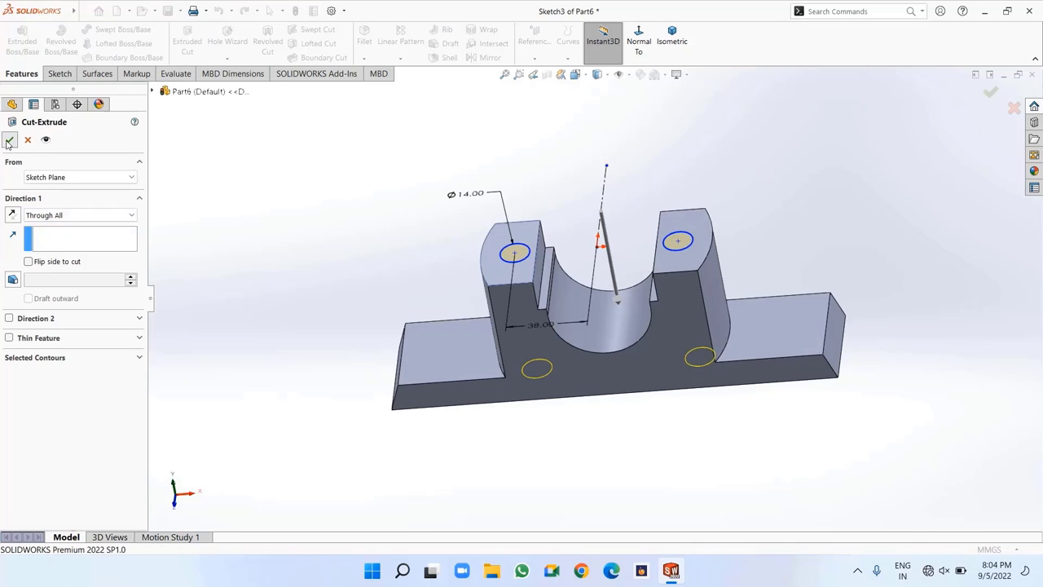
middle_click_drag(303, 266, 299, 380)
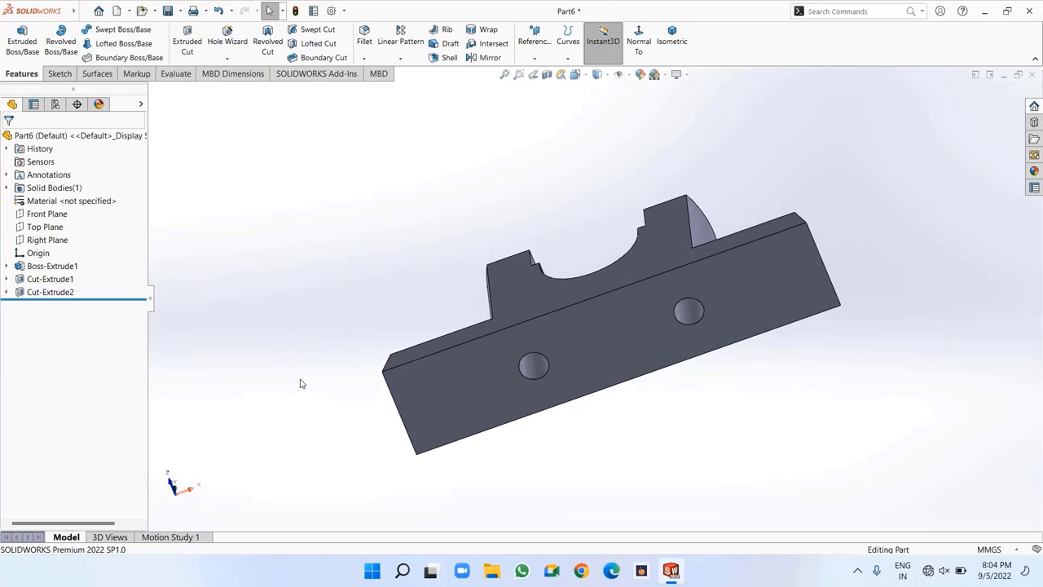
Start a sketch on the cap's bottom face with a vertical centerline rising from the origin
right_click(487, 396)
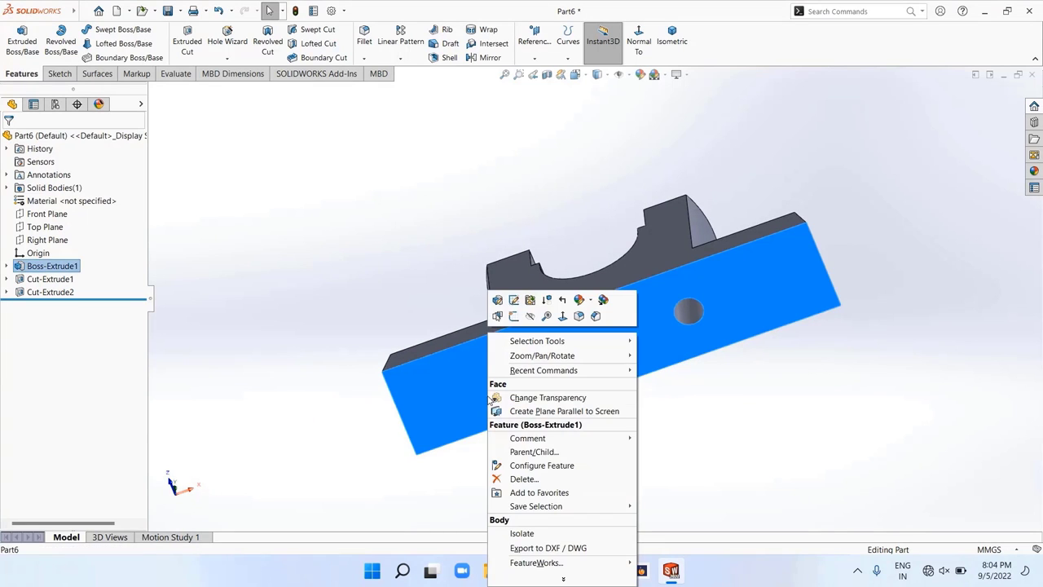
left_click(512, 318)
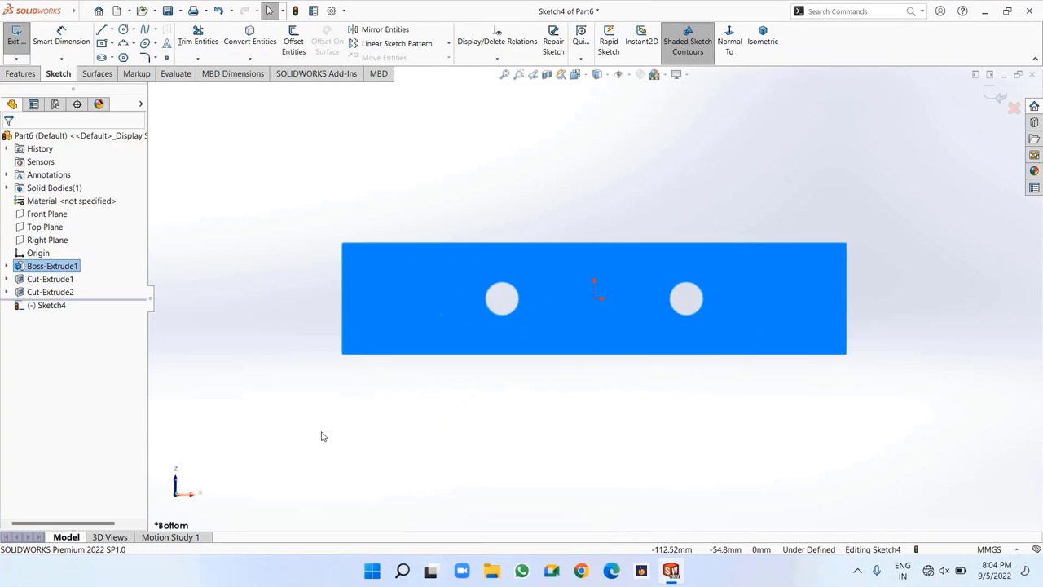
left_click(266, 249)
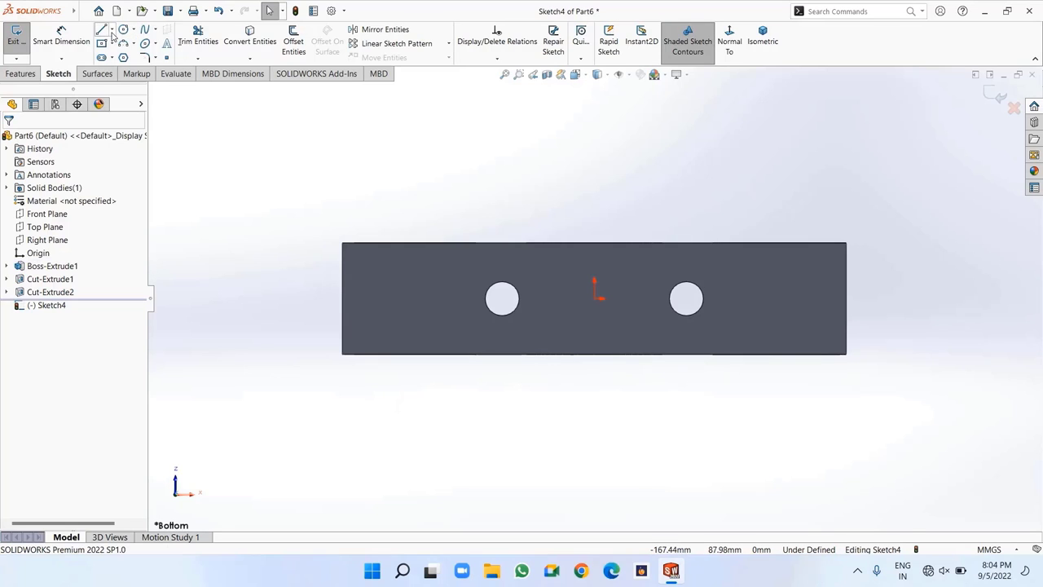
left_click(110, 30)
left_click(123, 56)
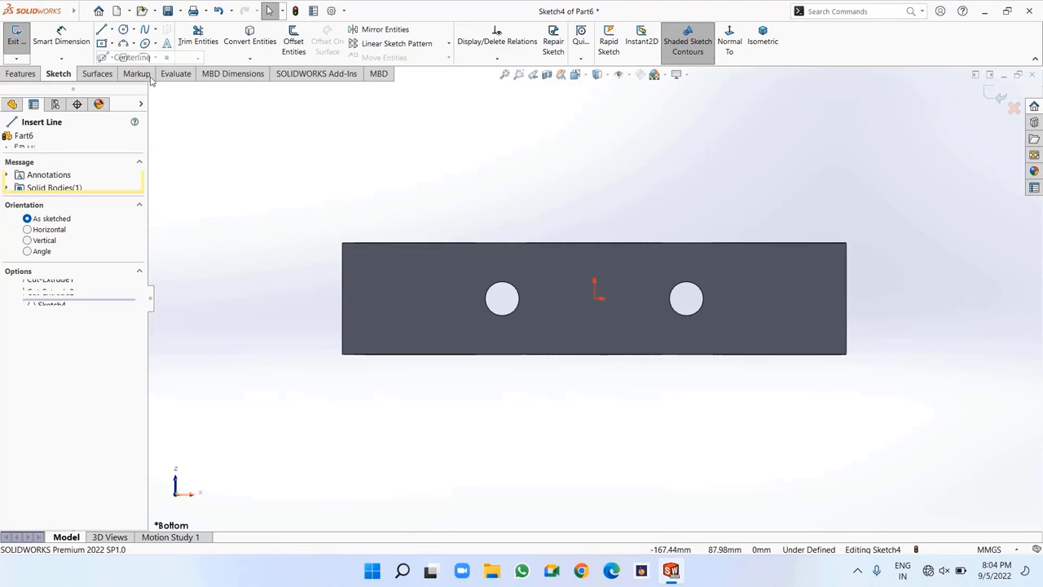
left_click(594, 297)
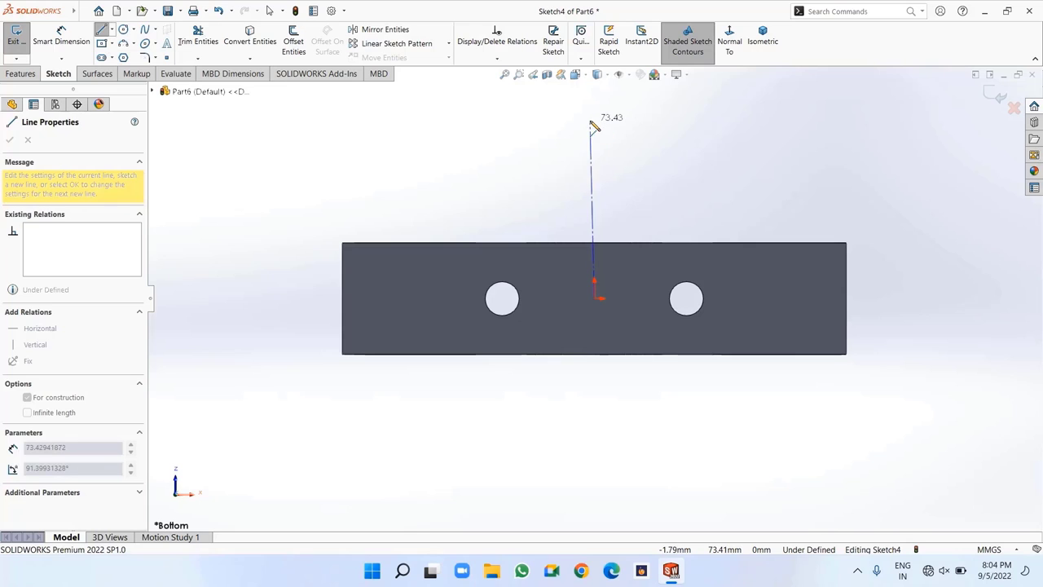
left_click(595, 122)
right_click(594, 123)
left_click(617, 129)
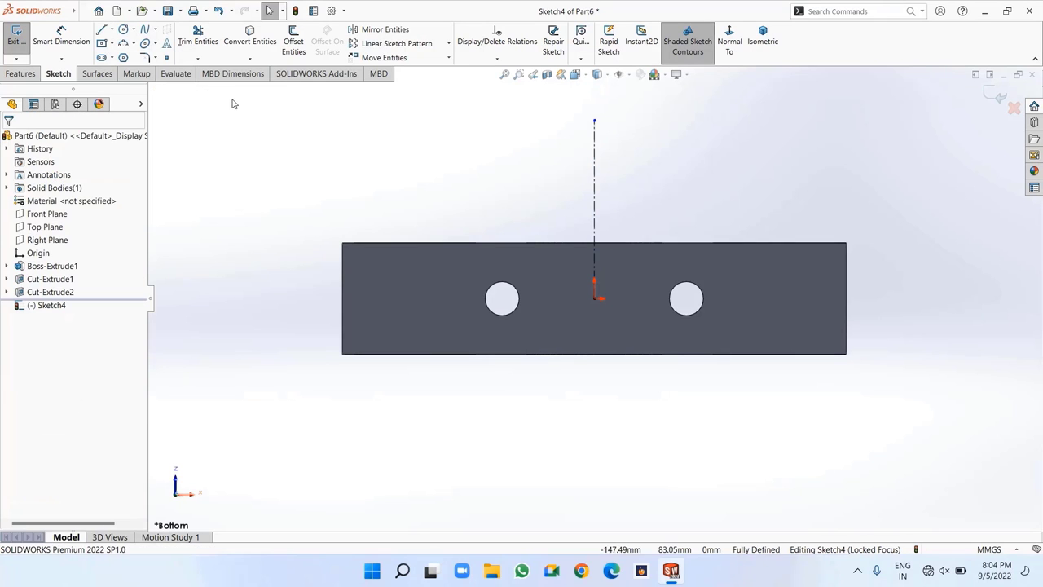
Draw a centre rectangle around the left bolt hole
left_click(112, 45)
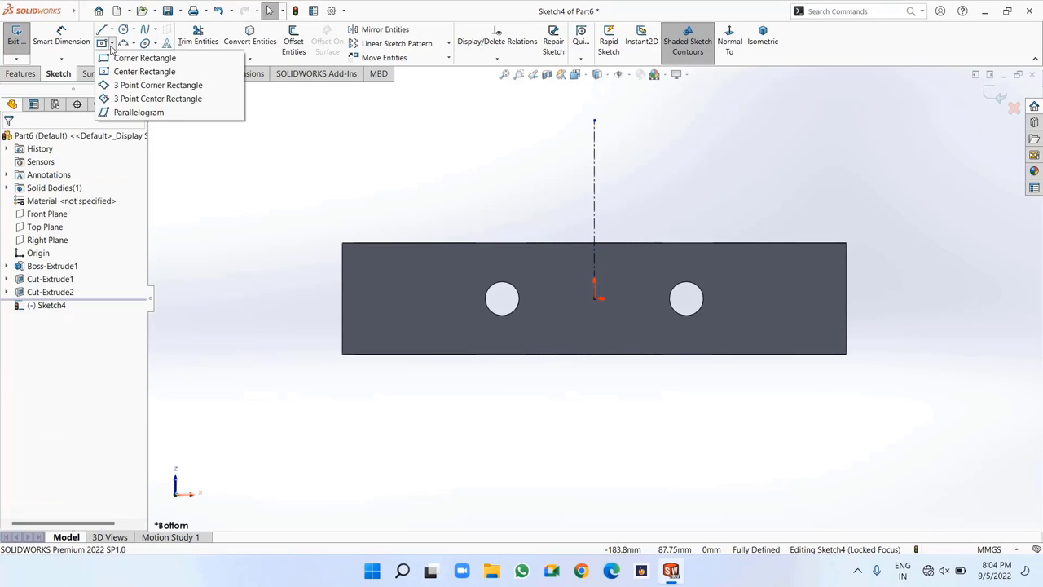
left_click(130, 72)
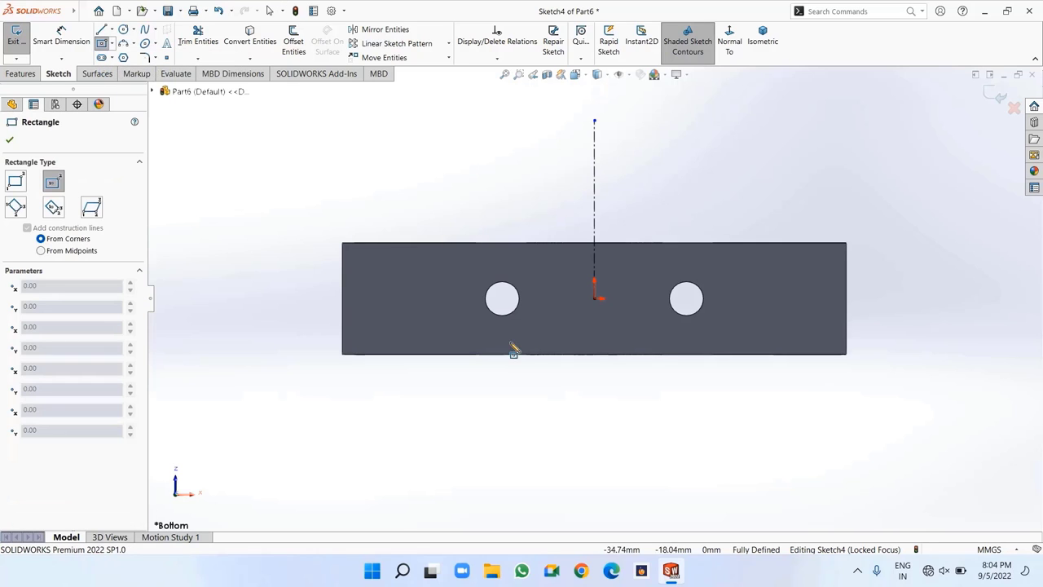
left_click(502, 299)
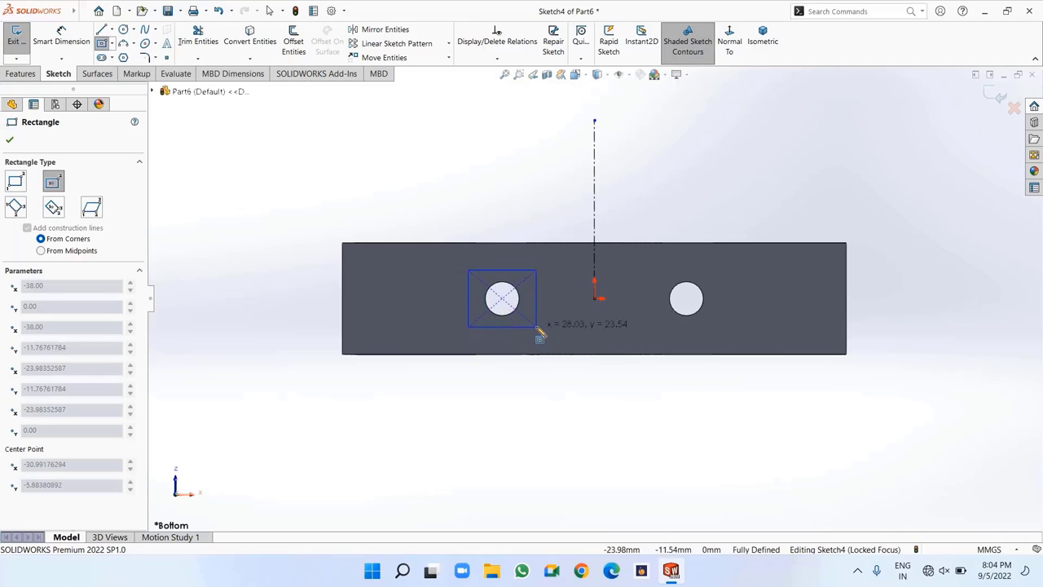
left_click(534, 332)
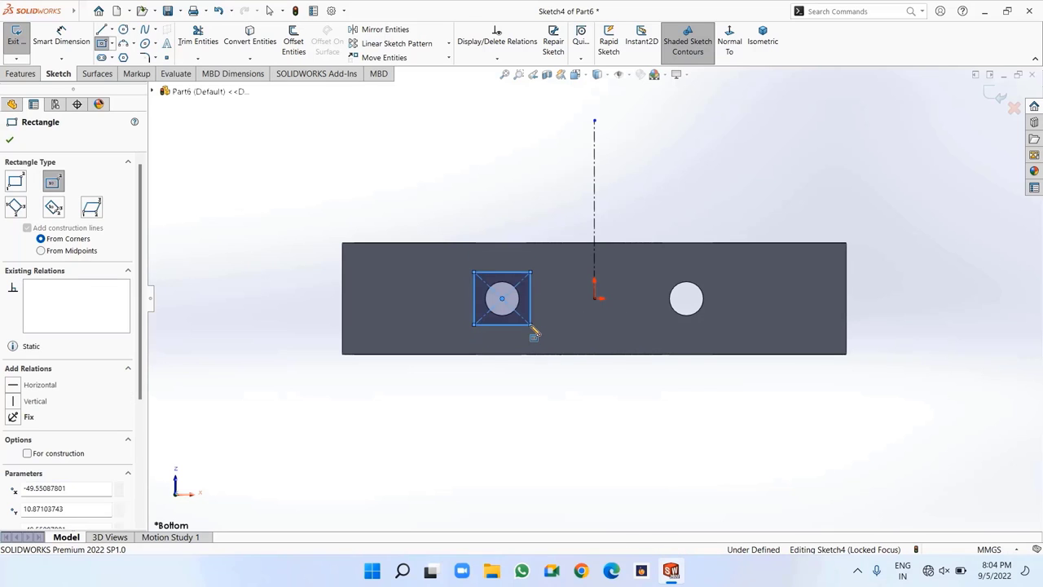
right_click(533, 330)
left_click(559, 333)
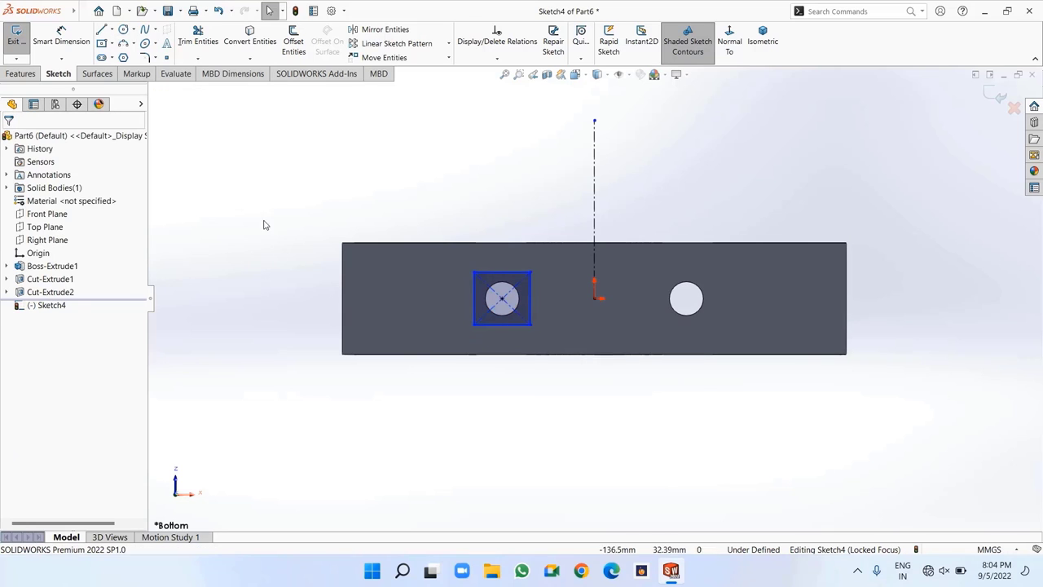
Dimension the rectangle to 26 × 26 mm
left_click(49, 45)
left_click(506, 273)
left_click(505, 191)
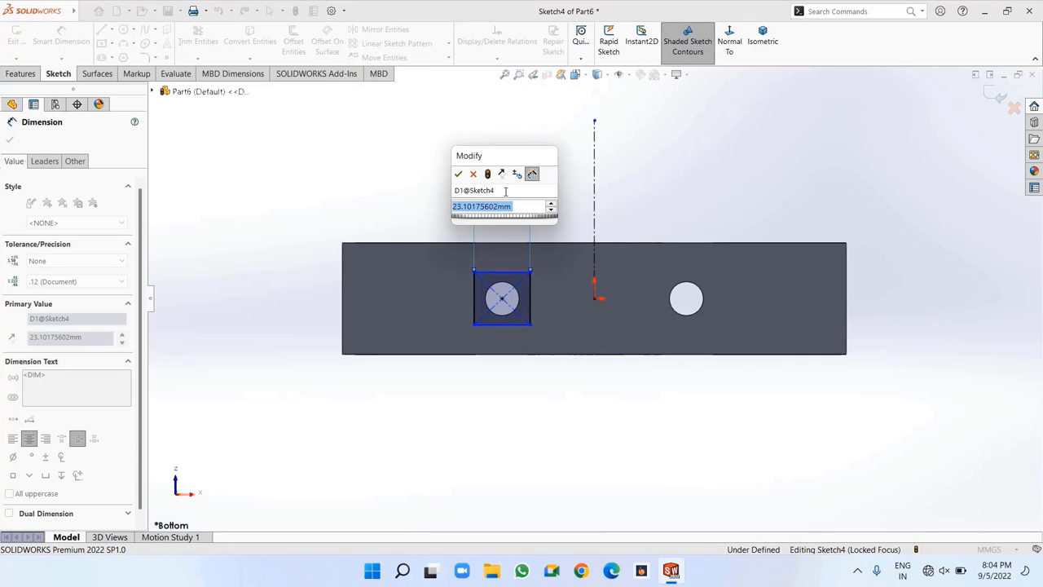
type("26")
key("Return")
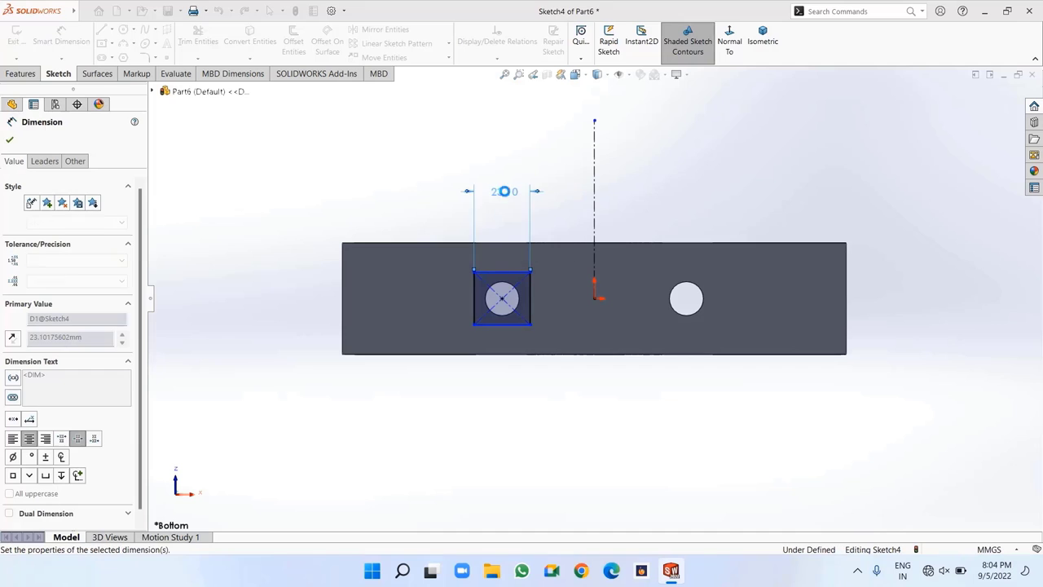
left_click(470, 298)
left_click(424, 295)
type("26")
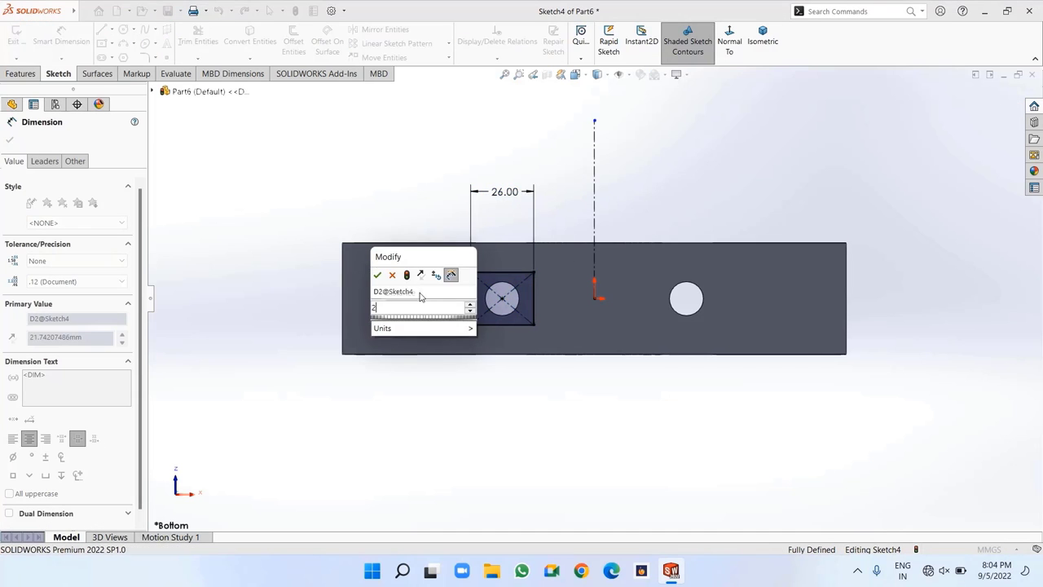
key("Return")
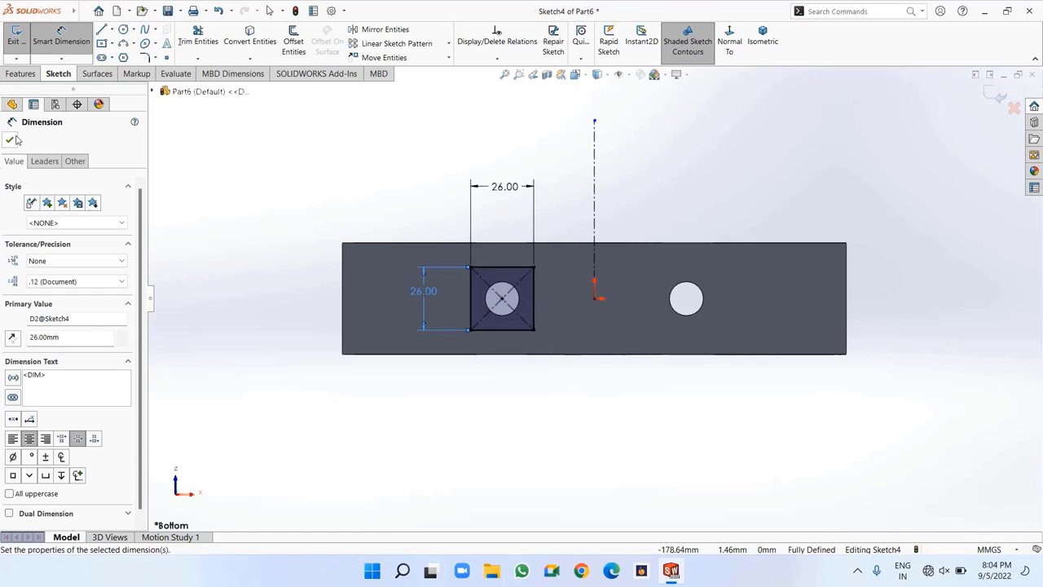
left_click(9, 139)
key("Escape")
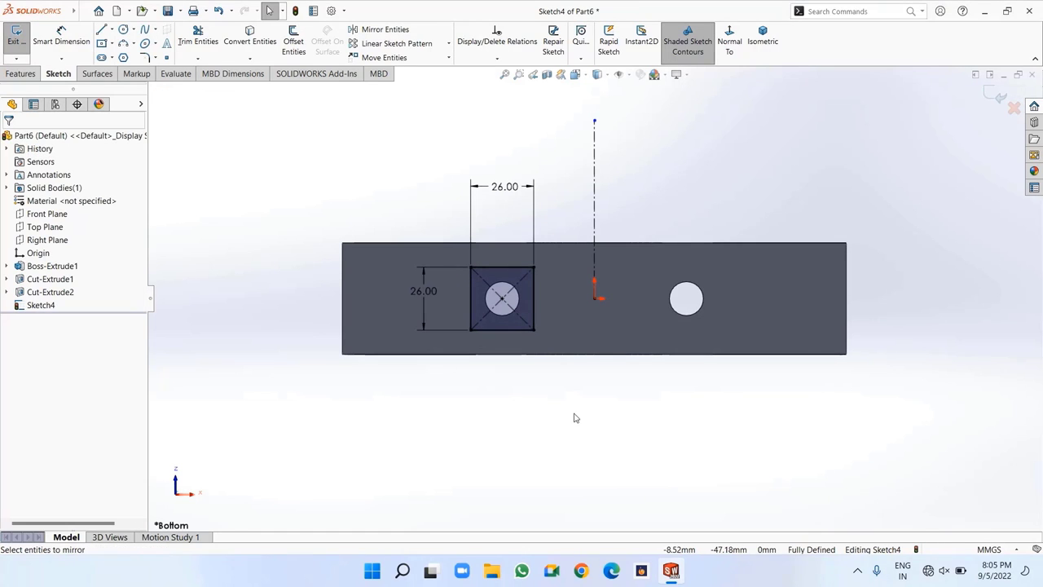
Mirror the 26 mm square about the vertical centerline onto the right bolt hole
left_click_drag(574, 418, 425, 207)
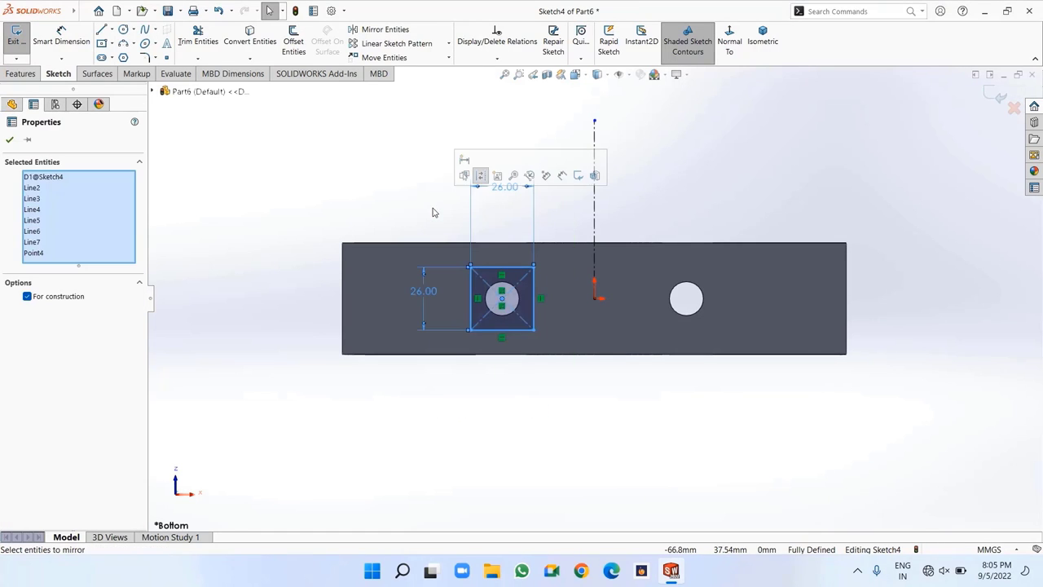
left_click(402, 29)
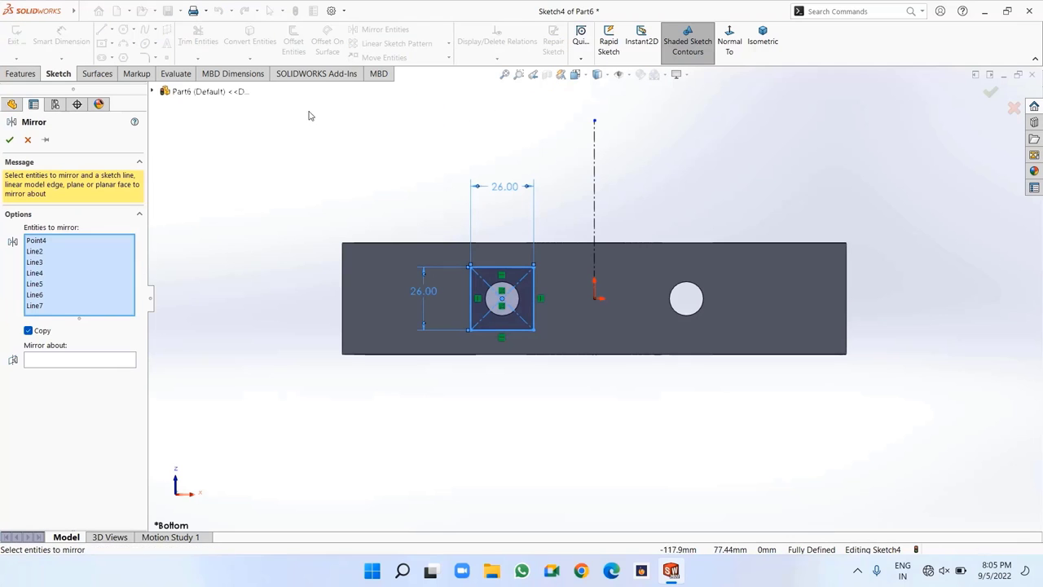
left_click(60, 361)
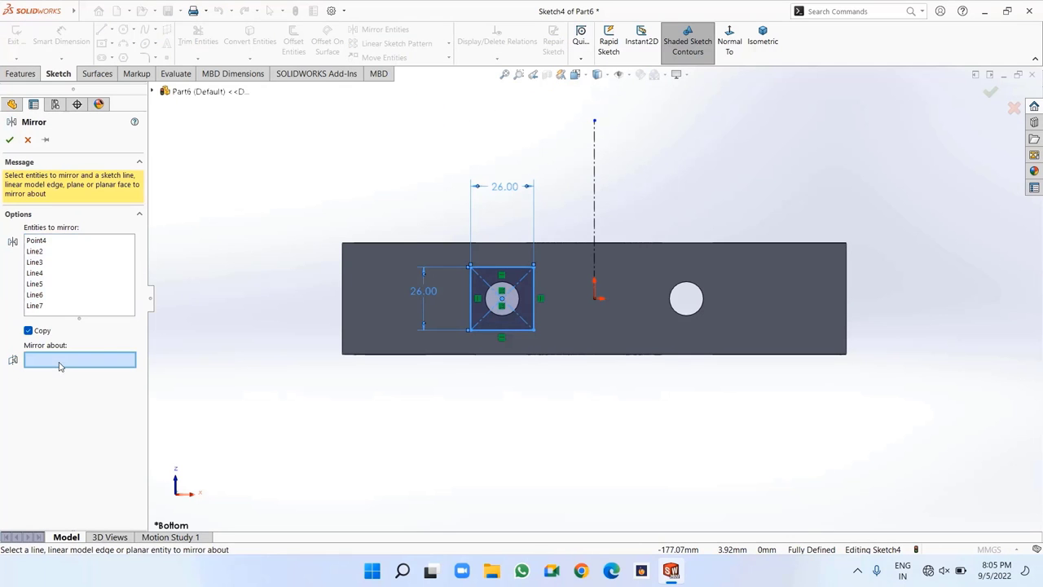
left_click(594, 189)
left_click(8, 139)
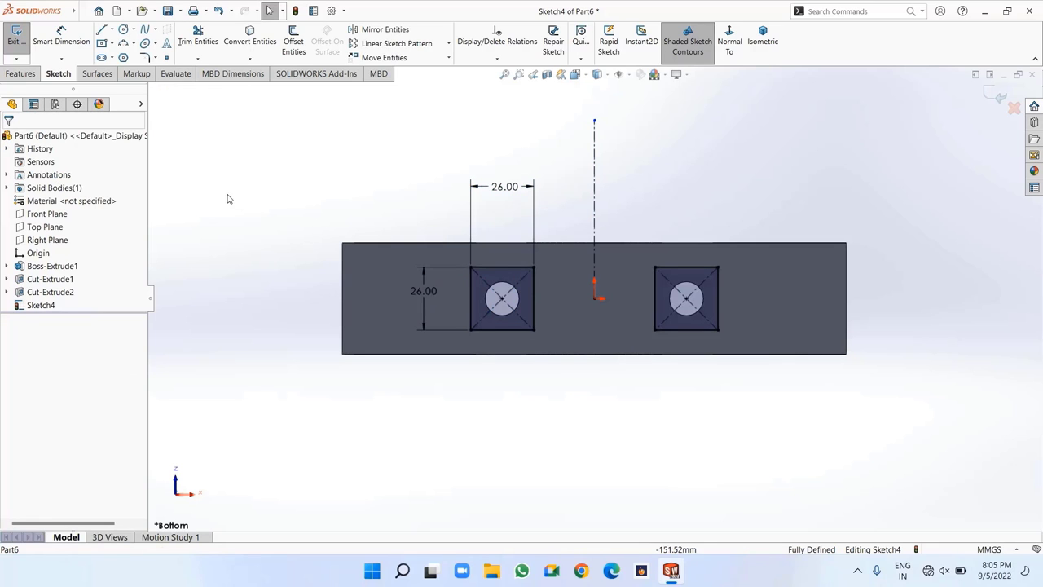
Cut both 26 × 26 squares 10 mm deep (Blind) as counterbores
left_click(22, 75)
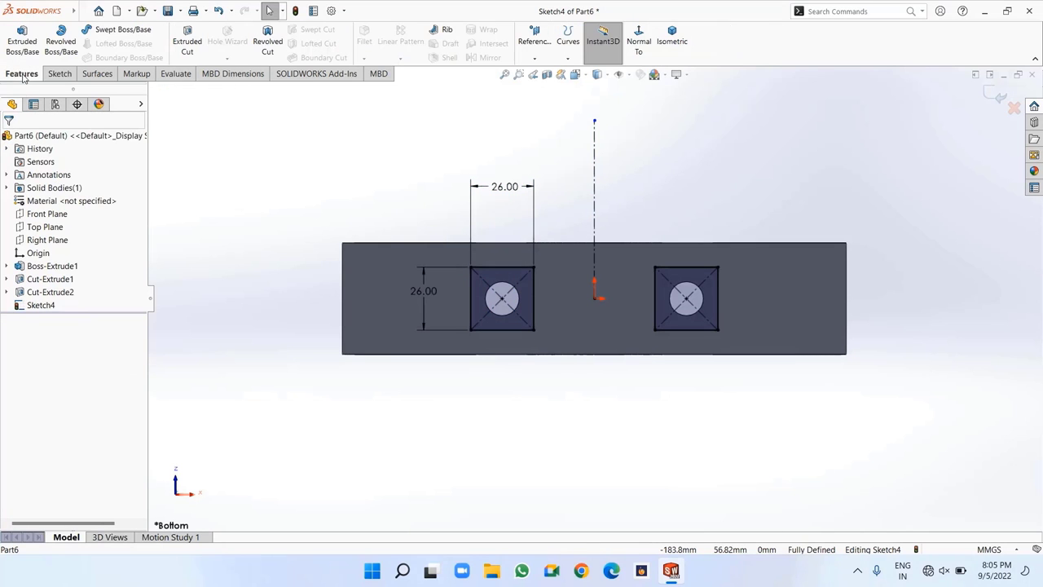
left_click(187, 41)
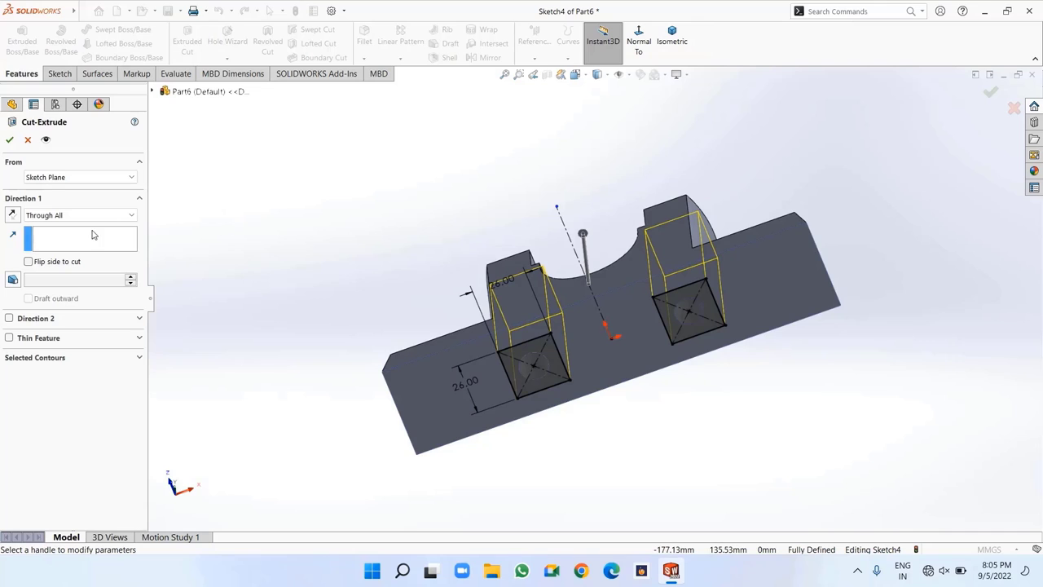
left_click(79, 216)
left_click(76, 227)
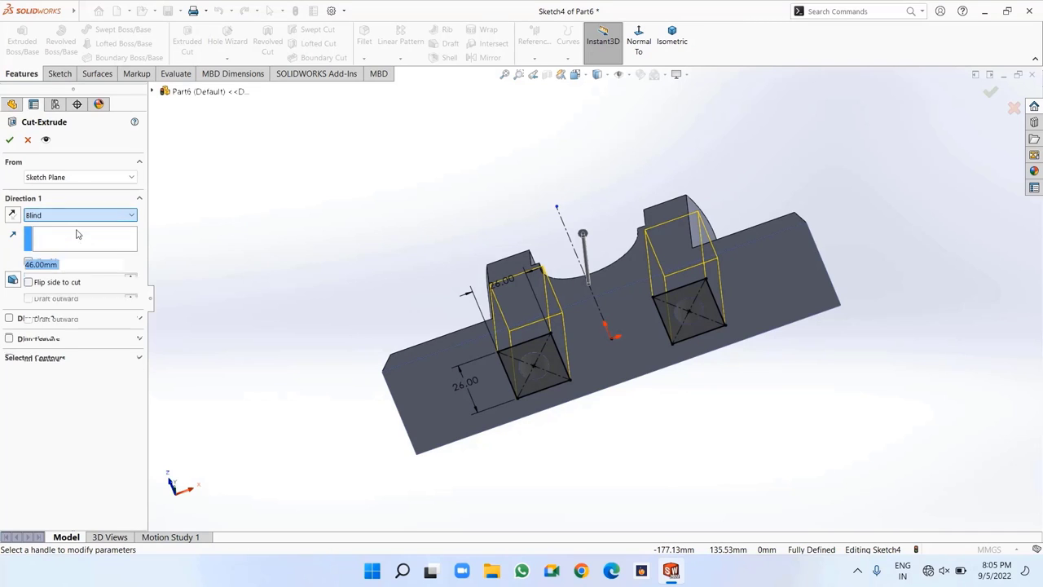
type("10")
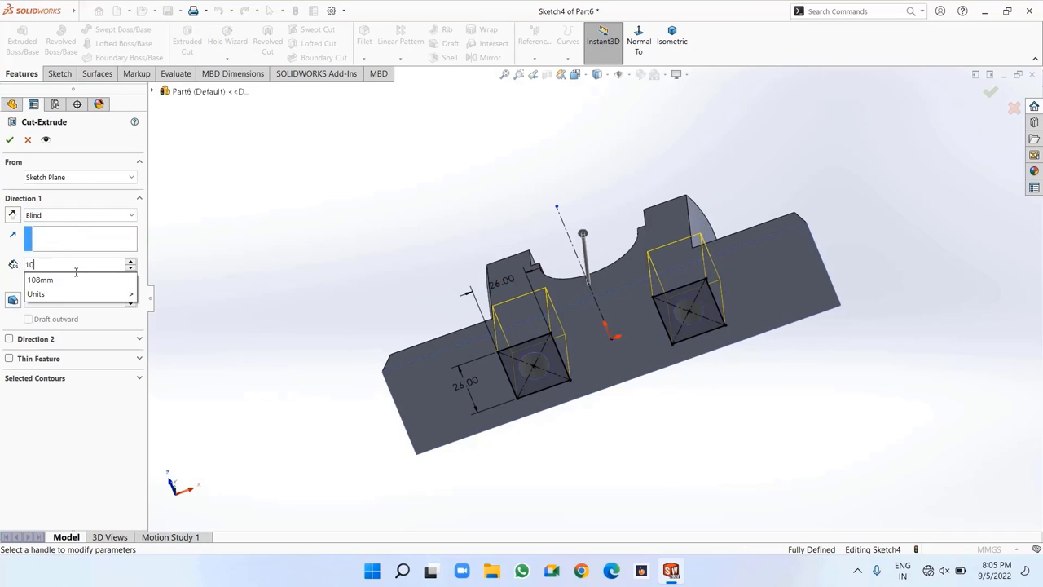
key("Return")
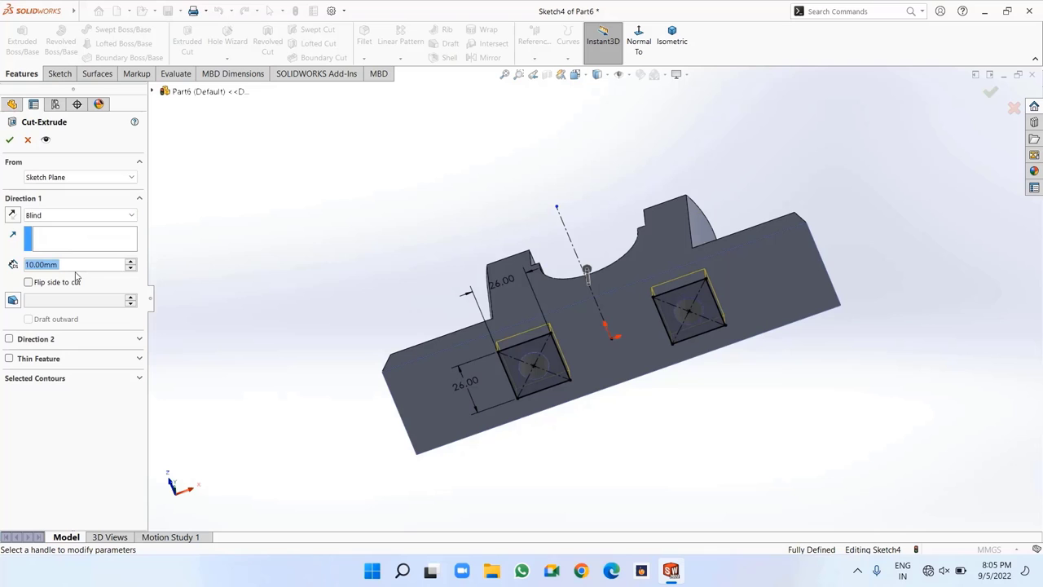
left_click(9, 141)
middle_click_drag(300, 419, 272, 298)
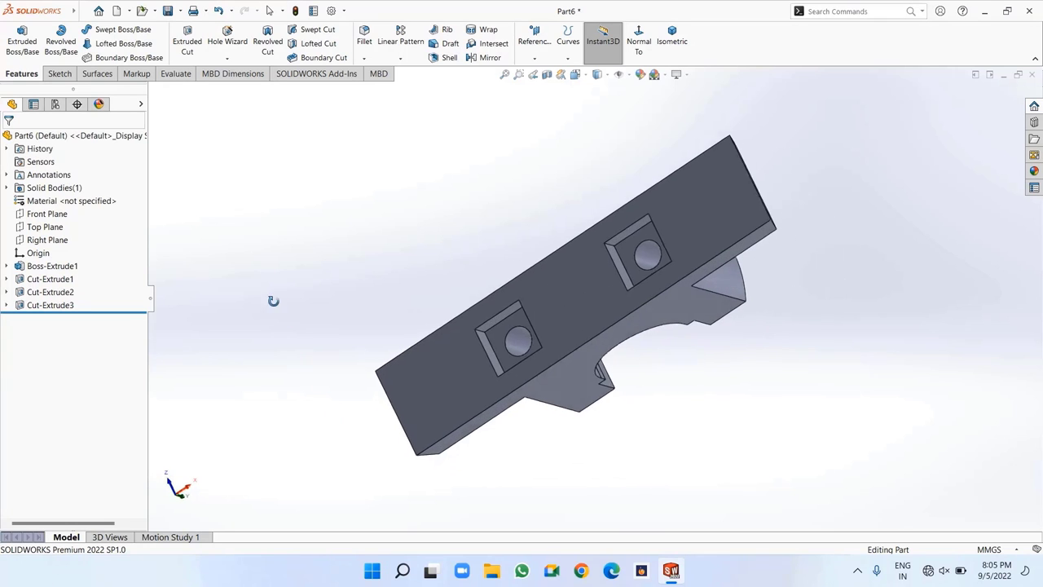
Sketch a straight slot at the left end of the cap's flat underside
right_click(440, 383)
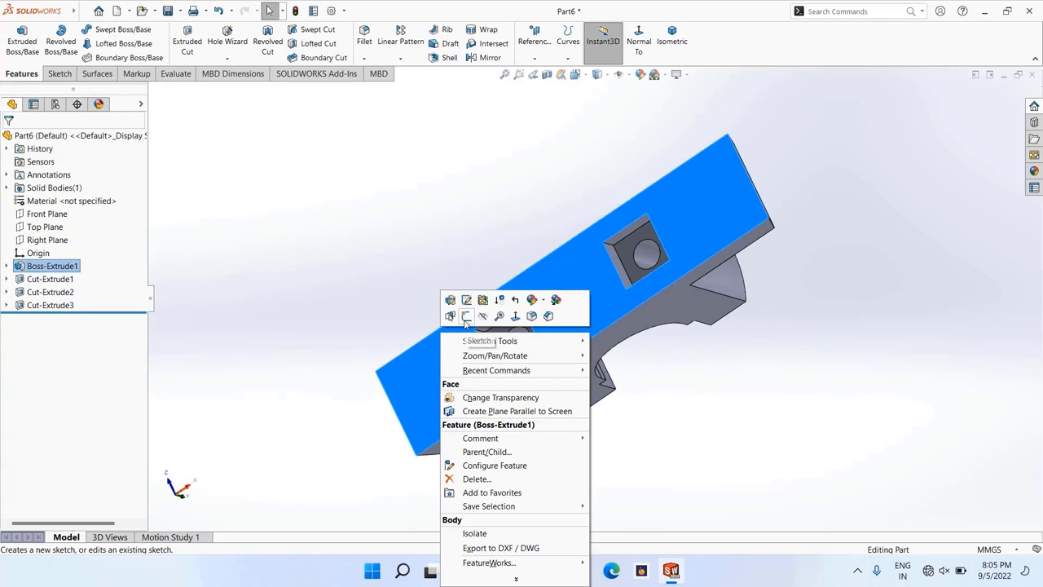
left_click(466, 315)
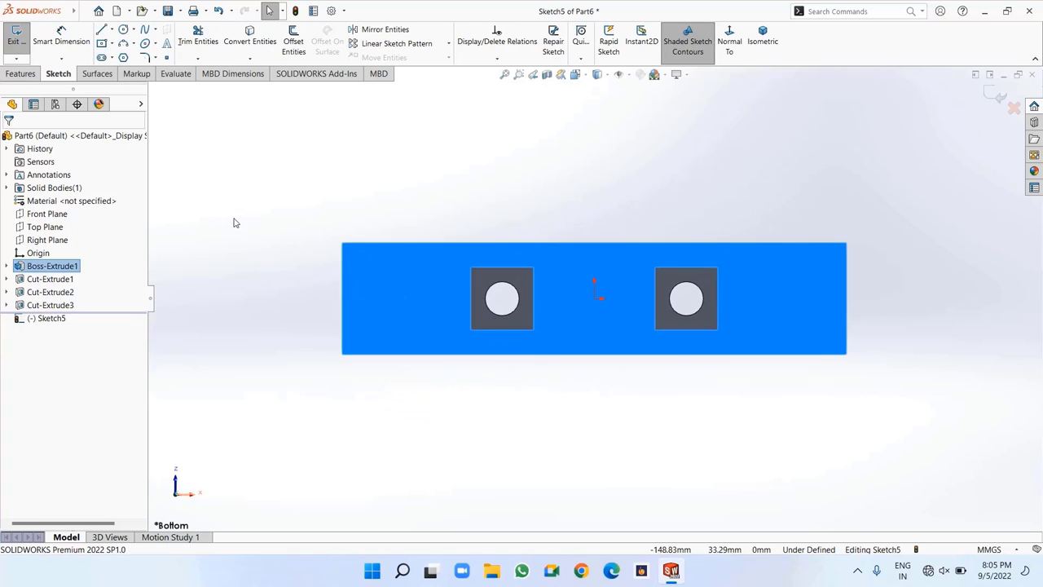
left_click(227, 165)
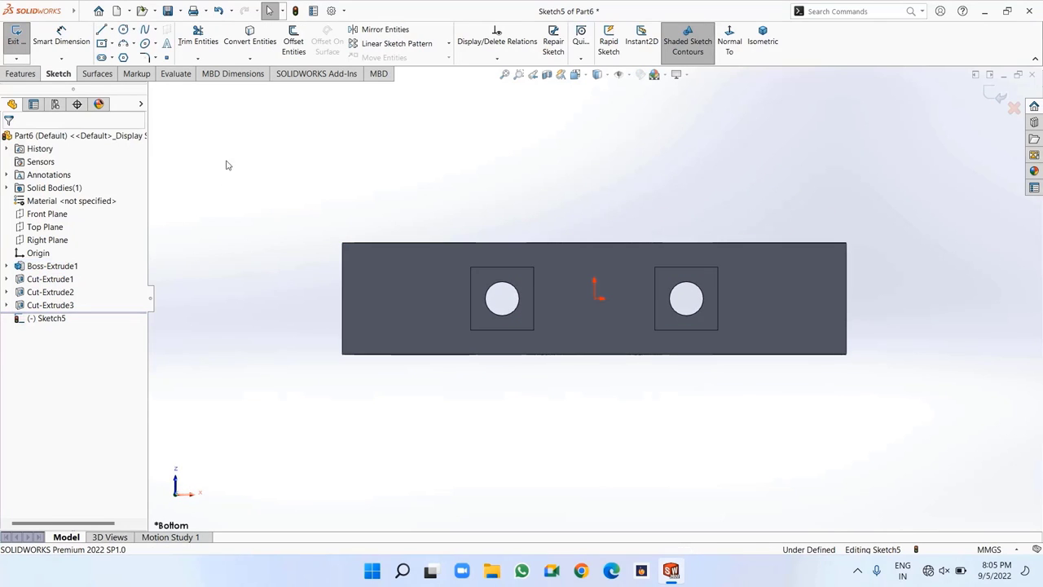
left_click(101, 58)
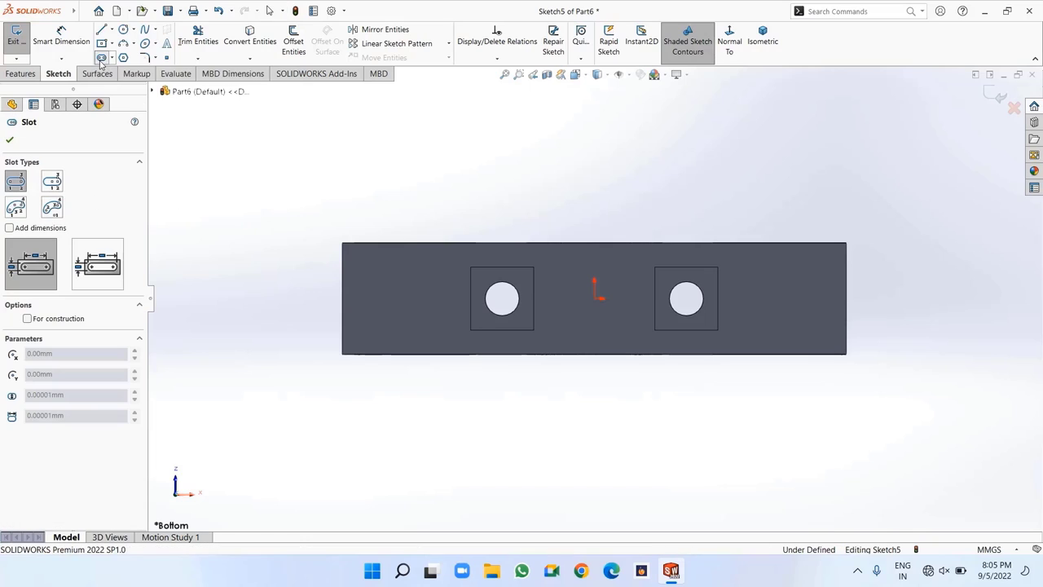
left_click(366, 298)
left_click(416, 298)
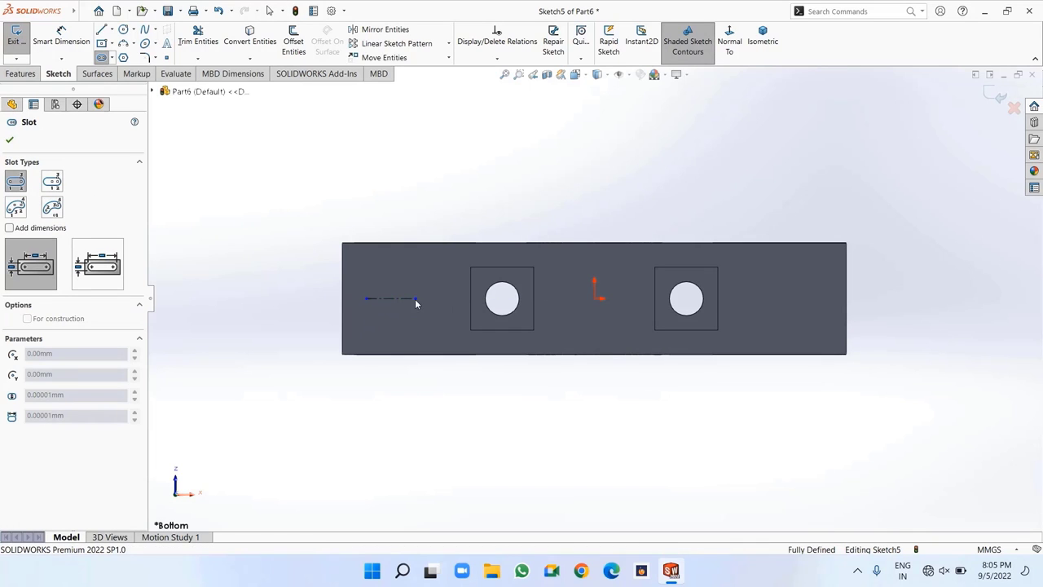
left_click(418, 314)
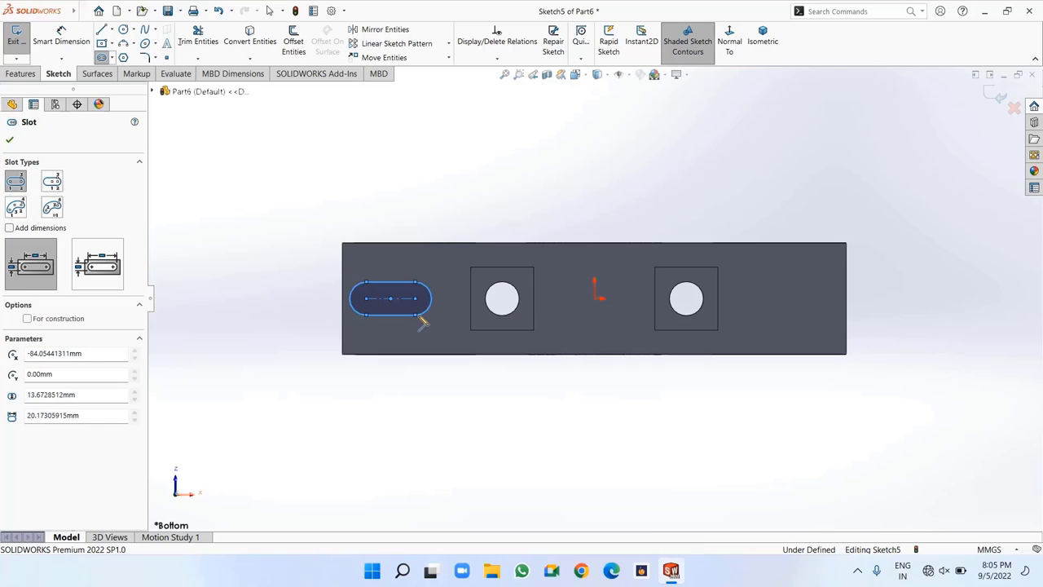
right_click(418, 314)
left_click(439, 323)
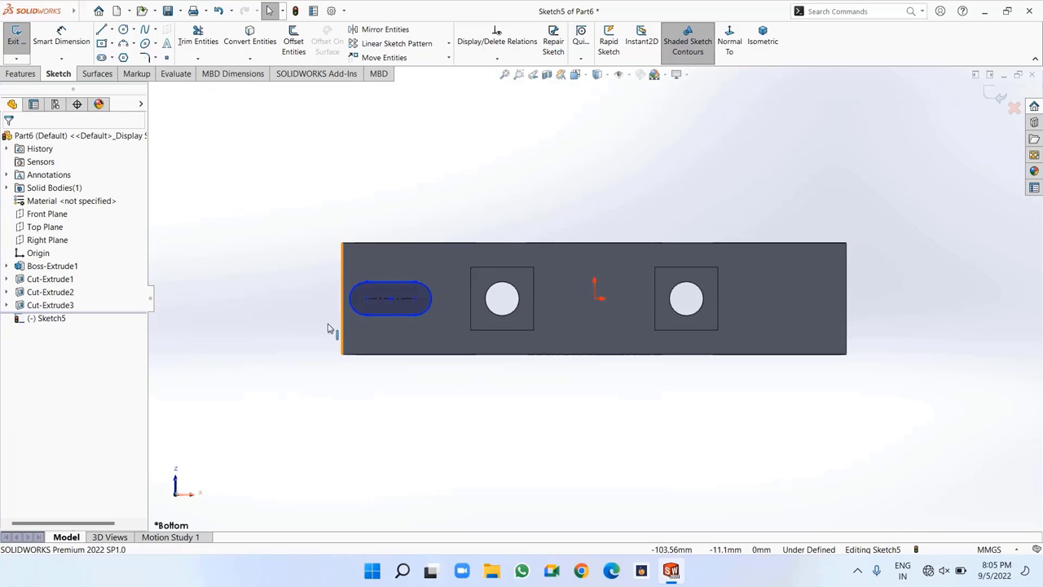
Dimension the slot to 20 mm long and 12 mm wide
left_click(57, 44)
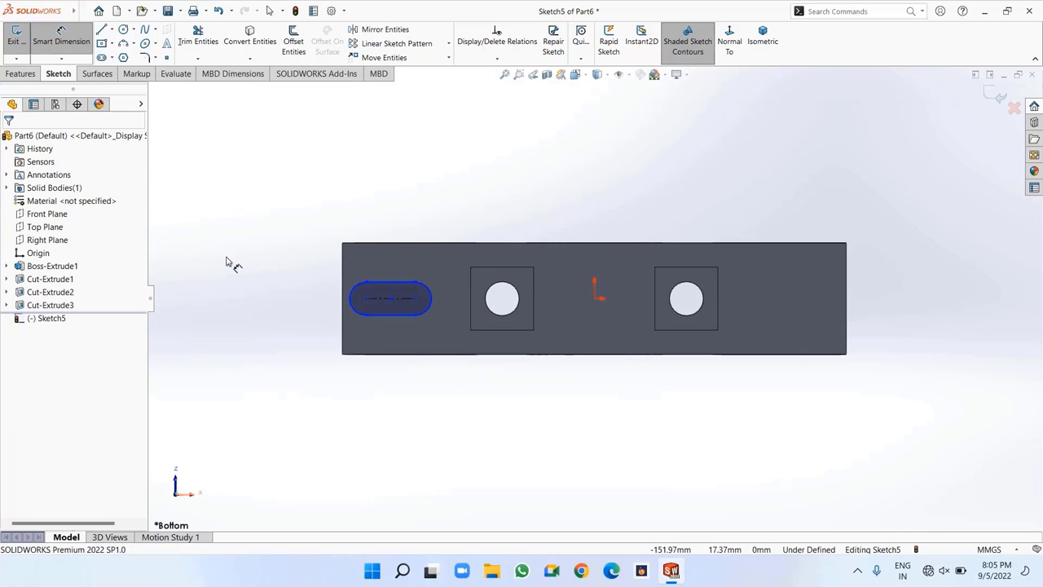
left_click(351, 303)
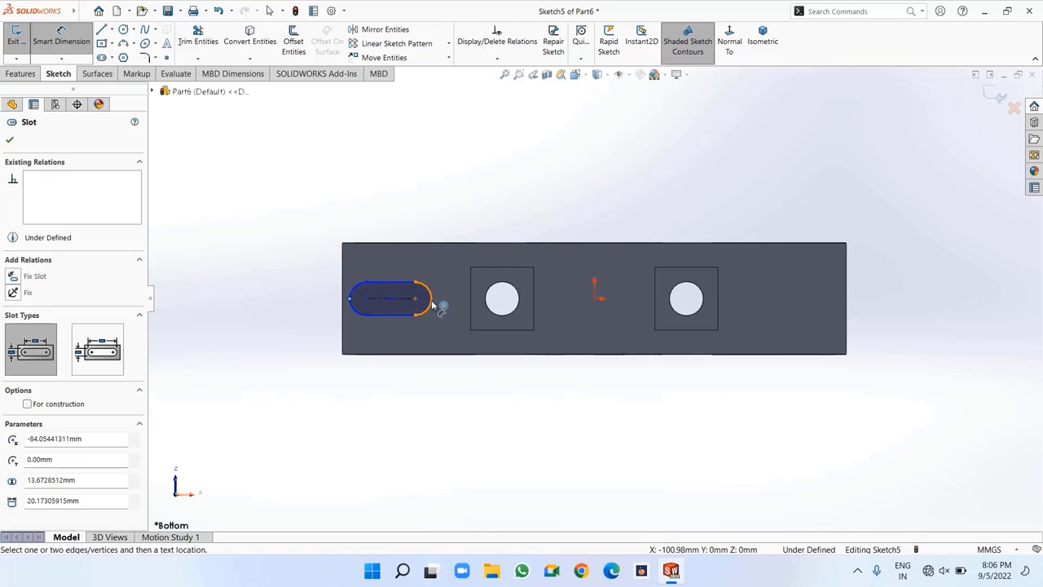
left_click(432, 302)
left_click(396, 203)
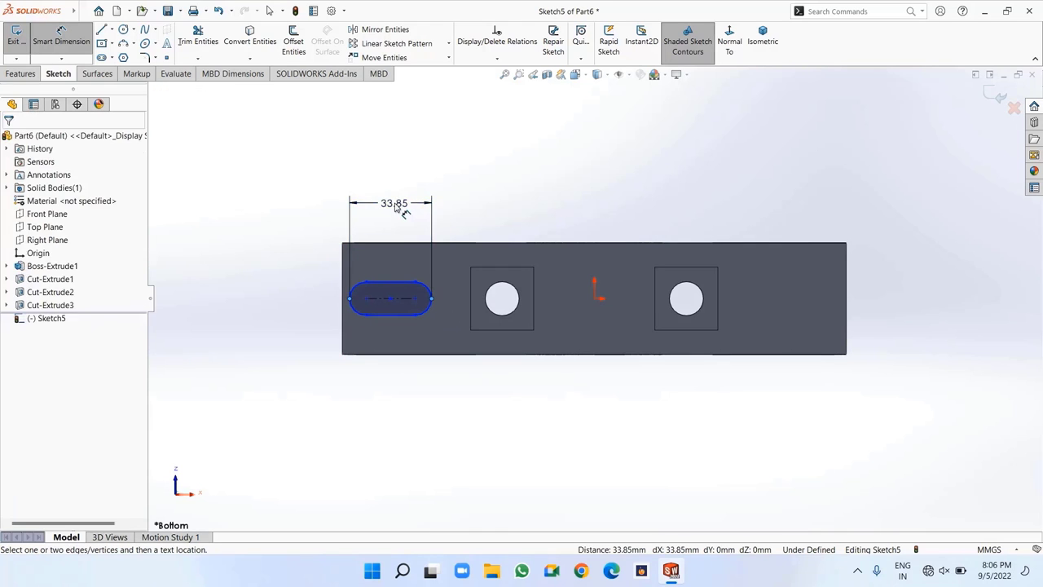
type("20")
key("Return")
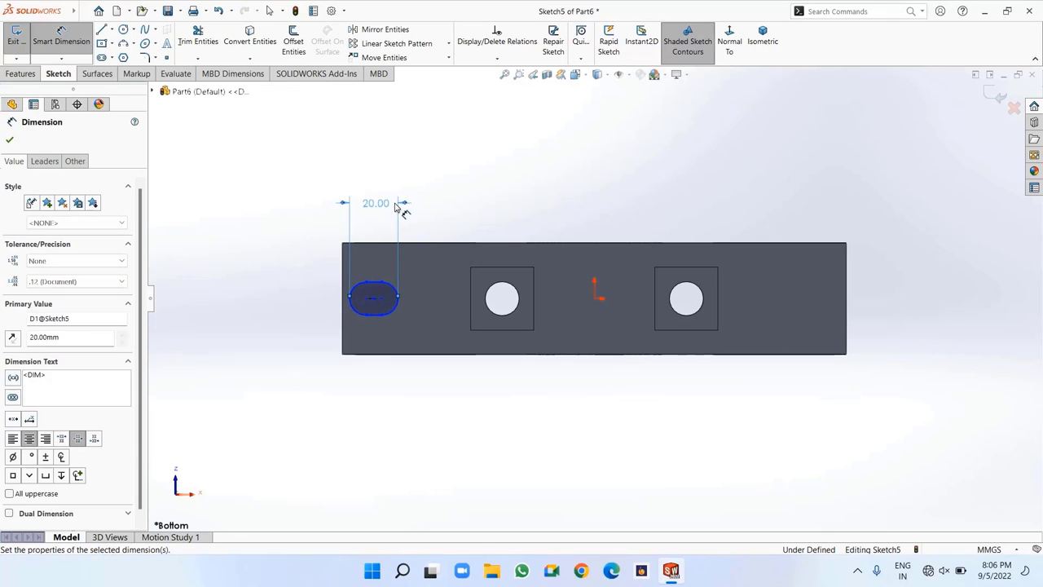
left_click(375, 284)
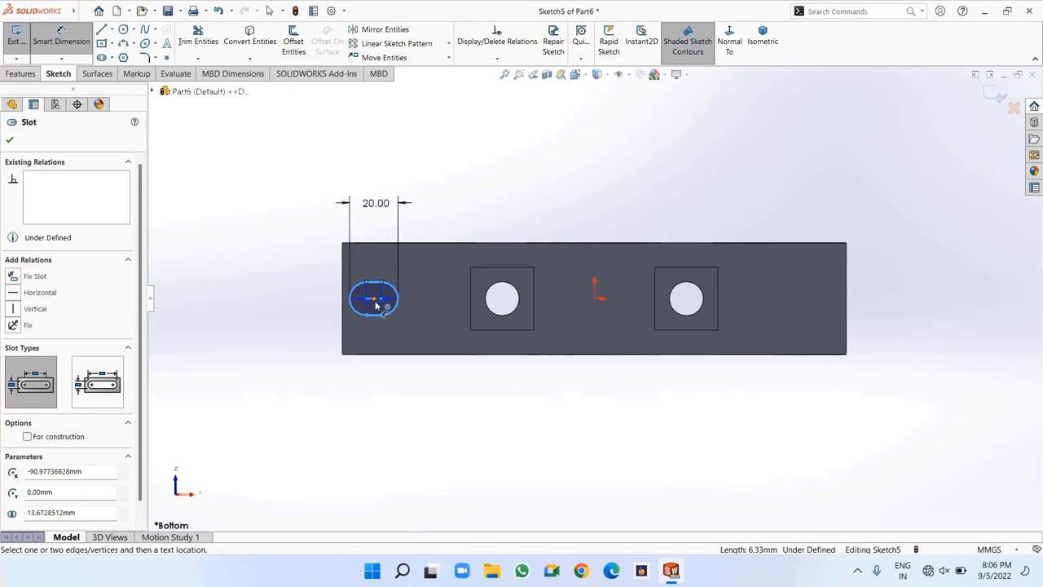
left_click(374, 319)
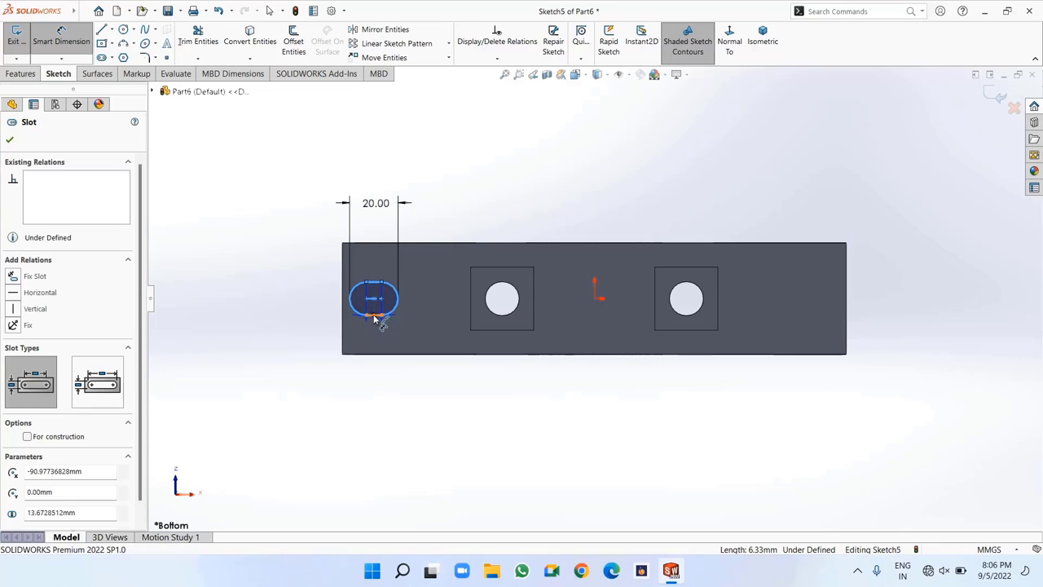
left_click(305, 300)
type("12")
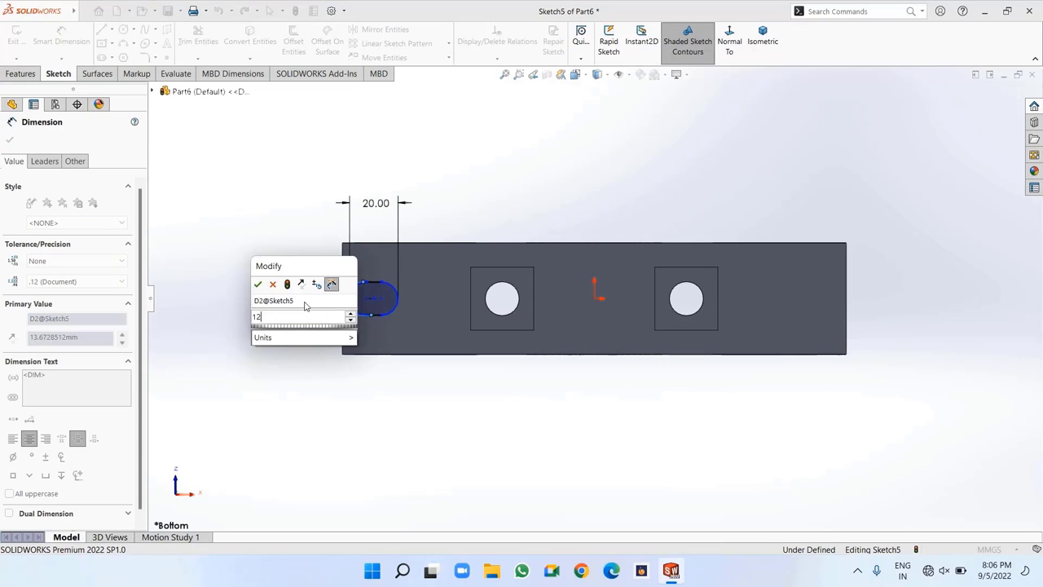
key("Return")
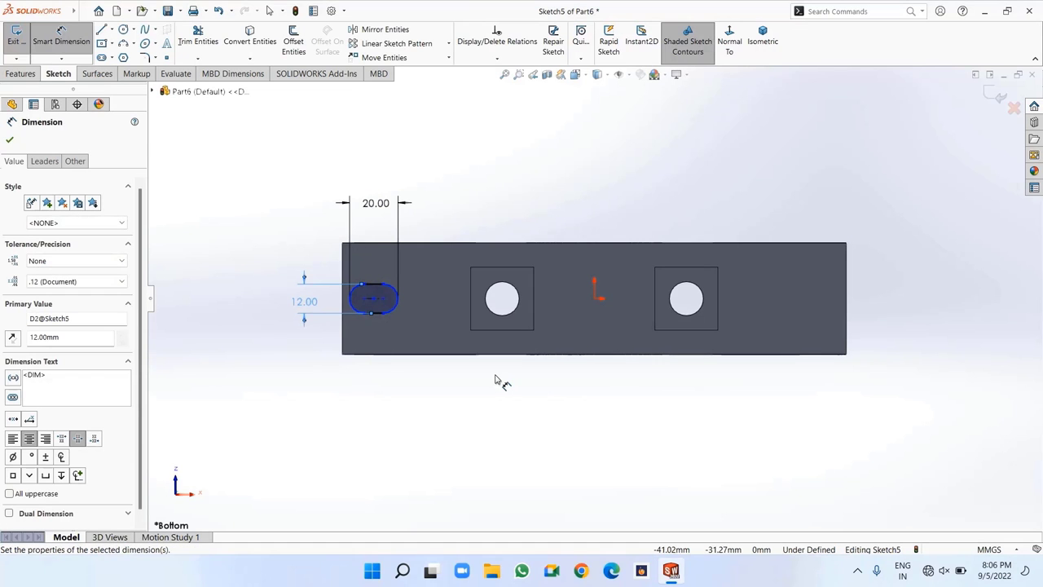
left_click(10, 142)
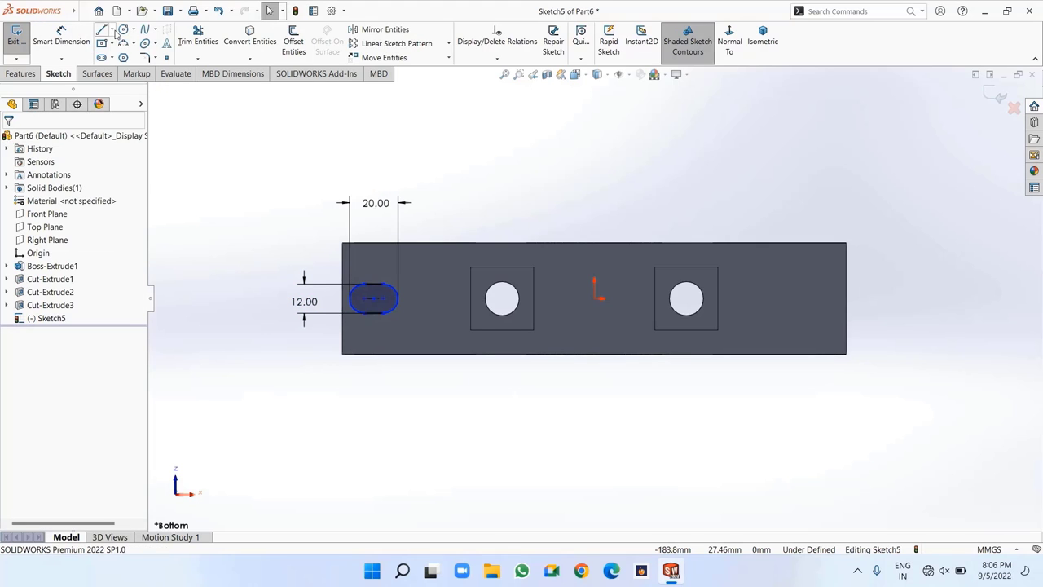
Draw a vertical construction centerline up from the origin
left_click(132, 57)
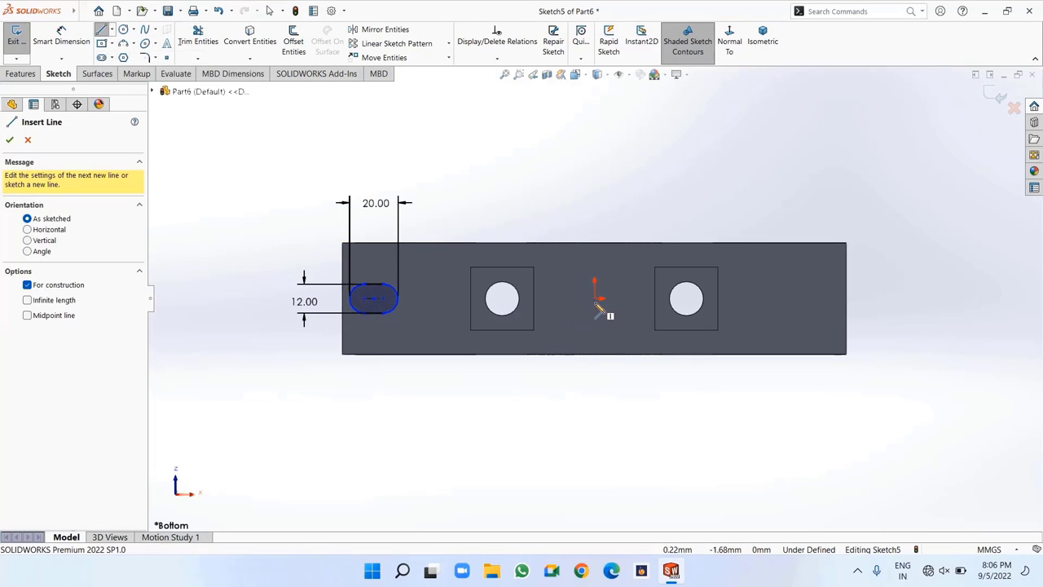
left_click(595, 298)
right_click(595, 142)
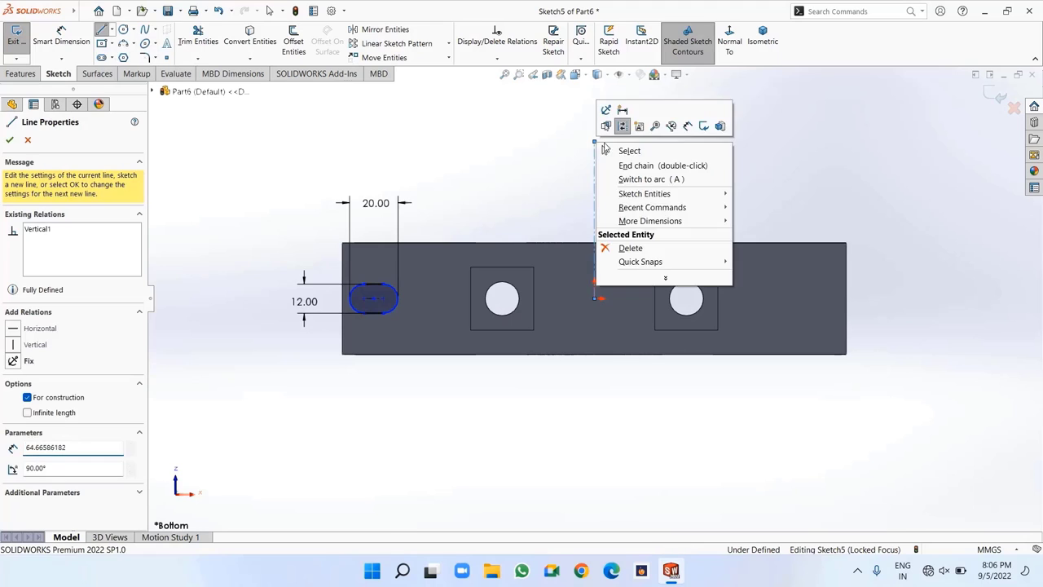
left_click(623, 151)
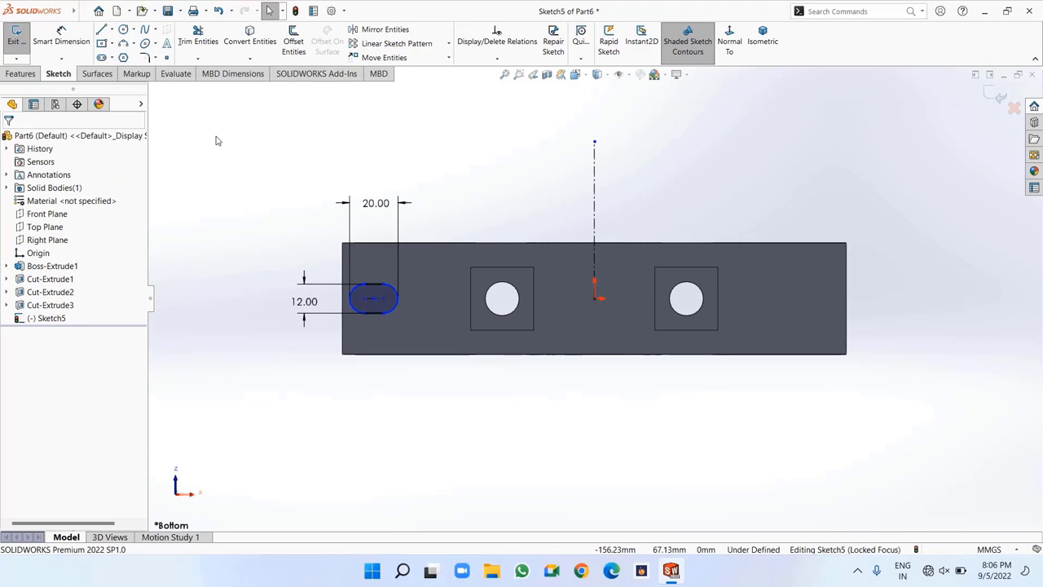
Locate the slot 162/2 = 81 mm from the origin and mirror it to the right end
left_click(59, 49)
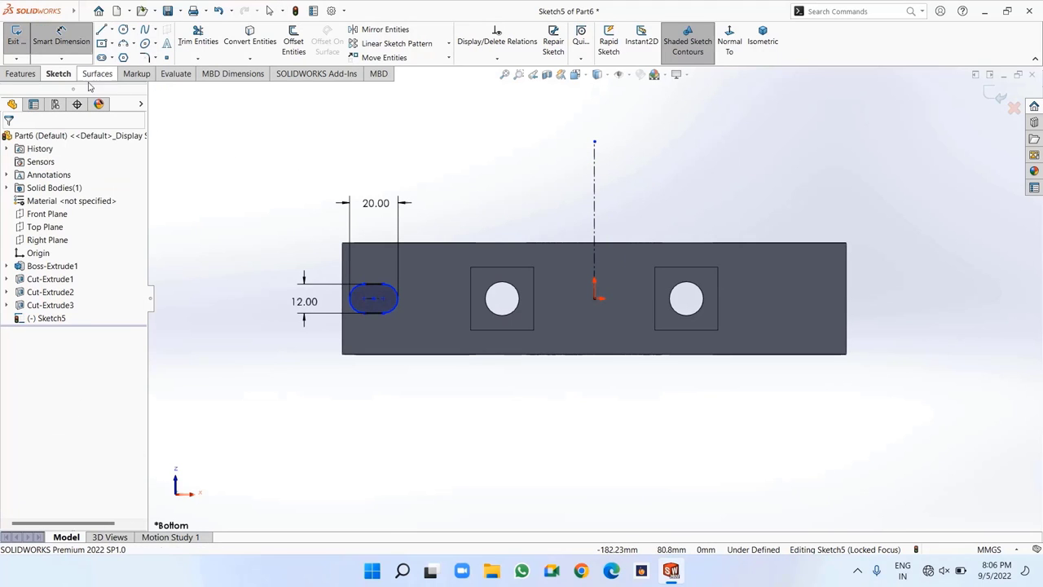
left_click(394, 308)
left_click(595, 299)
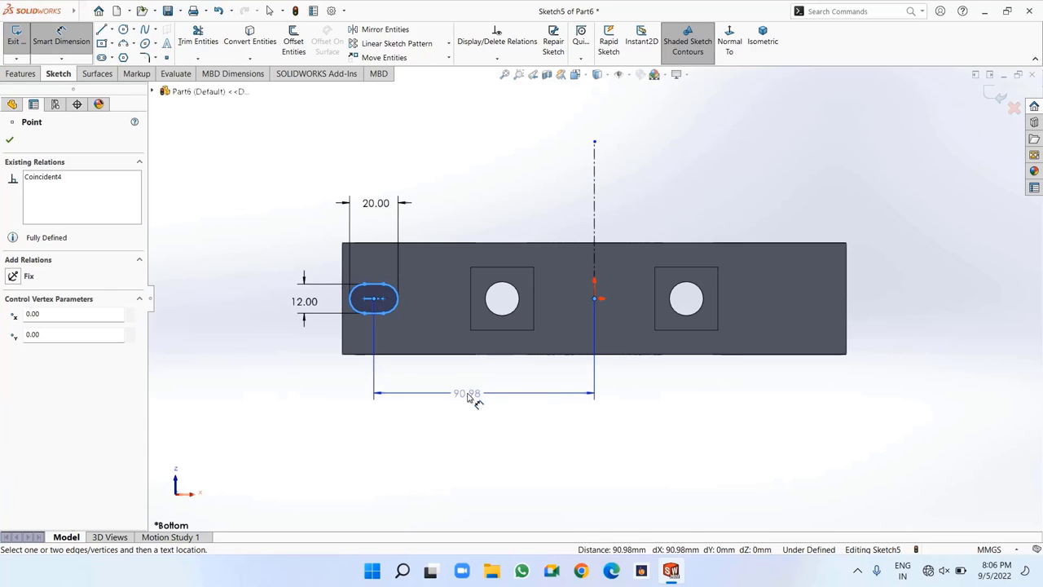
left_click(471, 396)
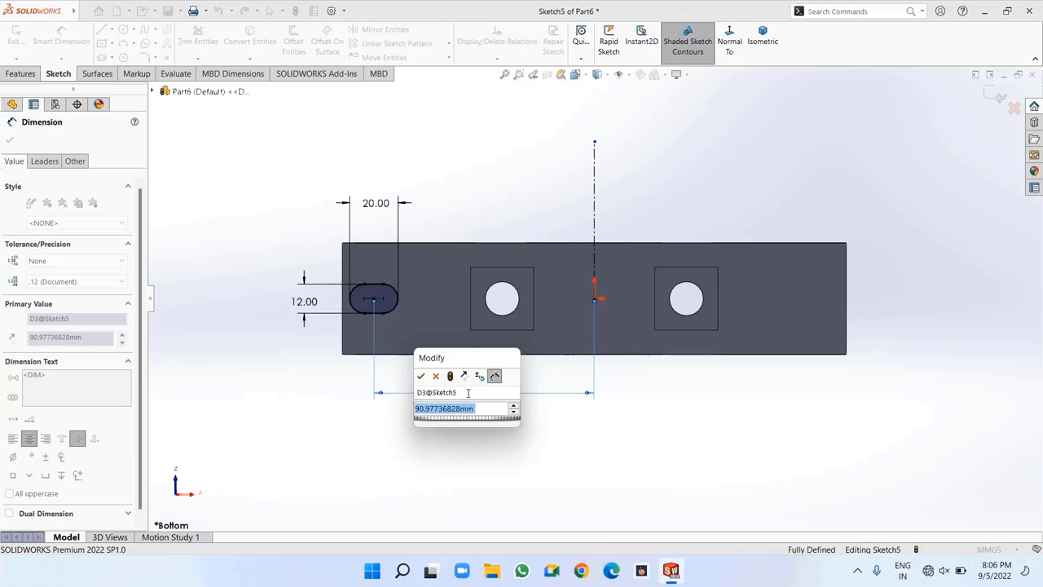
type("162/2")
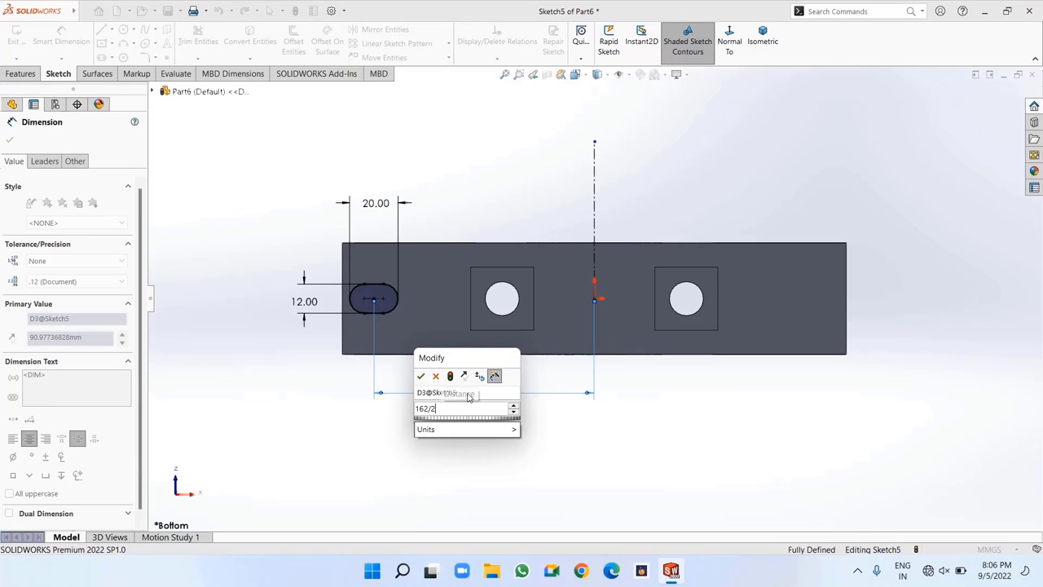
key("Return")
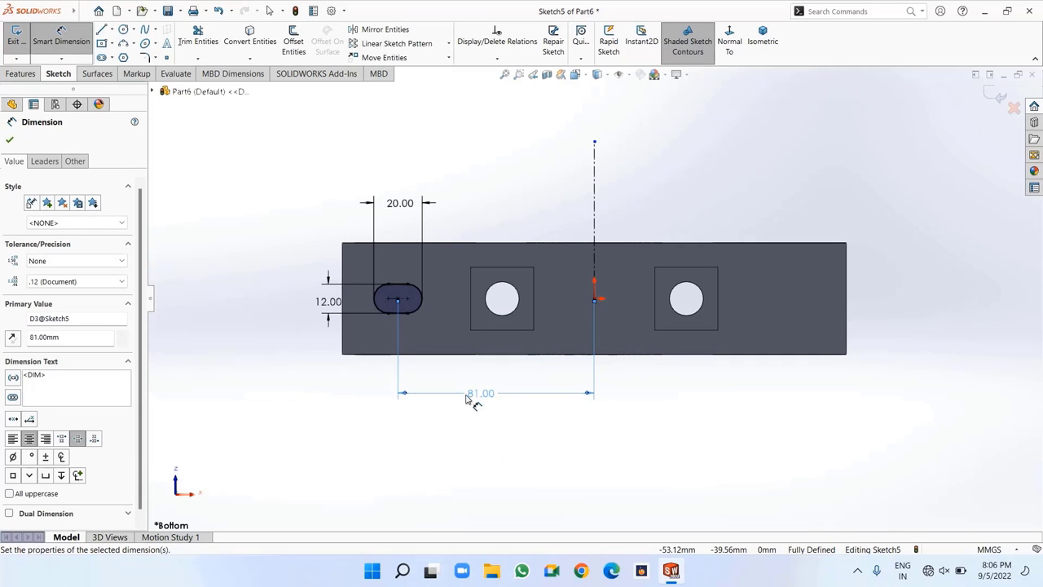
left_click(10, 143)
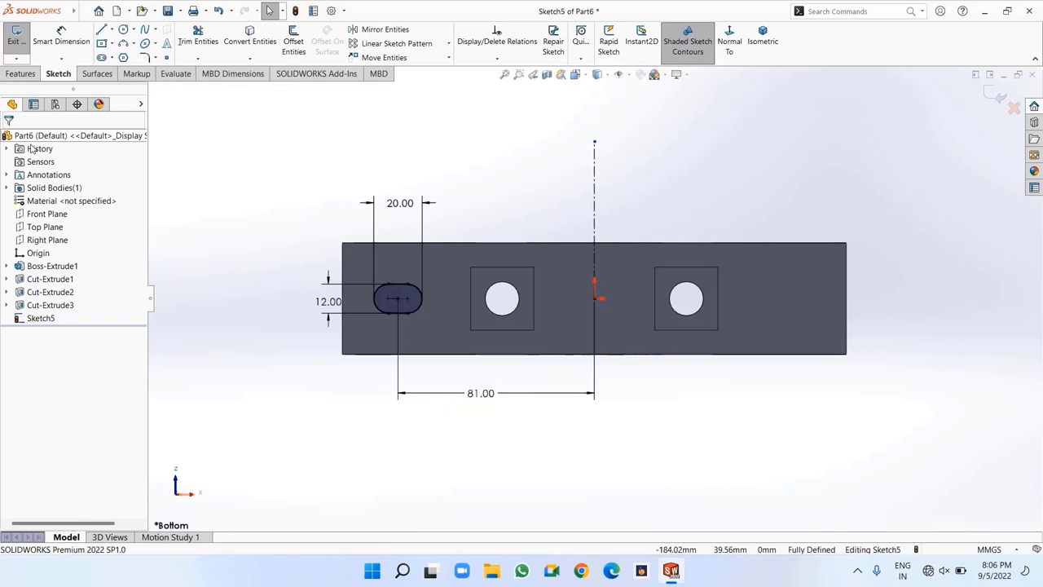
left_click_drag(745, 475, 281, 150)
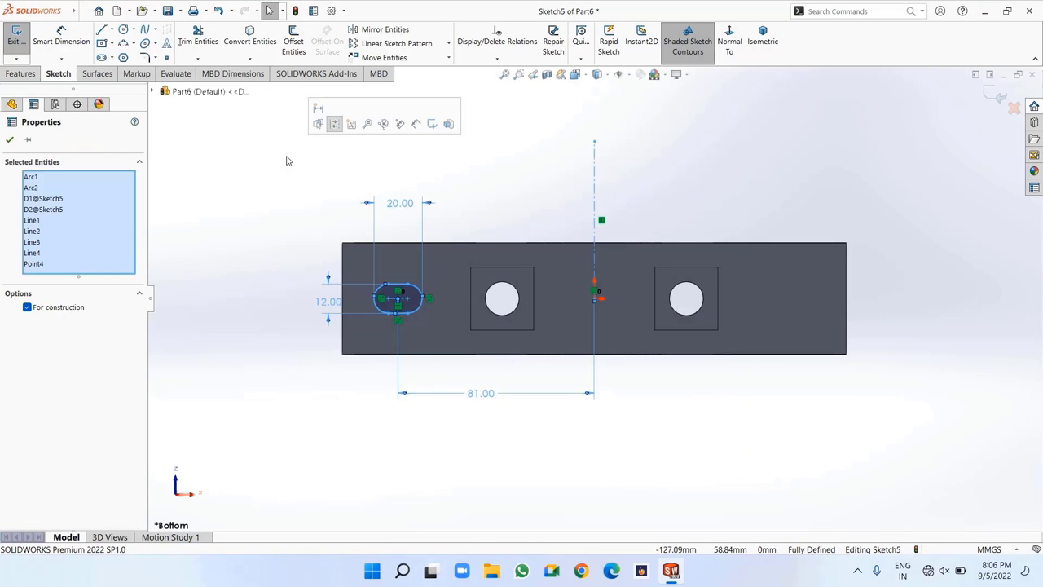
left_click(371, 30)
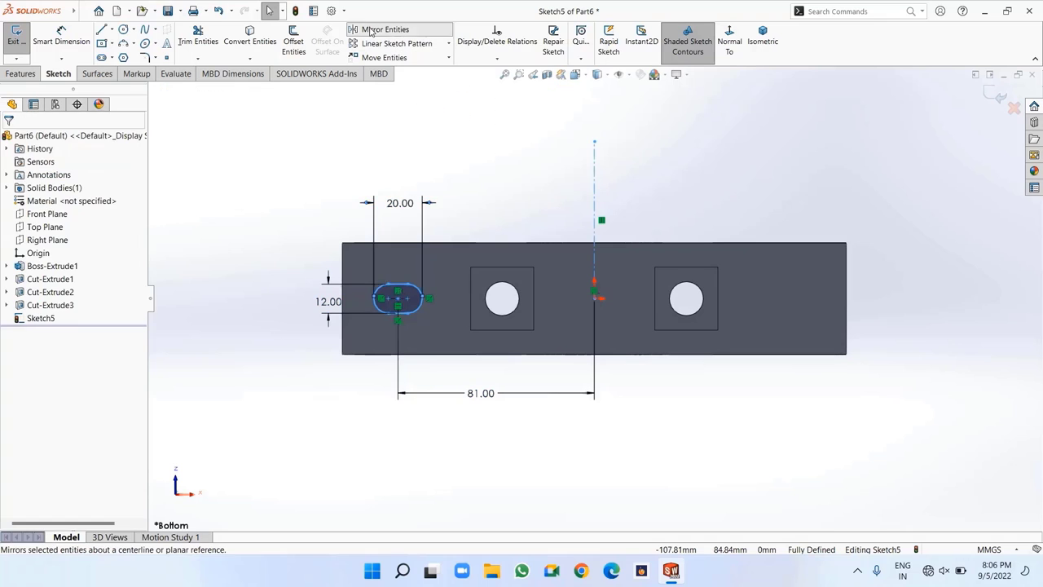
Extrude-cut both slots Through All into the flange ends
left_click(21, 73)
left_click(188, 41)
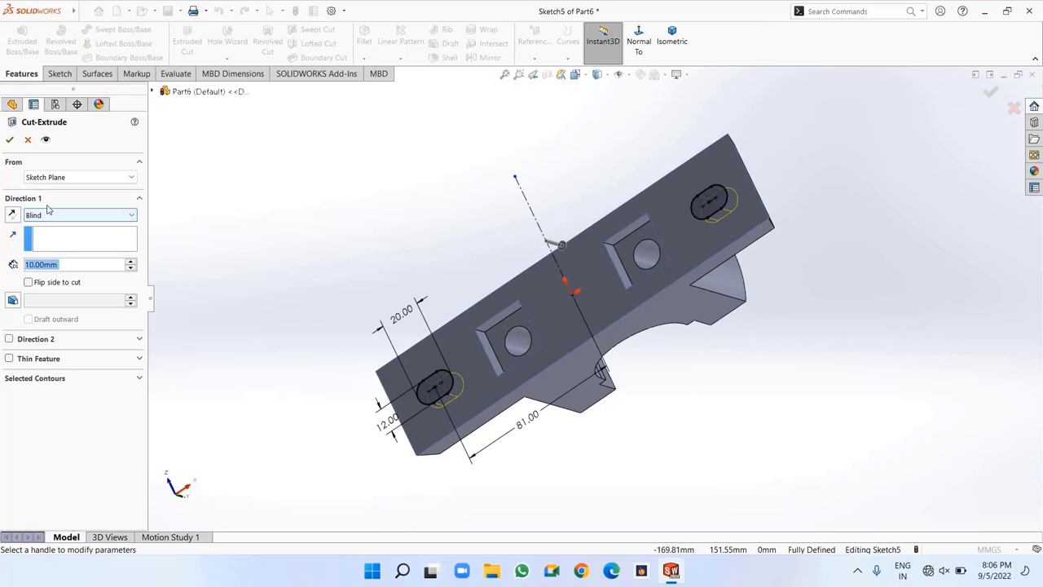
left_click(50, 215)
left_click(44, 236)
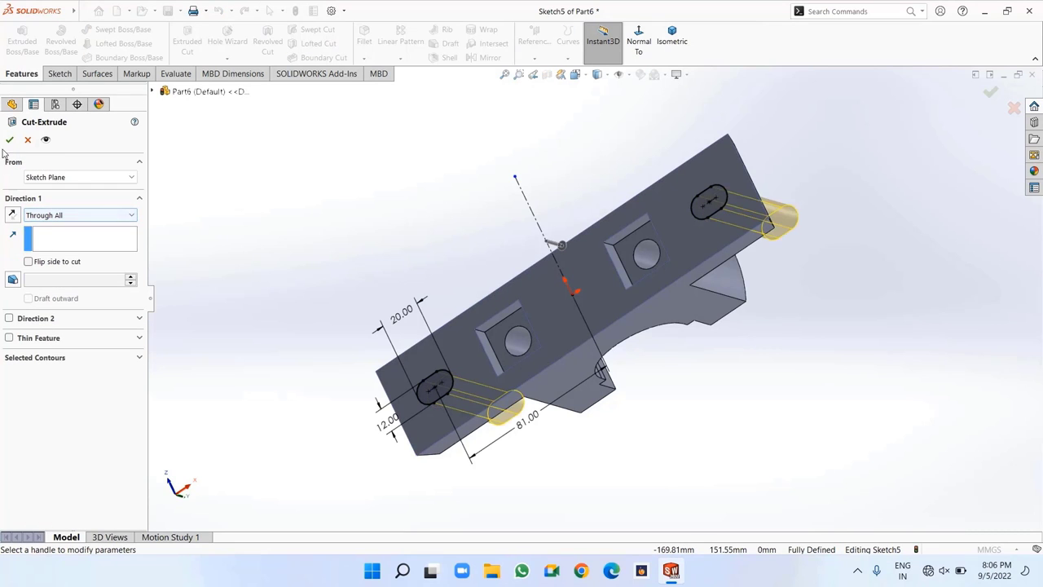
left_click(9, 139)
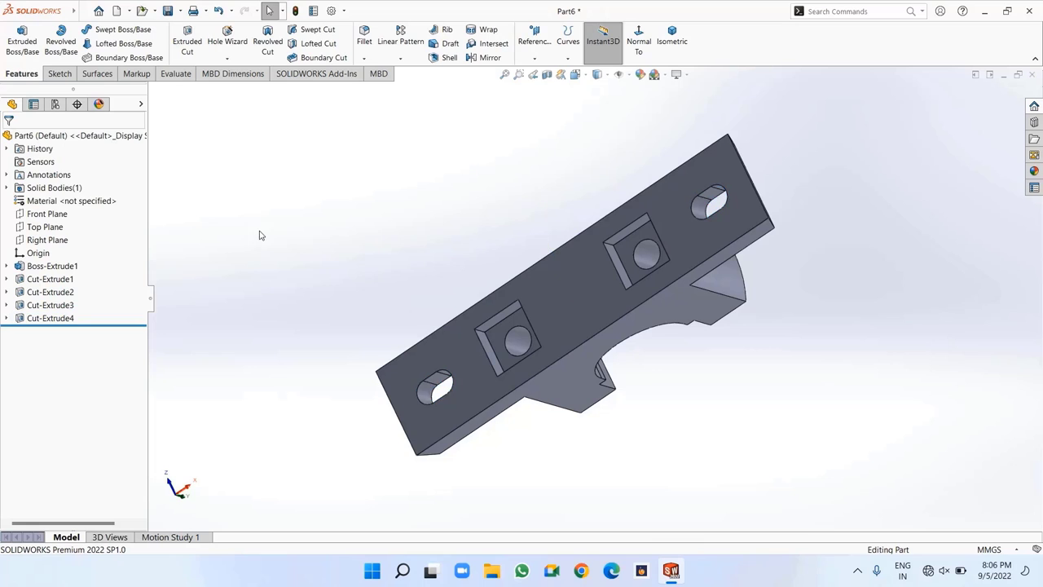
middle_click_drag(261, 234, 360, 518)
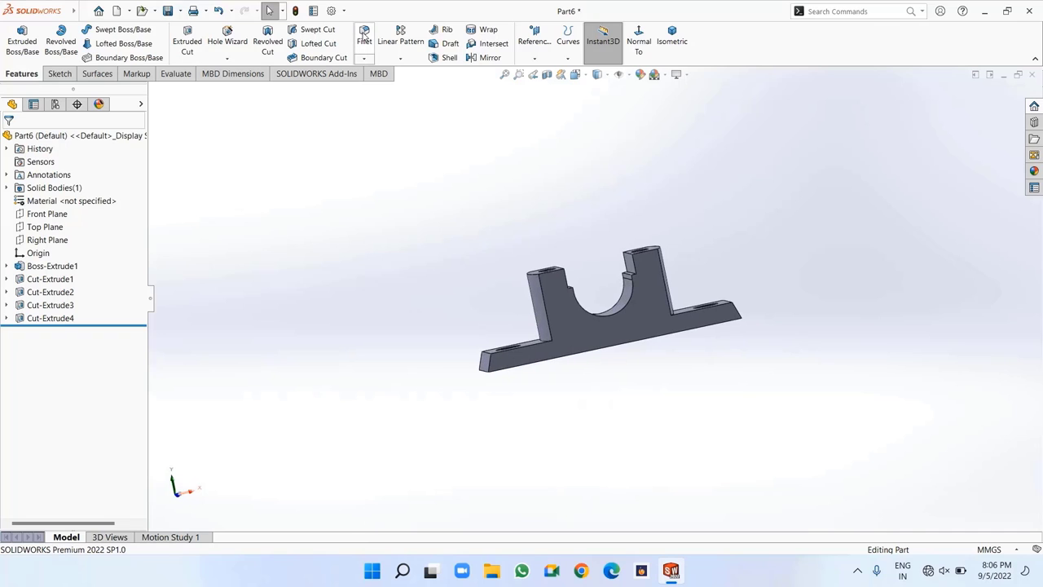
Fillet the two inside edges where the uprights meet the base with an 8 mm radius
left_click(365, 36)
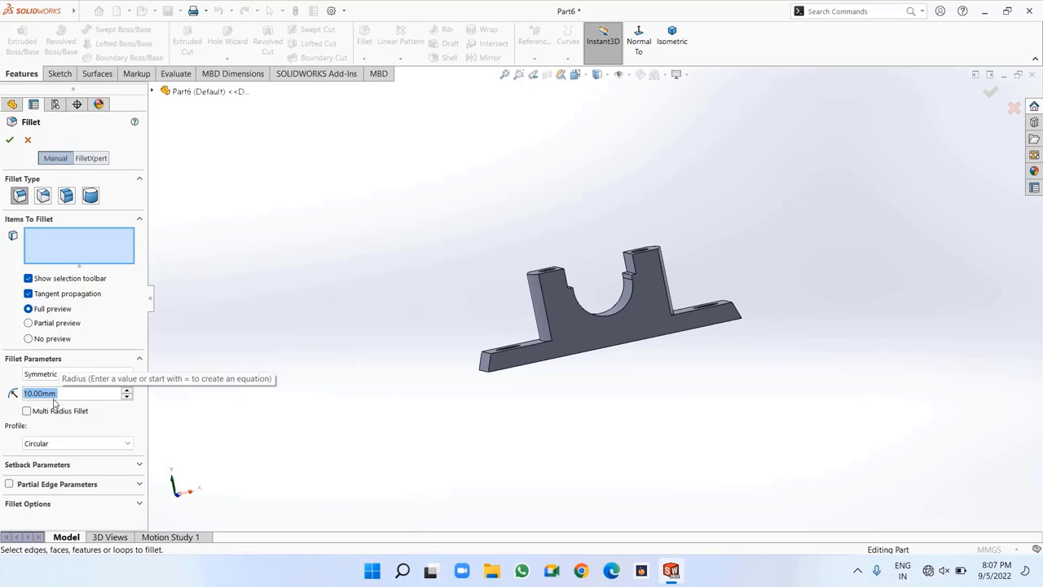
type("8")
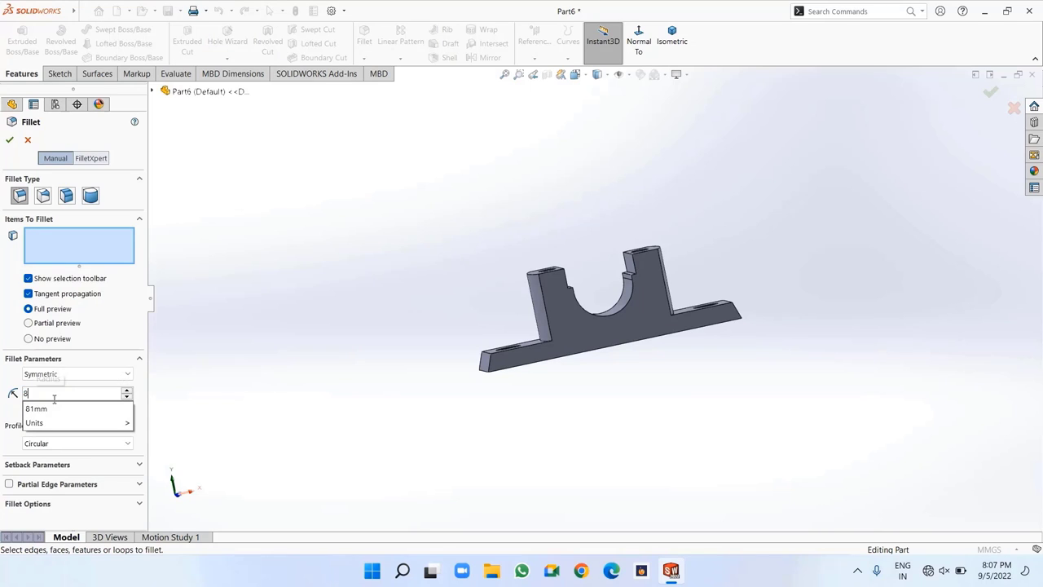
key("Return")
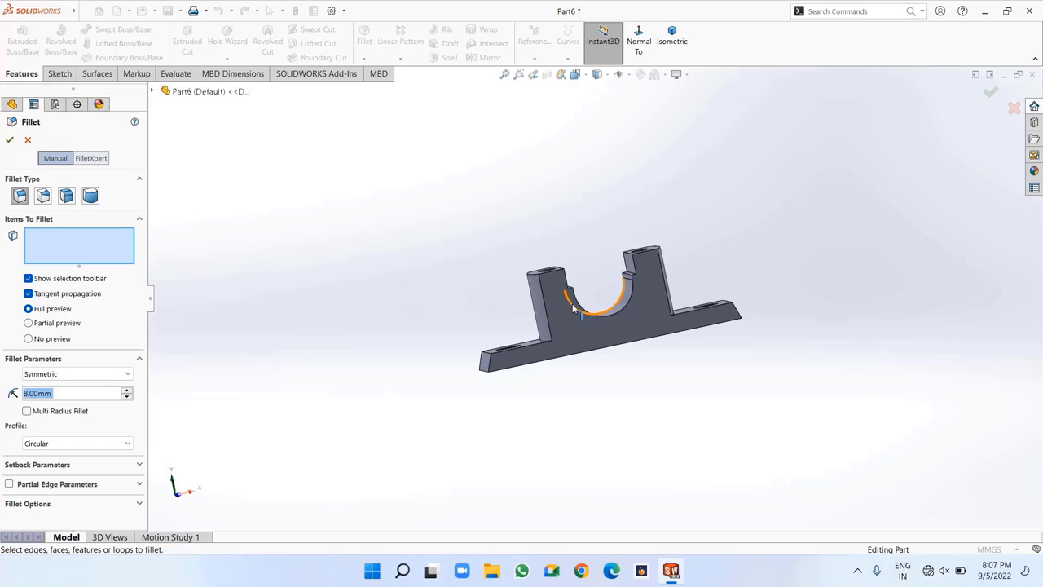
scroll(545, 373, "down", 2)
scroll(592, 326, "up", 4)
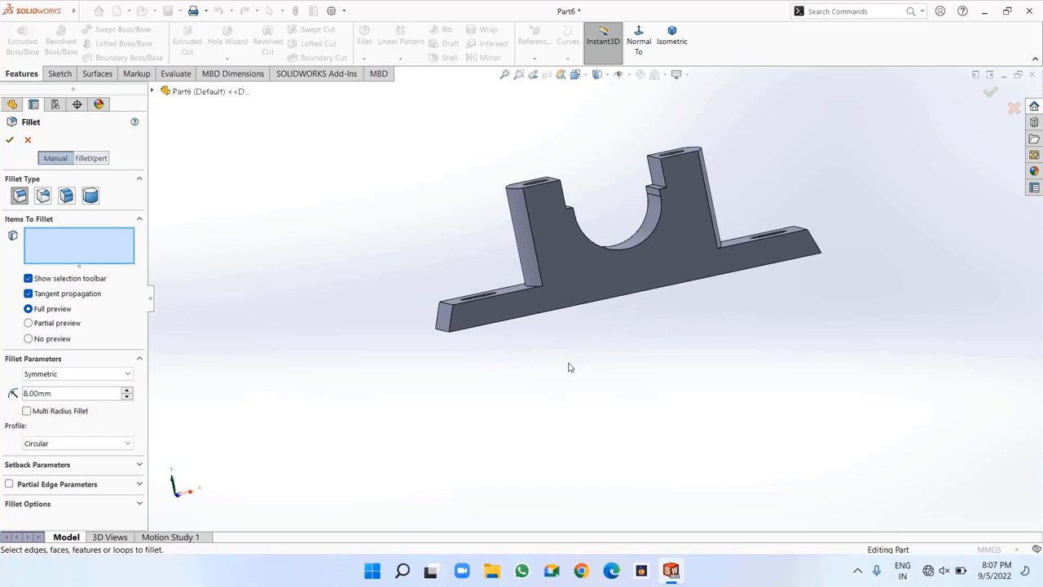
middle_click_drag(569, 367, 610, 435)
left_click(560, 301)
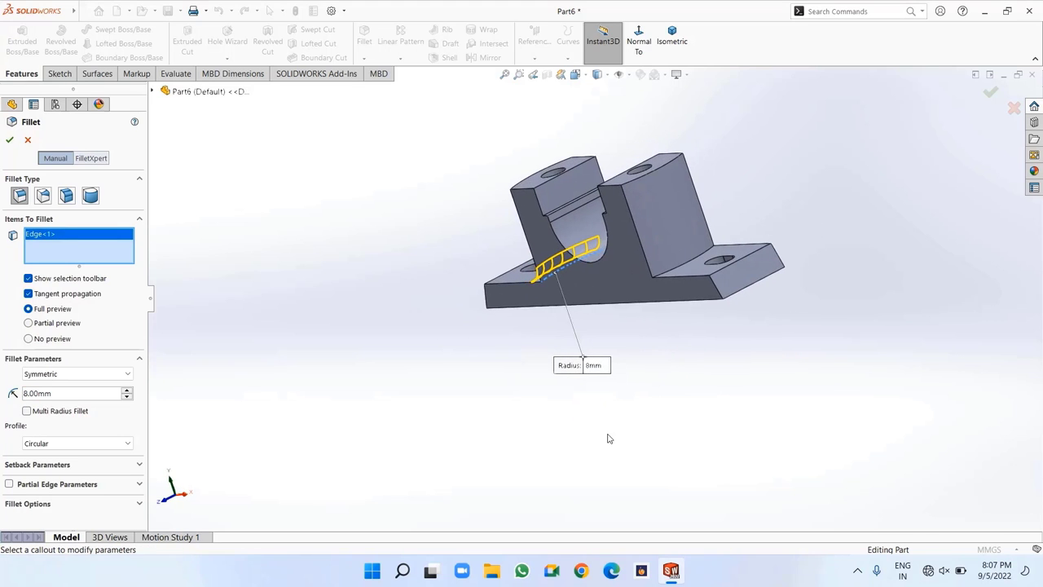
left_click(677, 273)
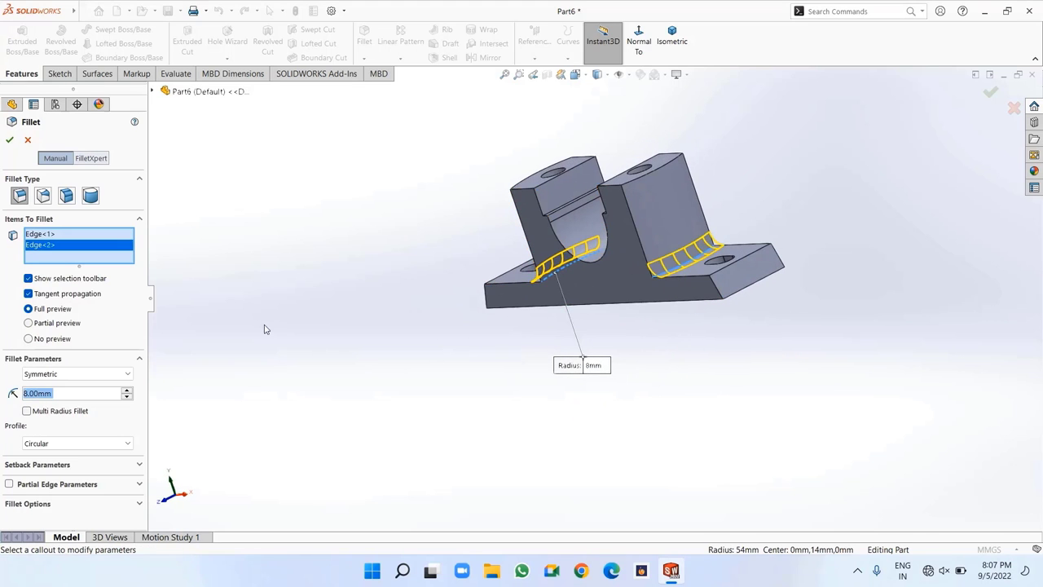
left_click(9, 141)
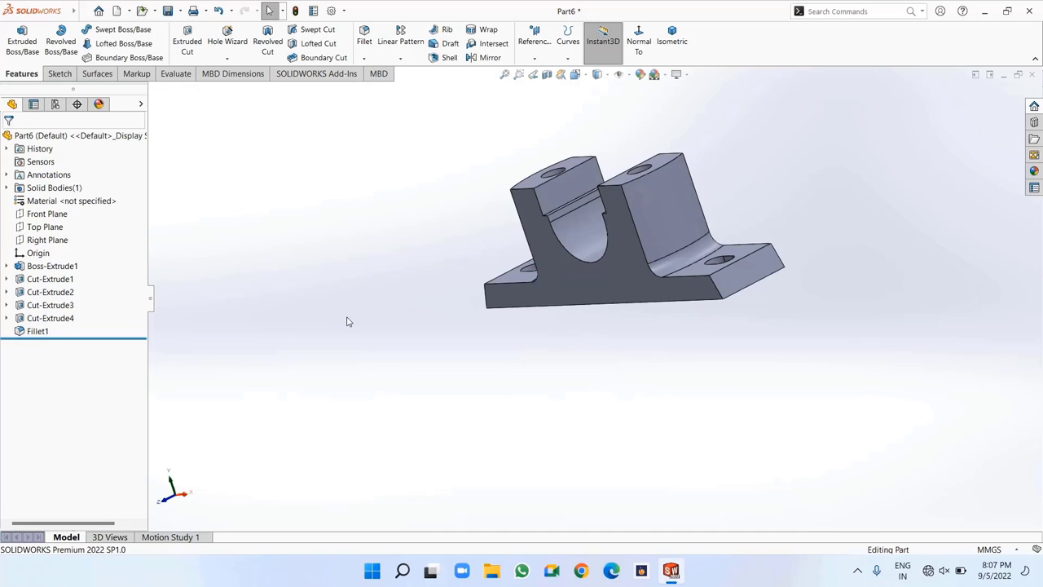
middle_click_drag(347, 320, 394, 291)
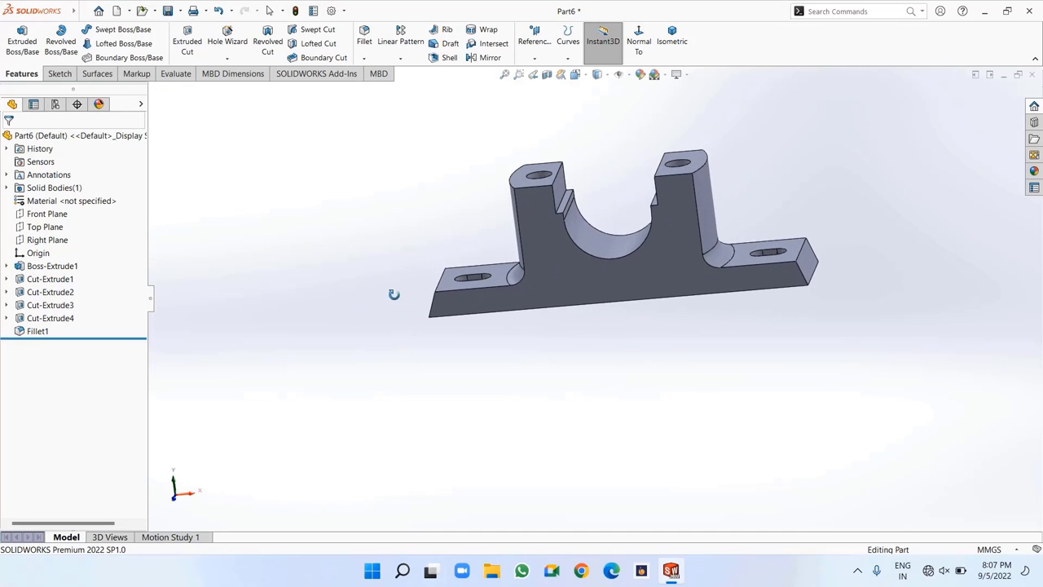
Toggle RealView Graphics on and off while orbiting the cap to a new angle
left_click(689, 75)
left_click(721, 89)
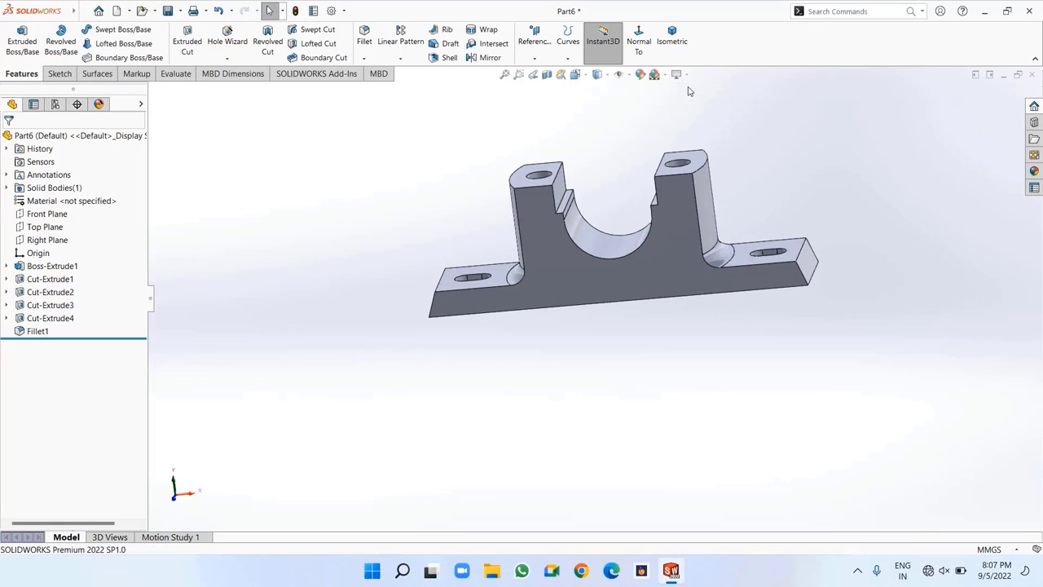
middle_click_drag(717, 163, 745, 179)
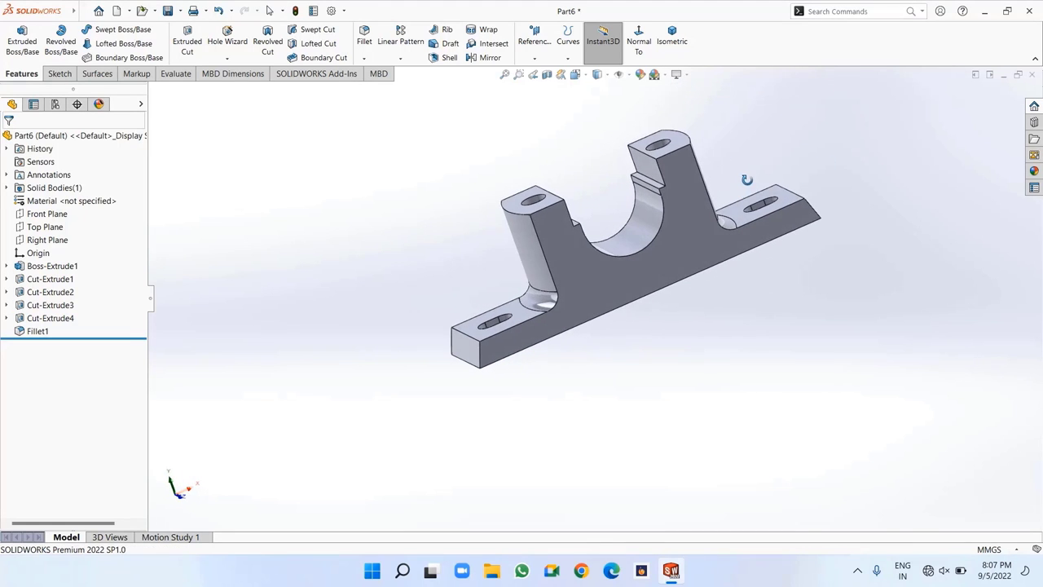
left_click(690, 75)
left_click(722, 89)
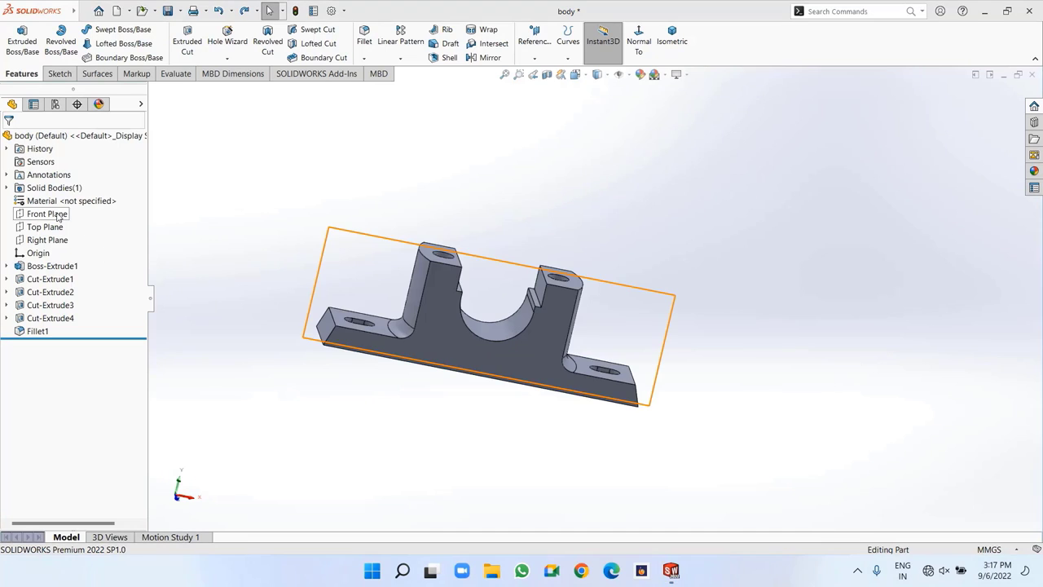
Sketch a rectangular slot outline on the Front Plane below the bore
left_click(47, 214)
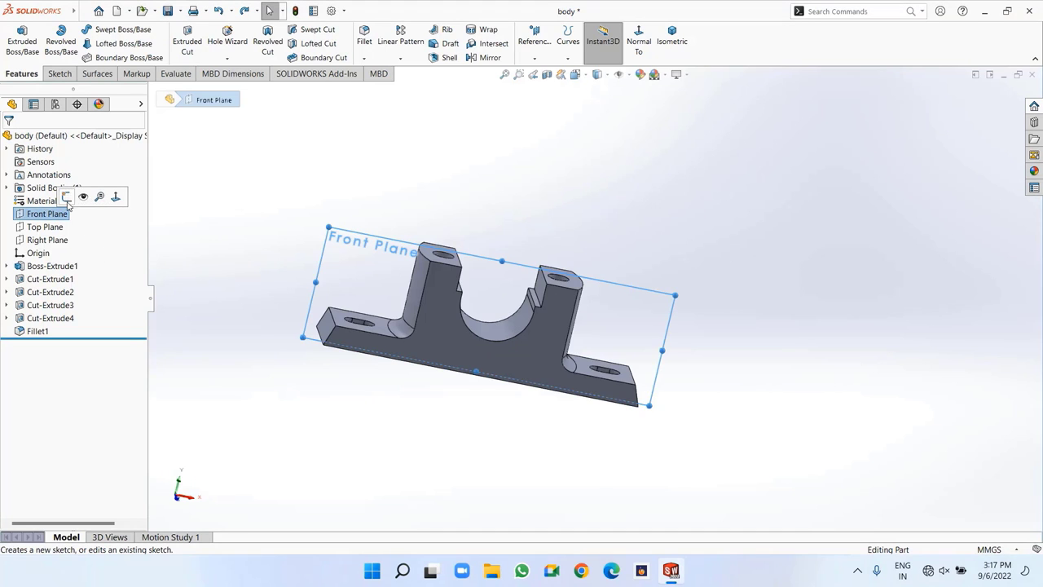
left_click(70, 197)
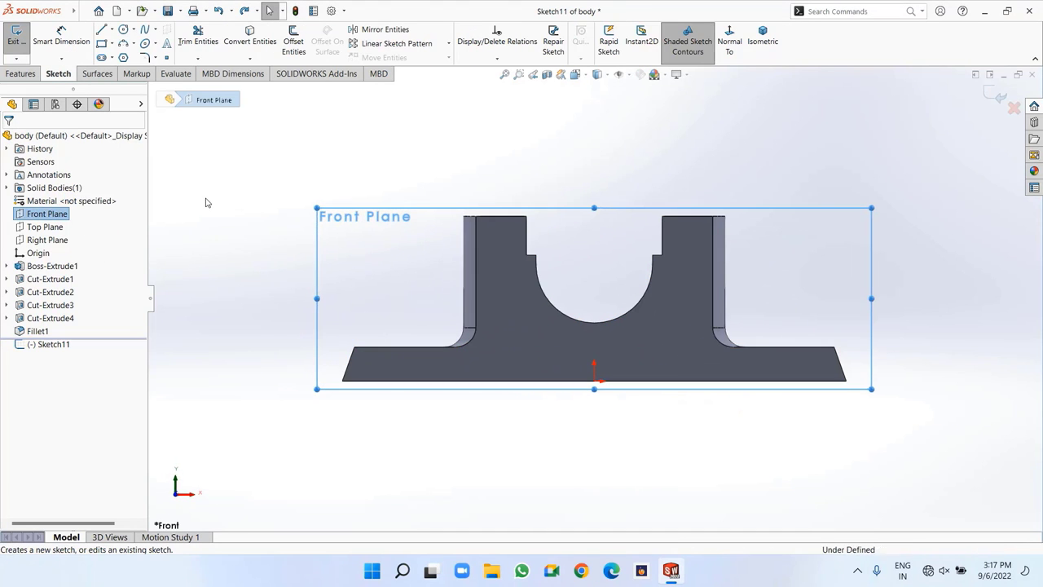
left_click(101, 31)
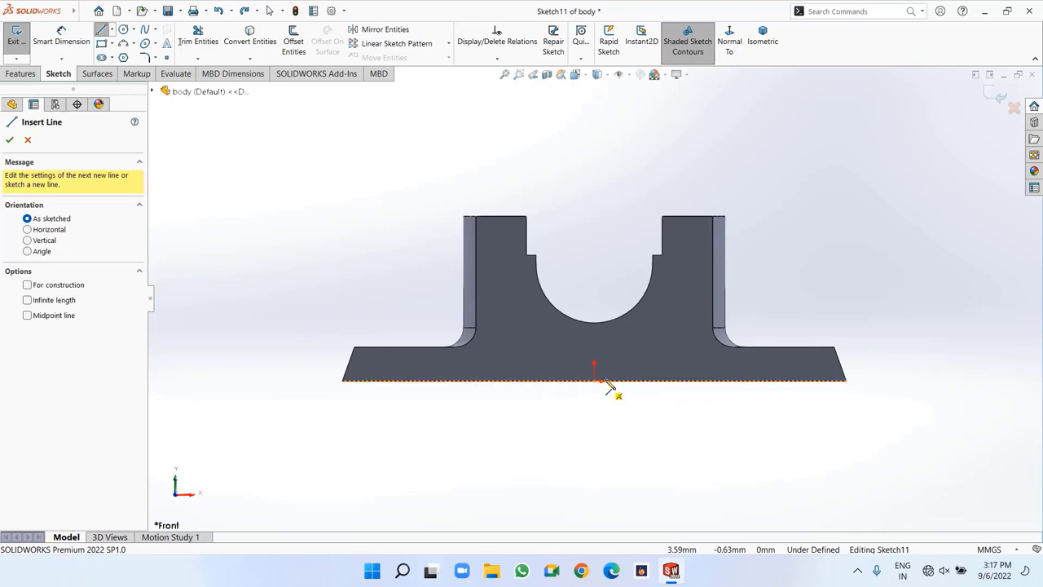
left_click(595, 323)
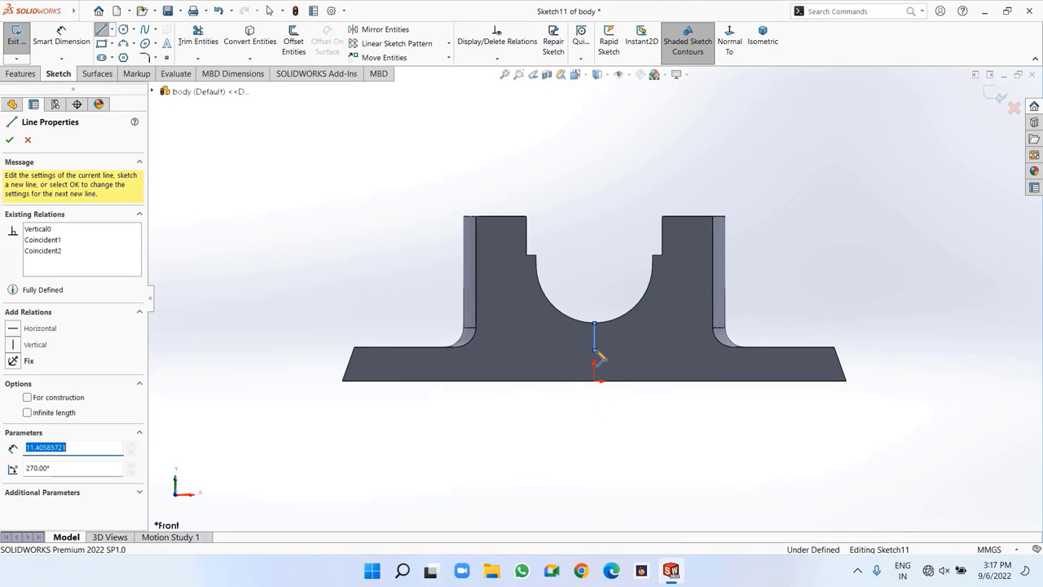
left_click(617, 352)
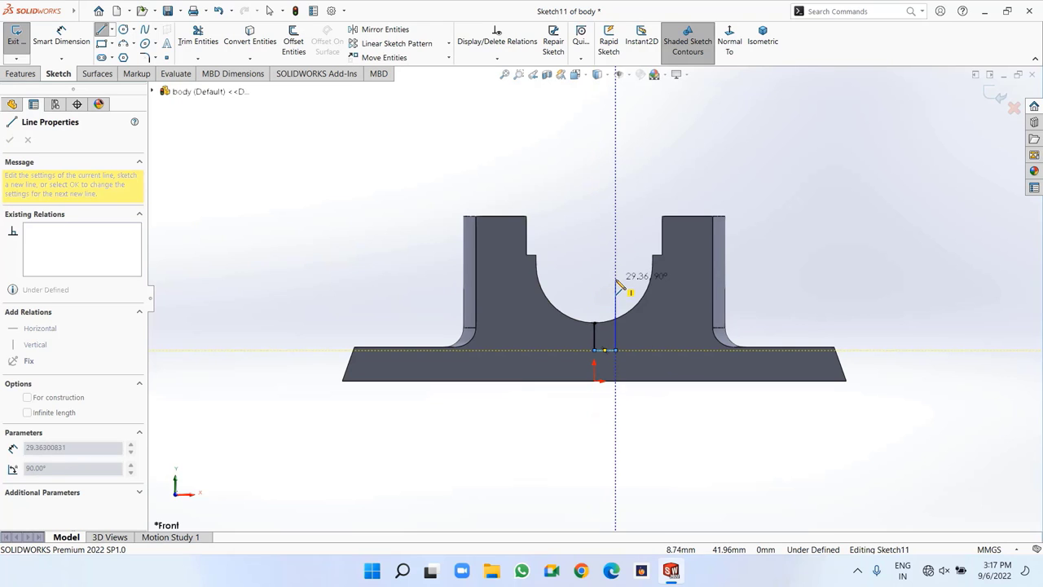
left_click(615, 314)
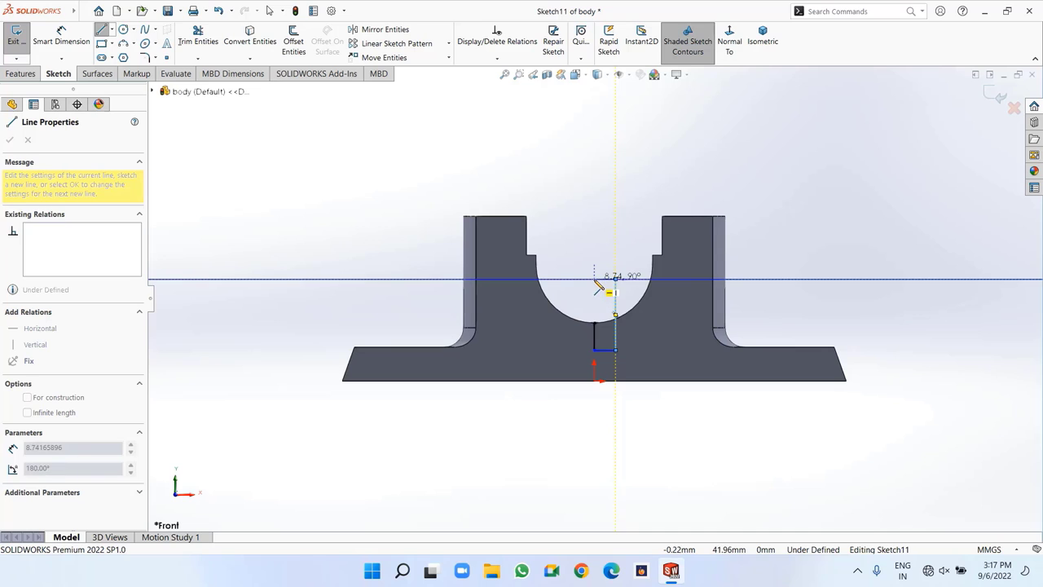
double_click(595, 280)
right_click(604, 333)
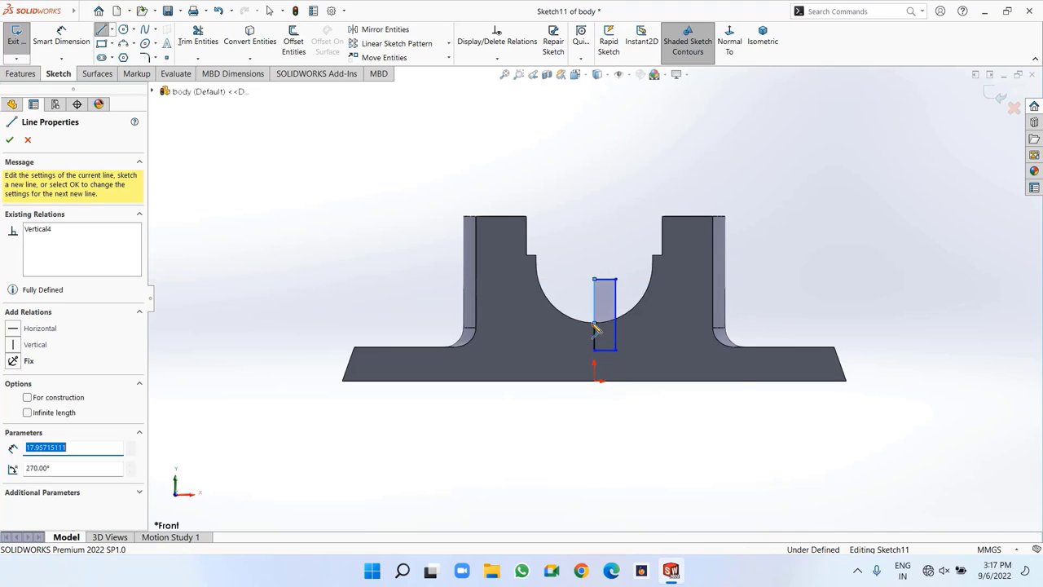
left_click(609, 331)
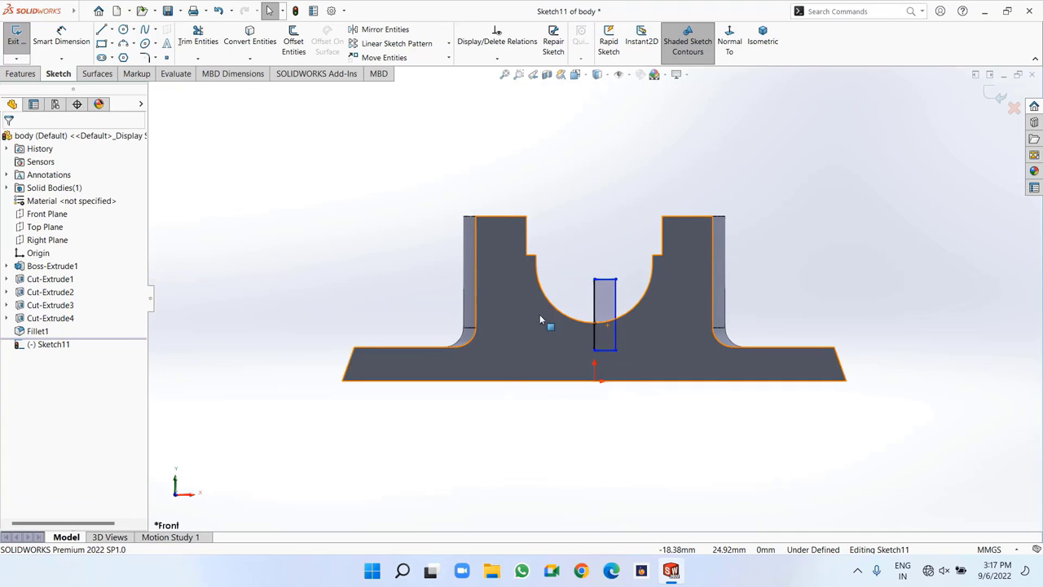
Dimension the slot 4 mm wide and 8 mm deep
left_click(77, 39)
left_click(607, 286)
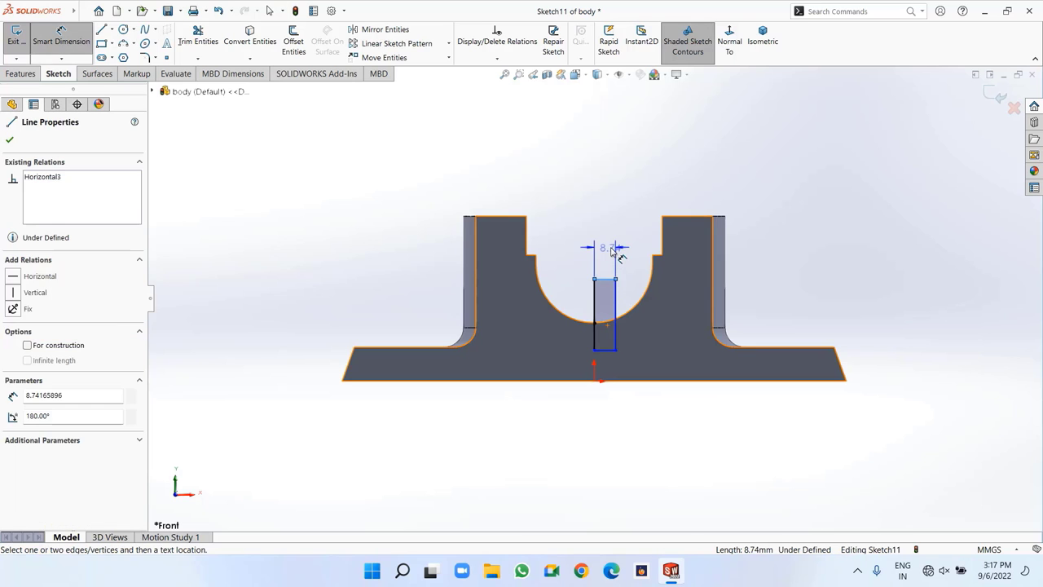
left_click(611, 247)
type("4")
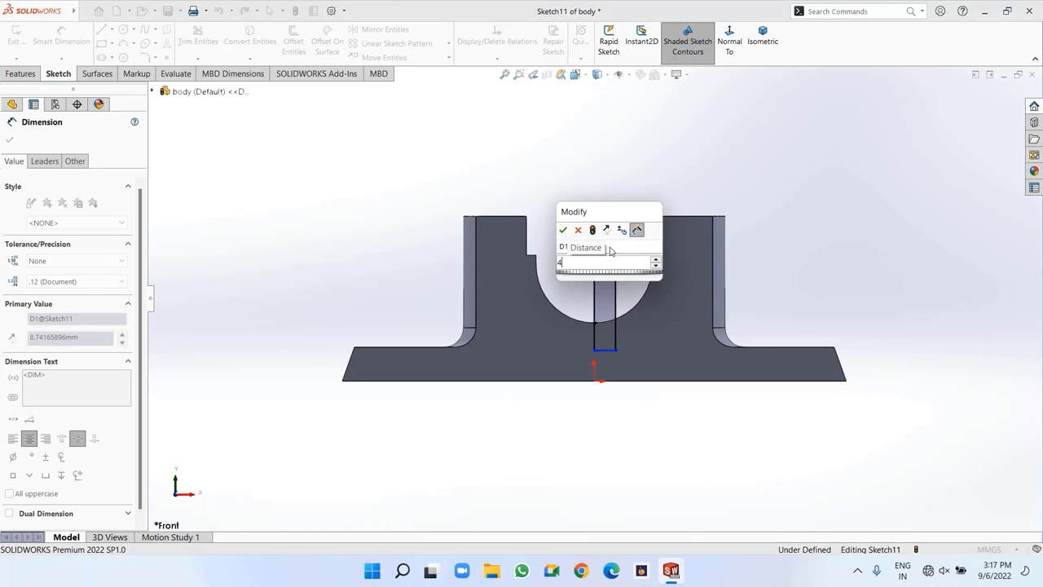
key("Return")
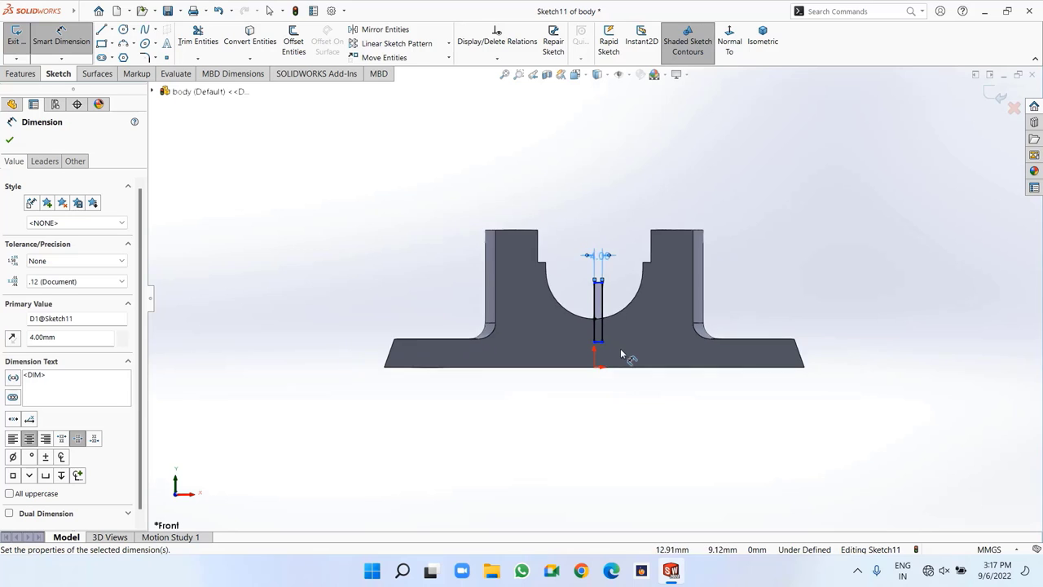
scroll(621, 353, "down", 5)
left_click(499, 189)
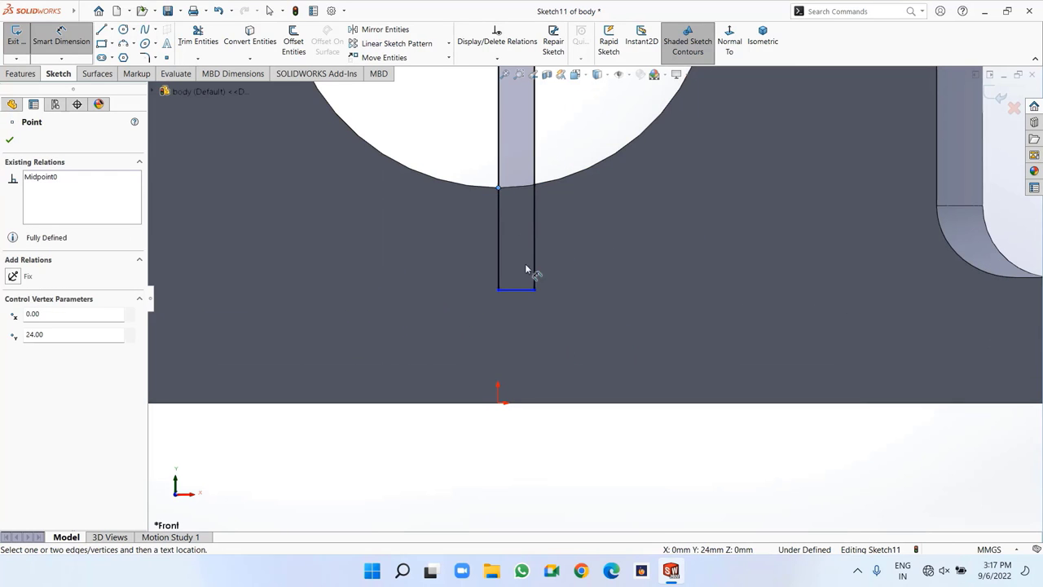
left_click(530, 291)
left_click(587, 258)
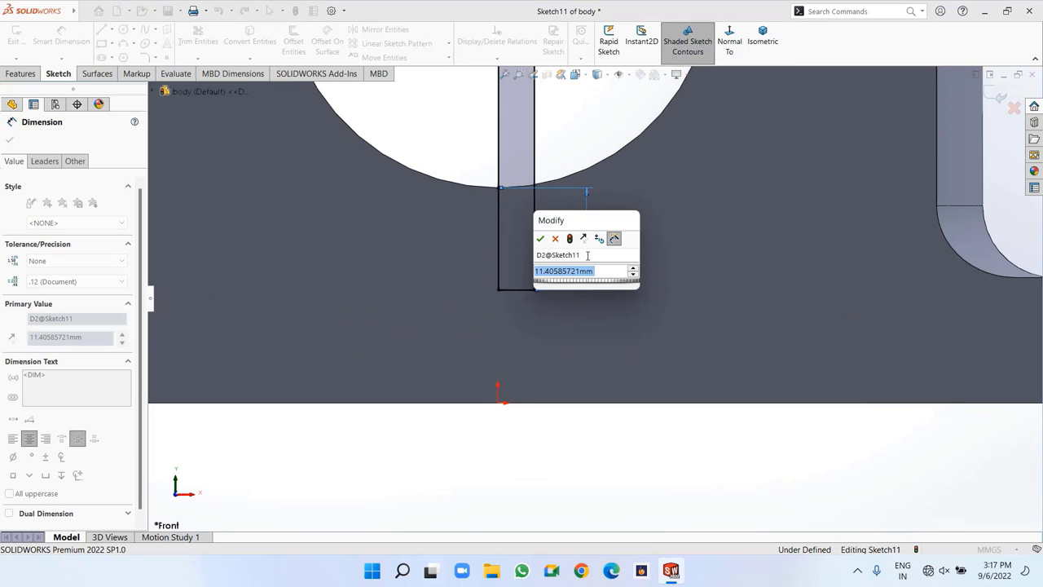
type("8")
key("Return")
scroll(589, 261, "up", 4)
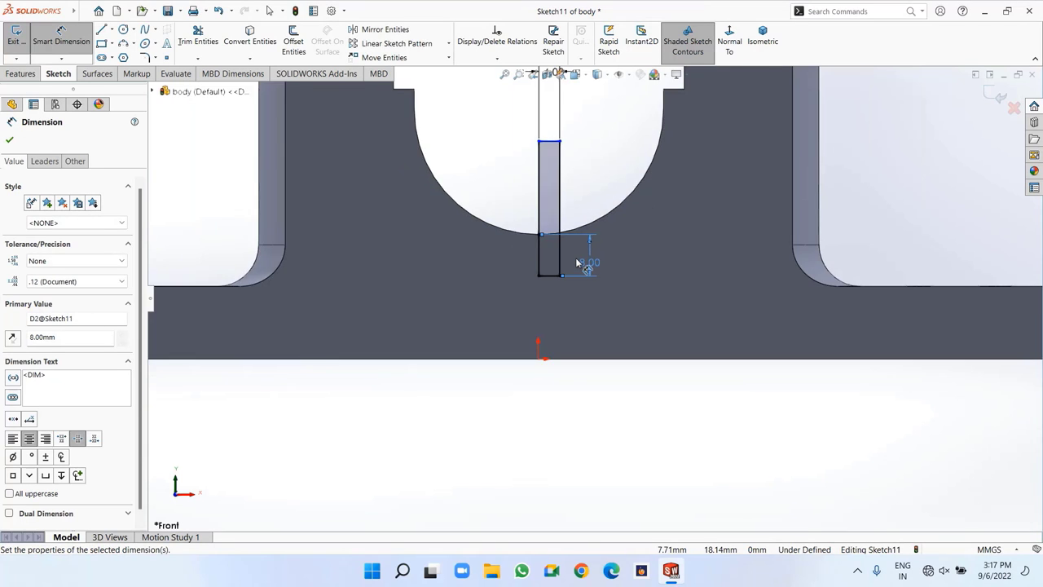
Revolve-cut the slot about its left edge to form the oil hole
left_click(8, 77)
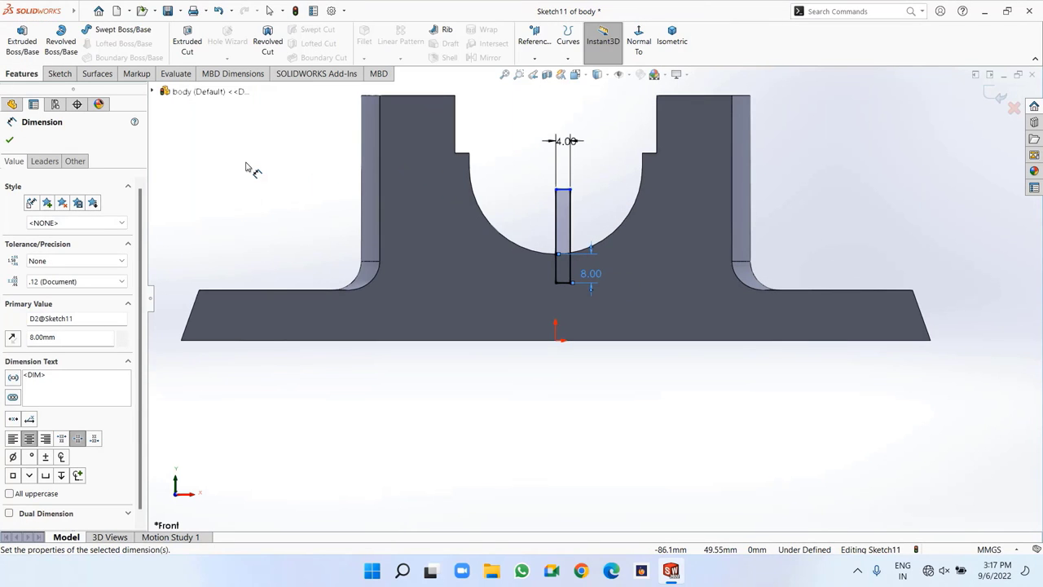
left_click(267, 40)
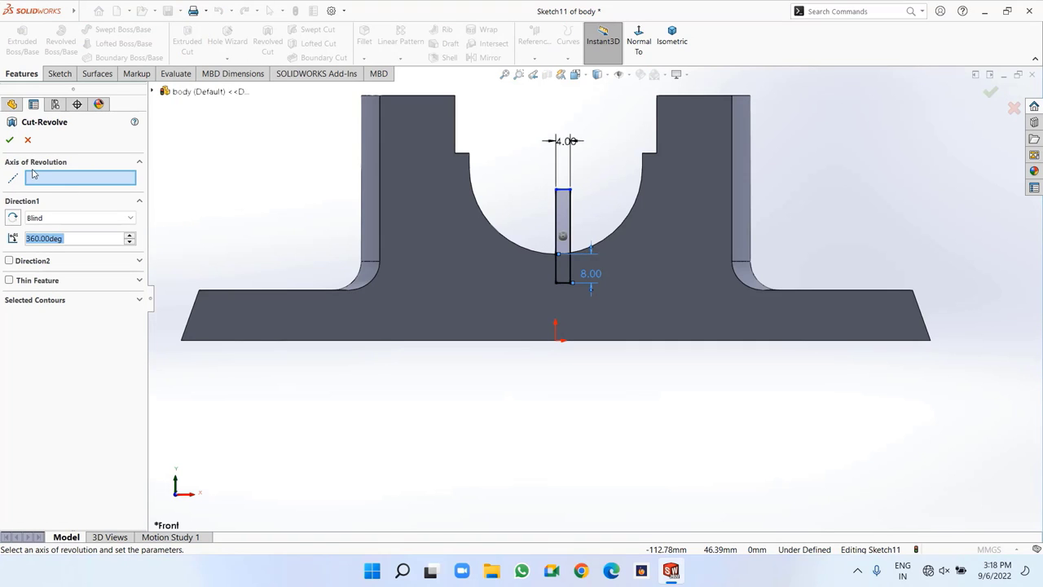
left_click(558, 274)
left_click(10, 140)
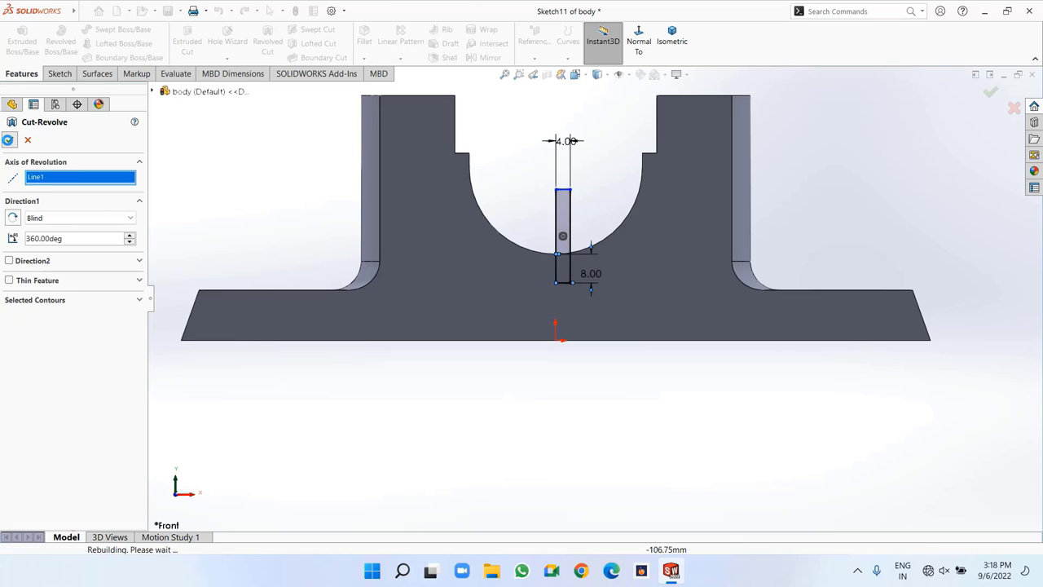
middle_click_drag(282, 193, 271, 263)
scroll(280, 271, "up", 5)
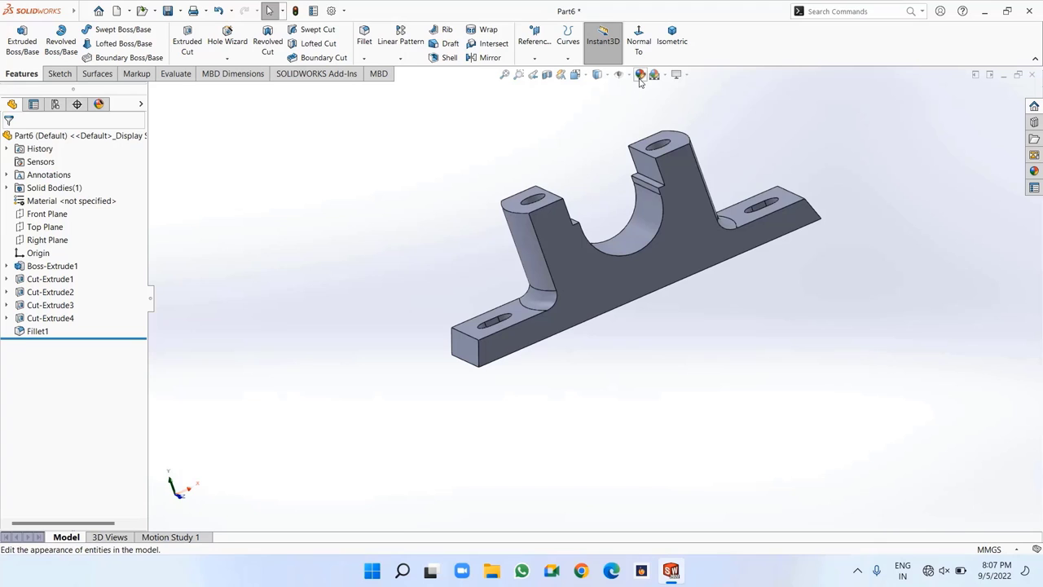
Give the part a light yellow appearance
left_click(640, 74)
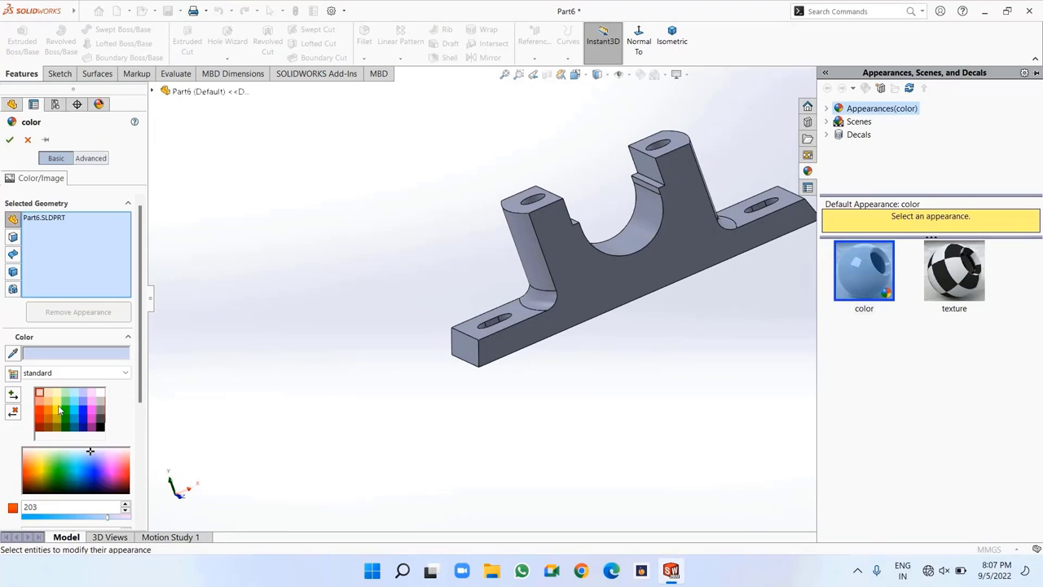
left_click(57, 414)
left_click(58, 404)
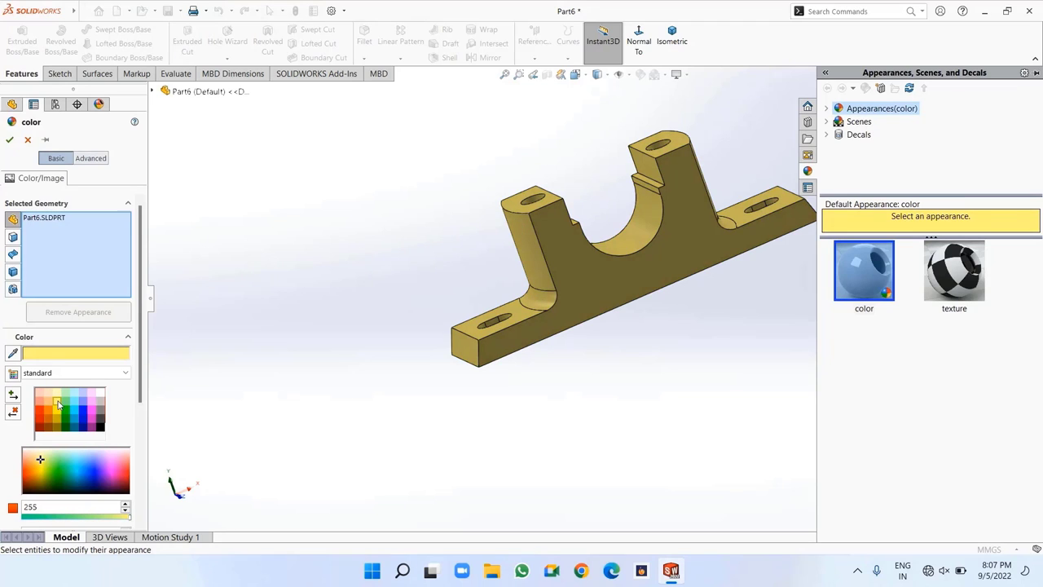
left_click(10, 141)
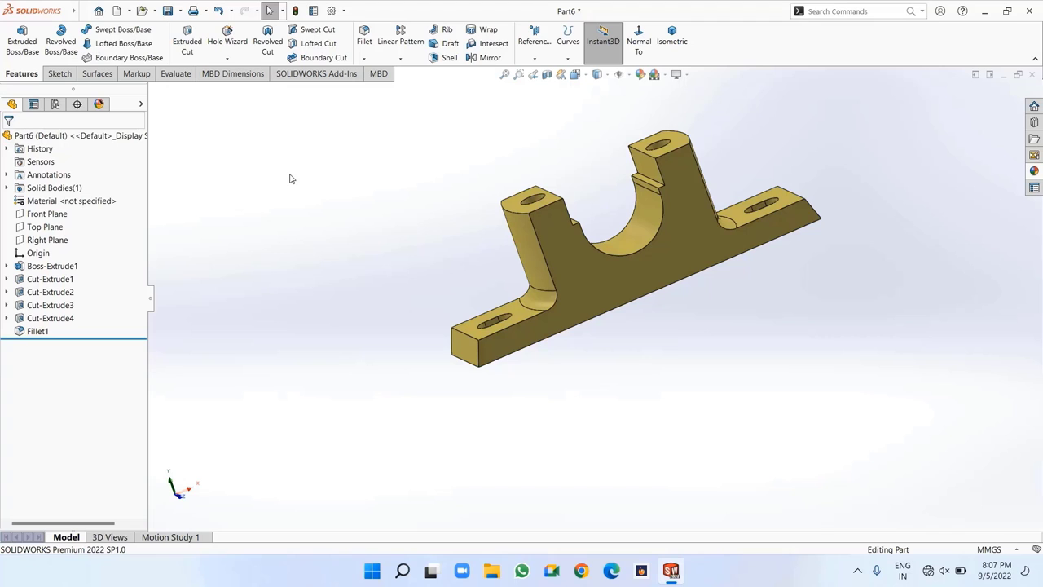
Save the part as 'body' in the plummer block folder
left_click(180, 12)
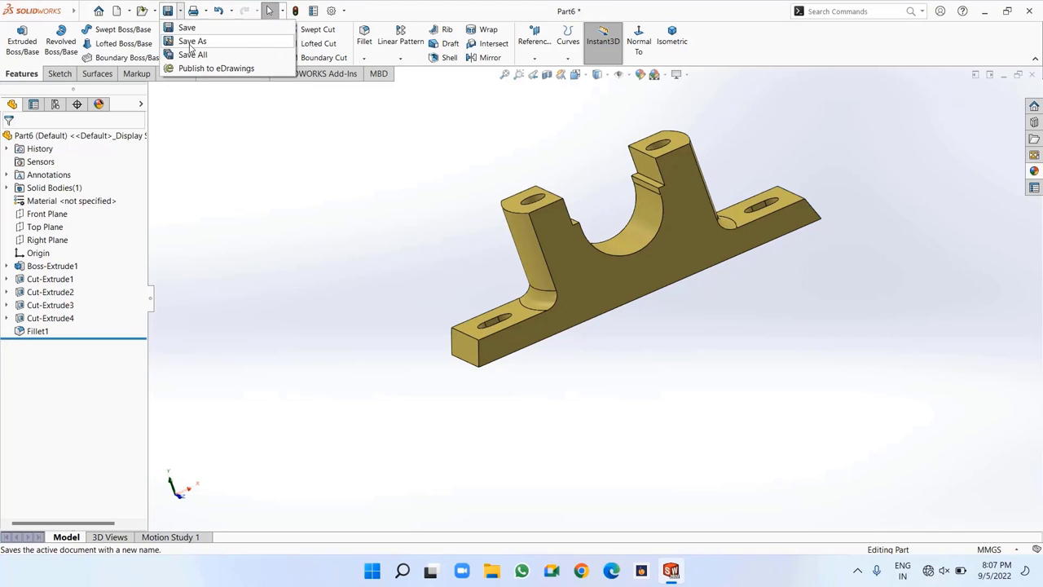
left_click(193, 42)
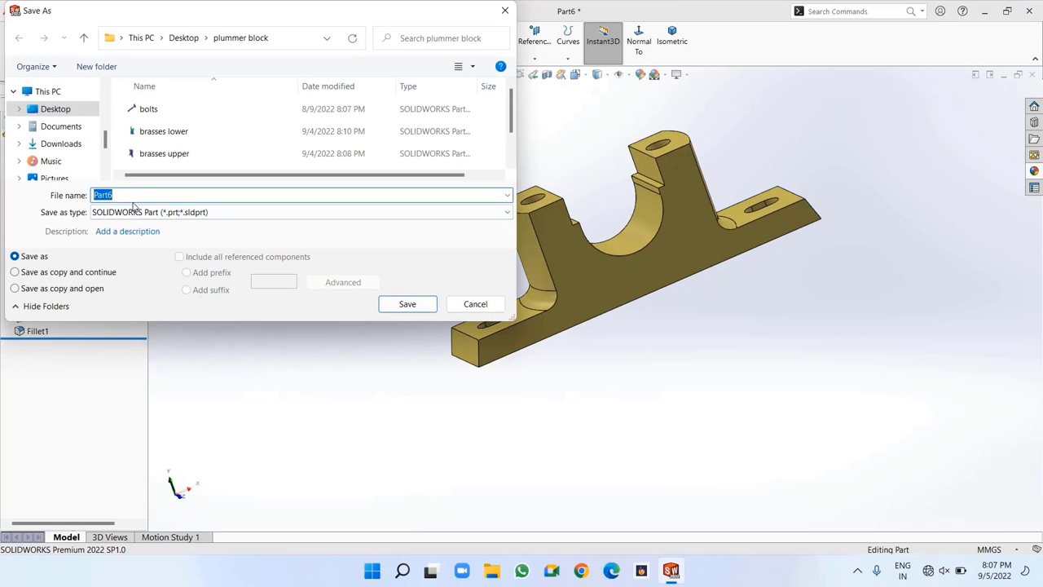
type("body")
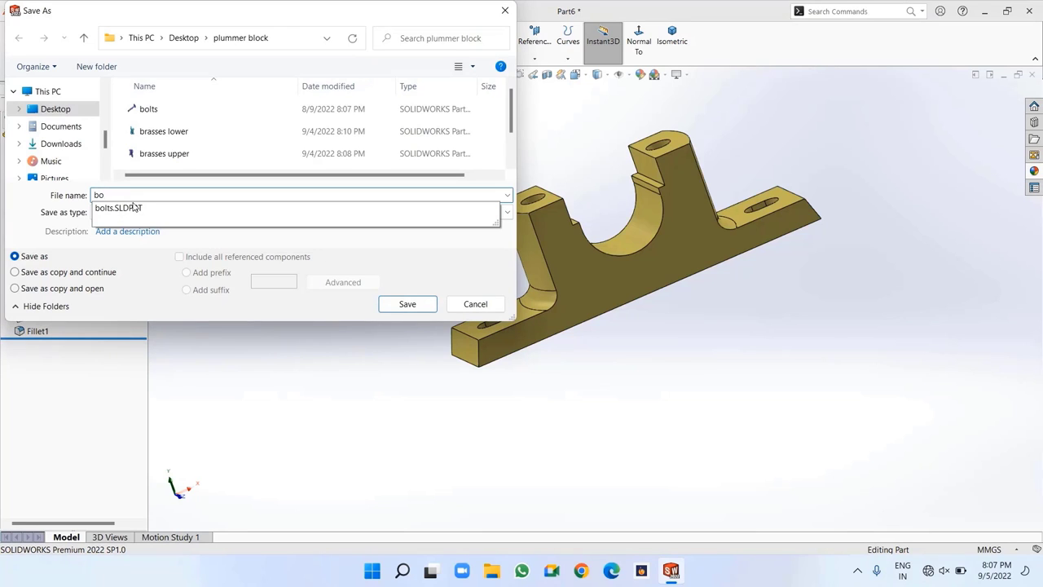
left_click(403, 303)
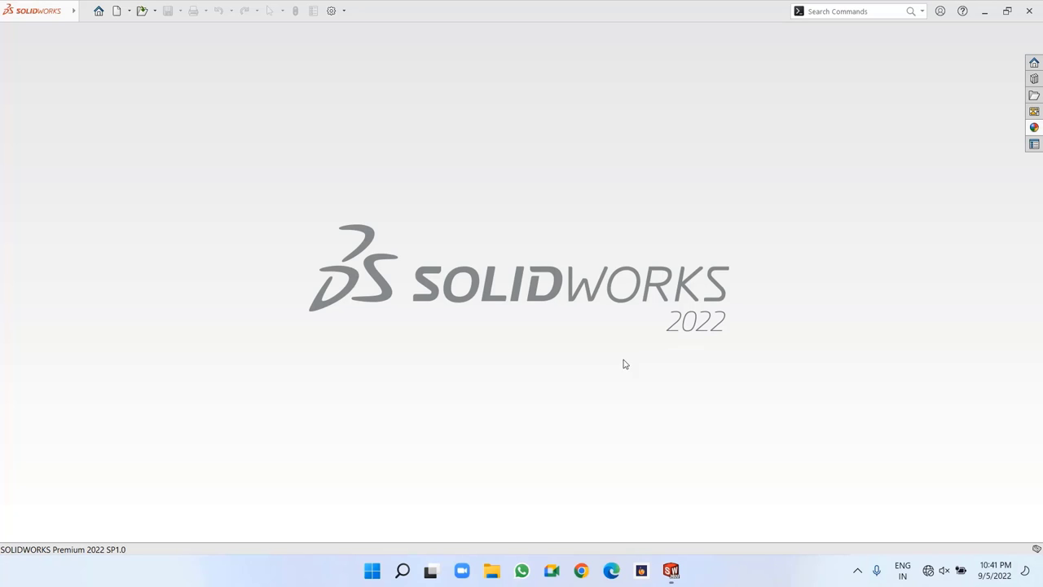
Create a new part and start a sketch on the Front Plane
left_click(117, 11)
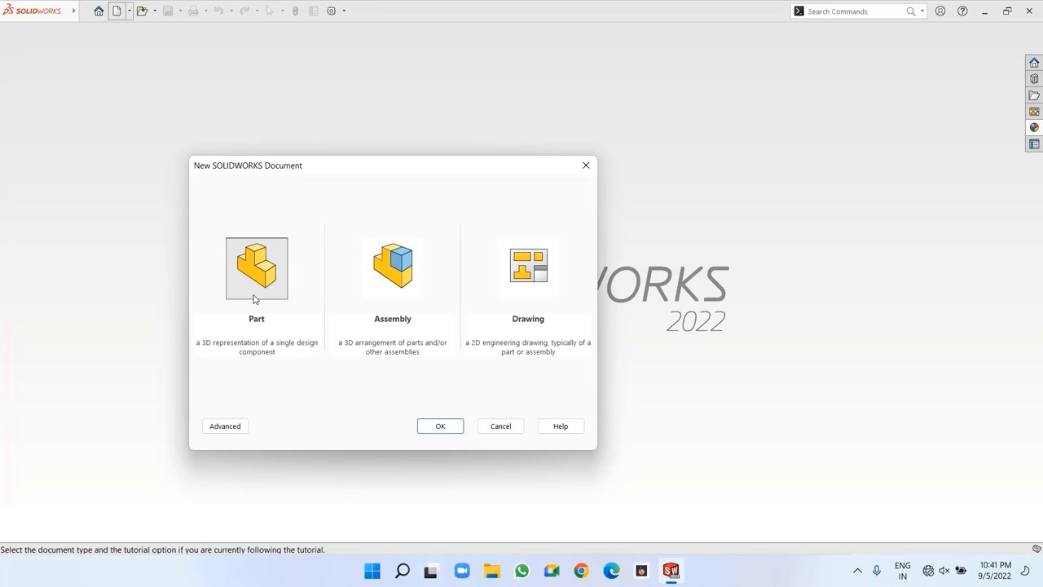
left_click(438, 426)
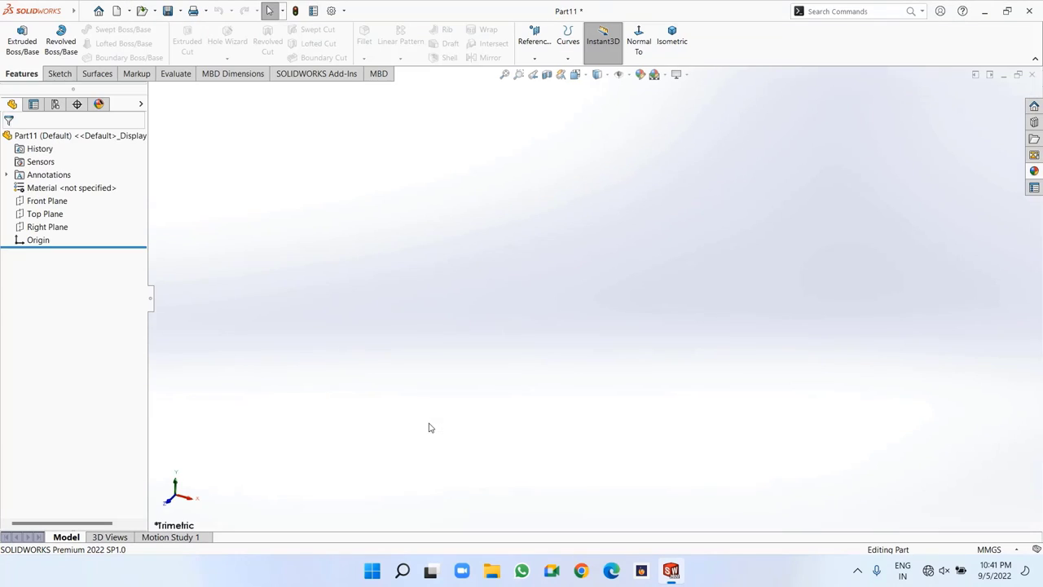
left_click(37, 204)
left_click(48, 187)
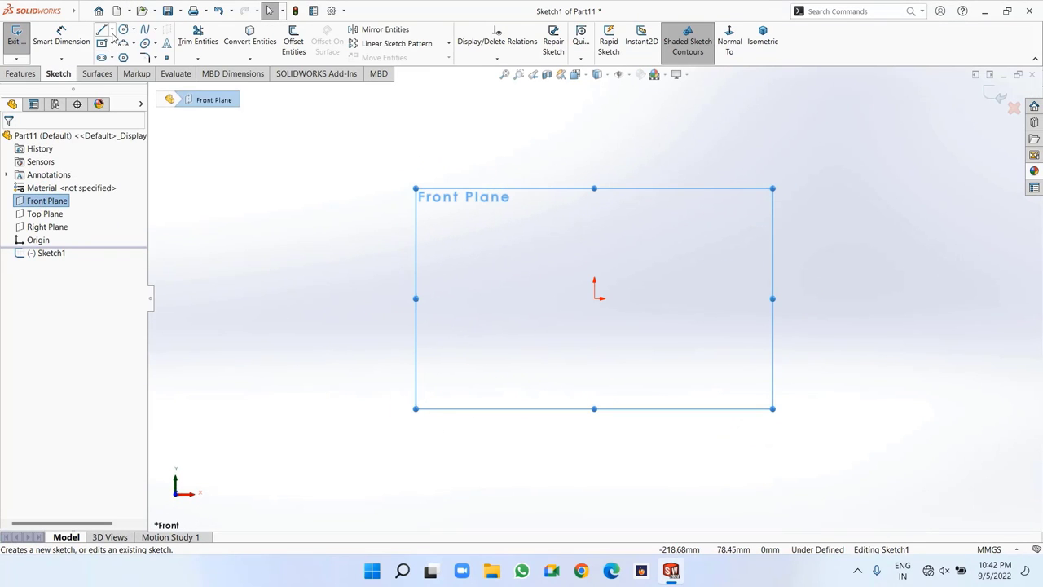
Draw a horizontal and a vertical centerline crossing at the origin
left_click(112, 30)
left_click(130, 56)
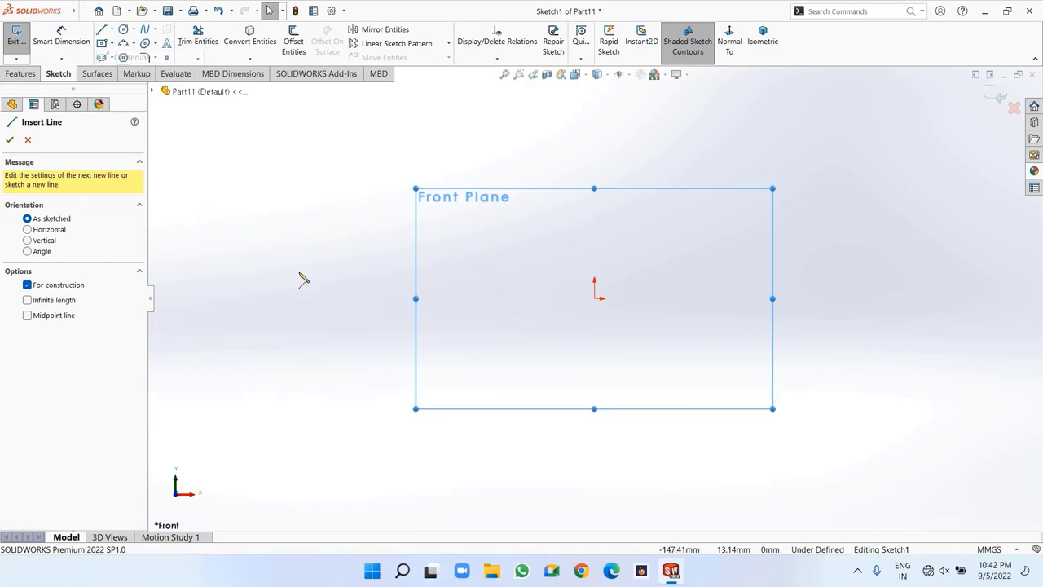
left_click(362, 298)
left_click(891, 299)
right_click(893, 300)
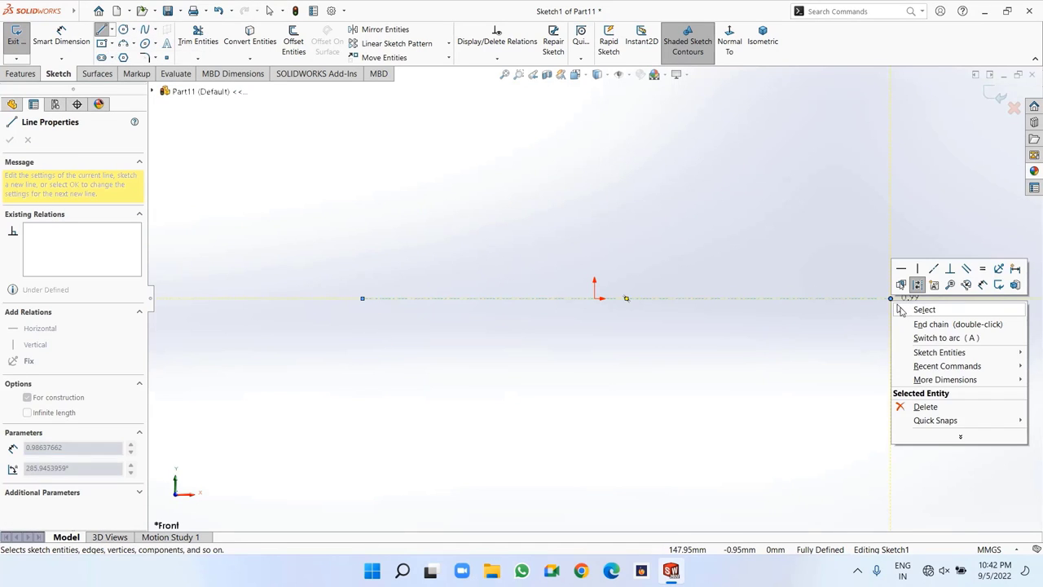
left_click(905, 310)
left_click(111, 30)
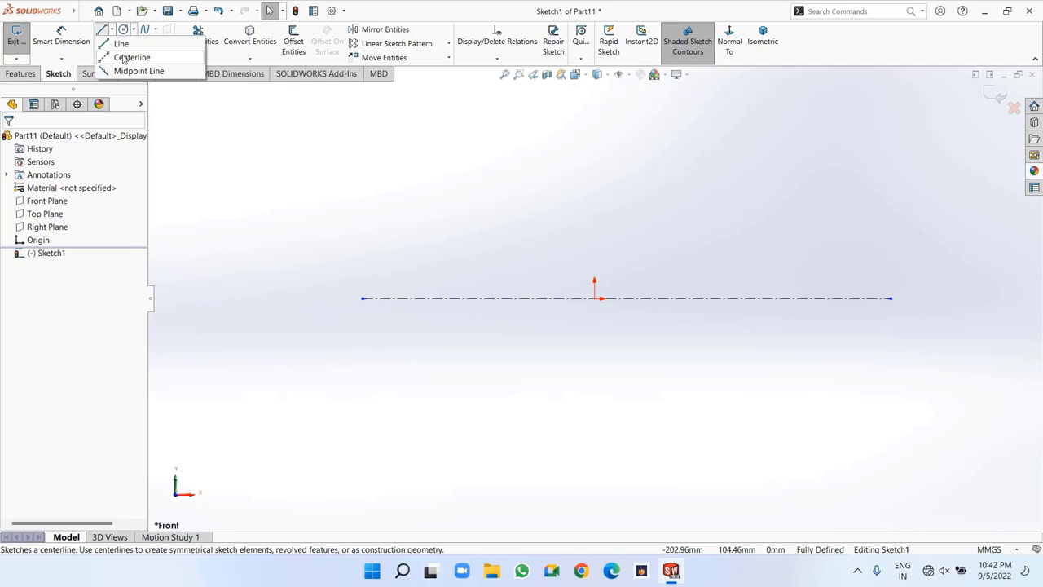
left_click(128, 57)
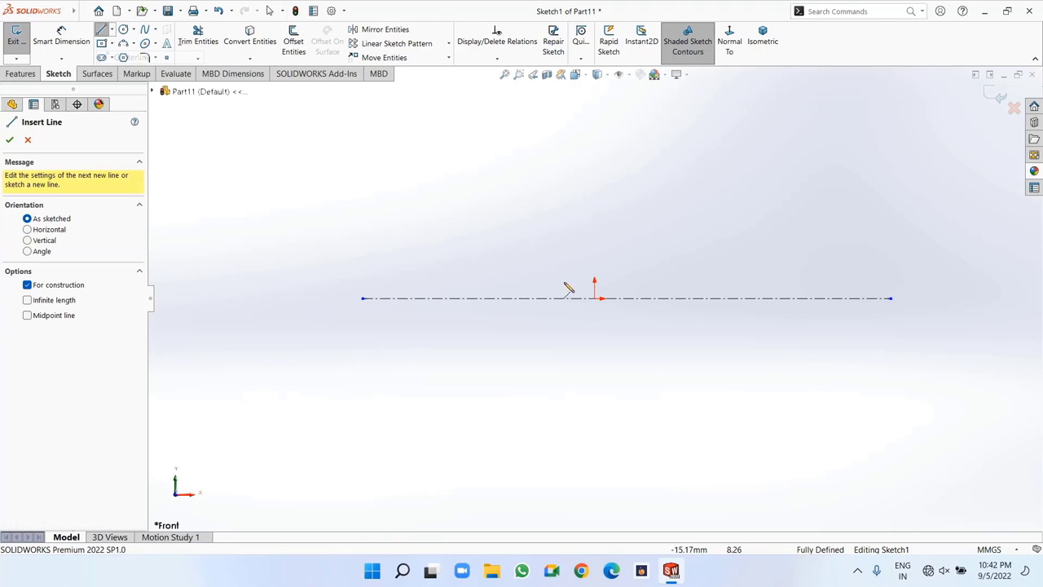
left_click(594, 97)
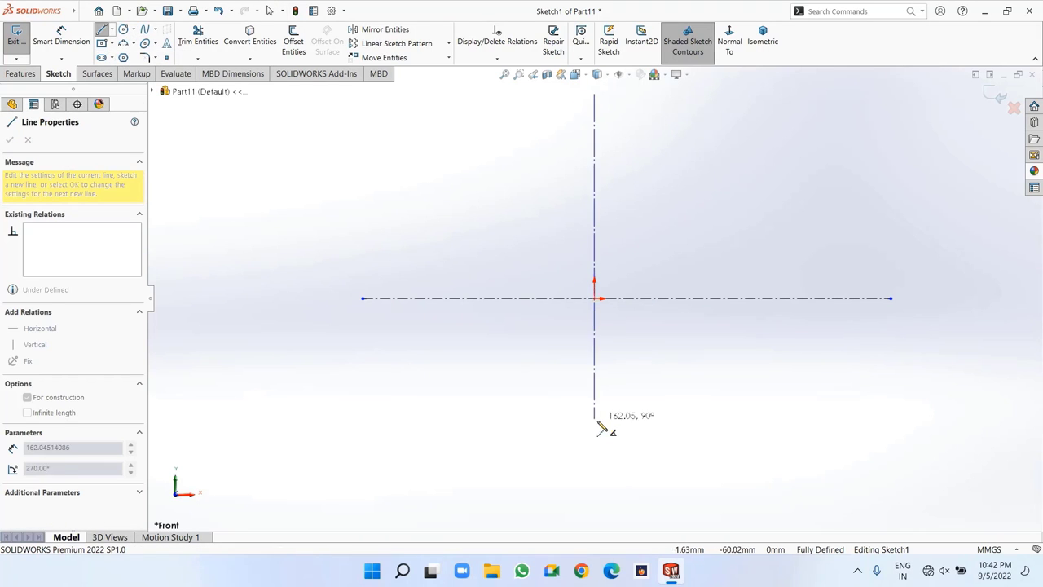
left_click(594, 505)
right_click(598, 435)
left_click(625, 441)
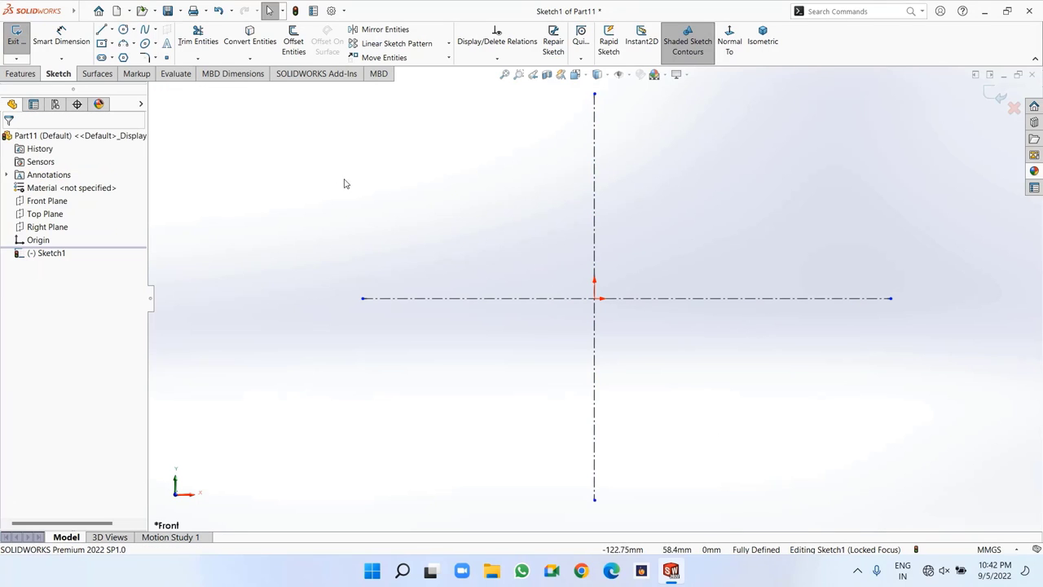
left_click(125, 31)
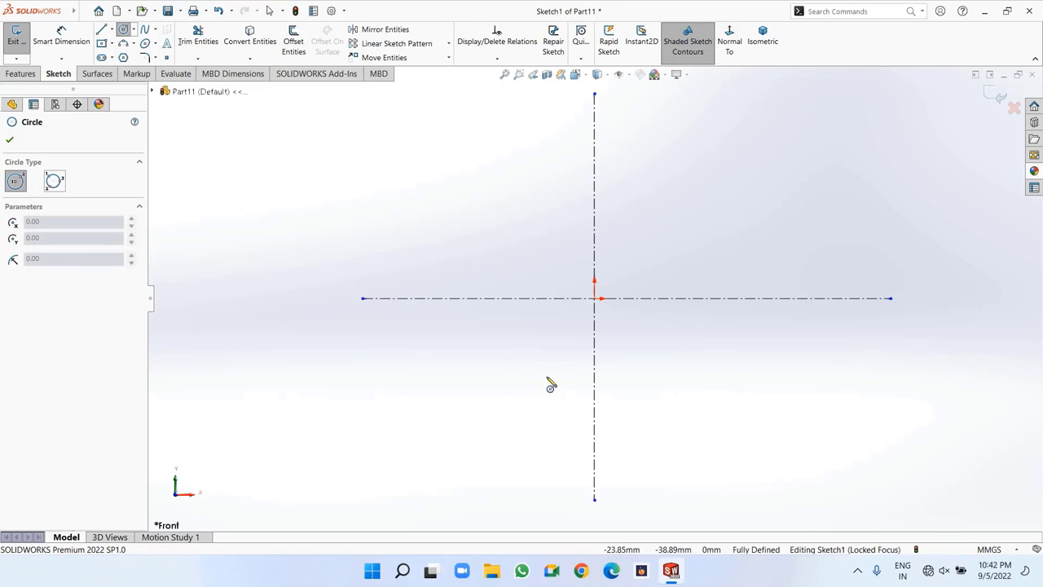
Draw two concentric circles centred on the origin
left_click(594, 299)
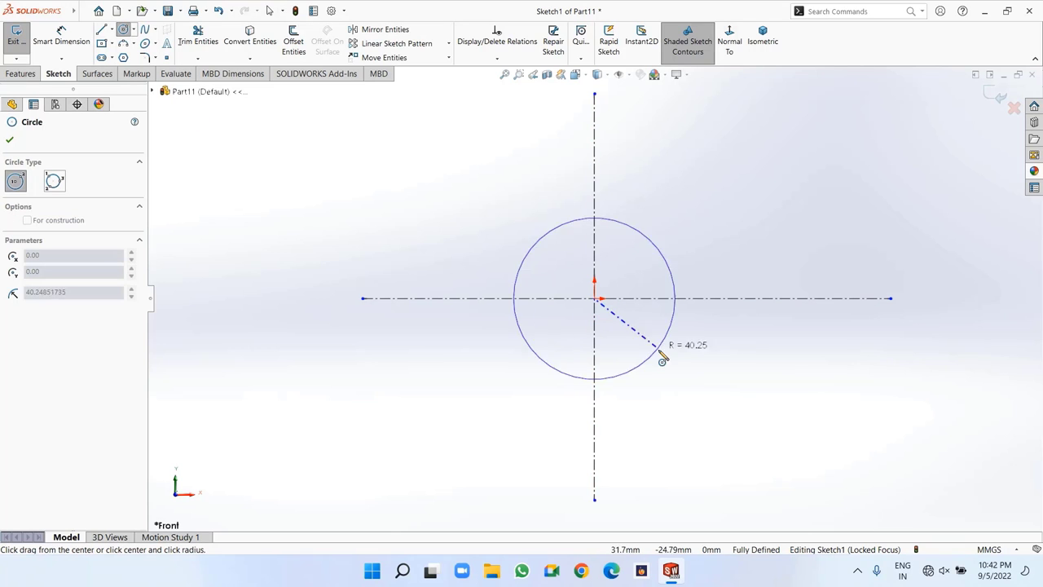
left_click(745, 416)
left_click(594, 298)
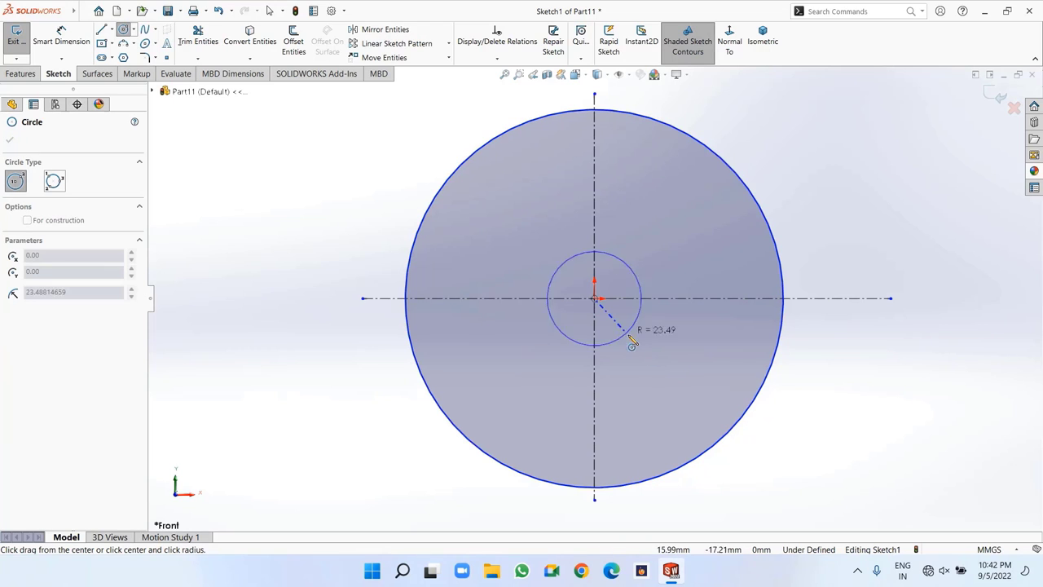
left_click(670, 383)
right_click(672, 385)
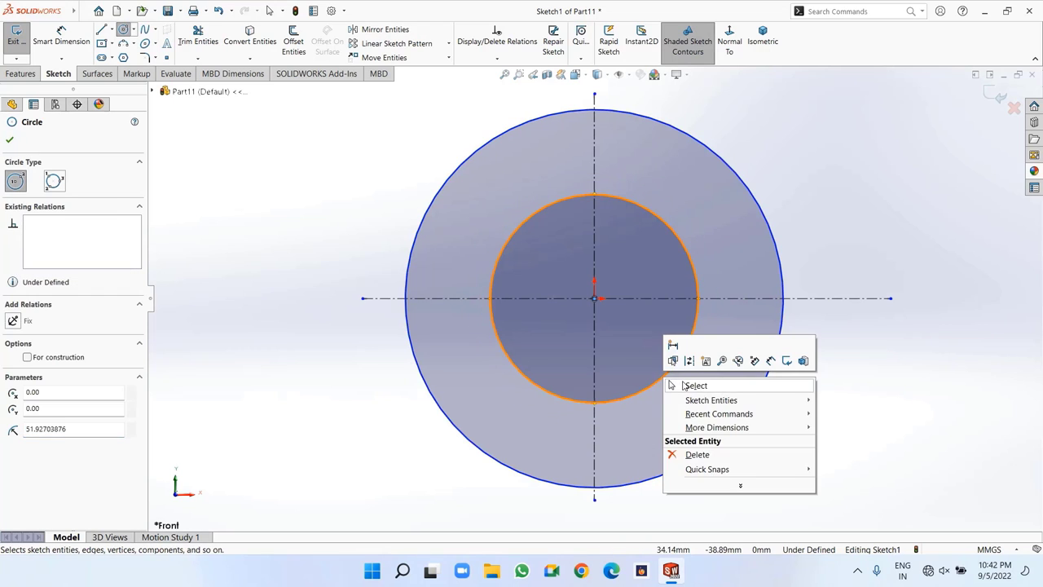
left_click(672, 385)
left_click(231, 231)
Dimension the outer circle Ø96 and the inner circle Ø48
left_click(61, 37)
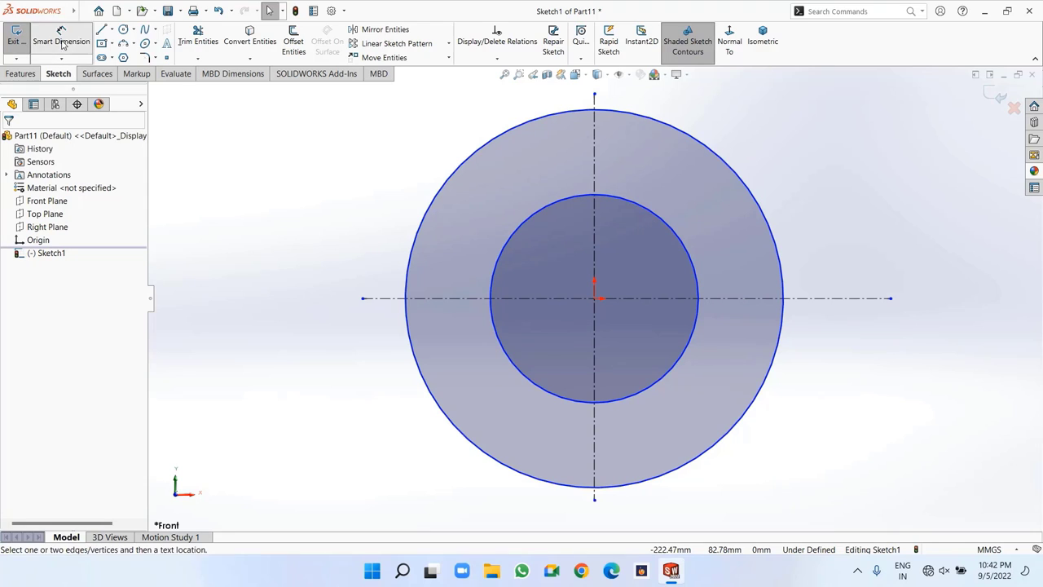
left_click(705, 144)
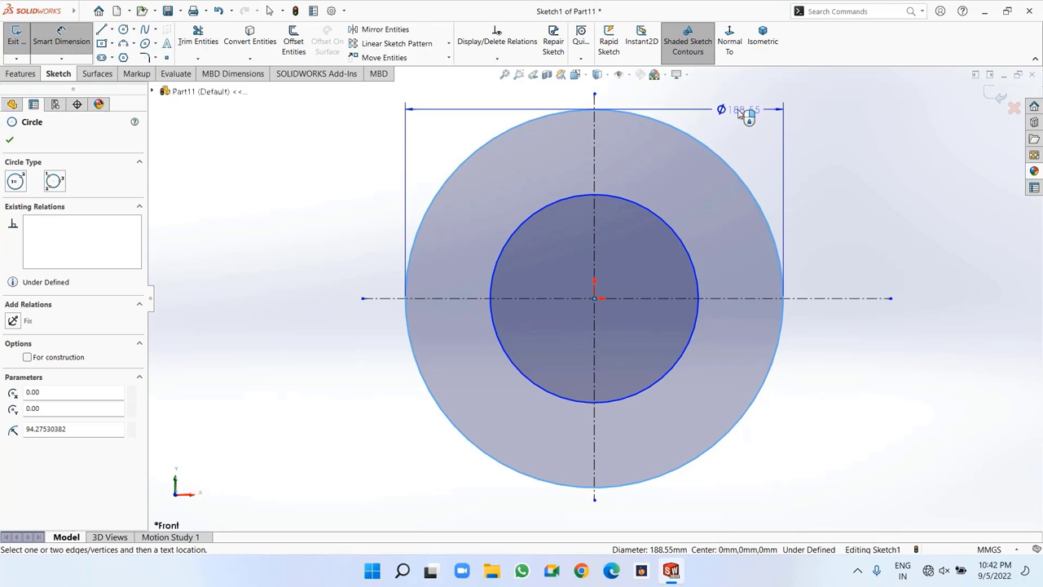
left_click(798, 97)
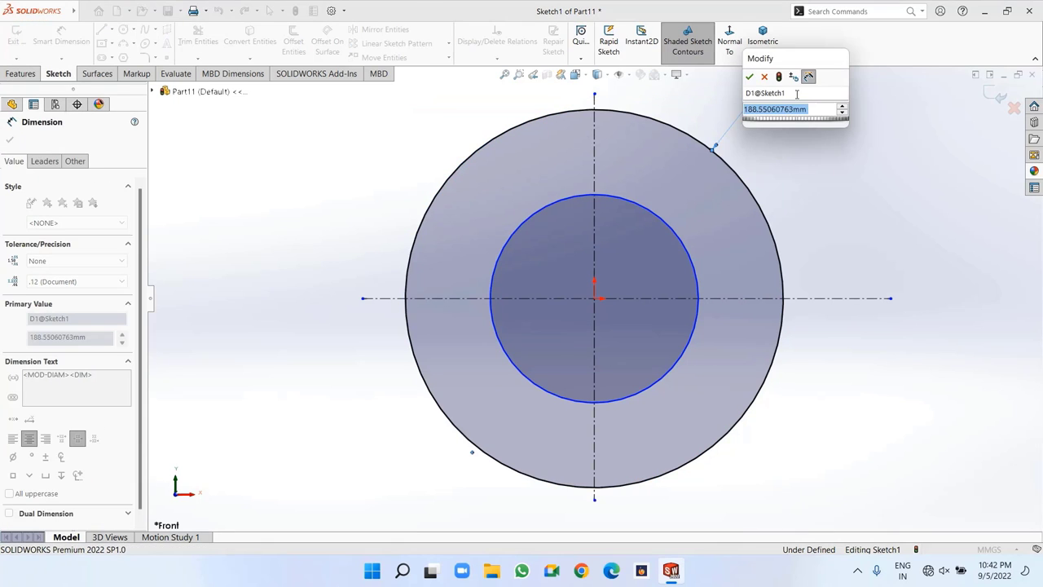
type("96")
key("Return")
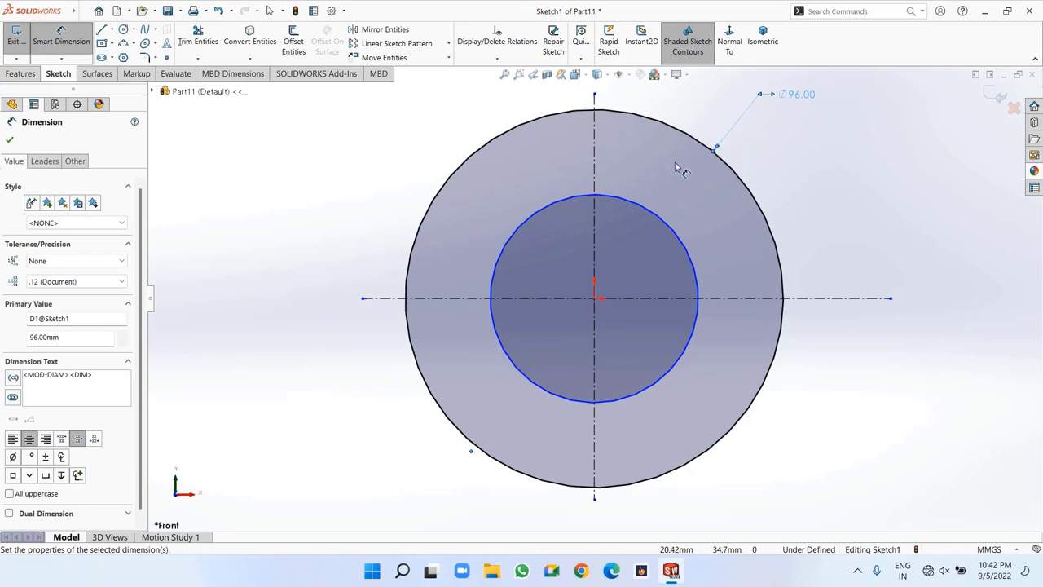
left_click(648, 209)
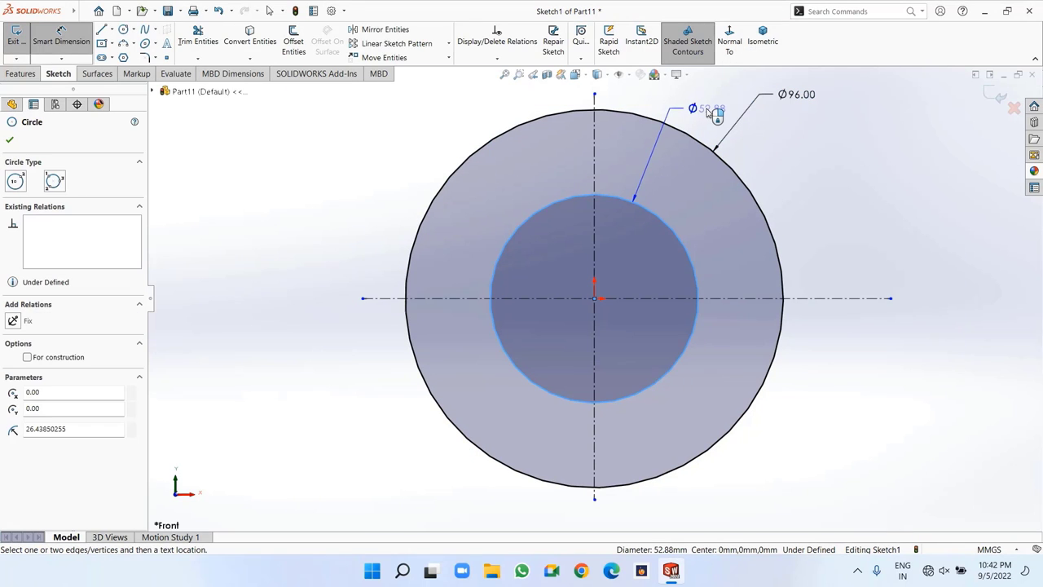
left_click(709, 111)
key("Return")
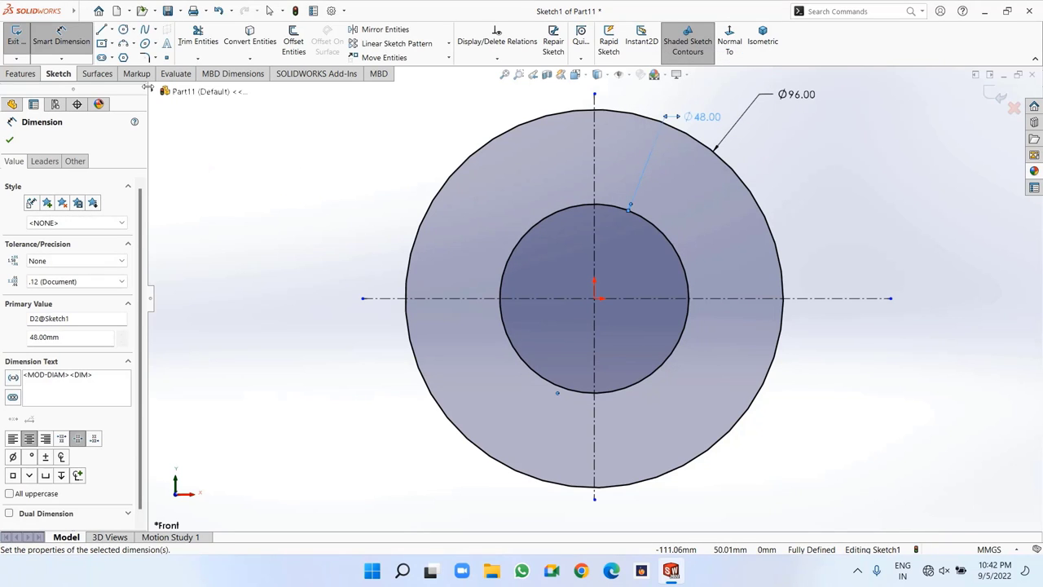
Draw a stepped line chain to the right of the outer circle
key("l")
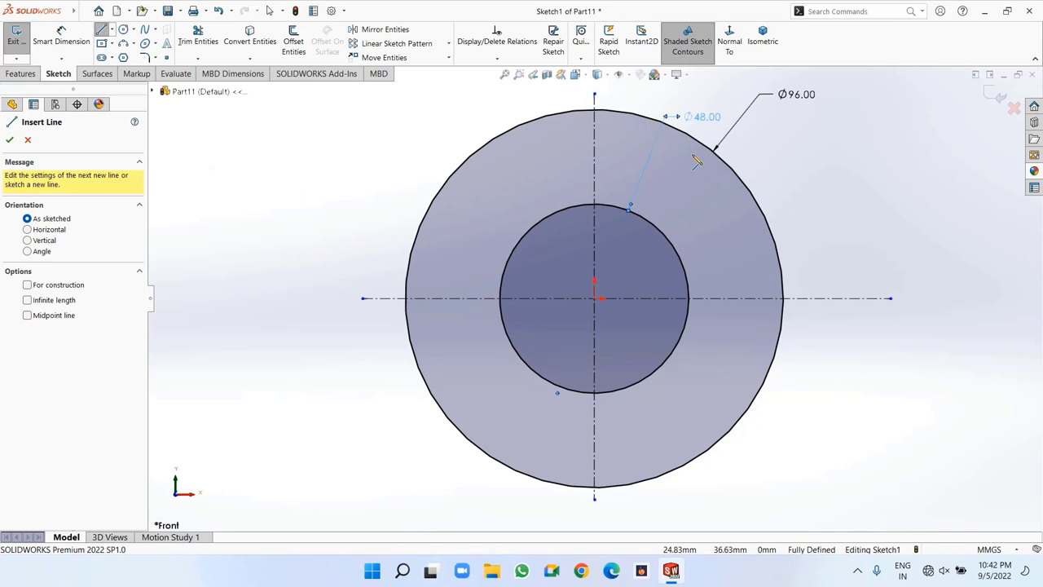
mouse_move(692, 154)
left_mouse_down()
mouse_move(920, 140)
mouse_move(901, 154)
left_mouse_up()
left_click(901, 186)
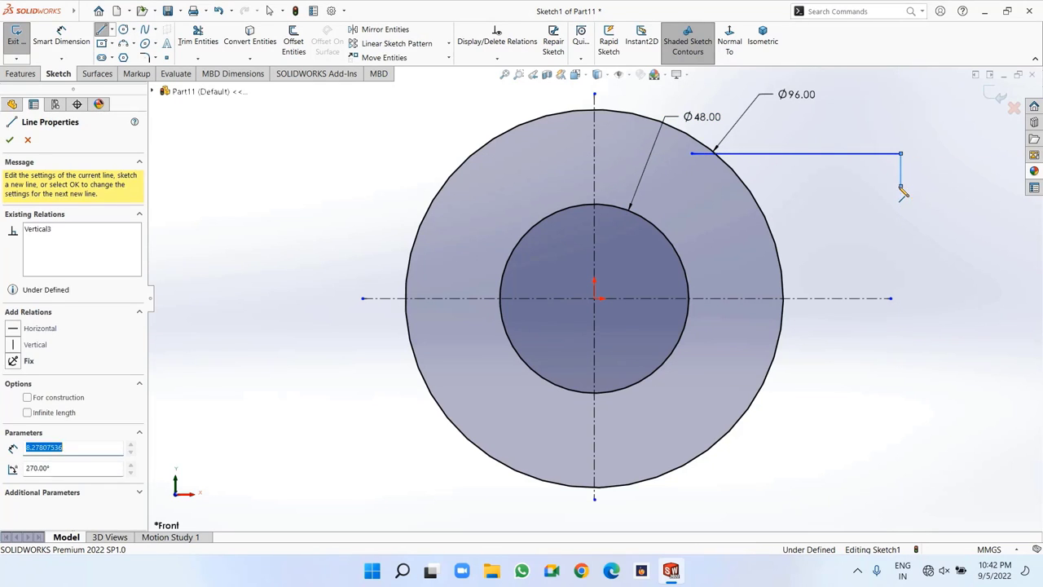
left_click(718, 186)
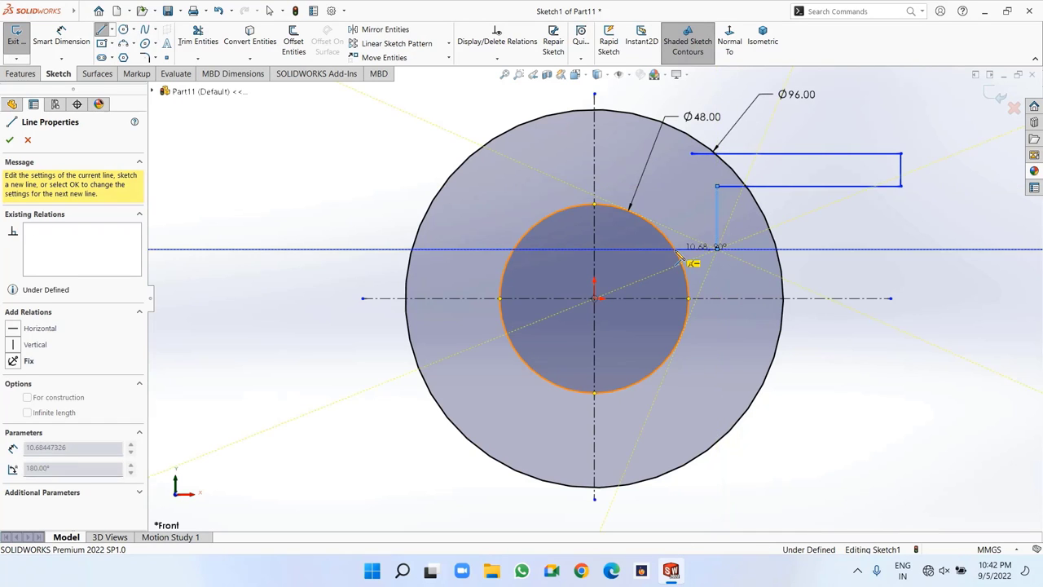
right_click(683, 253)
left_click(705, 260)
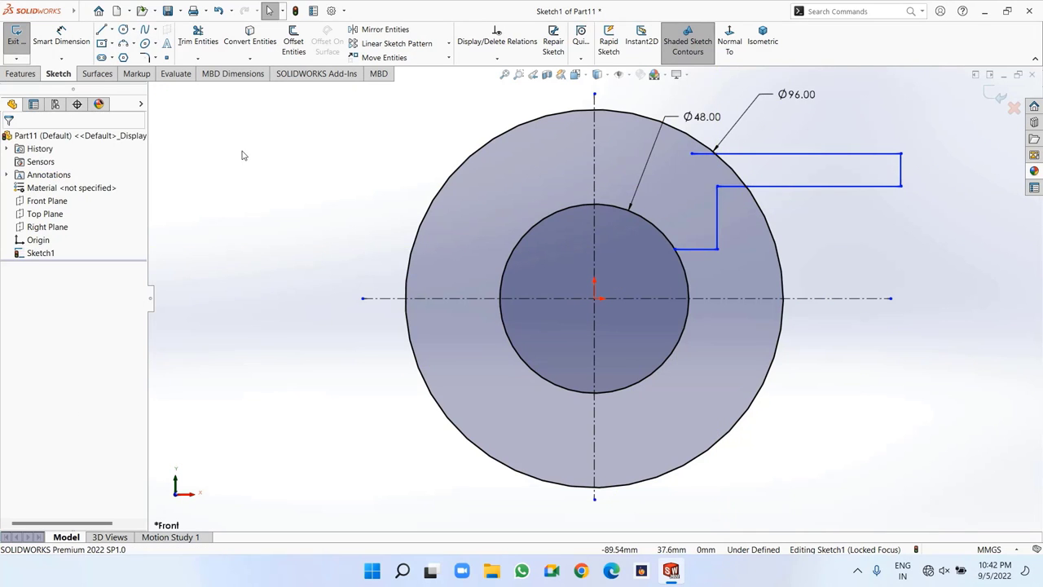
Dimension the steps: 8 mm offset from the centerline, 16 mm and 12 mm lengths
left_click(63, 50)
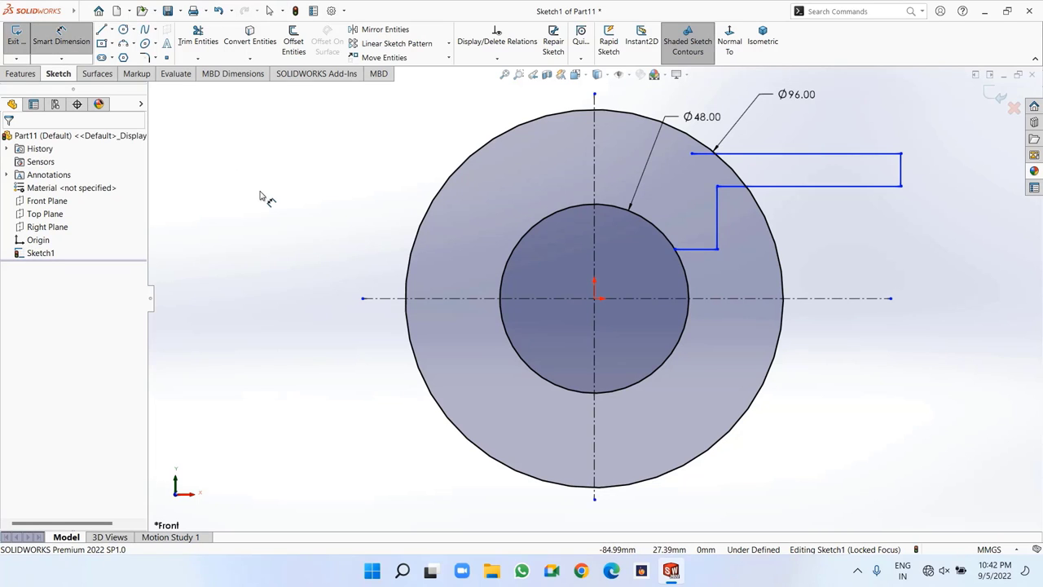
left_click(705, 248)
left_click(724, 299)
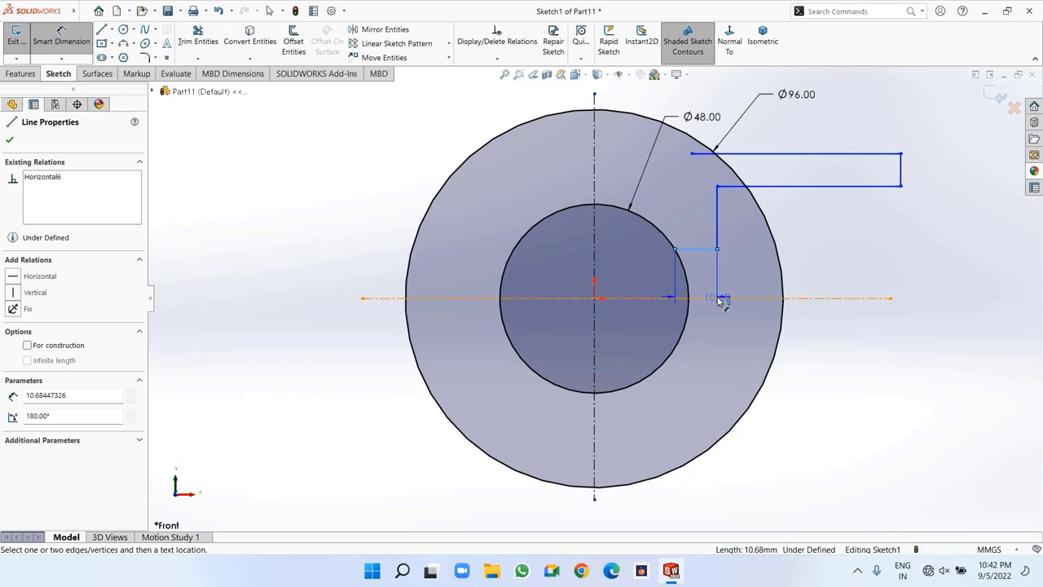
left_click(823, 282)
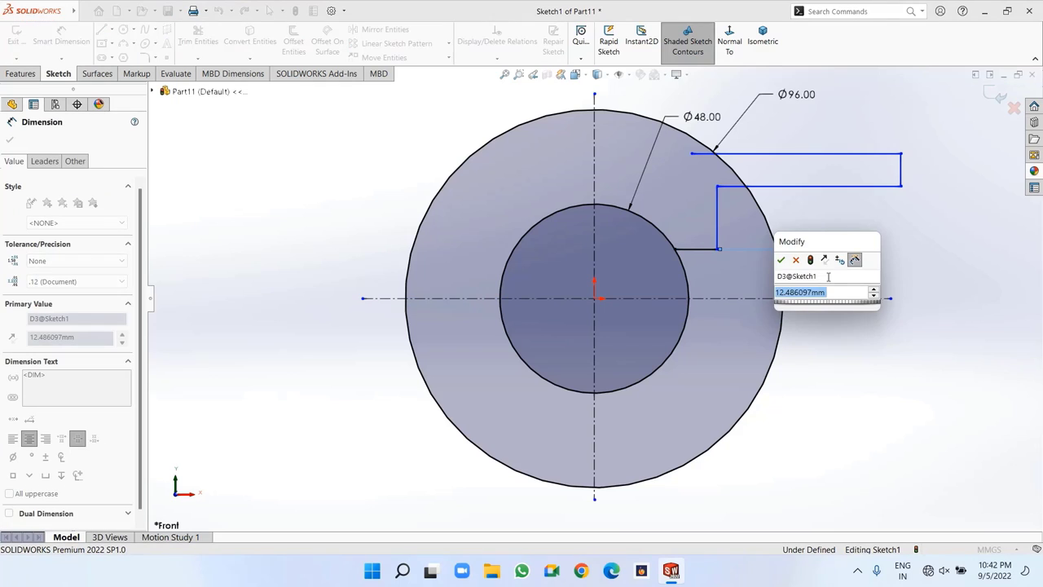
type("8")
key("Return")
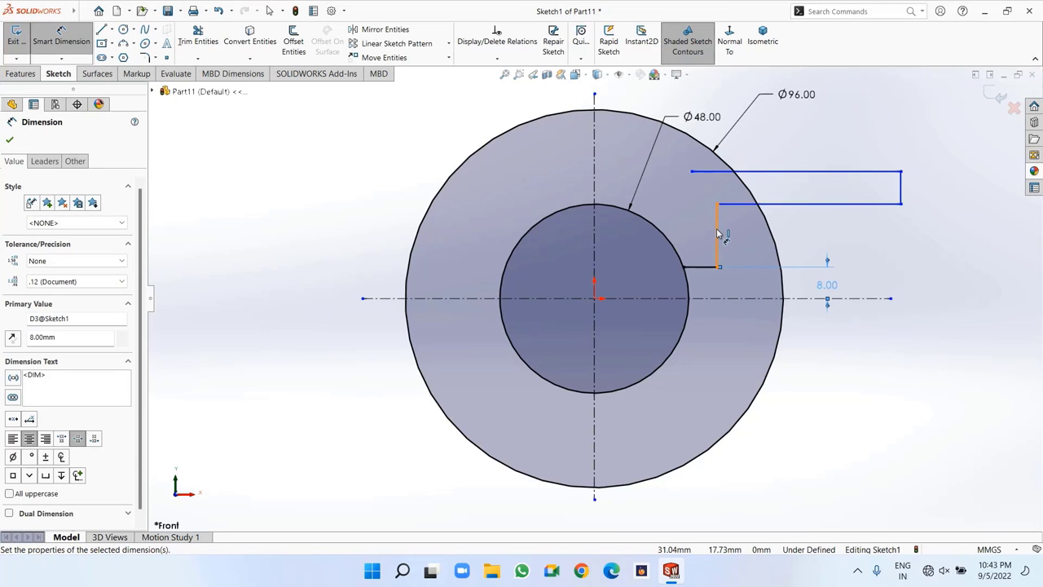
left_click(717, 234)
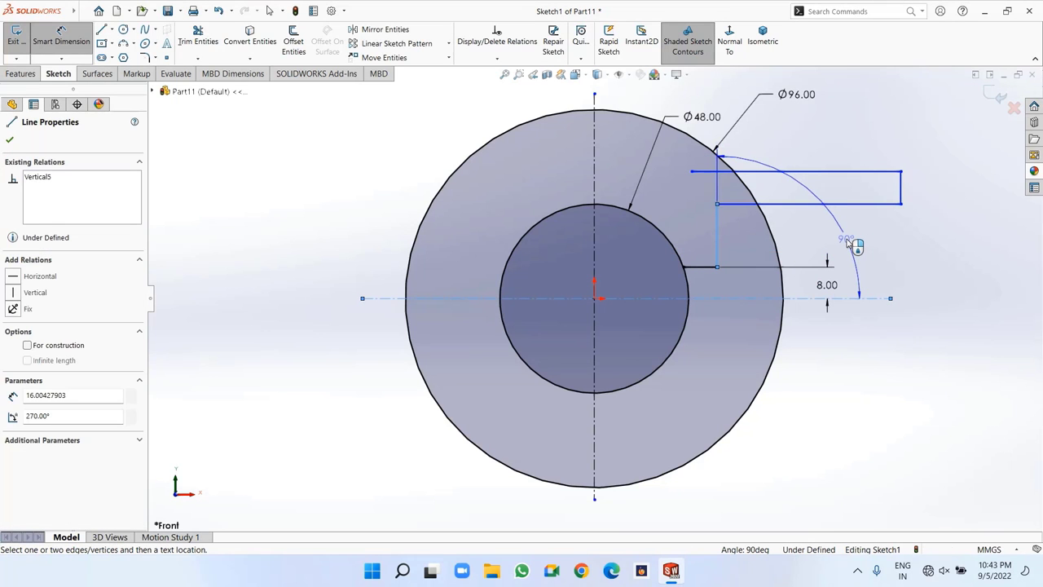
left_click(872, 241)
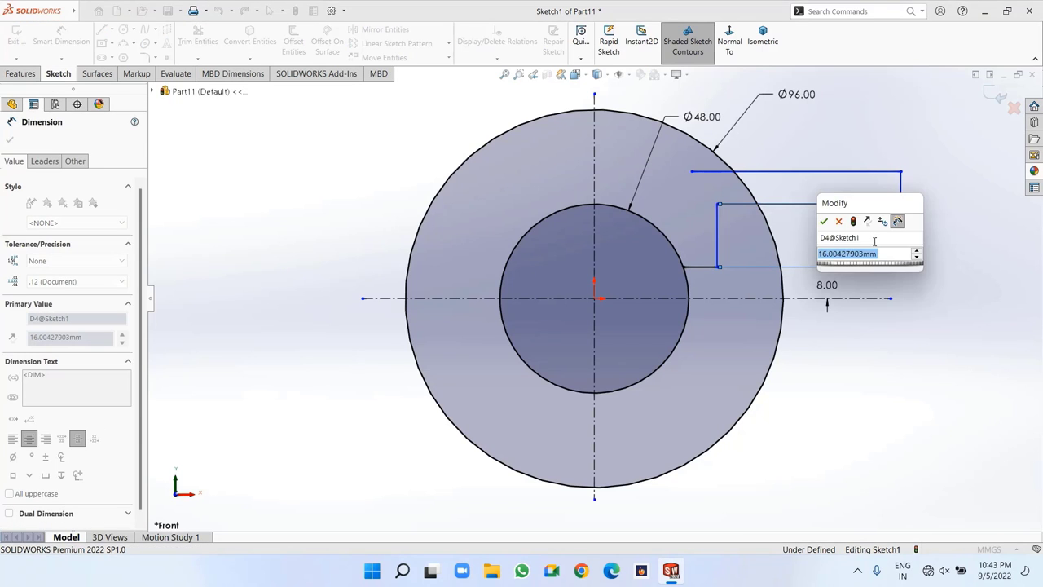
type("16")
key("Return")
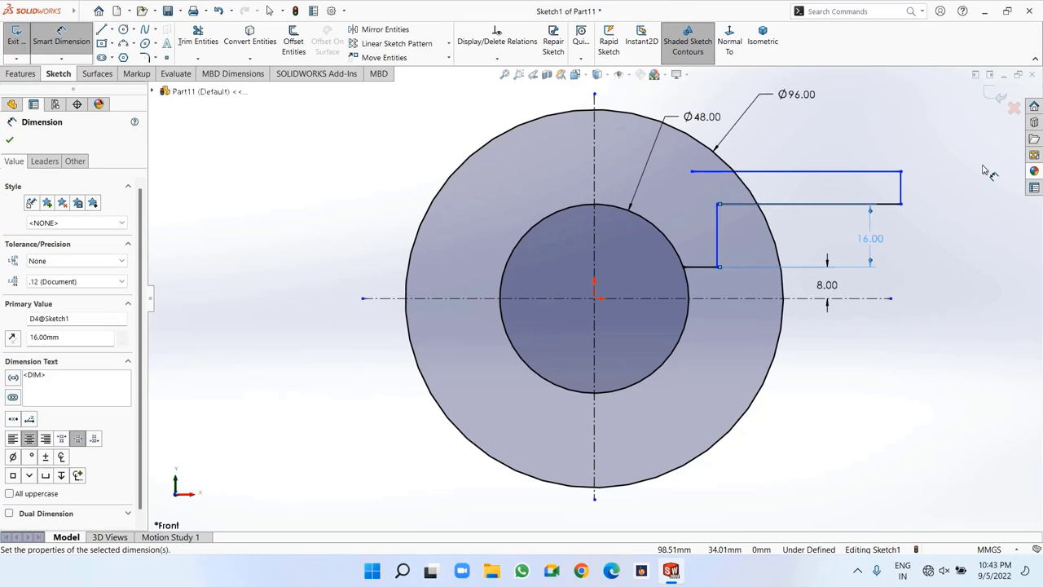
left_click(984, 170)
left_click(902, 193)
left_click(926, 192)
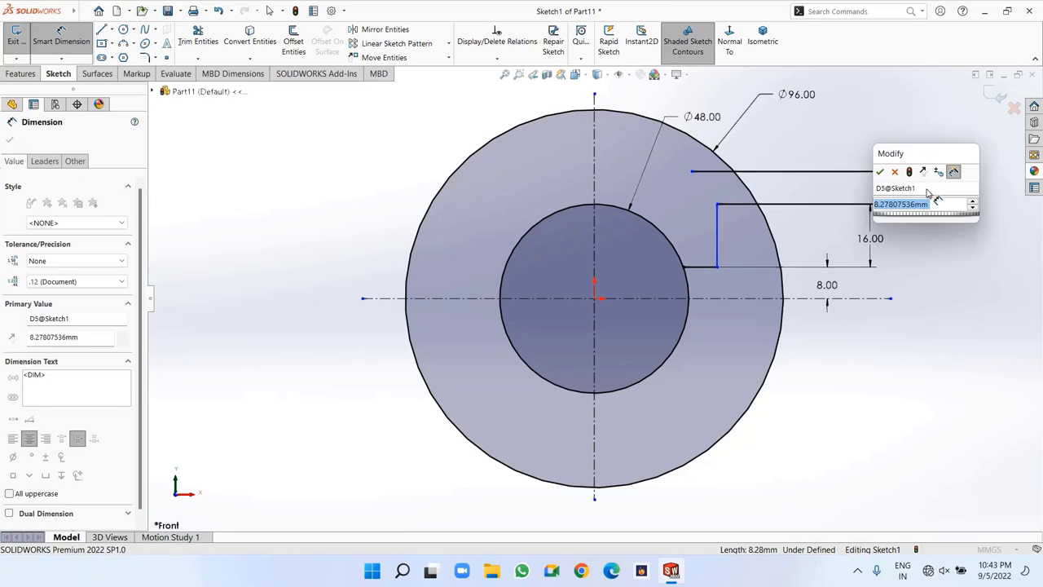
type("12")
key("Return")
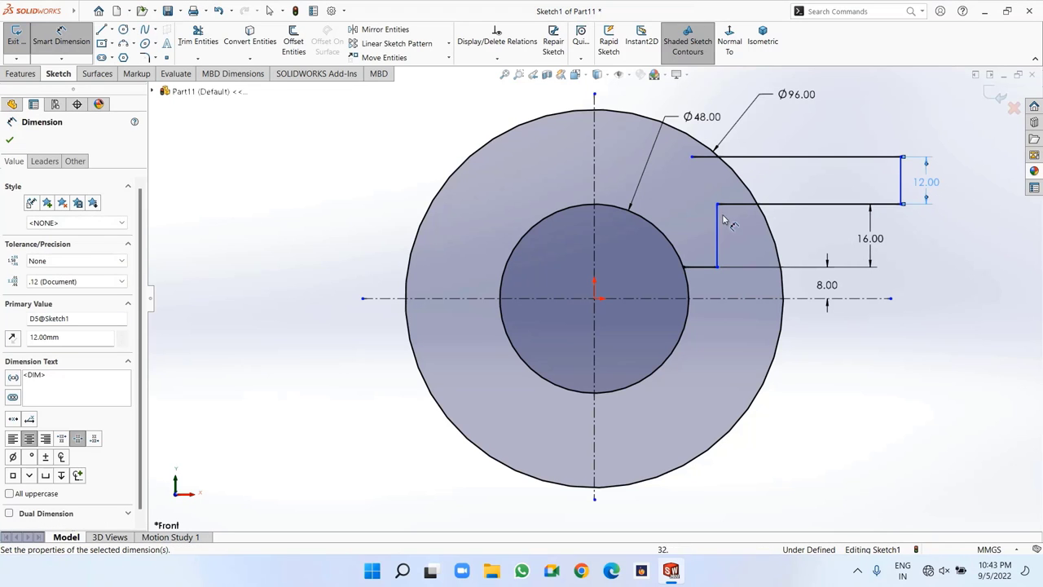
Add 108 mm overall and 56 mm inner widths measured from the vertical centreline
left_click(901, 159)
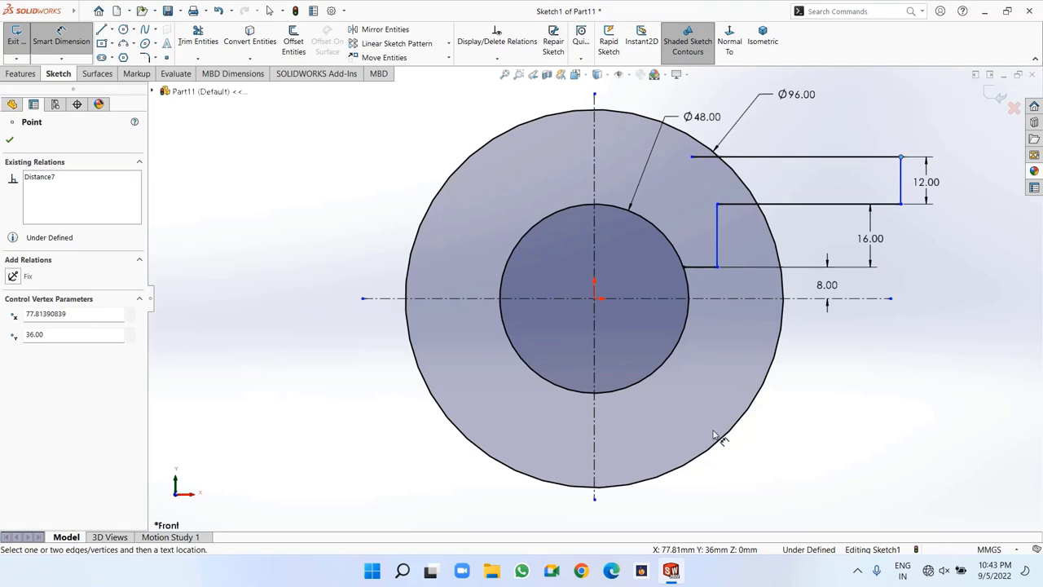
left_click(594, 432)
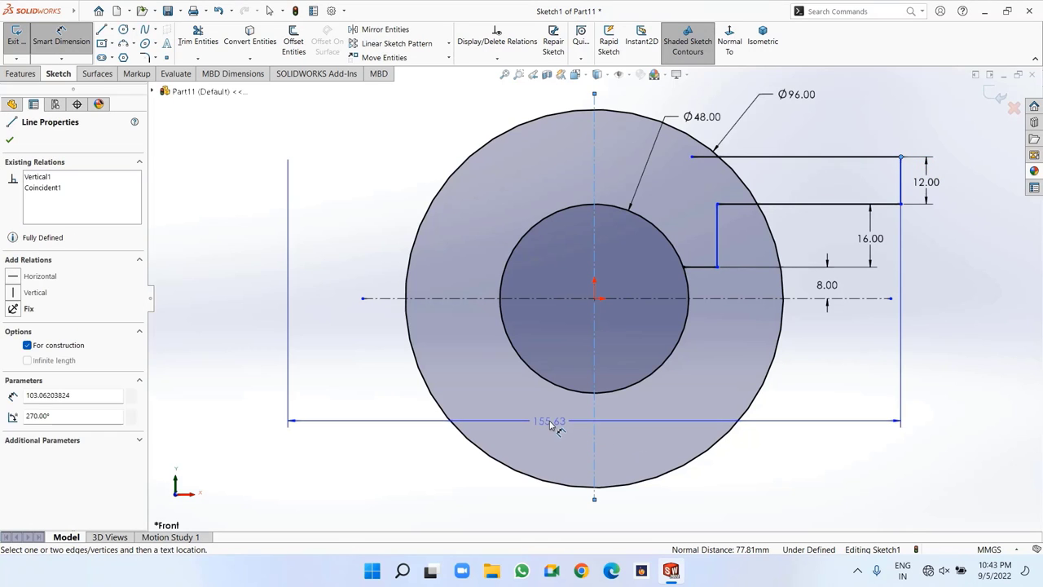
left_click(550, 422)
type("108")
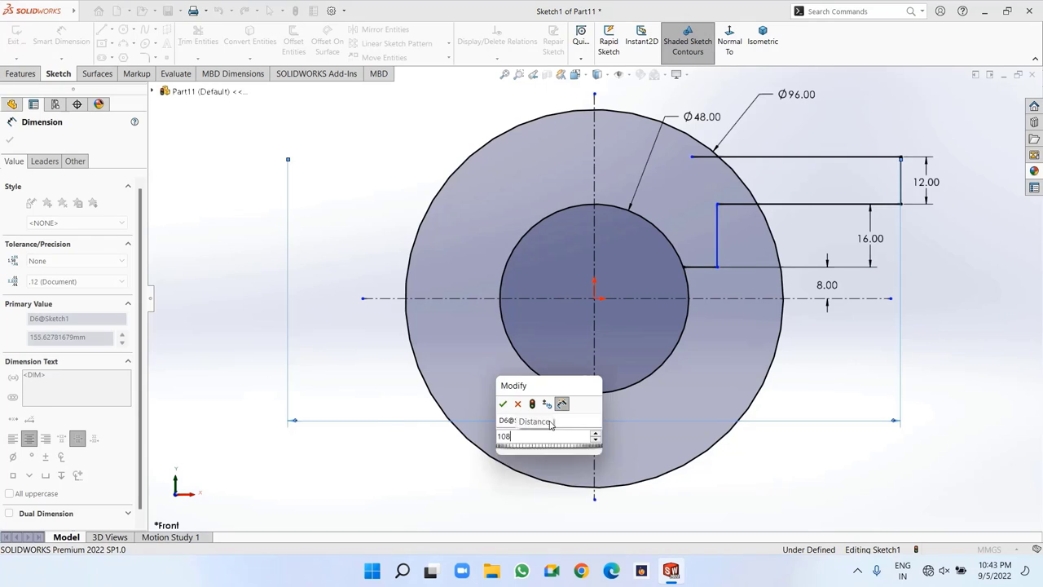
key("Return")
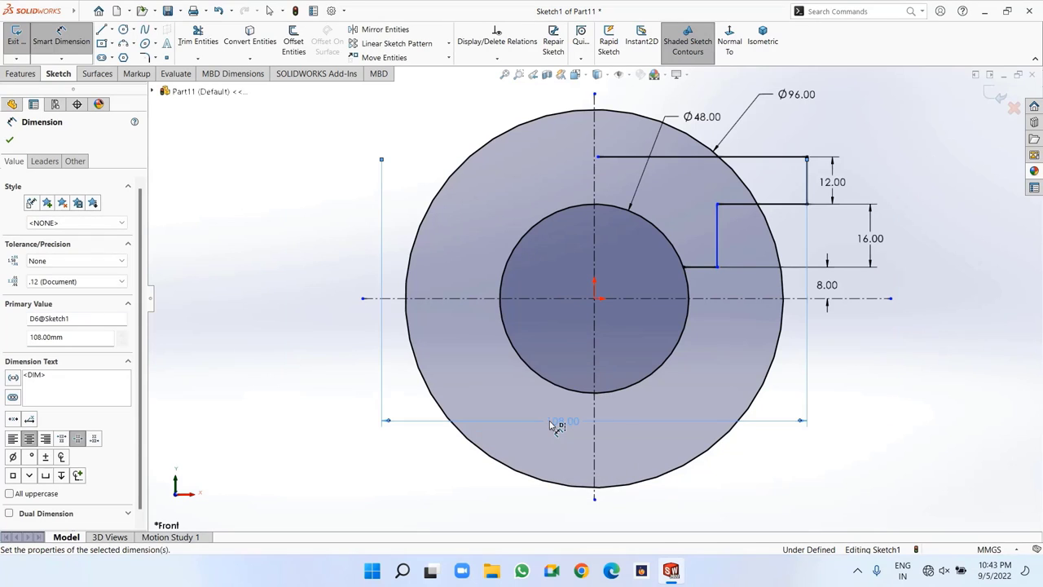
left_click(718, 269)
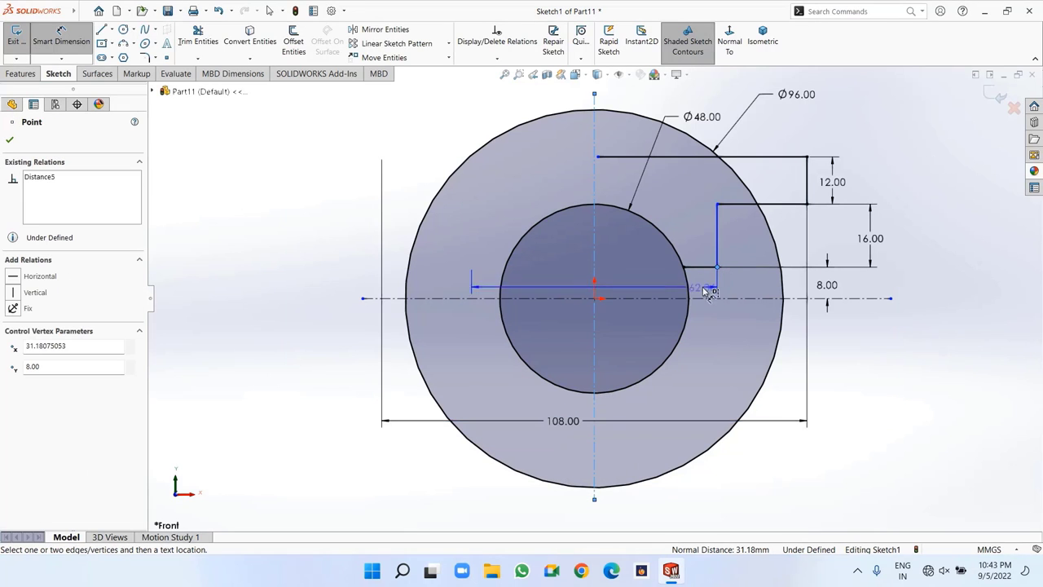
left_click(687, 368)
type("56")
key("Return")
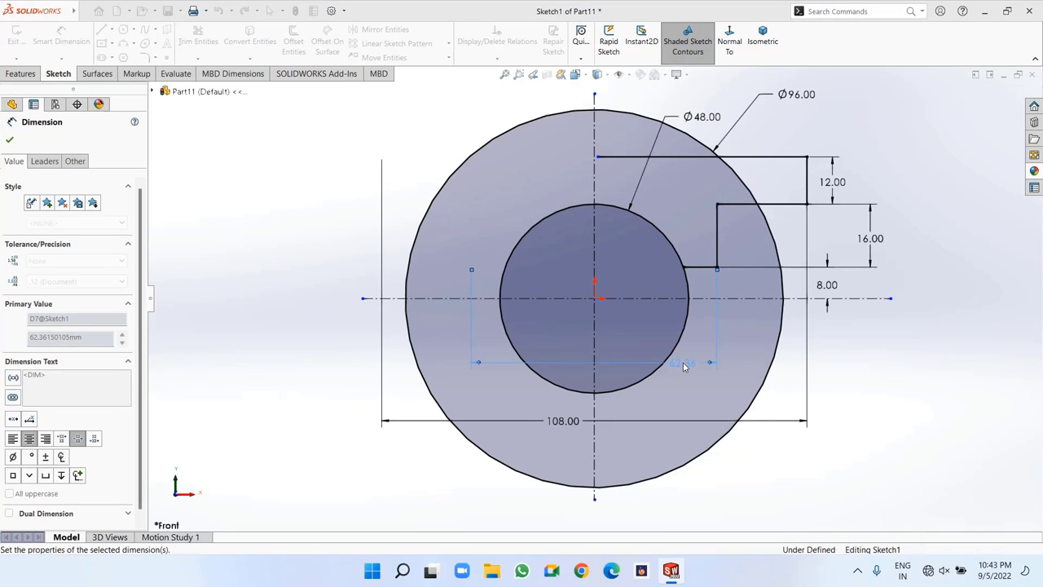
left_click(9, 140)
left_click(198, 40)
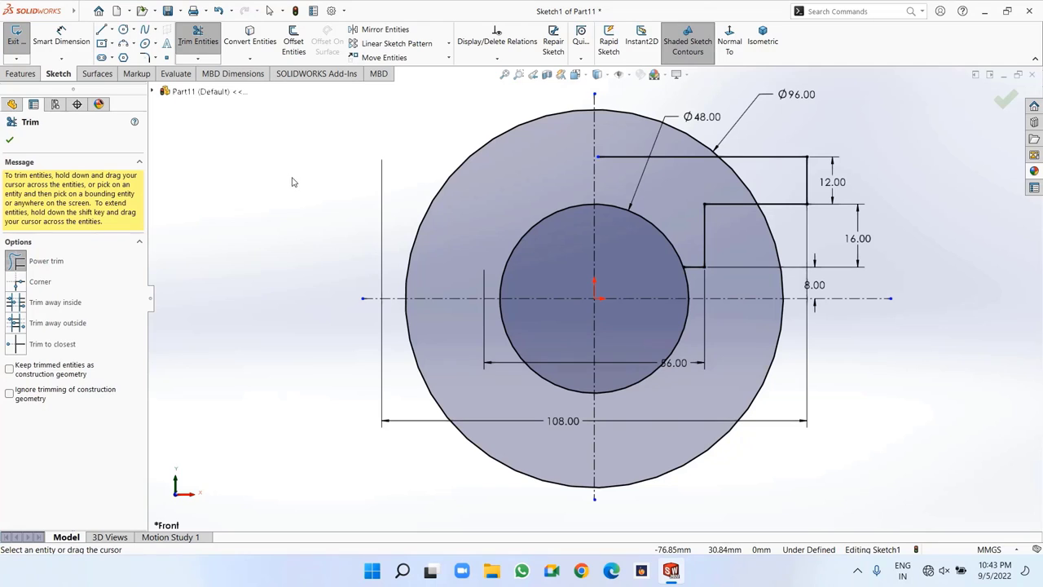
Power-trim the left and lower circle arcs and the outer arc between the flange lines
left_click_drag(482, 128, 557, 254)
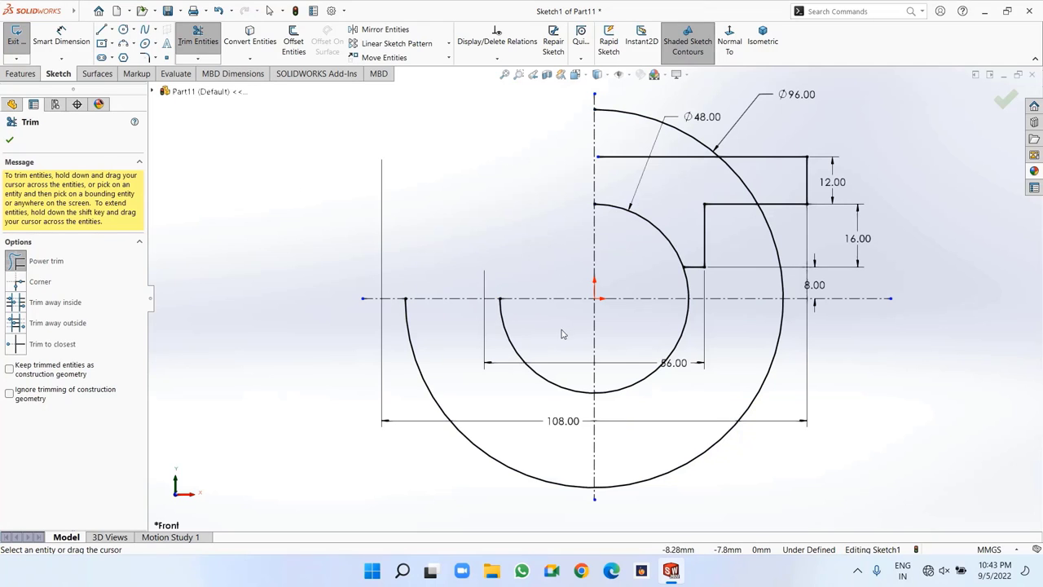
mouse_move(537, 344)
left_mouse_down()
mouse_move(419, 403)
mouse_move(709, 359)
mouse_move(781, 378)
mouse_move(675, 286)
mouse_move(787, 286)
left_mouse_up()
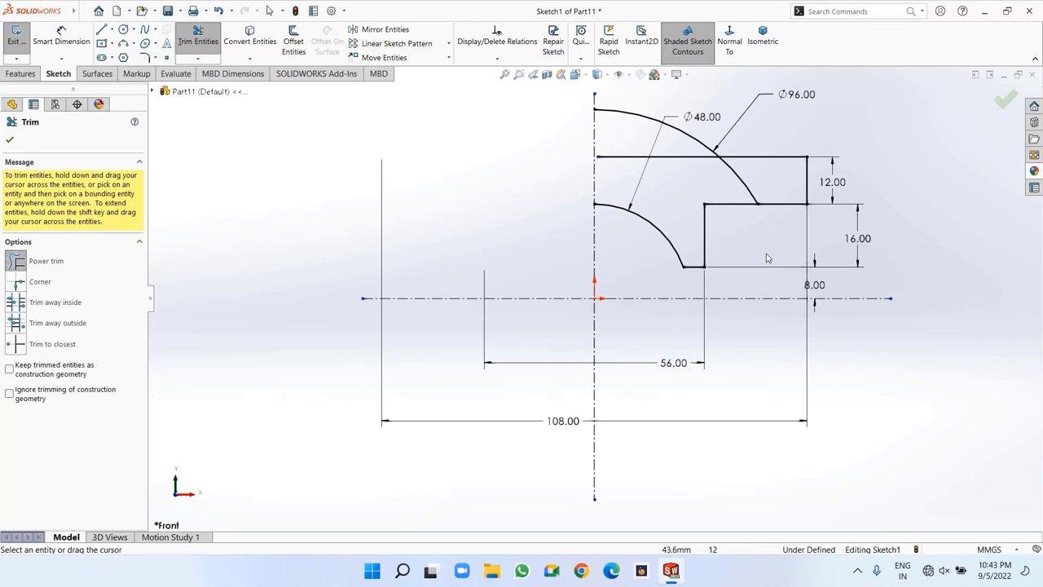
mouse_move(750, 173)
left_mouse_down()
mouse_move(721, 193)
mouse_move(675, 154)
left_mouse_up()
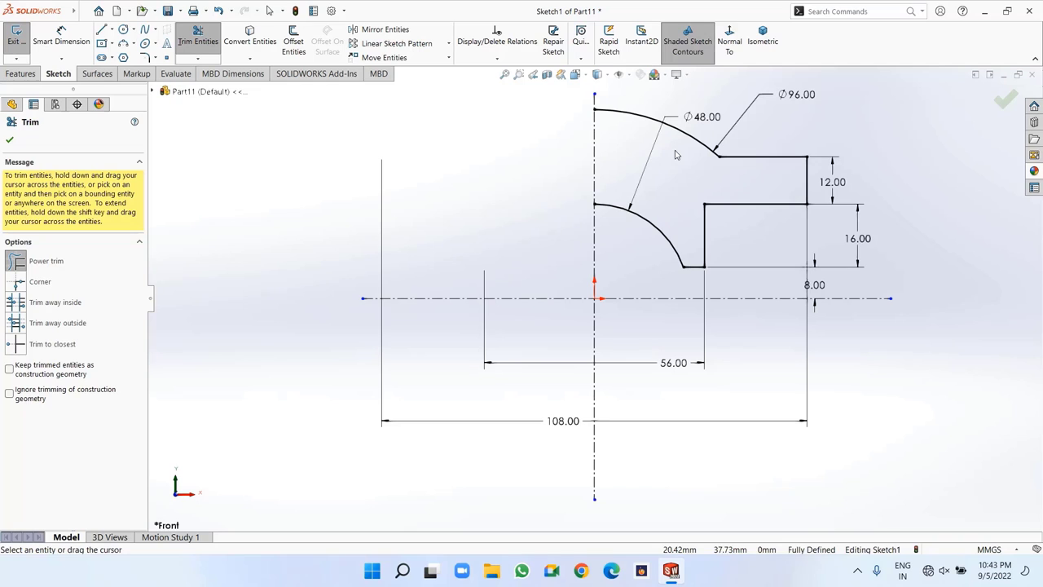
left_click(1004, 100)
Mirror the selected half profile about the vertical centreline
key("f")
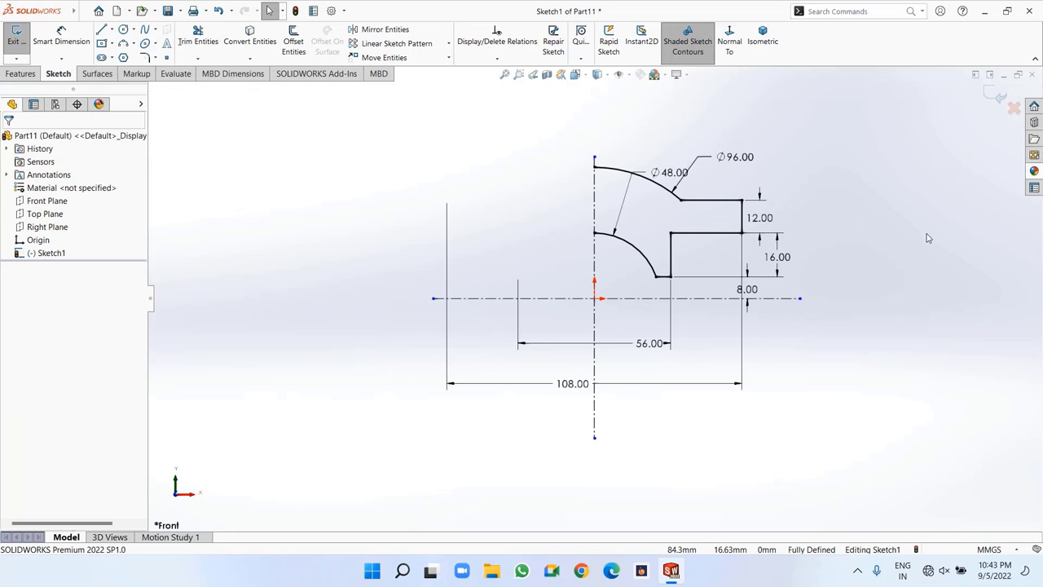
left_click_drag(858, 400, 561, 151)
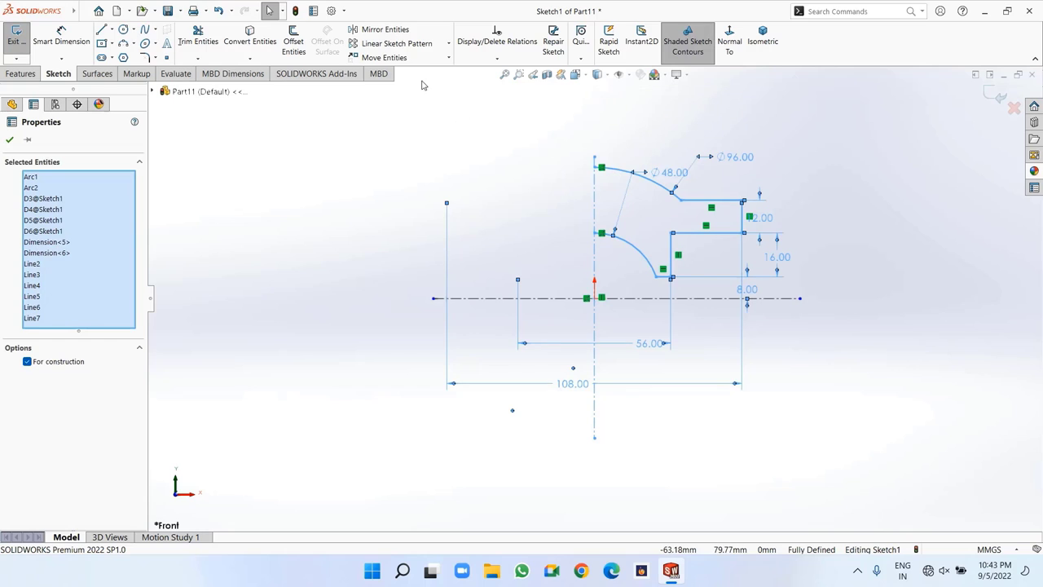
left_click(386, 31)
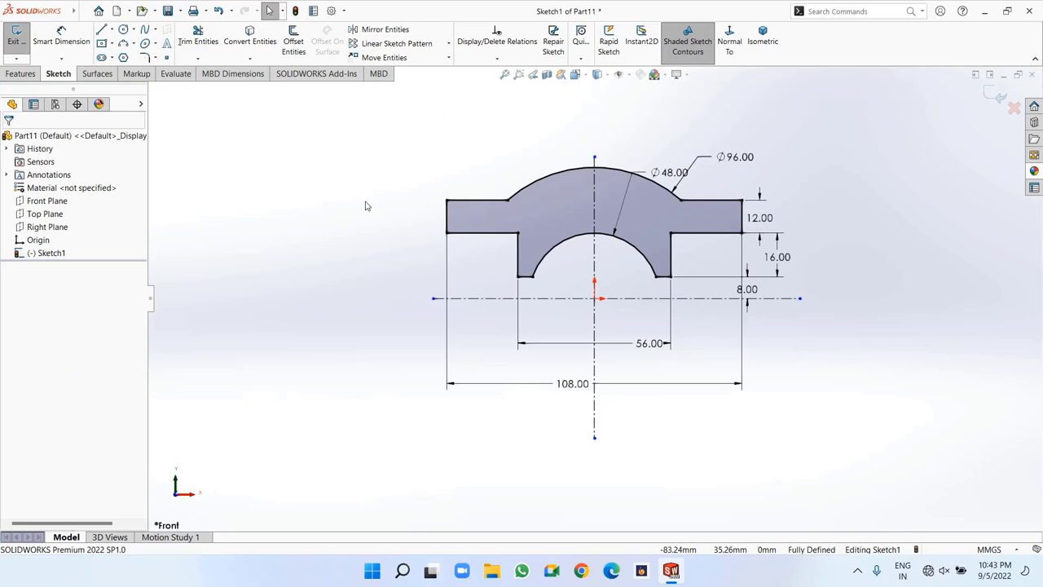
left_click(23, 75)
Extrude the cap profile 46 mm with a Mid Plane end condition
left_click(23, 42)
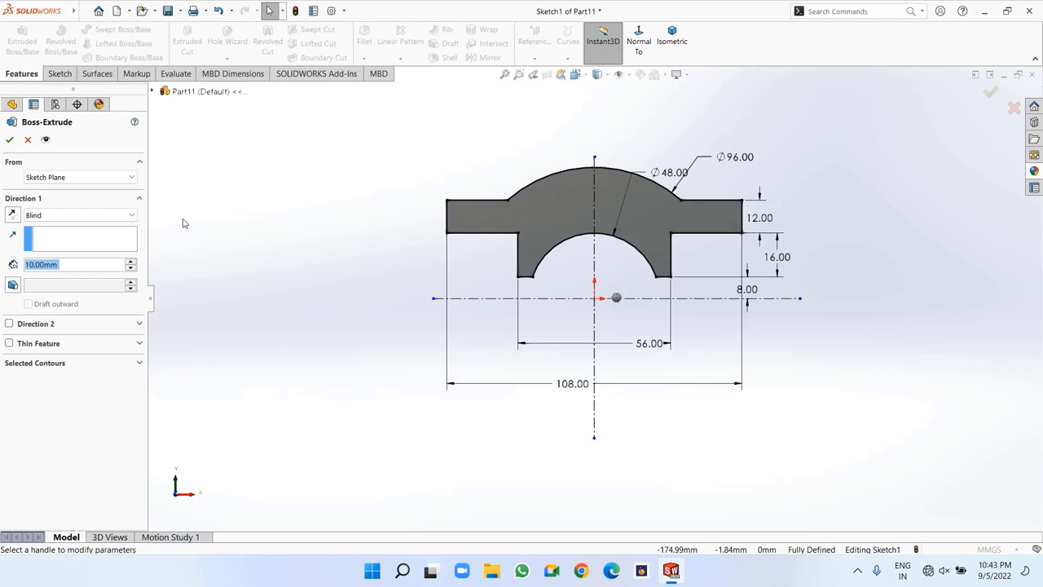
left_click(59, 213)
left_click(66, 275)
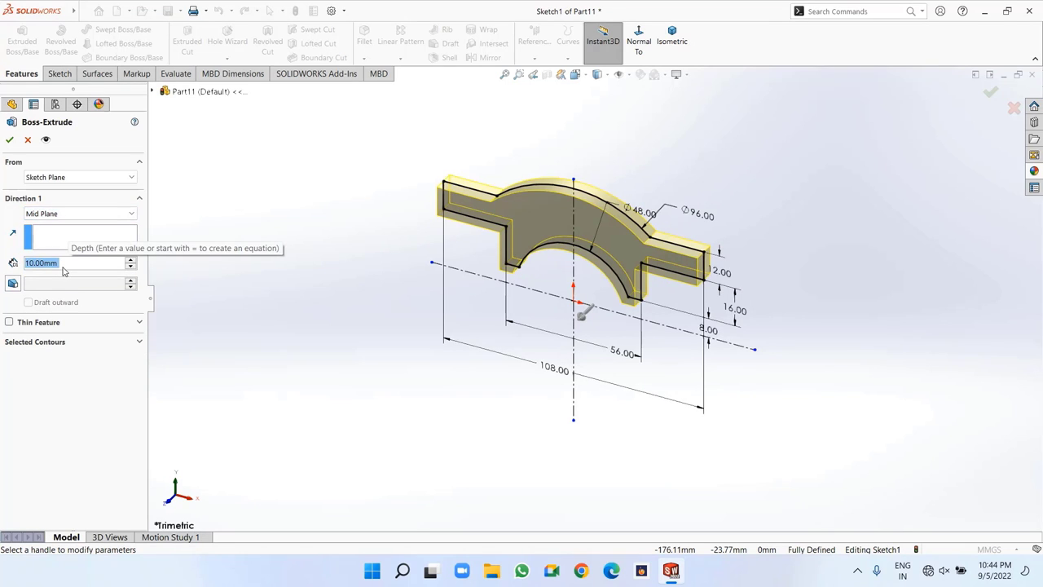
type("46")
key("Return")
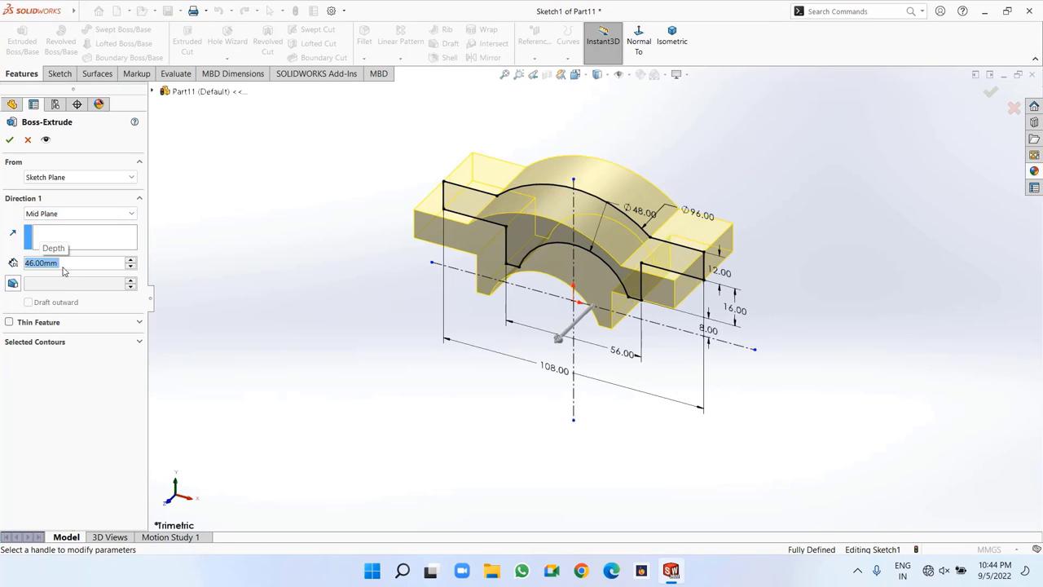
left_click(10, 141)
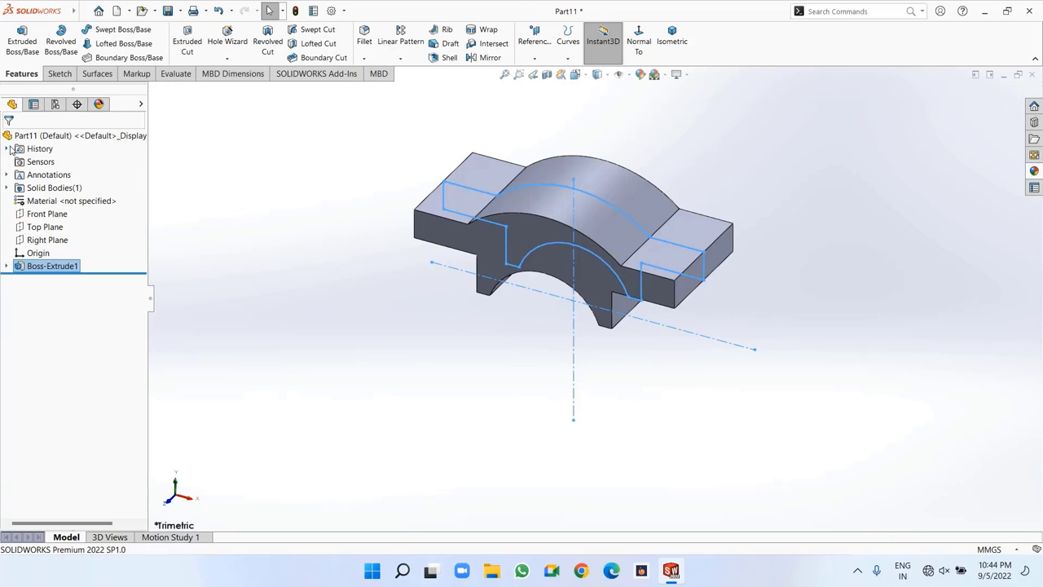
left_click(192, 199)
middle_click_drag(267, 221, 287, 331)
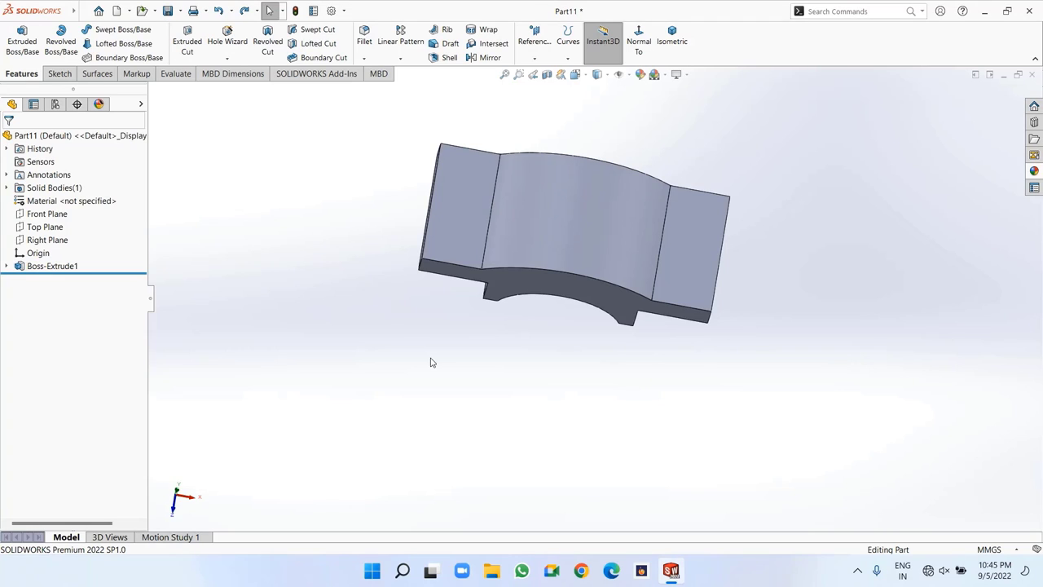
Start a sketch on the left flange's top face with a circle centred on the origin
left_click(464, 211)
right_click(464, 211)
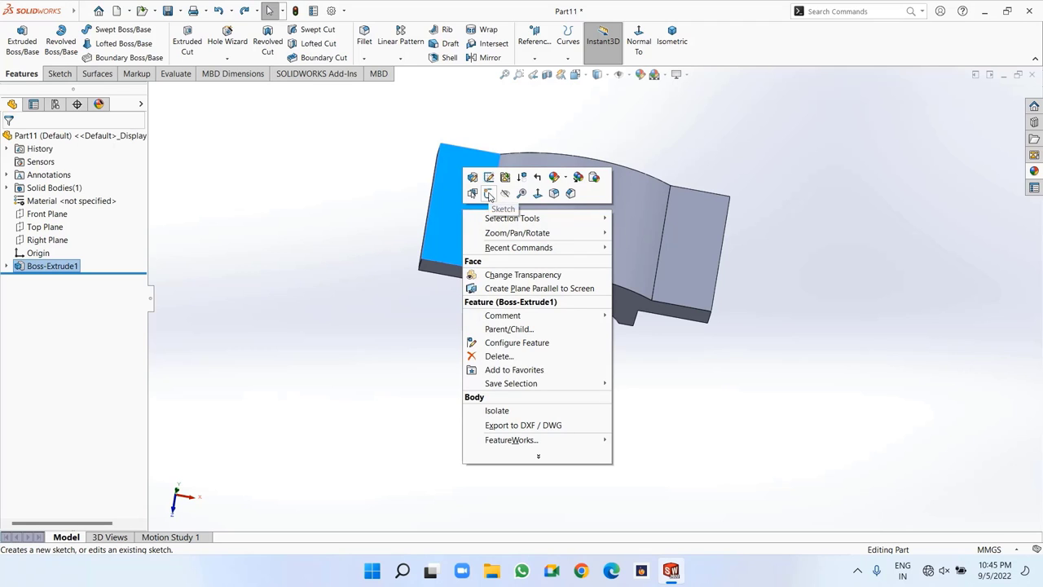
left_click(489, 193)
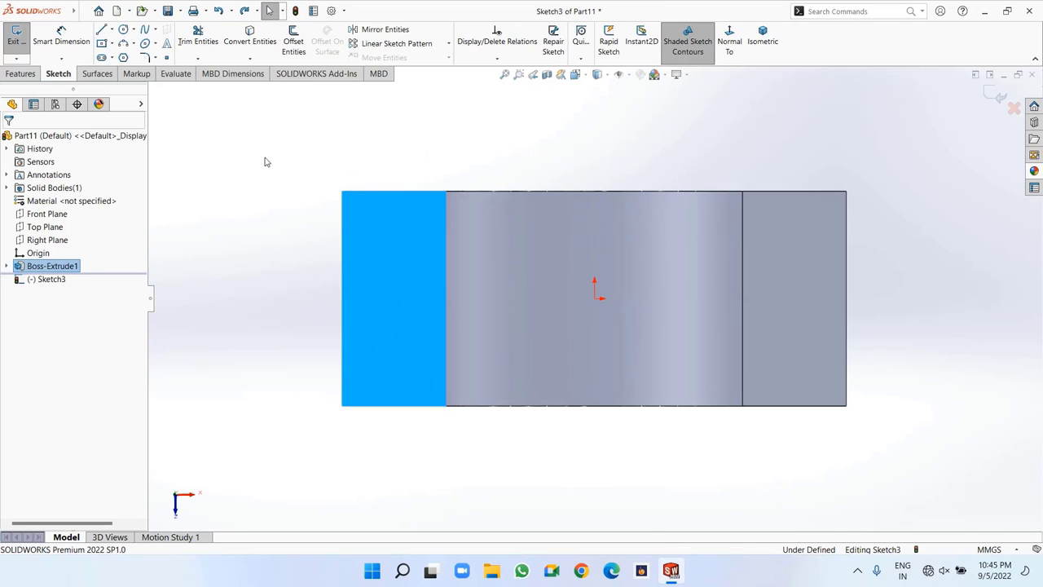
left_click(122, 31)
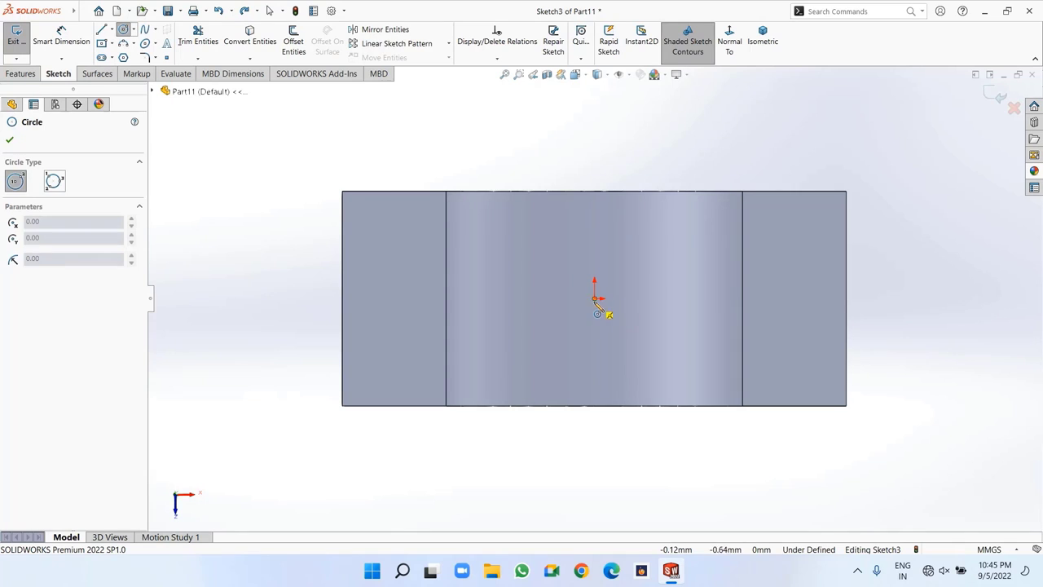
left_click(594, 299)
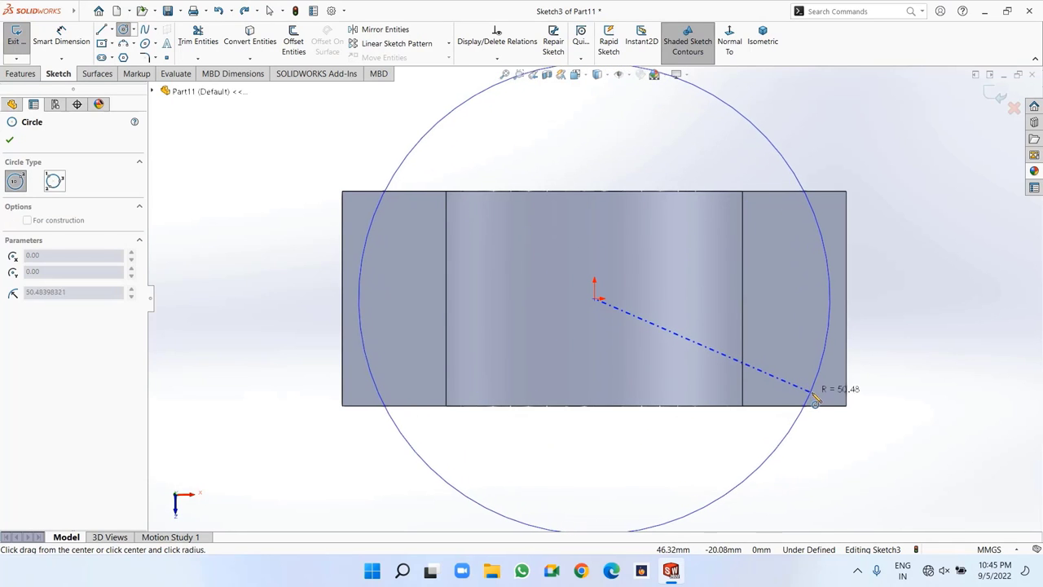
left_click(862, 464)
right_click(861, 462)
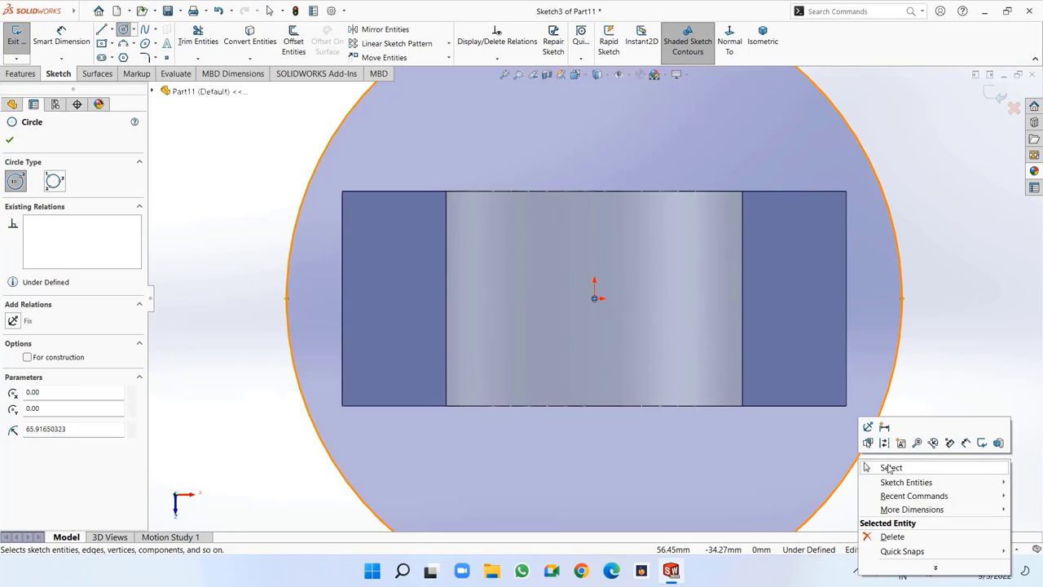
left_click(872, 466)
Dimension the circle's diameter to 108 mm
left_click(61, 41)
key("f")
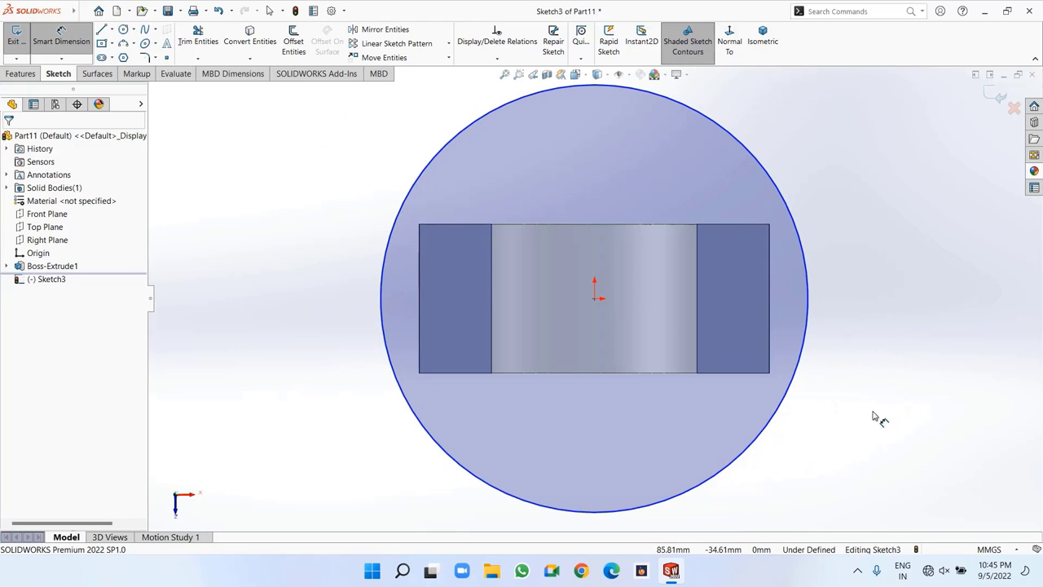
left_click(807, 352)
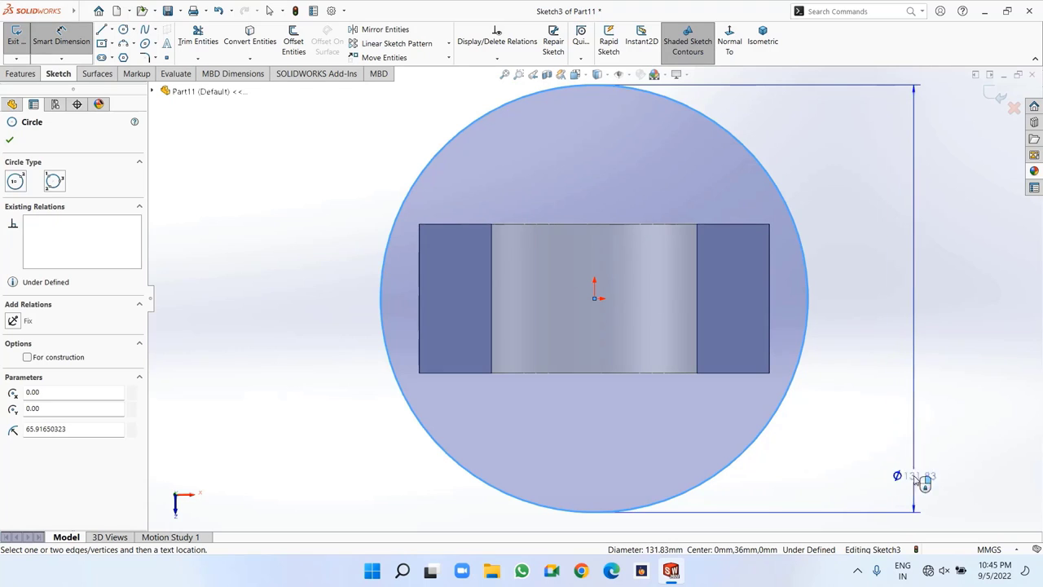
left_click(878, 518)
type("1")
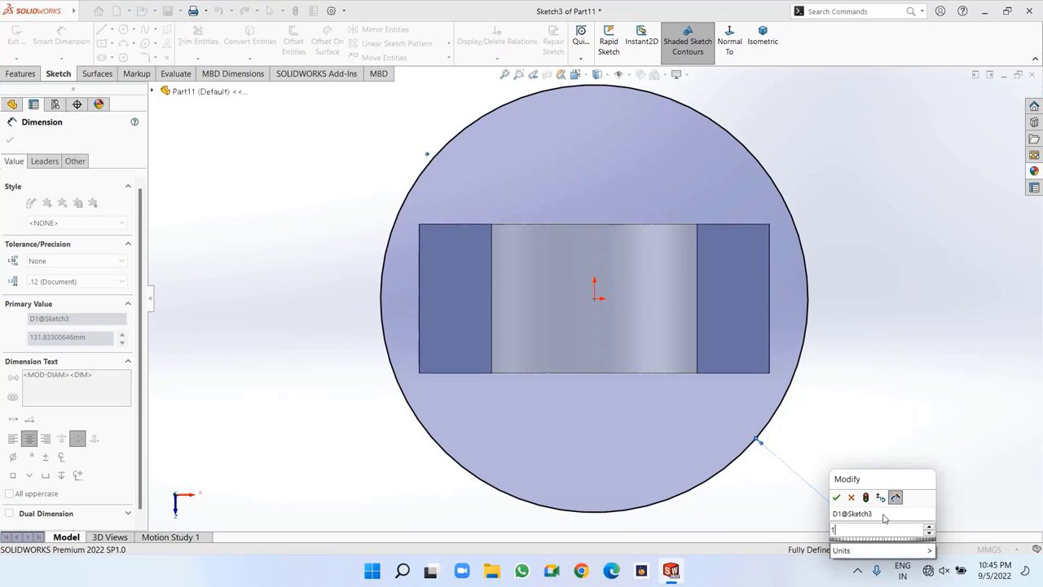
type("08")
key("Return")
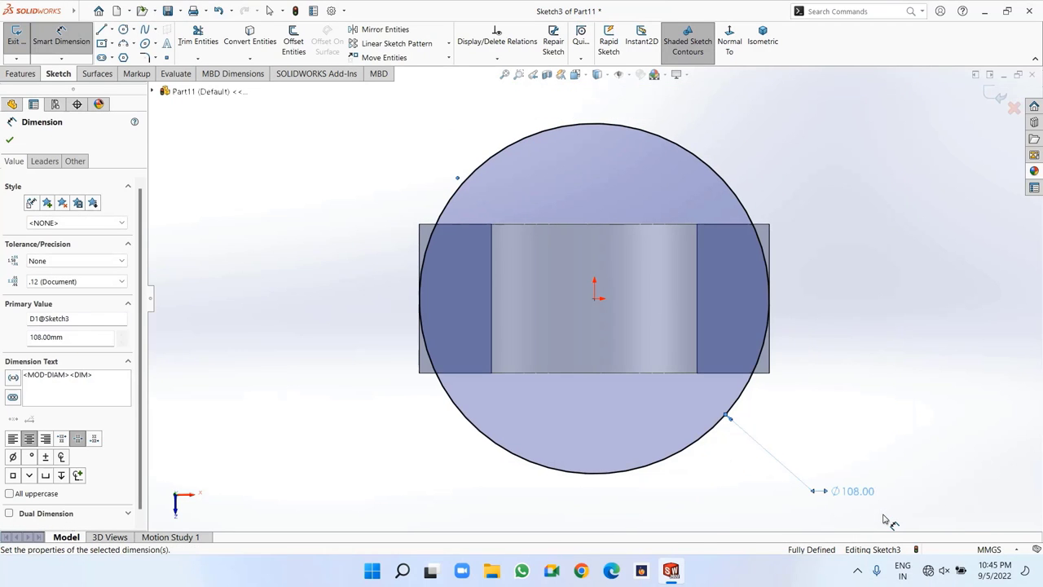
left_click(16, 75)
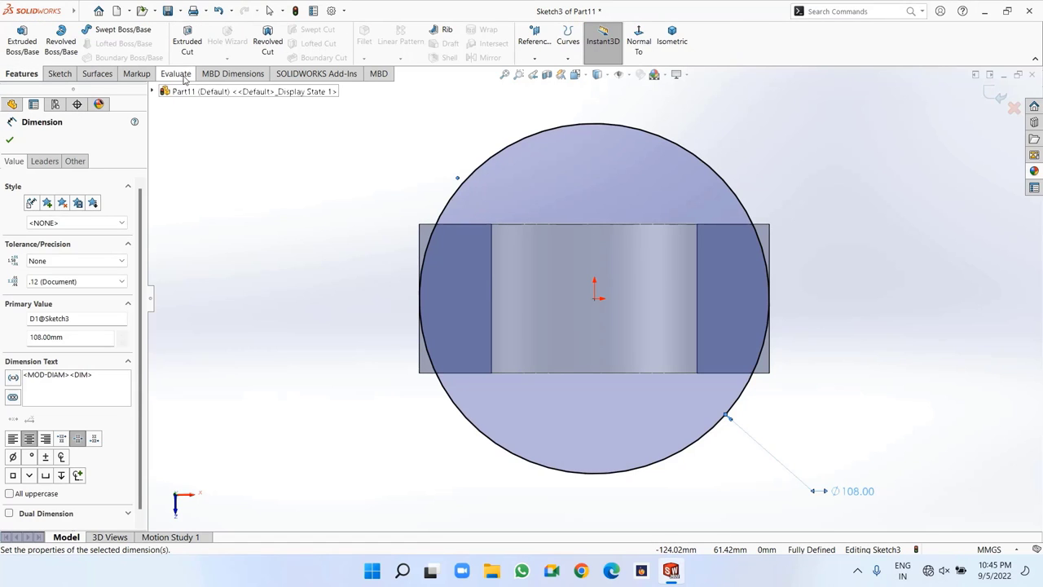
Cut Through All with Flip side to cut, removing material outside the Ø108 circle
left_click(187, 41)
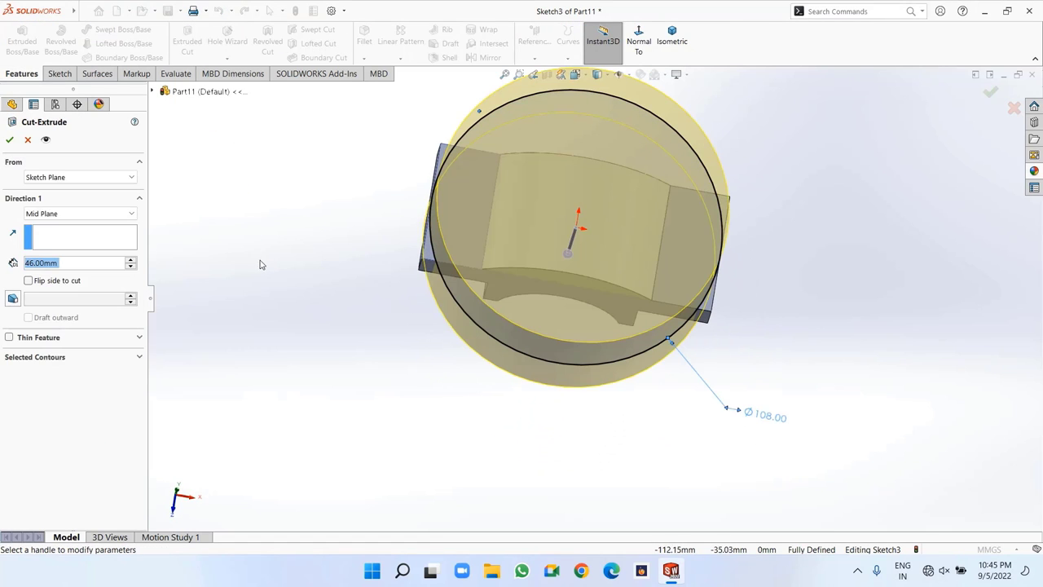
left_click(38, 214)
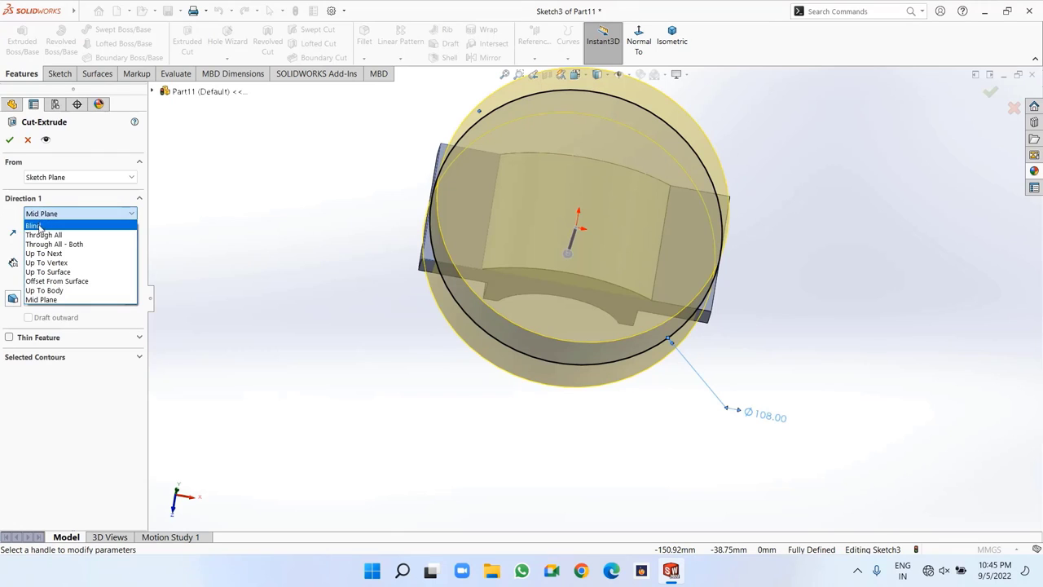
left_click(43, 235)
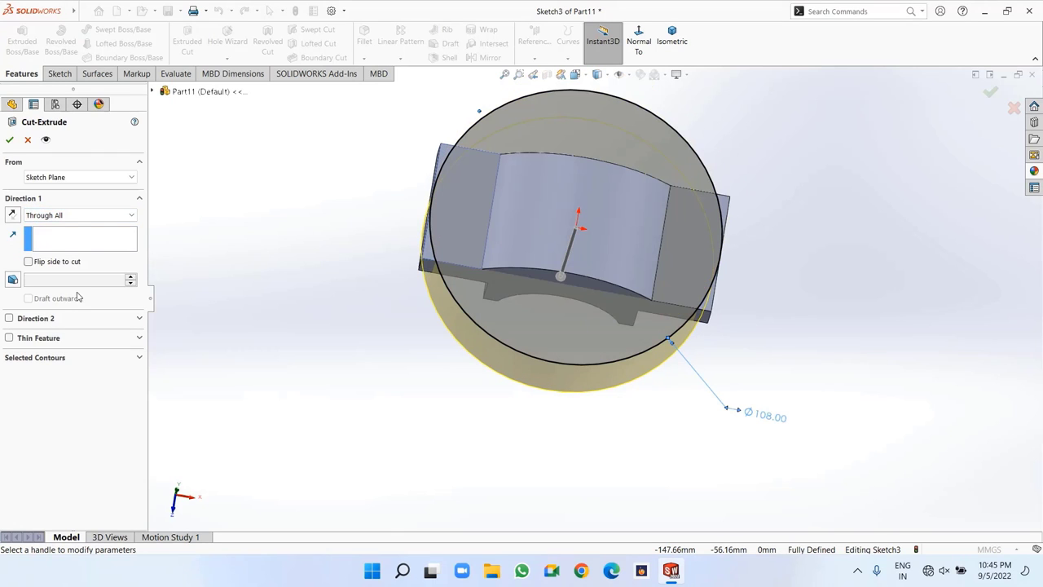
left_click(29, 263)
middle_click_drag(318, 297, 341, 259)
left_click(10, 141)
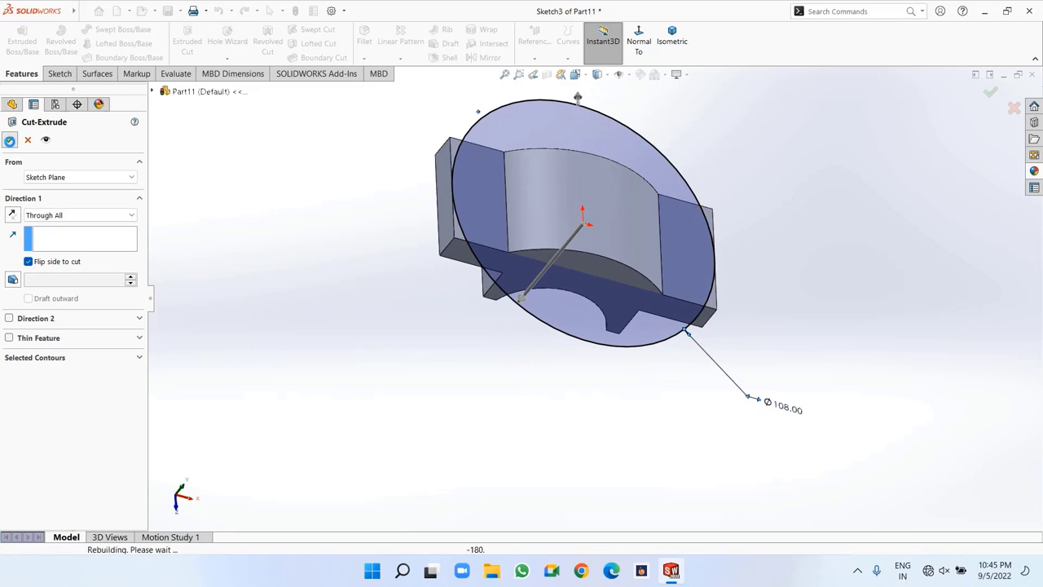
middle_click_drag(329, 305, 299, 312)
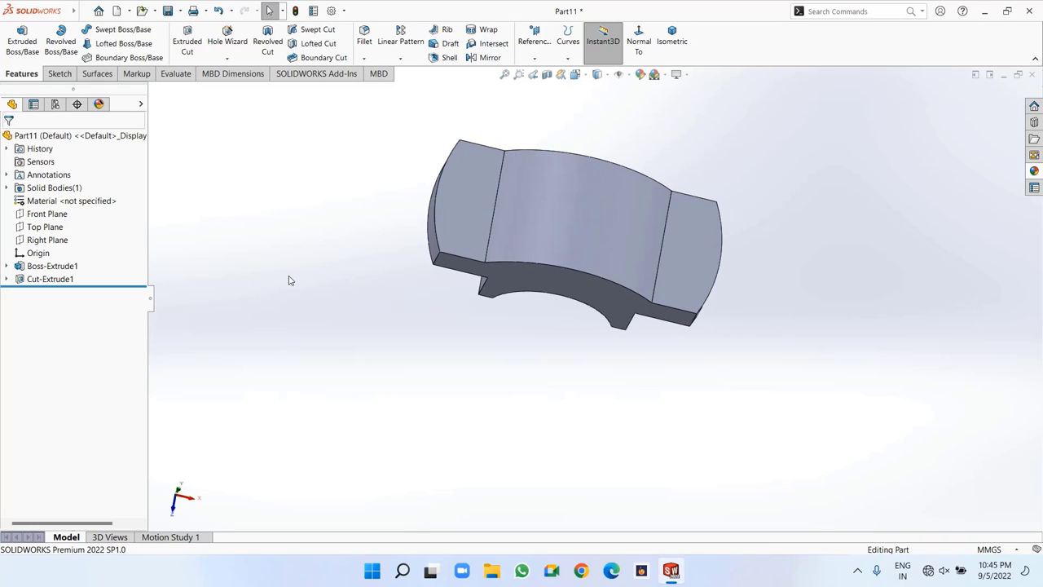
right_click(478, 200)
On the top face, sketch a vertical centreline from the origin and a circle on the left flange
left_click(487, 179)
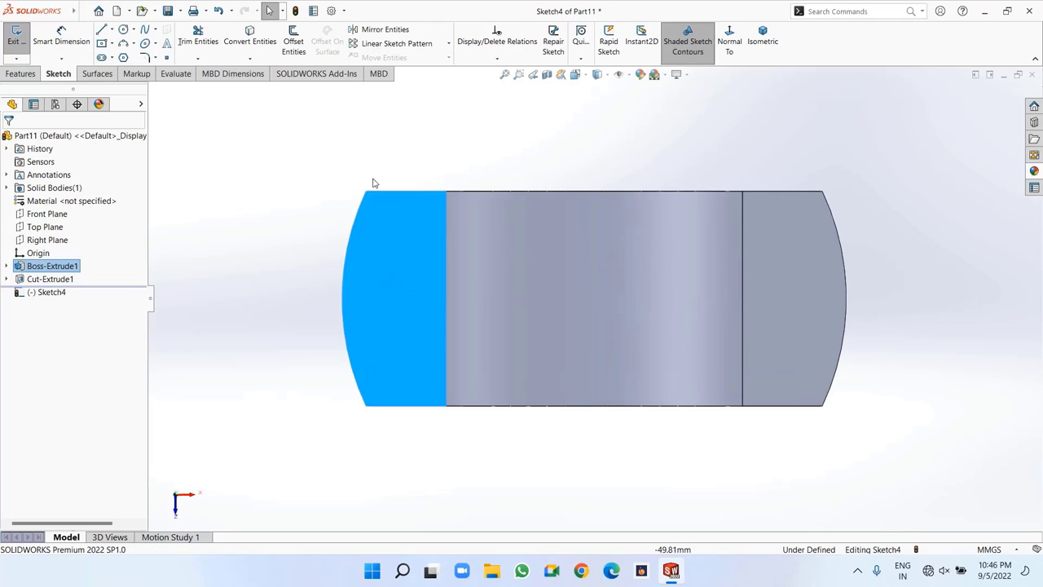
left_click(112, 31)
left_click(124, 53)
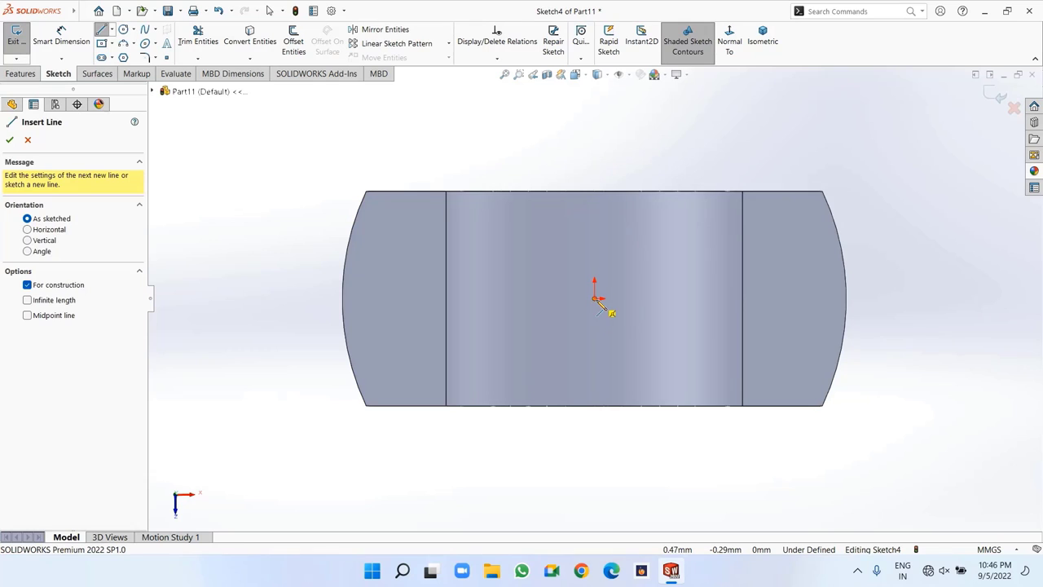
left_click(596, 298)
right_click(596, 105)
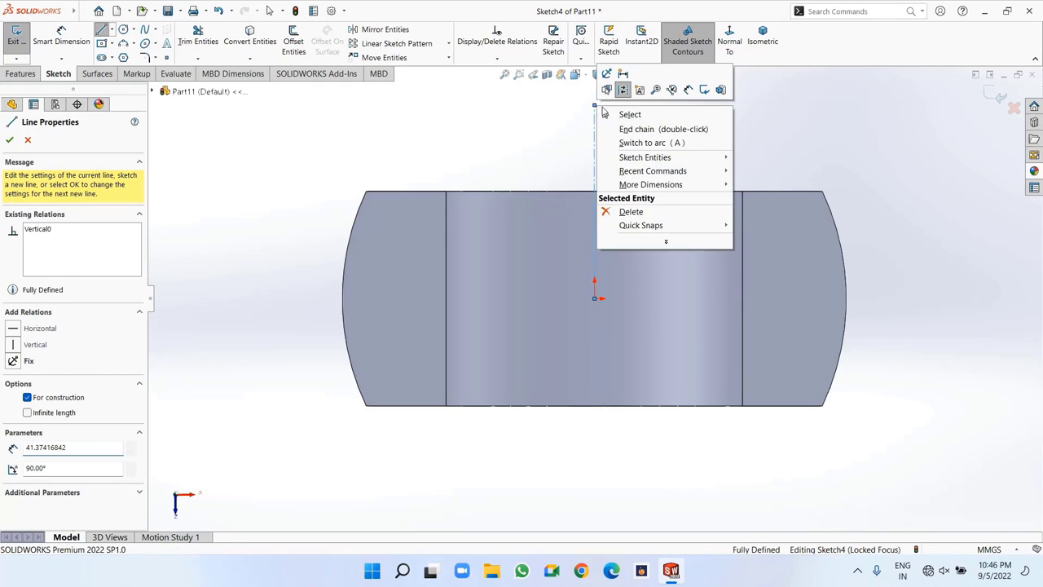
left_click(607, 114)
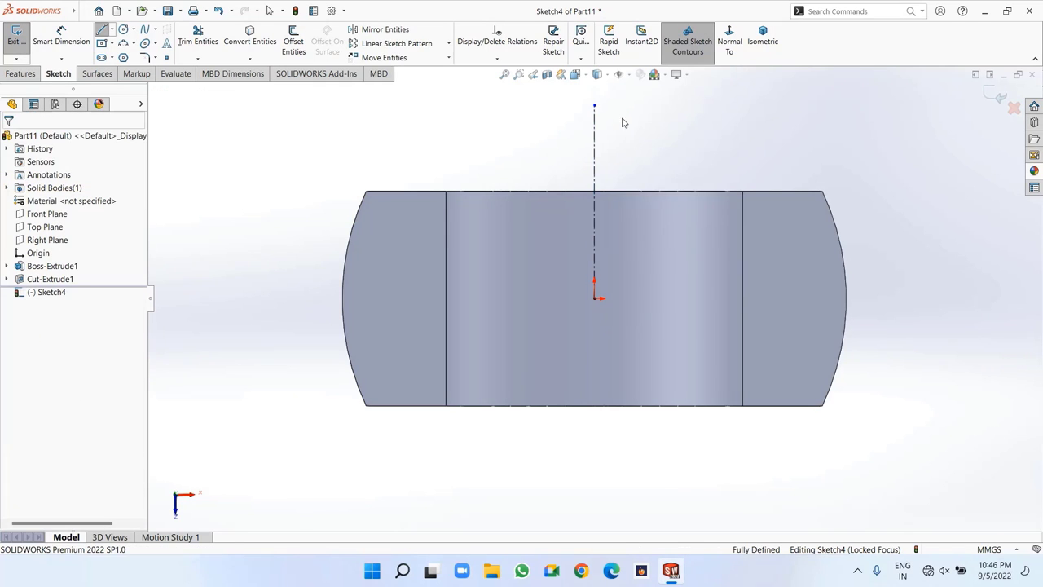
left_click(123, 30)
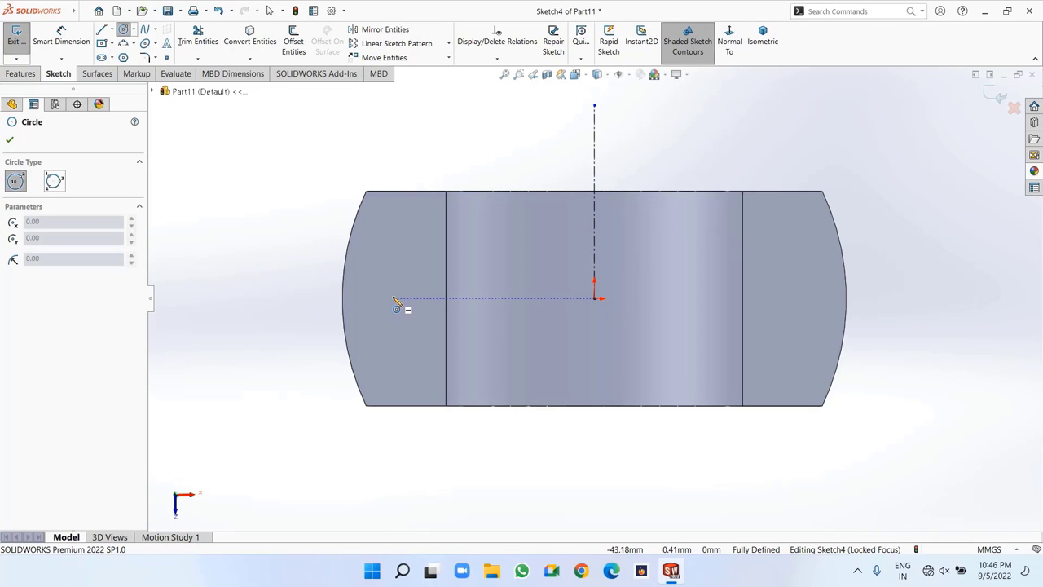
left_click(392, 299)
left_click(422, 328)
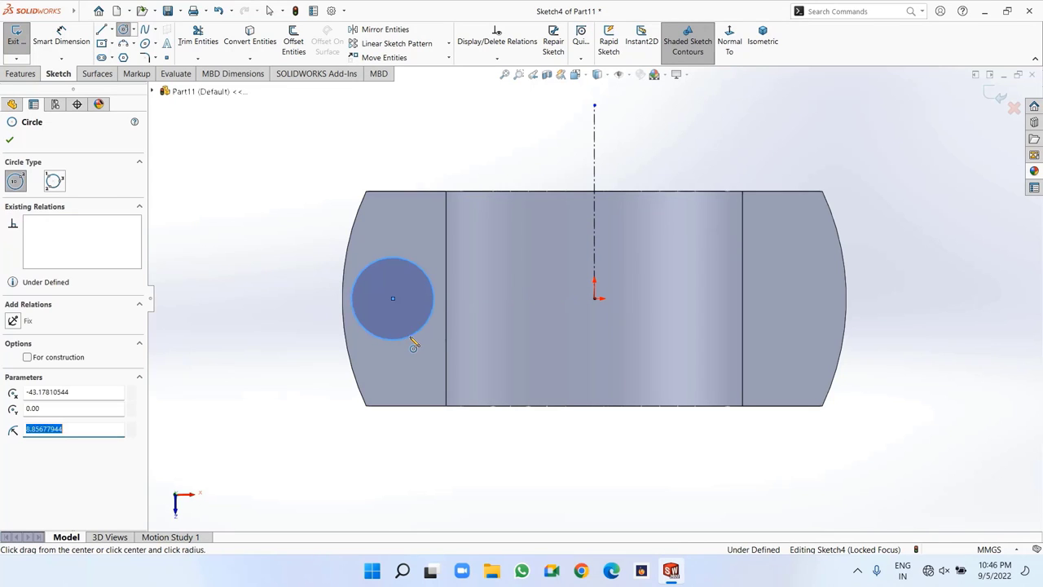
right_click(416, 343)
left_click(422, 345)
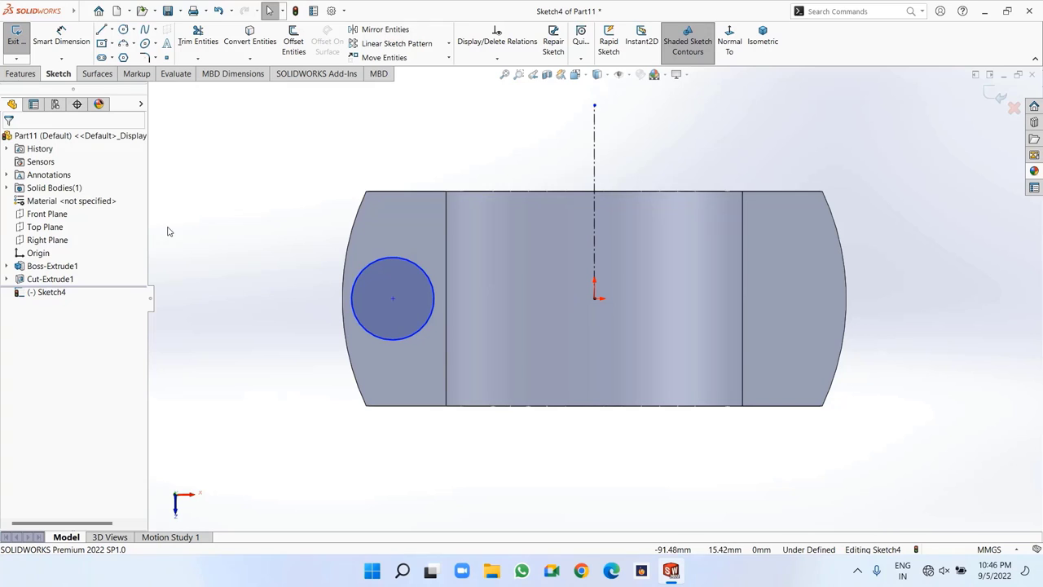
Dimension the circle to Ø12 and the hole spacing across the centreline to 78 mm
left_click(61, 39)
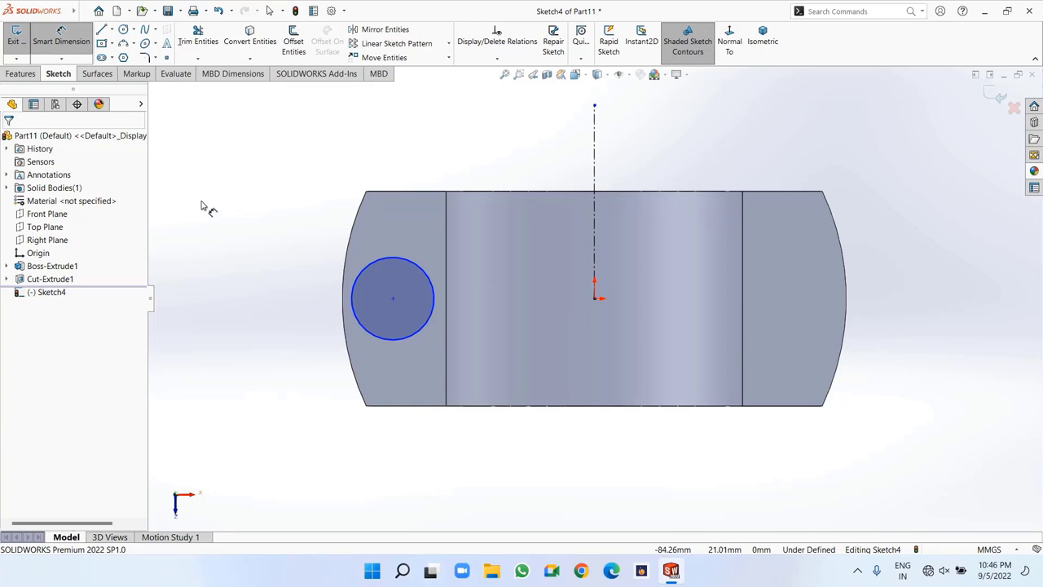
left_click(366, 277)
left_click(277, 185)
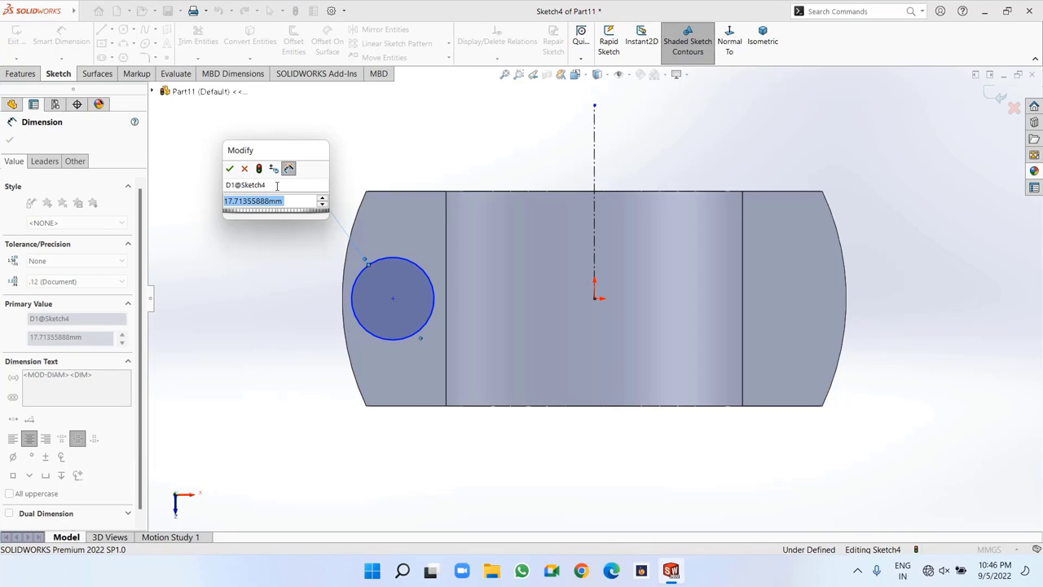
type("12")
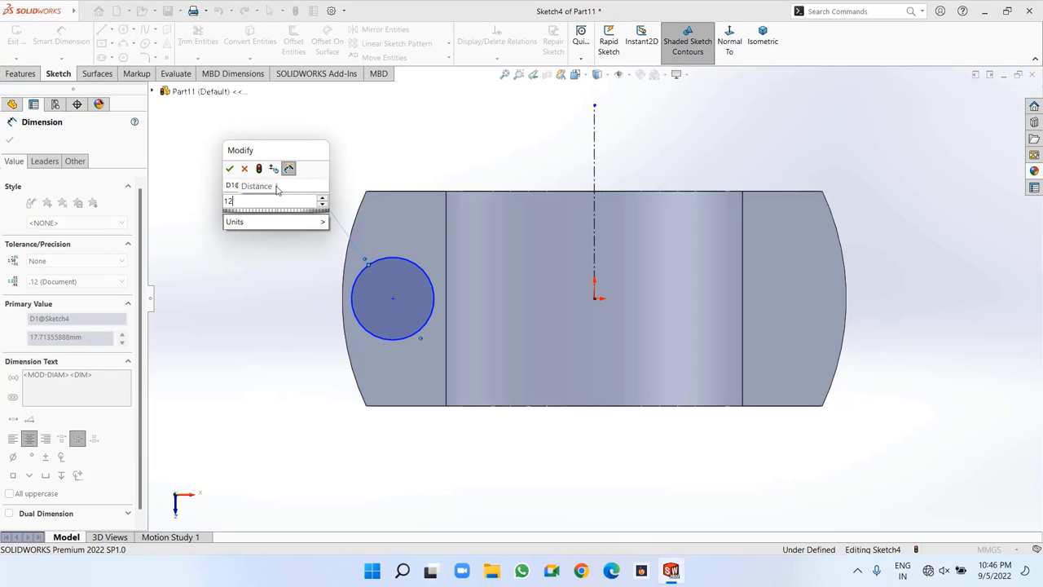
key("Return")
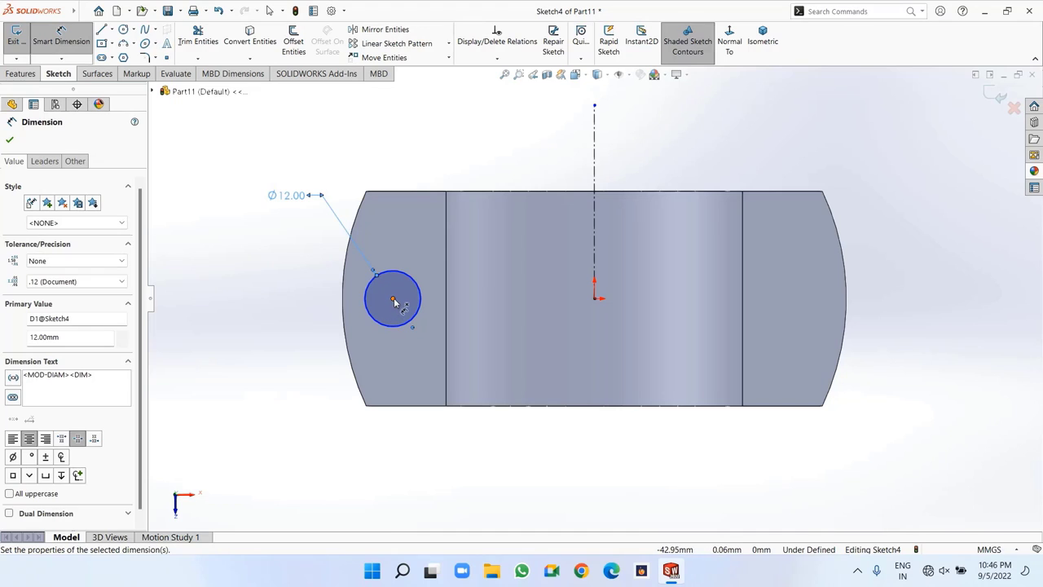
left_click(393, 300)
left_click(597, 244)
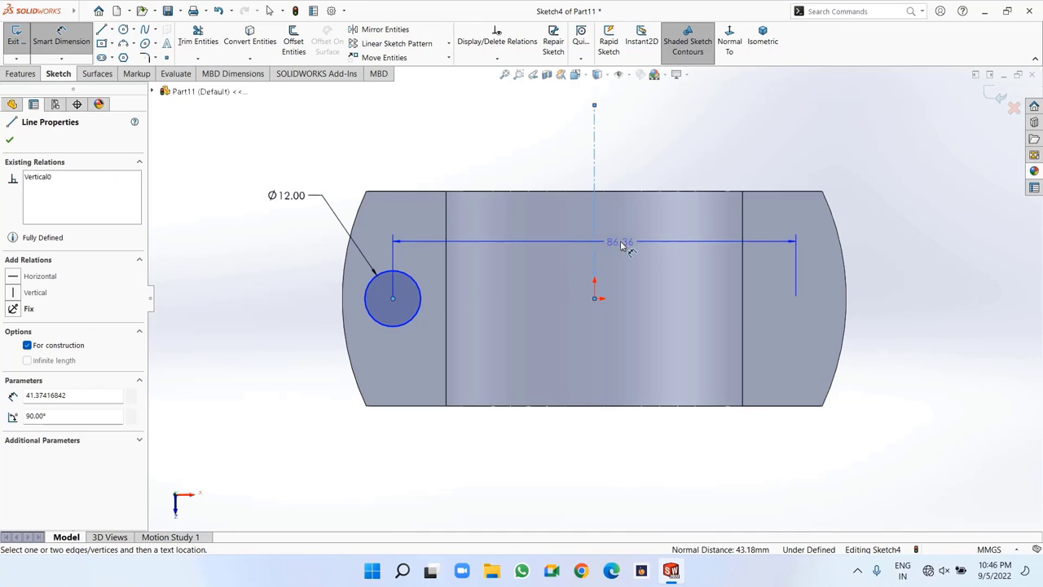
left_click(648, 246)
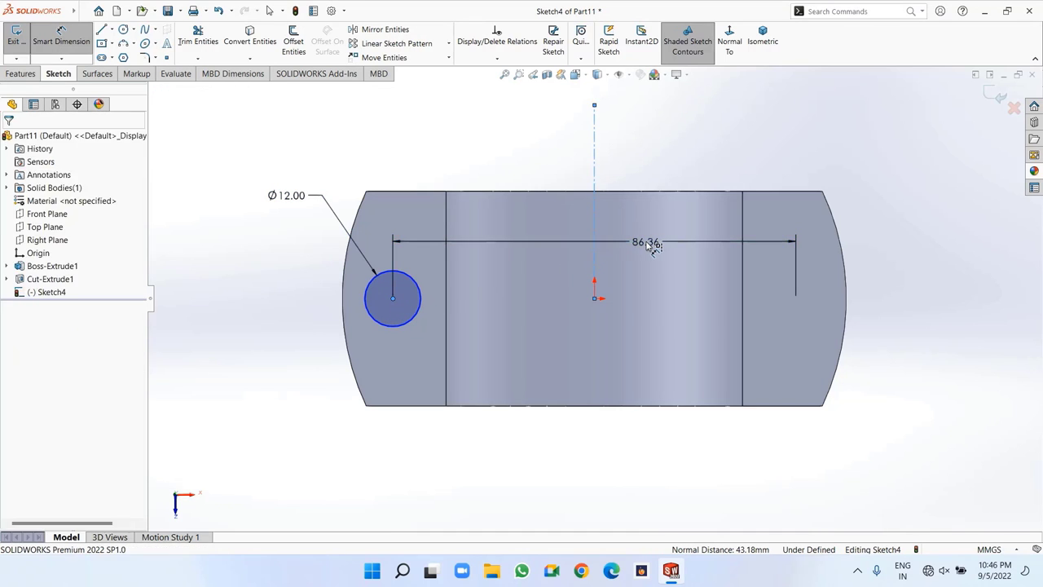
type("78")
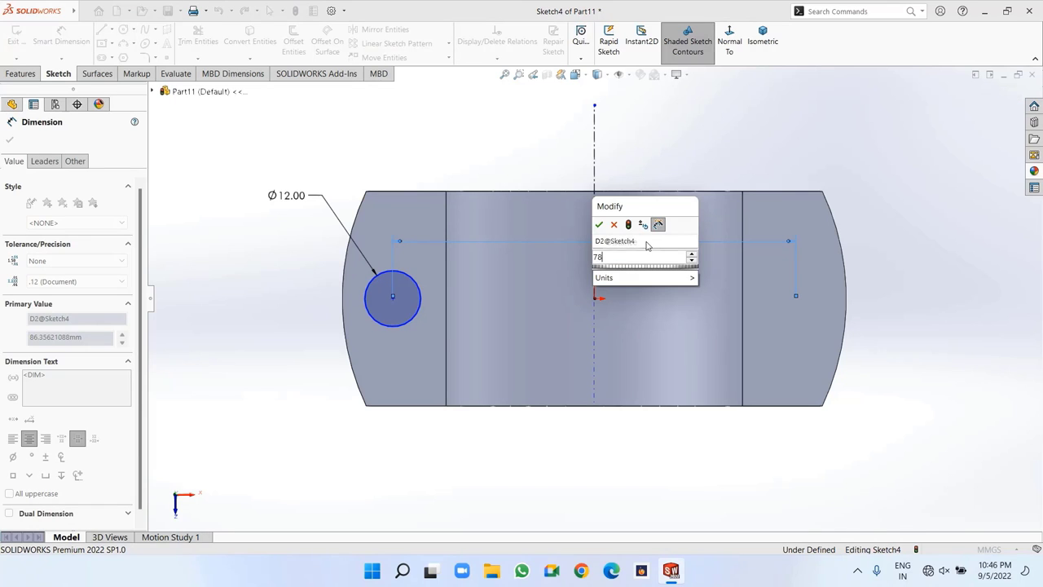
key("Return")
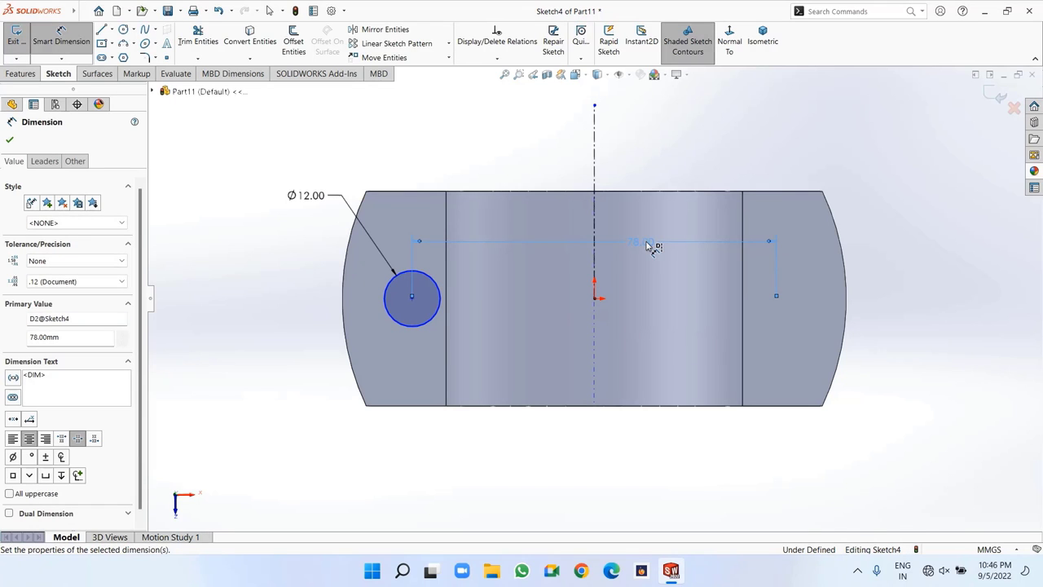
Mirror the circle about the centreline and extrude-cut both holes Through All
left_click(9, 142)
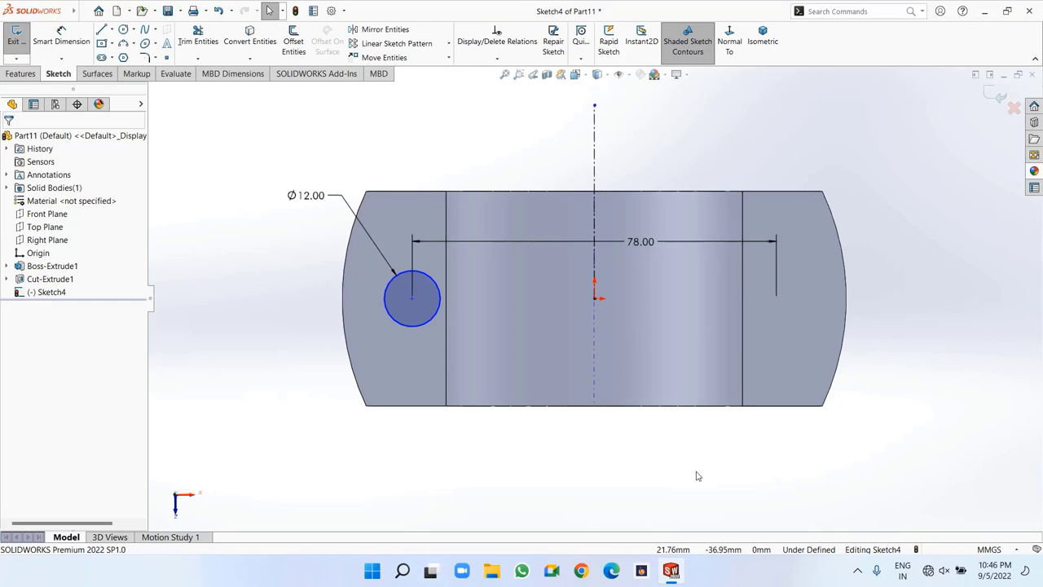
left_click_drag(708, 473, 337, 116)
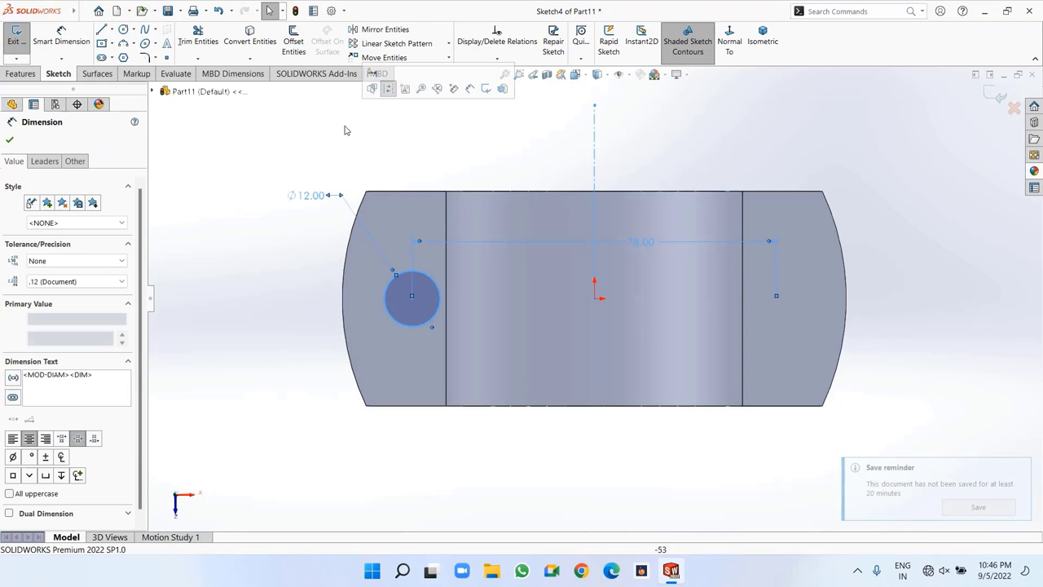
key("Escape")
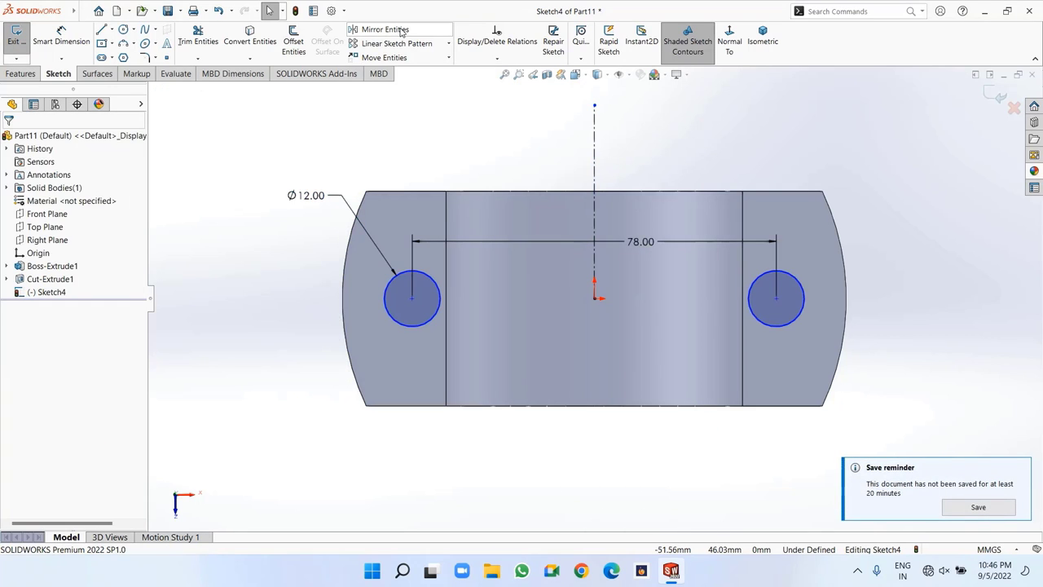
left_click(23, 73)
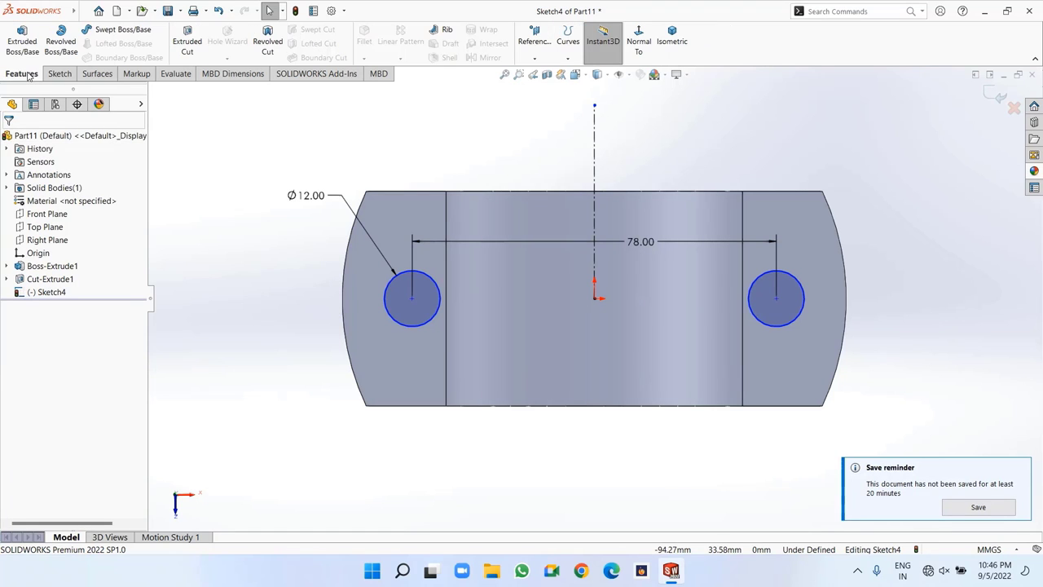
left_click(186, 41)
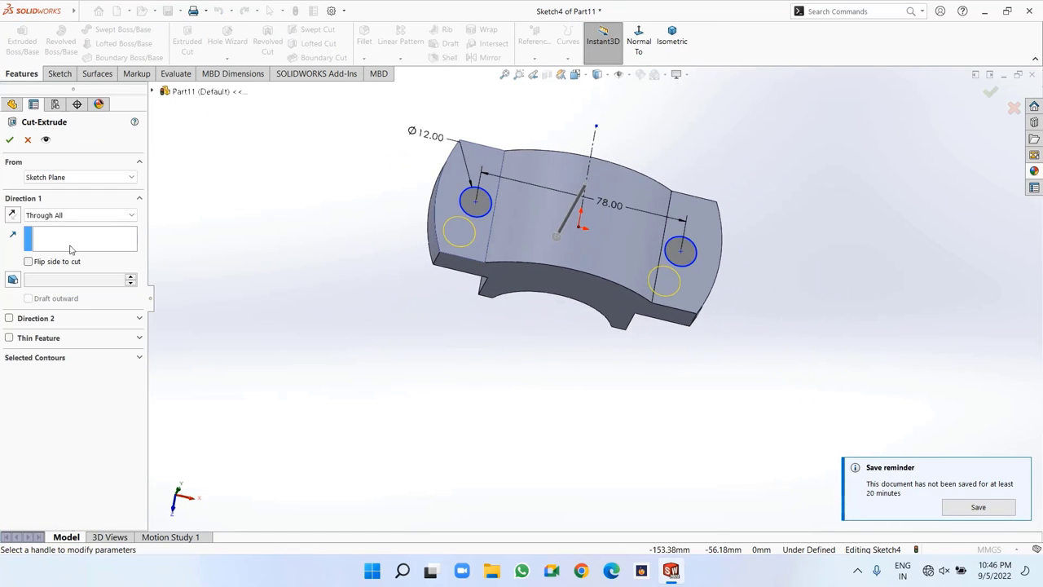
left_click(9, 140)
left_click(326, 291)
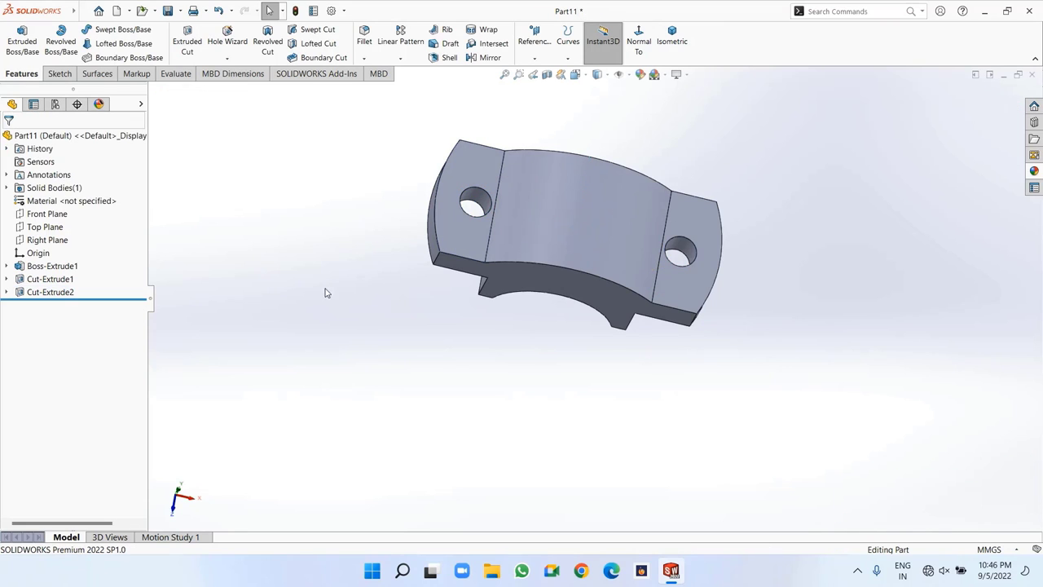
middle_click_drag(303, 242, 287, 275)
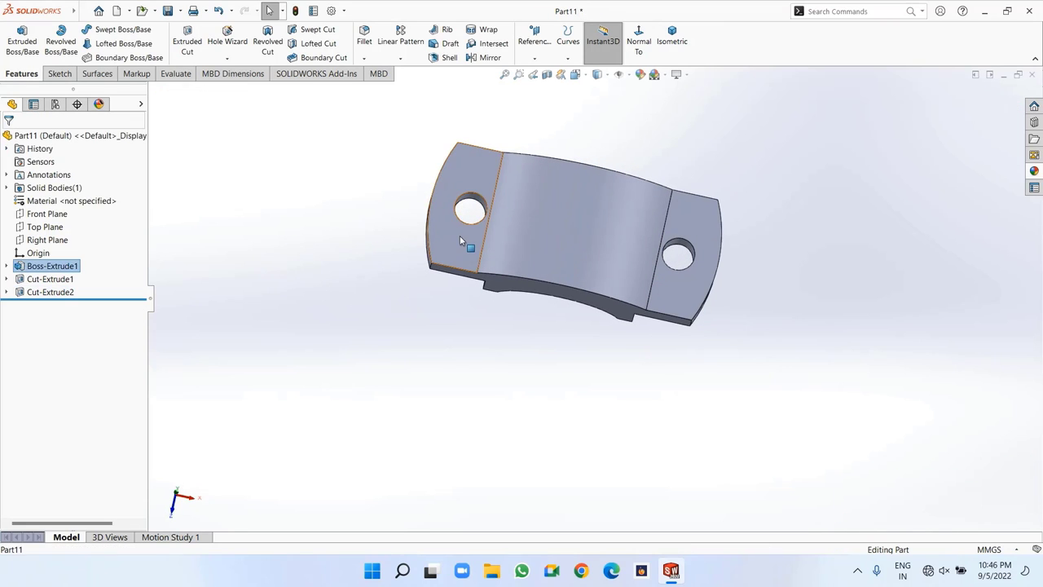
On the flange face, sketch circles around the left and right bolt holes
right_click(466, 216)
left_click(487, 205)
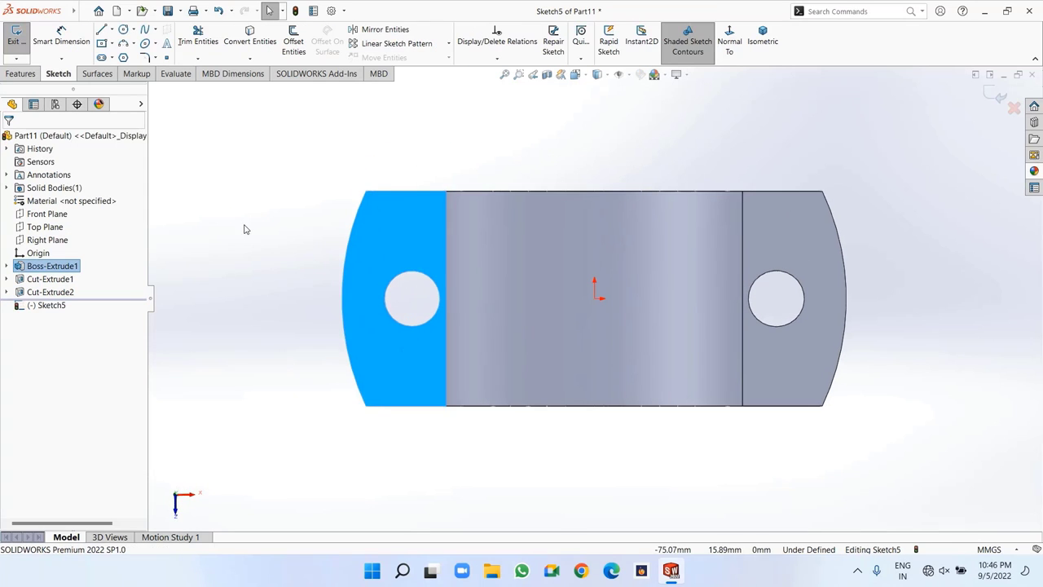
left_click(124, 29)
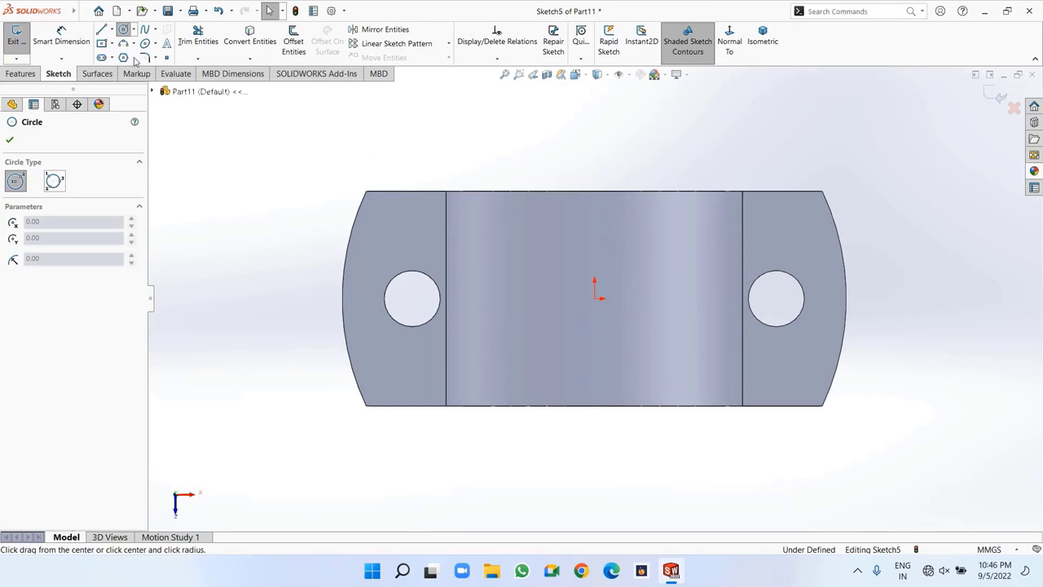
left_click(412, 299)
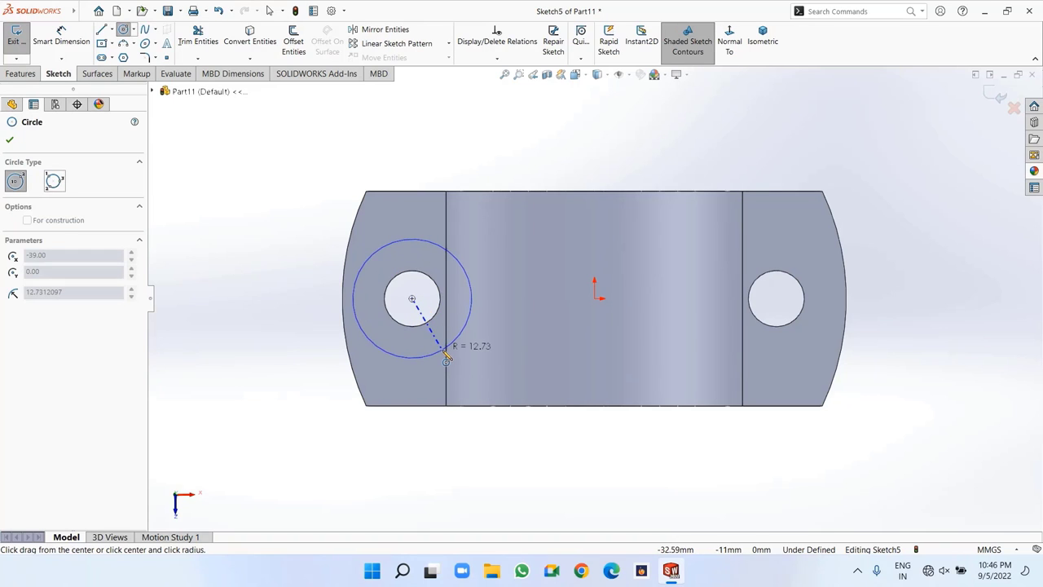
left_click(447, 356)
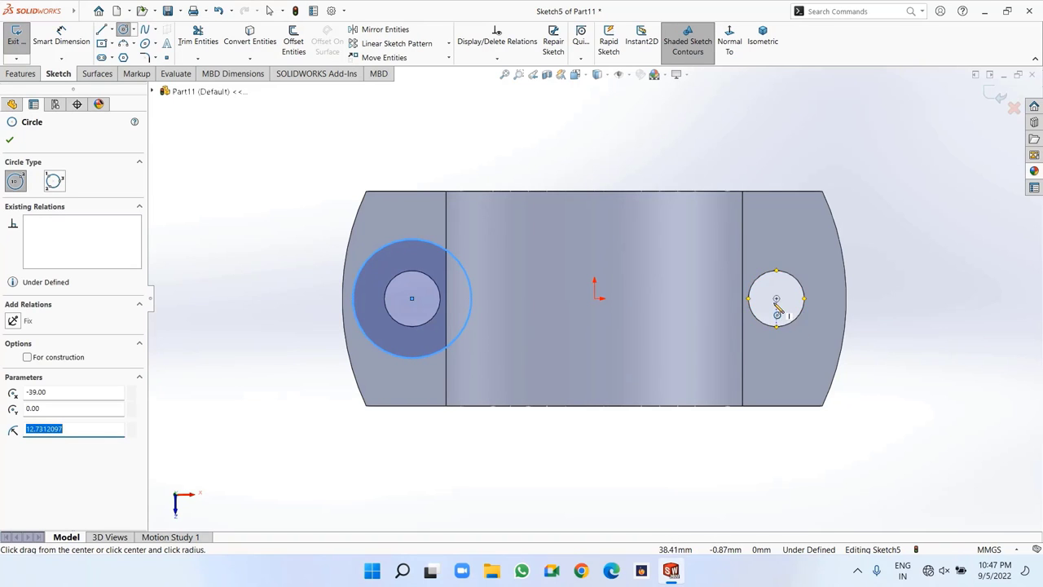
left_click(776, 299)
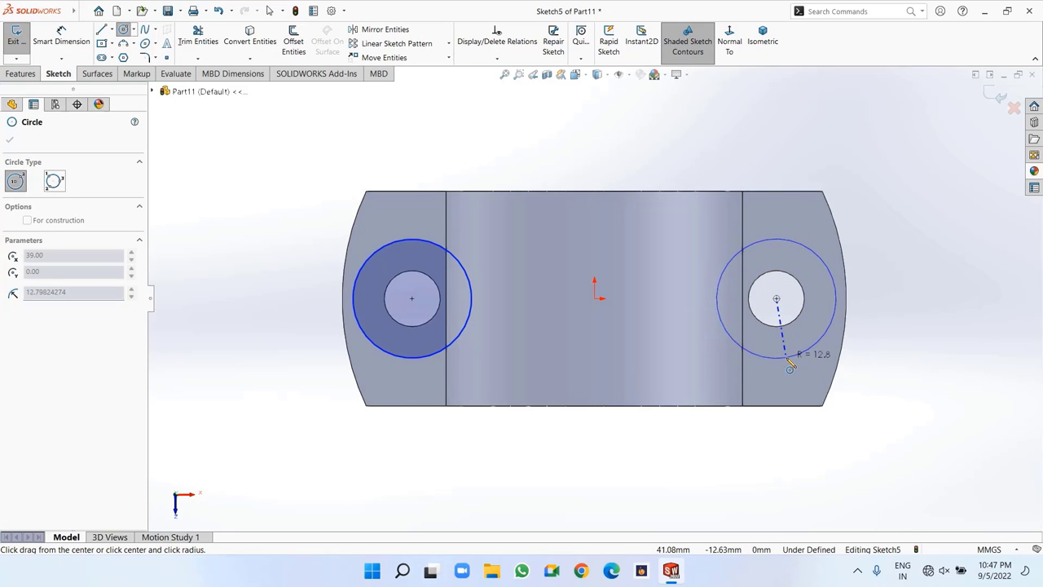
left_click(789, 363)
right_click(790, 362)
left_click(813, 366)
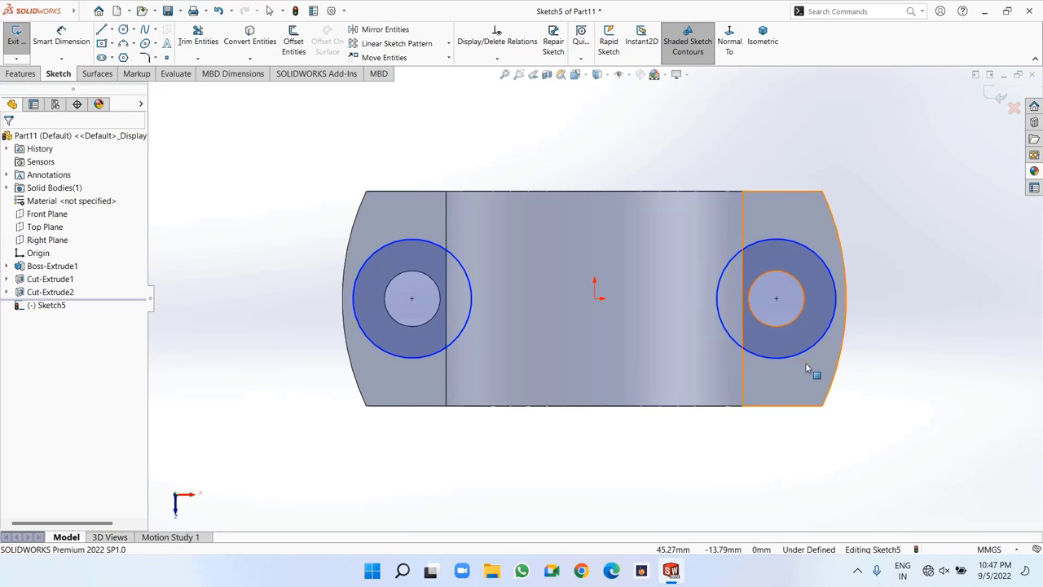
Dimension both circles to Ø29 mm
left_click(70, 44)
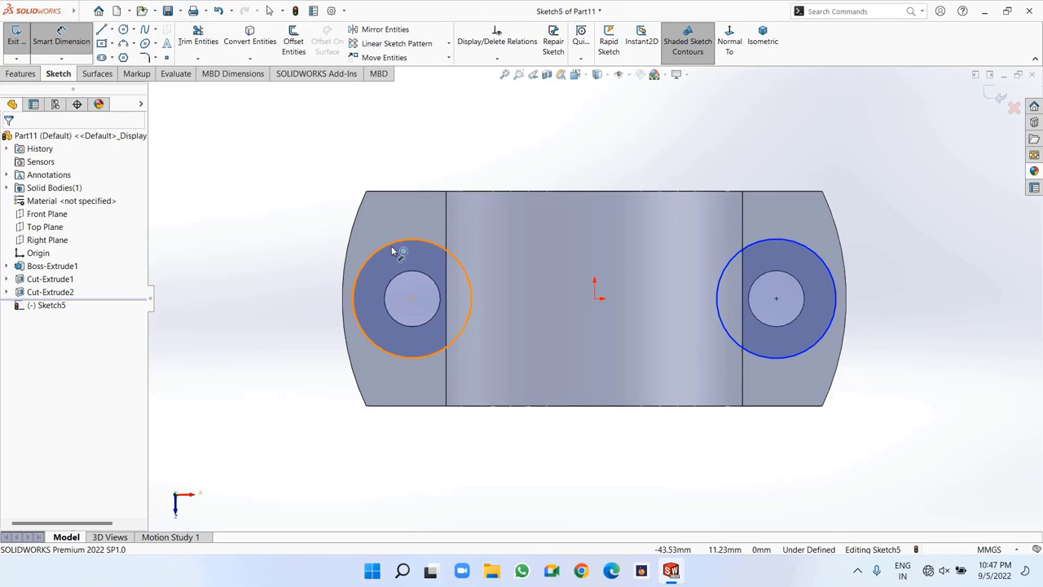
left_click(392, 251)
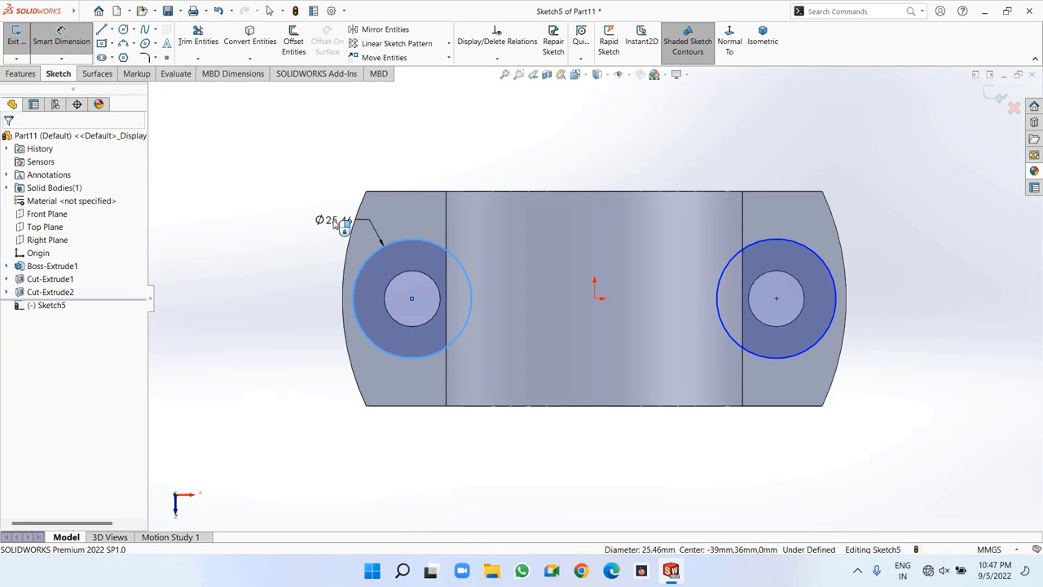
left_click(334, 221)
type("29")
key("Return")
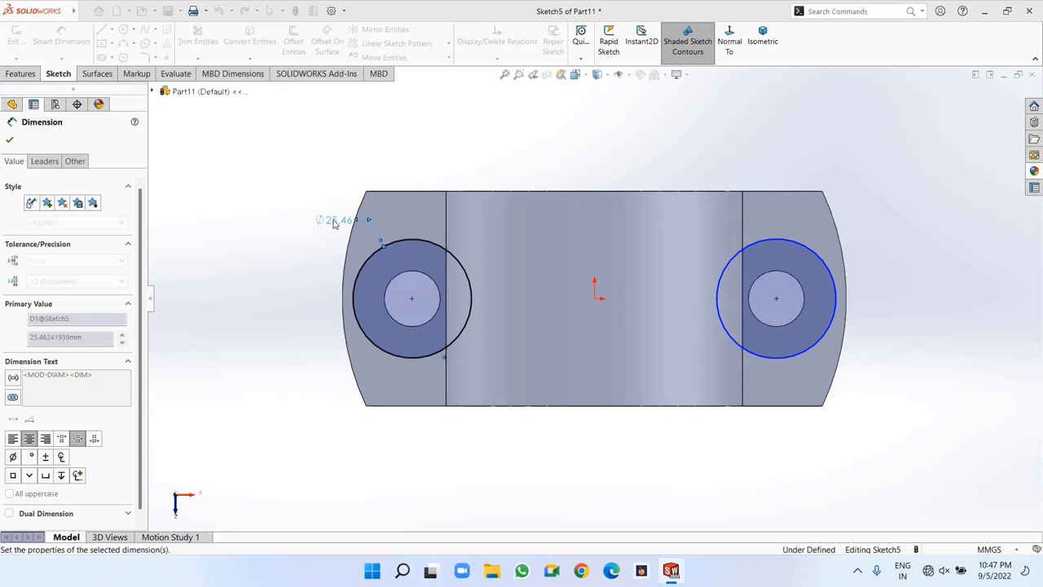
left_click(810, 248)
left_click(903, 199)
type("29")
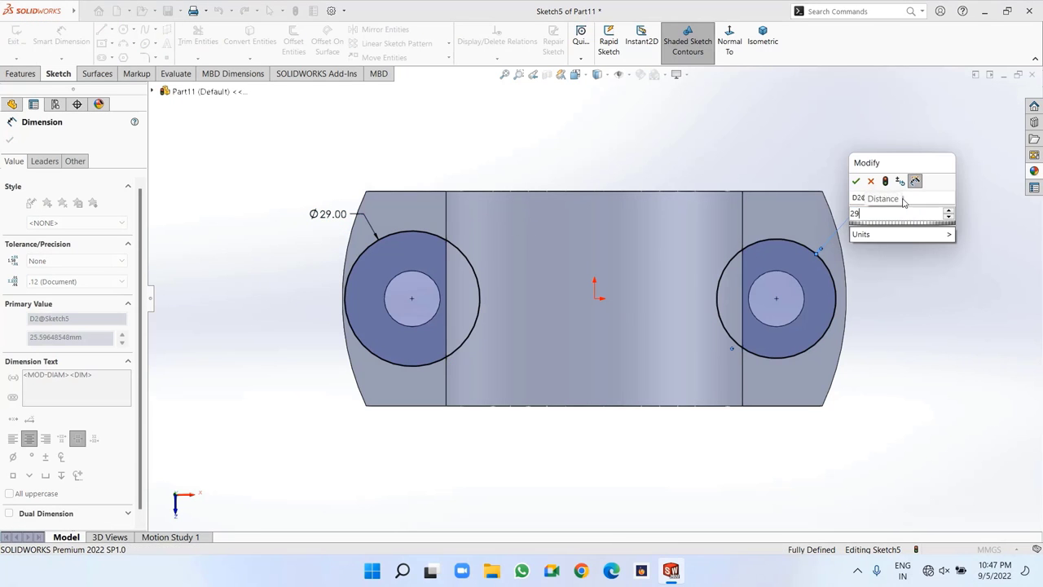
key("Return")
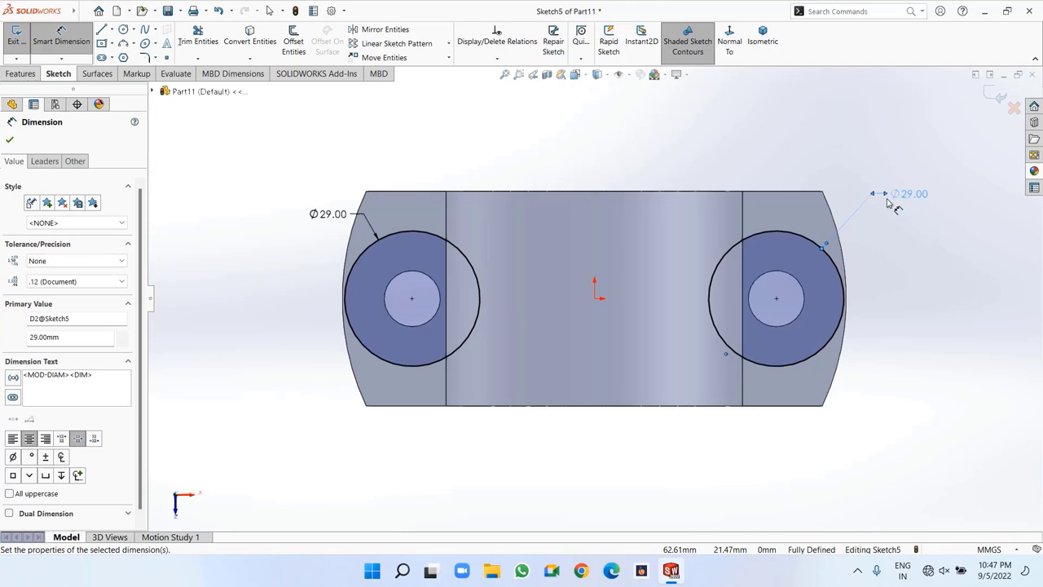
Extrude-cut the Ø29 circles Through All in the reversed direction to form counterbores
left_click(19, 74)
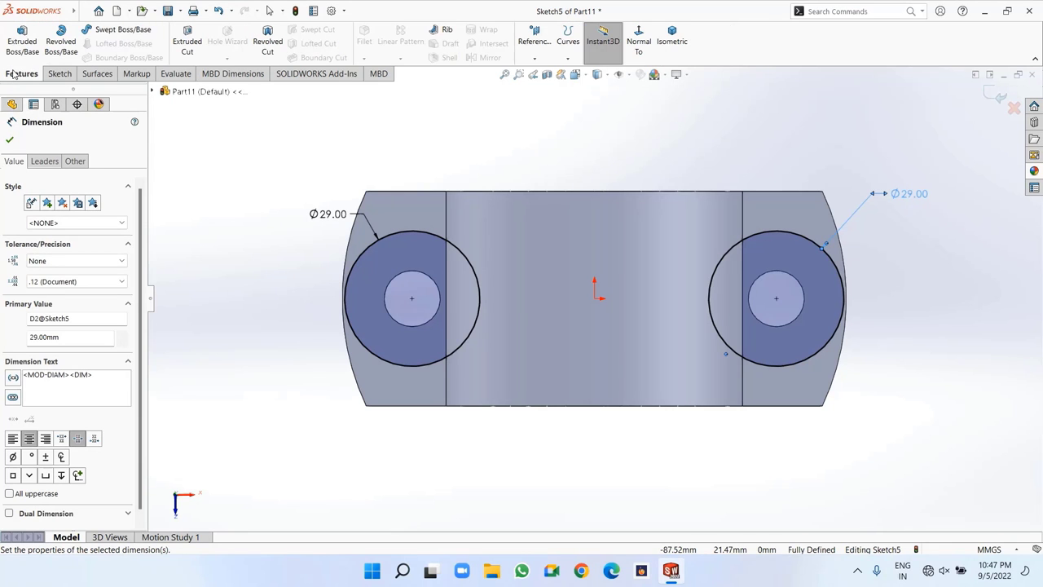
left_click(187, 41)
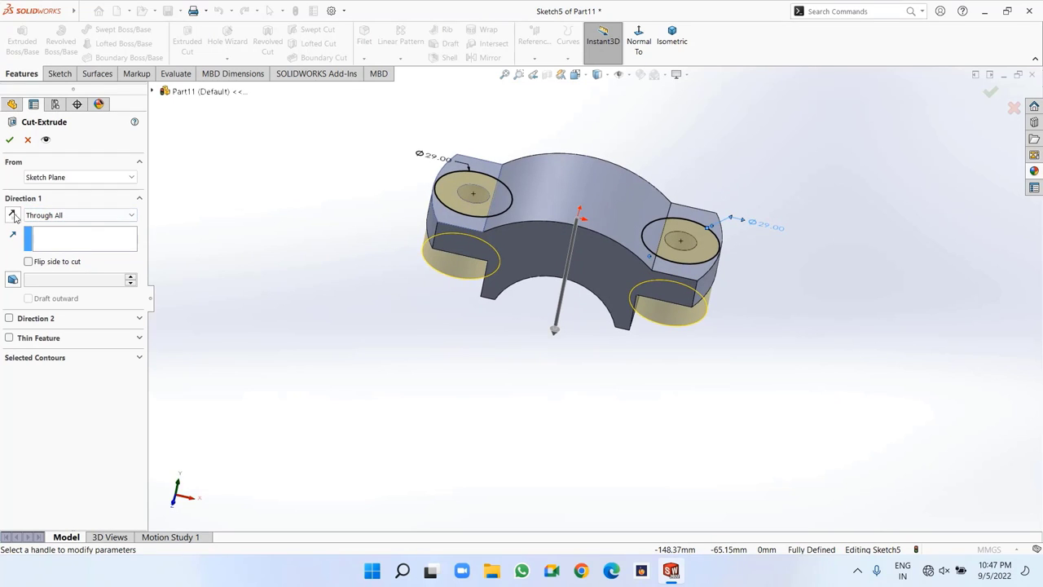
left_click(12, 216)
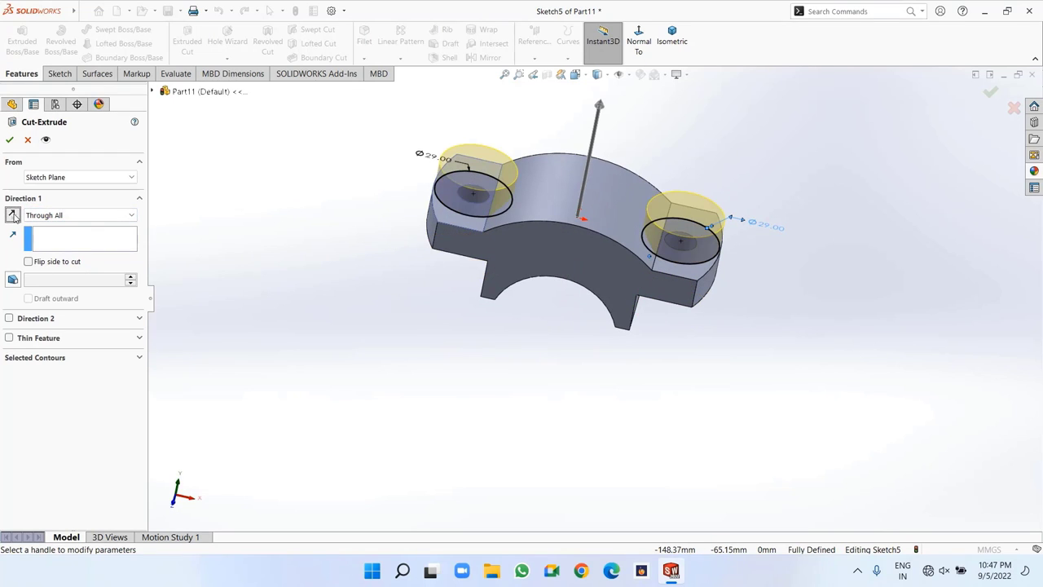
left_click(10, 141)
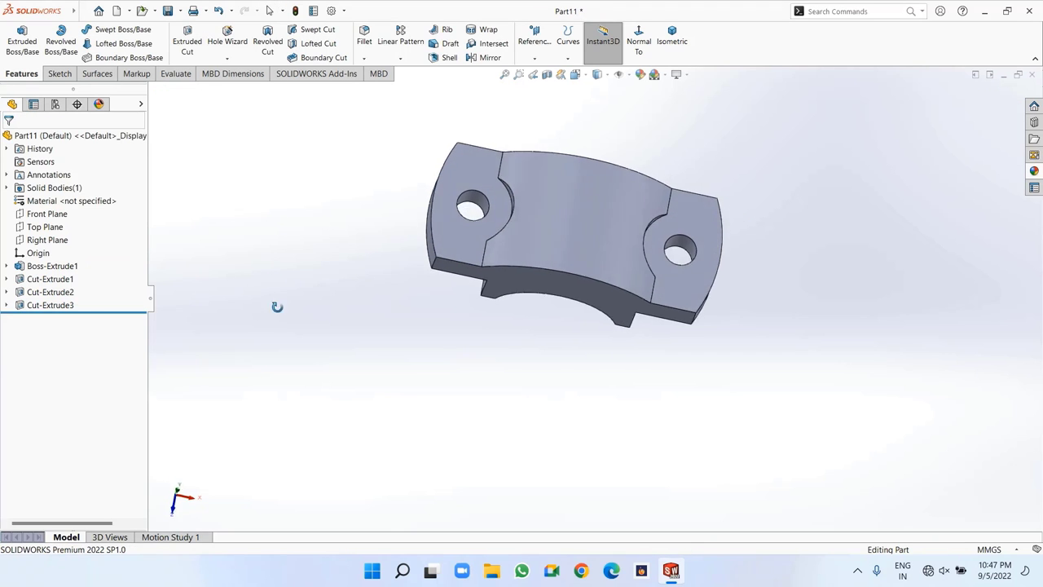
middle_click_drag(277, 307, 289, 194)
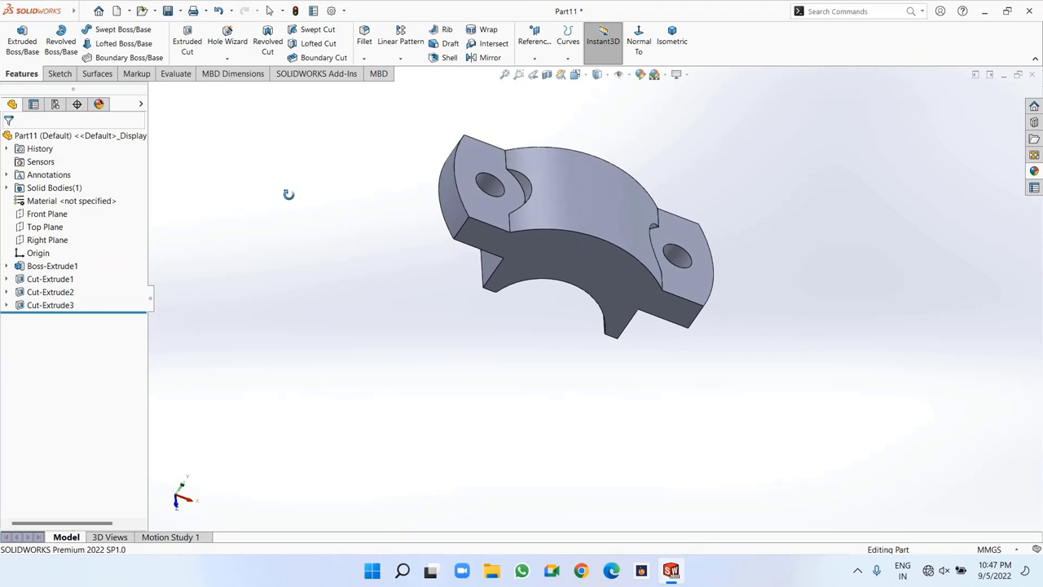
key("f")
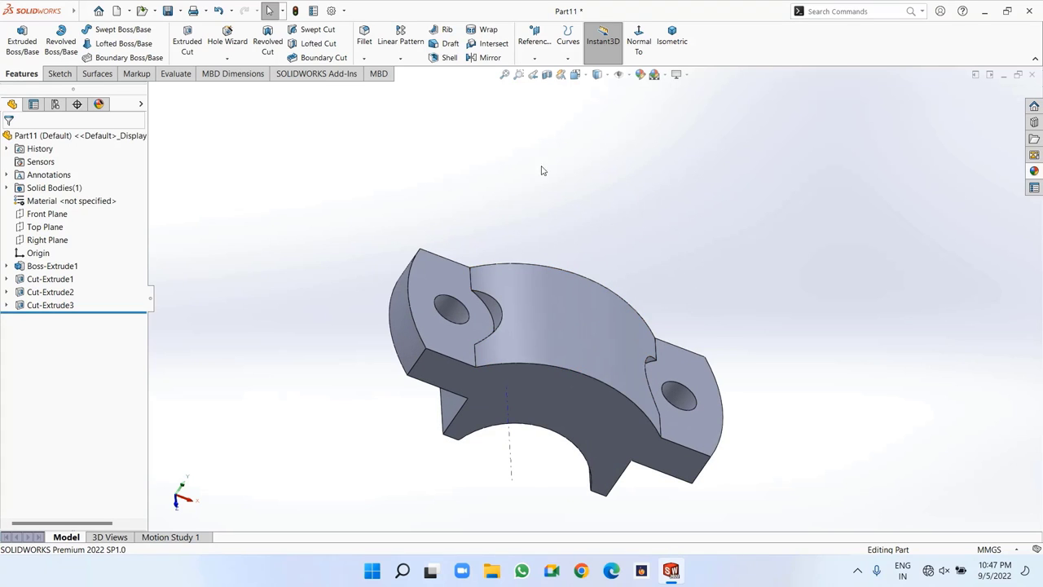
left_click(531, 45)
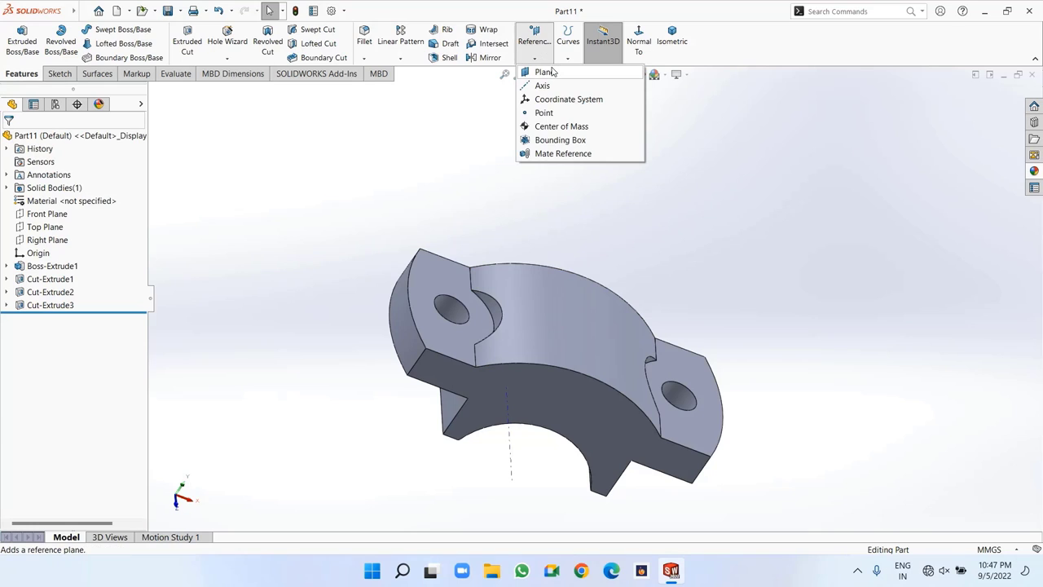
Create Plane1 from Top Plane and the curved top face, set parallel to Top Plane
left_click(546, 71)
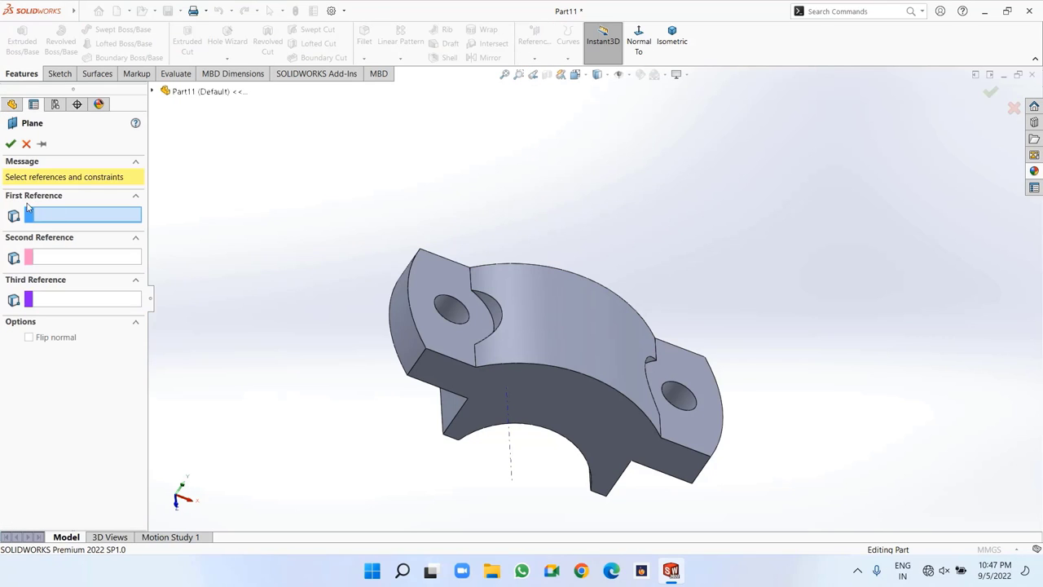
left_click(153, 90)
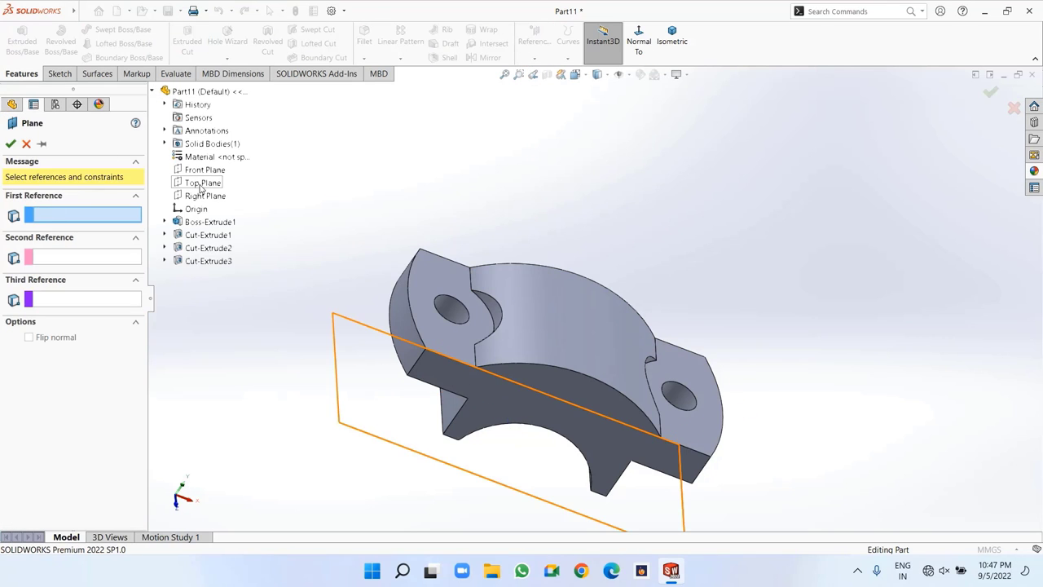
left_click(201, 185)
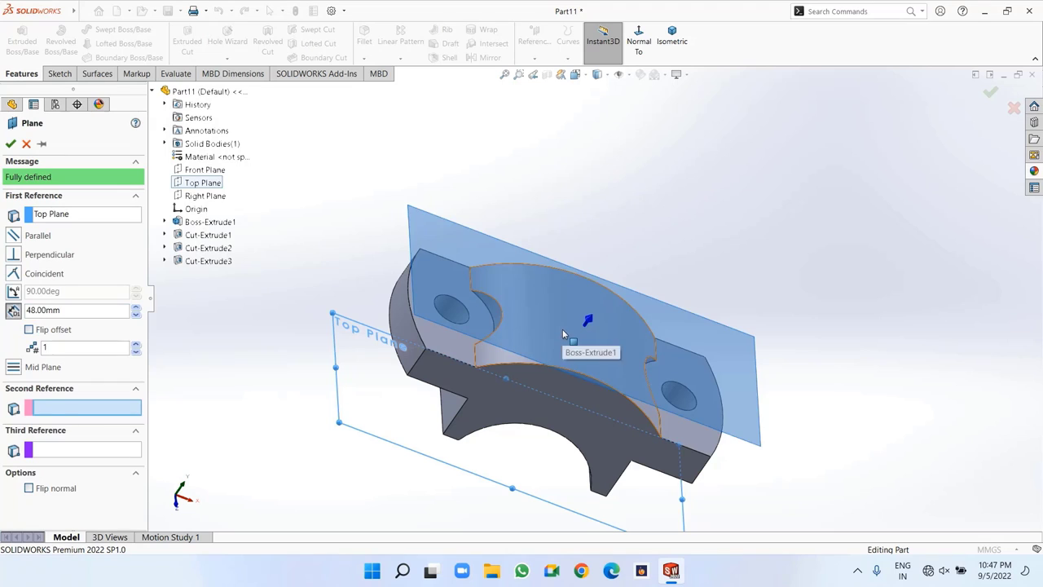
left_click(569, 337)
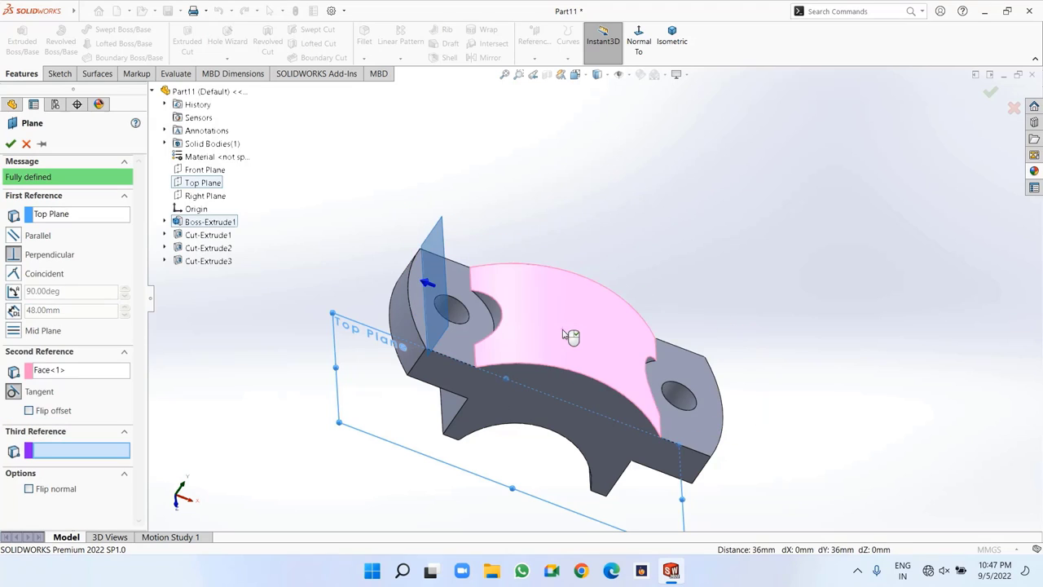
left_click(14, 236)
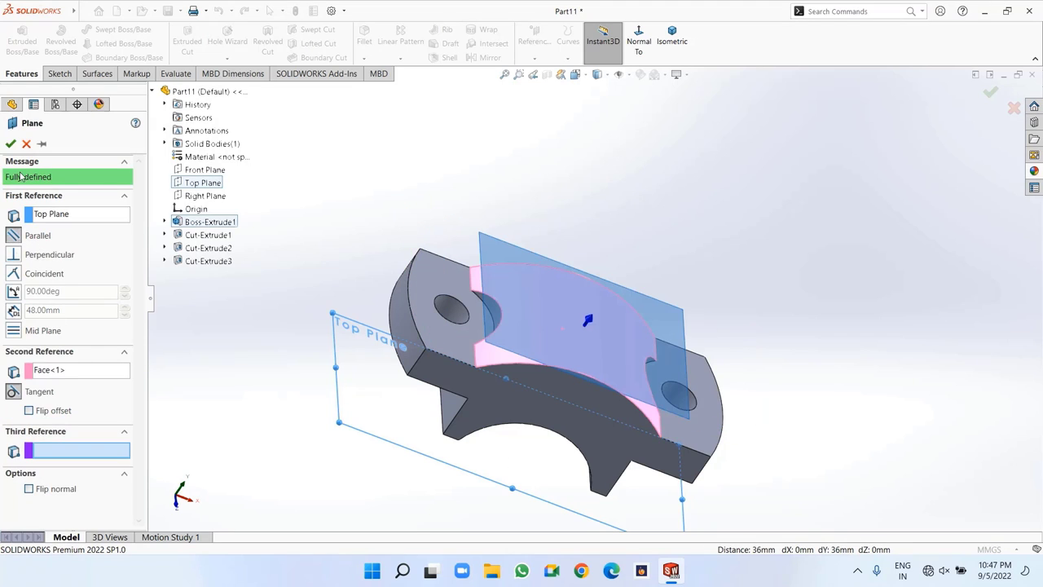
left_click(10, 144)
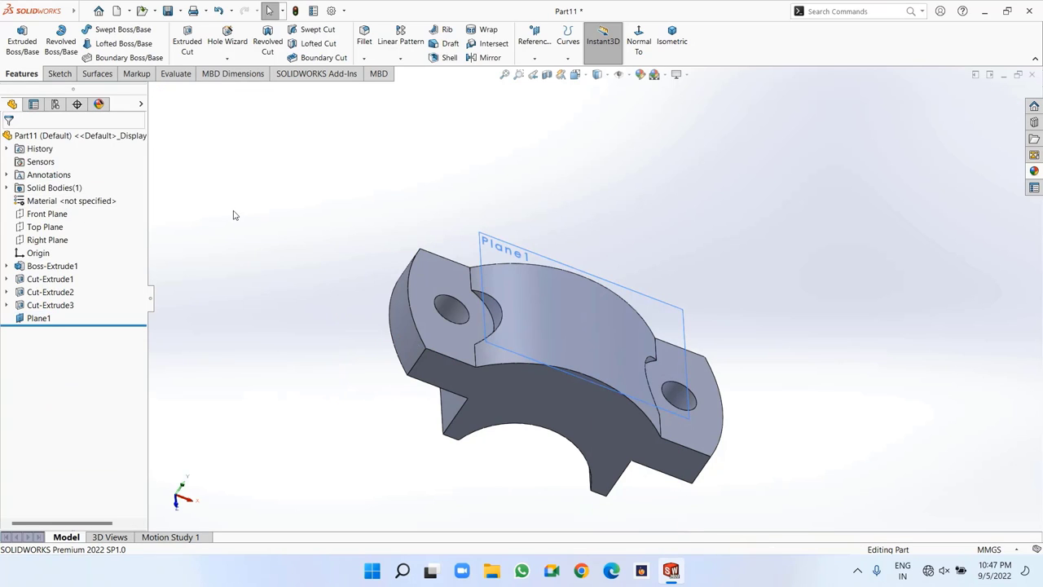
Sketch an Ø8 circle at the origin on Plane1
right_click(501, 256)
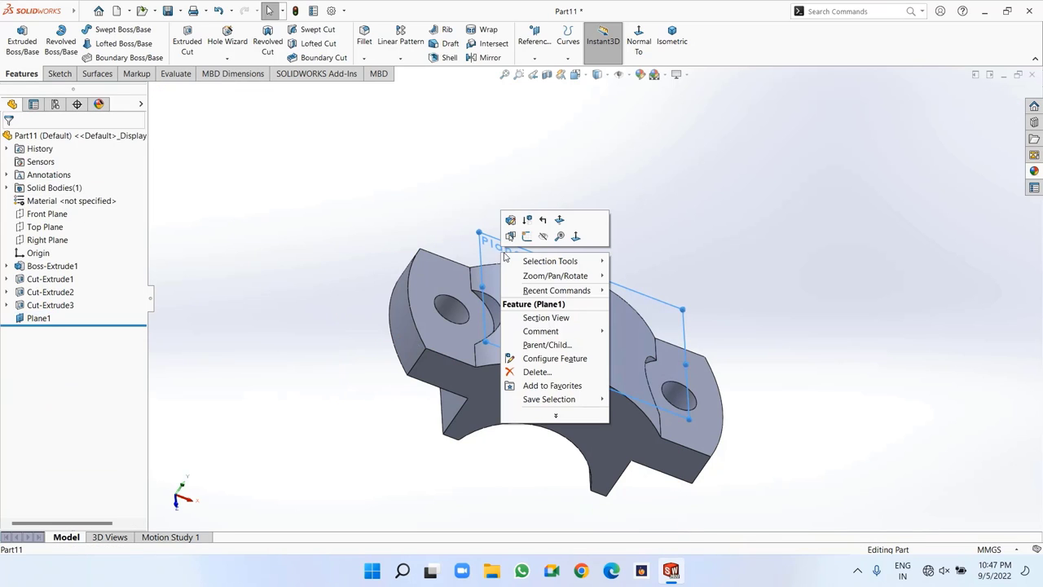
left_click(525, 237)
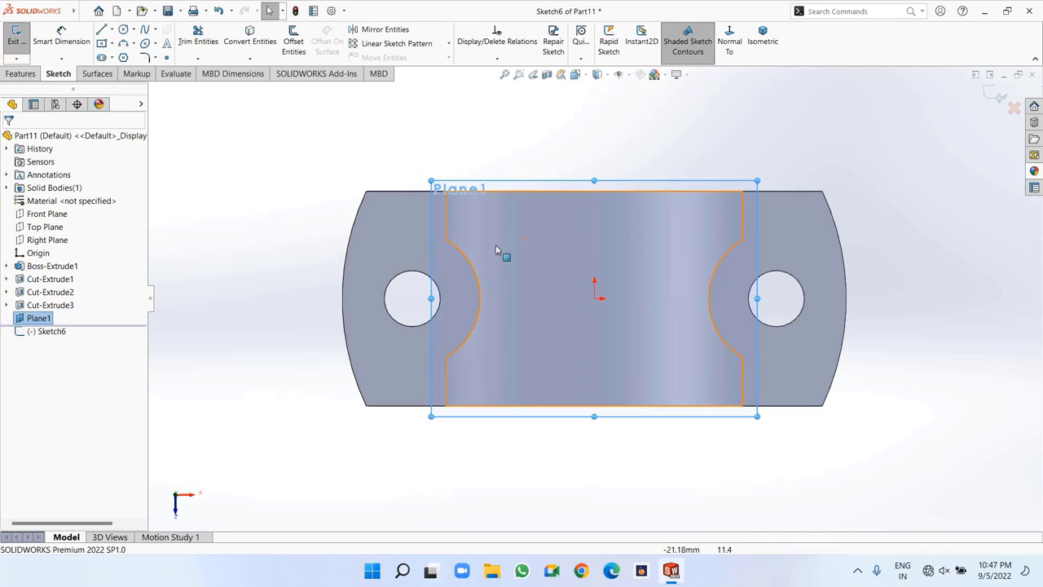
left_click(123, 30)
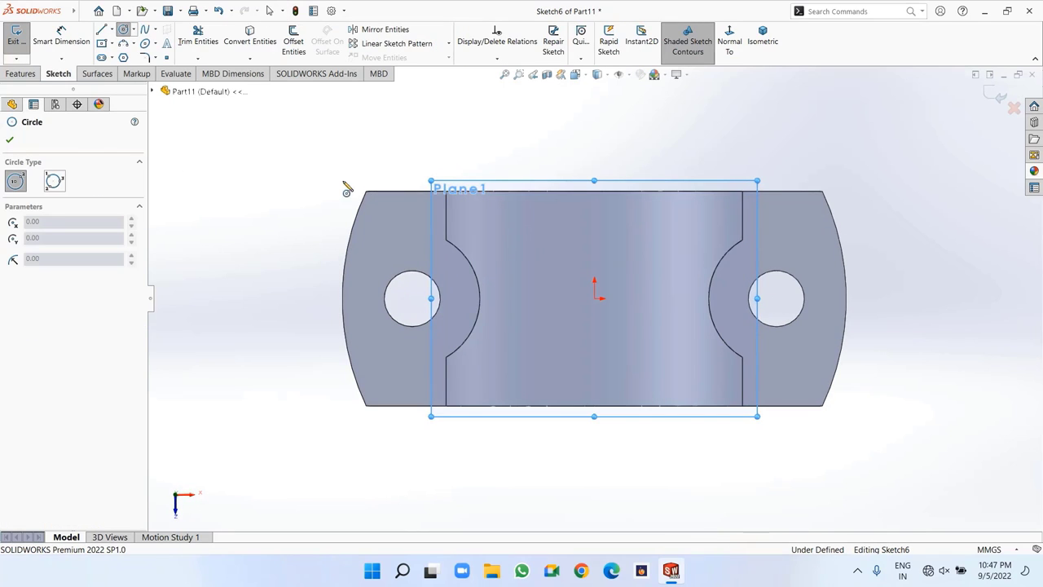
left_click(594, 297)
left_click(617, 346)
key("Escape")
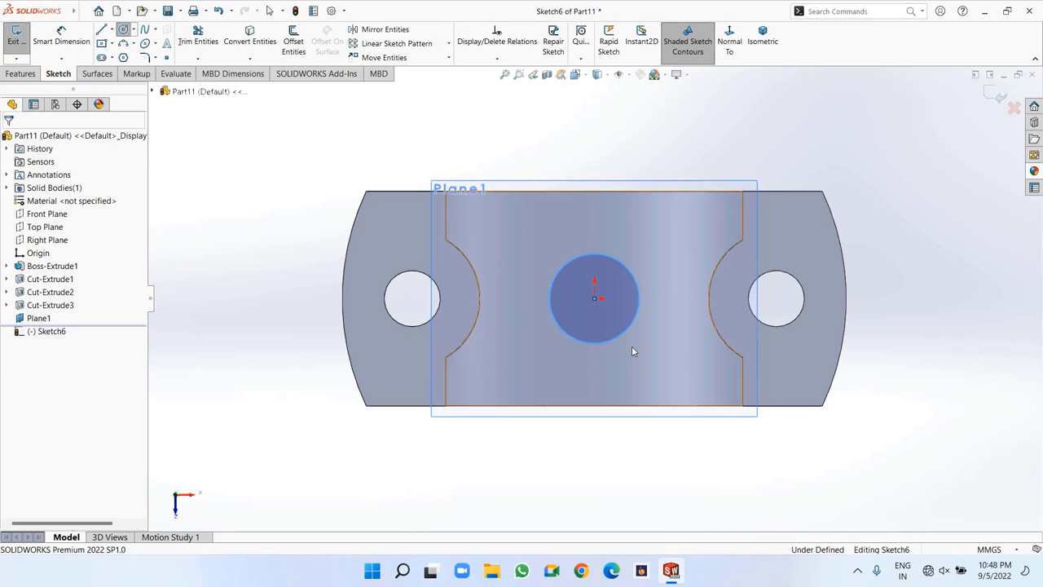
left_click(616, 340)
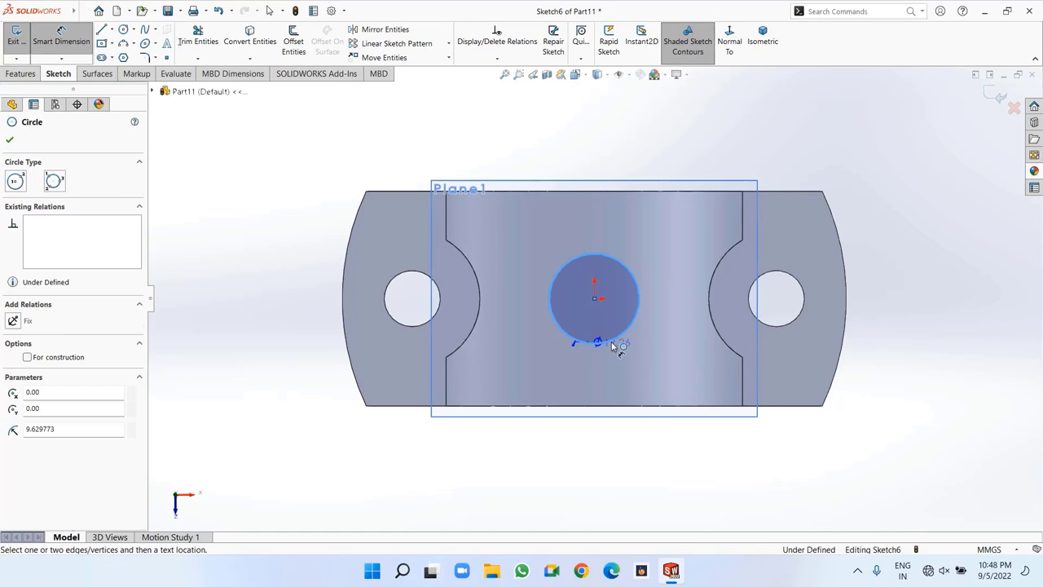
left_click(659, 380)
type("8")
key("Return")
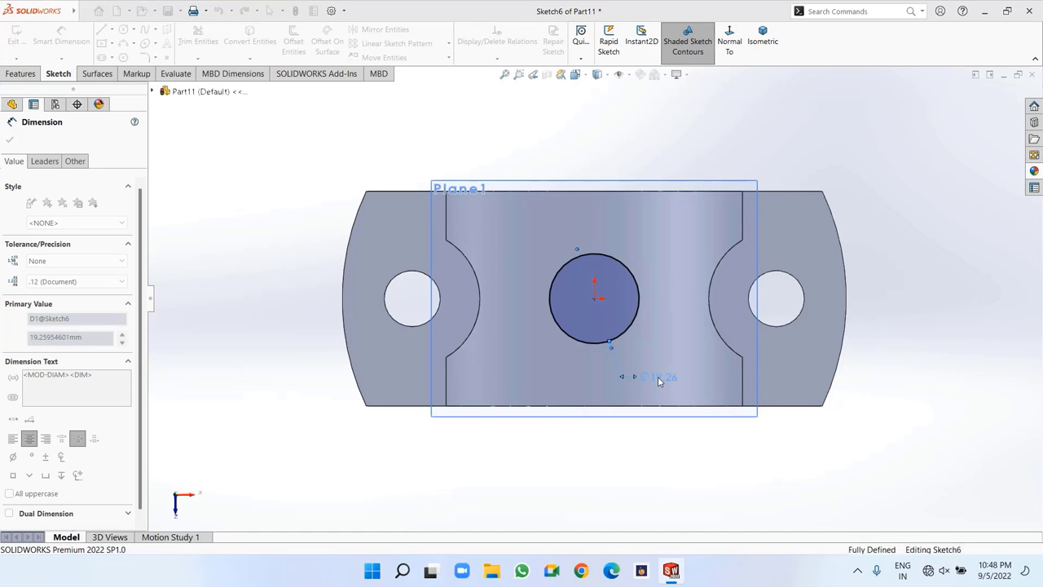
Extrude-cut the Ø8 circle Blind to a depth of 16 mm
left_click(20, 73)
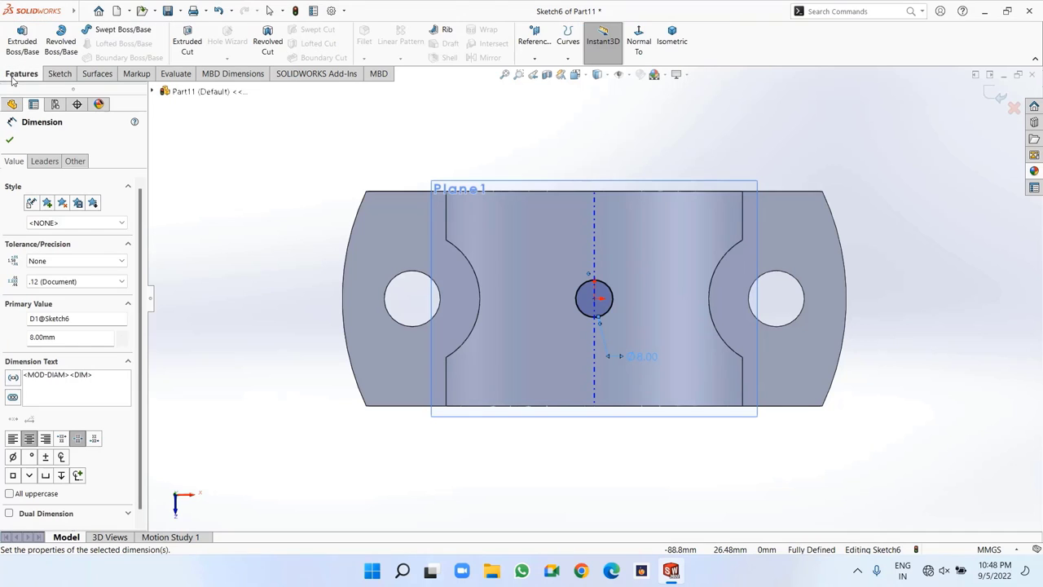
left_click(187, 41)
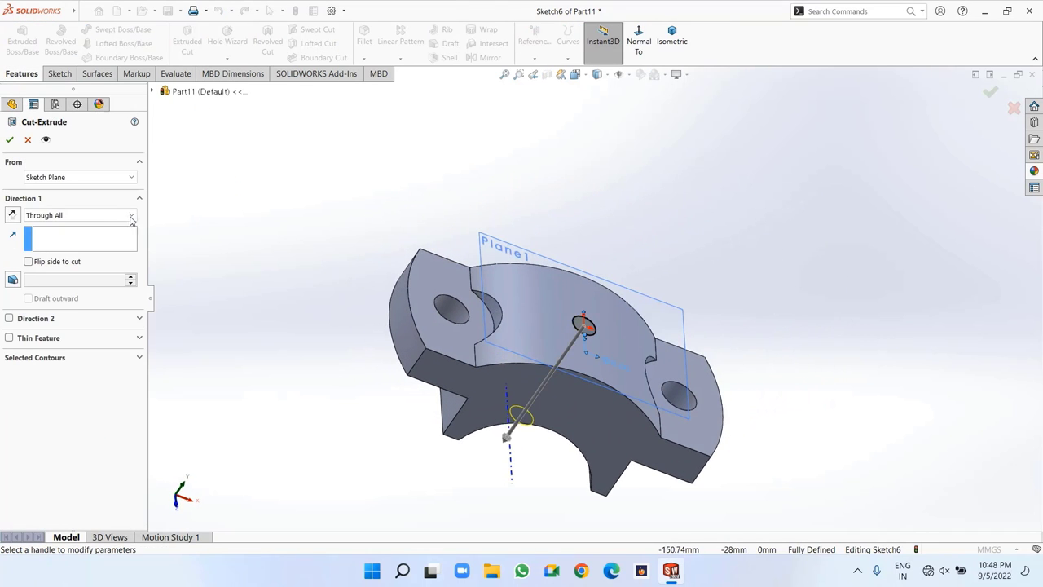
left_click(57, 214)
left_click(55, 228)
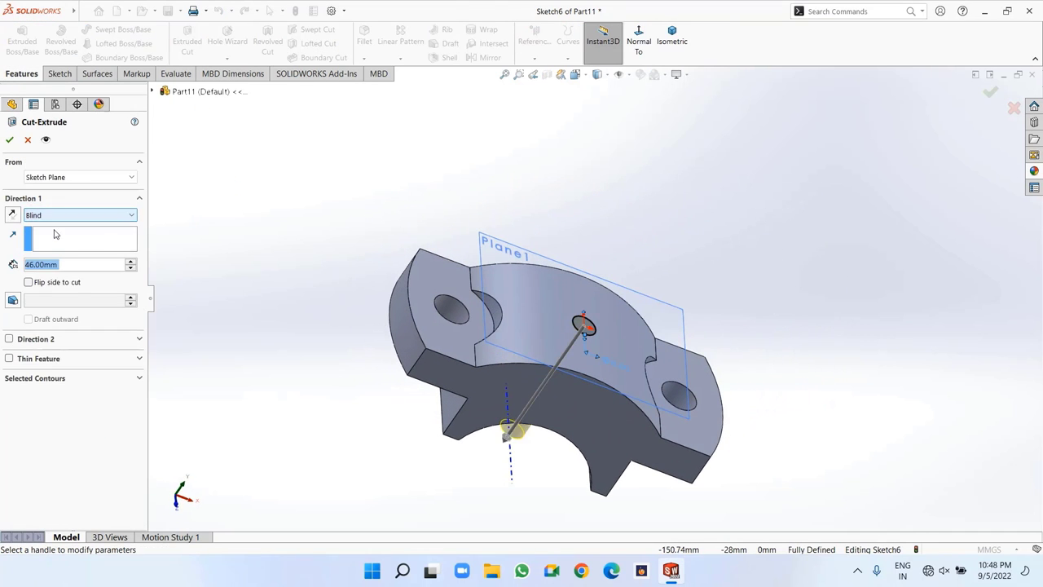
type("16")
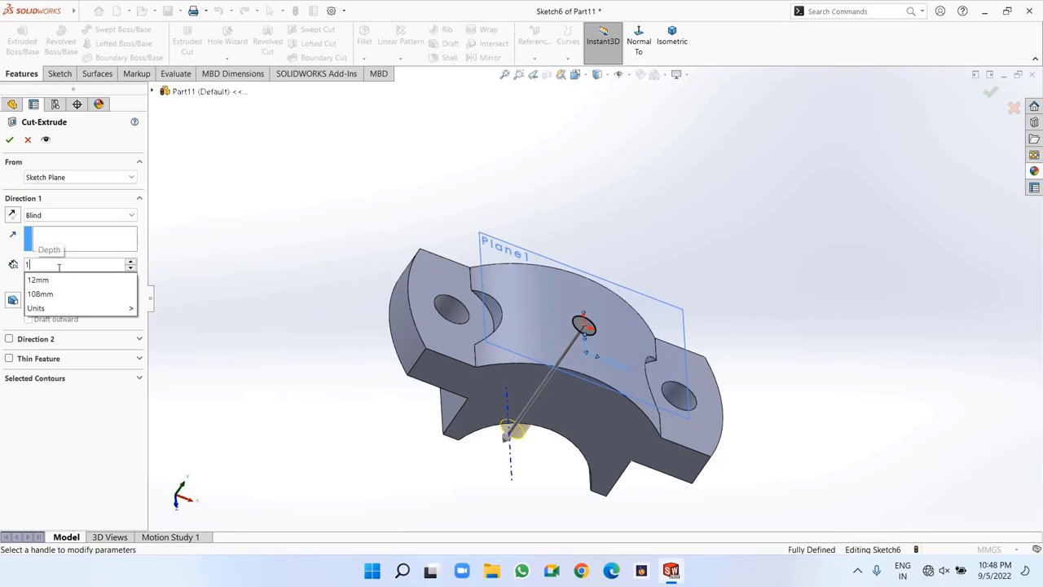
key("Return")
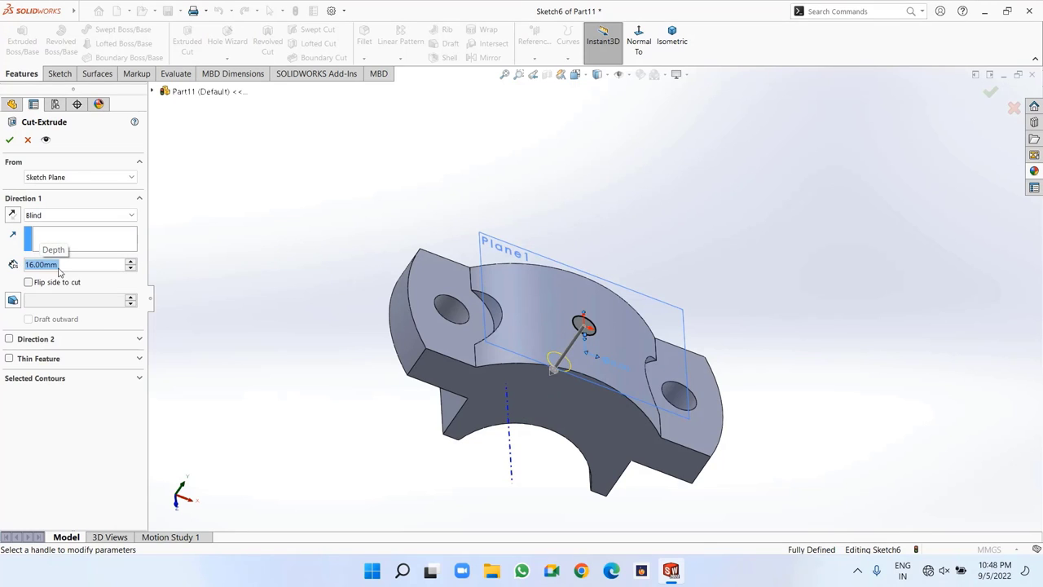
left_click(10, 140)
middle_click_drag(326, 240, 421, 427)
scroll(570, 375, "up", 3)
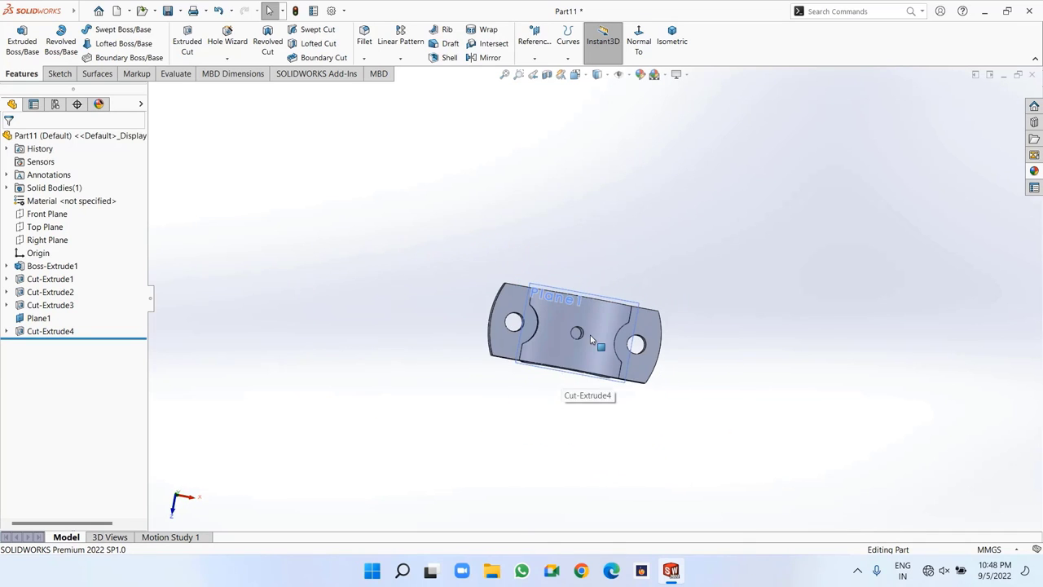
Sketch a centred Ø6 circle on the bottom face of the Ø8 hole
scroll(591, 339, "down", 5)
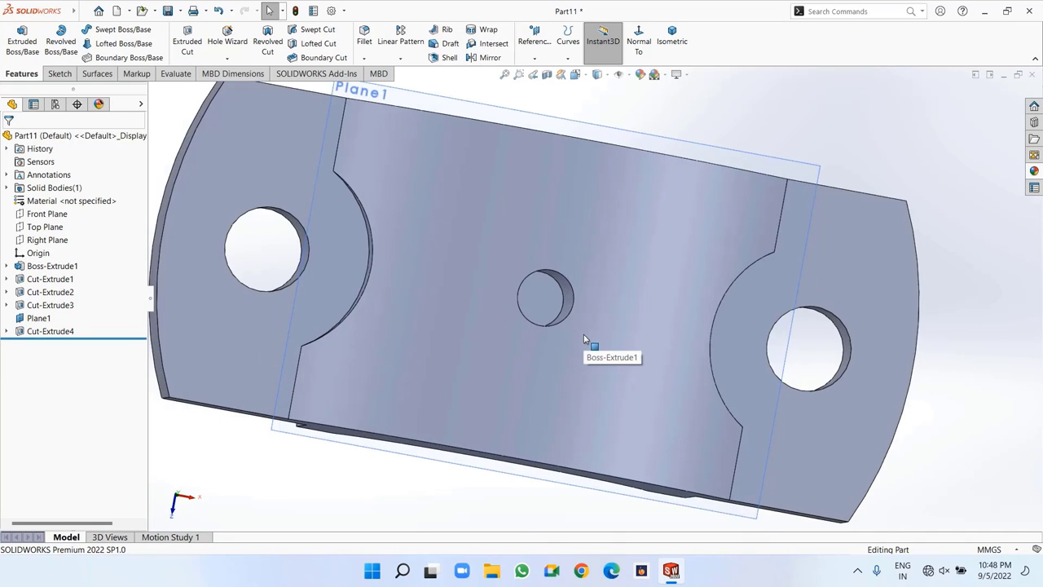
right_click(547, 303)
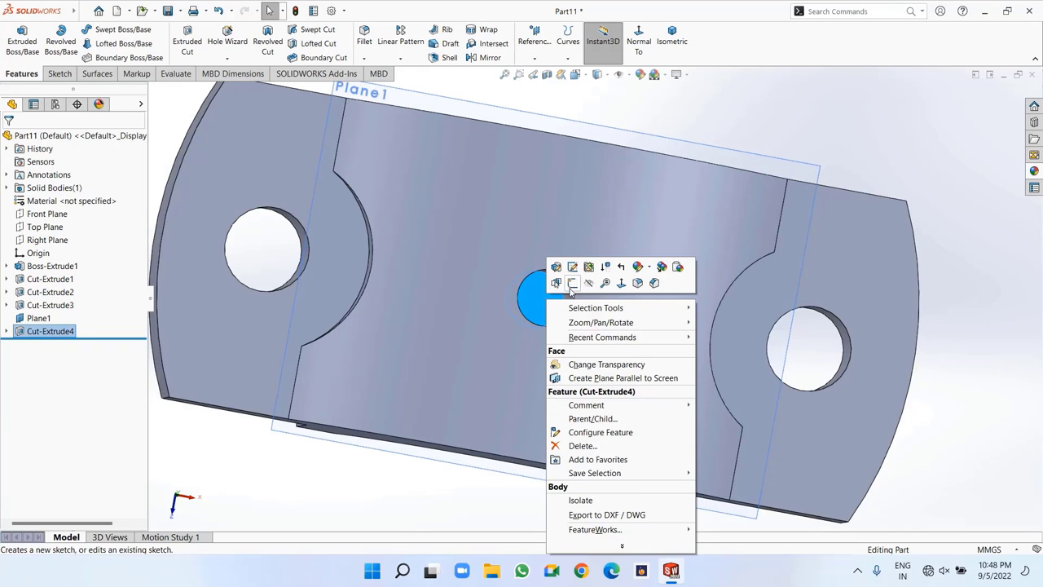
left_click(573, 283)
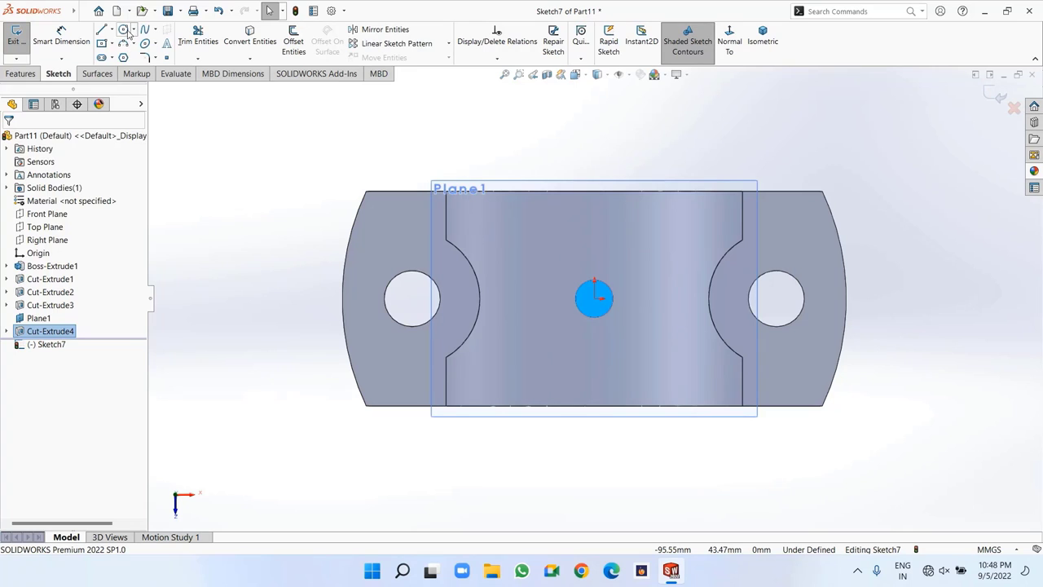
left_click(124, 30)
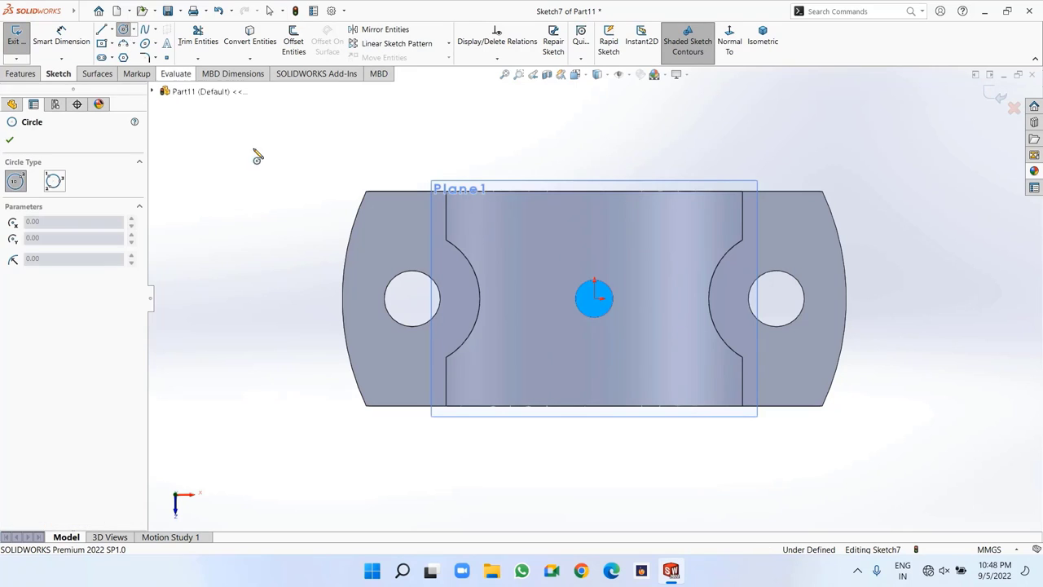
left_click_drag(595, 297, 612, 299)
right_click(594, 298)
left_click(617, 318)
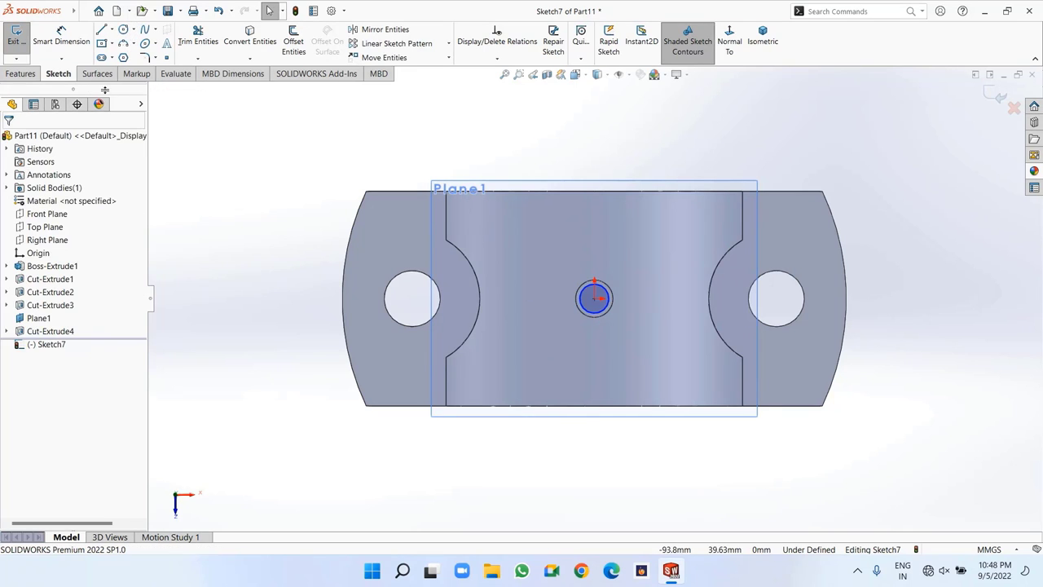
left_click(61, 37)
left_click(610, 309)
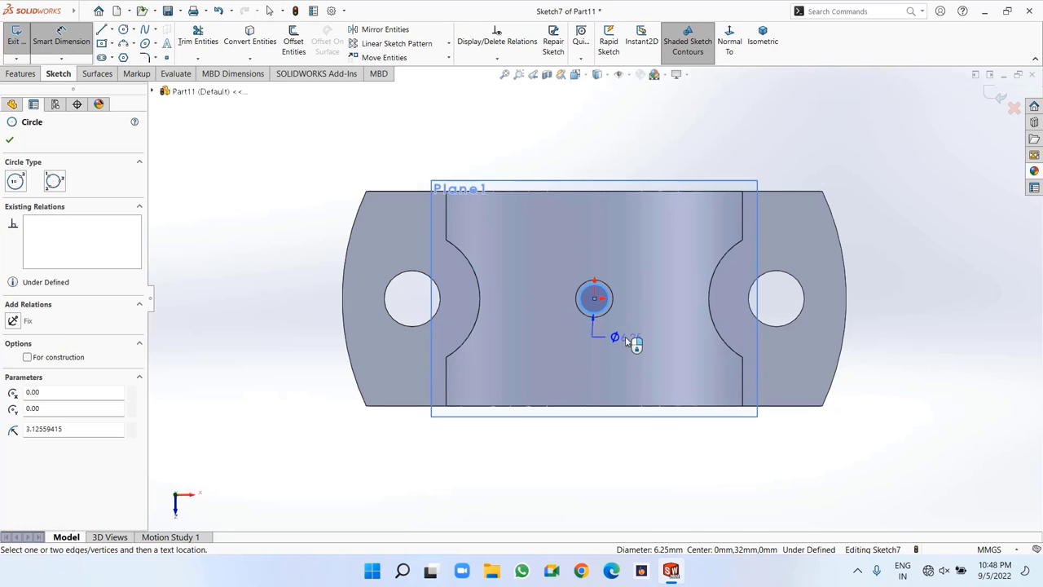
left_click(633, 343)
type("6")
key("Return")
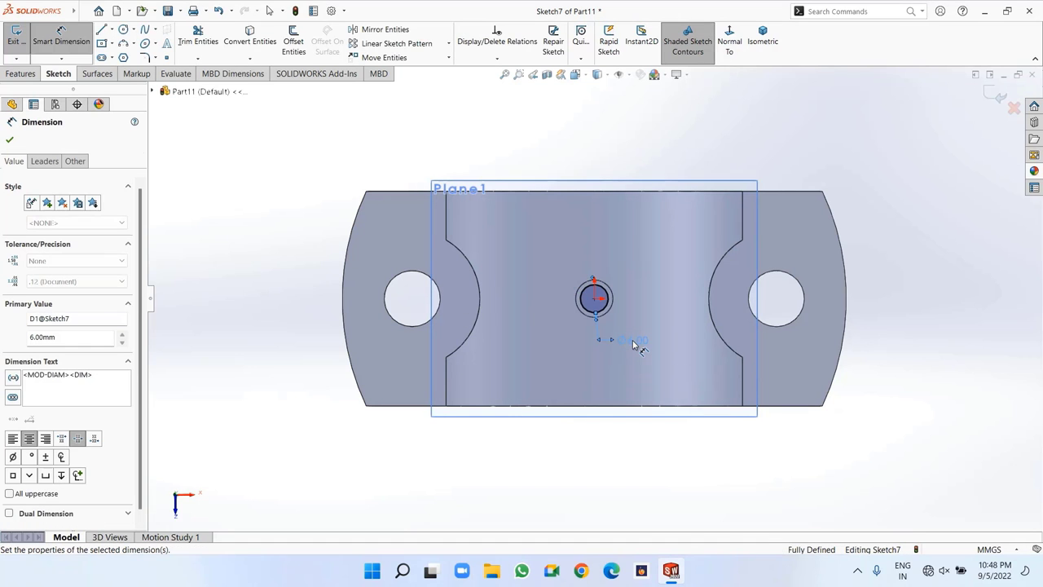
Extrude-cut the Ø6 circle Through All
left_click(22, 77)
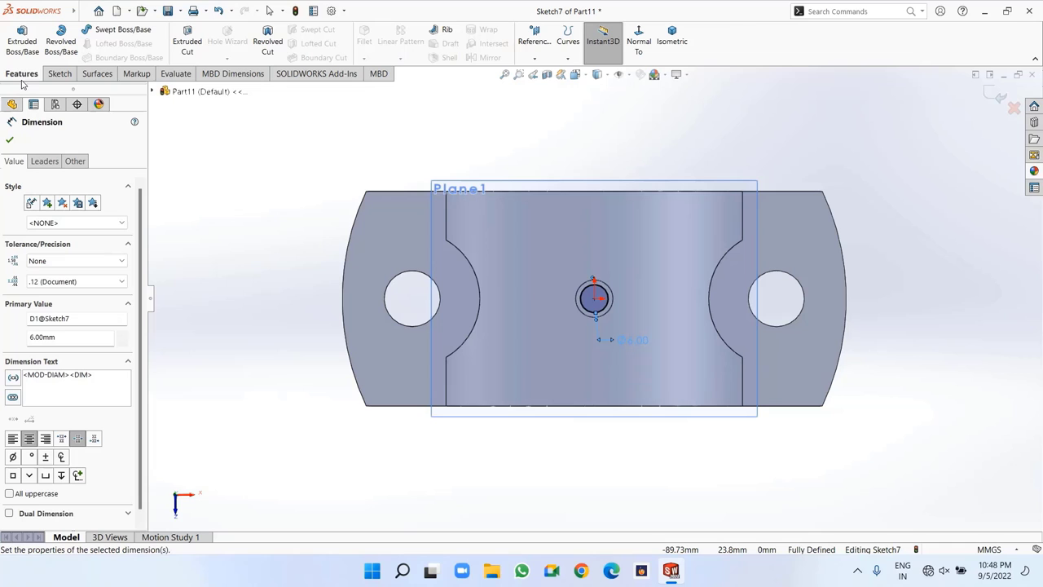
left_click(183, 44)
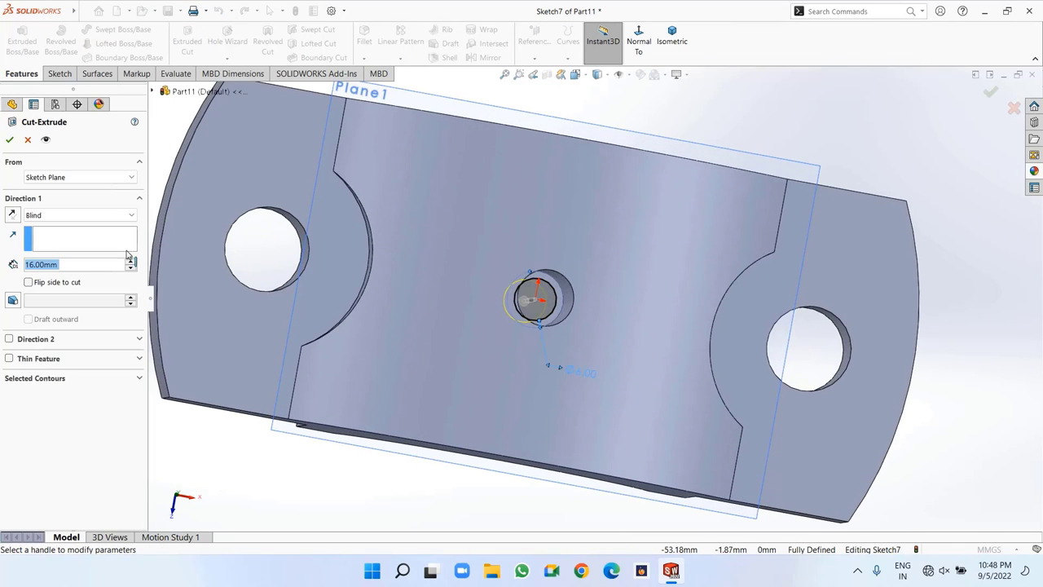
left_click(38, 217)
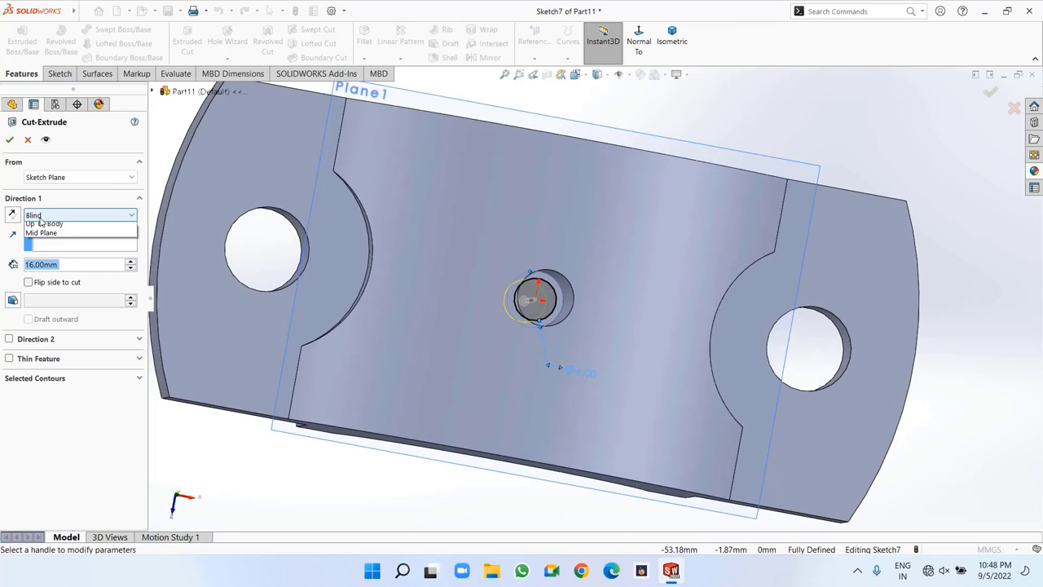
left_click(45, 226)
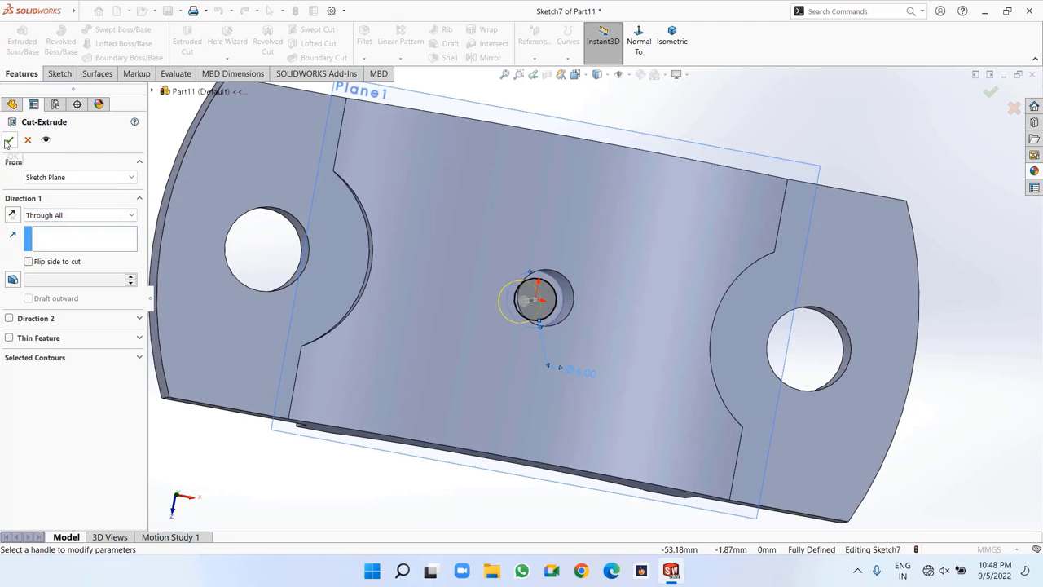
left_click(9, 140)
Hide Plane1 and switch the part to the isometric view
key("f")
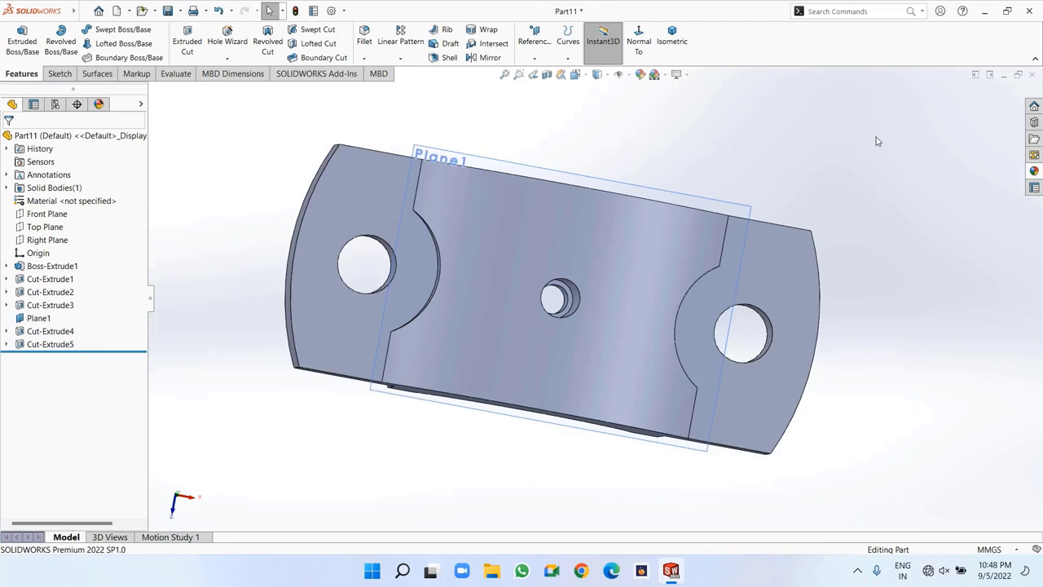
middle_click_drag(717, 198, 724, 158)
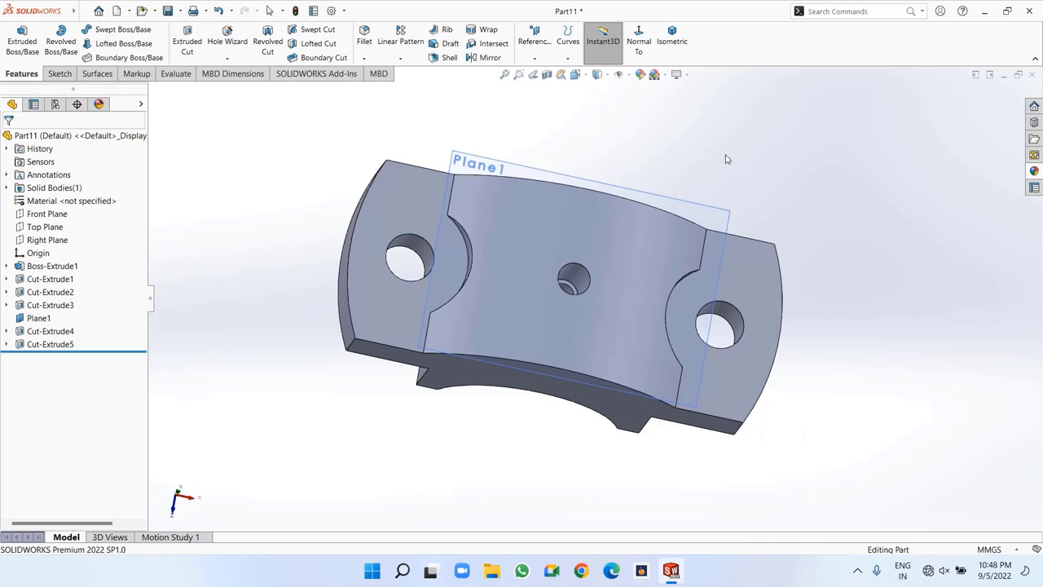
right_click(710, 218)
left_click(753, 205)
middle_click_drag(758, 216, 822, 203)
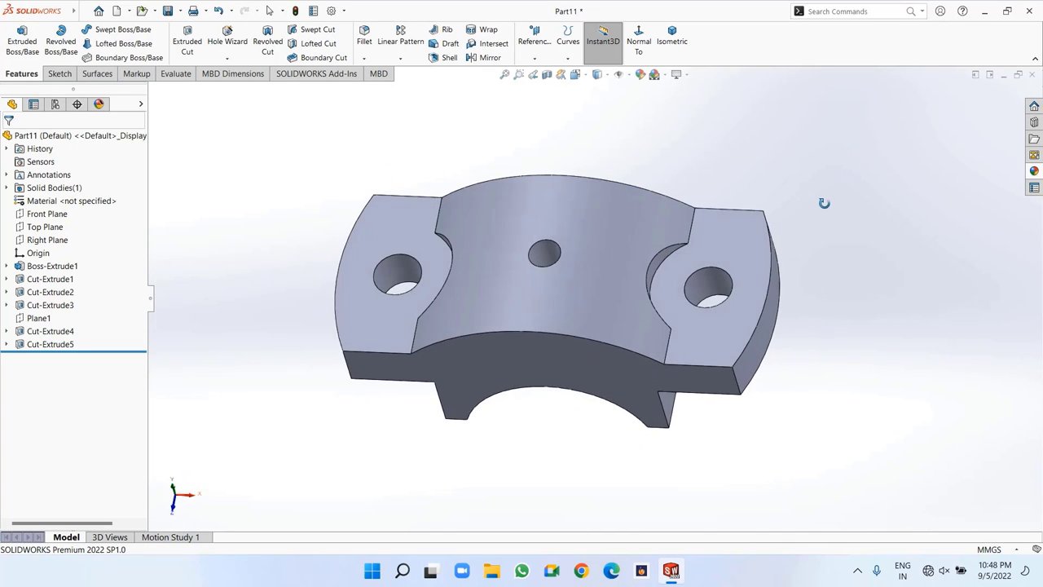
left_click(673, 39)
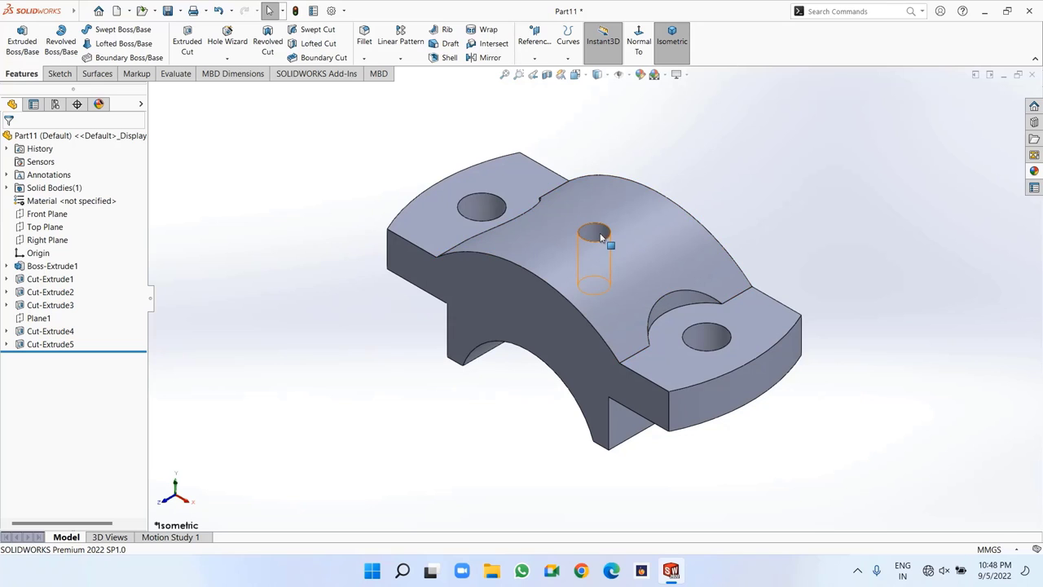
Inspect the stepped oil hole in a section view, then turn the section off
left_click(547, 74)
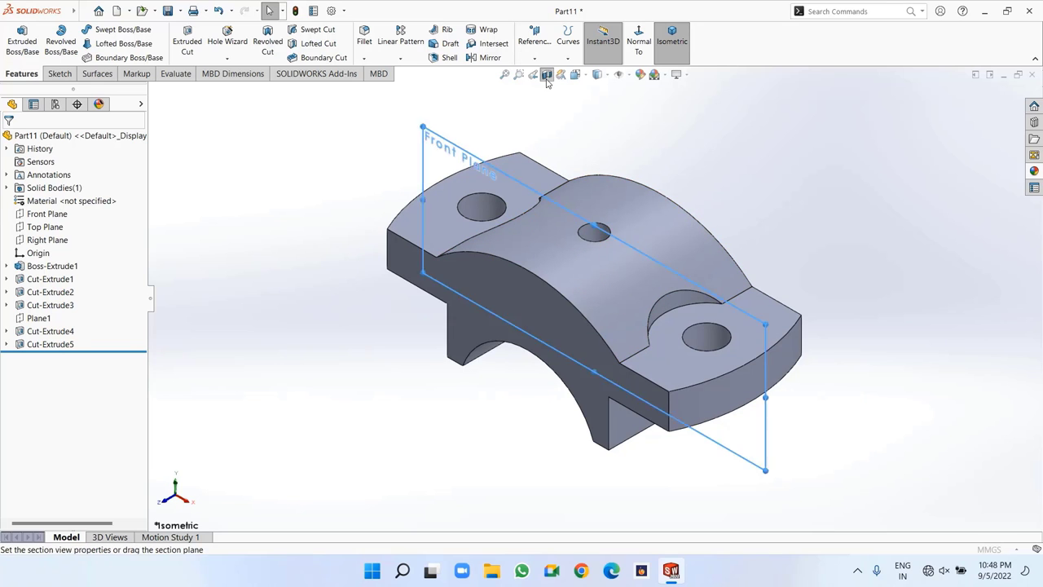
middle_click_drag(315, 321, 304, 287)
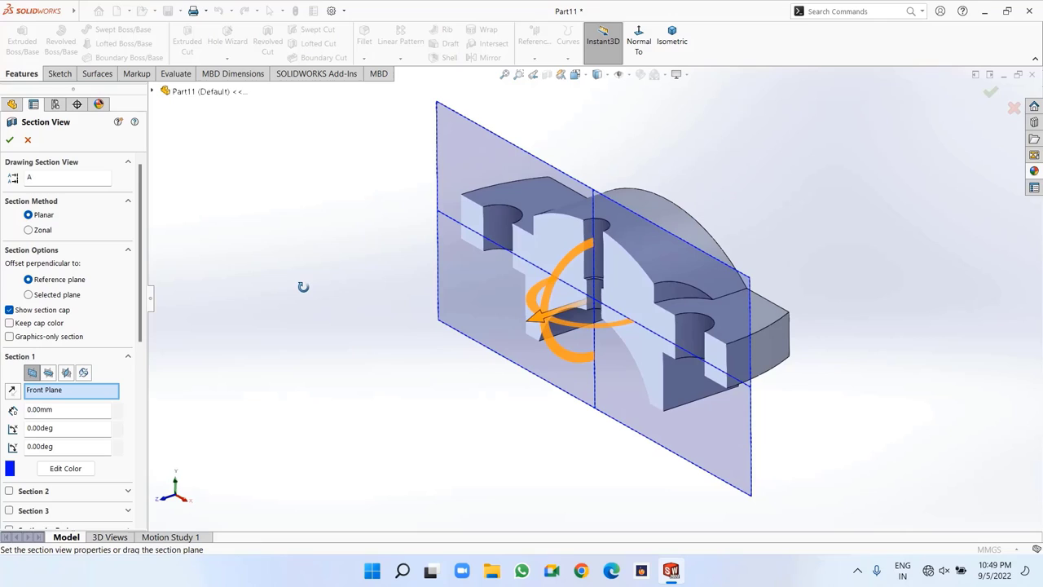
left_click(10, 141)
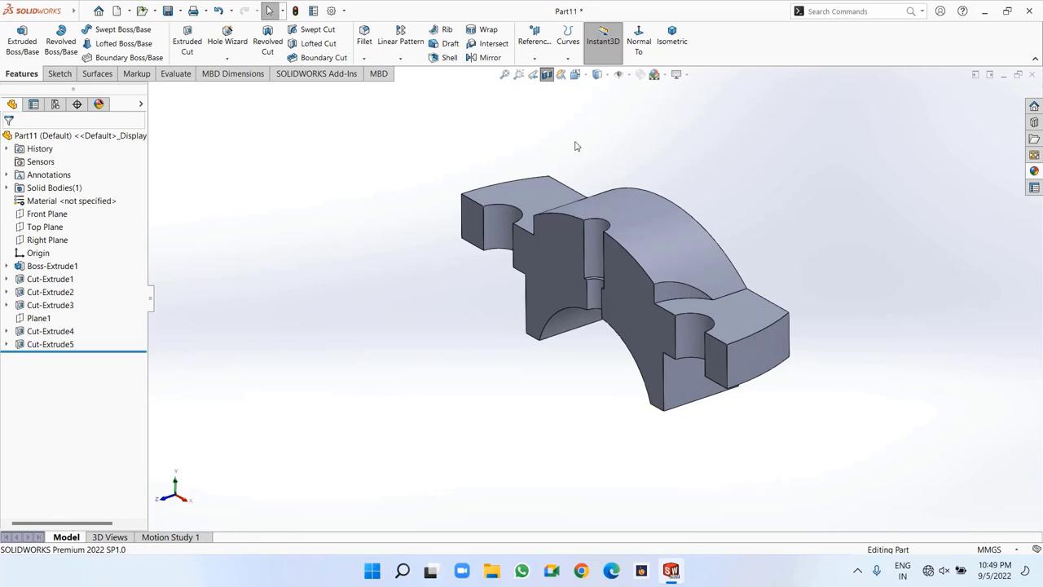
left_click(547, 75)
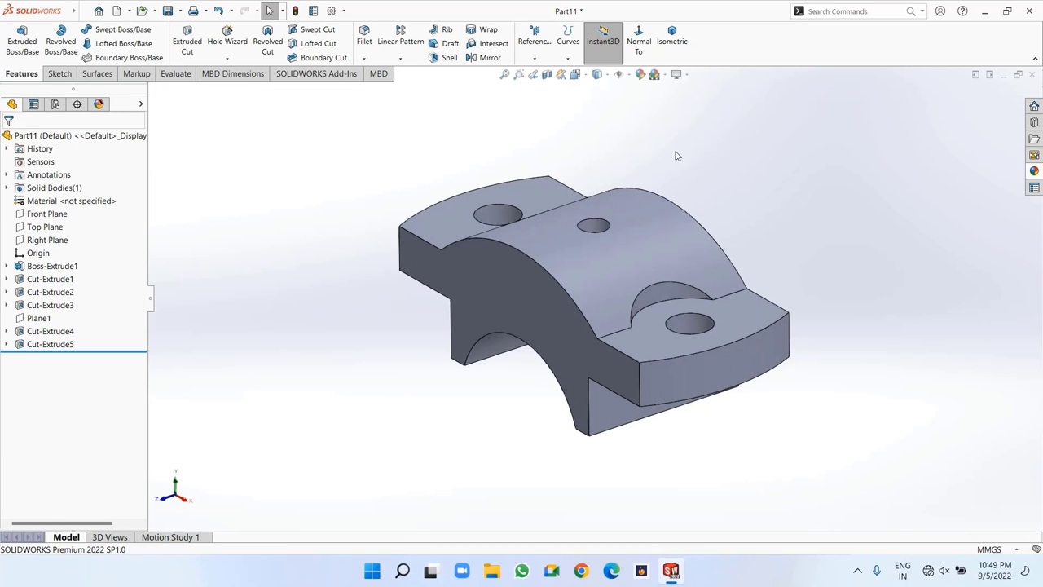
left_click(641, 75)
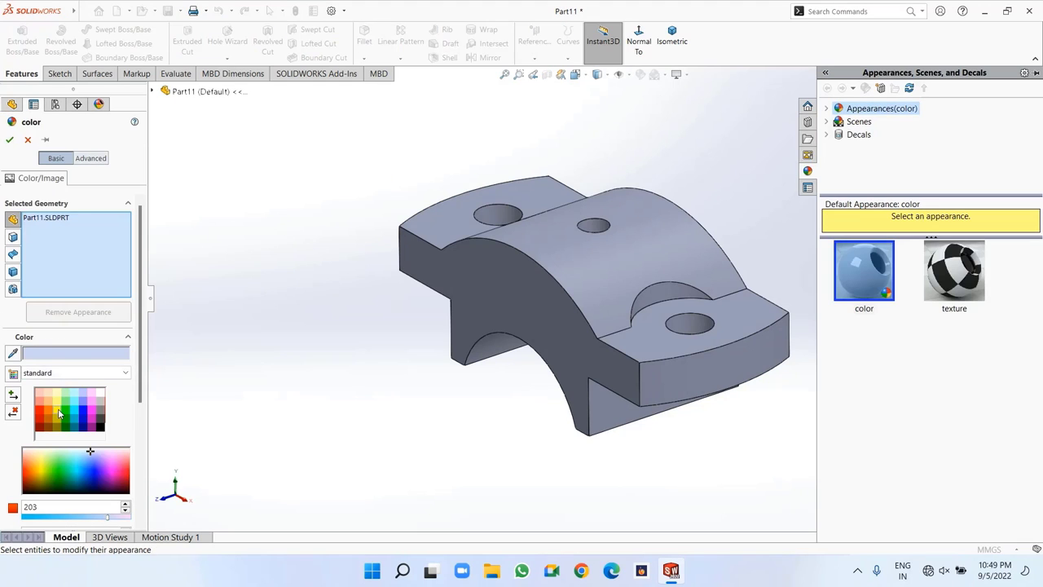
Pick the yellow colour swatch and apply it to the whole part
left_click(59, 414)
left_click(10, 140)
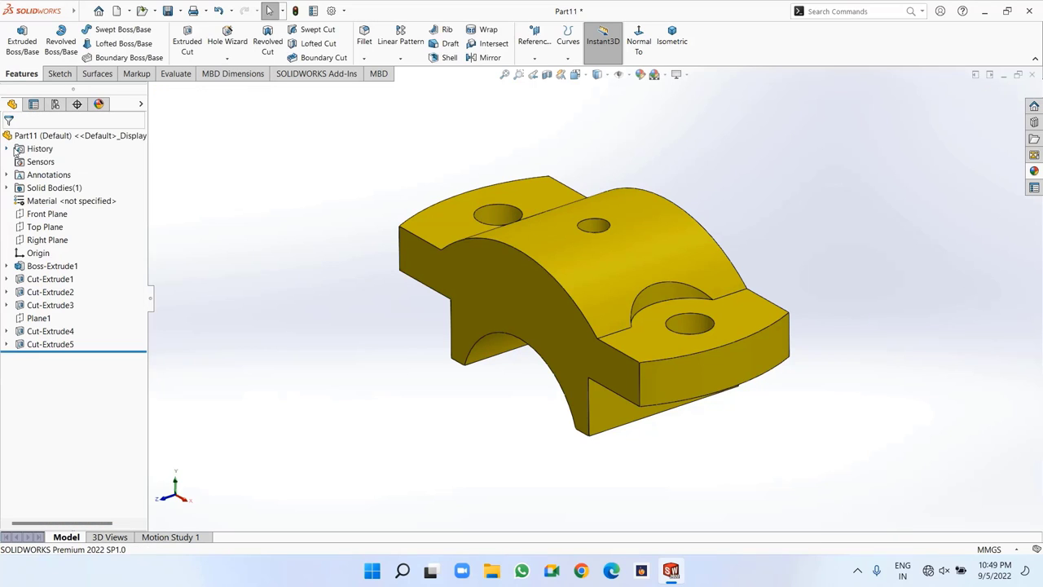
left_click(179, 11)
left_click(189, 39)
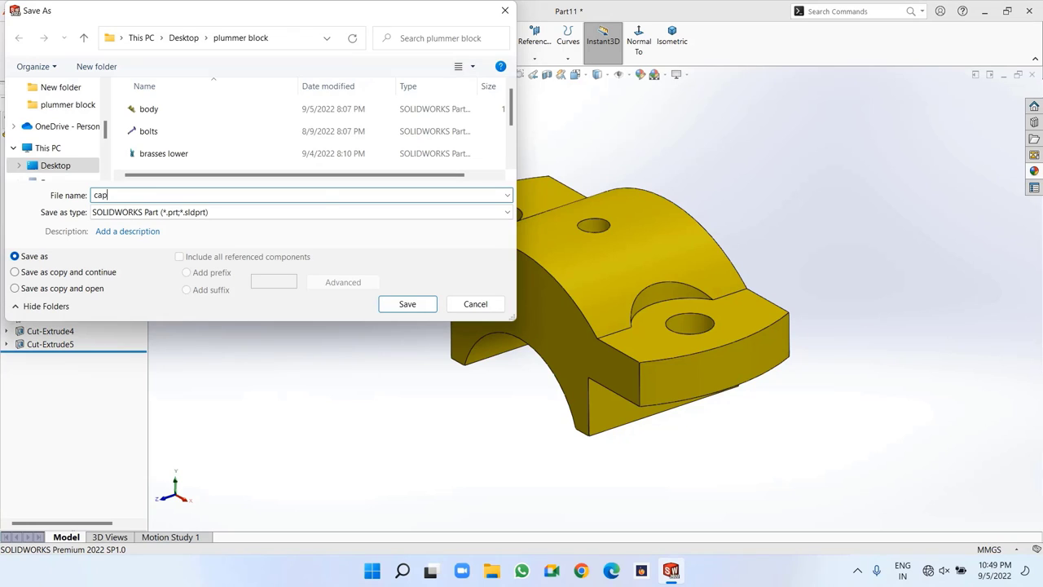
Confirm saving the file as 'cap' in the plummer block folder
left_click(399, 303)
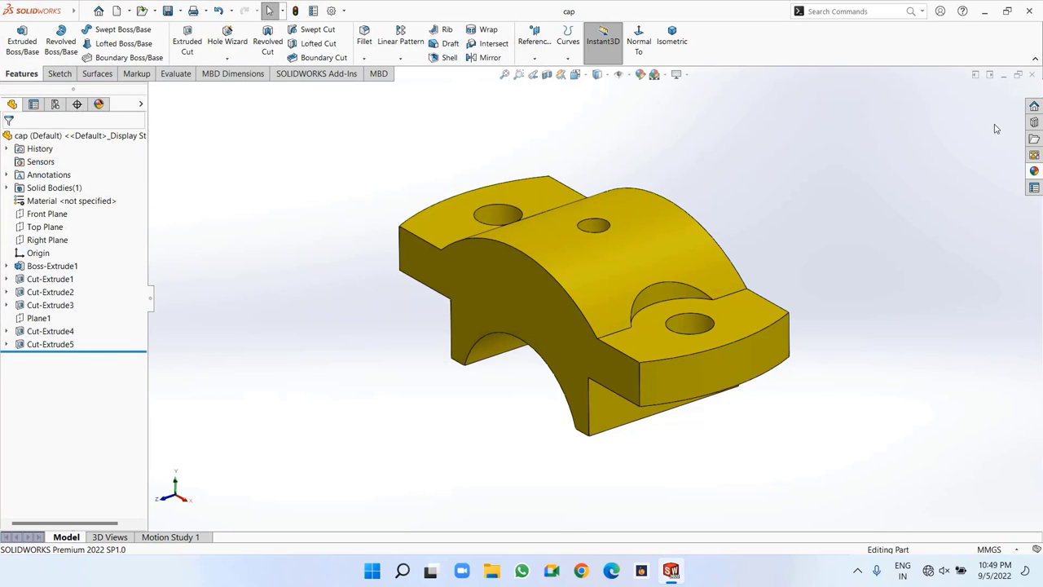
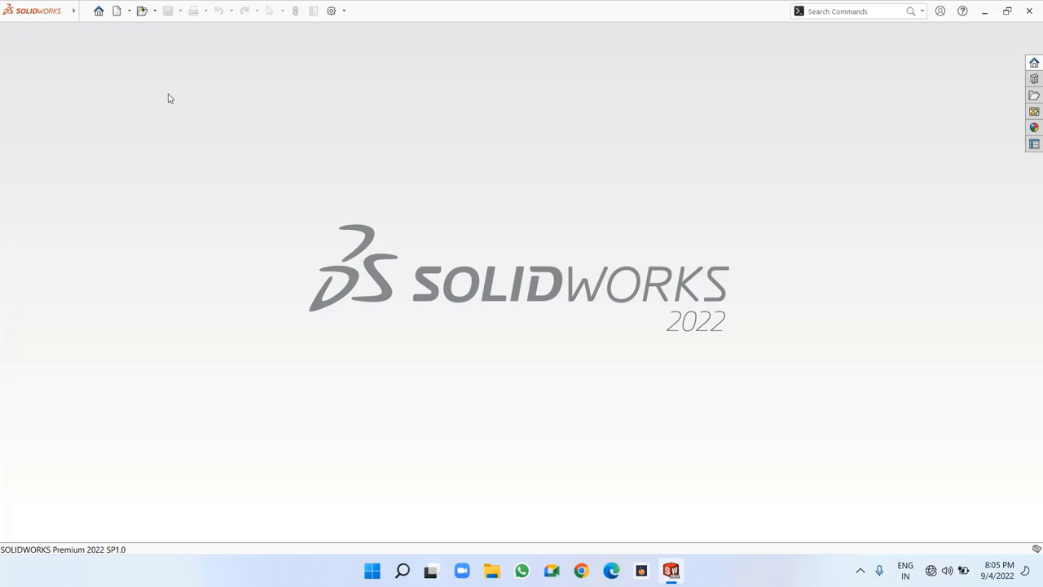
Create a new part and start a sketch on the Front Plane
left_click(117, 11)
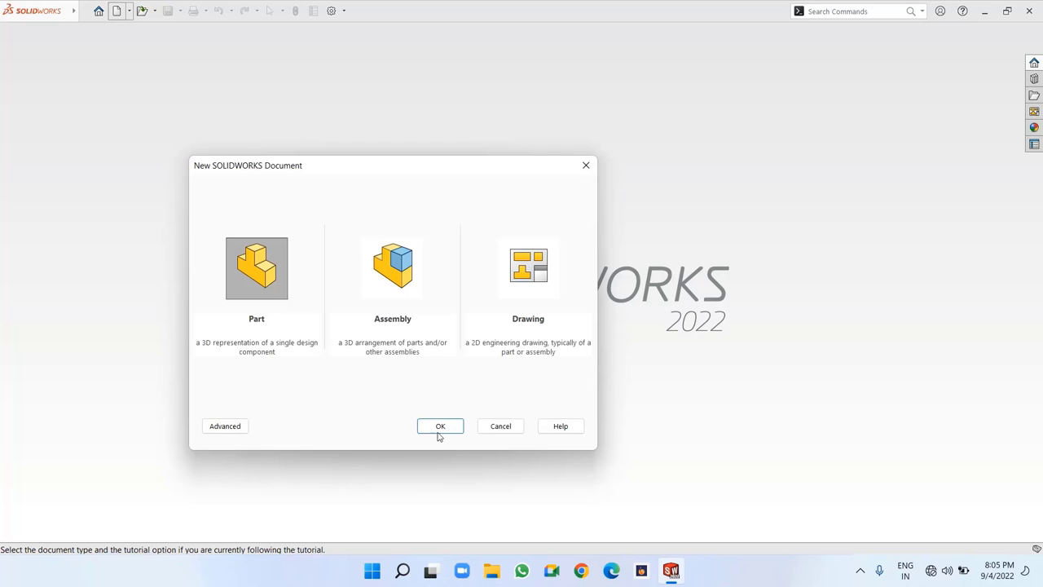
left_click(441, 426)
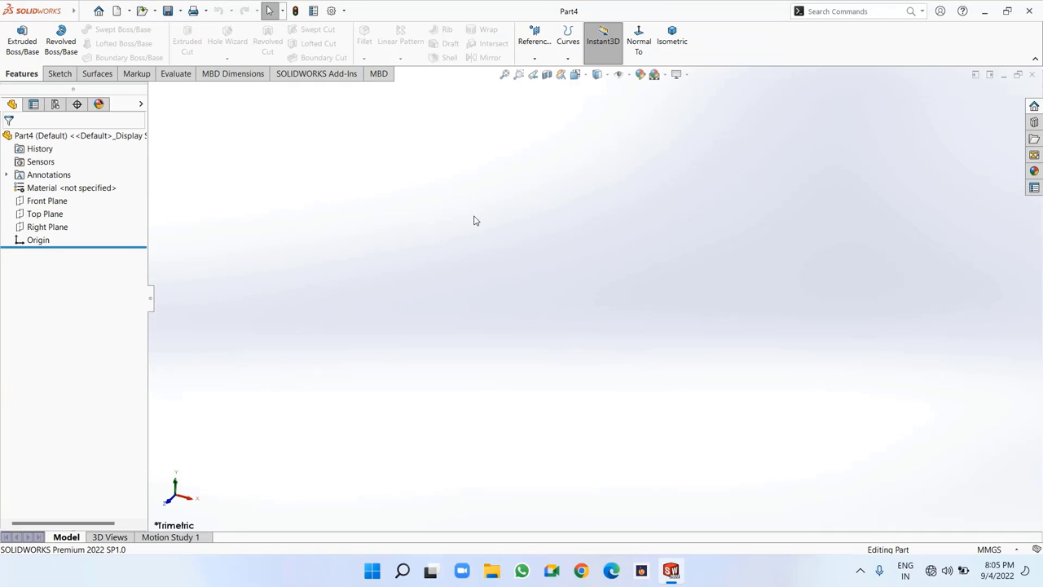
left_click(47, 202)
left_click(57, 189)
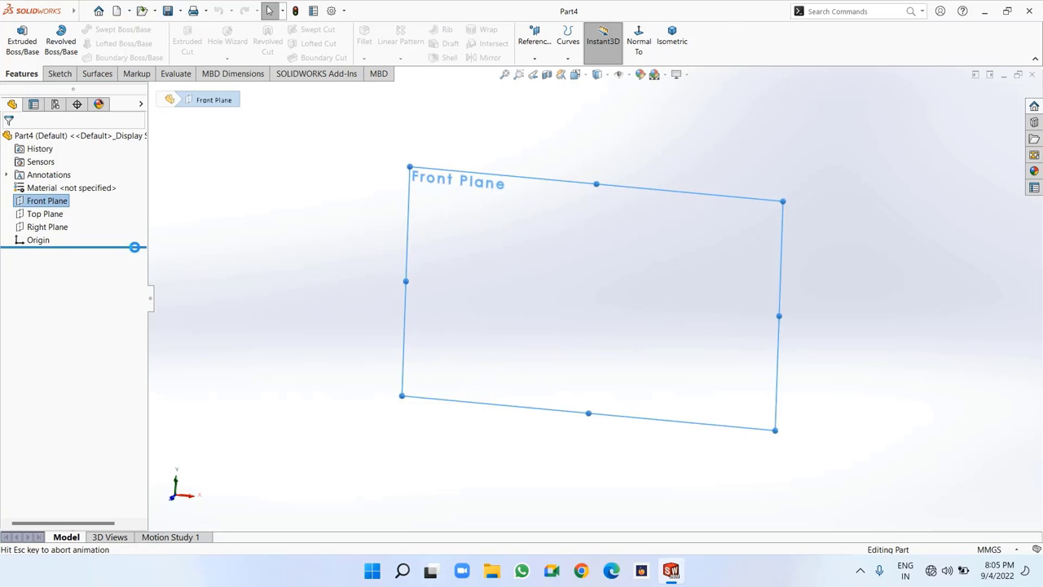
Draw horizontal and vertical centerlines crossing at the origin
left_click(112, 31)
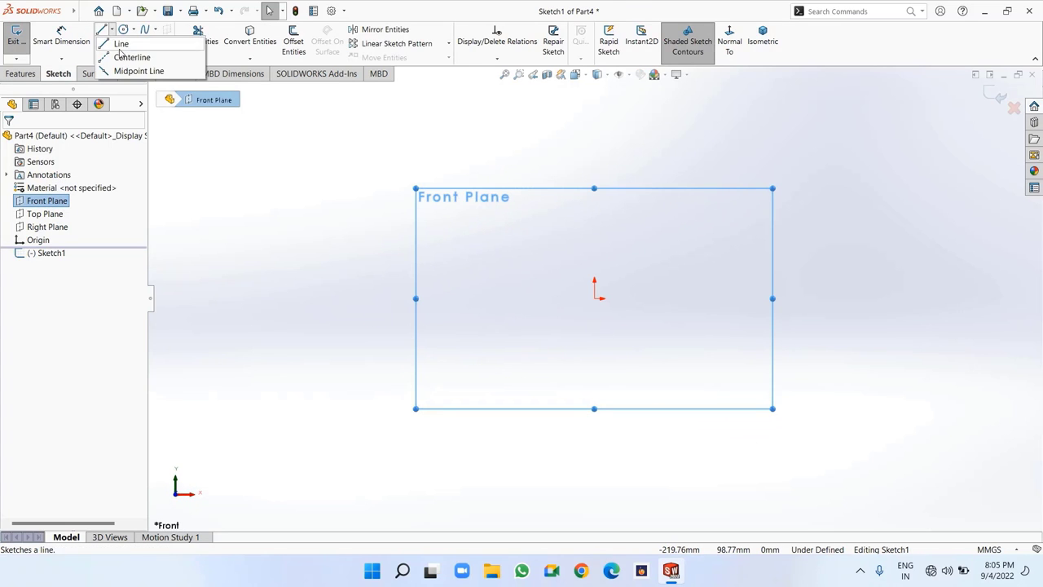
left_click(122, 56)
left_click(328, 299)
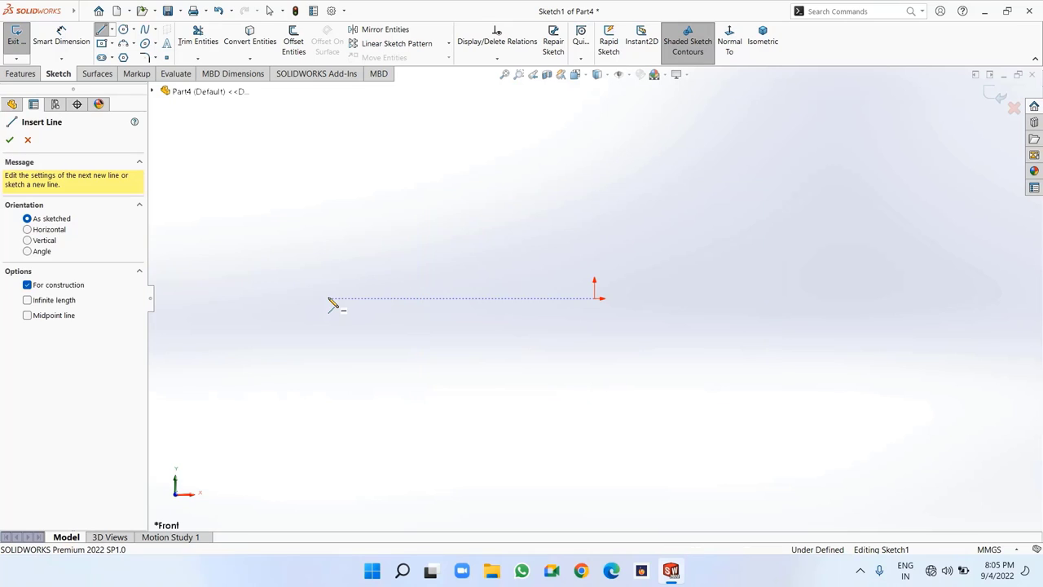
right_click(845, 300)
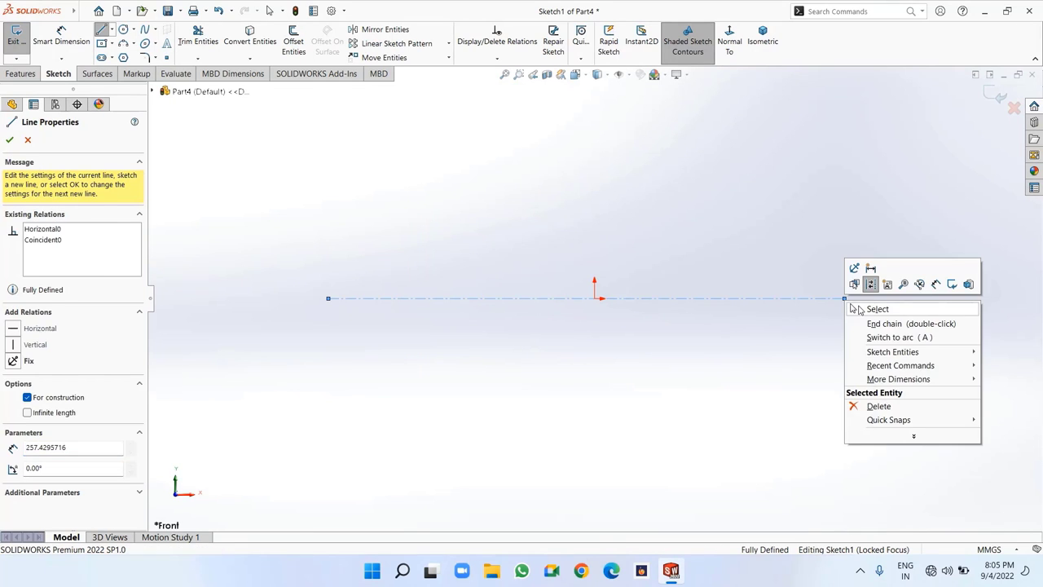
left_click(878, 309)
left_click(111, 31)
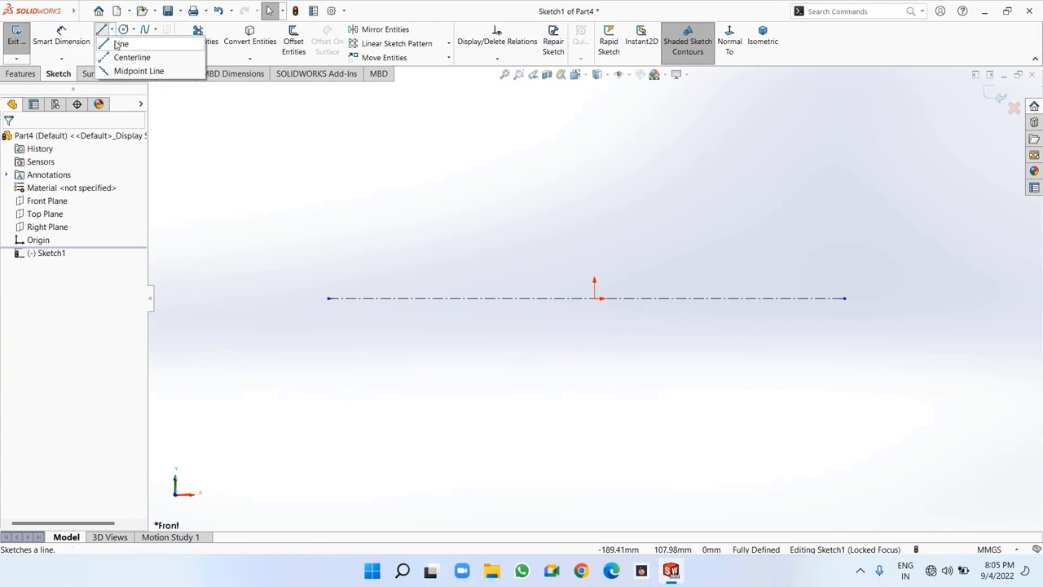
left_click(127, 56)
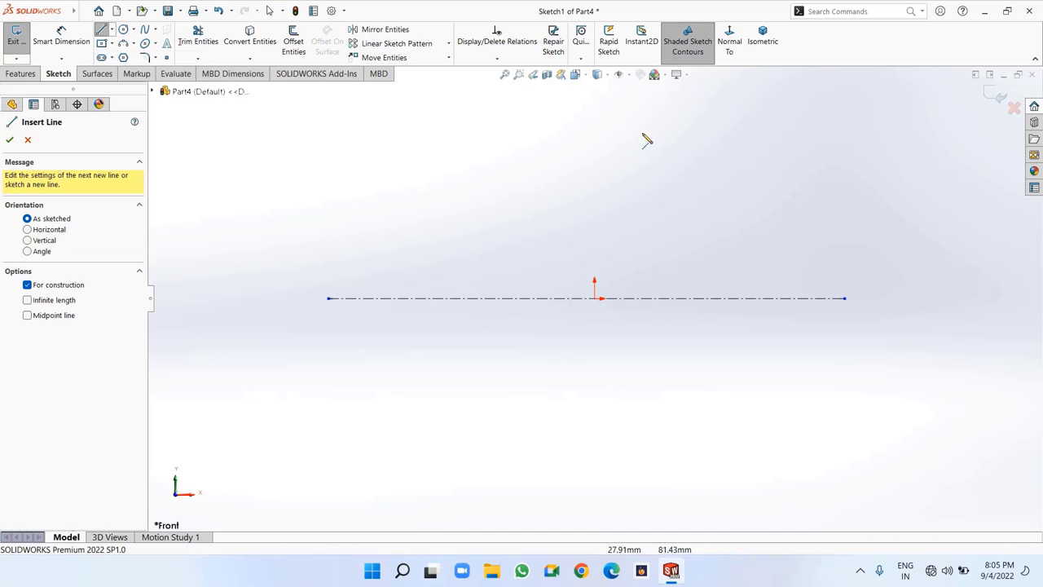
left_click(594, 106)
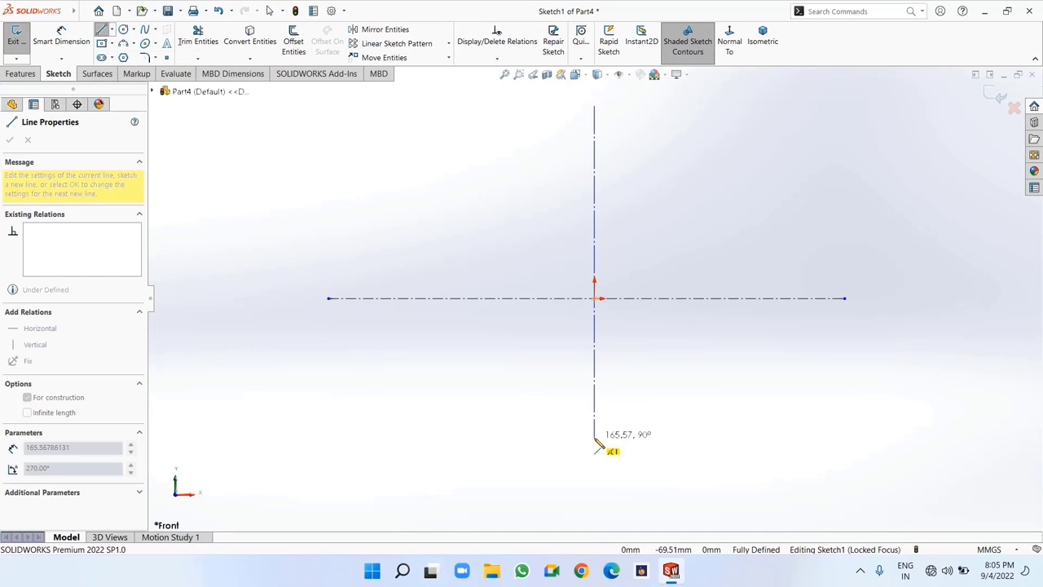
right_click(596, 489)
left_click(630, 457)
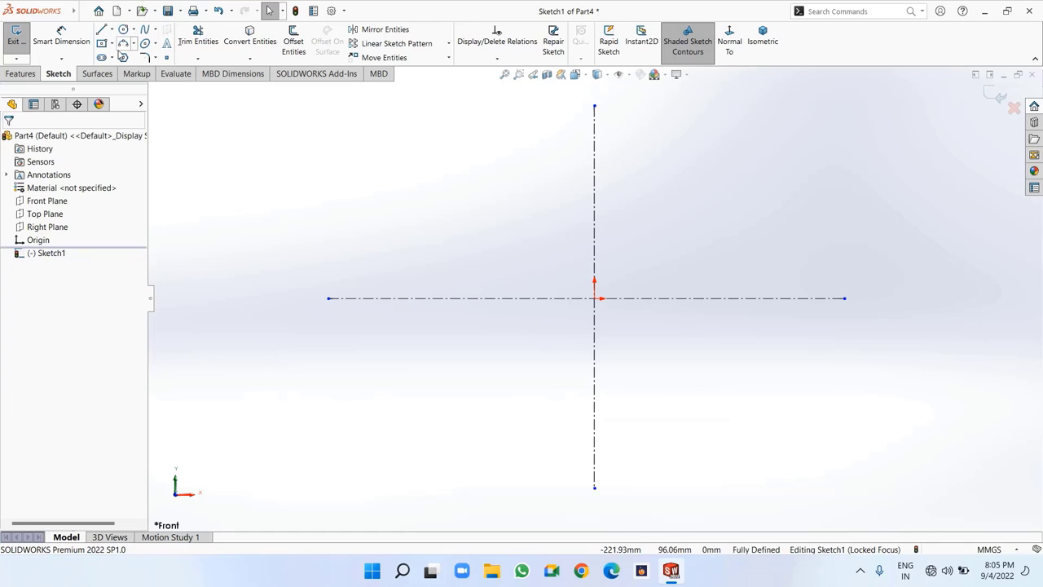
Draw the stepped open profile right of the vertical centerline, both ends on the horizontal one
left_click(100, 30)
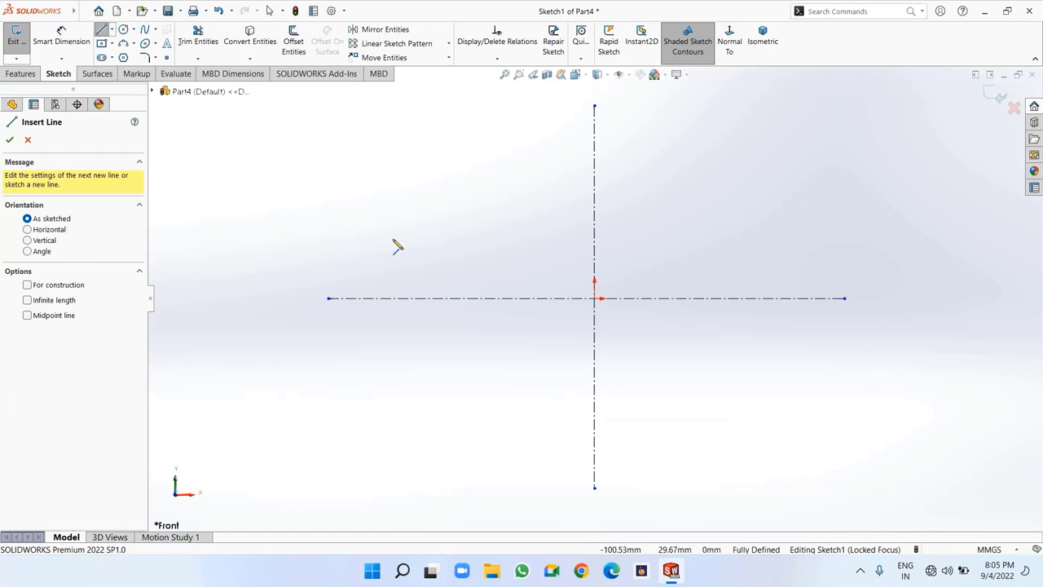
left_click(656, 299)
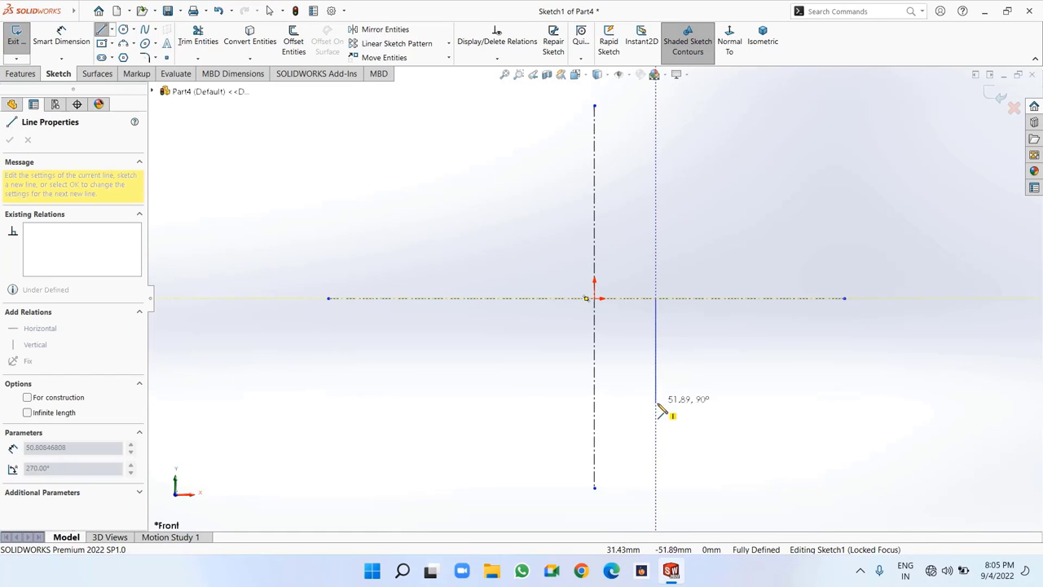
left_click(657, 449)
left_click(756, 449)
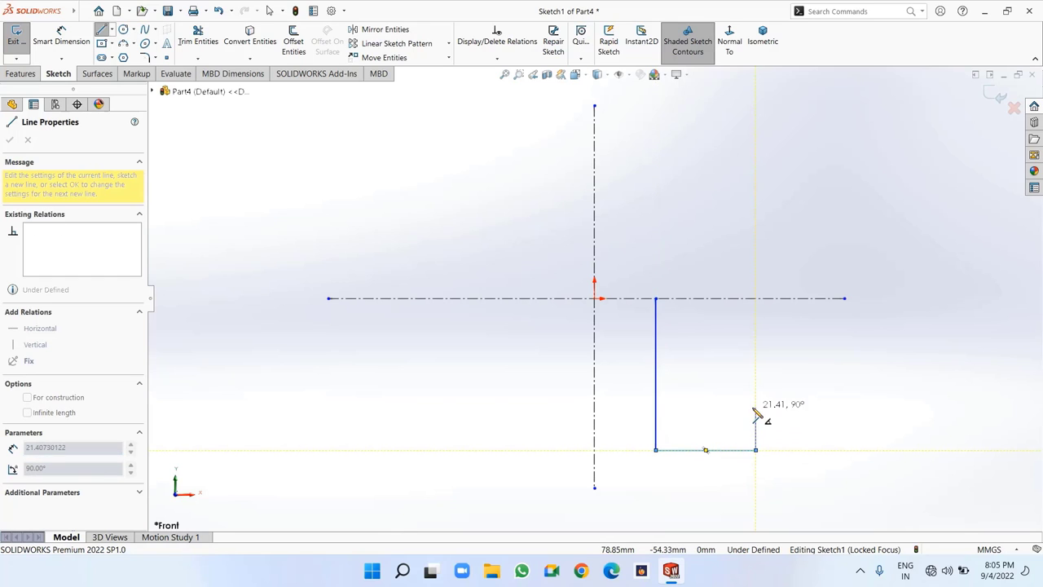
left_click(756, 421)
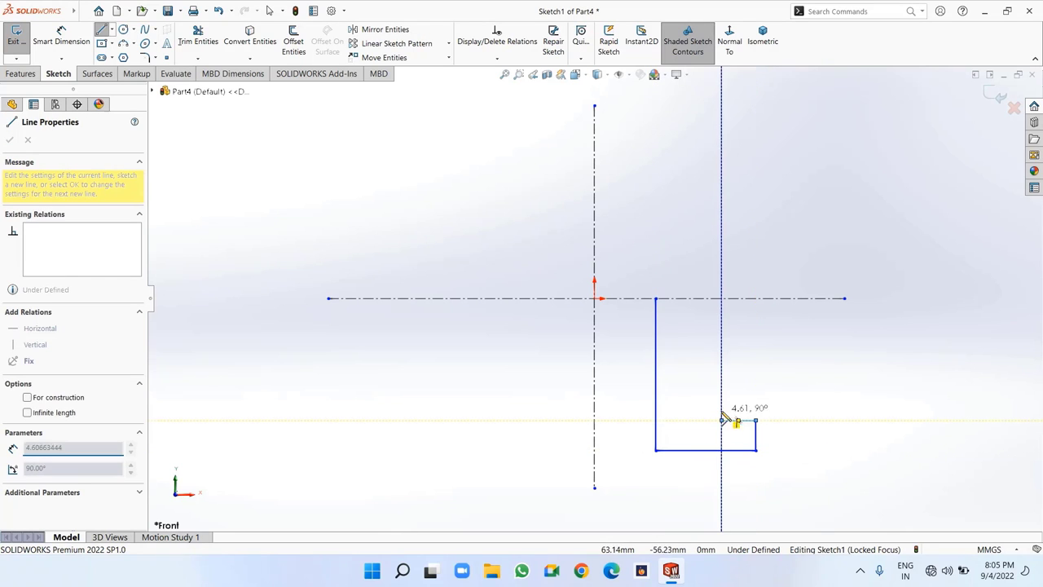
left_click(721, 421)
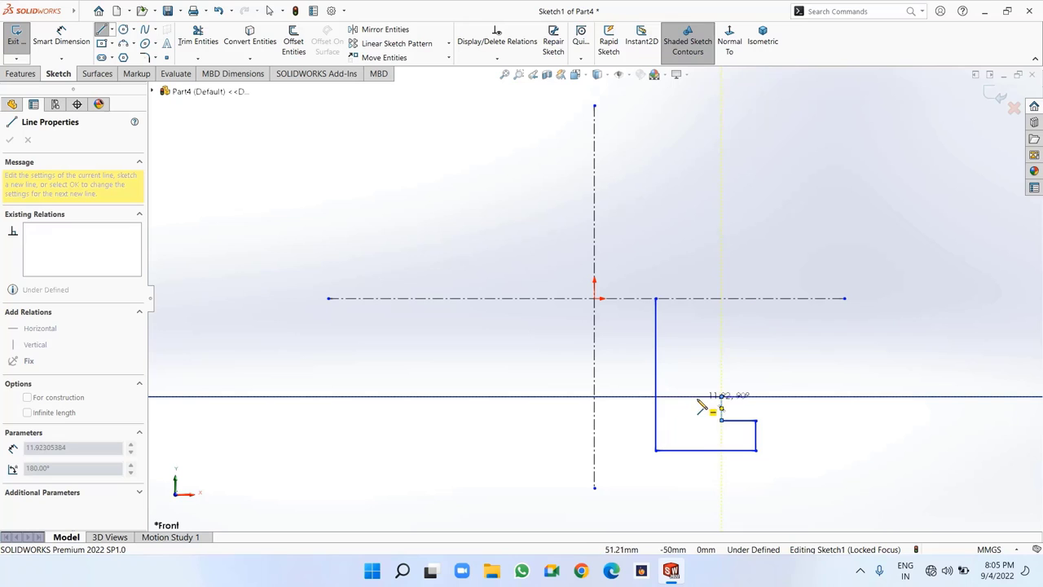
left_click(721, 396)
left_click(692, 396)
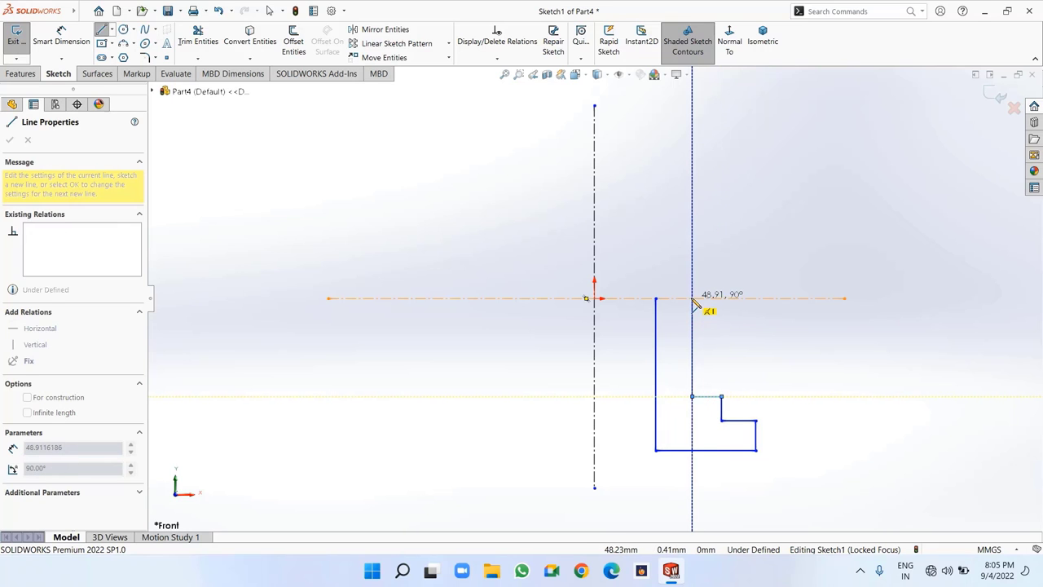
left_click(692, 299)
right_click(692, 298)
left_click(710, 308)
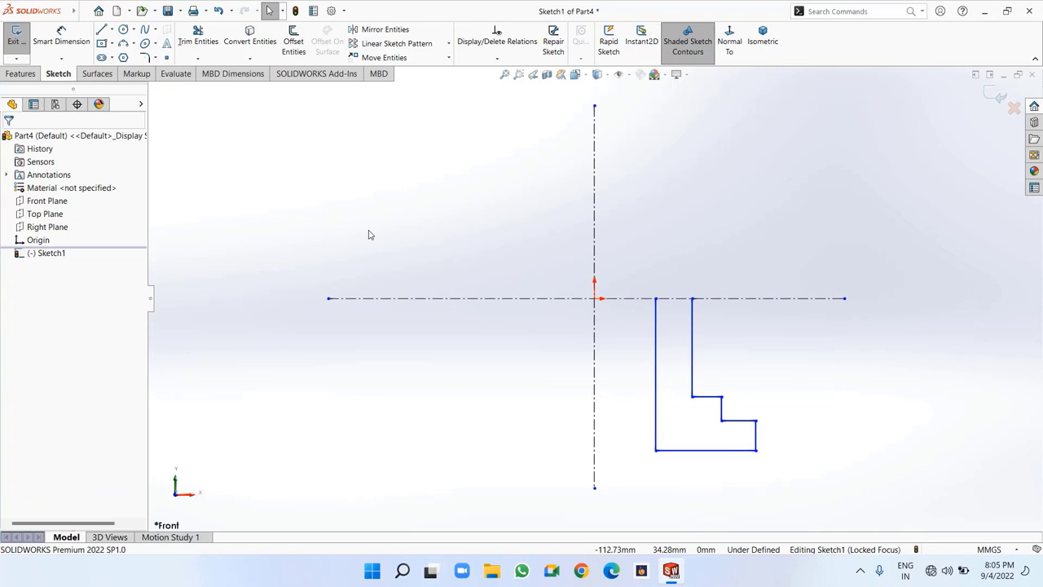
Dimension the profile's overall height to 64 mm from the horizontal centerline
left_click(61, 37)
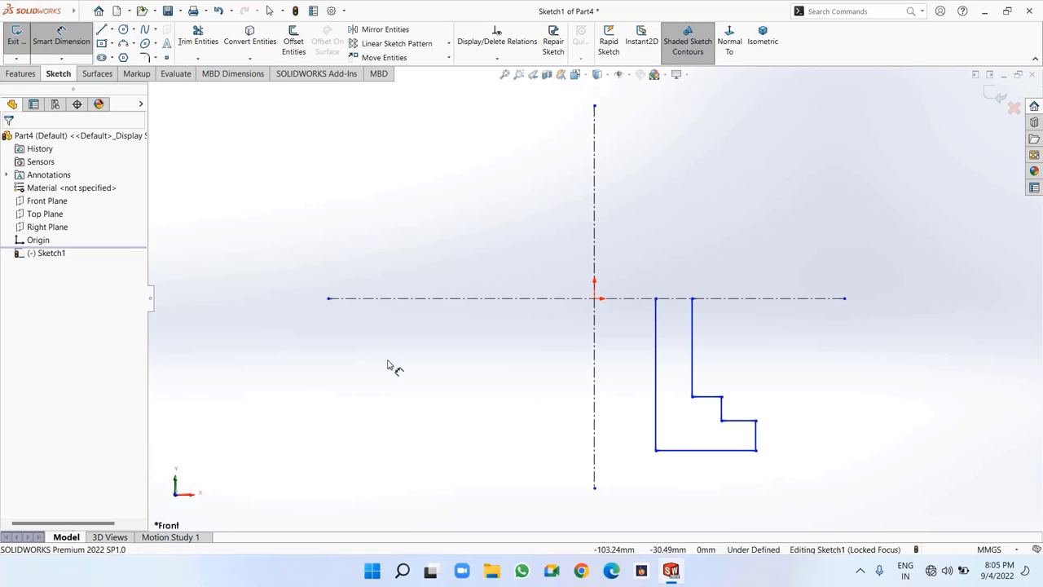
left_click(756, 451)
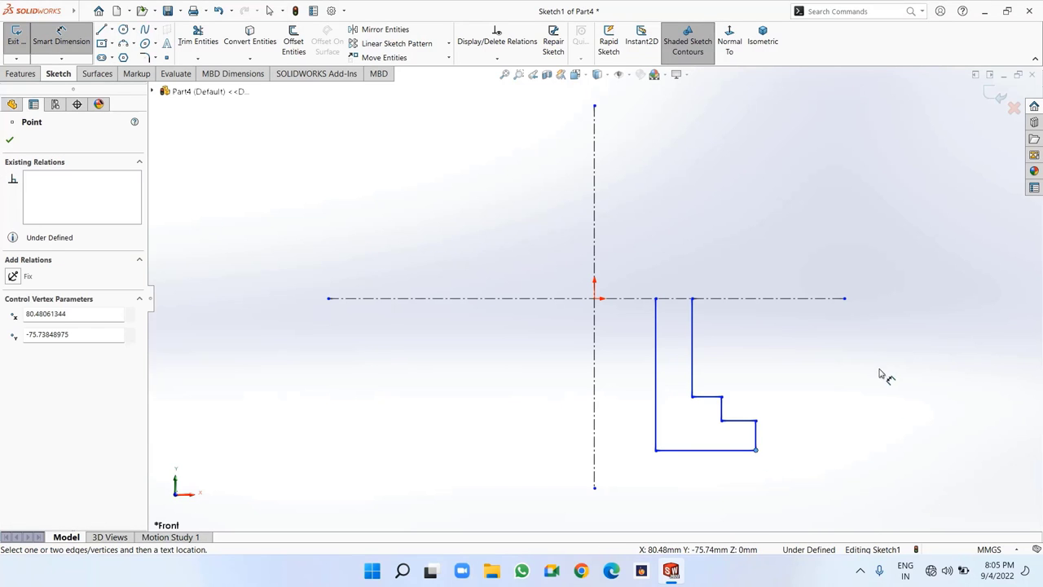
left_click(789, 299)
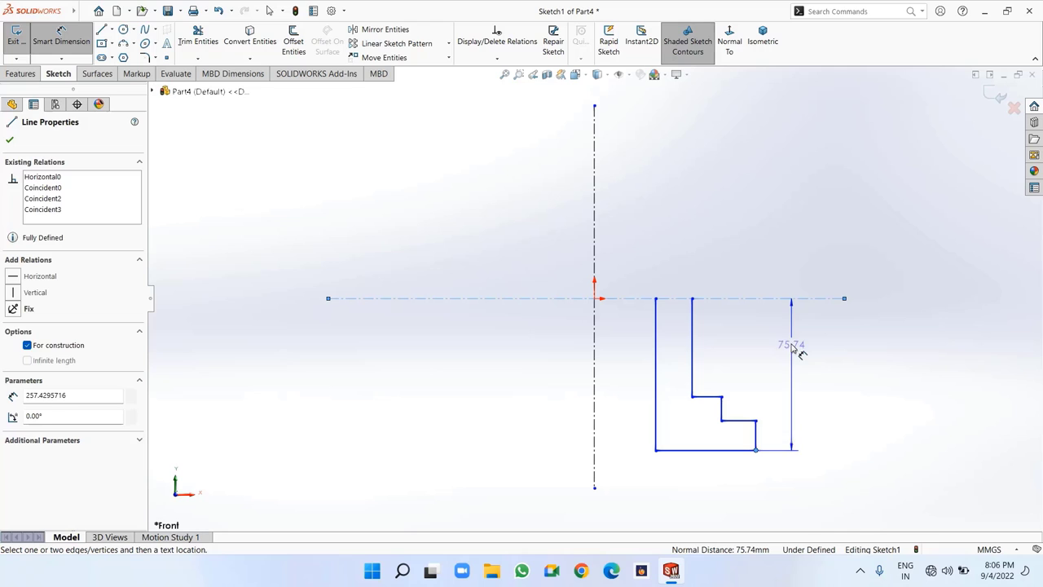
left_click(796, 262)
type("64")
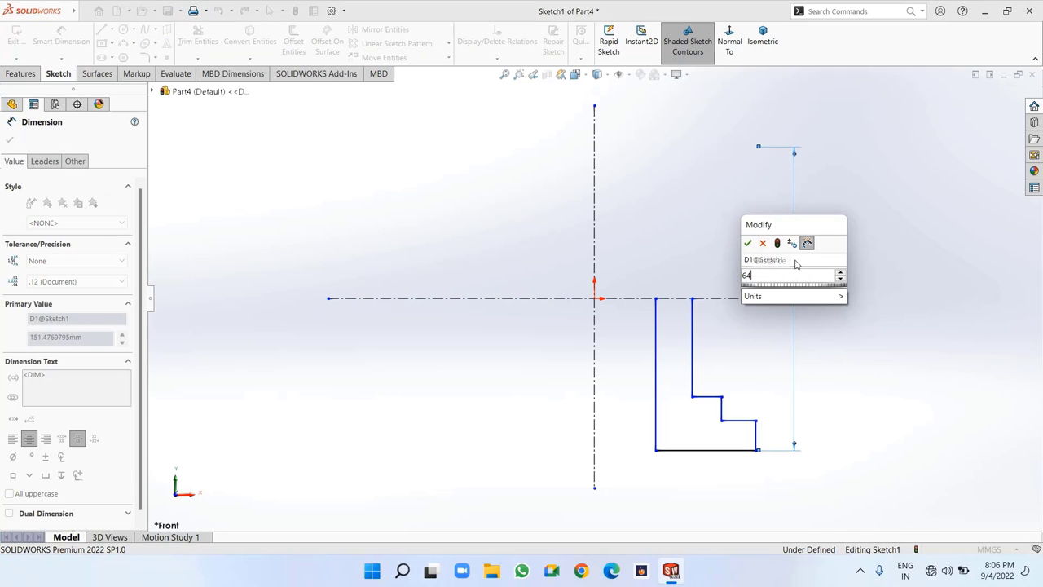
key("Return")
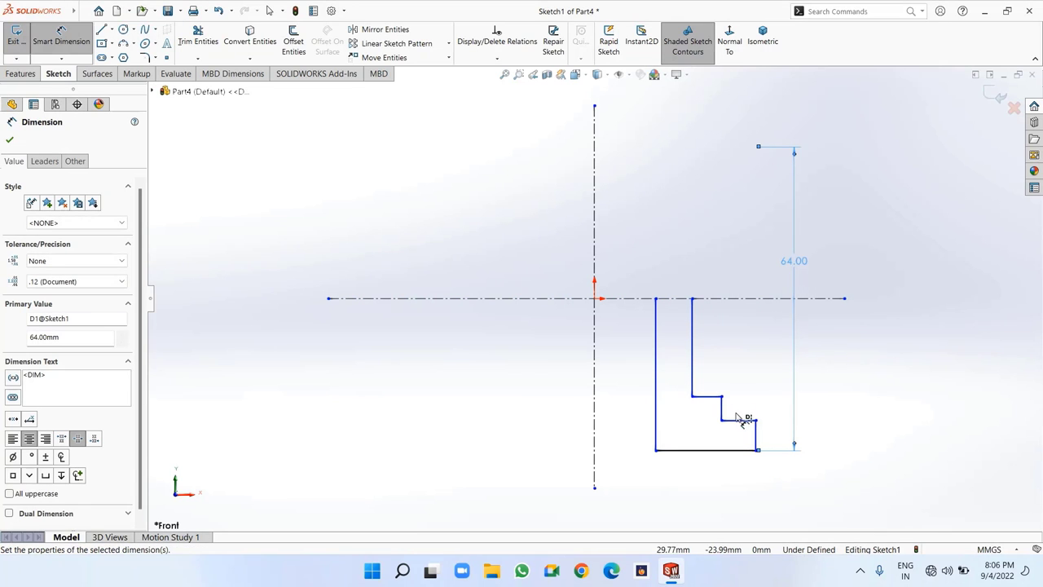
Dimension the two step heights to 46 and 28 mm from the horizontal centerline
left_click(740, 421)
left_click(750, 349)
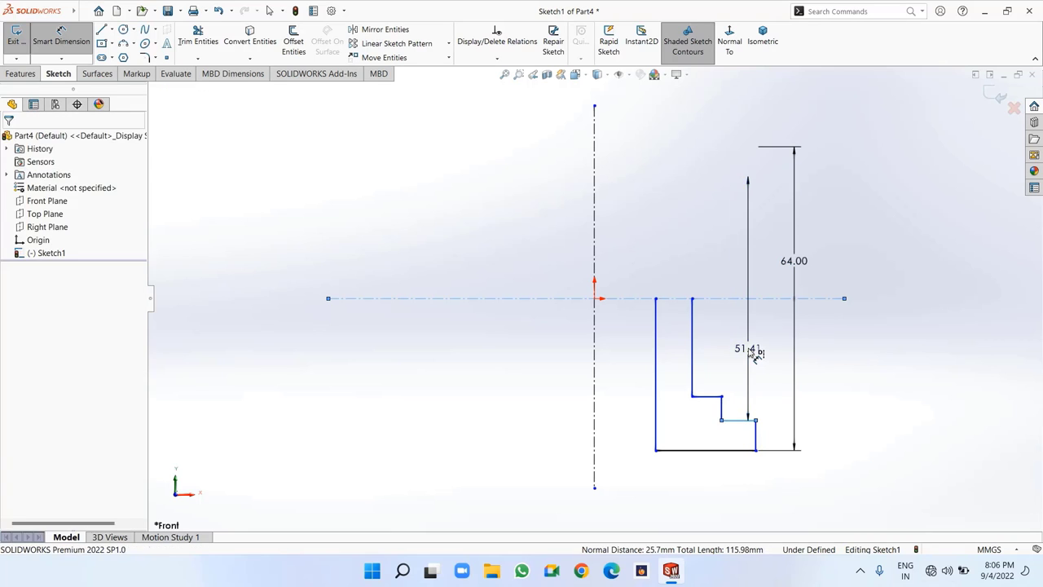
type("46")
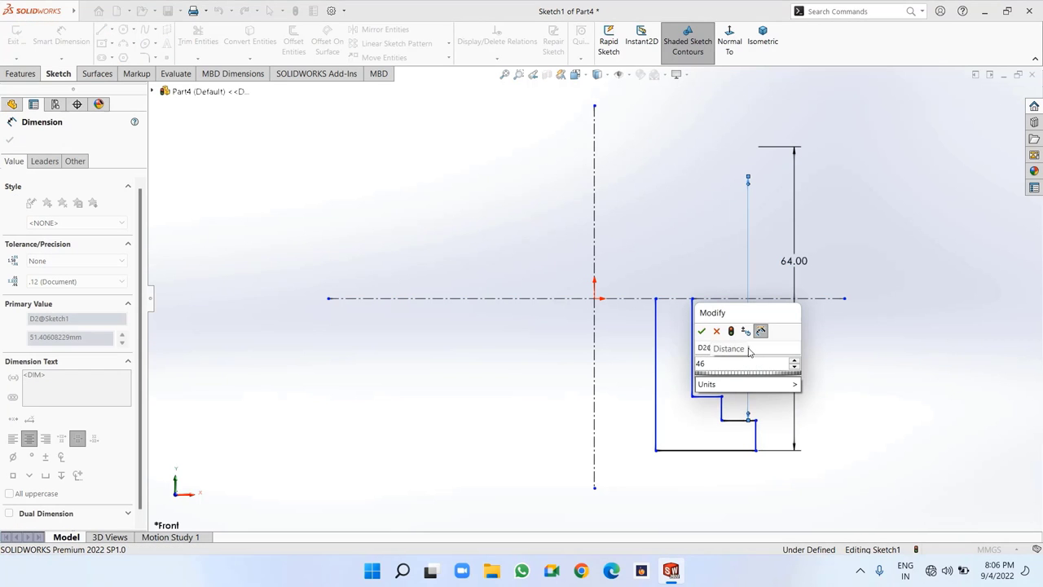
key("Return")
left_click(750, 352)
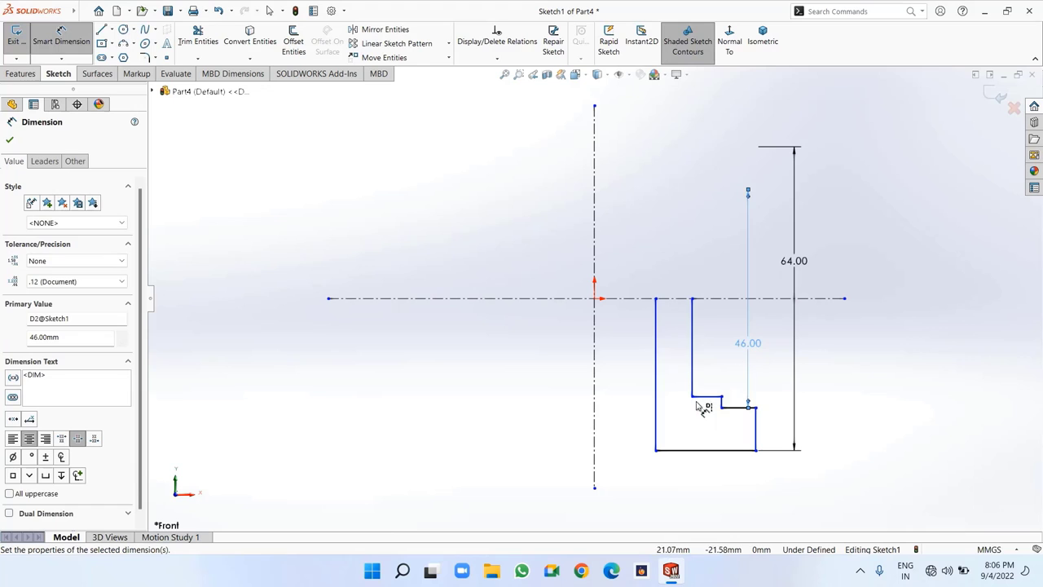
left_click(707, 396)
left_click(714, 338)
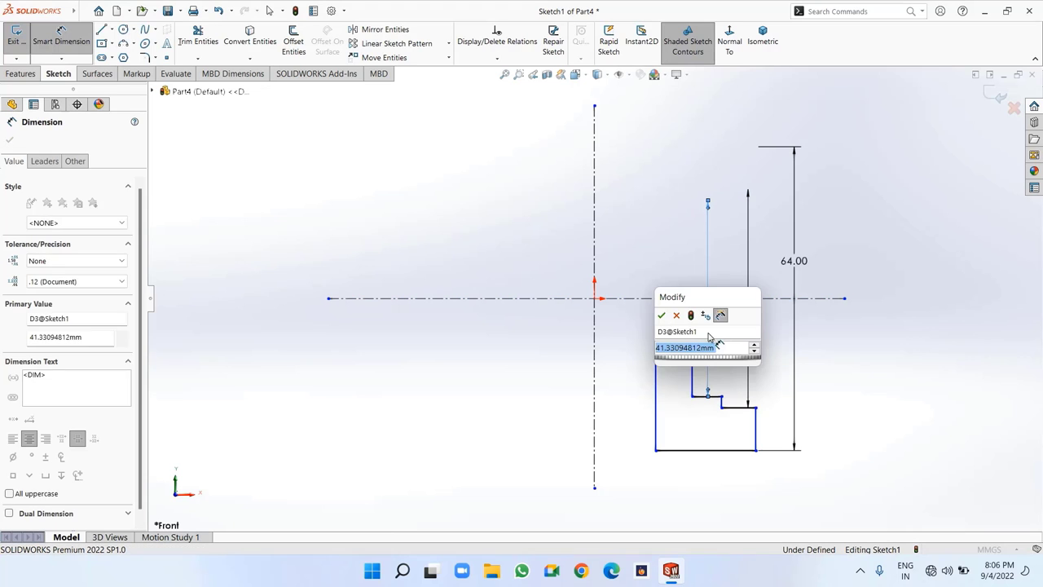
type("28")
key("Return")
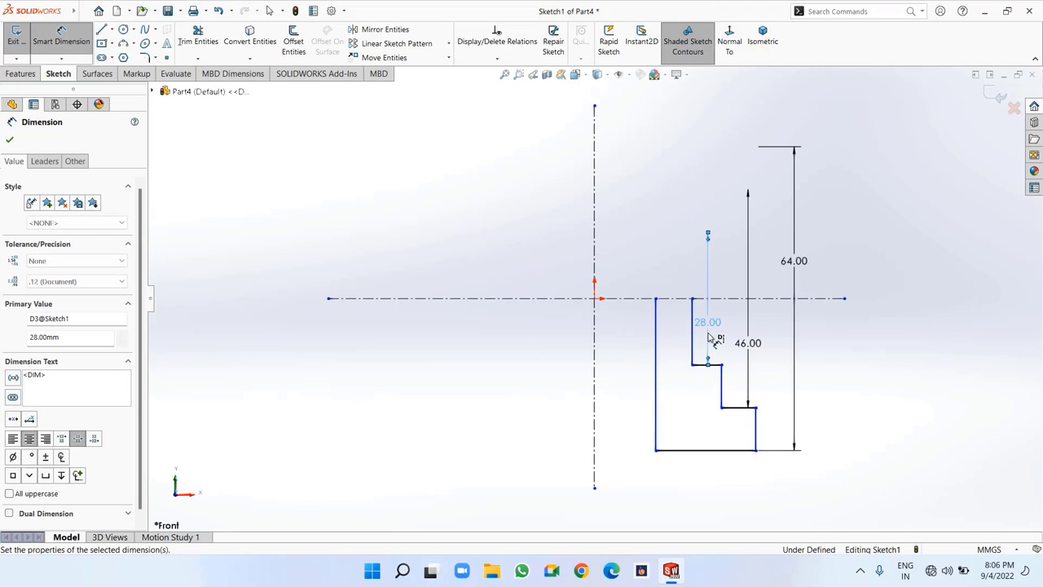
scroll(710, 391, "up", 3)
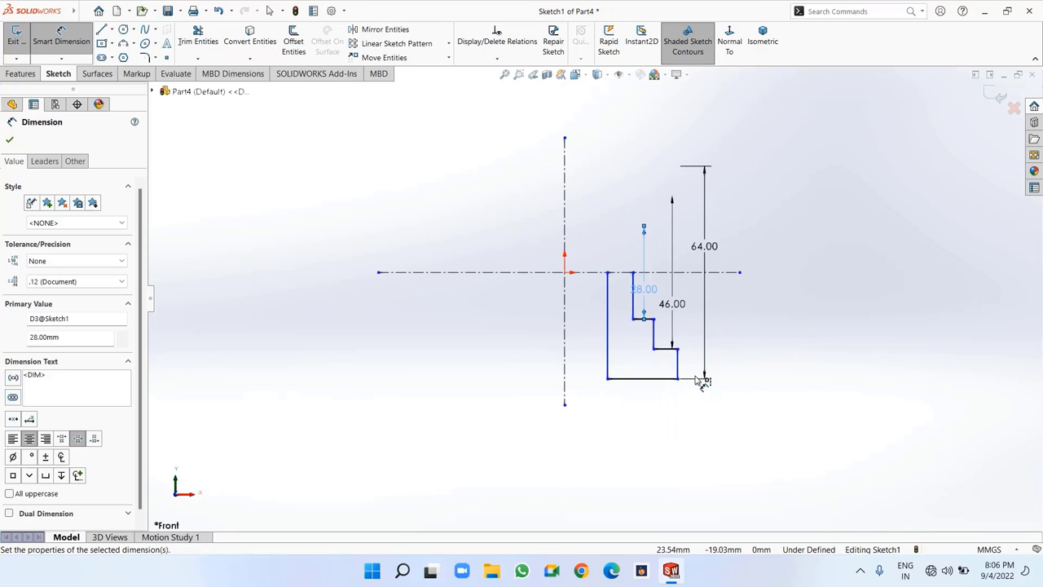
scroll(656, 438, "down", 1)
Add 64 mm and 48 mm horizontal dimensions from the vertical centerline
left_click(681, 377)
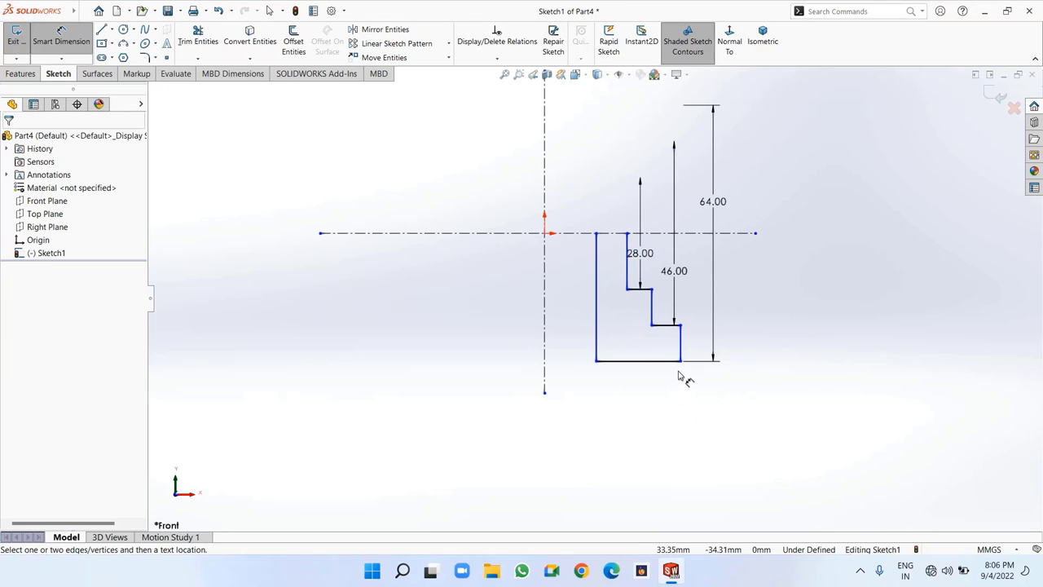
left_click(681, 363)
left_click(546, 377)
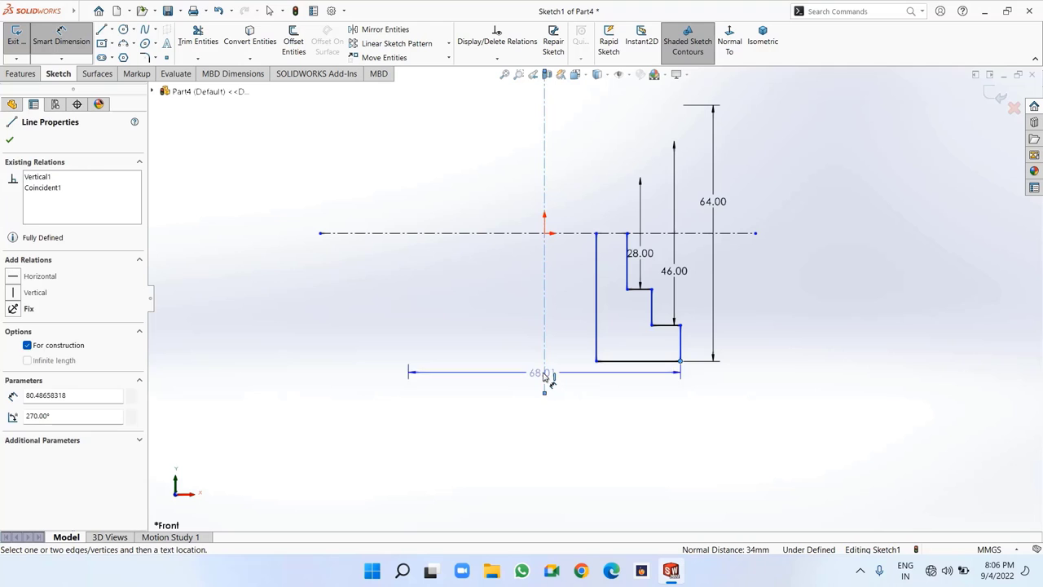
left_click(528, 379)
type("64")
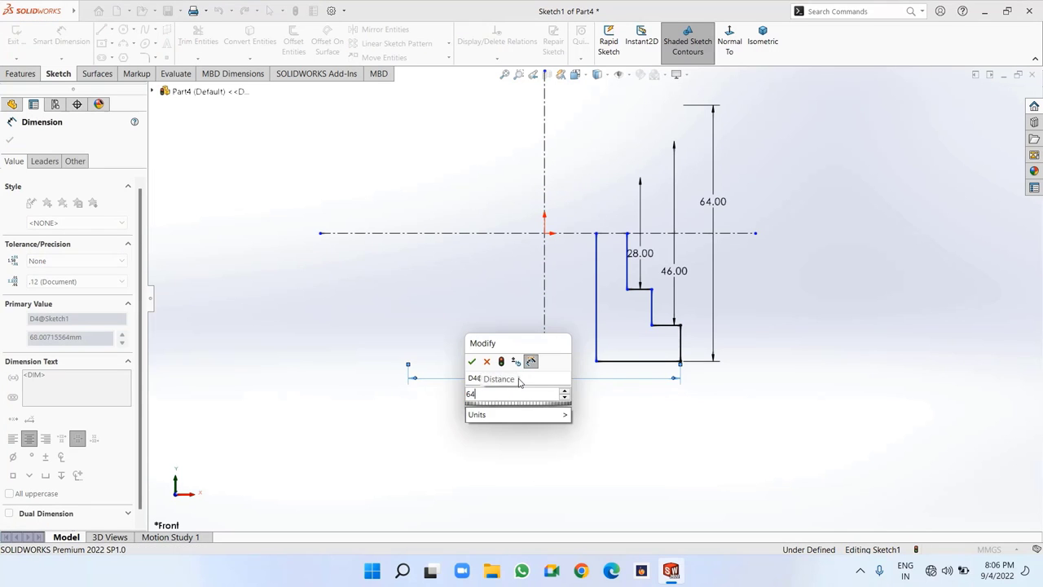
key("Return")
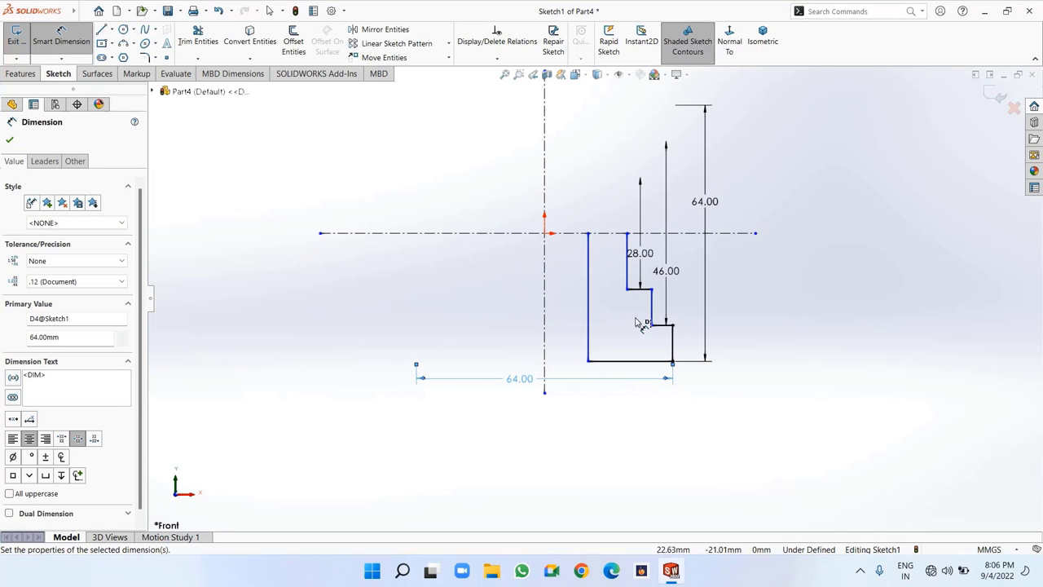
left_click(651, 322)
left_click(524, 314)
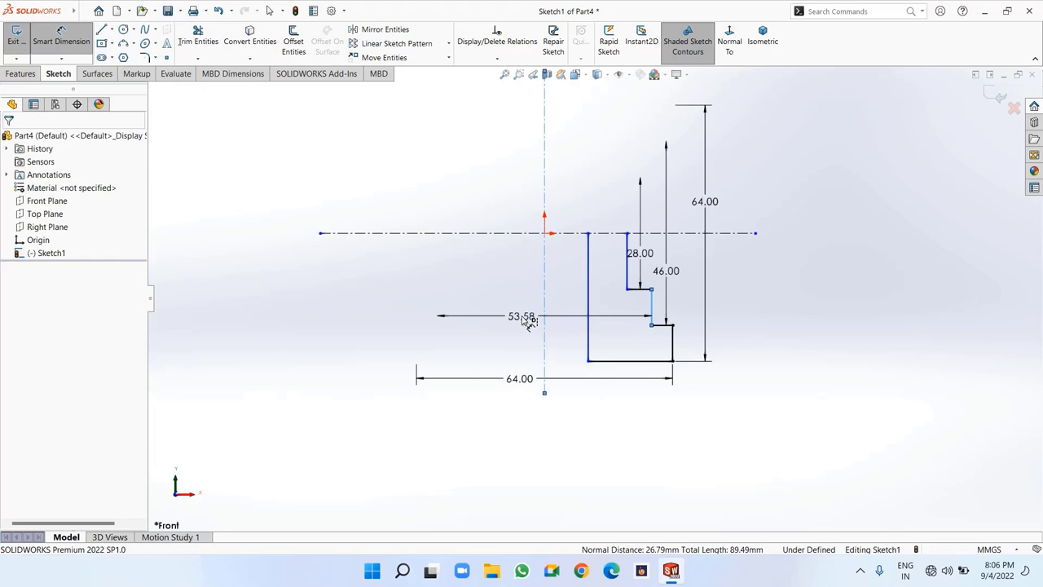
type("48")
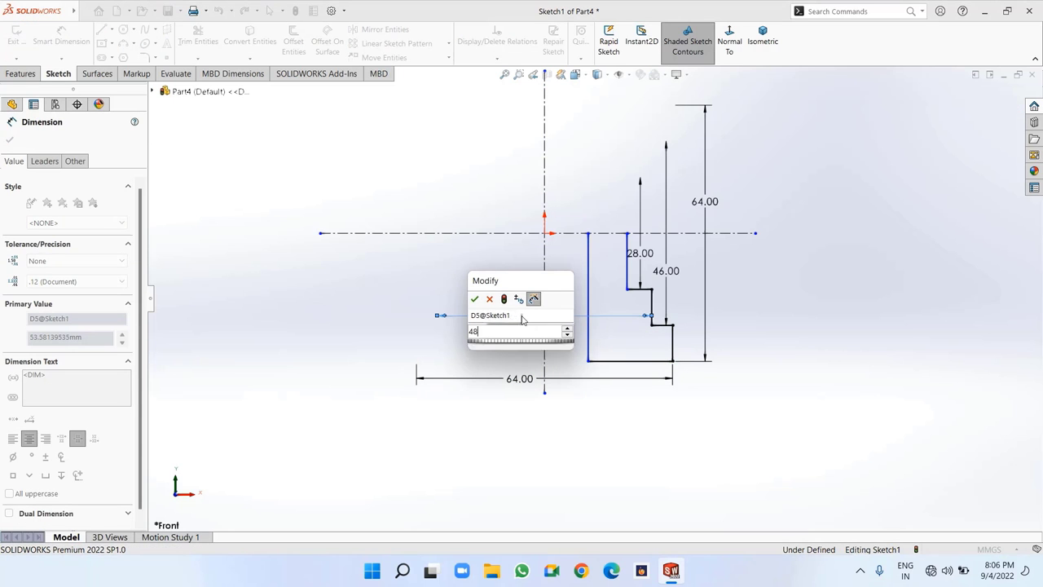
key("Return")
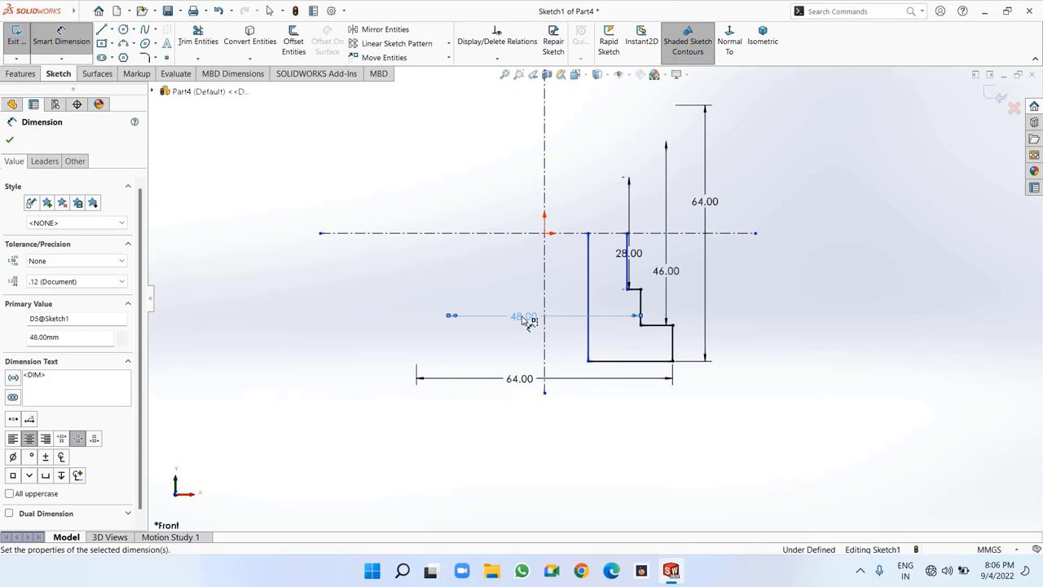
Add 44 mm and 32 mm horizontal dimensions to the inner step edges
left_click(626, 278)
left_click(516, 275)
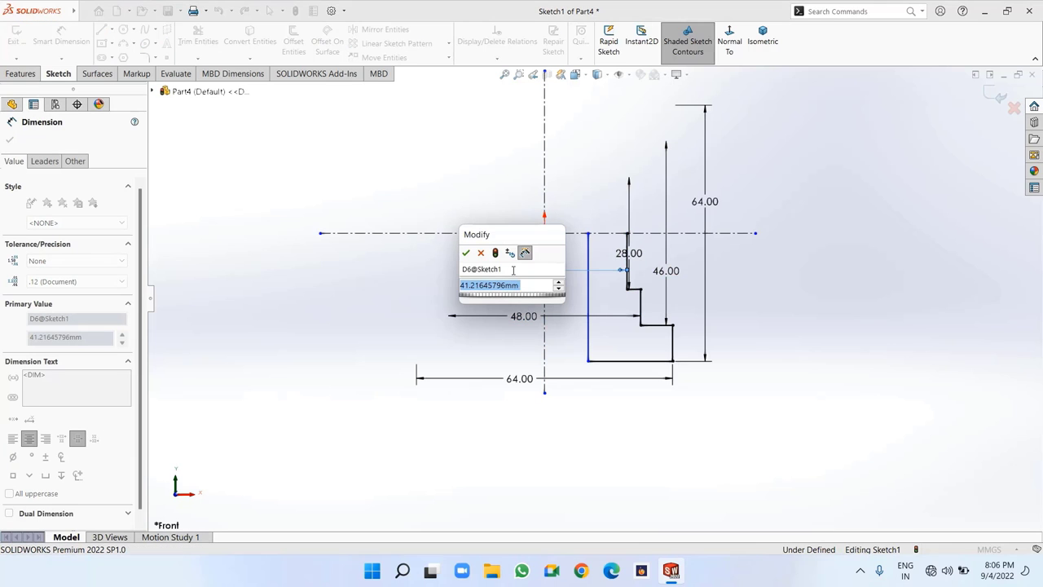
type("44")
key("Return")
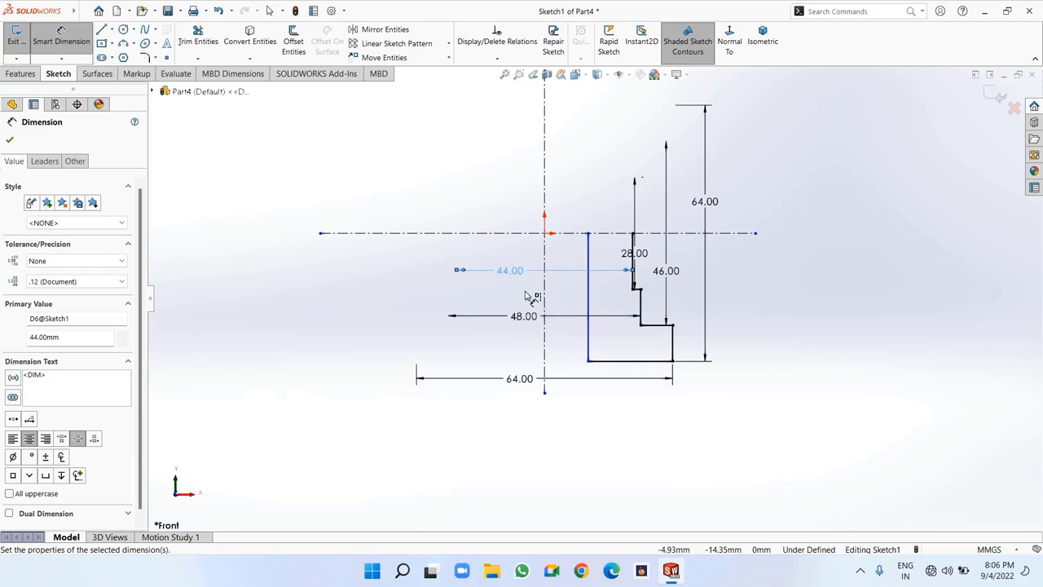
left_click(588, 261)
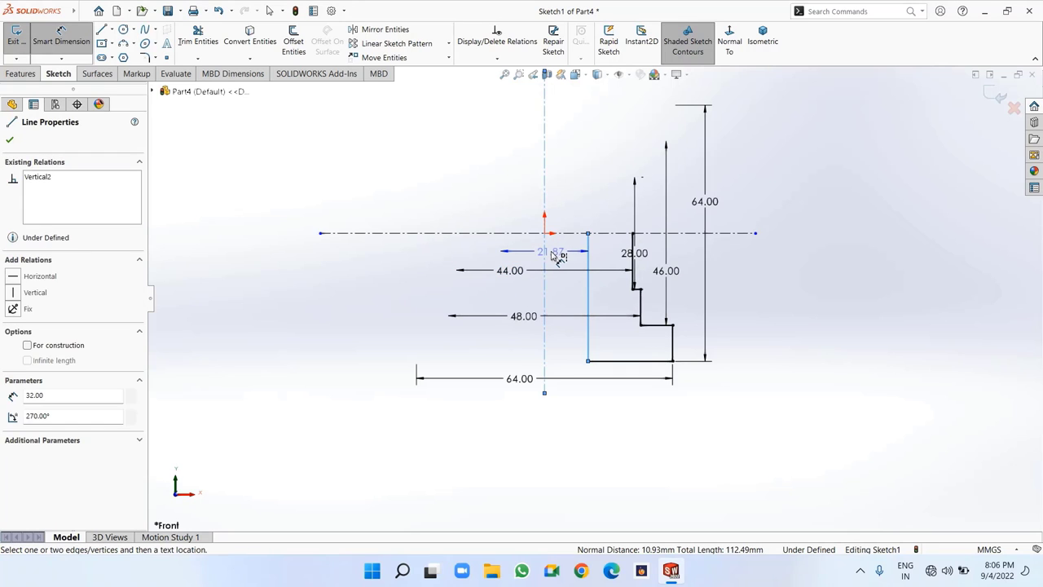
left_click(552, 255)
type("32")
key("Return")
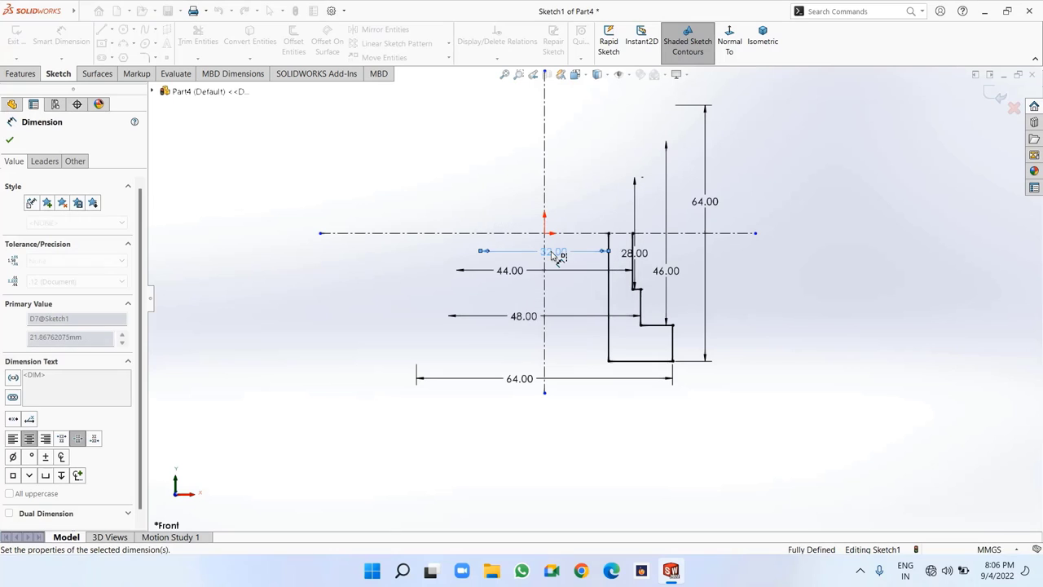
Nudge the 28 dimension, exit dimensioning and box-select the whole sketch
scroll(616, 334, "down", 4)
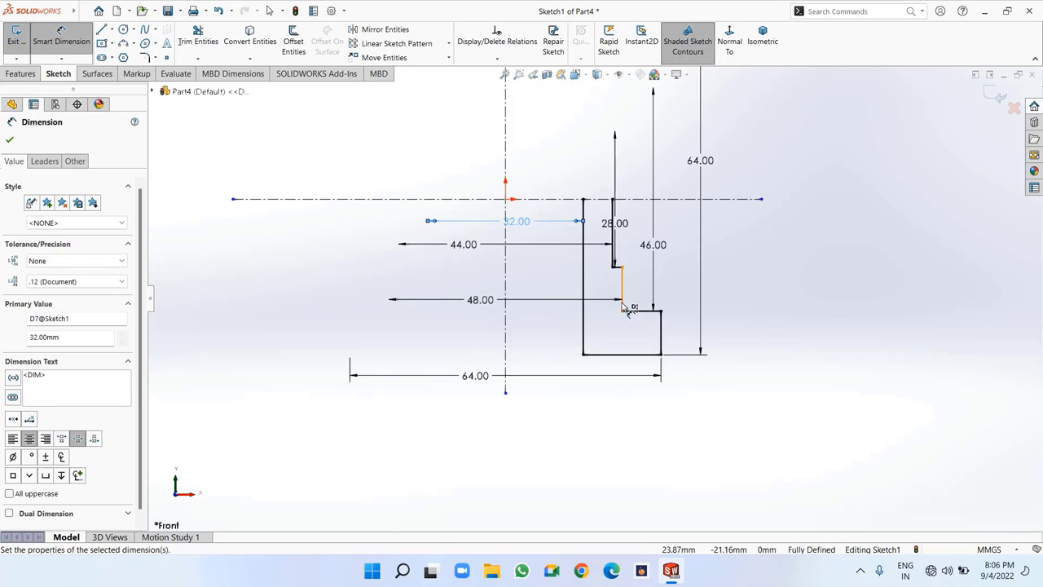
left_click(275, 300)
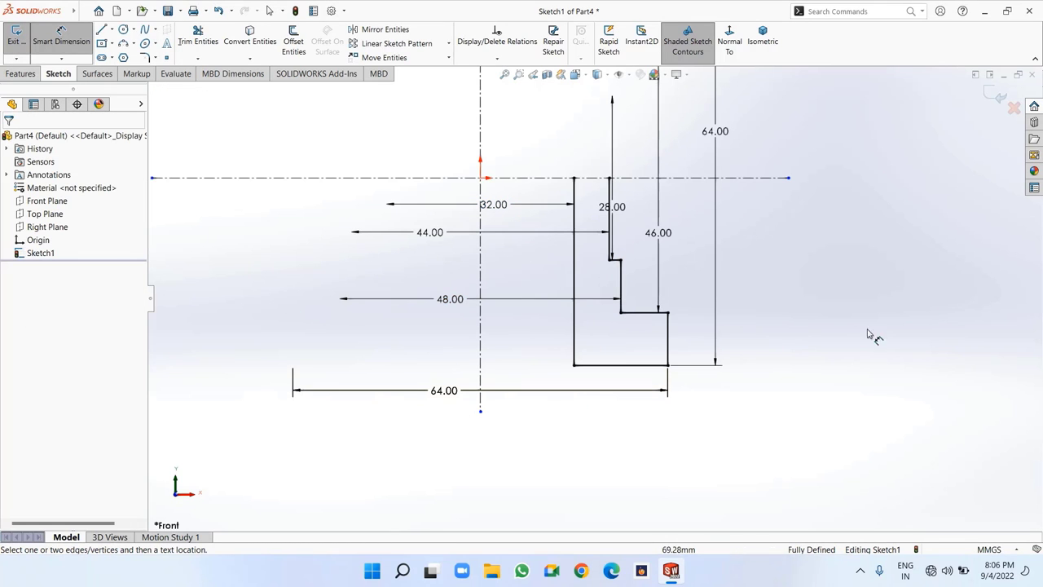
mouse_move(619, 209)
left_mouse_down()
mouse_move(643, 210)
mouse_move(634, 208)
left_mouse_up()
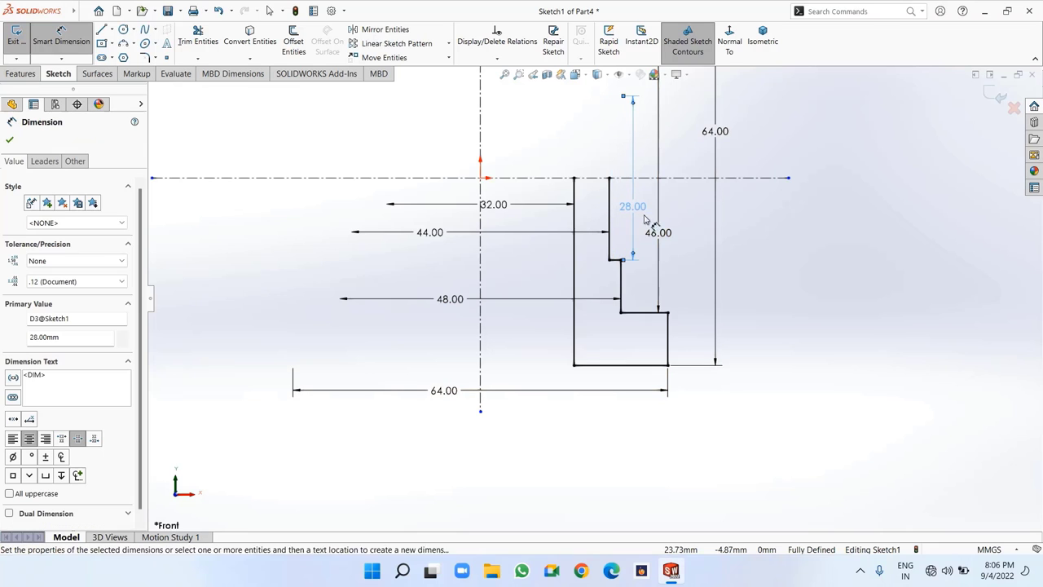
scroll(791, 310, "up", 3)
scroll(790, 311, "up", 2)
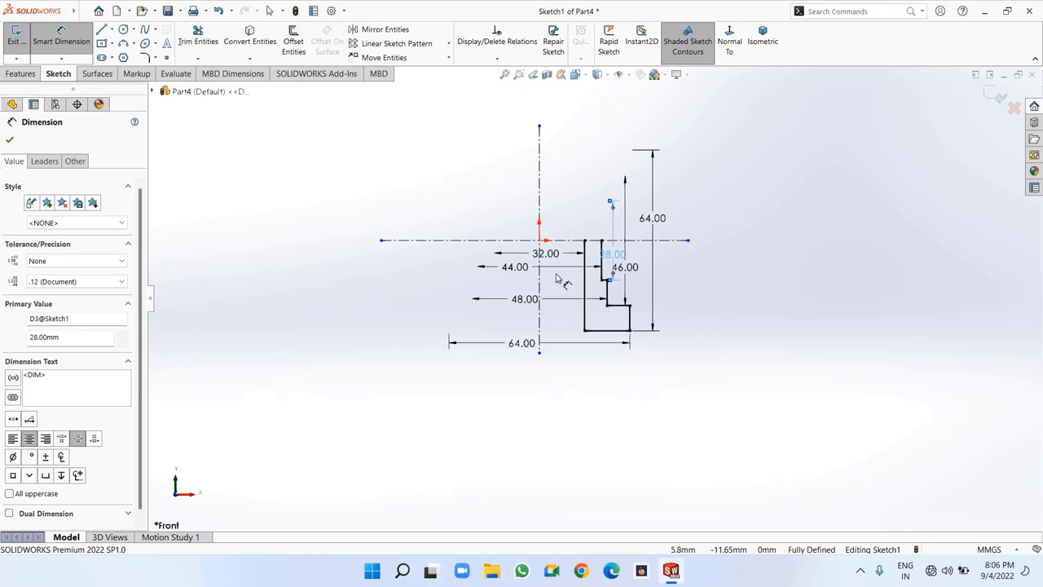
left_click(10, 140)
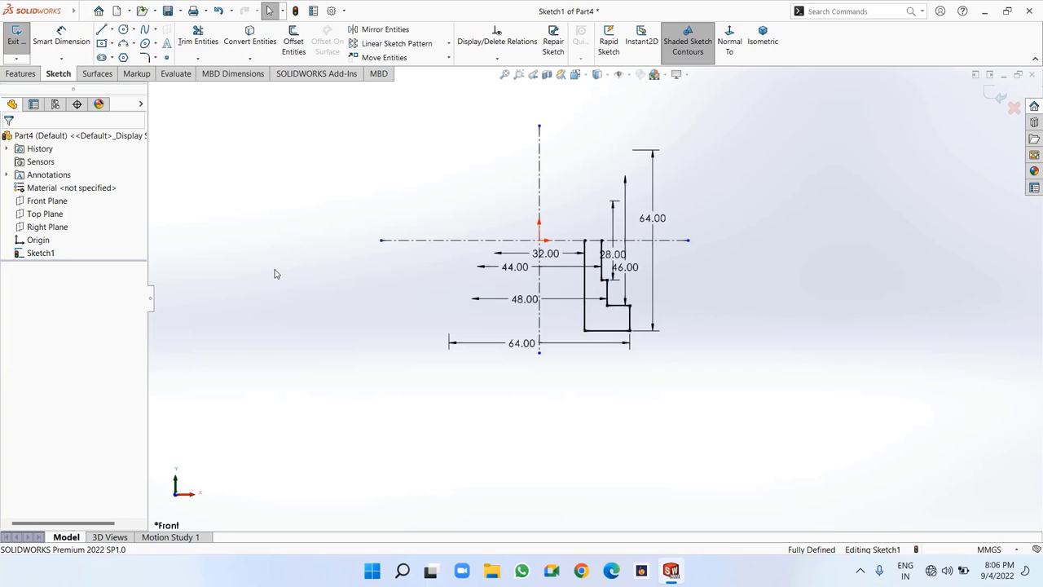
mouse_move(662, 385)
left_mouse_down()
mouse_move(575, 256)
mouse_move(575, 220)
left_mouse_up()
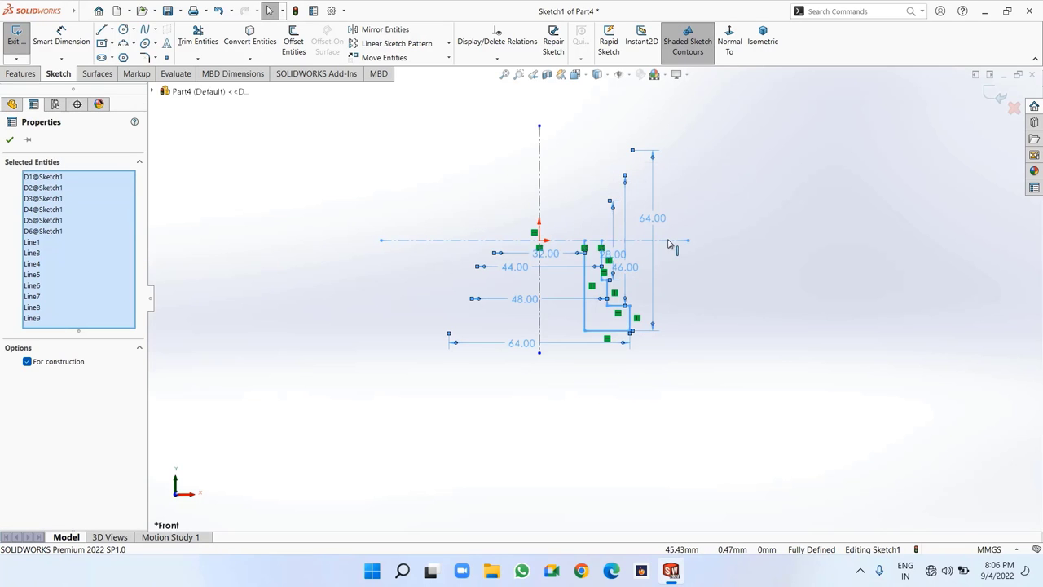
Revolve Sketch1 a full 360° about the vertical centerline into a solid
key("Escape")
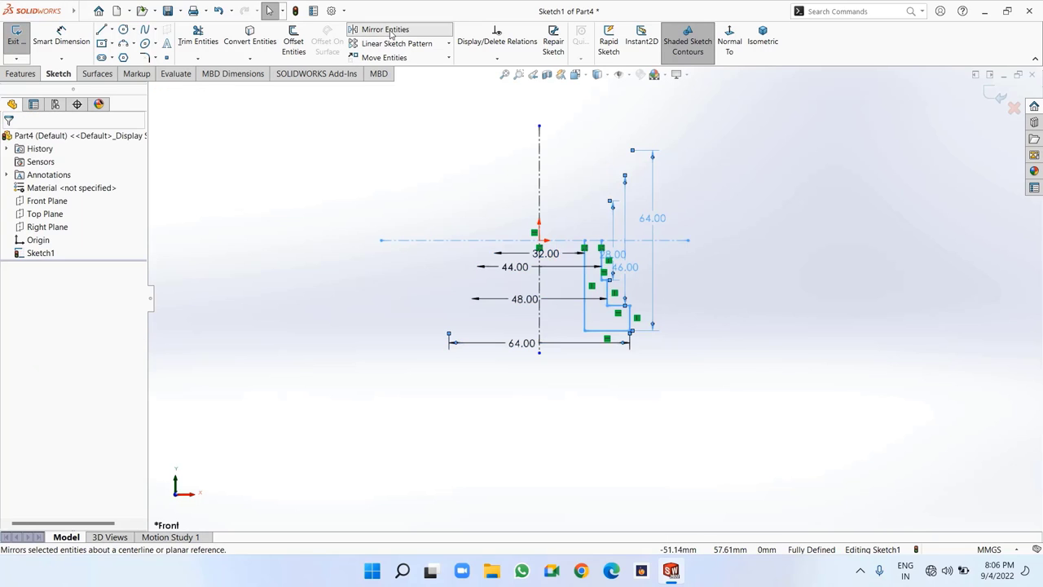
left_click(19, 74)
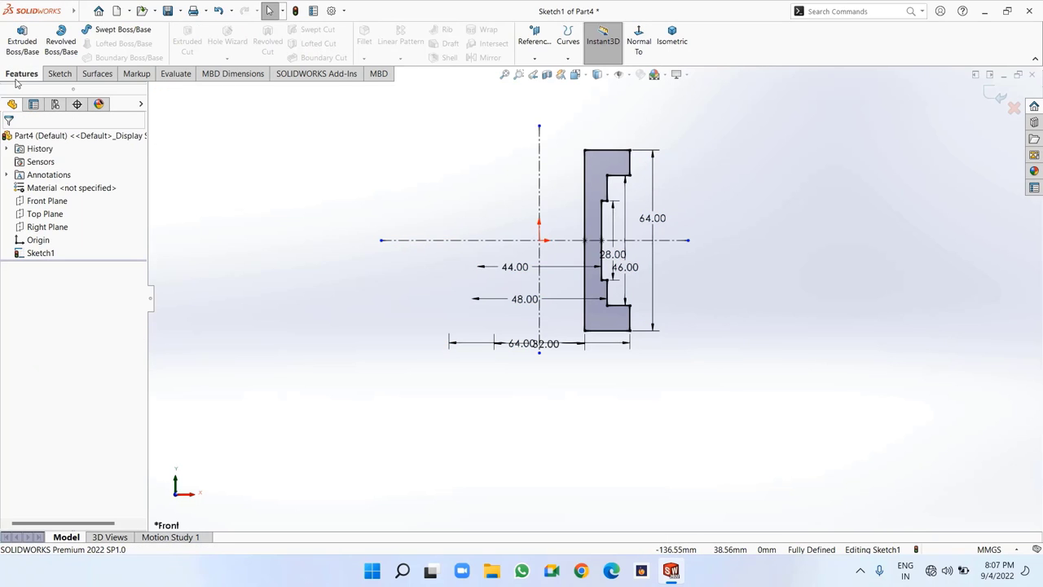
left_click(61, 40)
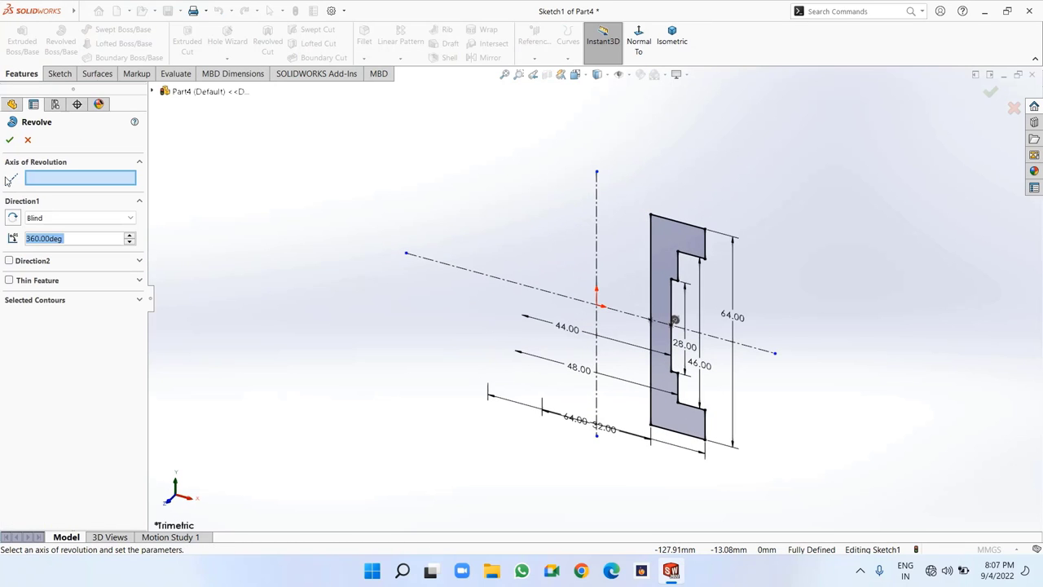
left_click(596, 220)
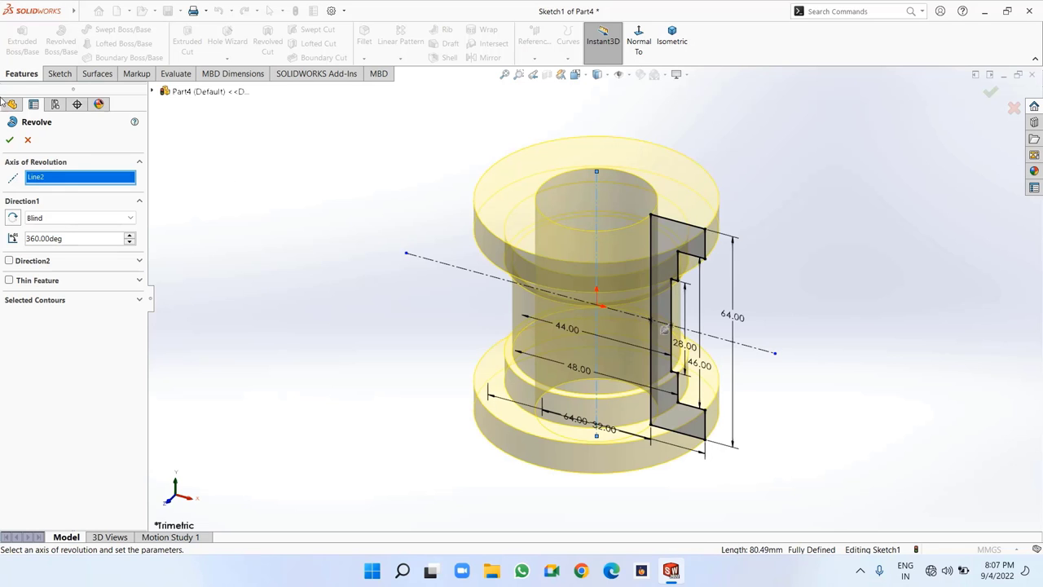
left_click(10, 141)
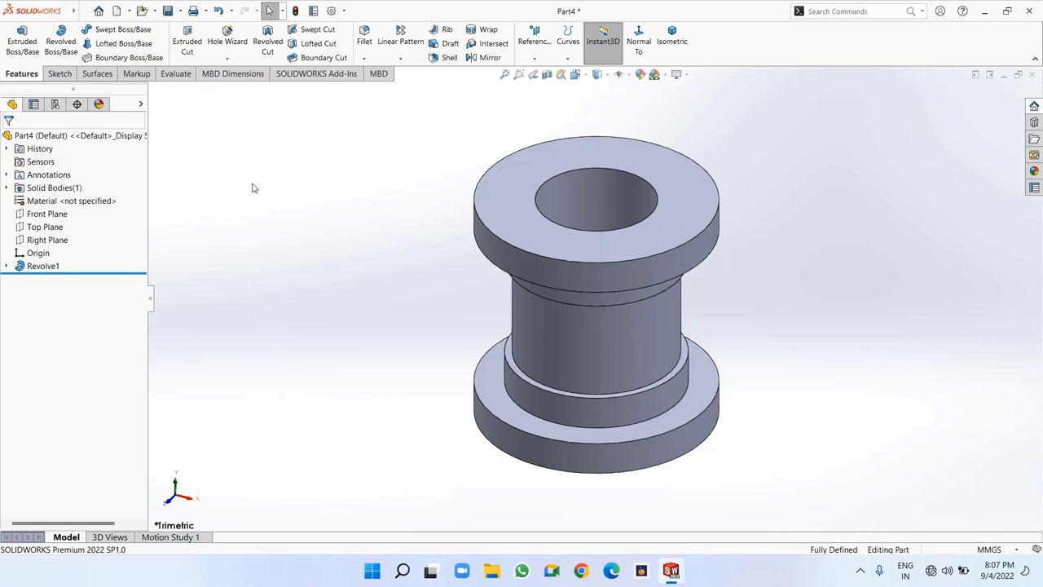
Sketch a straight line across the part's top face
middle_click_drag(279, 220, 286, 315)
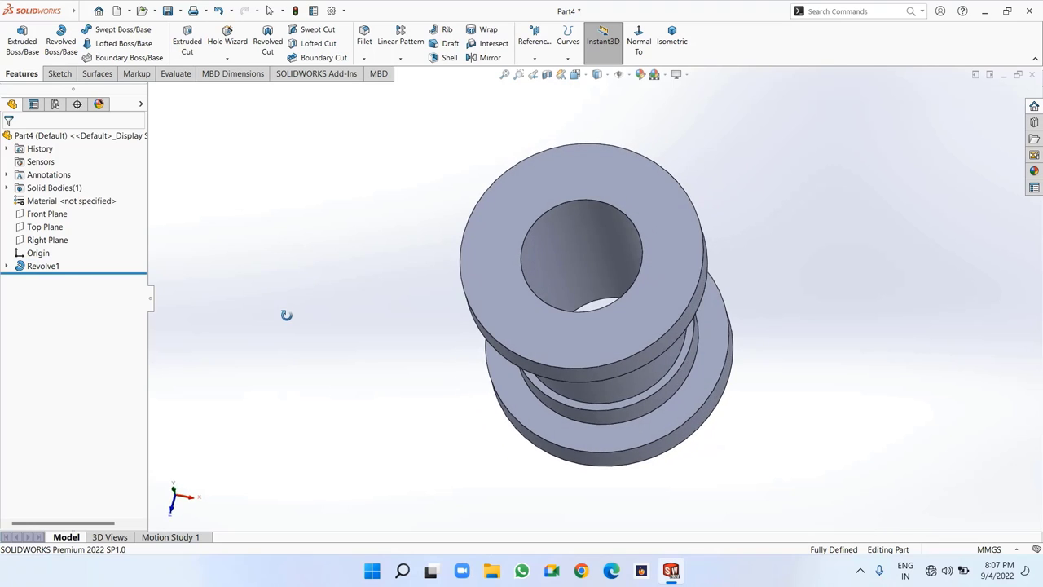
right_click(526, 197)
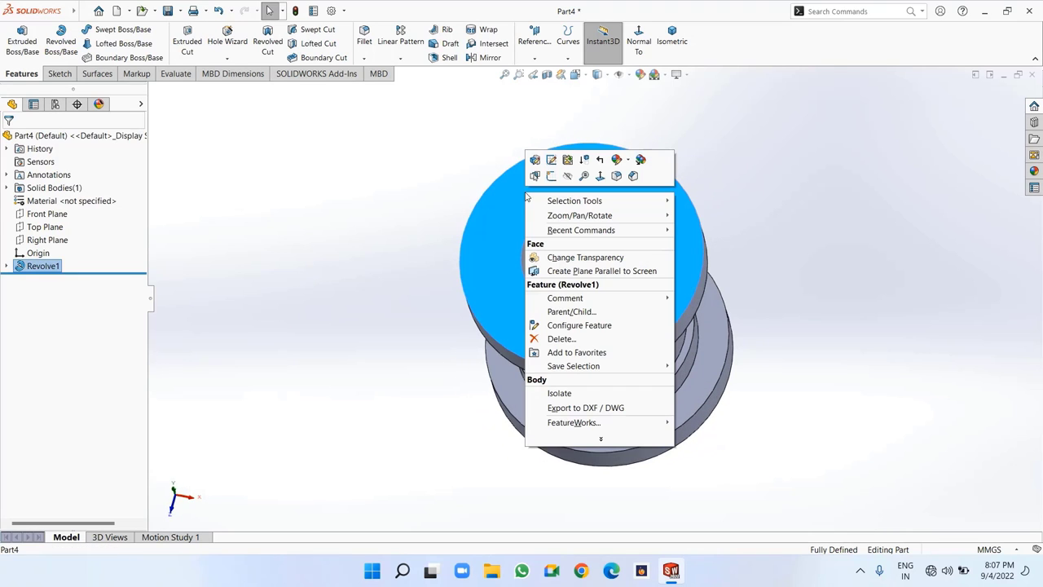
left_click(551, 176)
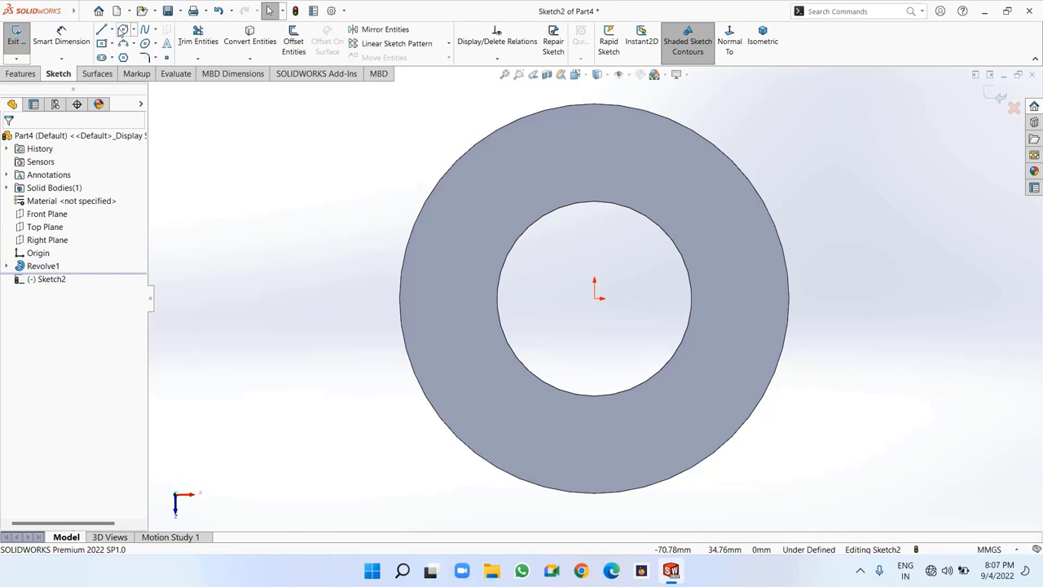
left_click(102, 30)
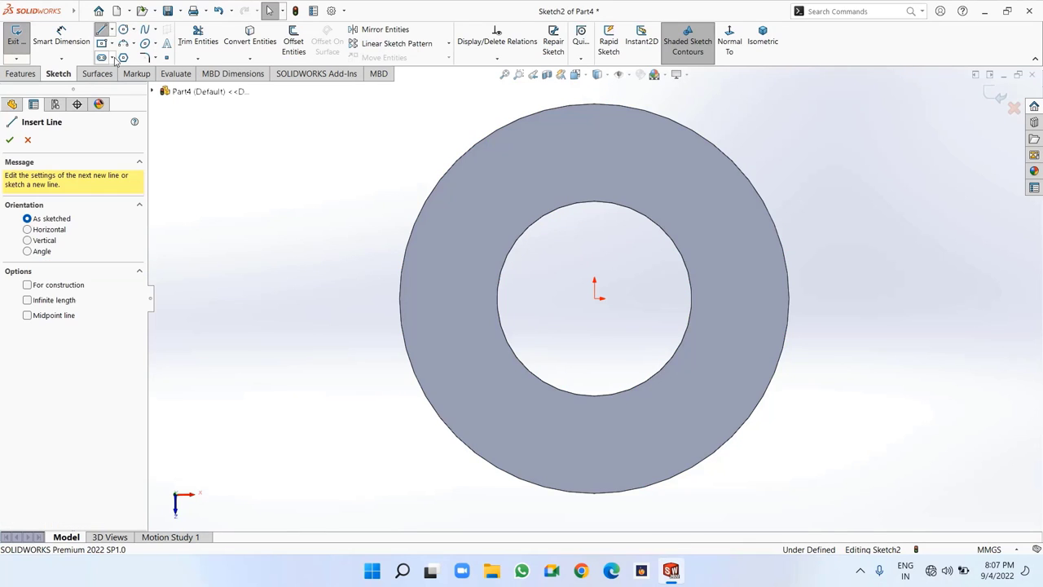
left_click(246, 298)
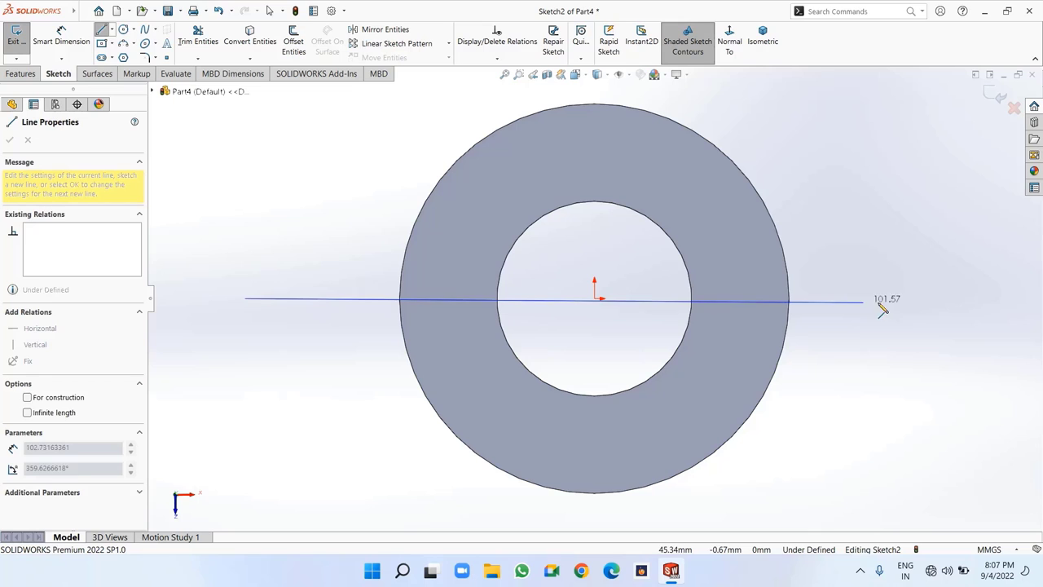
right_click(945, 306)
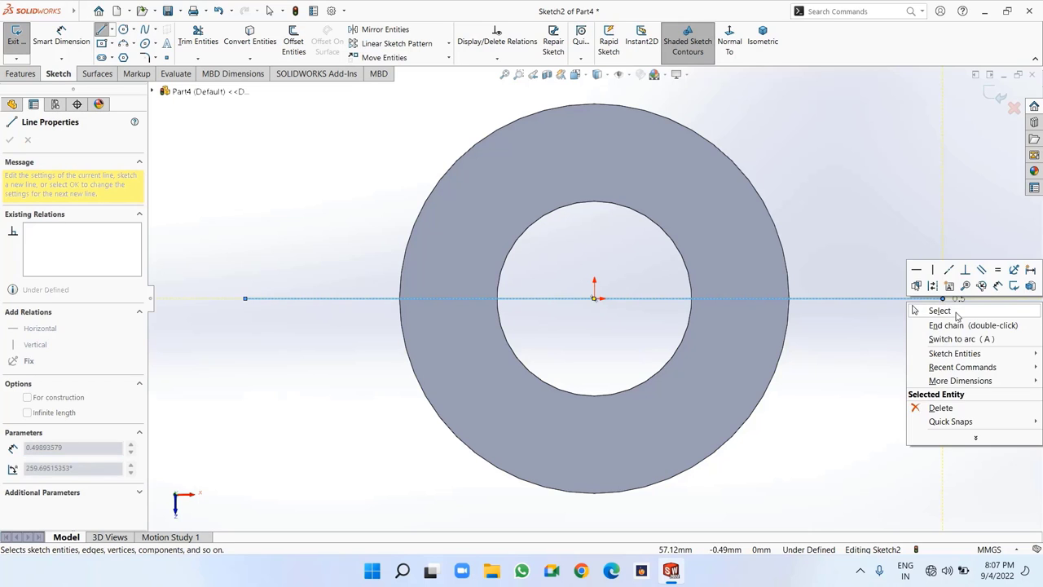
left_click(937, 309)
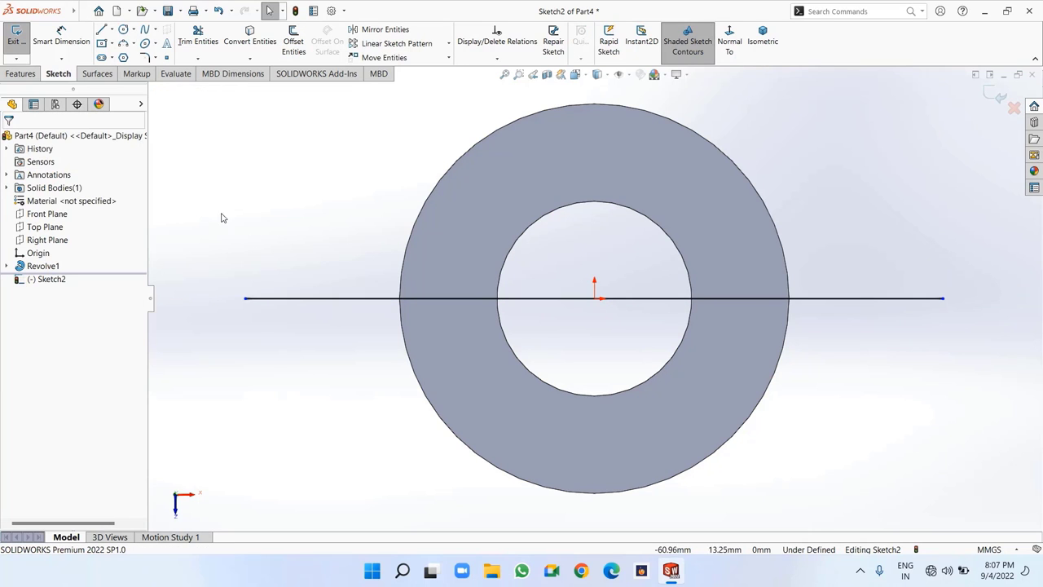
Extrude-cut Through All along the line with Flip side to cut, leaving a half ring
left_click(21, 73)
left_click(186, 45)
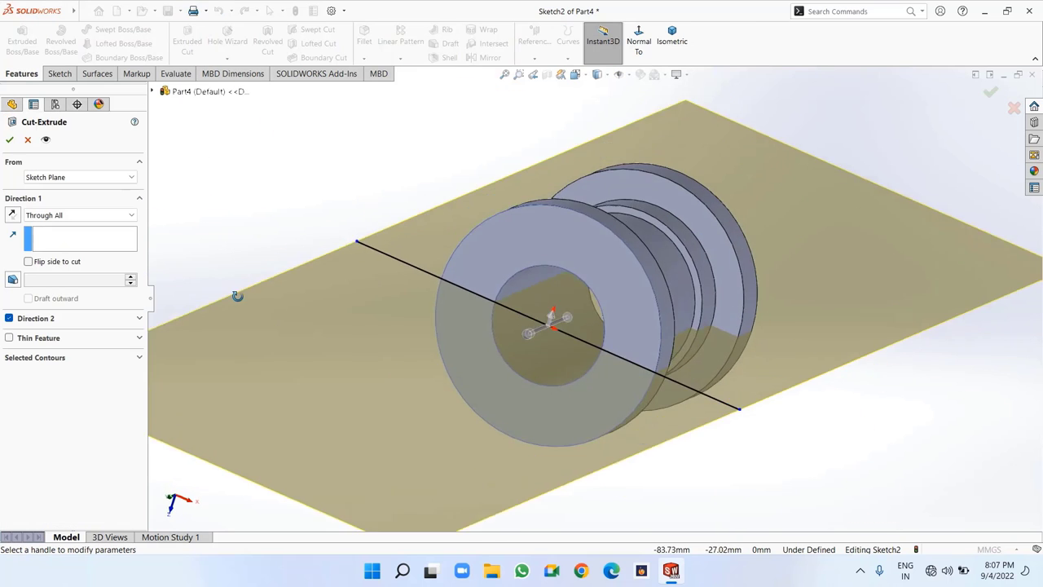
mouse_move(237, 296)
middle_mouse_down()
mouse_move(273, 280)
mouse_move(265, 271)
middle_mouse_up()
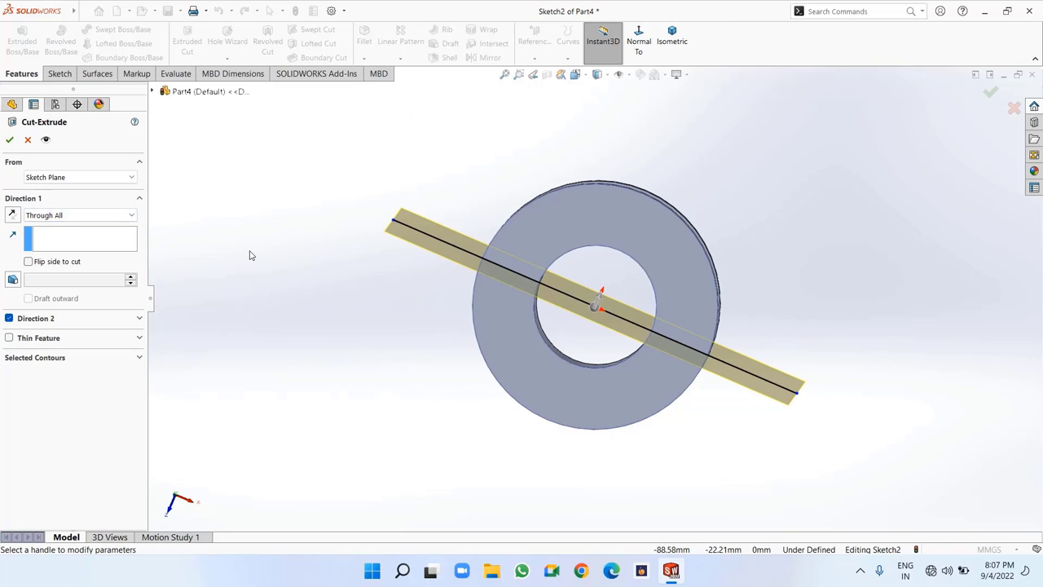
left_click(28, 264)
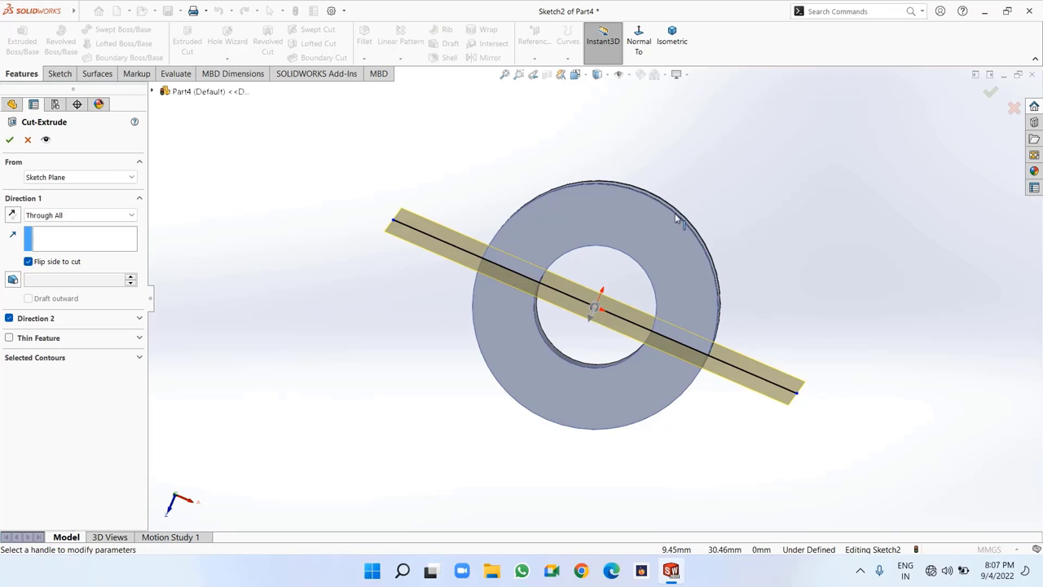
left_click(8, 140)
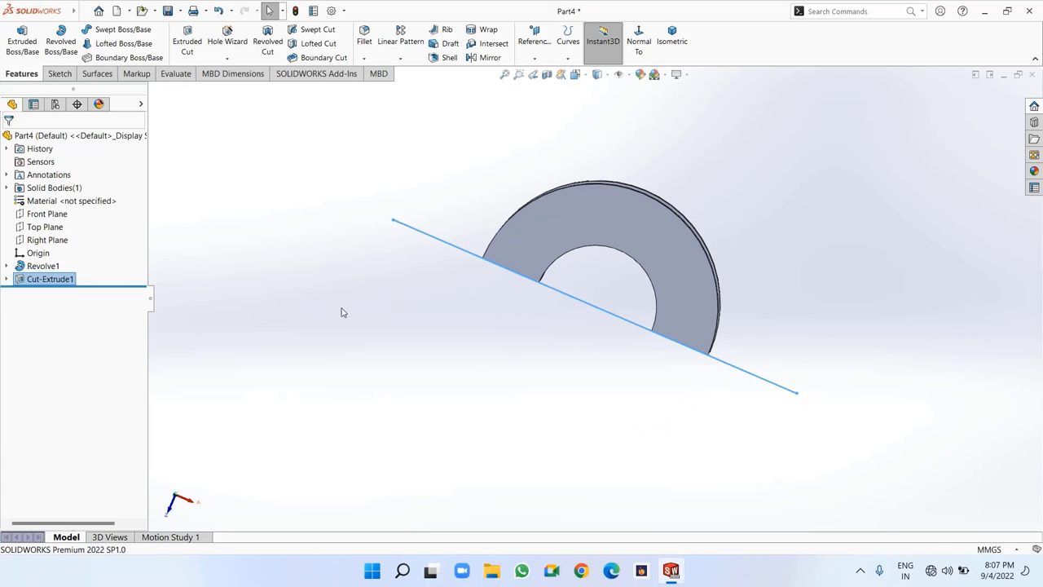
Sketch a 6 mm diameter circle centred on the origin on the Front Plane
middle_click_drag(345, 308, 318, 277)
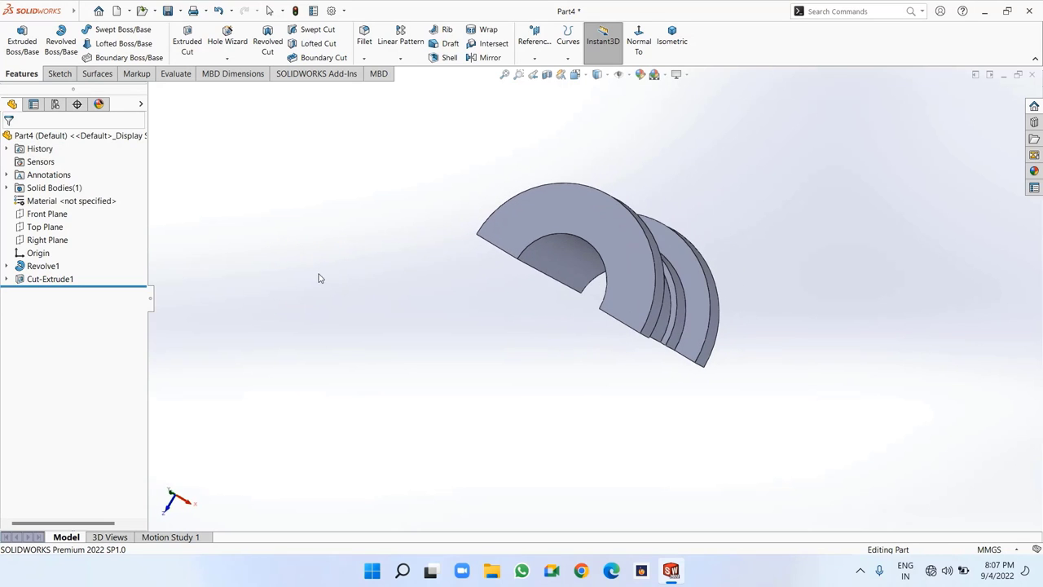
left_click(49, 213)
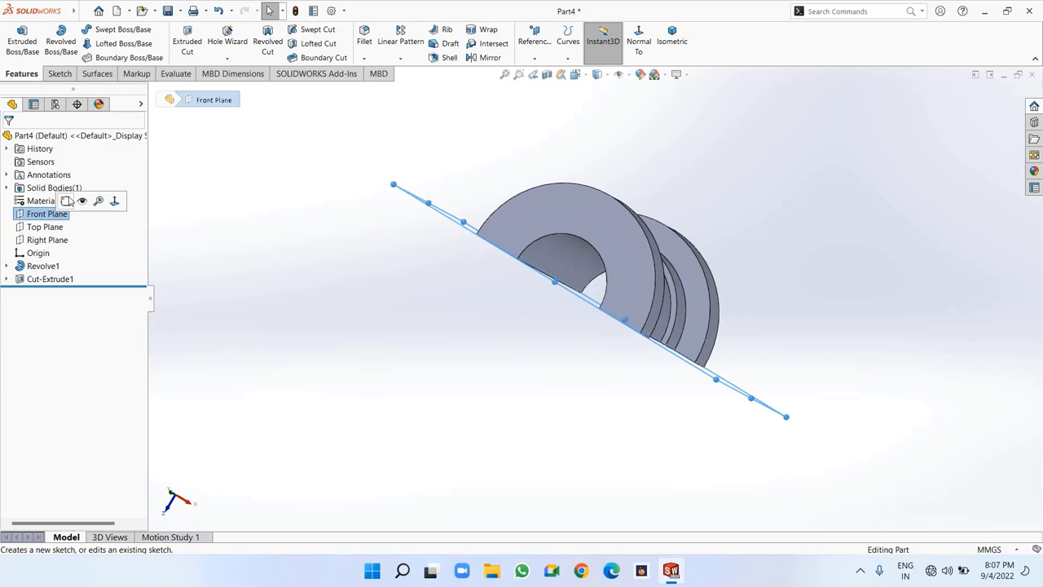
left_click(72, 200)
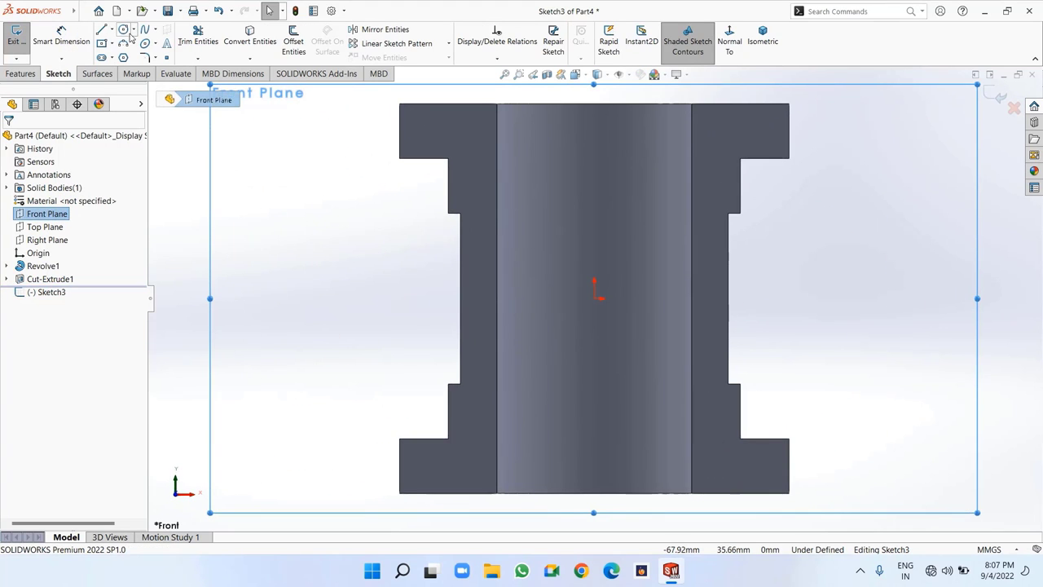
left_click(124, 30)
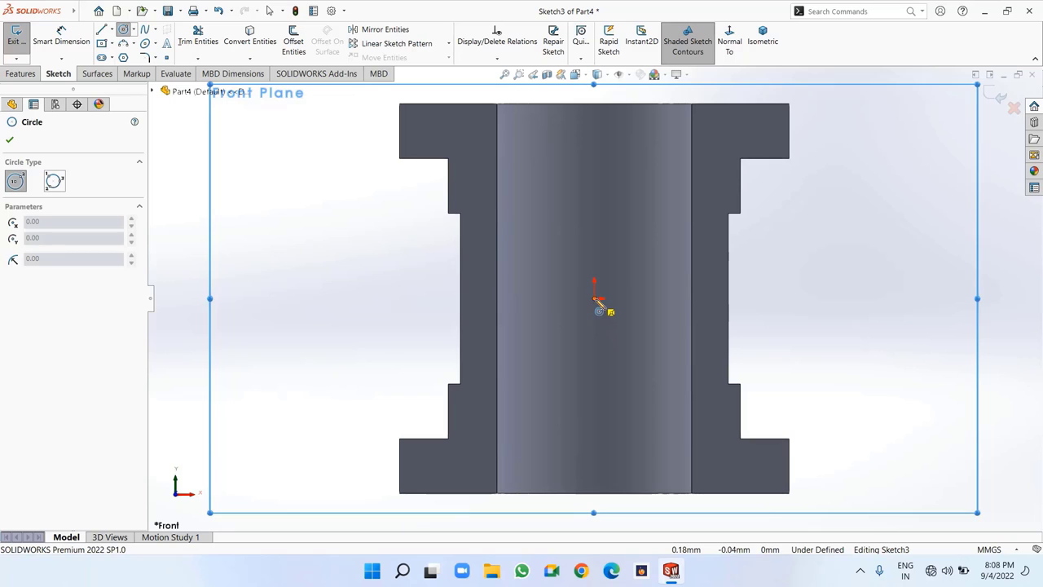
left_click(594, 298)
left_click(613, 332)
right_click(611, 338)
left_click(631, 341)
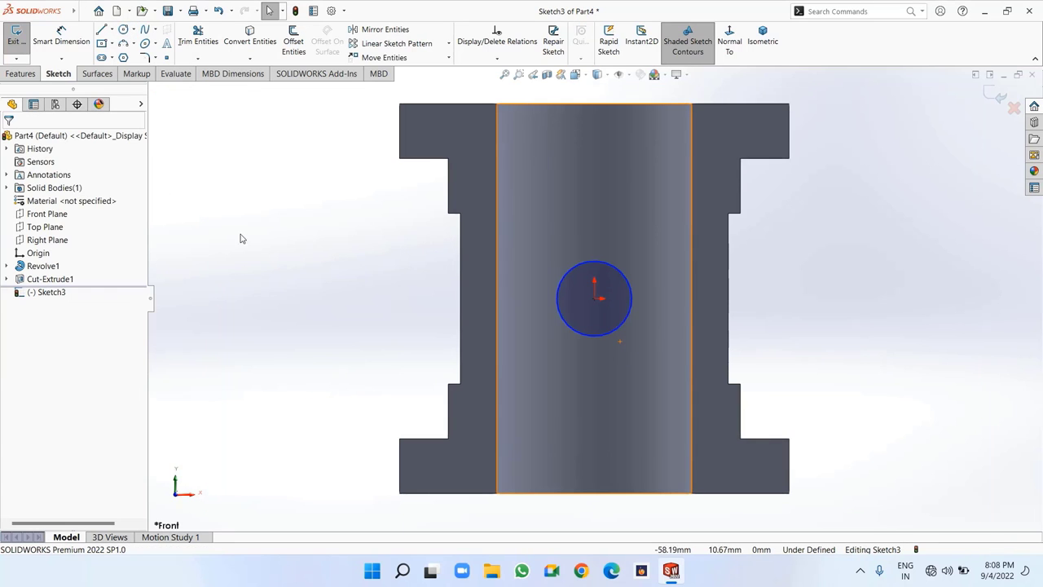
left_click(61, 34)
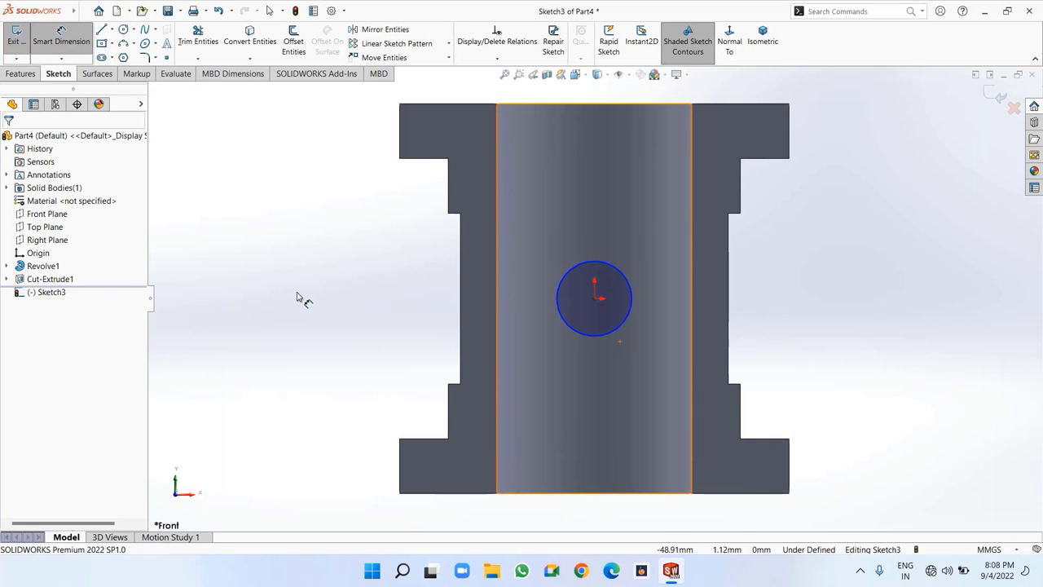
left_click(628, 282)
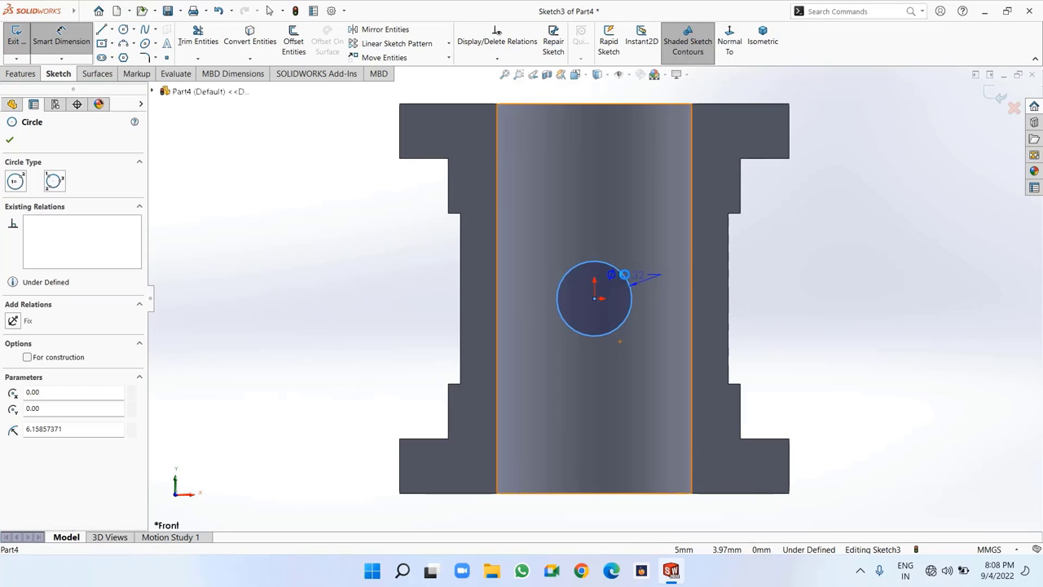
left_click(770, 241)
type("6")
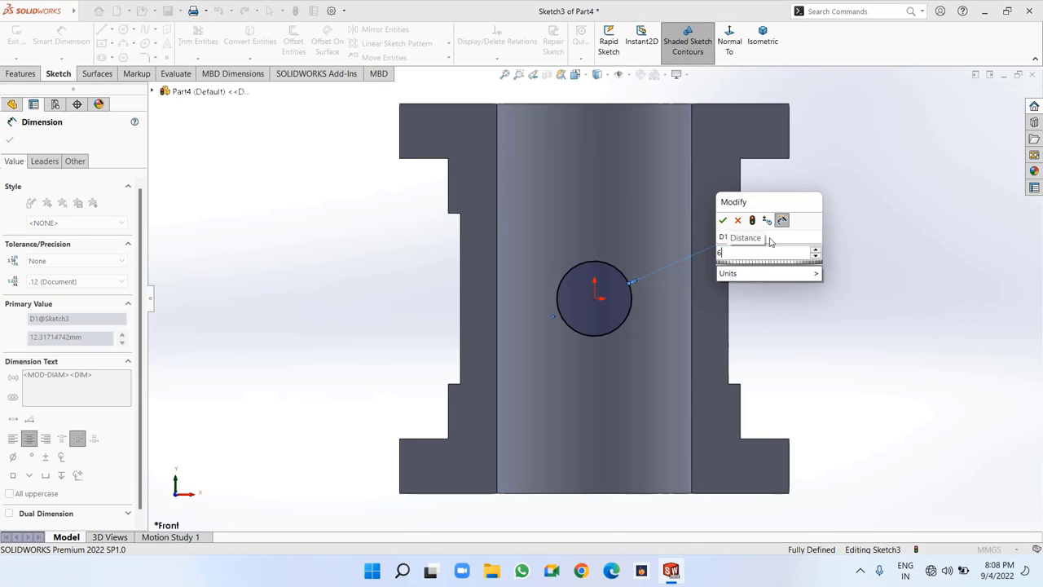
key("Return")
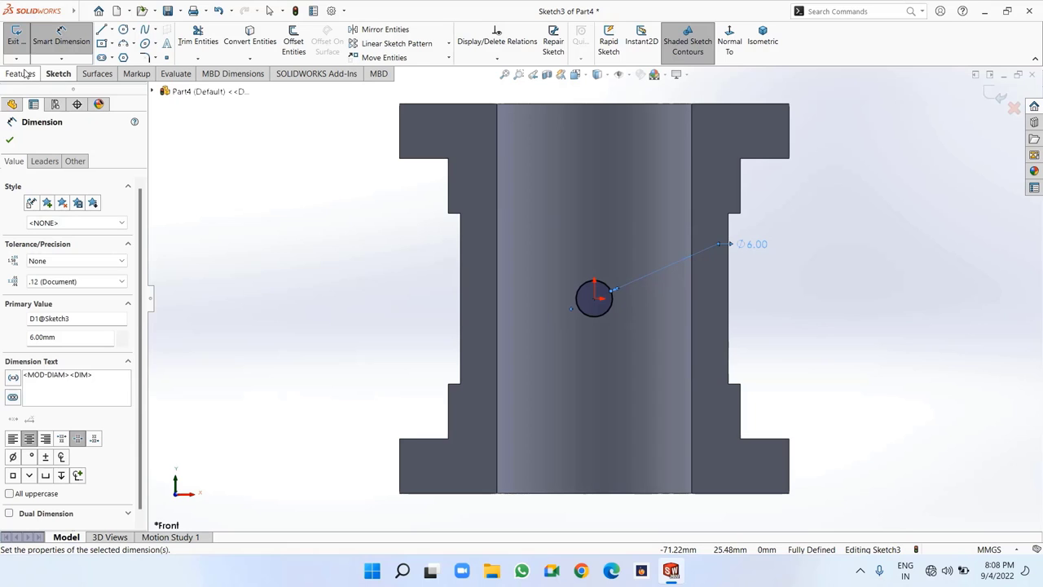
Extrude-cut the circle Through All to make the hole
left_click(22, 74)
left_click(186, 40)
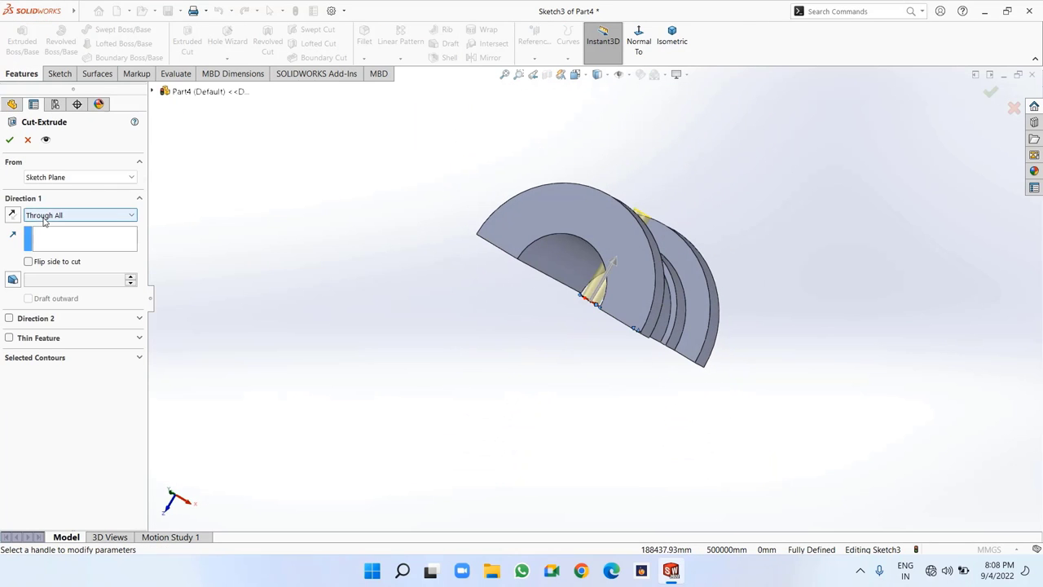
left_click(82, 215)
left_click(49, 237)
left_click(8, 141)
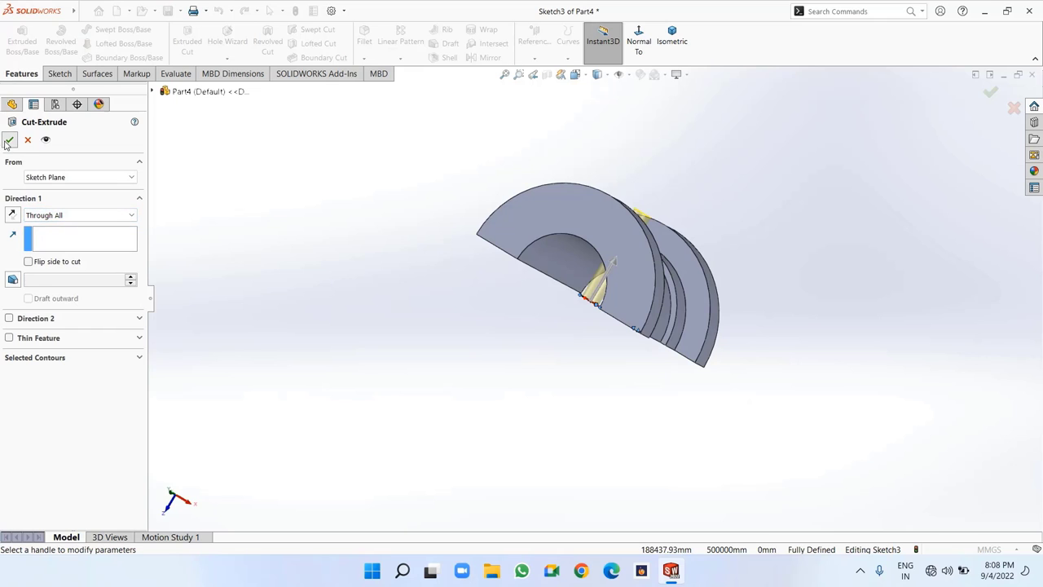
middle_click_drag(291, 285, 304, 361)
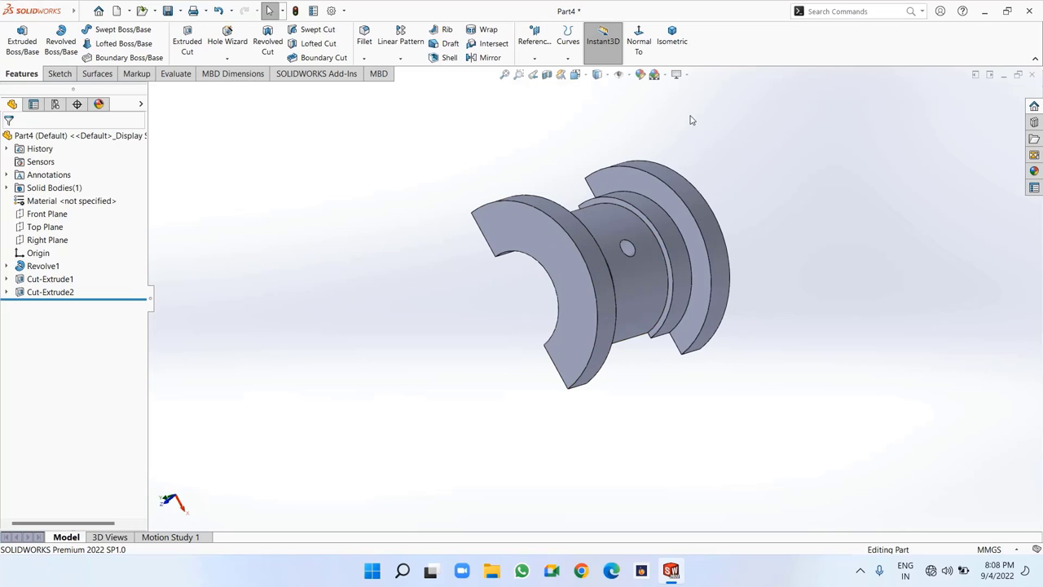
Give the half-brass part a light blue appearance
left_click(640, 75)
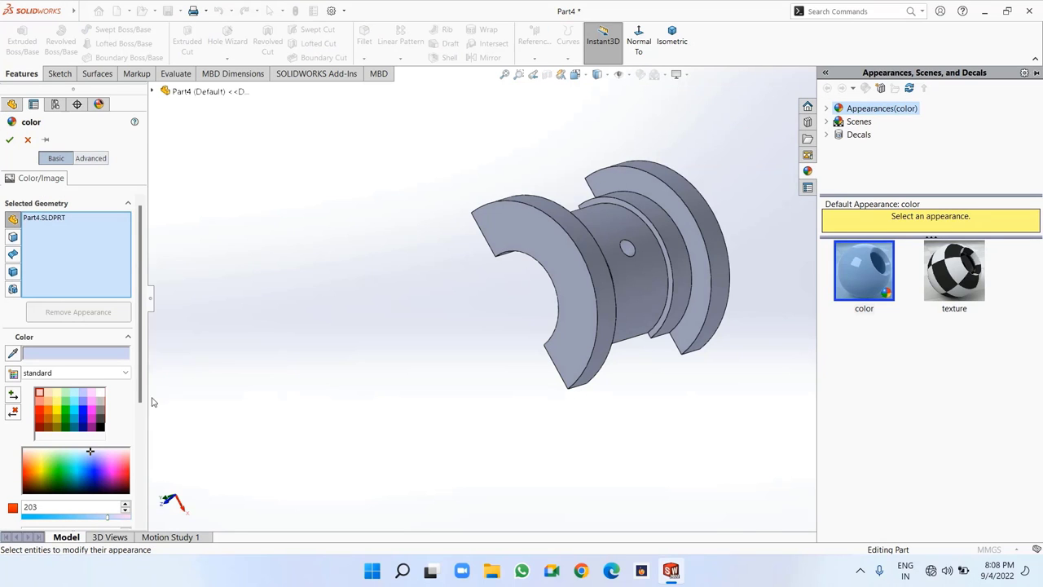
left_click(84, 417)
left_click(83, 403)
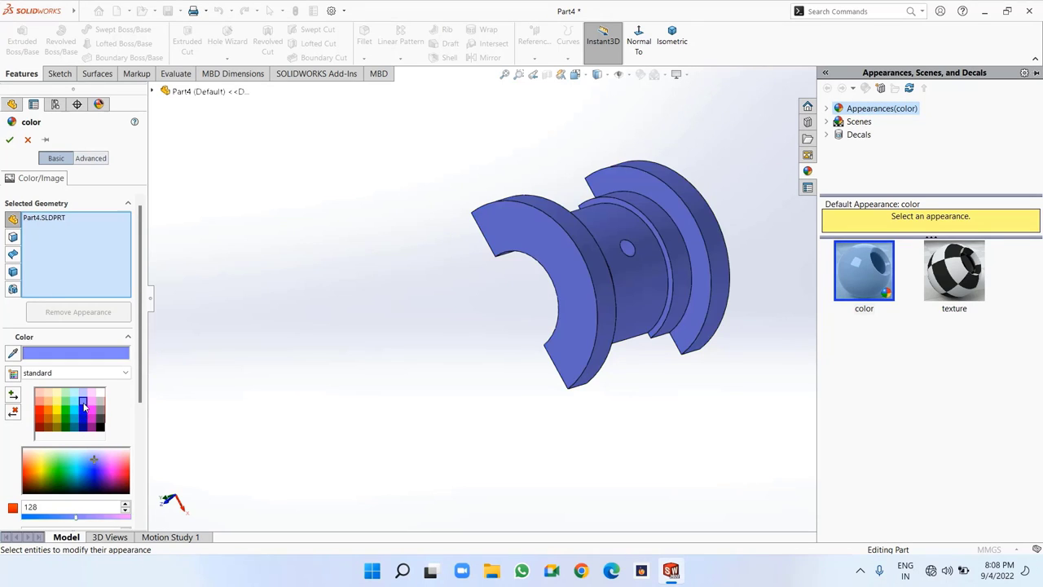
left_click(9, 141)
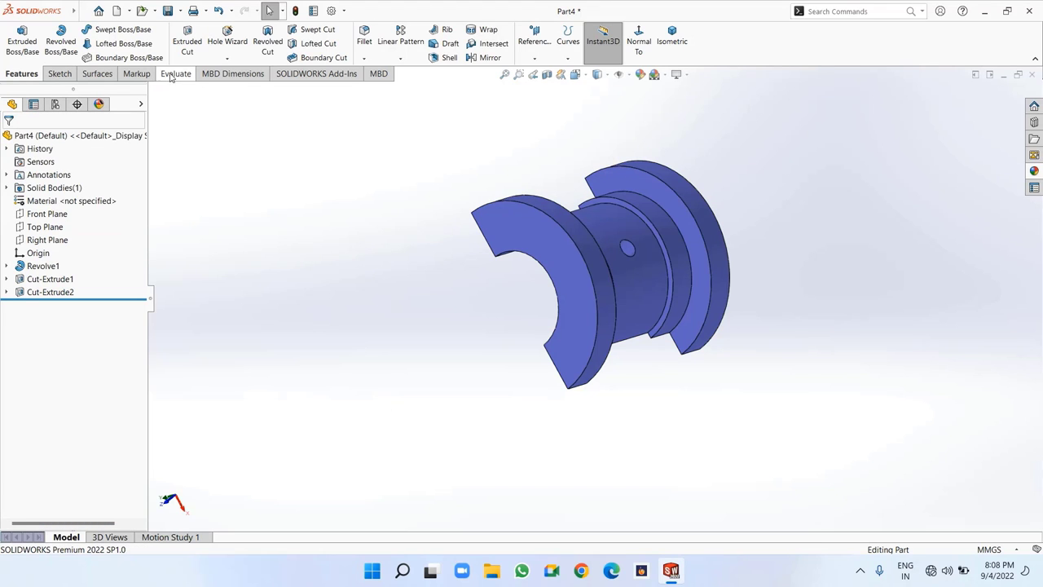
Save the part as 'brasses upper' using Save As
left_click(180, 10)
left_click(185, 42)
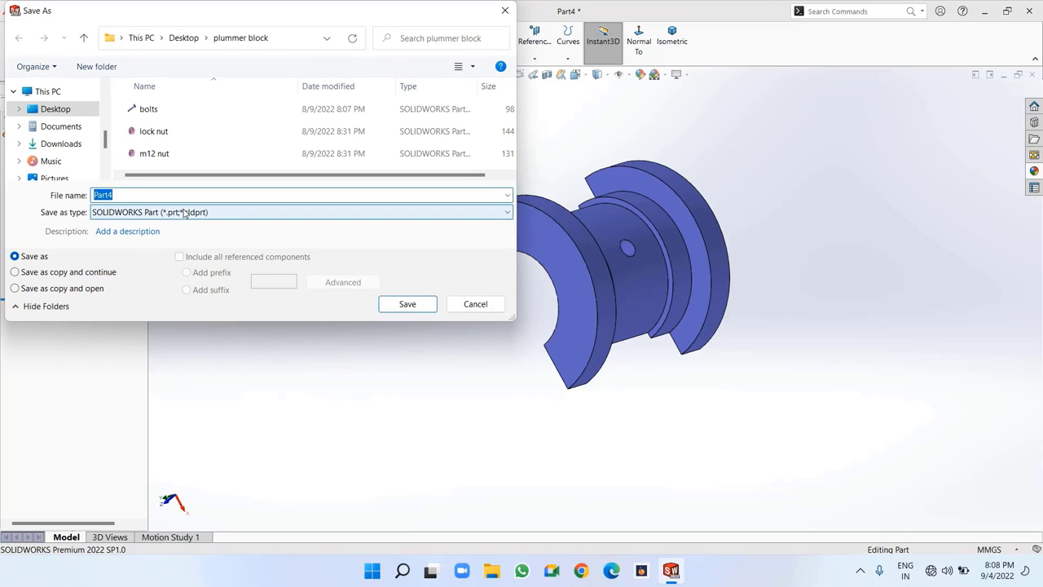
type("brasses upper")
left_click(423, 305)
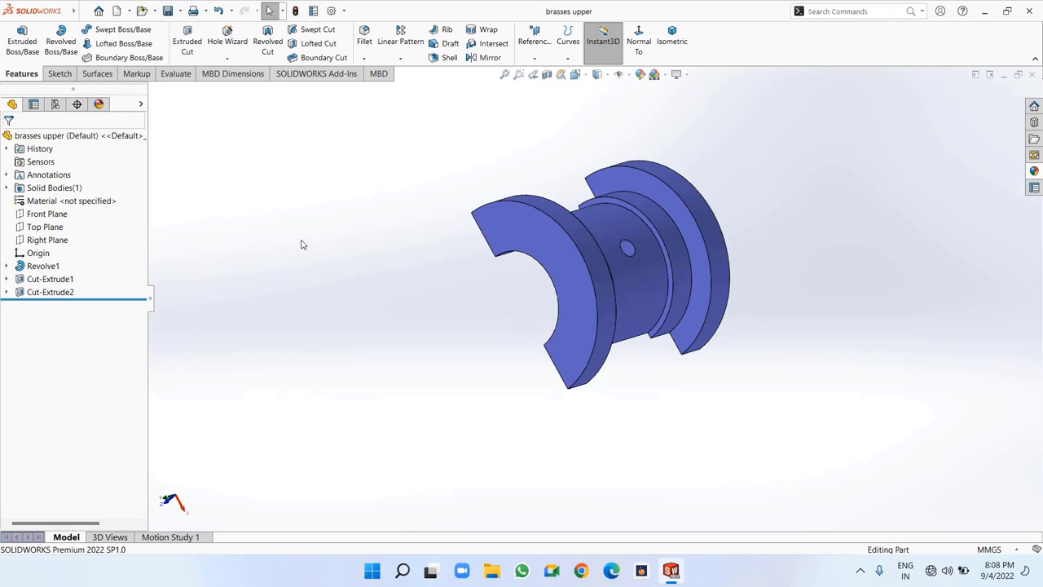
Delete the Cut-Extrude2 hole feature
left_click(46, 295)
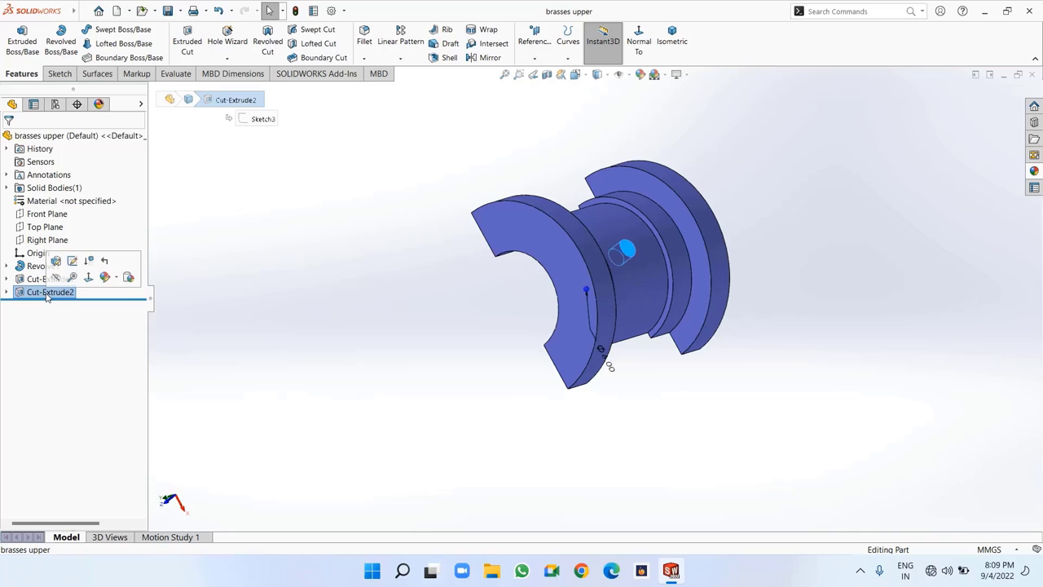
key("Delete")
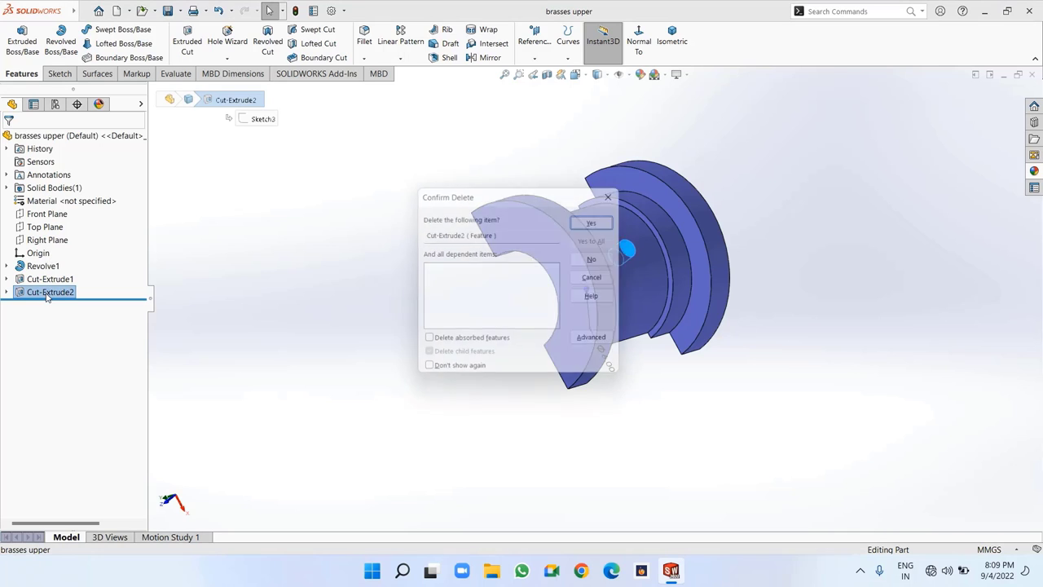
left_click(600, 213)
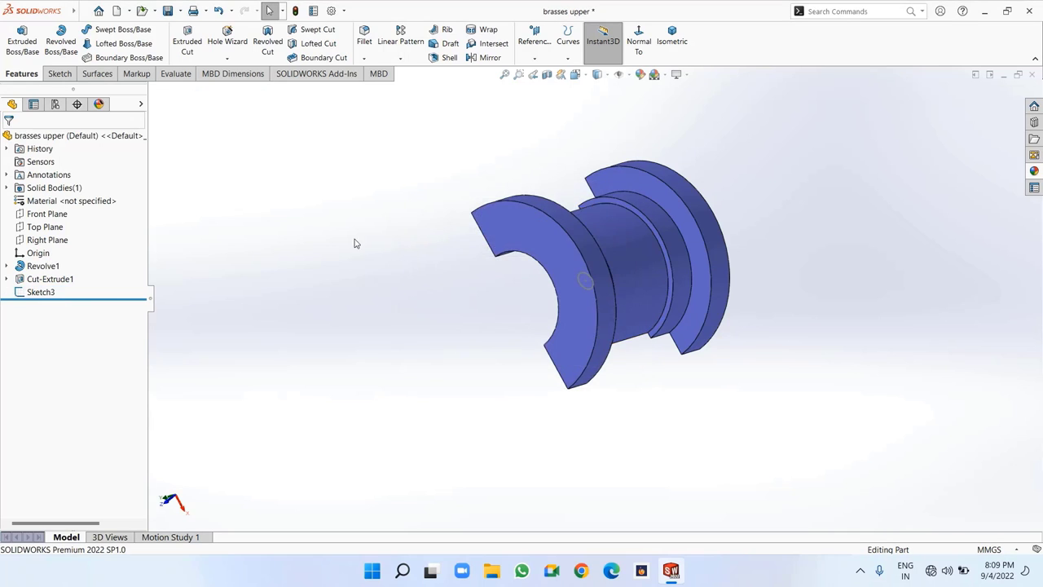
middle_click_drag(312, 248, 331, 238)
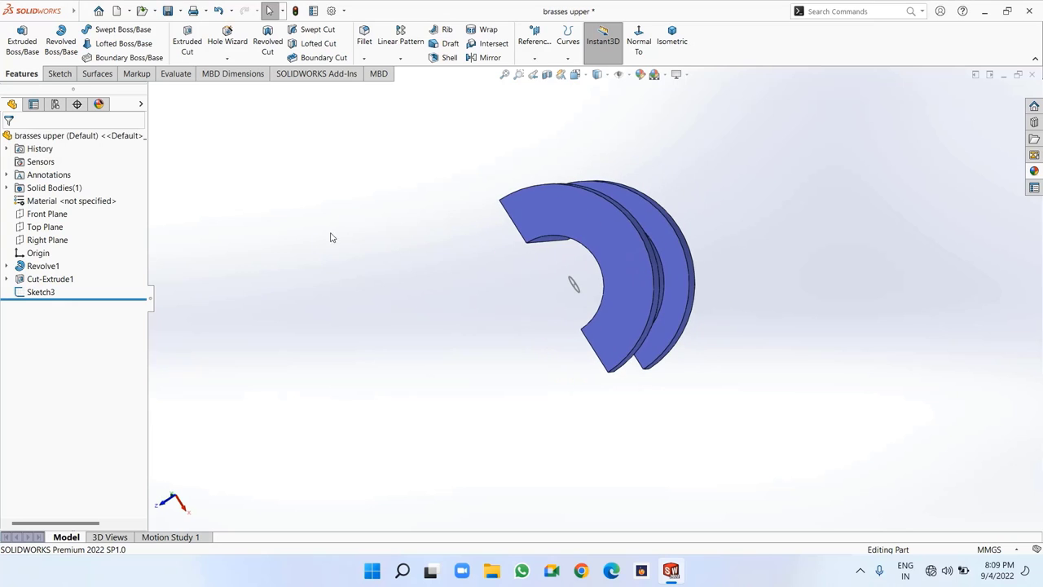
Delete the leftover Sketch3
left_click(44, 295)
key("Delete")
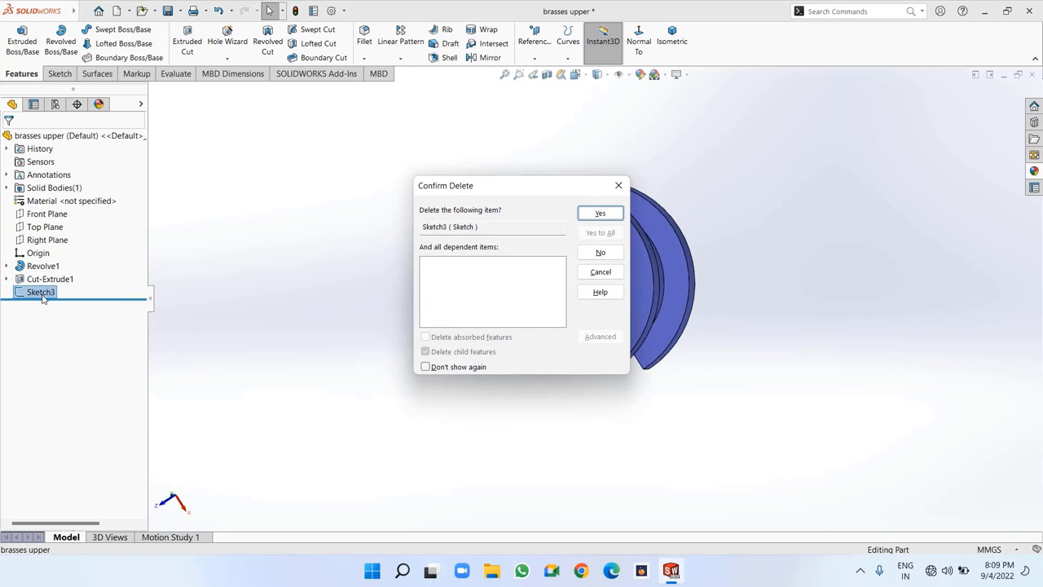
left_click(600, 214)
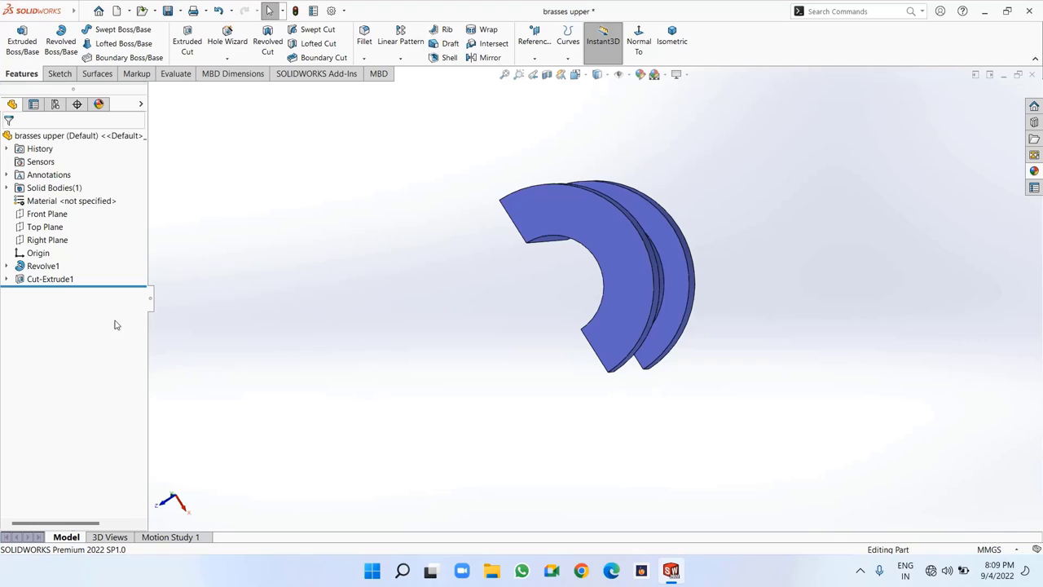
Edit Cut-Extrude1 to turn off Flip side to cut, keeping the opposite half
right_click(45, 282)
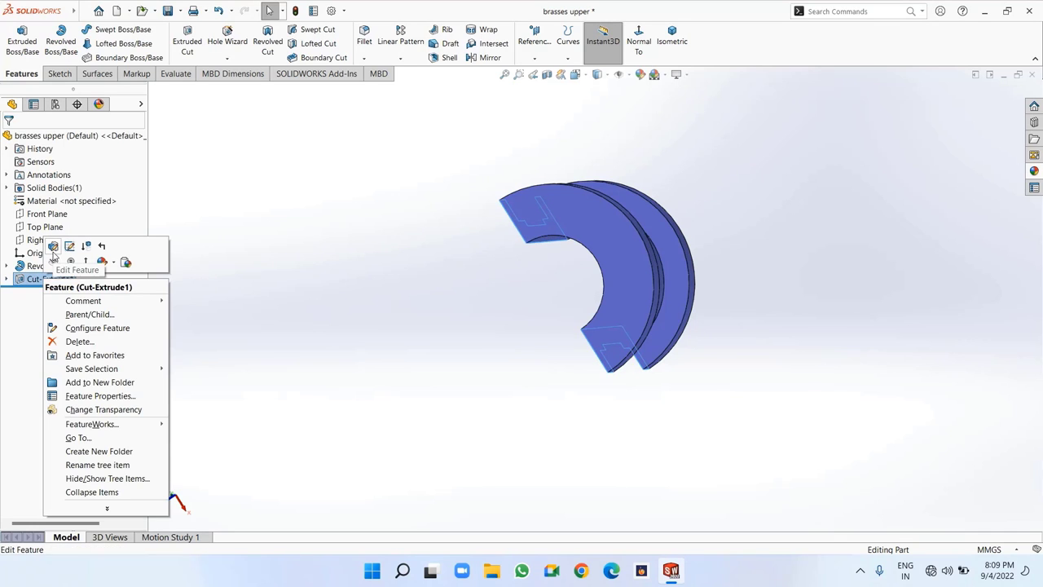
left_click(53, 247)
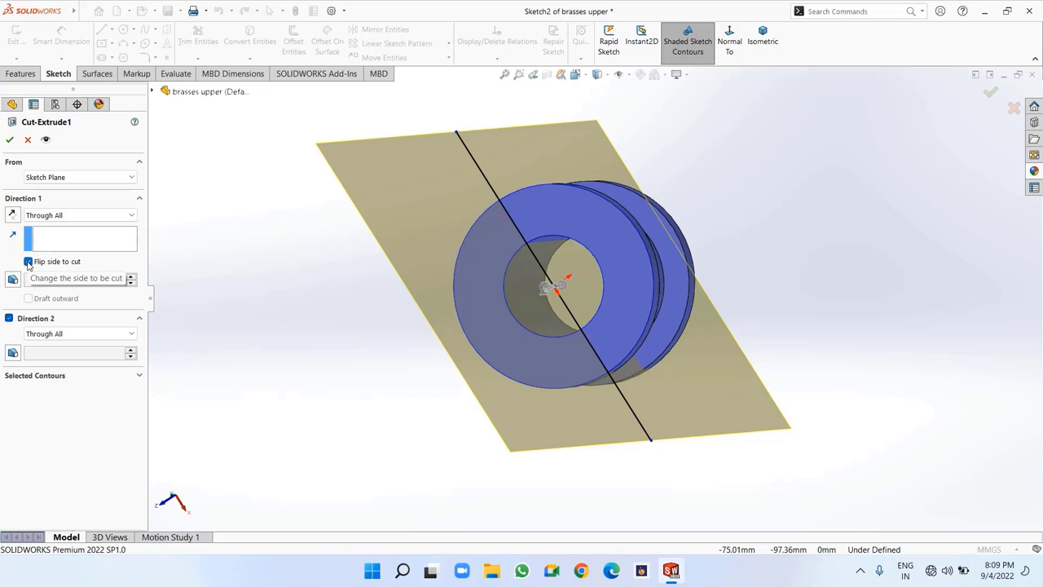
left_click(29, 262)
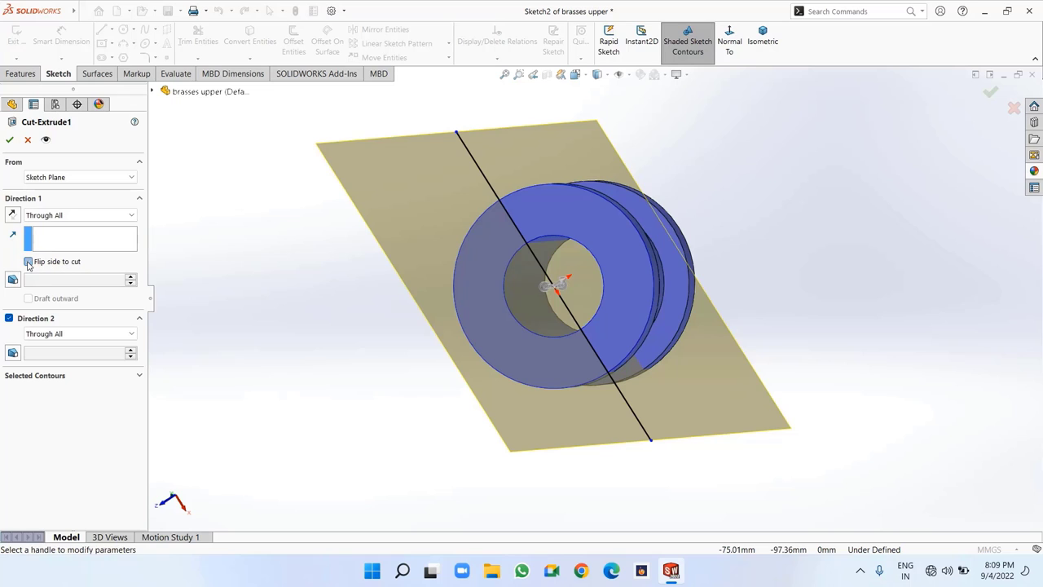
left_click(9, 141)
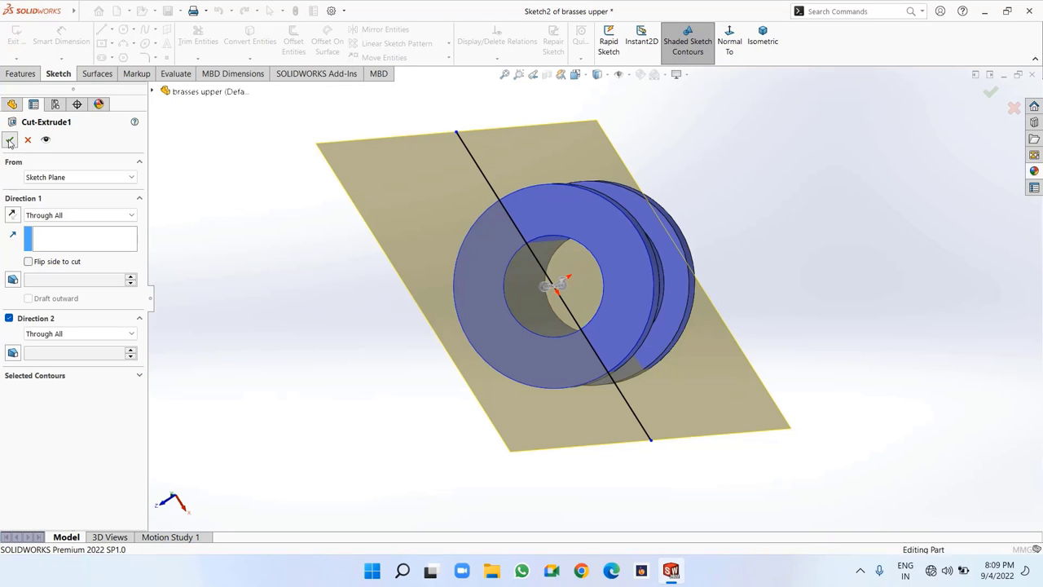
middle_click_drag(241, 276, 335, 349)
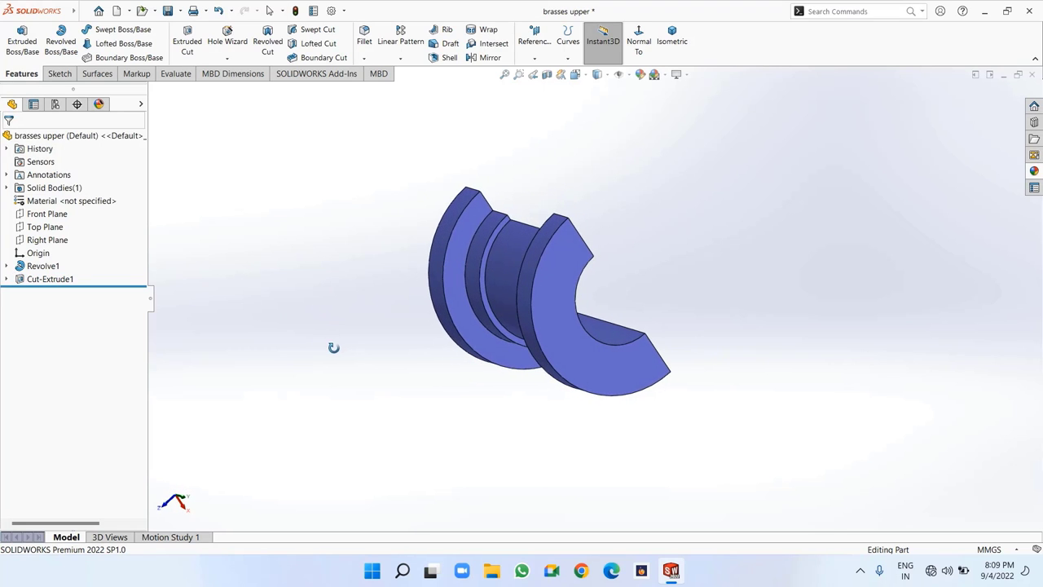
Start a sketch on the Top Plane with a vertical centerline through the origin
left_click(56, 231)
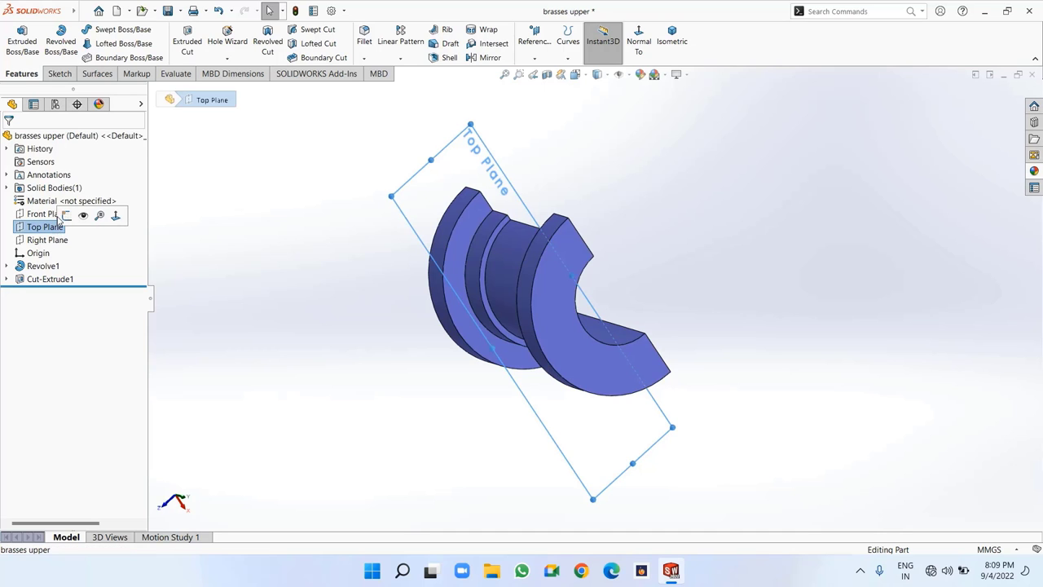
left_click(80, 214)
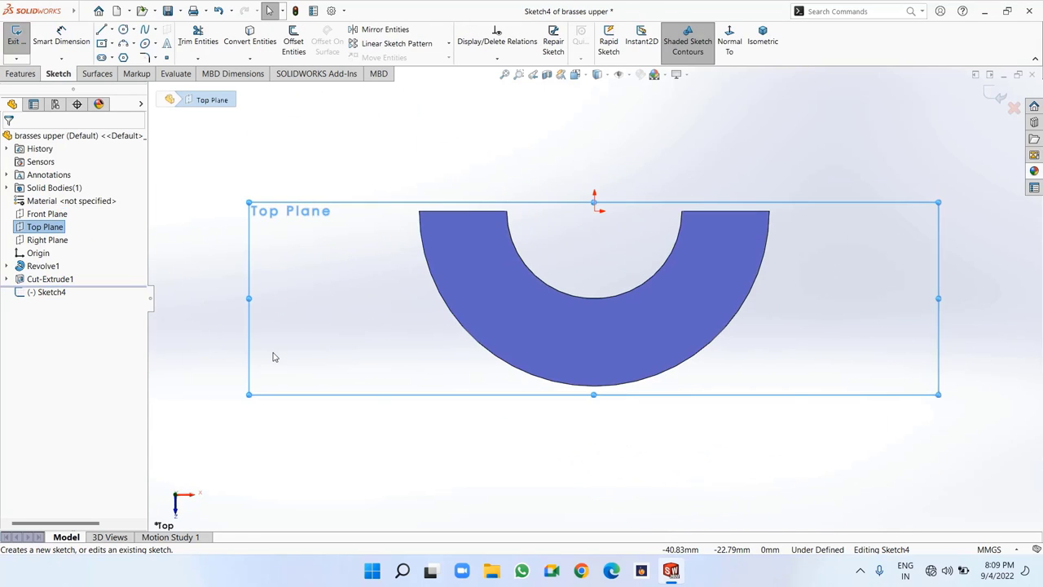
left_click(416, 479)
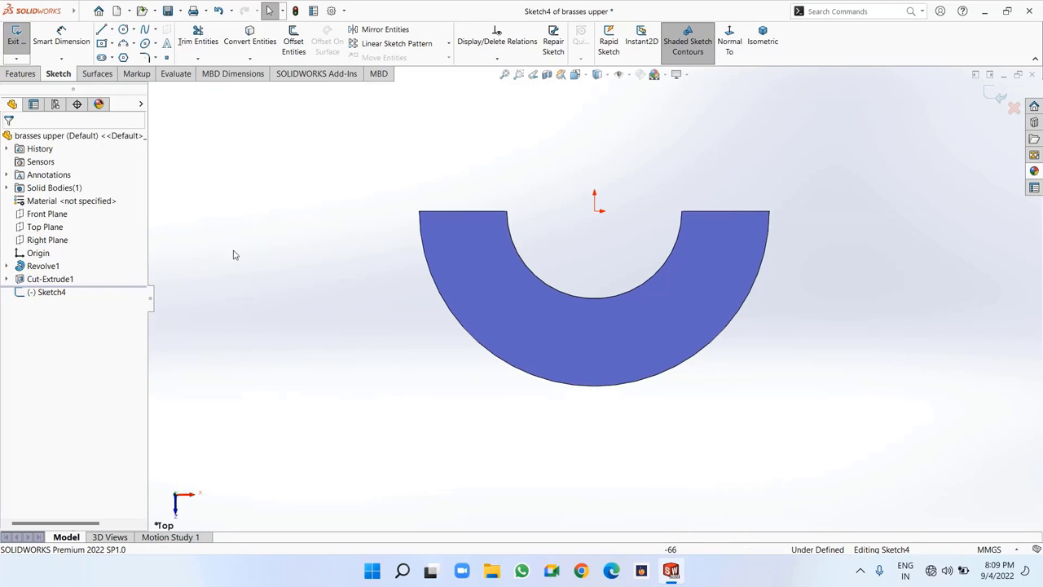
left_click(114, 30)
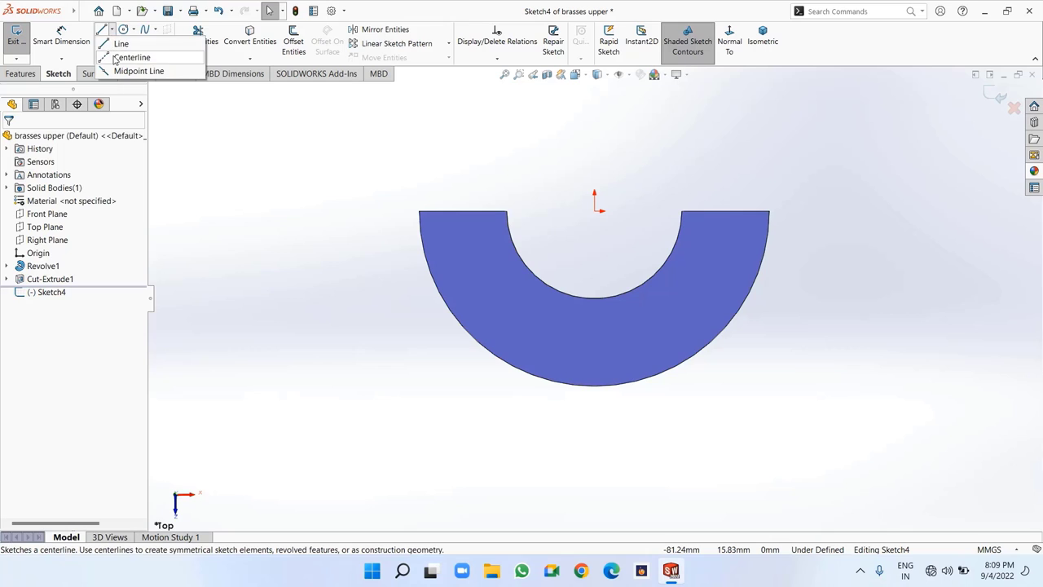
left_click(119, 55)
left_click(595, 120)
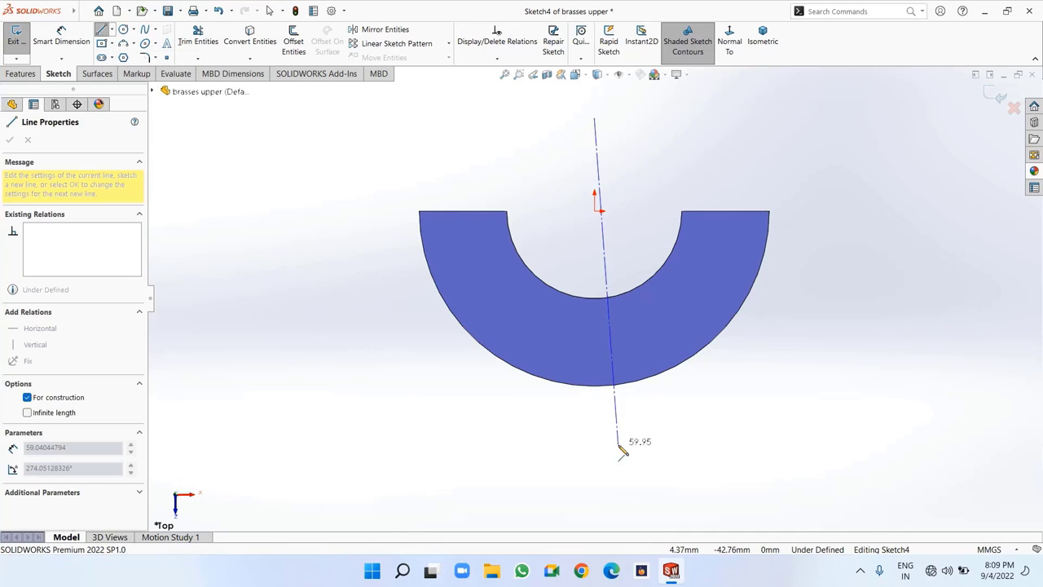
left_click(594, 482)
right_click(596, 492)
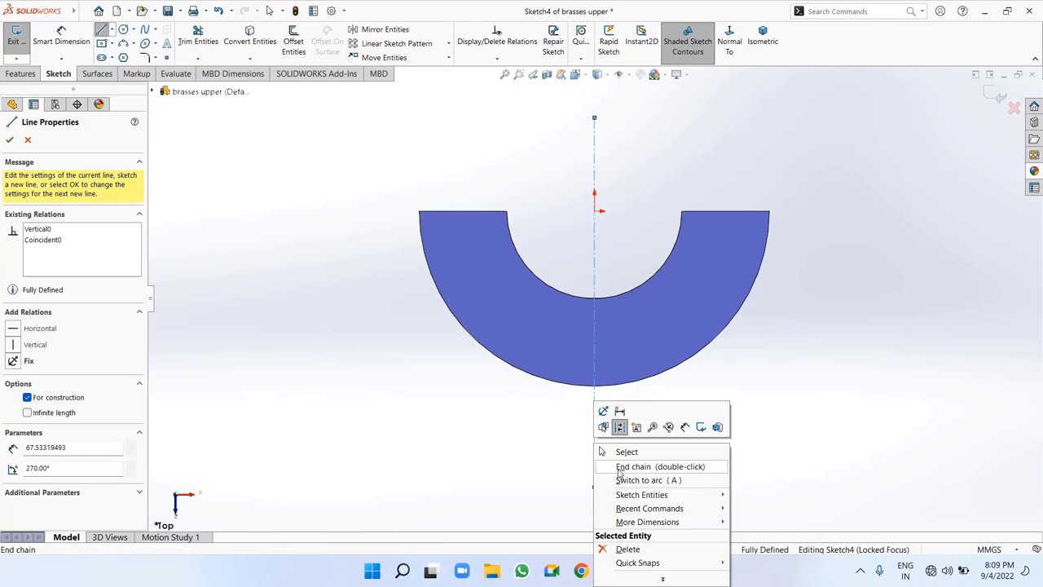
left_click(621, 449)
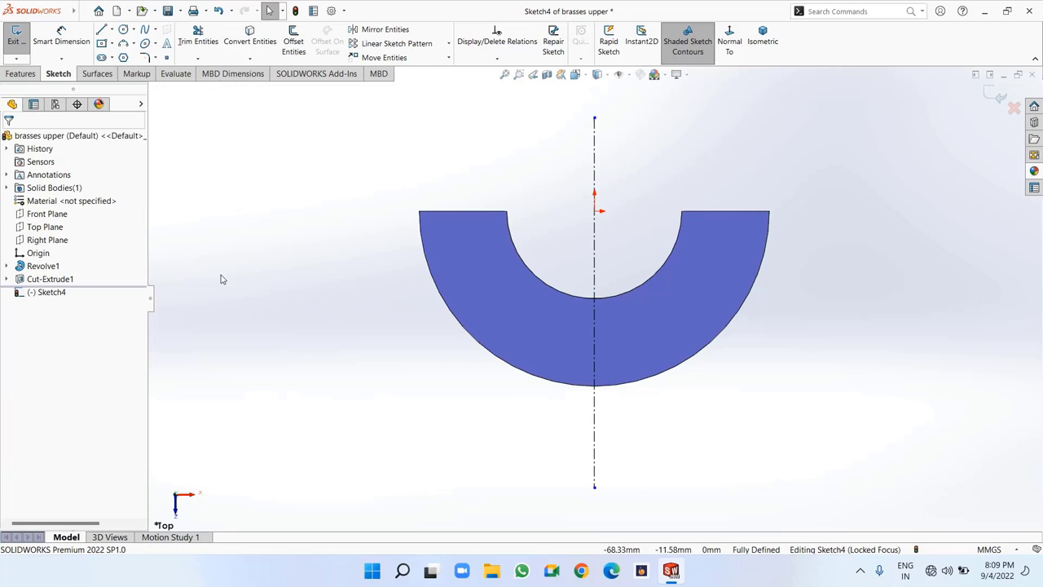
Draw a closed four-line rectangle against the centerline, below the inner arc
left_click(101, 30)
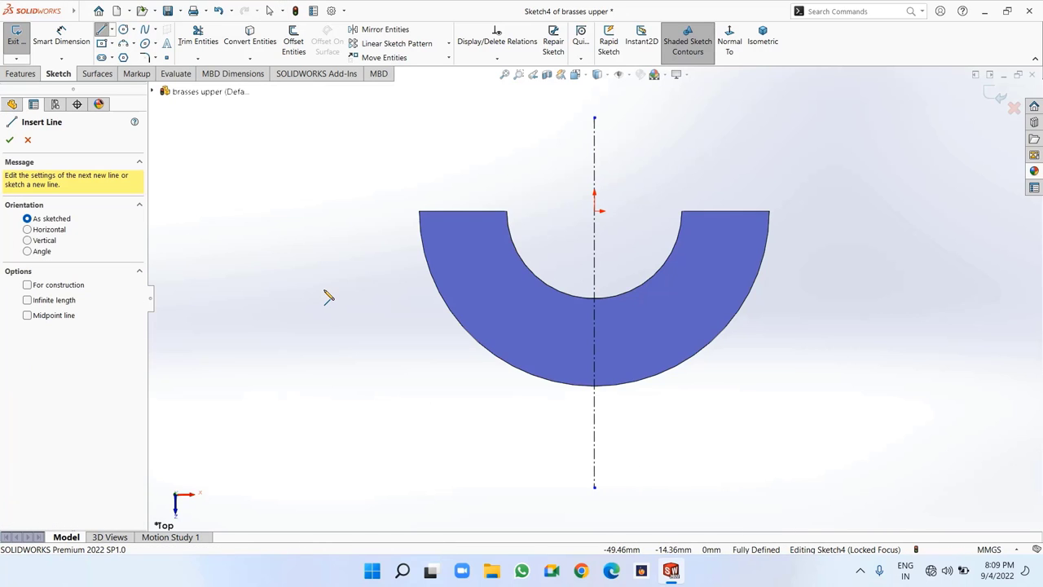
left_click(594, 302)
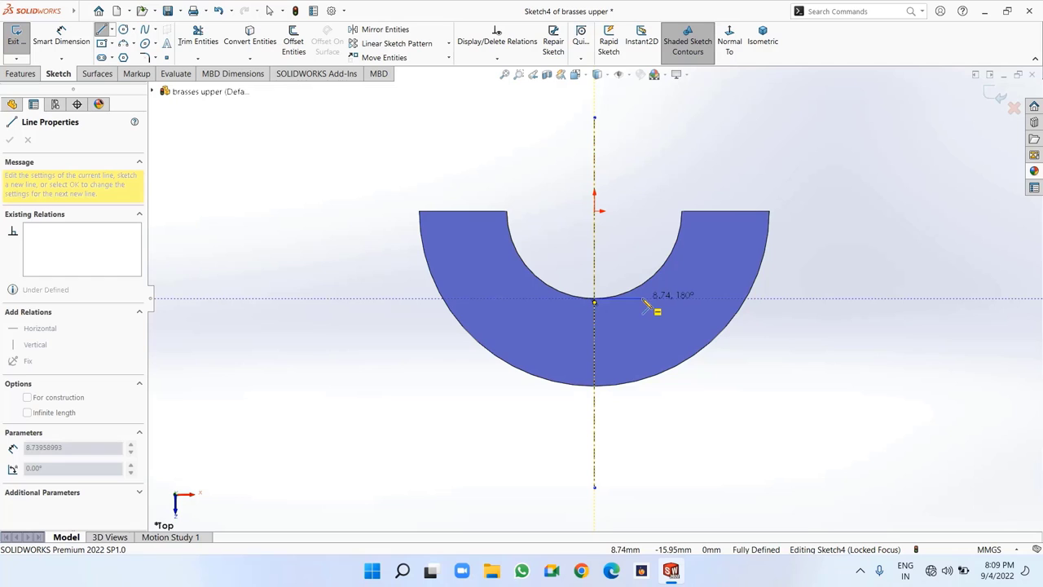
left_click(643, 299)
left_click(643, 371)
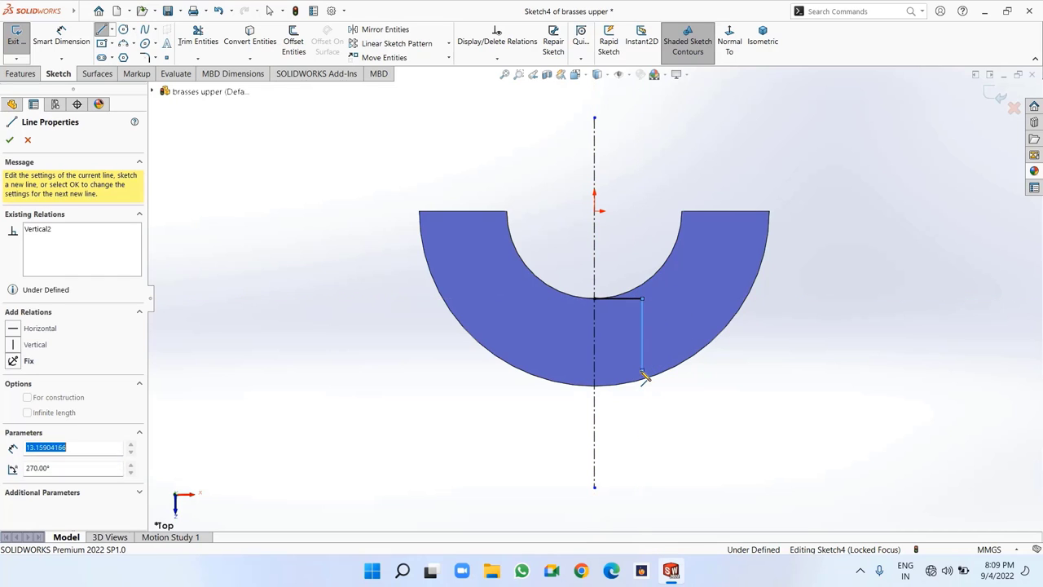
left_click(594, 371)
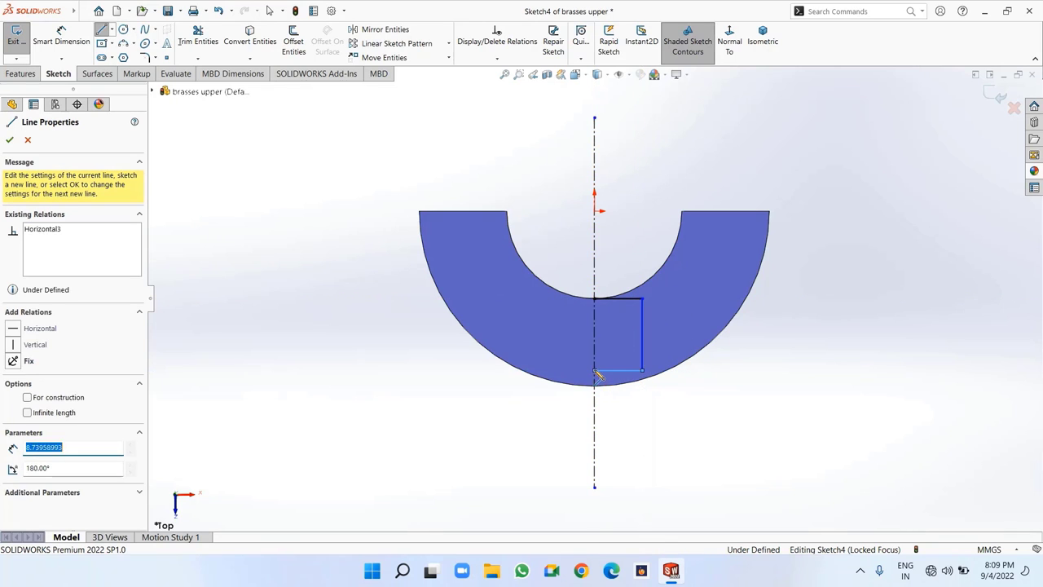
left_click(594, 299)
right_click(596, 299)
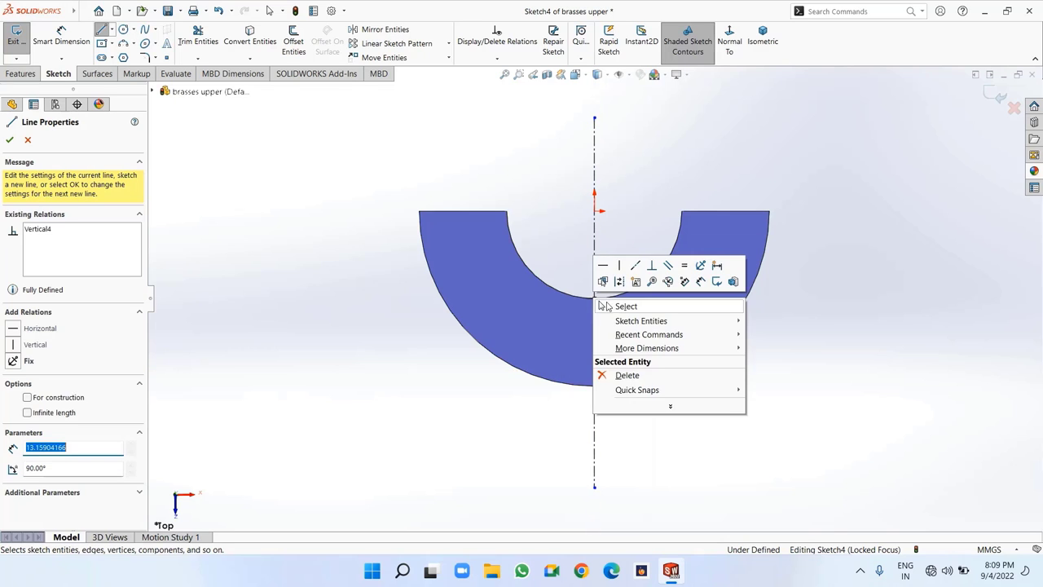
left_click(615, 304)
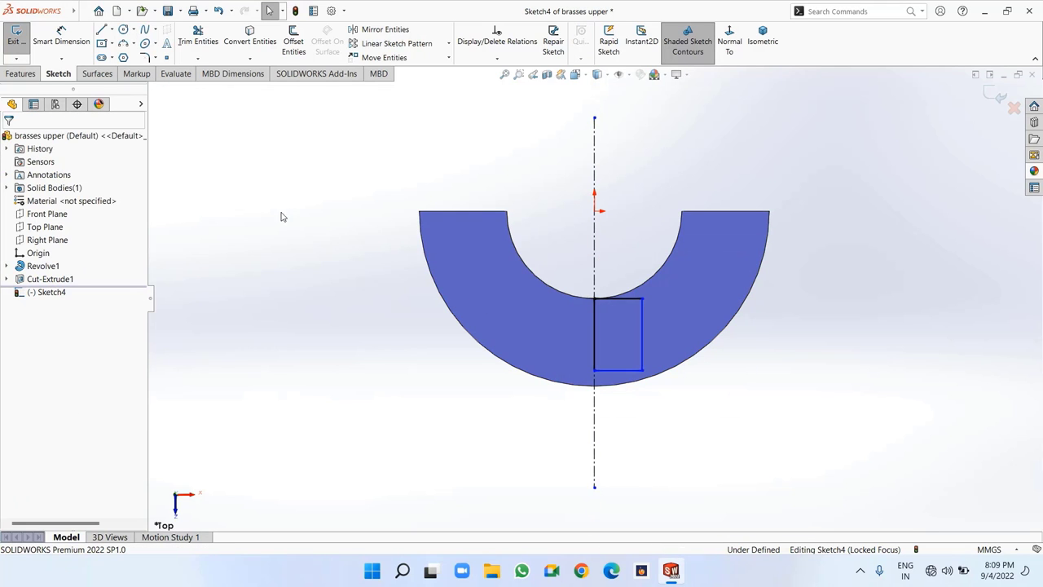
Dimension the rectangle 4 mm wide, its bottom 30 mm (22+8) below the origin
left_click(61, 36)
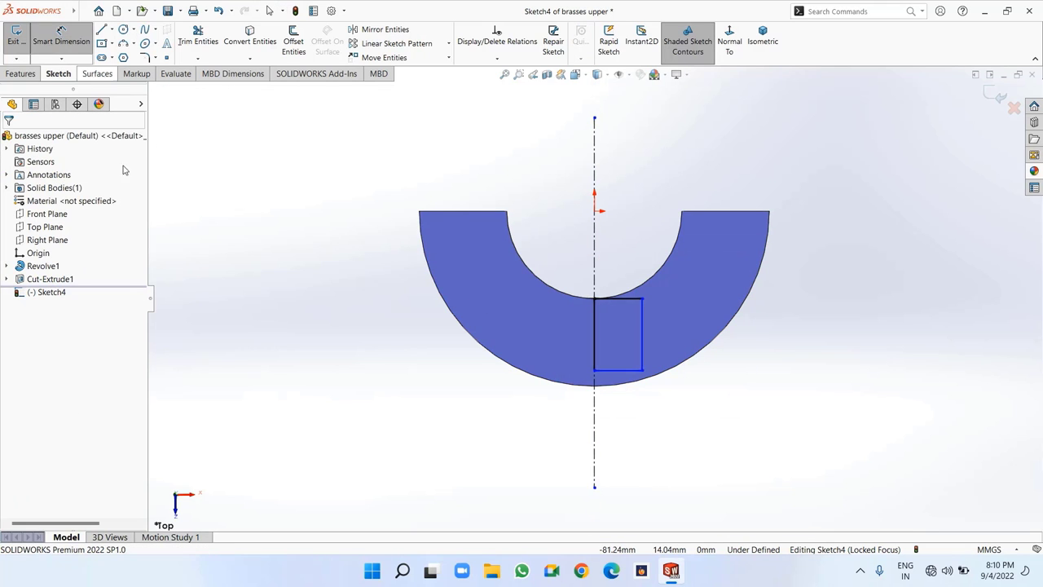
left_click(627, 371)
left_click(624, 411)
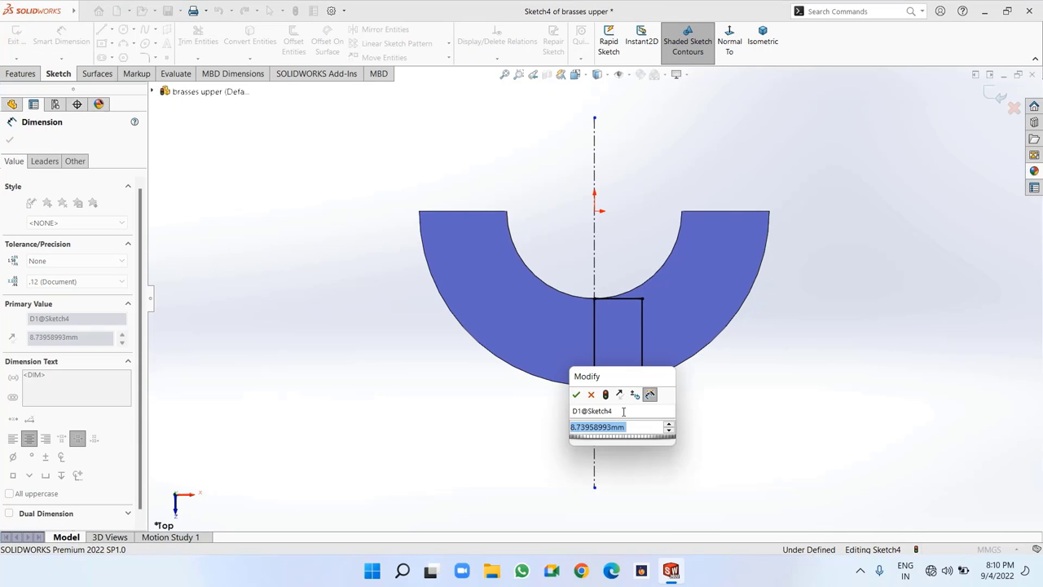
type("4")
key("Return")
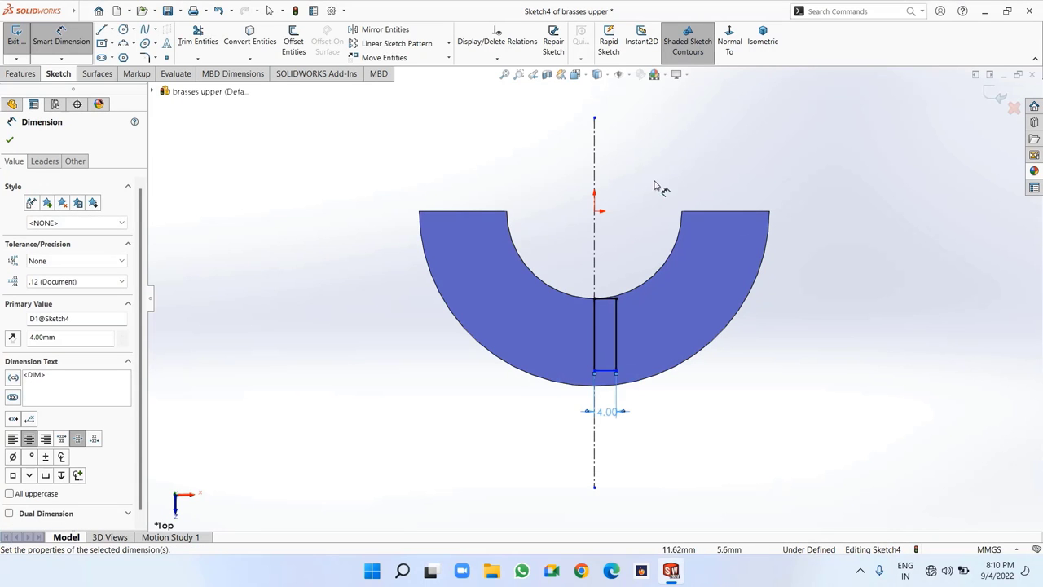
left_click(599, 212)
left_click(595, 370)
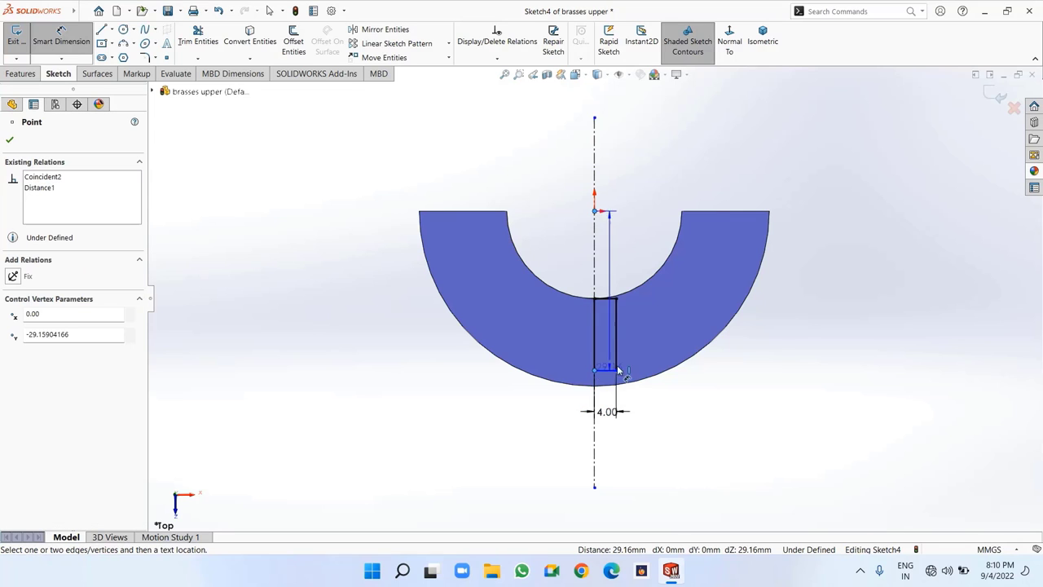
left_click(783, 338)
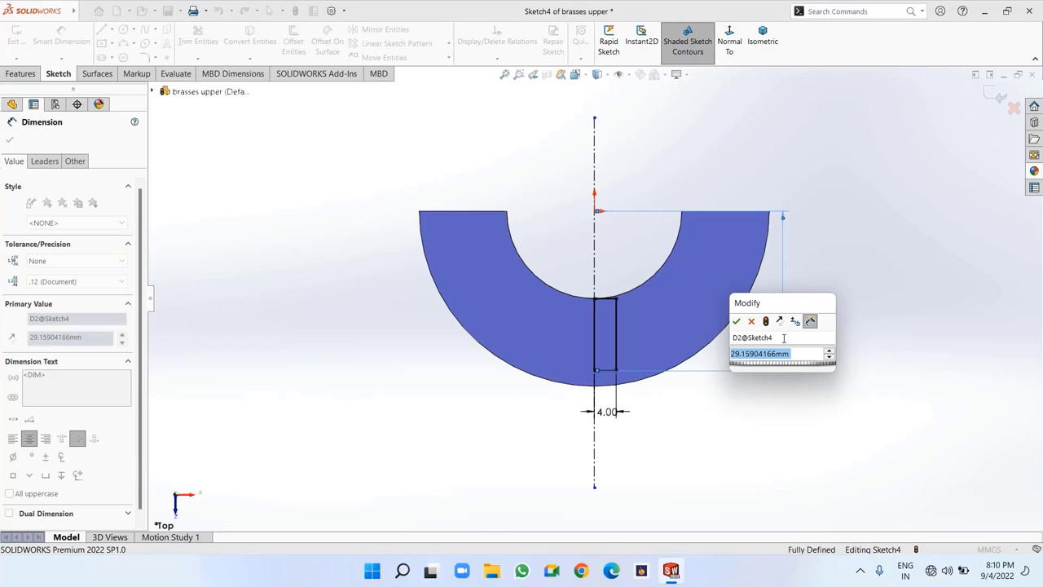
type("22+")
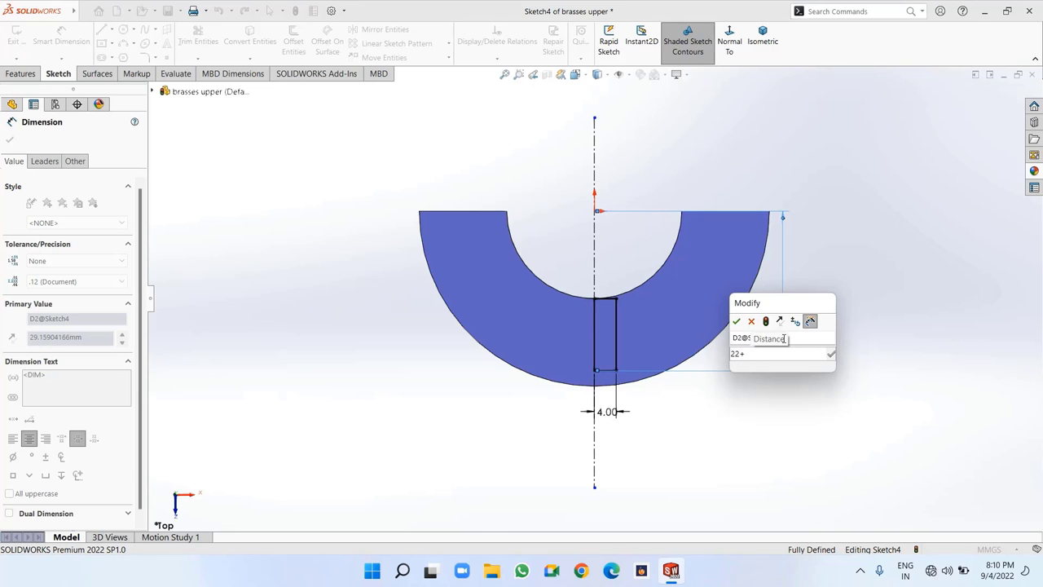
type("8")
key("Return")
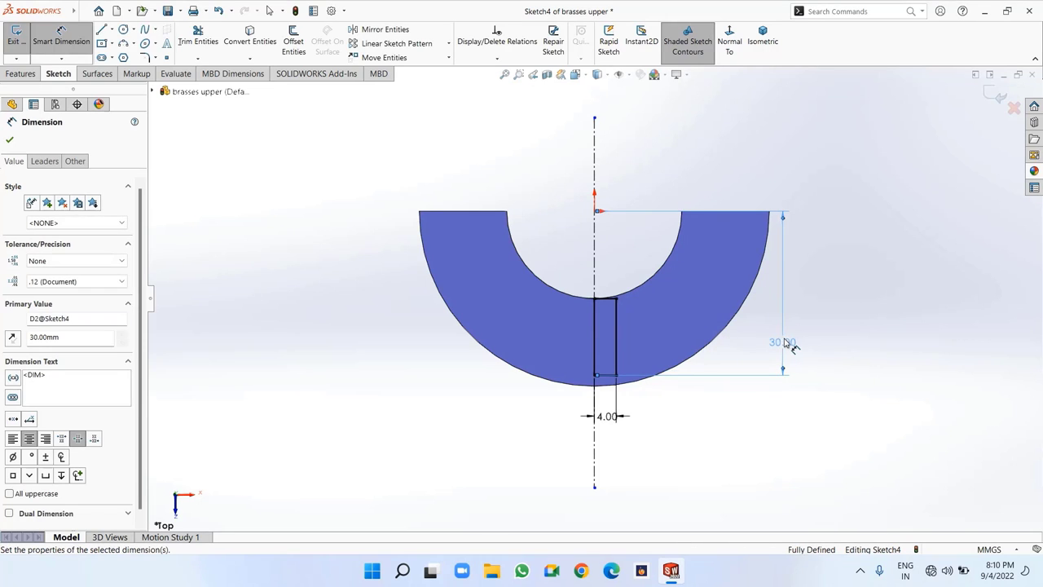
left_click(8, 139)
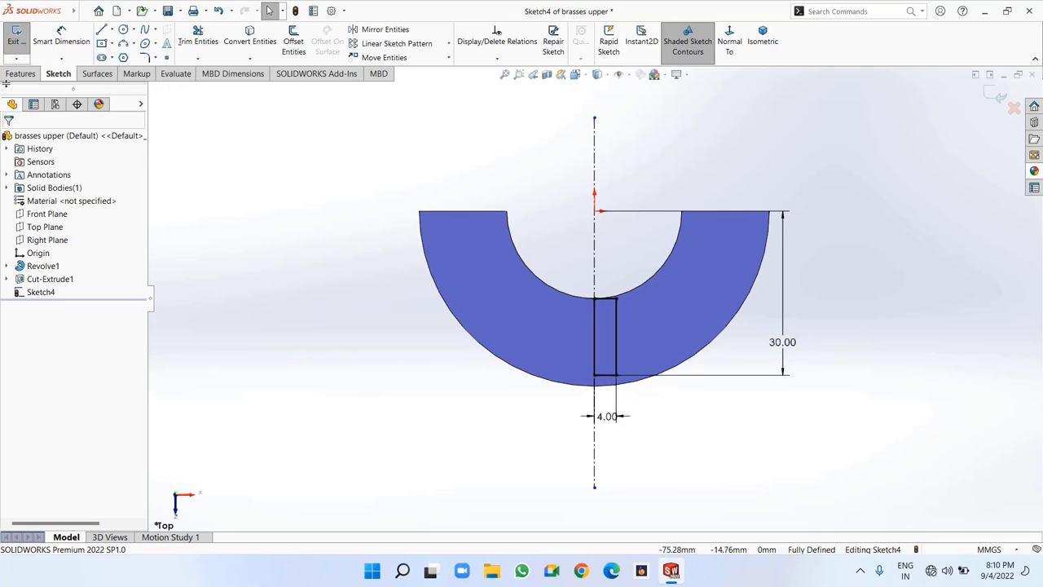
left_click(7, 78)
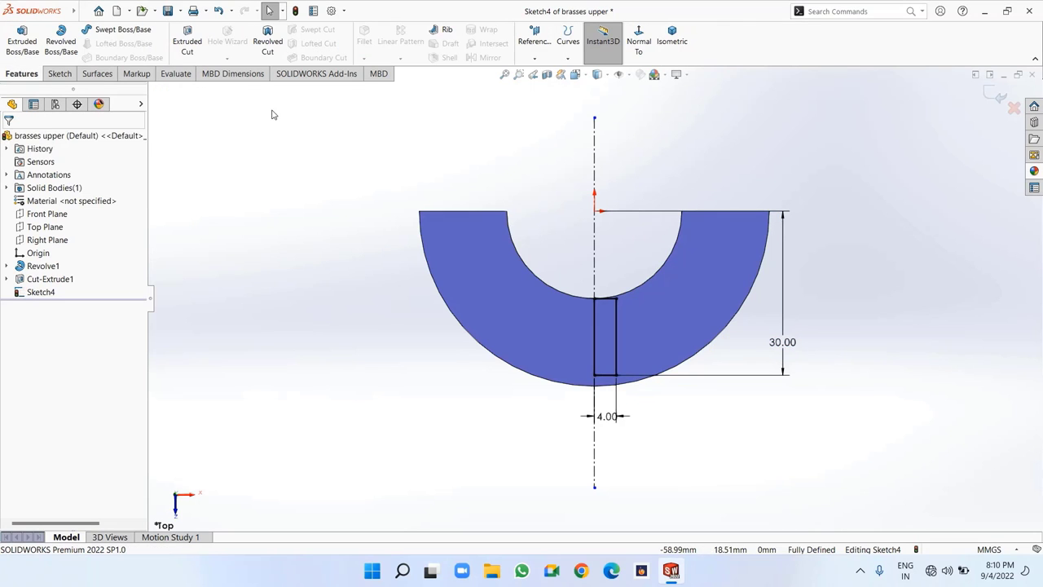
Revolve the rectangle 360° about the centerline into a pin, then colour the part cyan
left_click(61, 43)
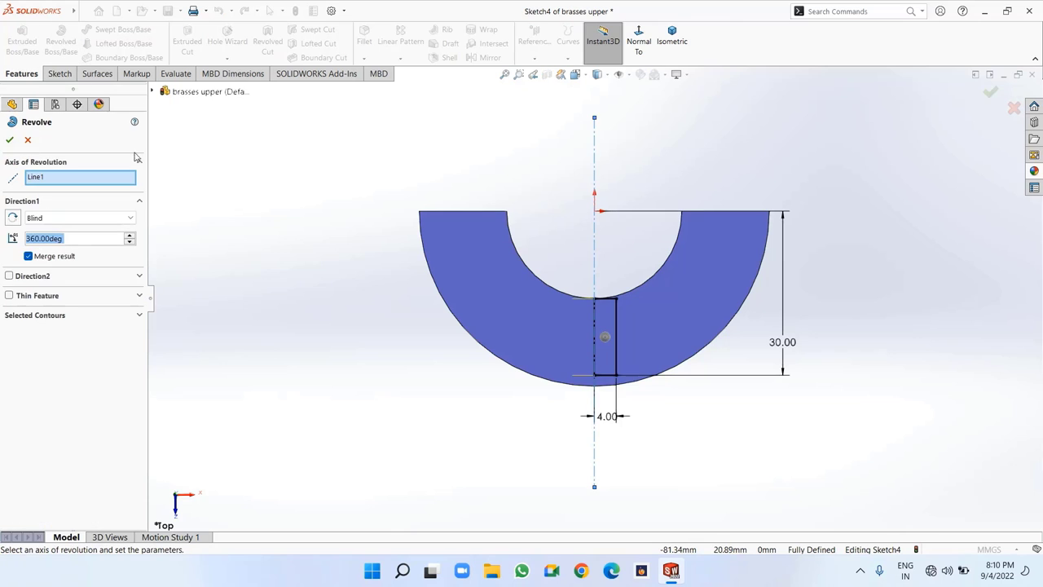
left_click(9, 141)
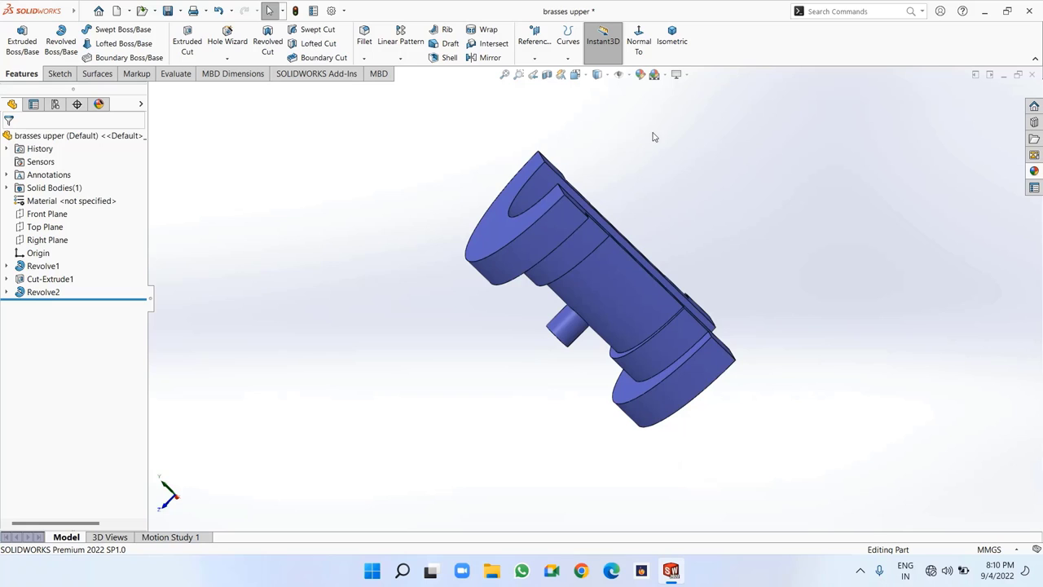
left_click(641, 76)
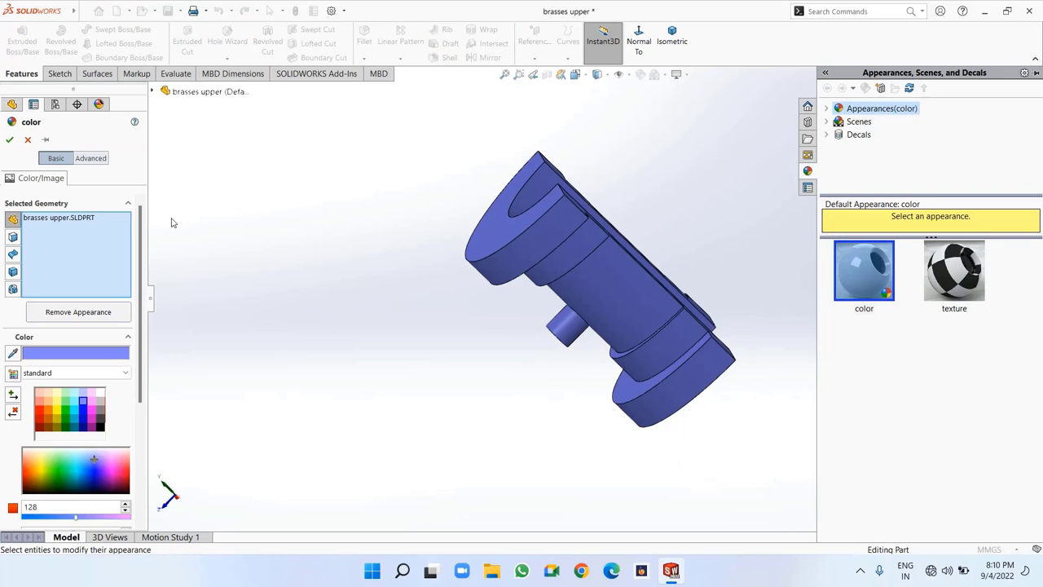
left_click(76, 400)
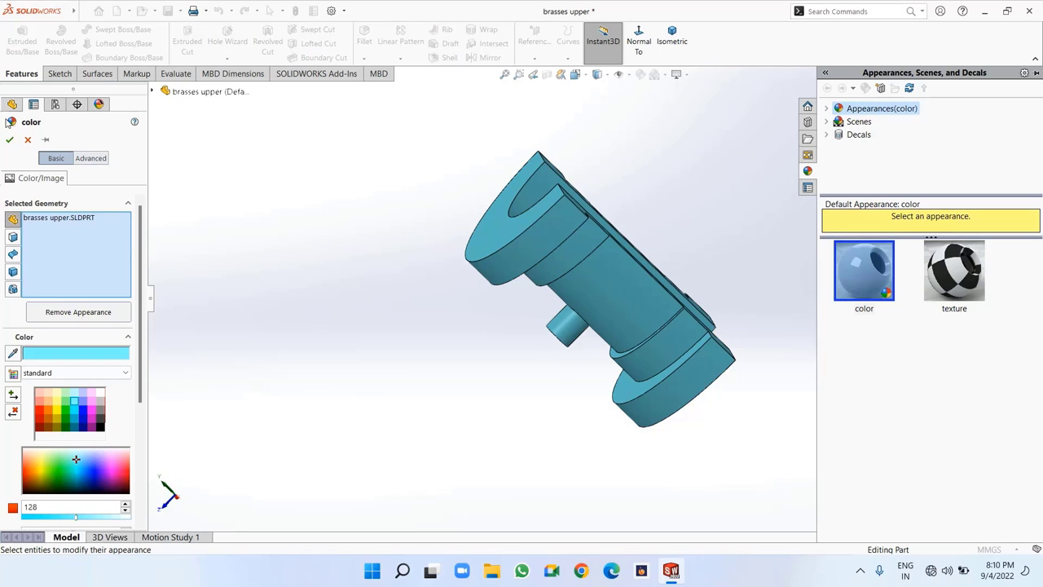
left_click(10, 140)
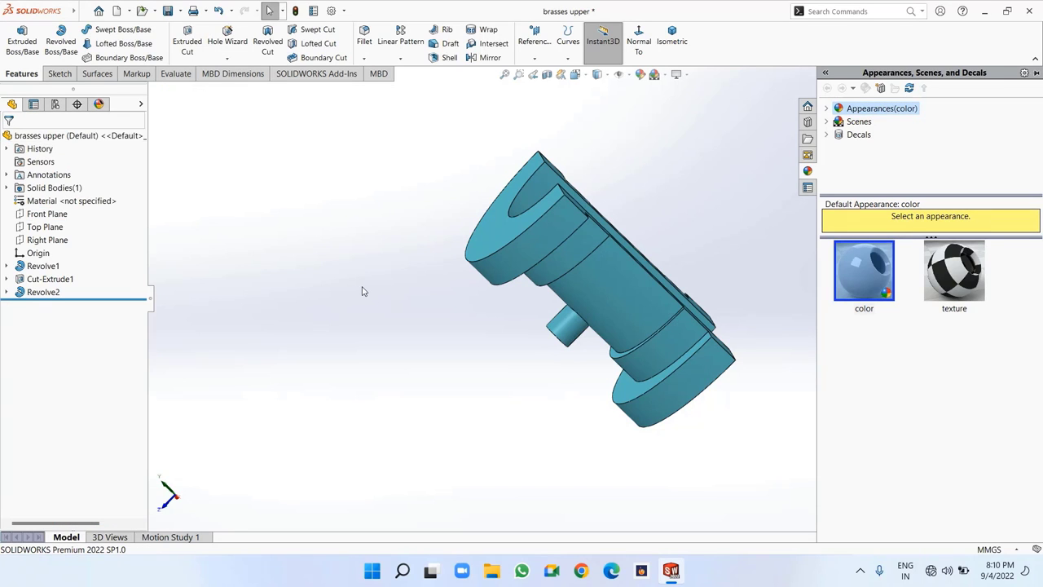
Save a copy of the teal brass part under the file name 'brasses lower'
left_click(178, 11)
left_click(186, 41)
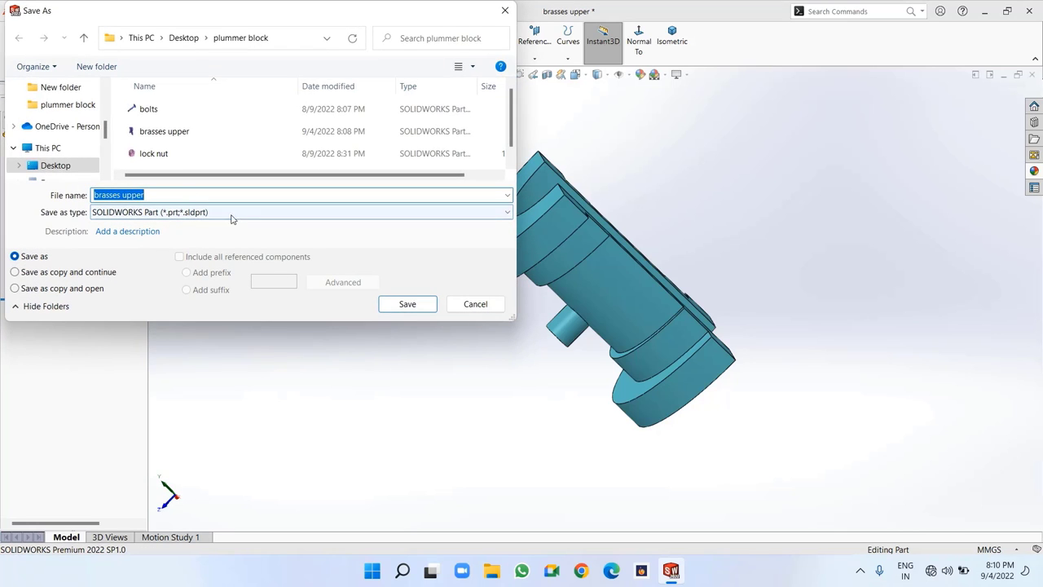
left_click(175, 196)
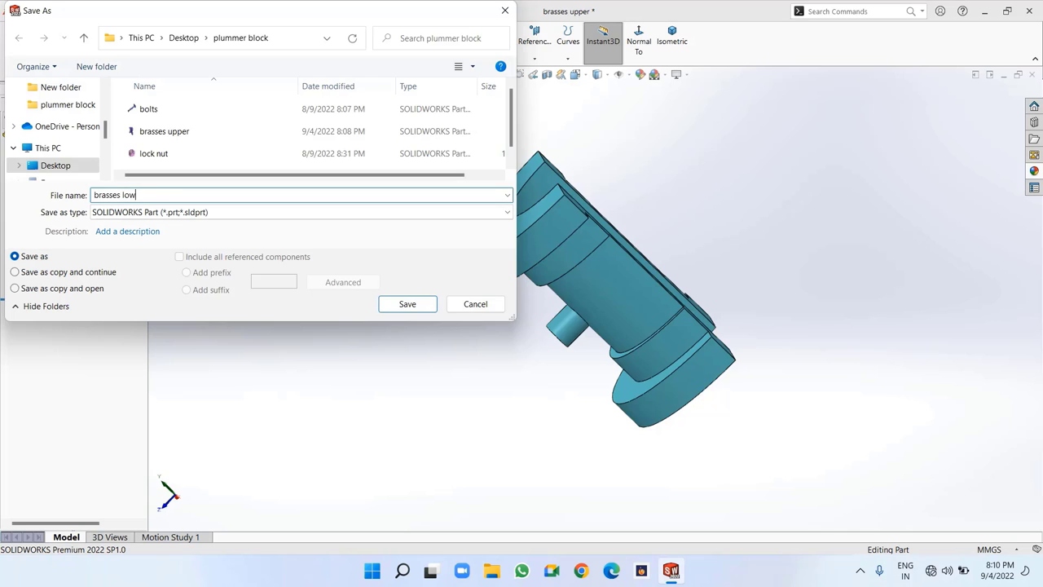
left_click(412, 303)
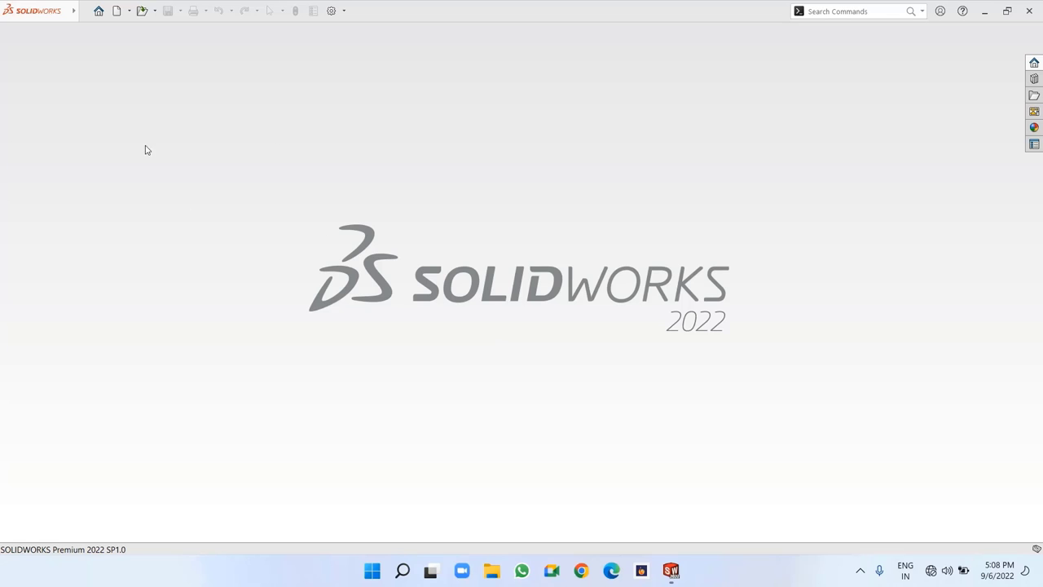
Create a new assembly with the body part placed as the fixed first component
left_click(115, 11)
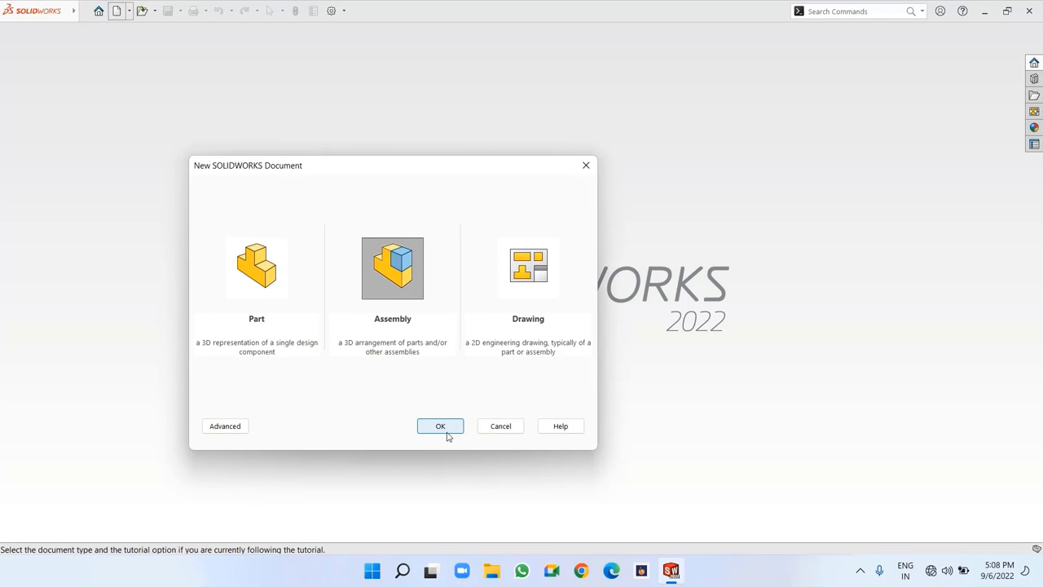
left_click(442, 426)
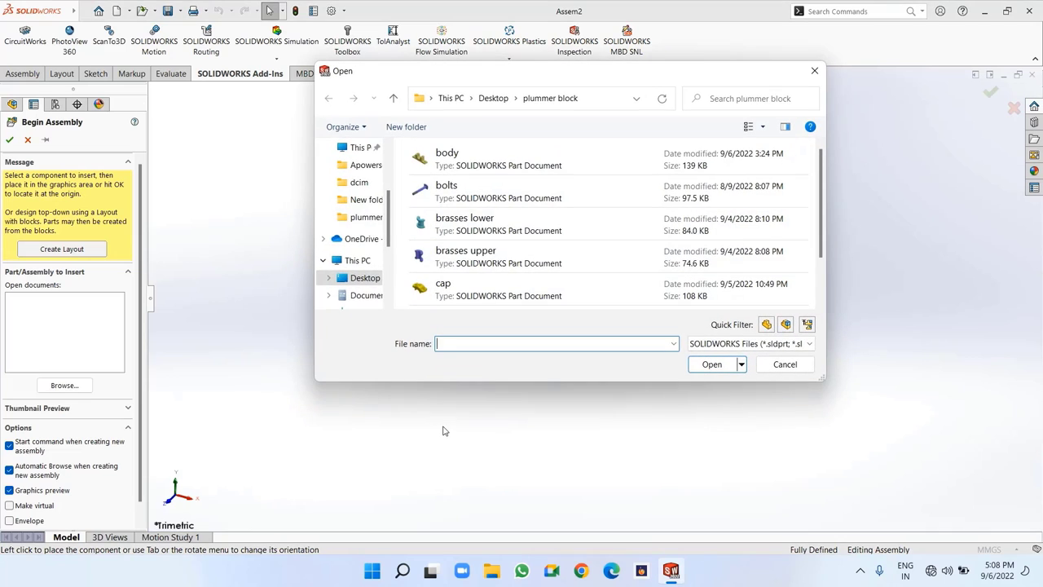
left_click(449, 155)
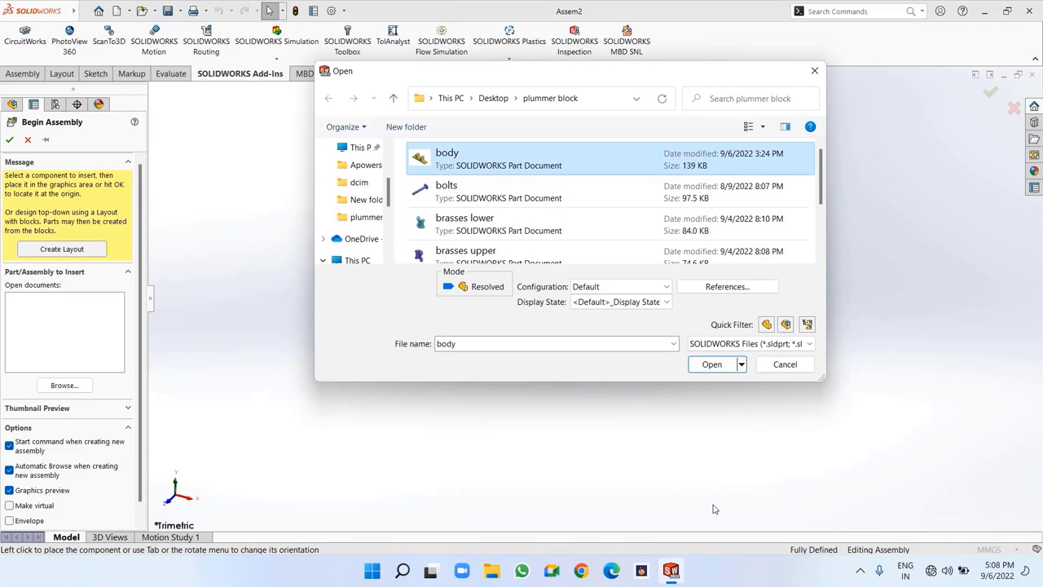
left_click(709, 364)
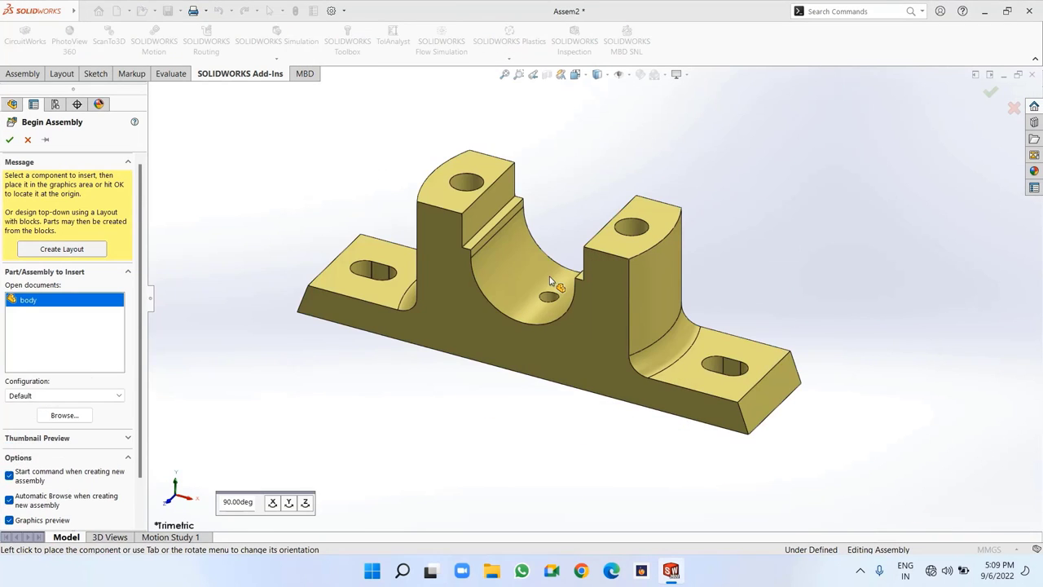
left_click(549, 280)
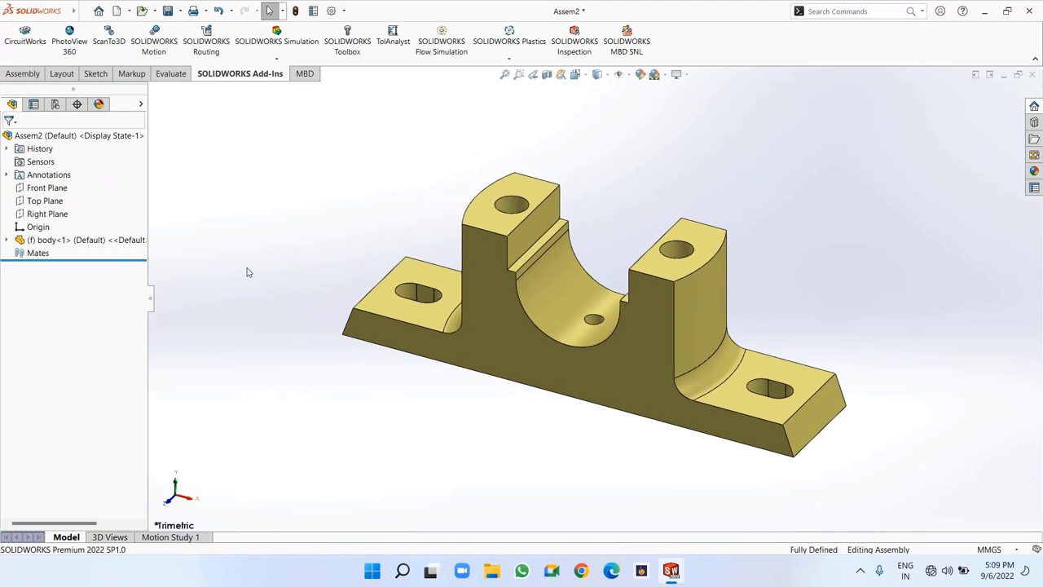
Insert the cap part and place it above the body
left_click(23, 74)
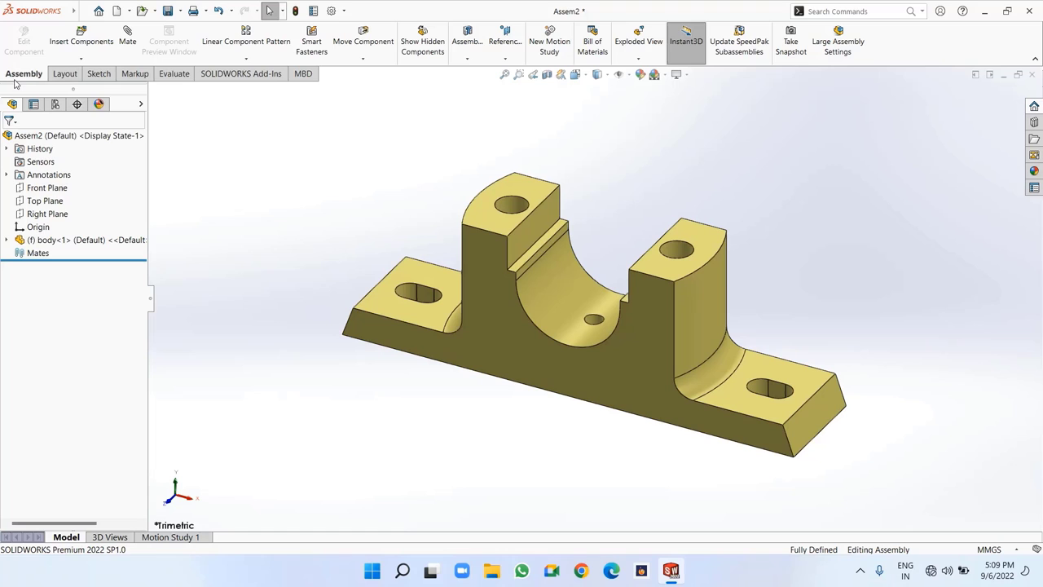
left_click(75, 47)
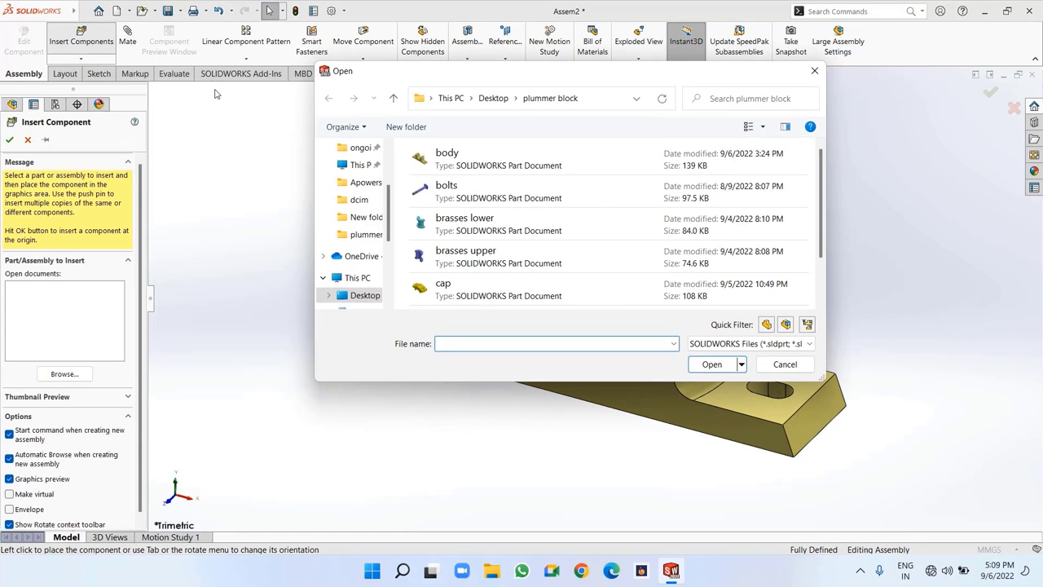
left_click(457, 286)
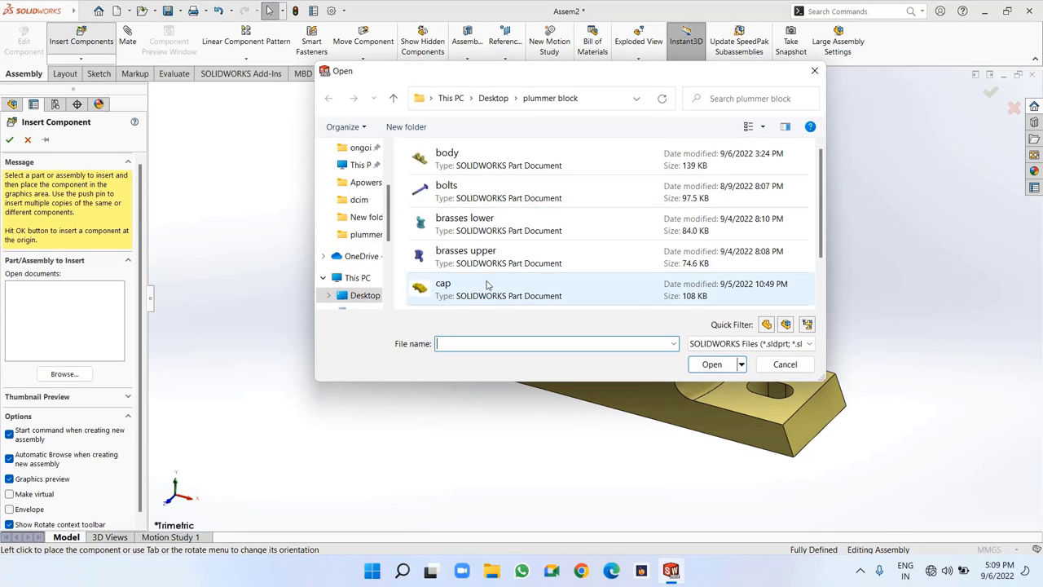
left_click(721, 367)
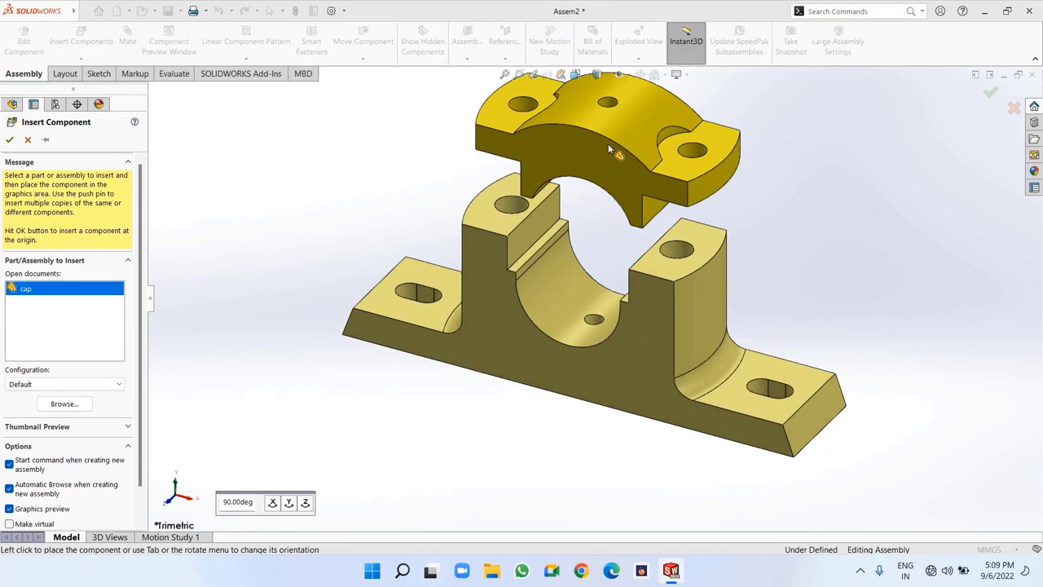
left_click(621, 150)
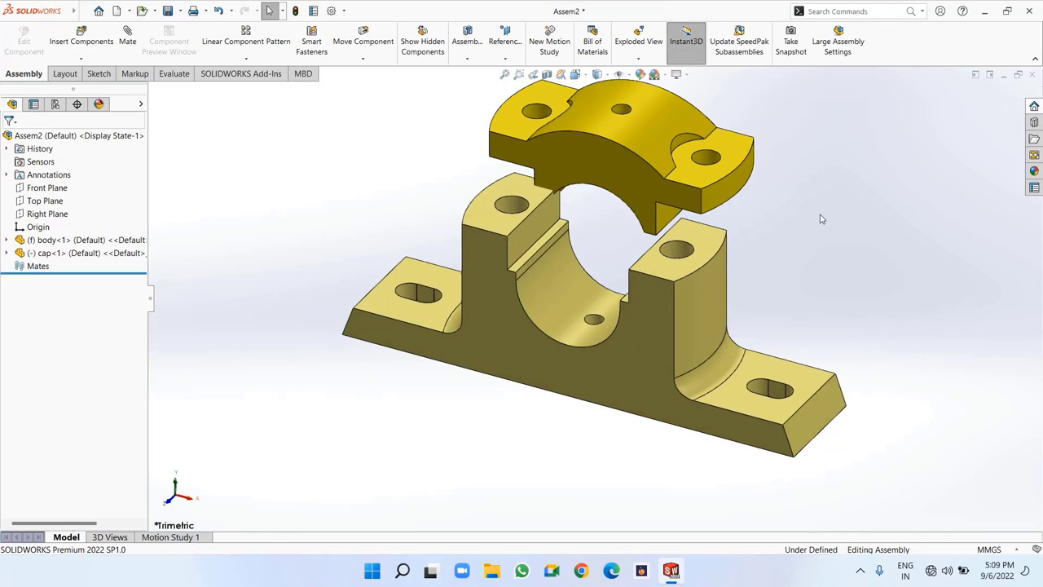
key("f")
scroll(730, 166, "down", 2)
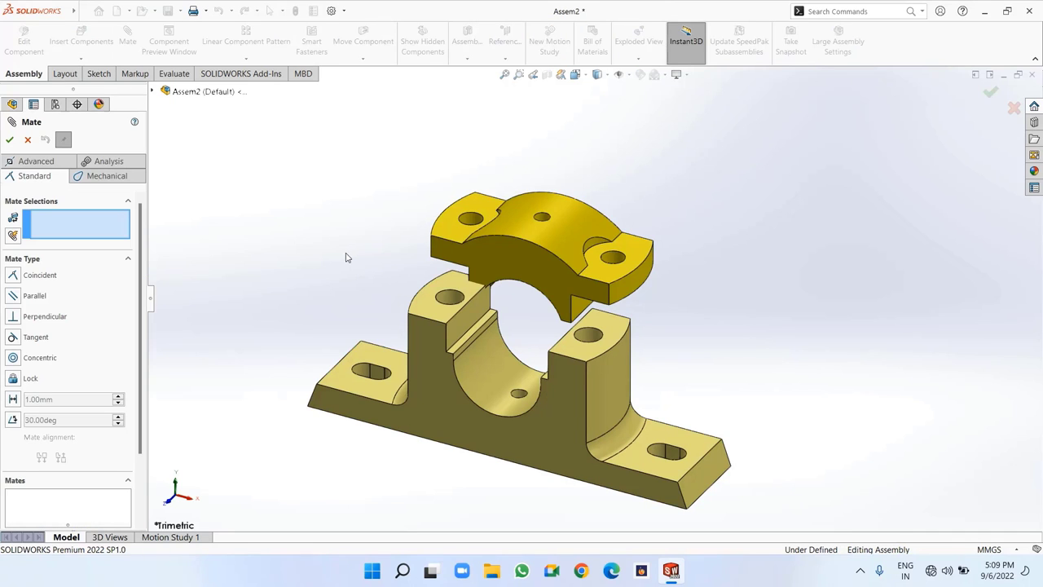
Mate the cap to the body with coincident mates on the underside and side faces
middle_click_drag(345, 257, 363, 244)
left_click(506, 267)
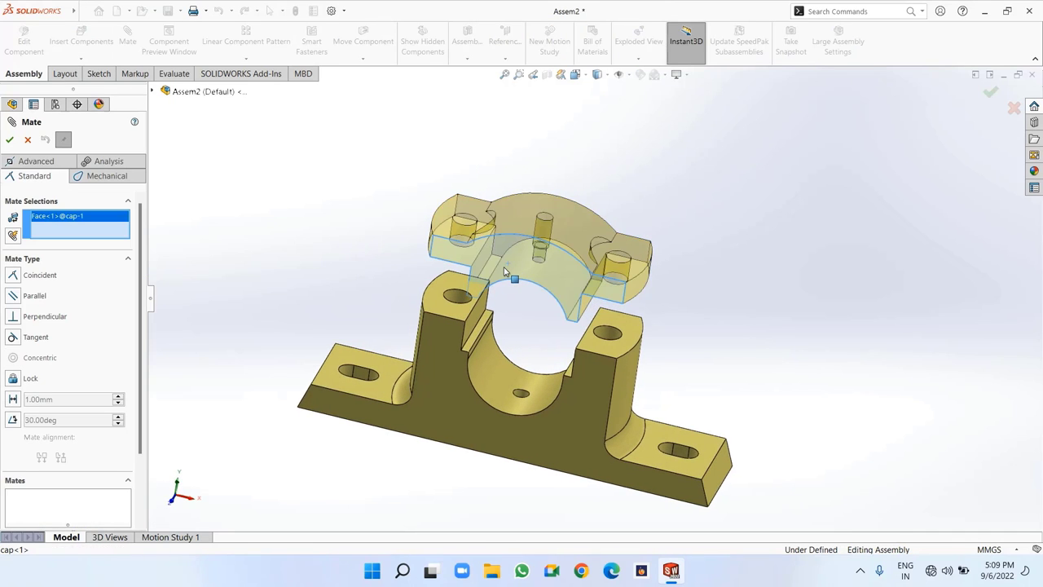
left_click(455, 384)
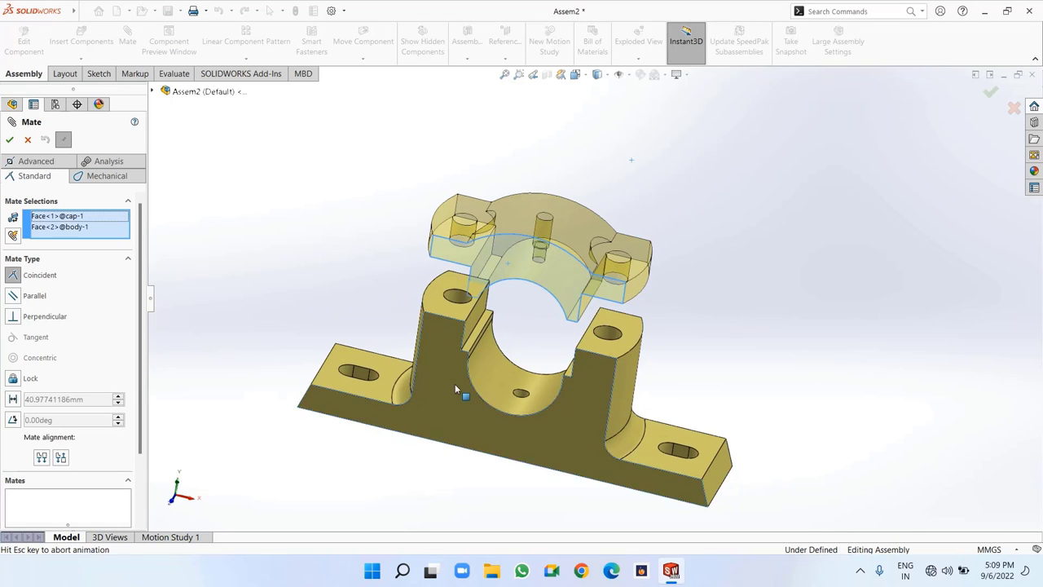
left_click(440, 404)
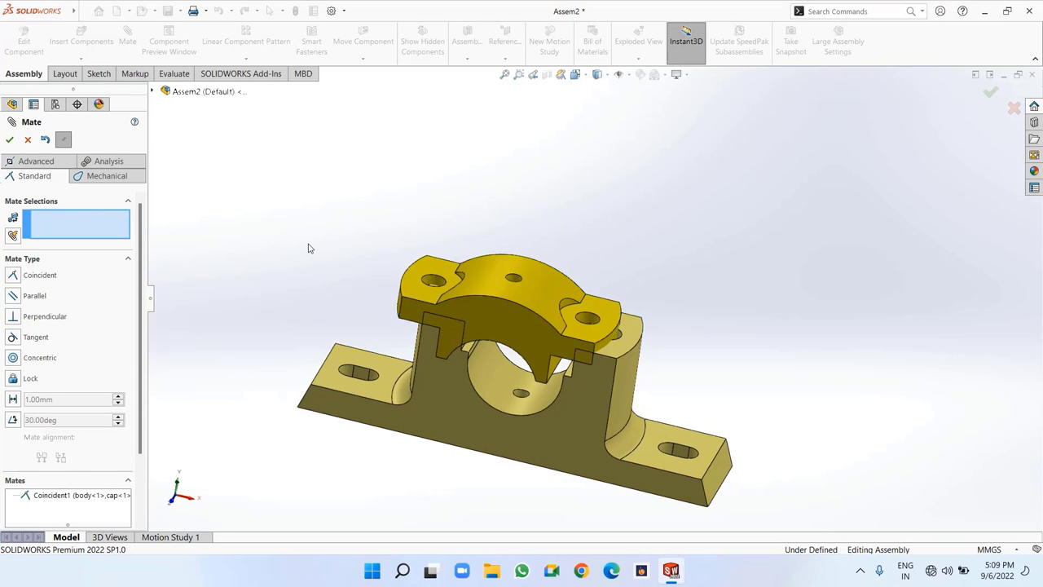
middle_click_drag(302, 239, 285, 245)
left_click_drag(480, 258, 496, 137)
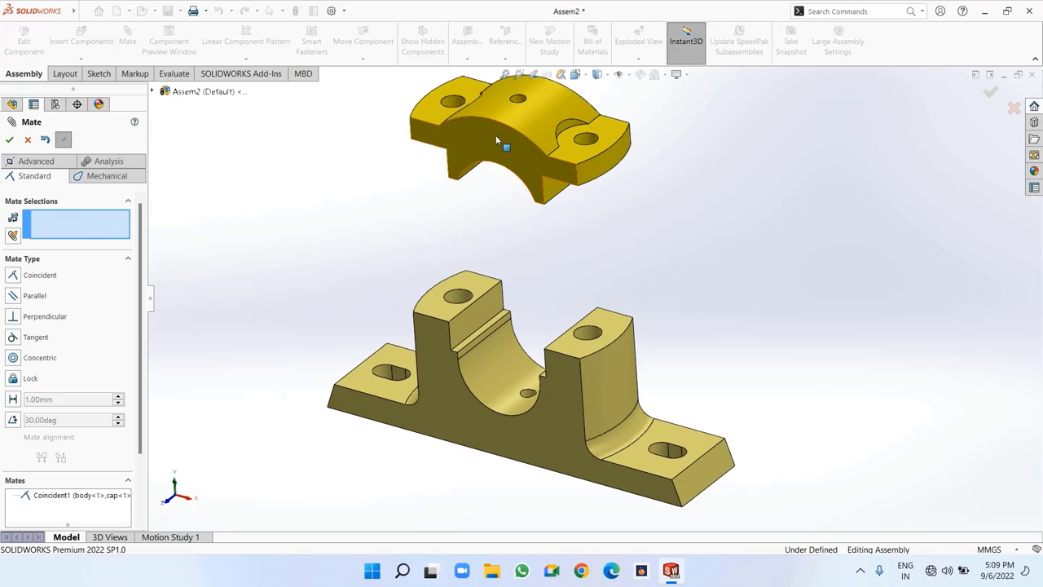
left_click(558, 194)
middle_click_drag(571, 221, 546, 338)
left_click(546, 341)
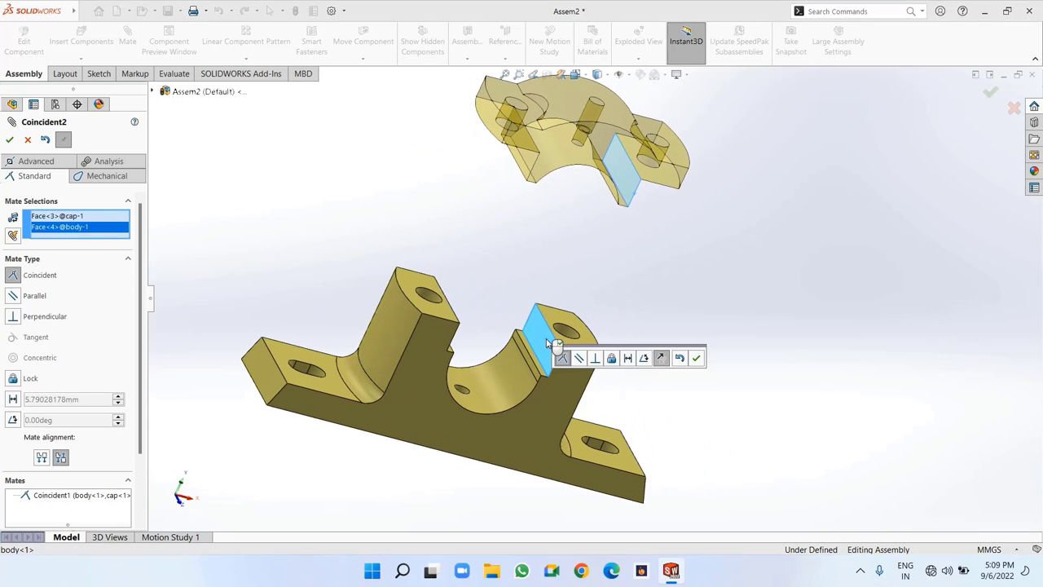
left_click(693, 356)
Add a 4 mm distance mate between the cap and body end faces
middle_click_drag(680, 296, 695, 146)
left_click(597, 231)
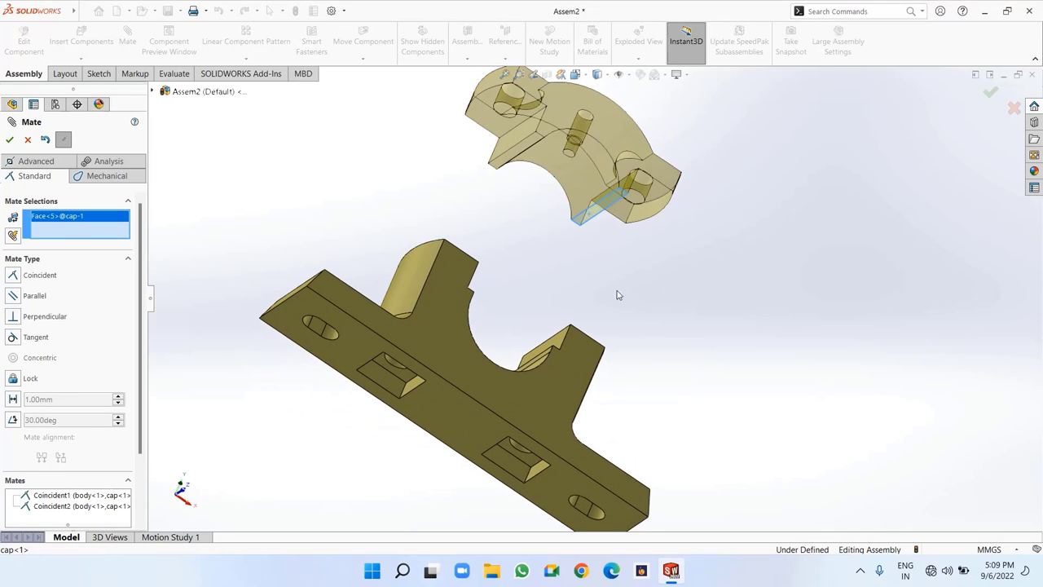
middle_click_drag(617, 293, 647, 426)
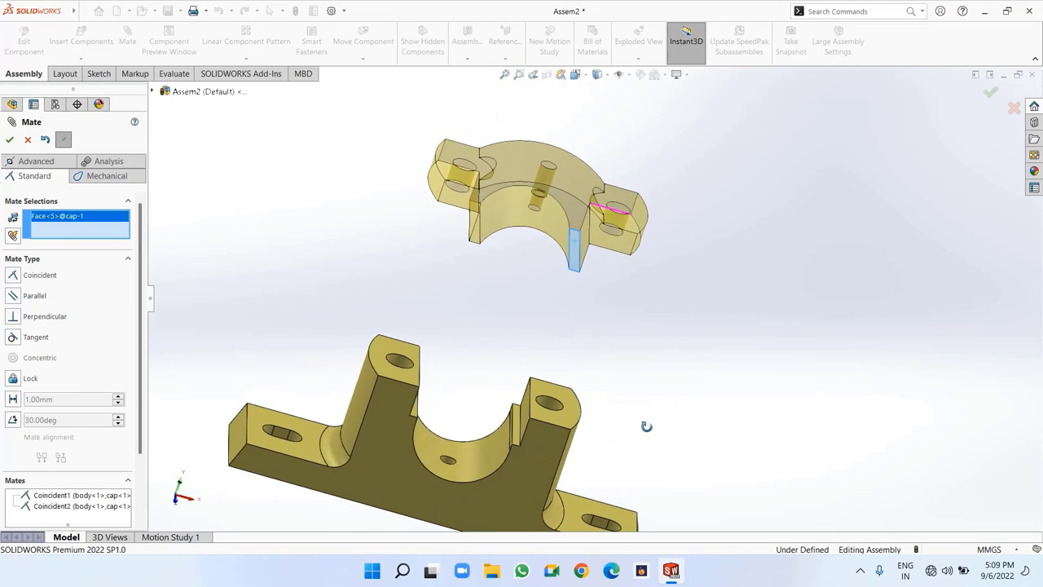
left_click(517, 434)
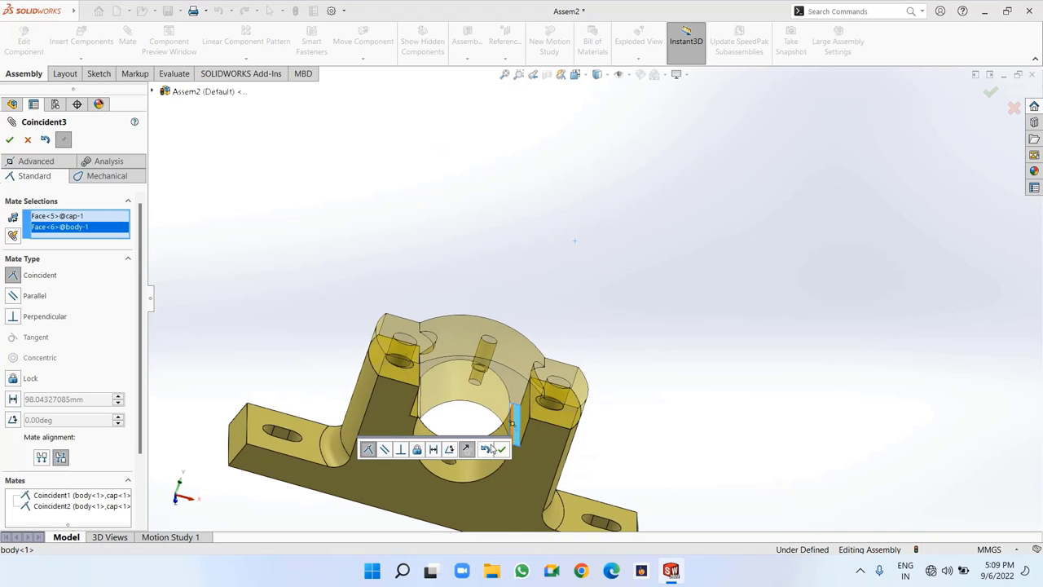
left_click(434, 450)
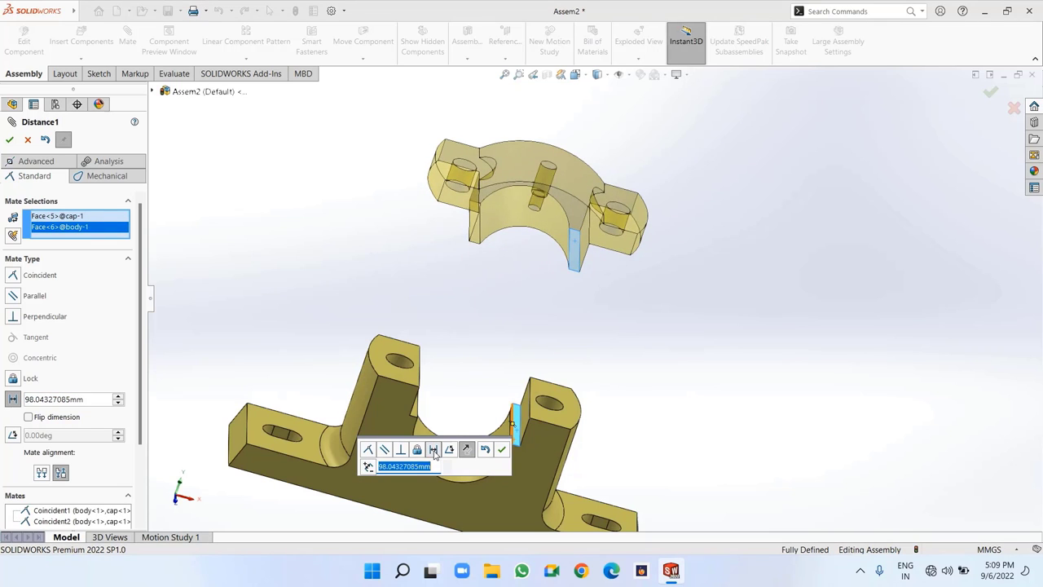
type("4")
key("Return")
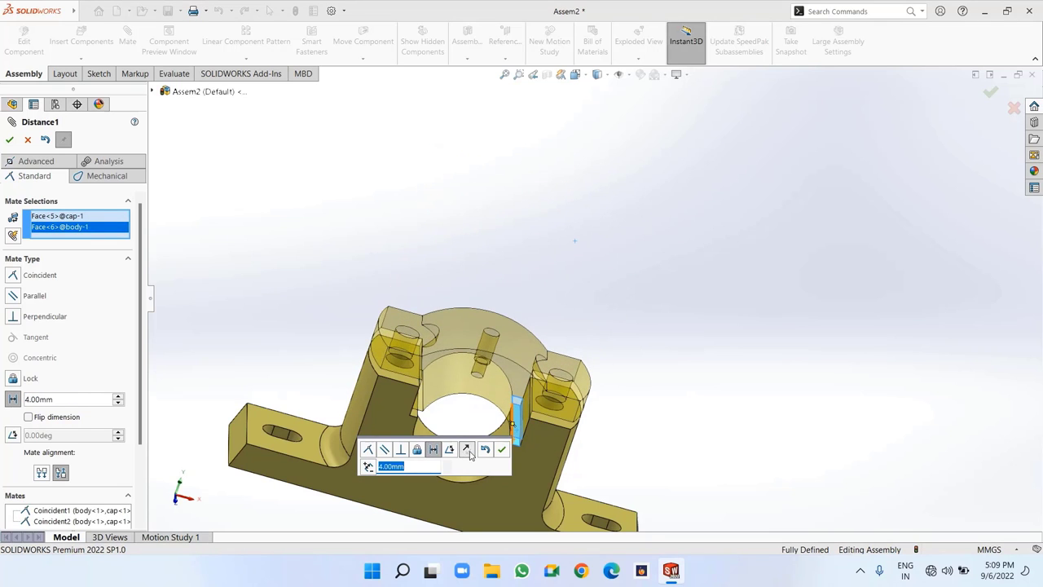
left_click(502, 450)
scroll(743, 342, "up", 5)
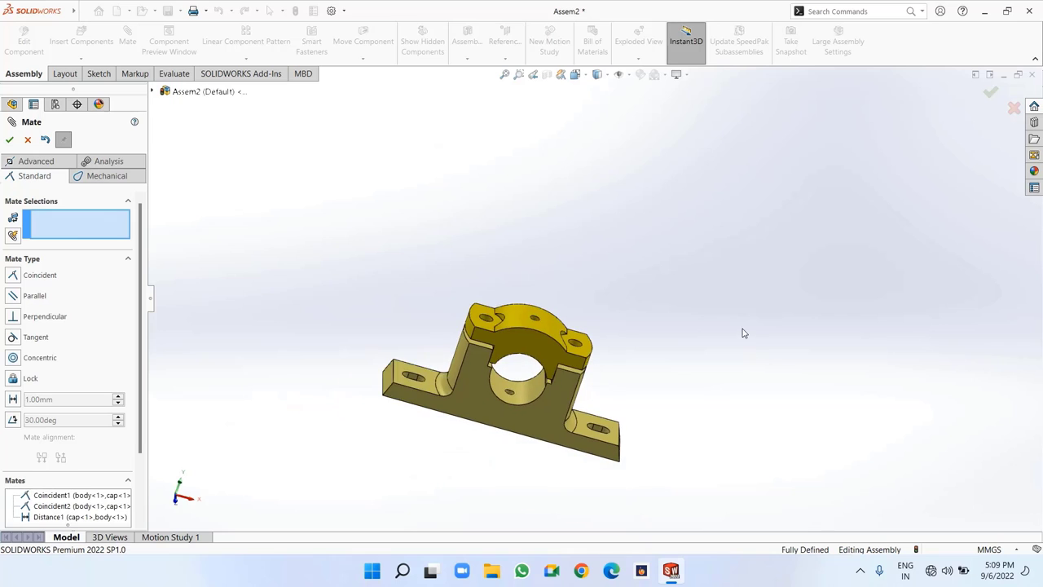
scroll(568, 454, "down", 4)
middle_click_drag(608, 435, 572, 445)
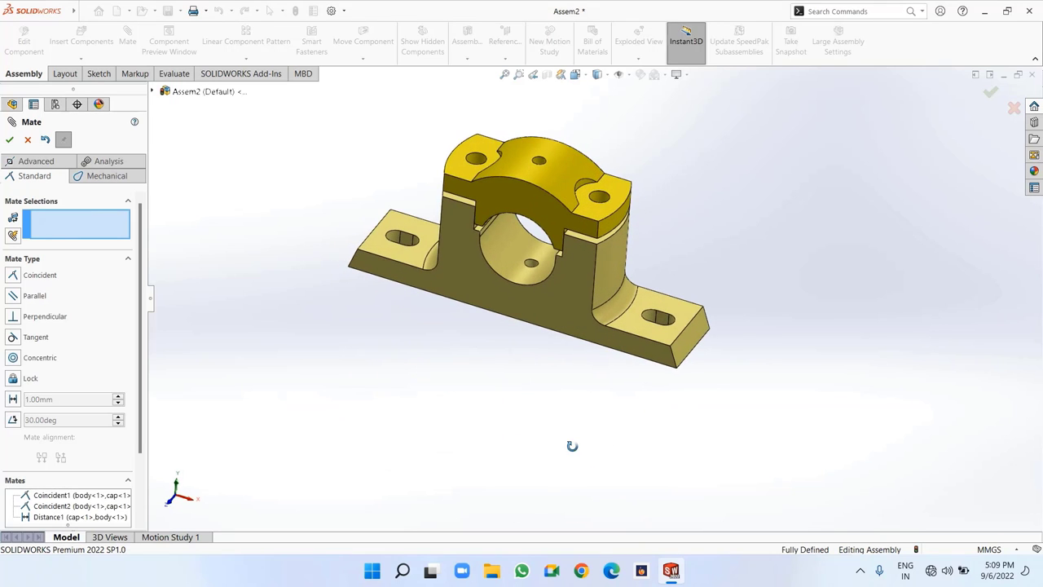
left_click(27, 140)
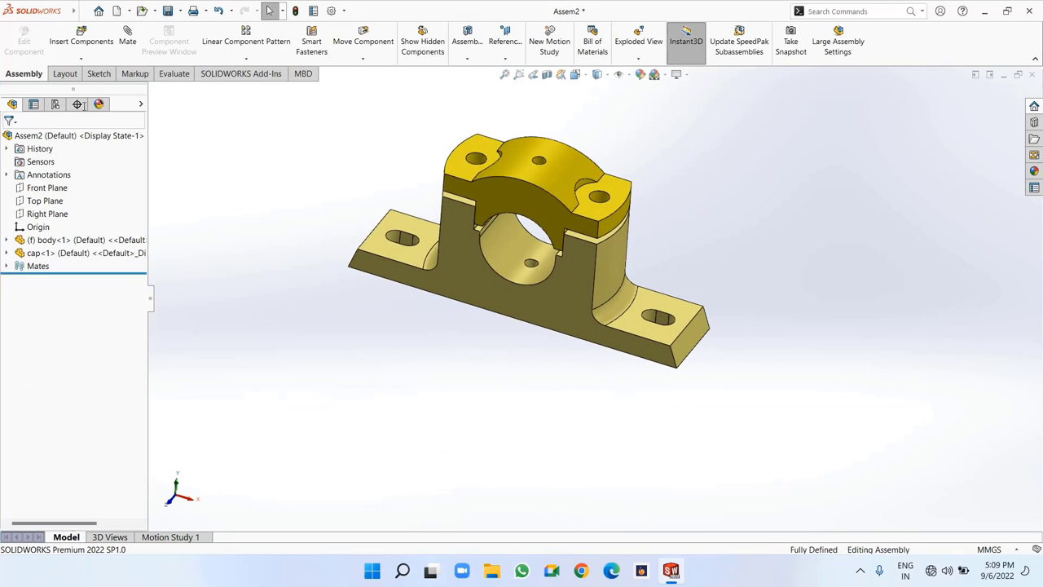
Insert the bolts part and place it beside the block
left_click(79, 43)
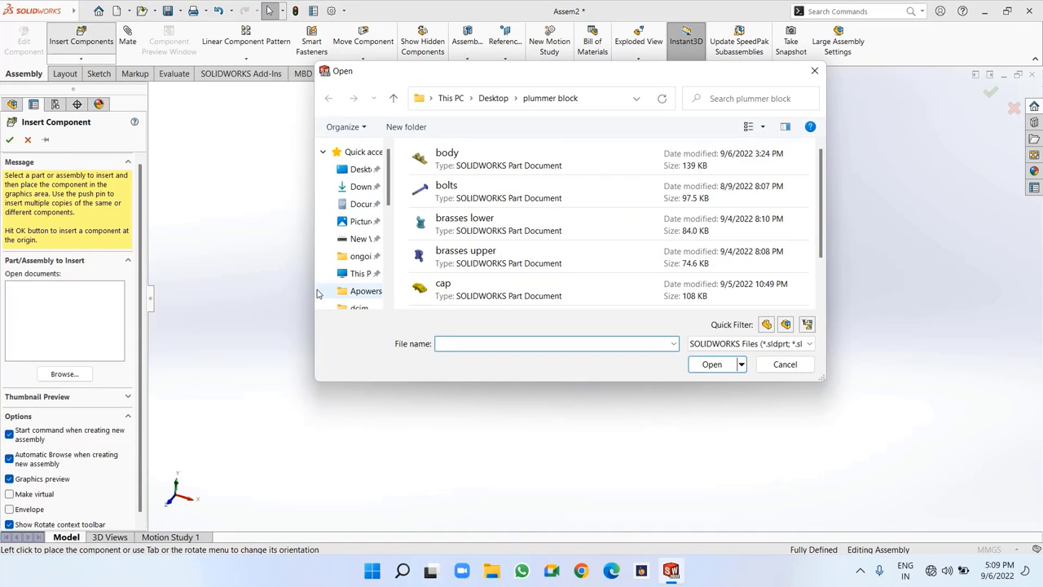
left_click(446, 191)
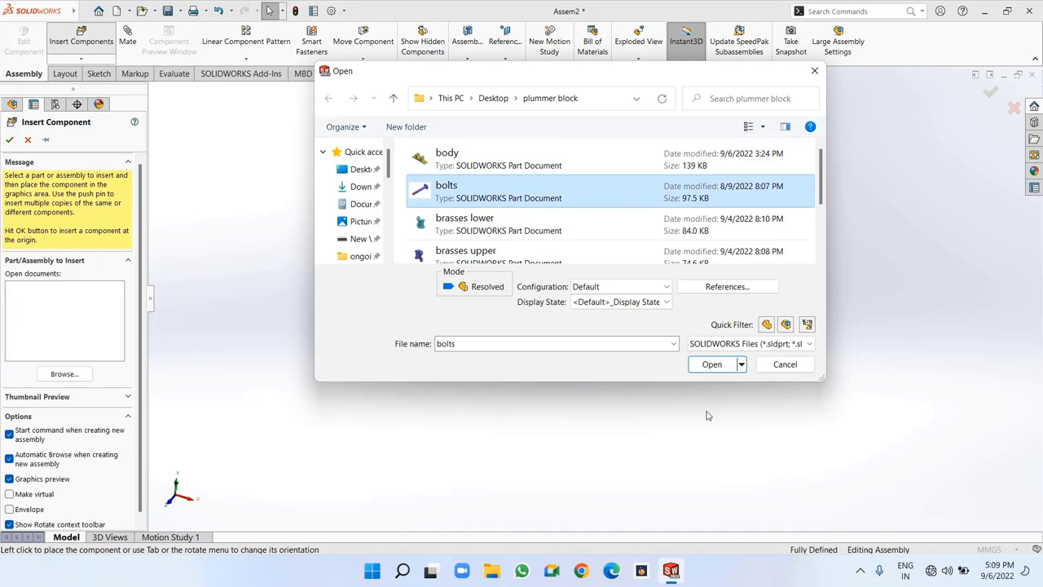
left_click(711, 364)
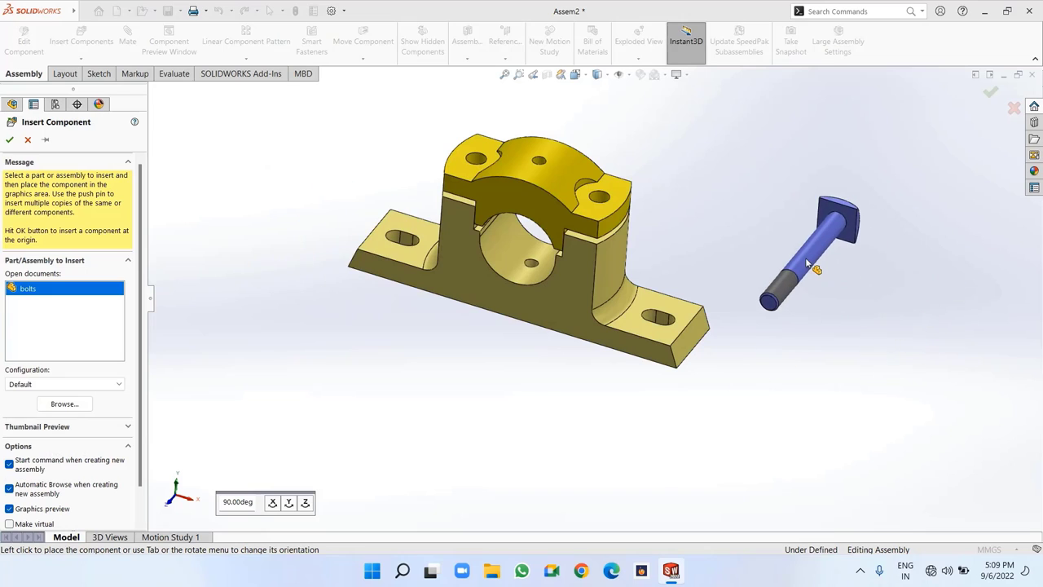
left_click(788, 271)
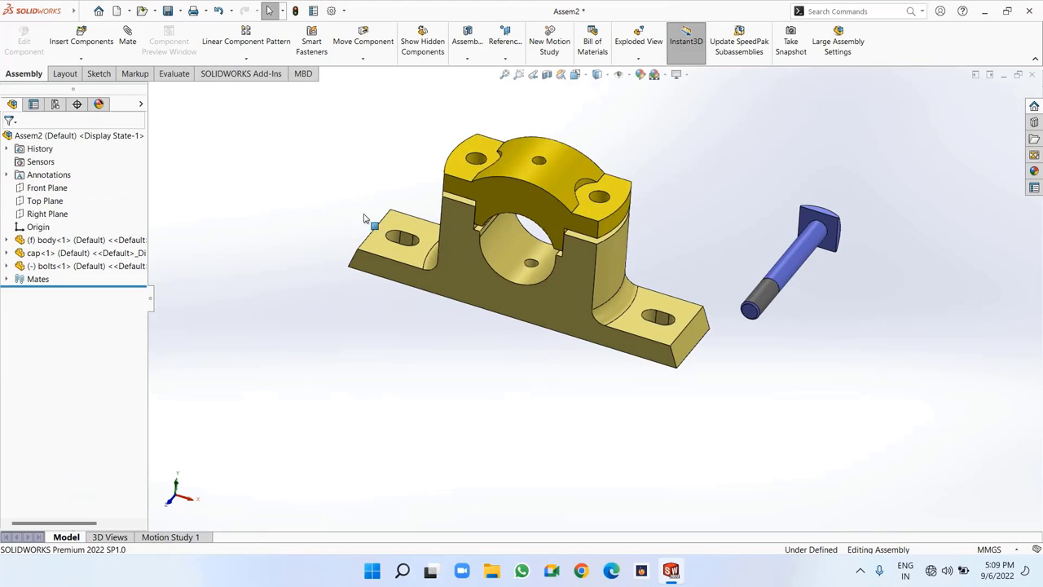
Mate the bolt shank concentric with the cap's bolt hole
left_click(128, 40)
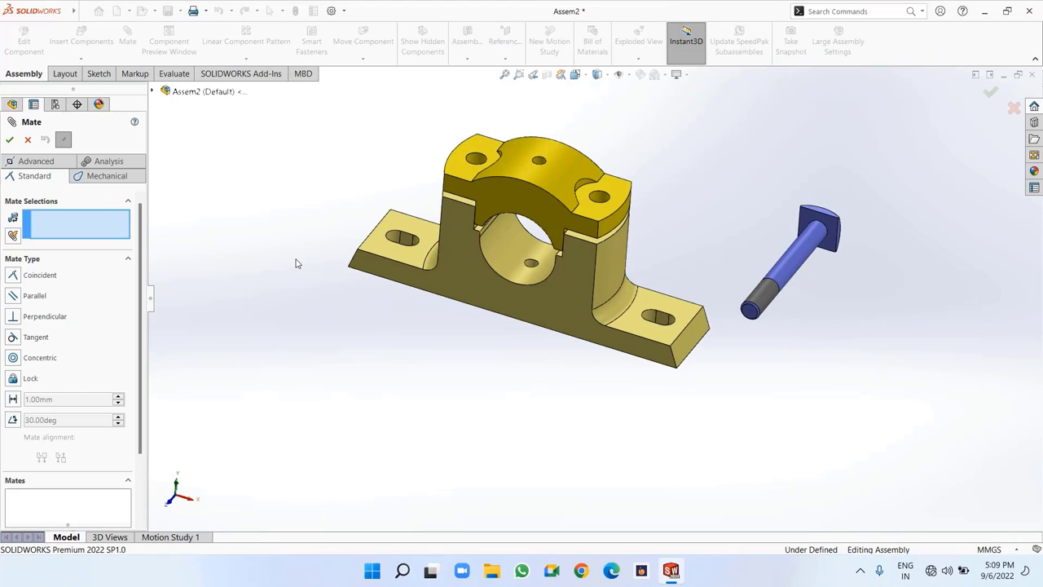
left_click(797, 269)
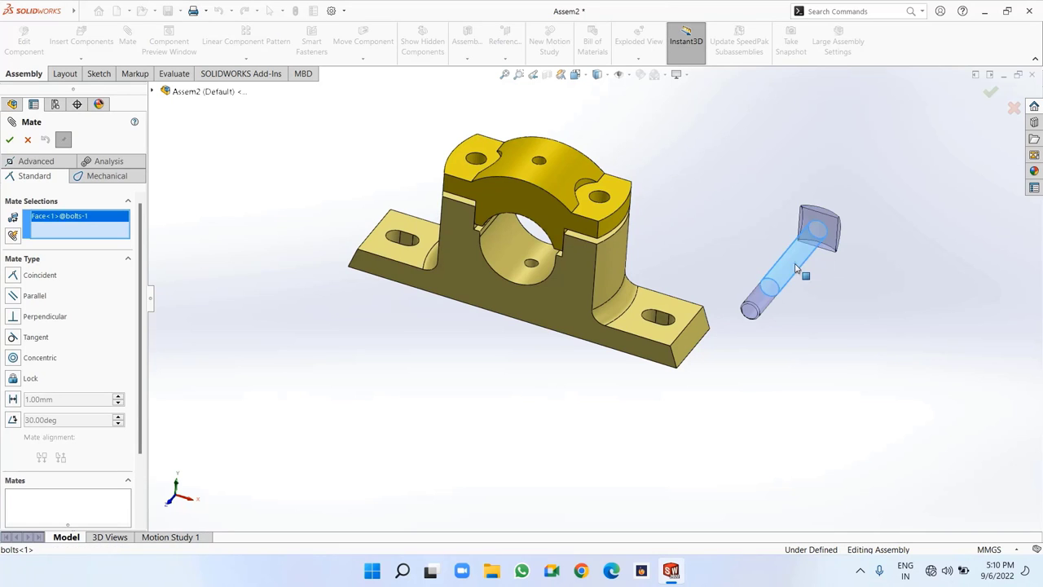
middle_click_drag(669, 193, 689, 238)
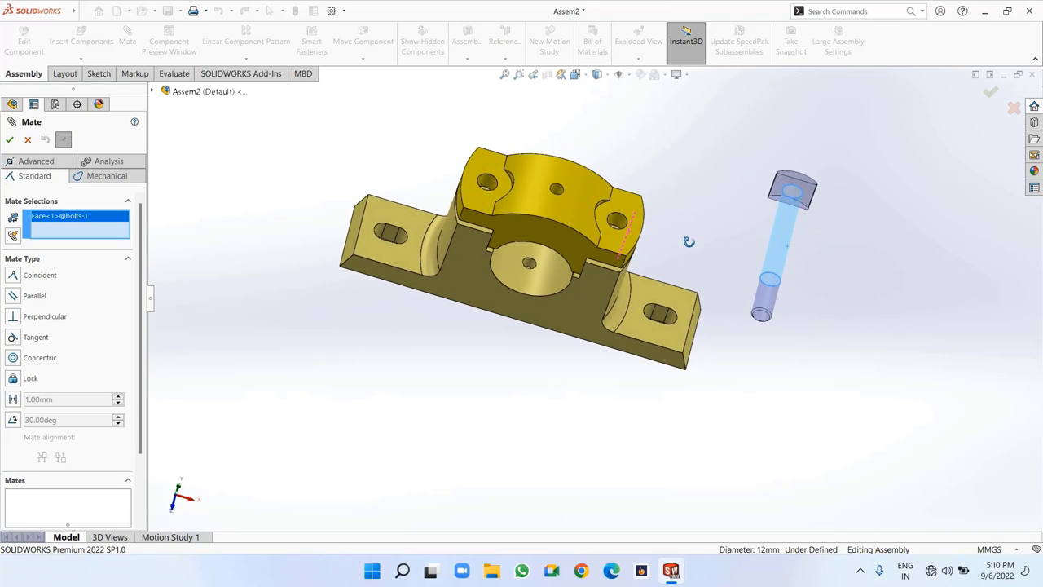
left_click(489, 183)
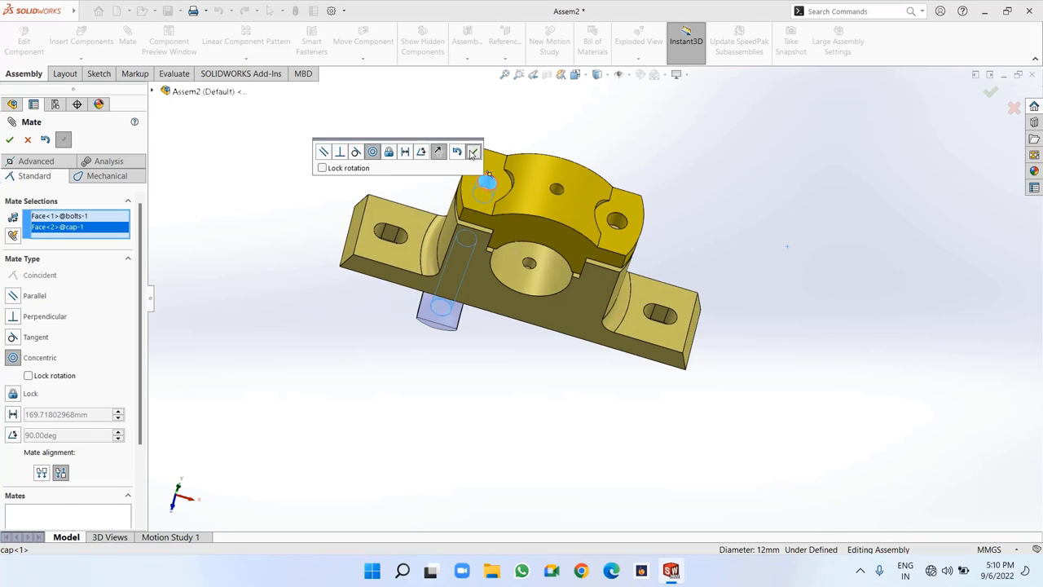
left_click(474, 153)
Seat the bolt head flush against the recessed face under the body
middle_click_drag(219, 202, 543, 326)
scroll(544, 326, "down", 3)
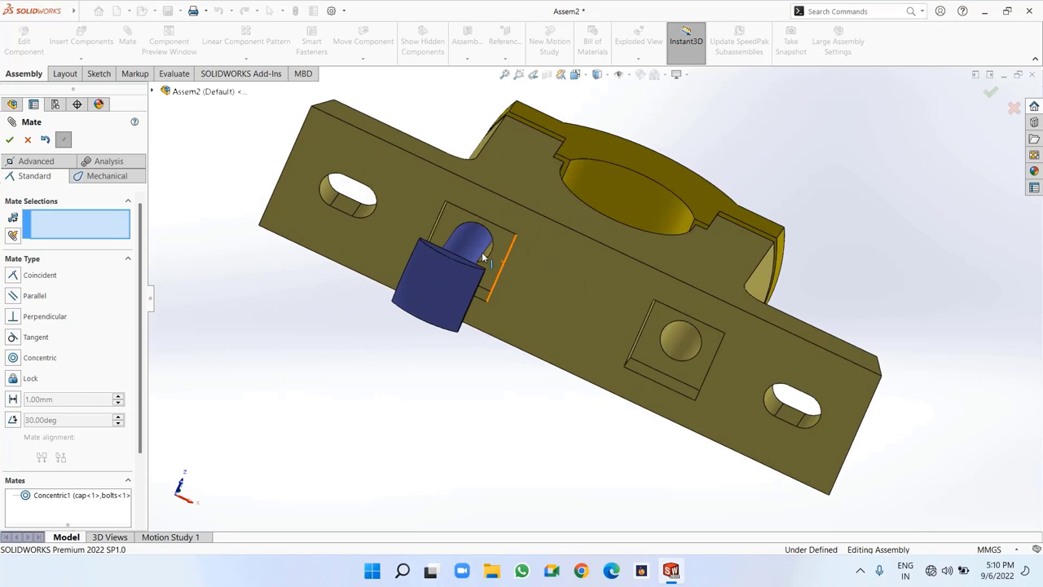
left_click(443, 216)
scroll(818, 198, "up", 2)
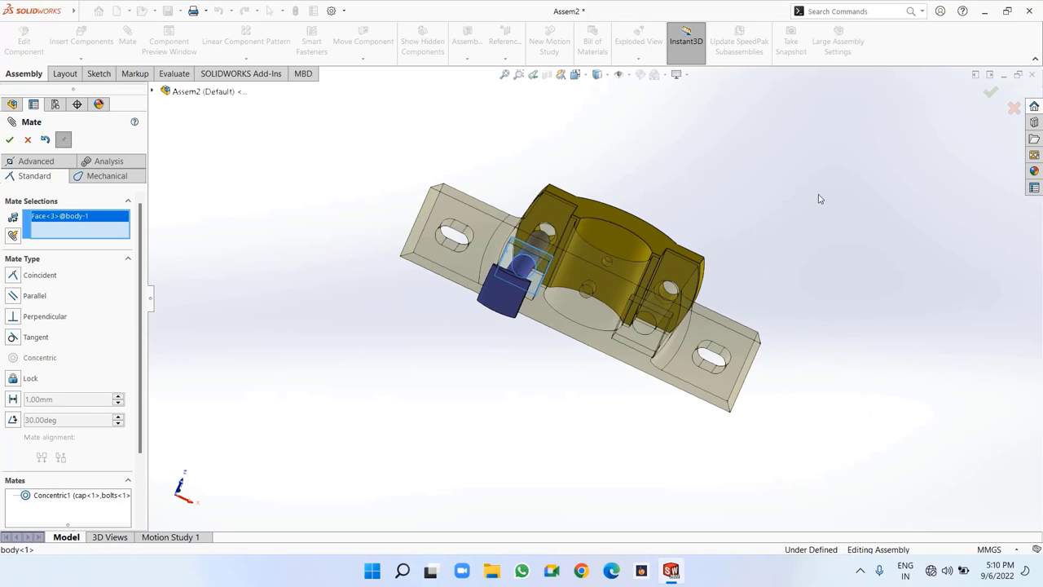
middle_click_drag(817, 198, 703, 372)
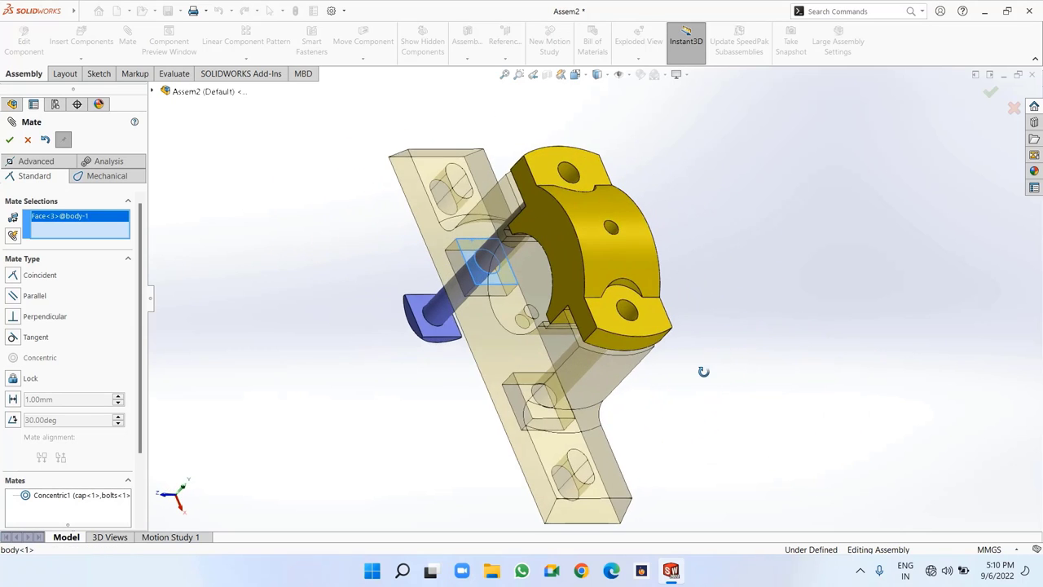
left_click(426, 335)
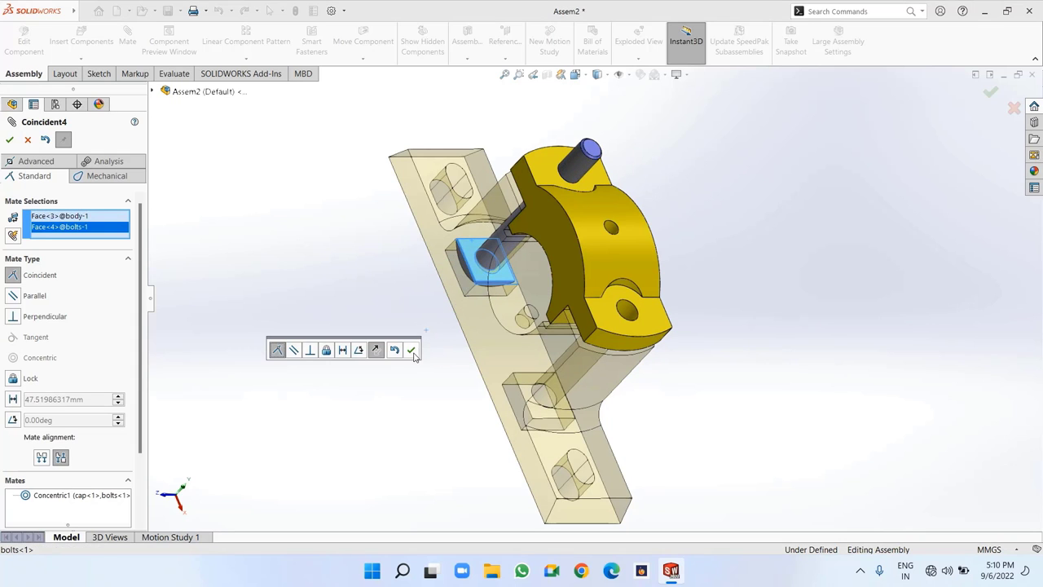
left_click(412, 351)
middle_click_drag(404, 360, 465, 419)
left_click(9, 141)
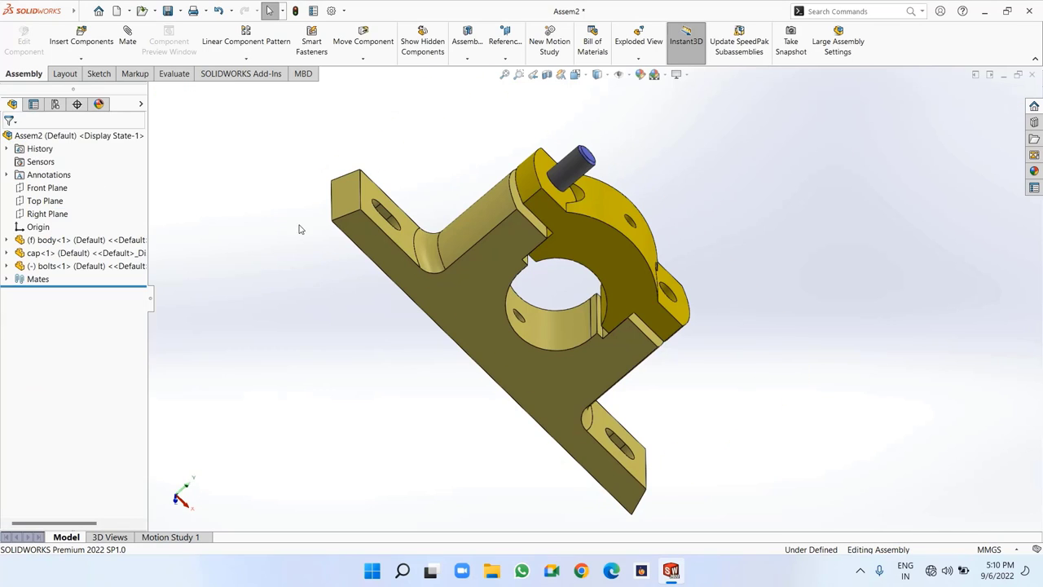
Insert the lock nut and m12 nut parts and place them beside the block
left_click(80, 36)
scroll(497, 241, "down", 2)
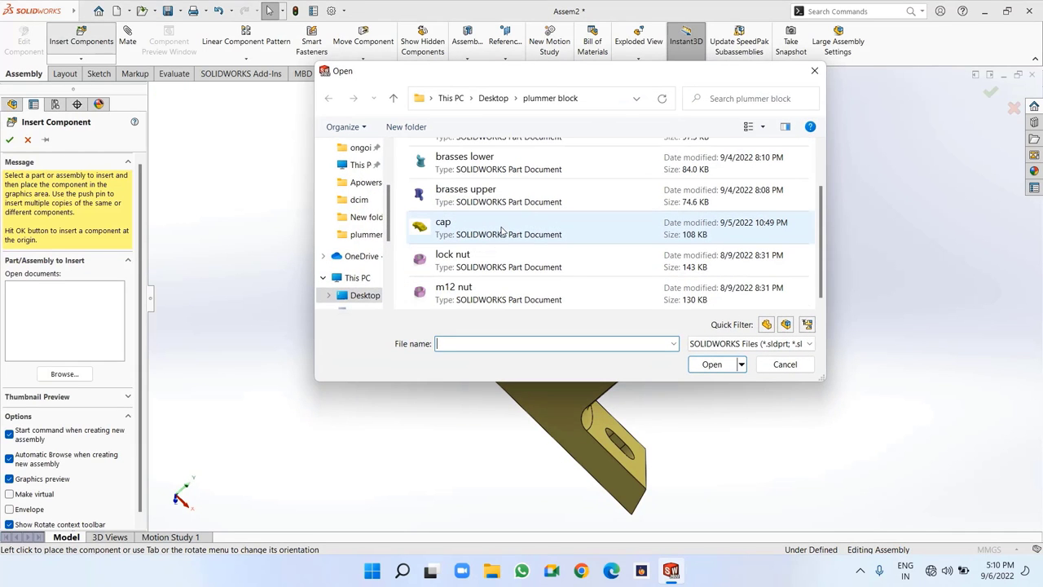
left_click(494, 259)
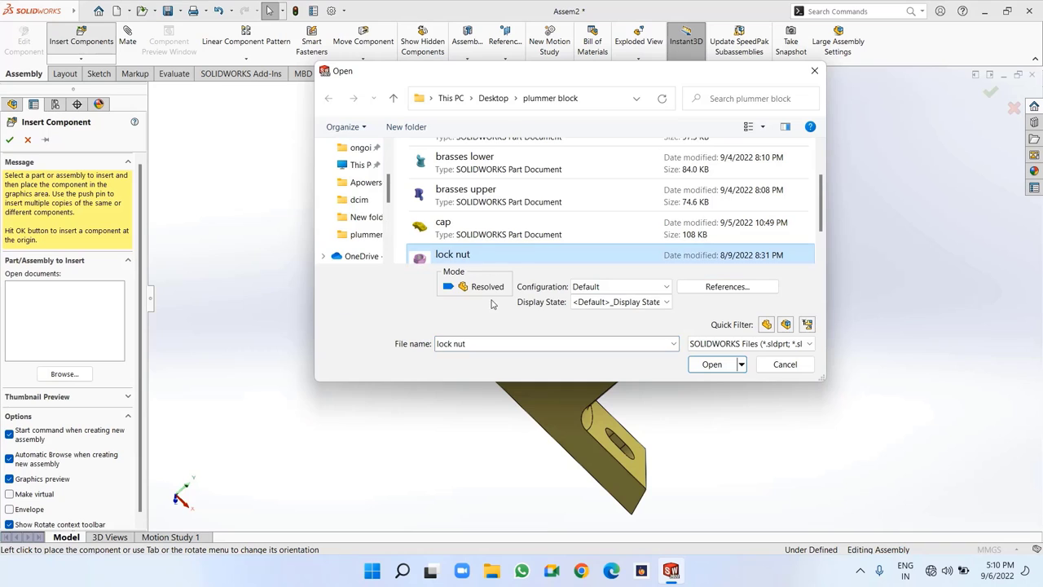
scroll(534, 244, "down", 1)
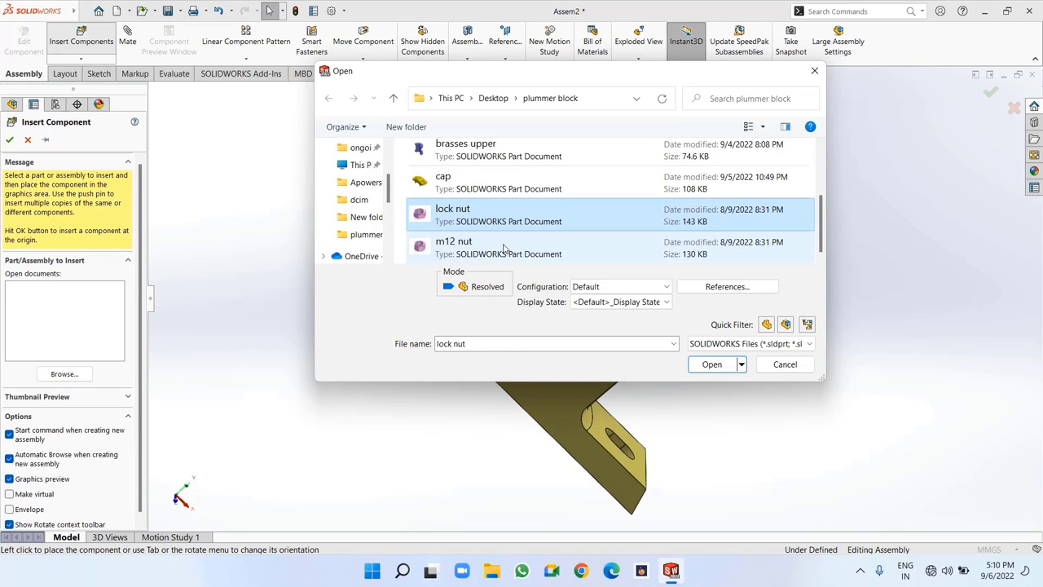
left_click(503, 249, "ctrl")
left_click(711, 364)
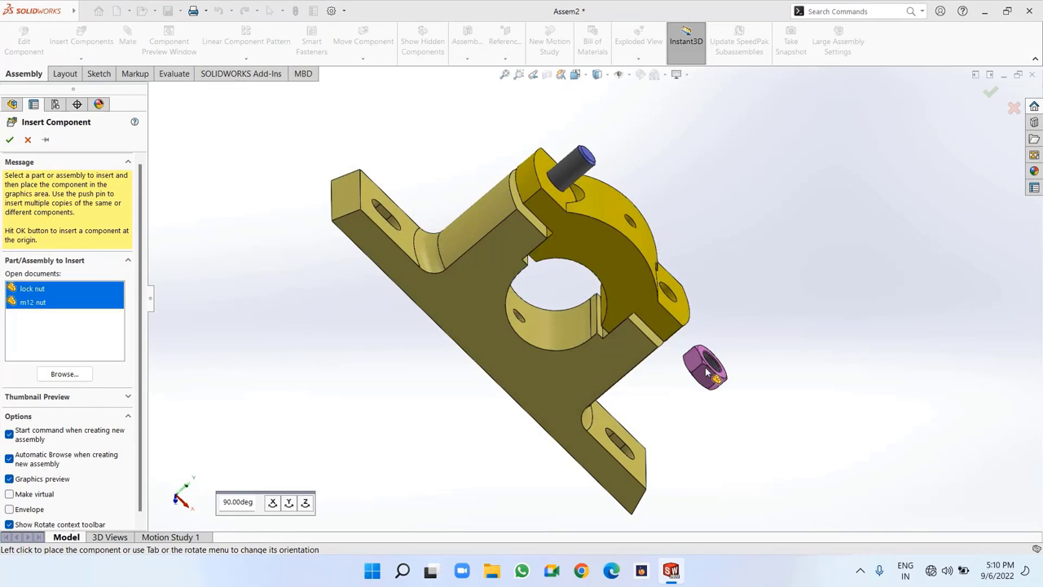
left_click(774, 265)
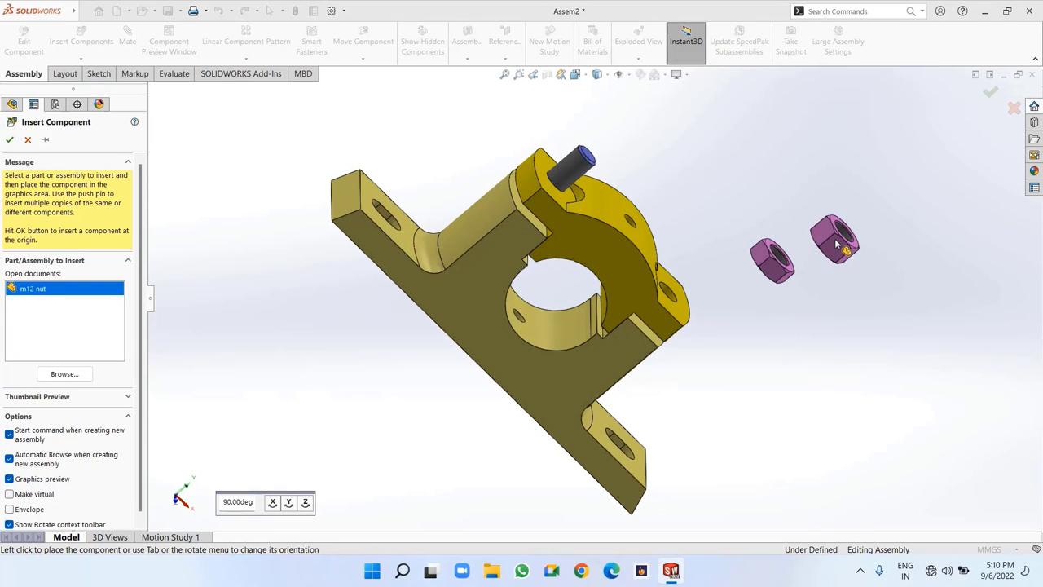
left_click(836, 243)
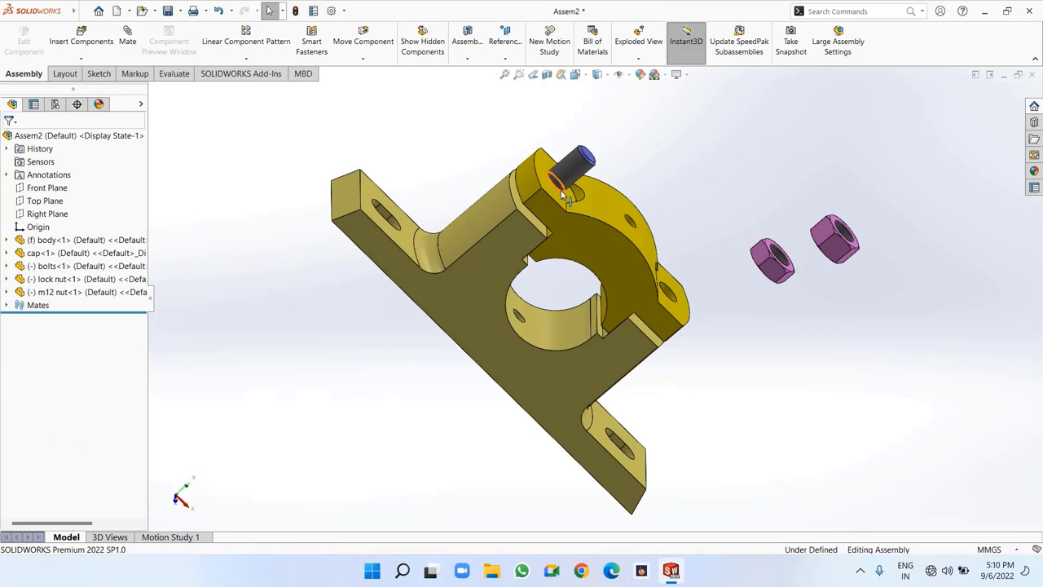
Mate the m12 nut's bore concentric with the bolt's protruding shank
left_click(130, 37)
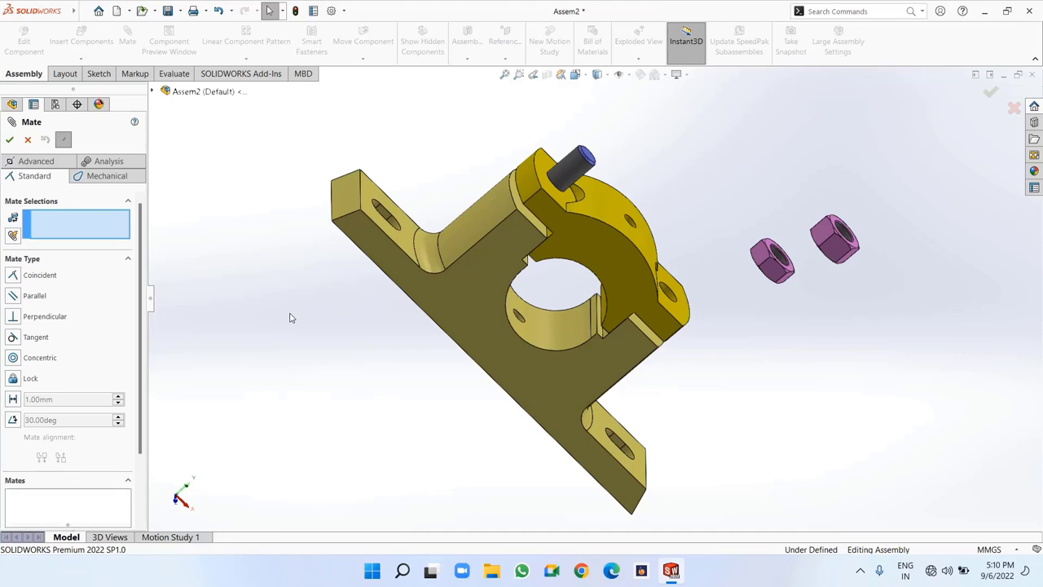
left_click(571, 169)
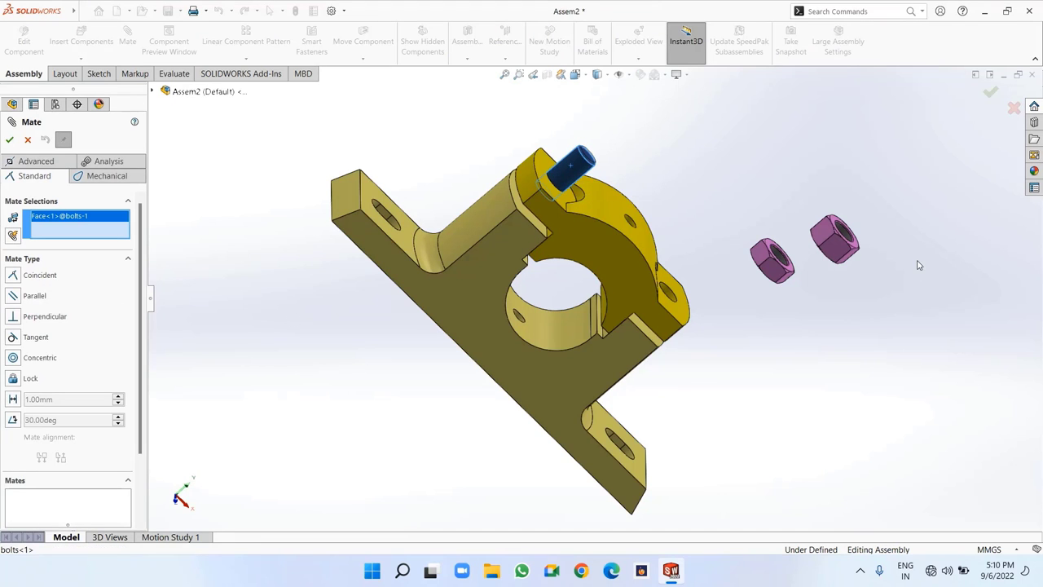
middle_click_drag(919, 264, 865, 277)
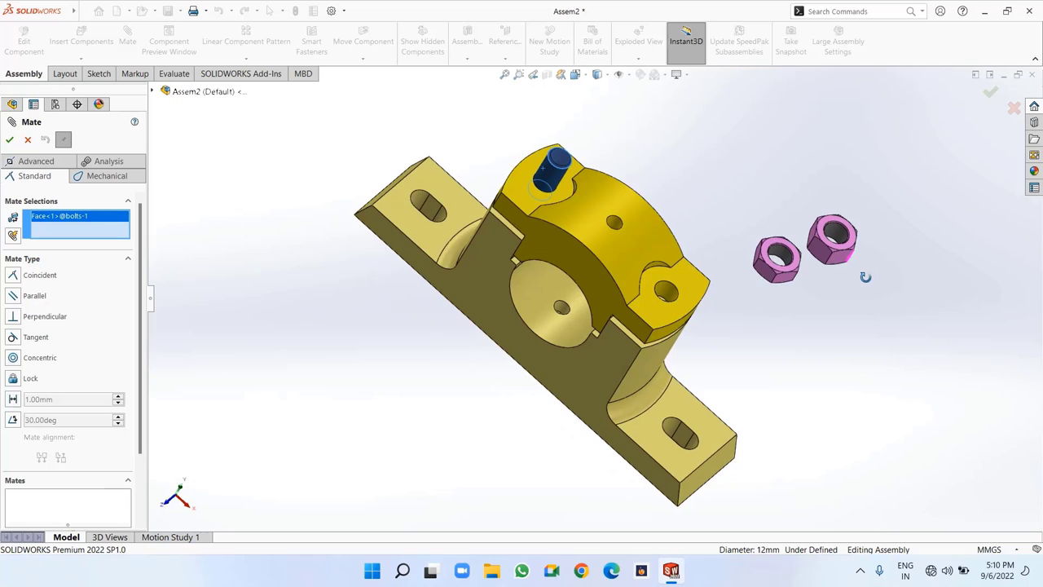
left_click(835, 232)
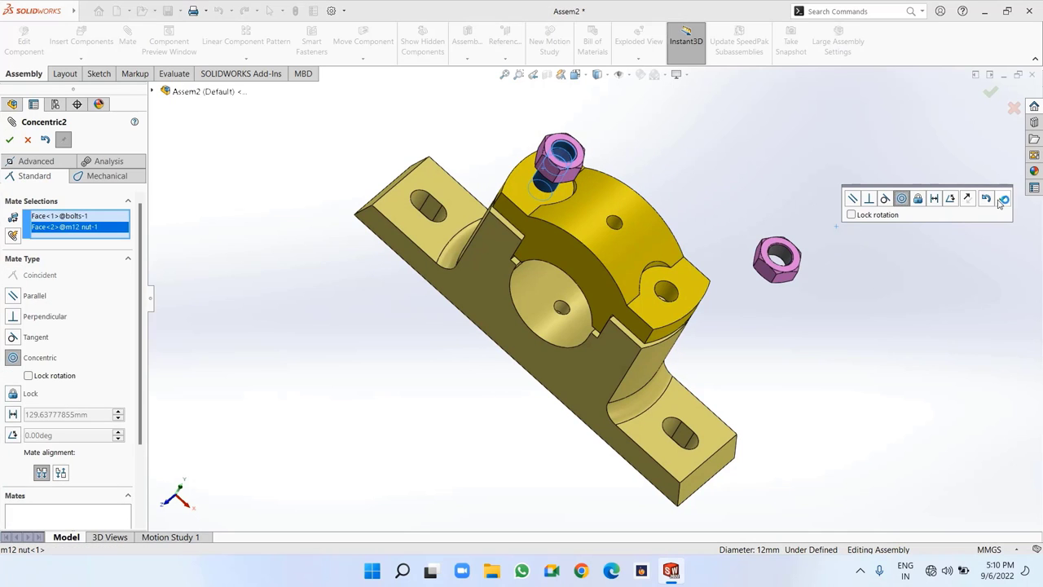
left_click(1005, 200)
Seat the m12 nut against the cap's top face with a coincident mate
middle_click_drag(774, 136, 754, 163)
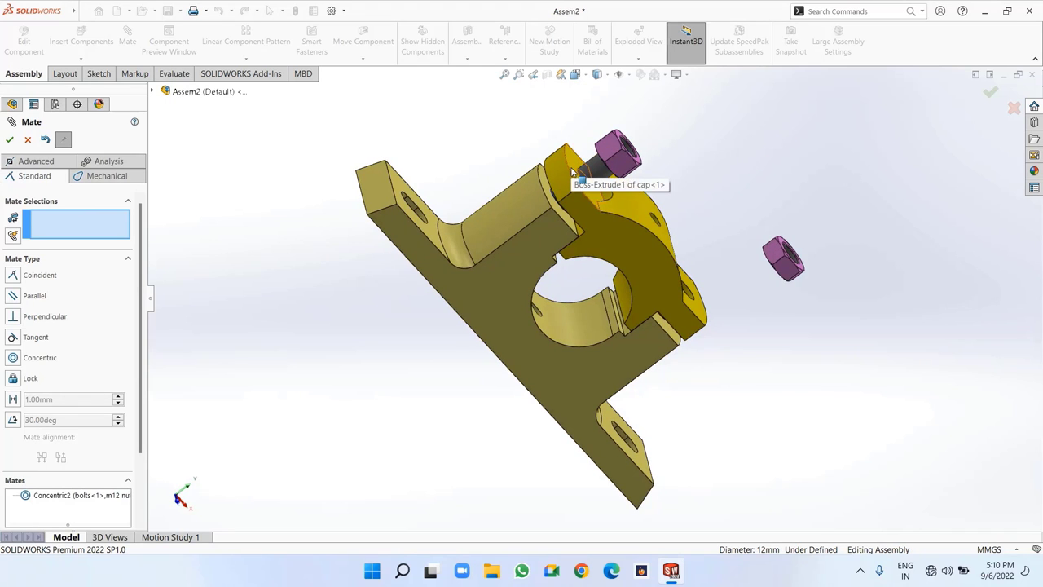
left_click(573, 172)
middle_click_drag(709, 210, 757, 175)
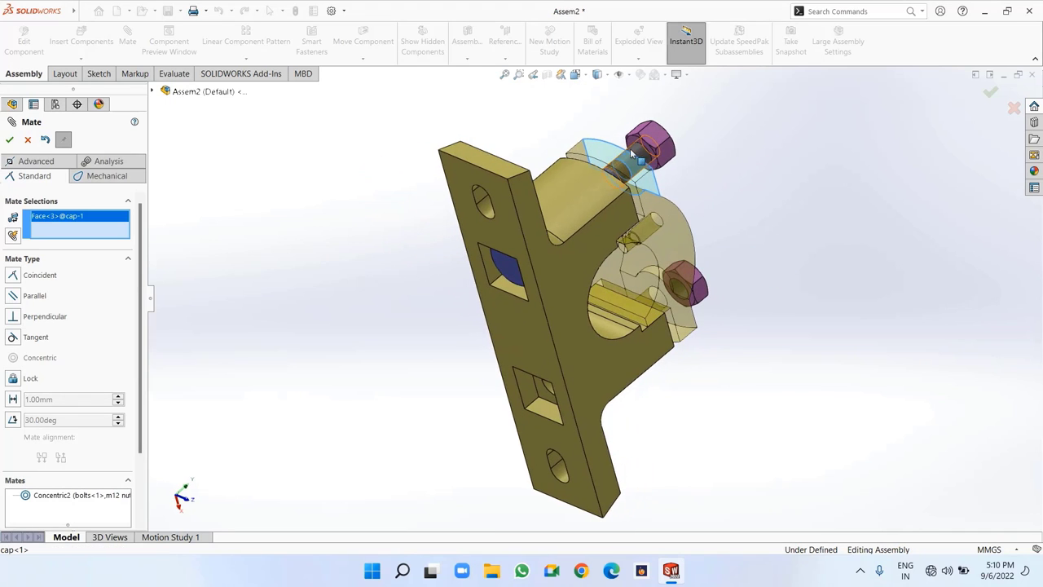
left_click(662, 159)
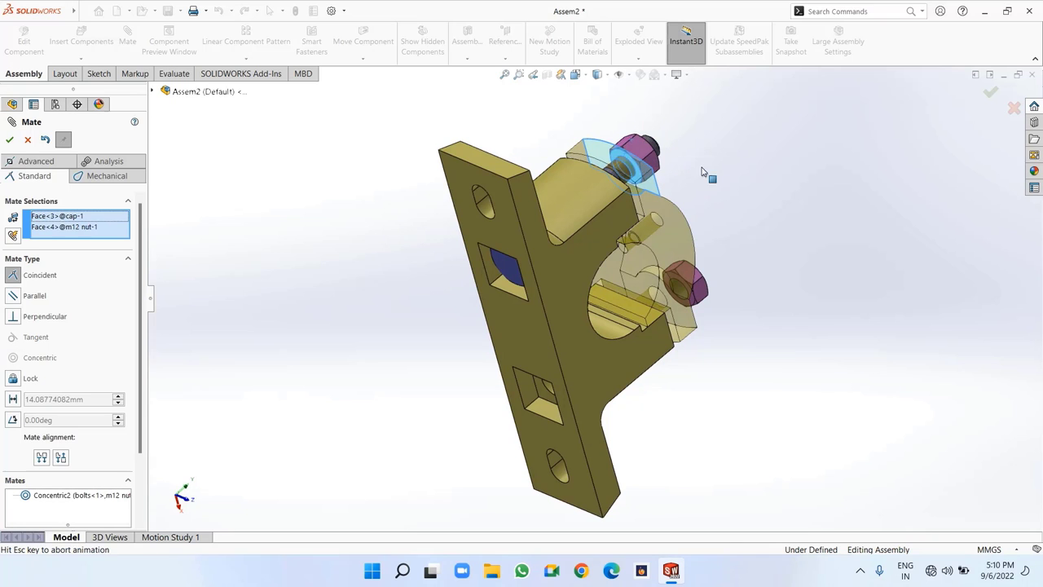
left_click(899, 137)
middle_click_drag(764, 163, 695, 193)
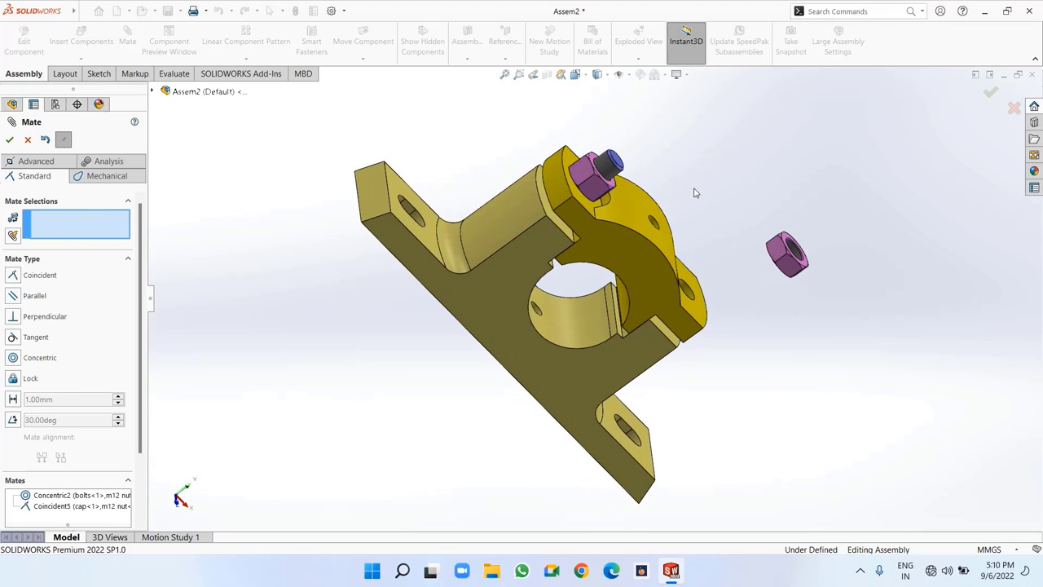
Mate the lock nut's bore concentric with the bolt shank
left_click(607, 173)
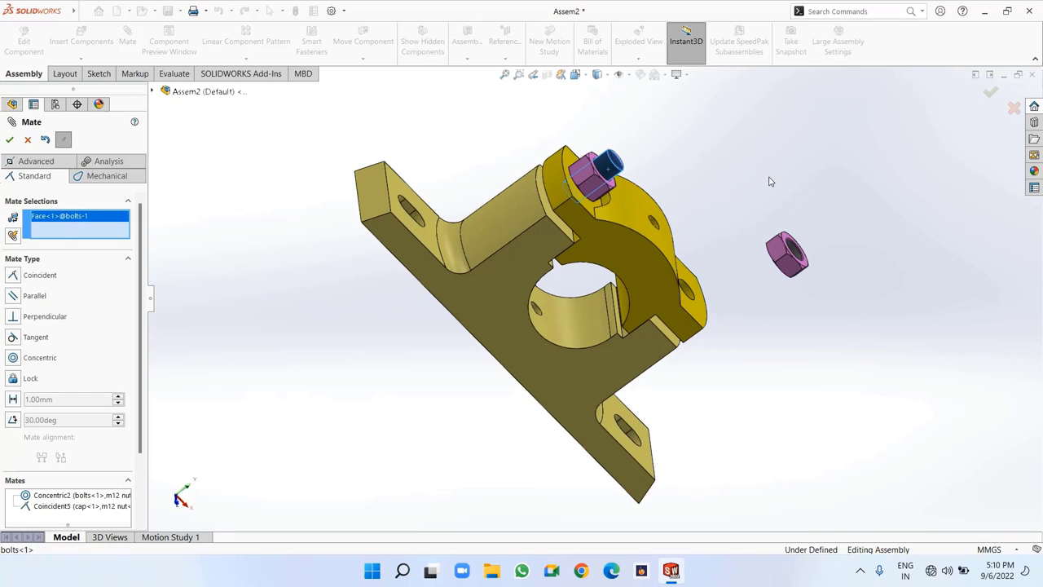
middle_click_drag(768, 177, 732, 186)
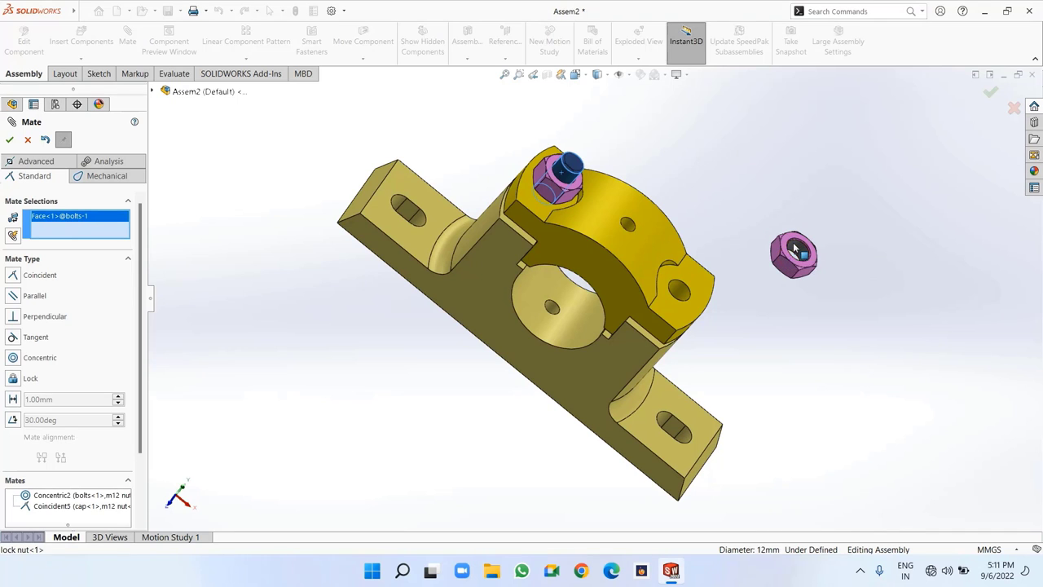
left_click(796, 249)
left_click(960, 230)
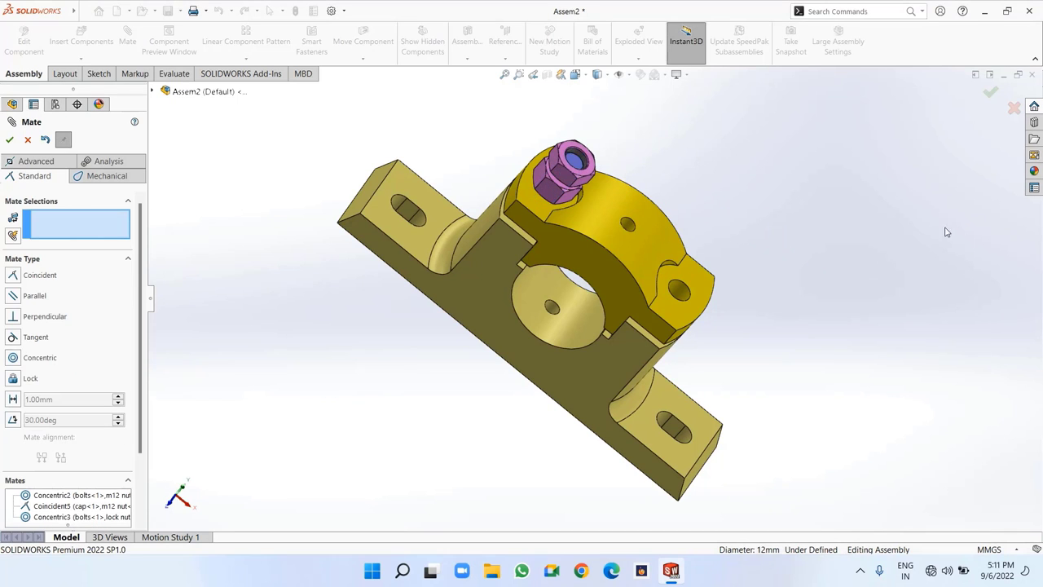
Make the lock nut coincident with the m12 nut's top face
middle_click_drag(712, 195, 792, 194)
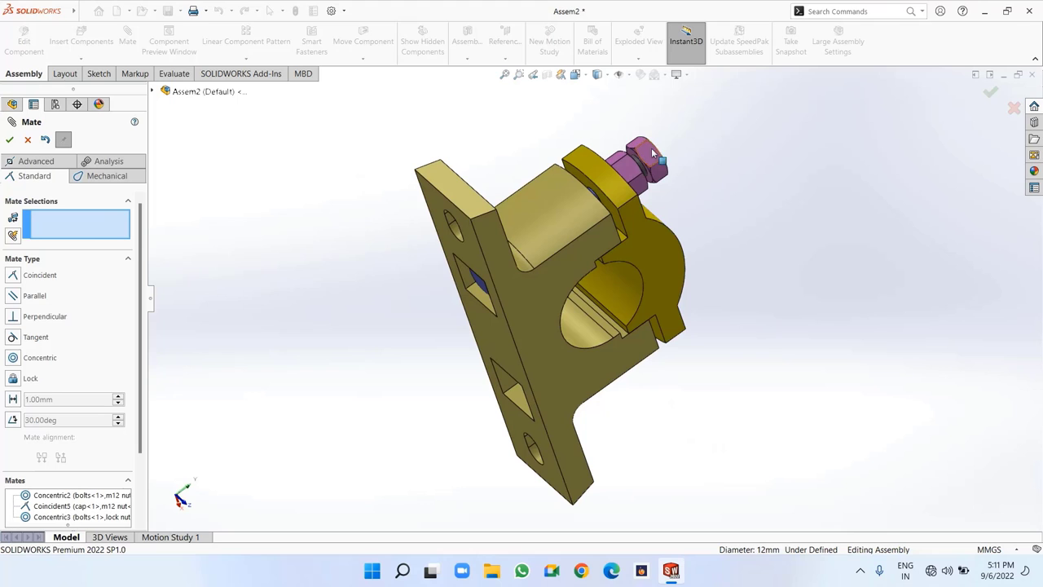
left_click_drag(651, 147, 745, 187)
middle_click_drag(683, 191, 583, 230)
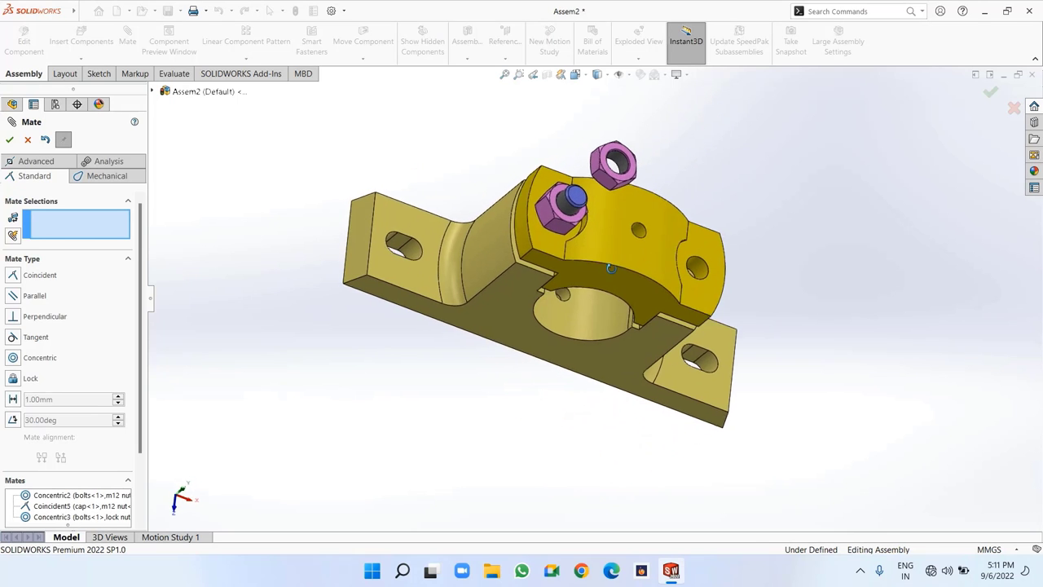
left_click(564, 218)
middle_click_drag(399, 245, 641, 165)
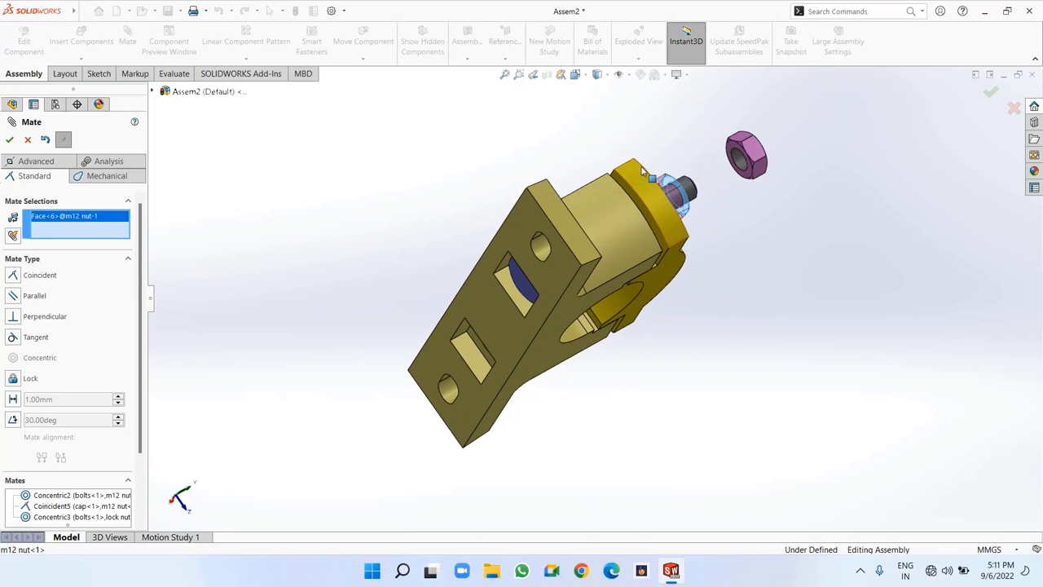
left_click(732, 160)
left_click(938, 184)
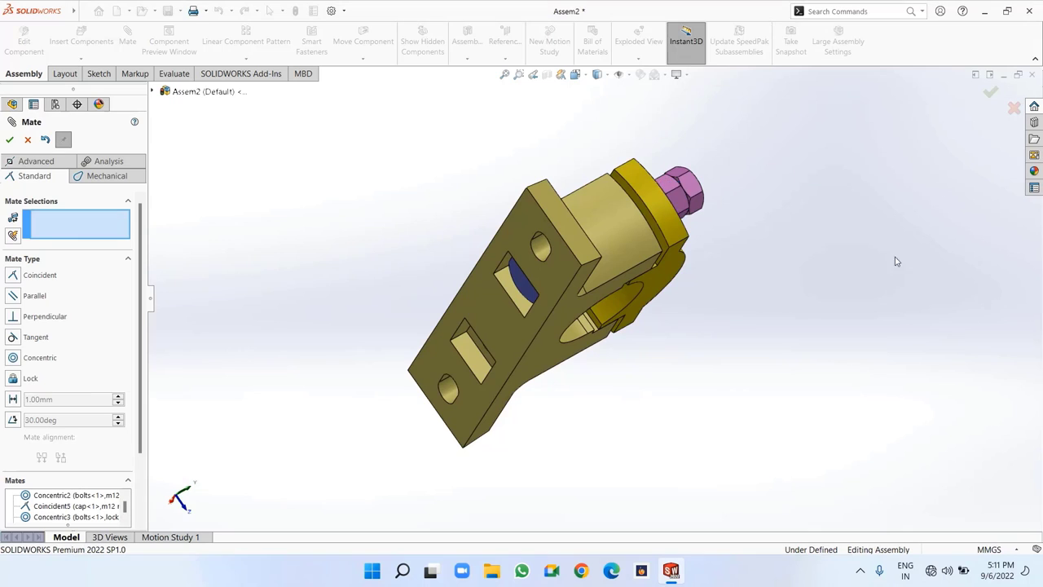
middle_click_drag(897, 258, 638, 194)
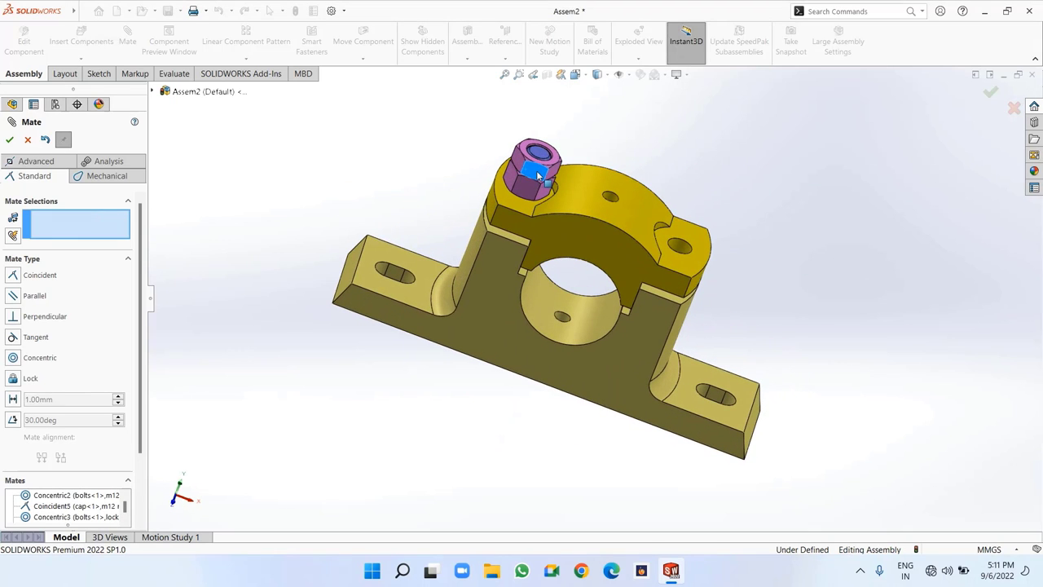
Close the mates and select the body's Right Plane as the mirror plane
left_click(8, 141)
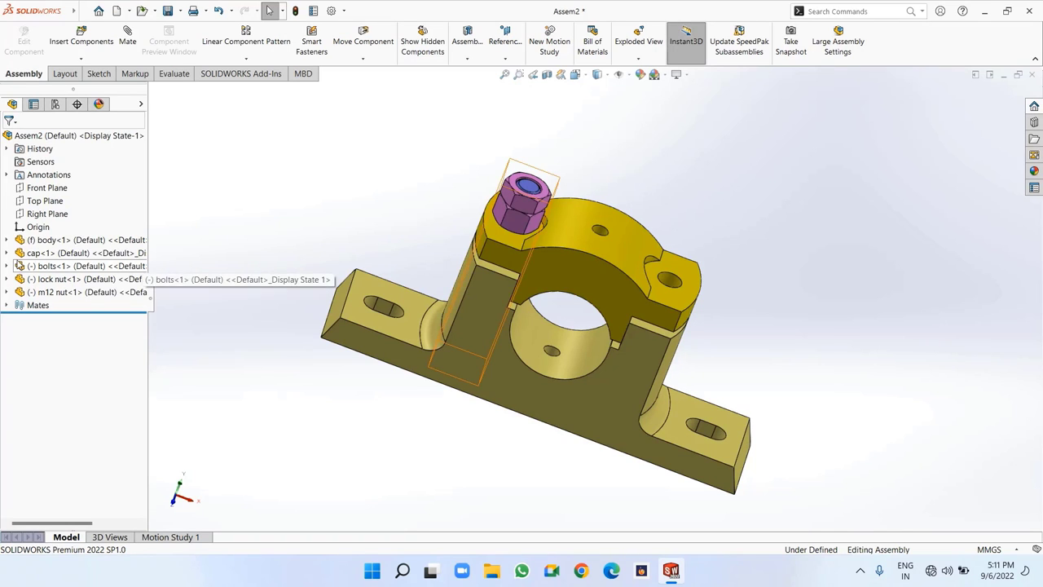
left_click(6, 240)
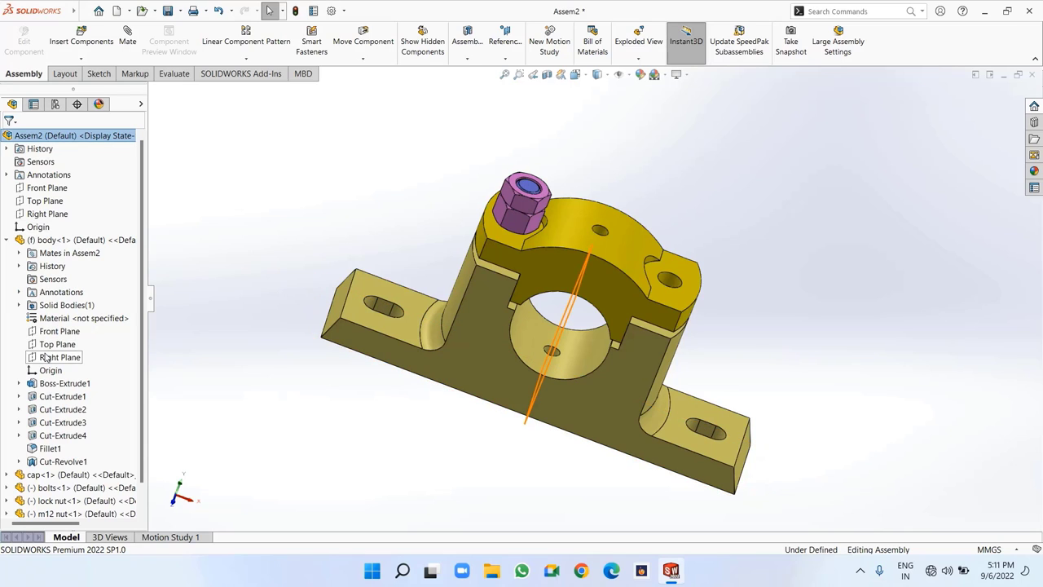
left_click(46, 357)
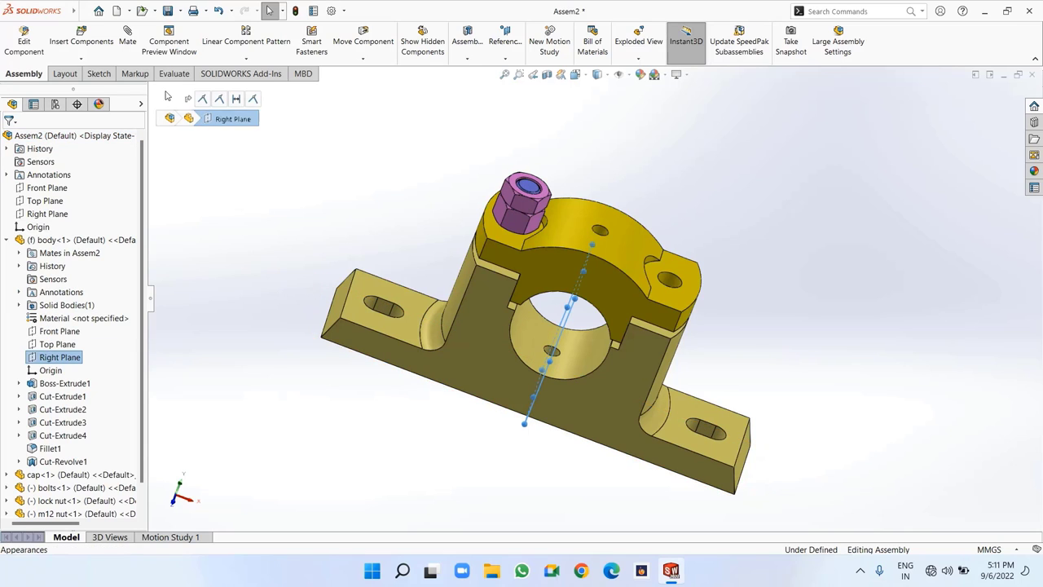
Mirror the lock nut, m12 nut and bolt about the Right Plane
left_click(247, 60)
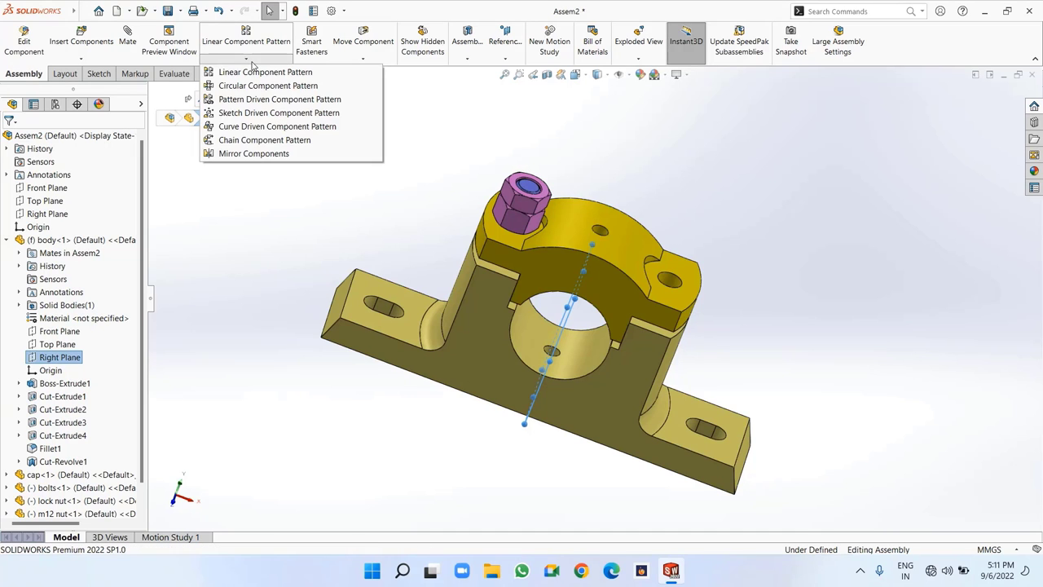
left_click(262, 154)
middle_click_drag(321, 201, 339, 213)
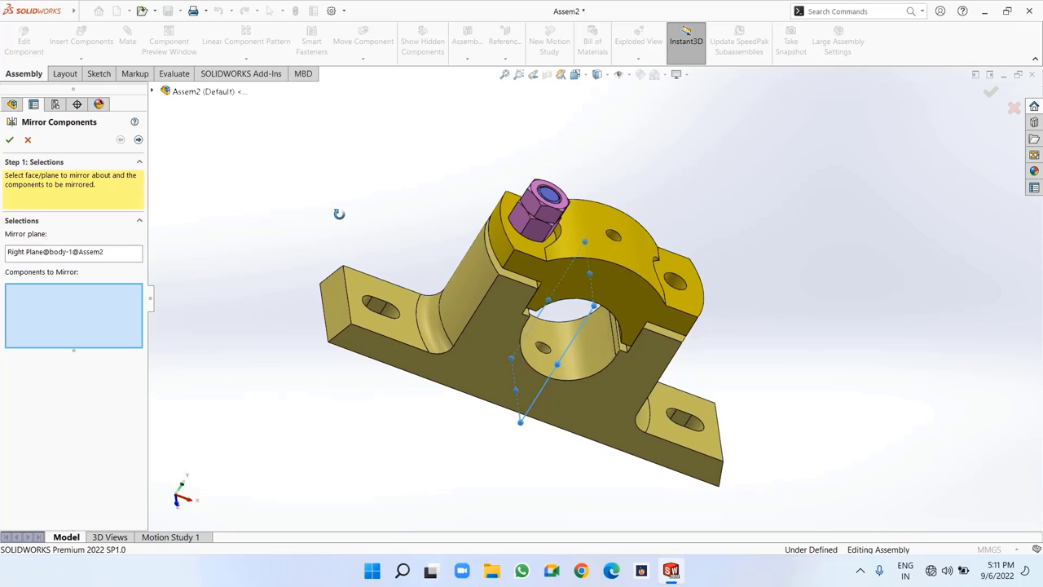
left_click(533, 205)
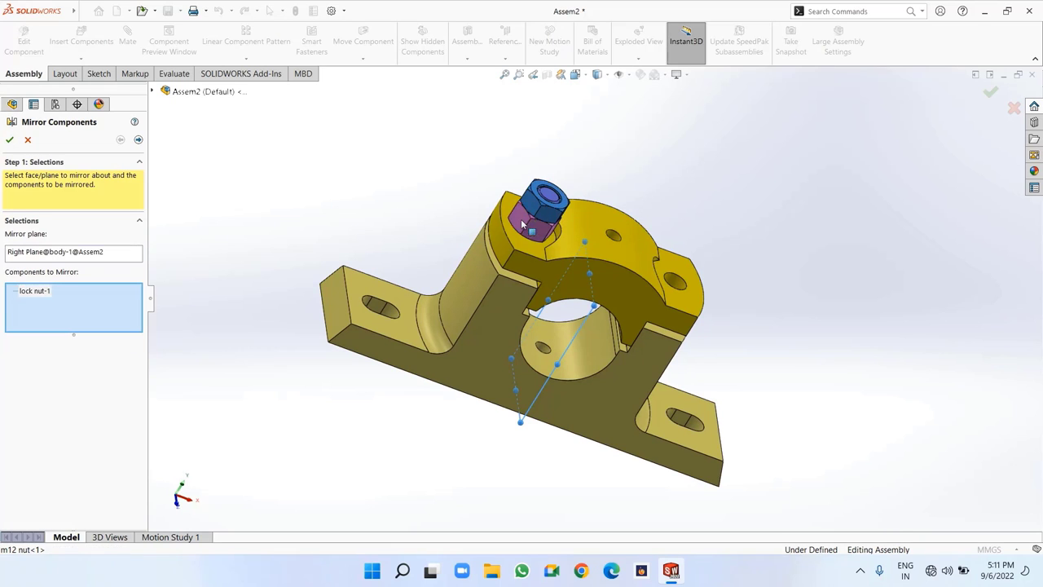
left_click(527, 226)
middle_click_drag(361, 196, 476, 282)
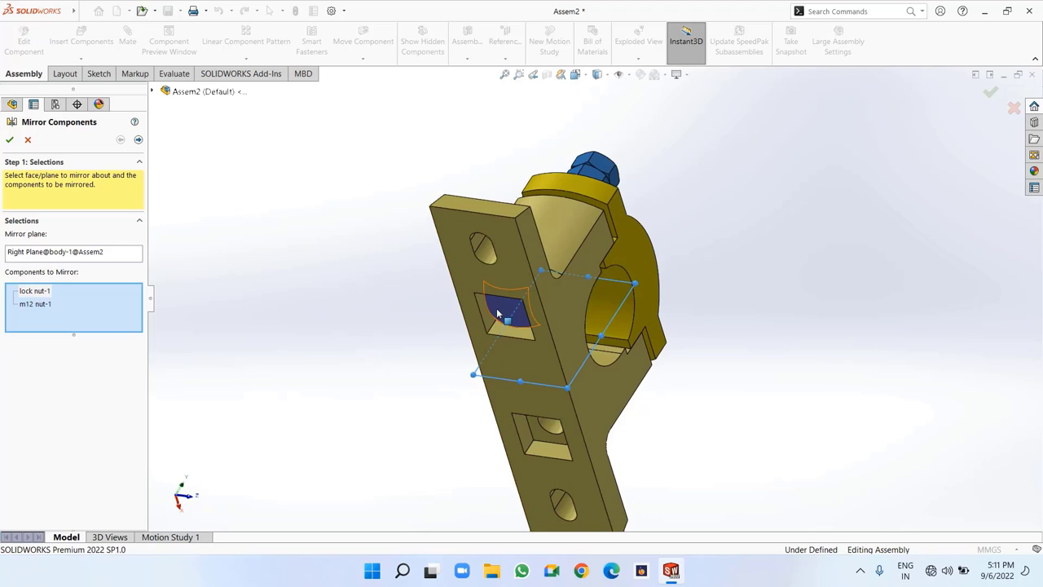
left_click(496, 308)
middle_click_drag(299, 236, 192, 294)
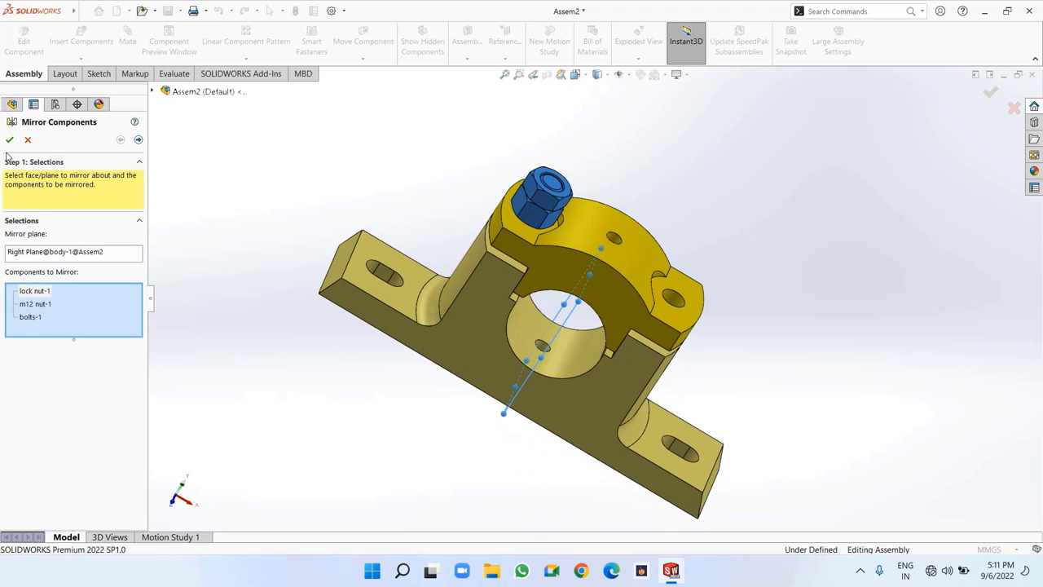
left_click(9, 140)
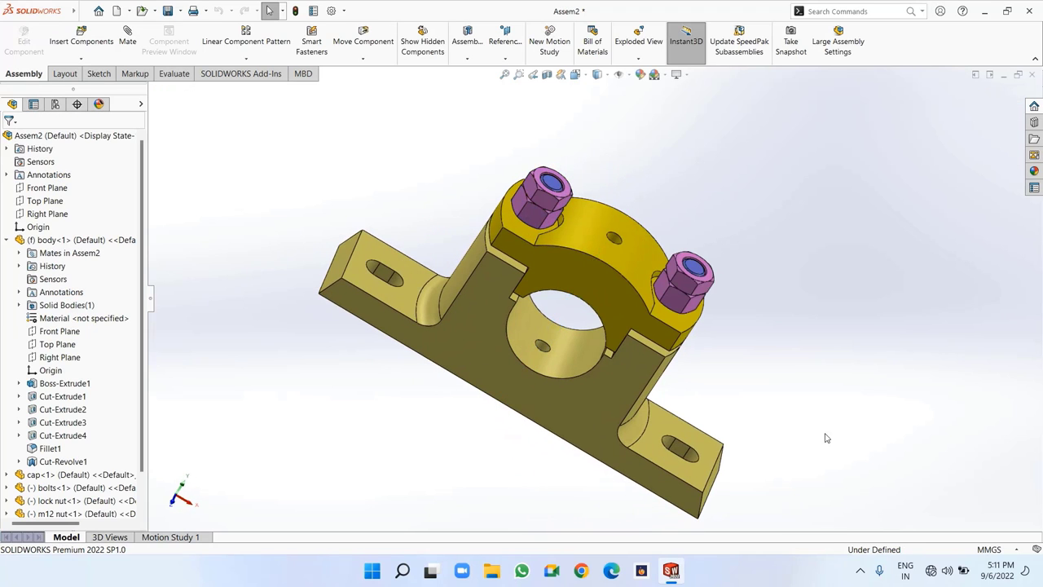
middle_click_drag(838, 386, 811, 375)
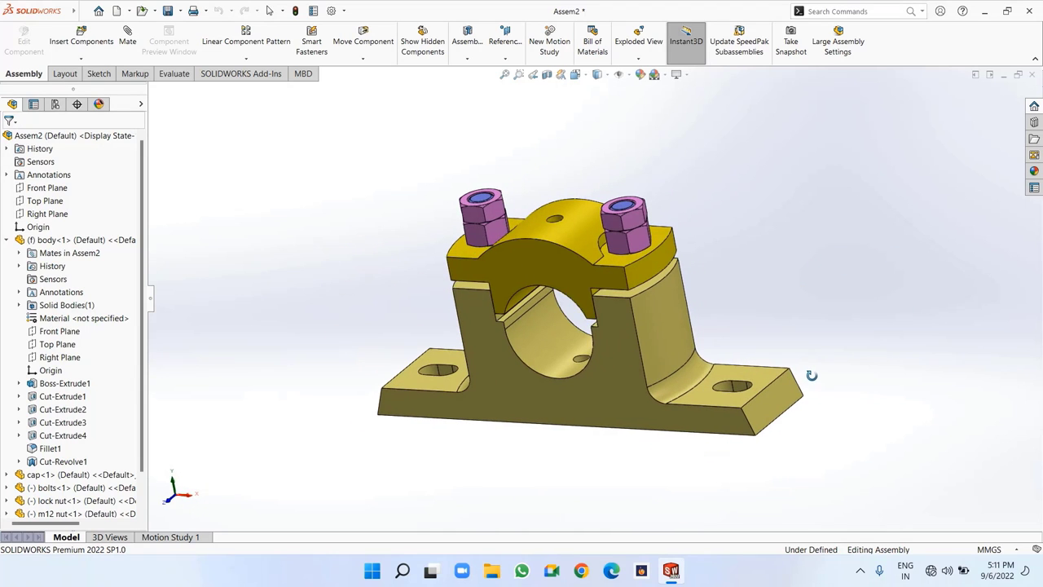
Insert the 'brasses upper' part from the plummer block folder beside the block
left_click(84, 39)
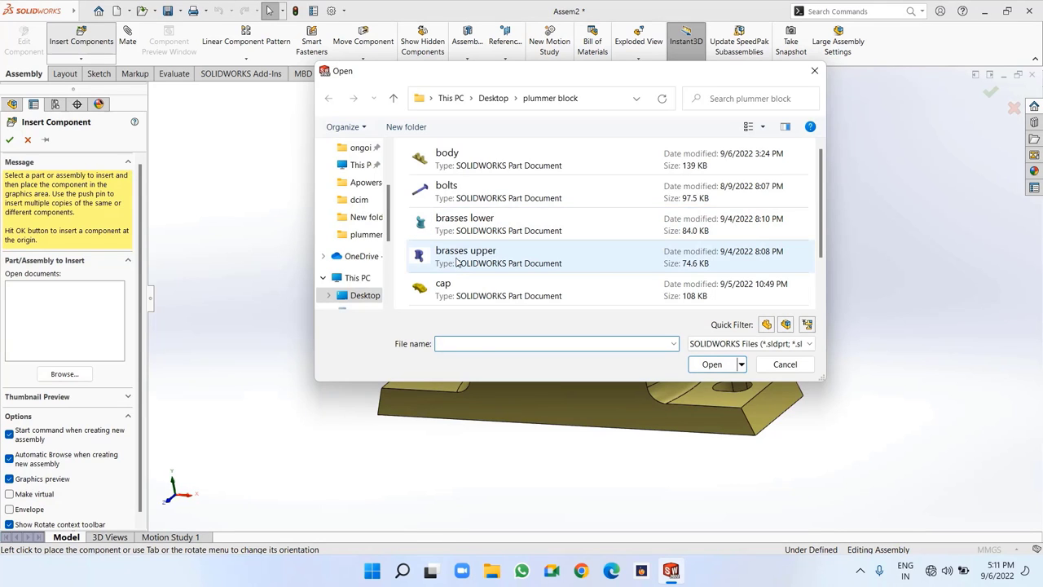
left_click(458, 263)
left_click(709, 365)
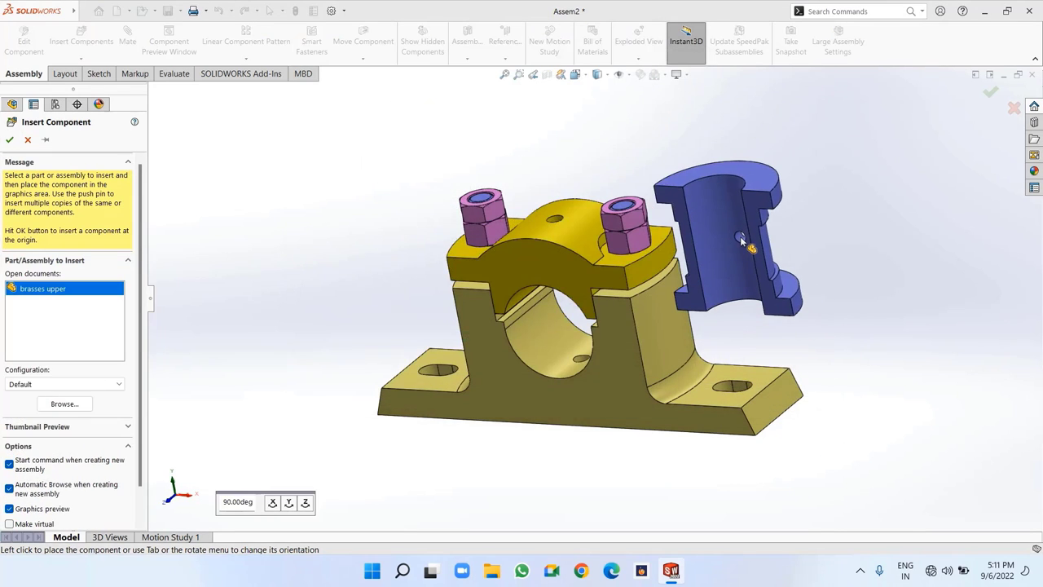
left_click(758, 222)
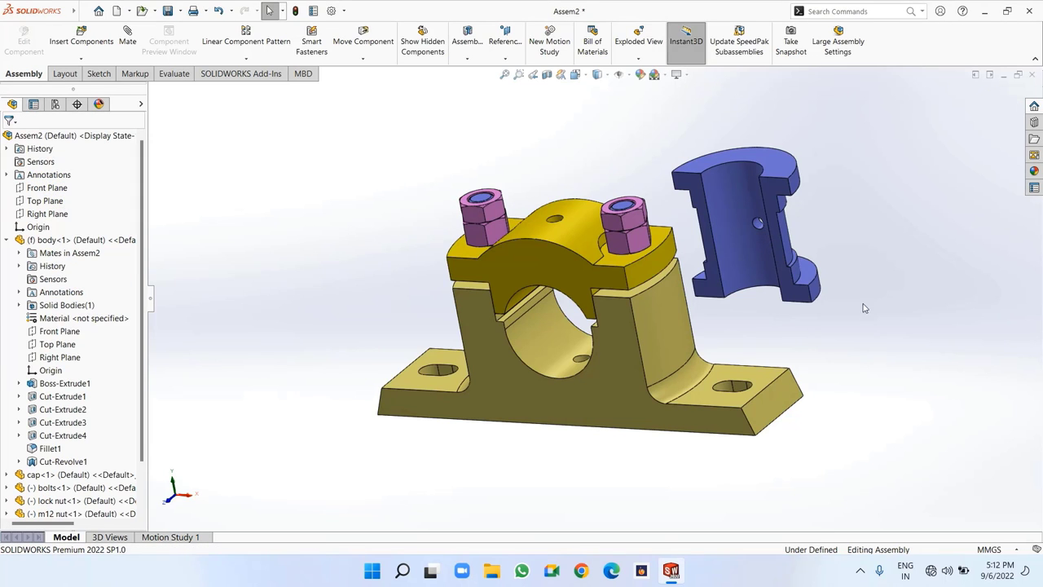
middle_click_drag(866, 192, 844, 331)
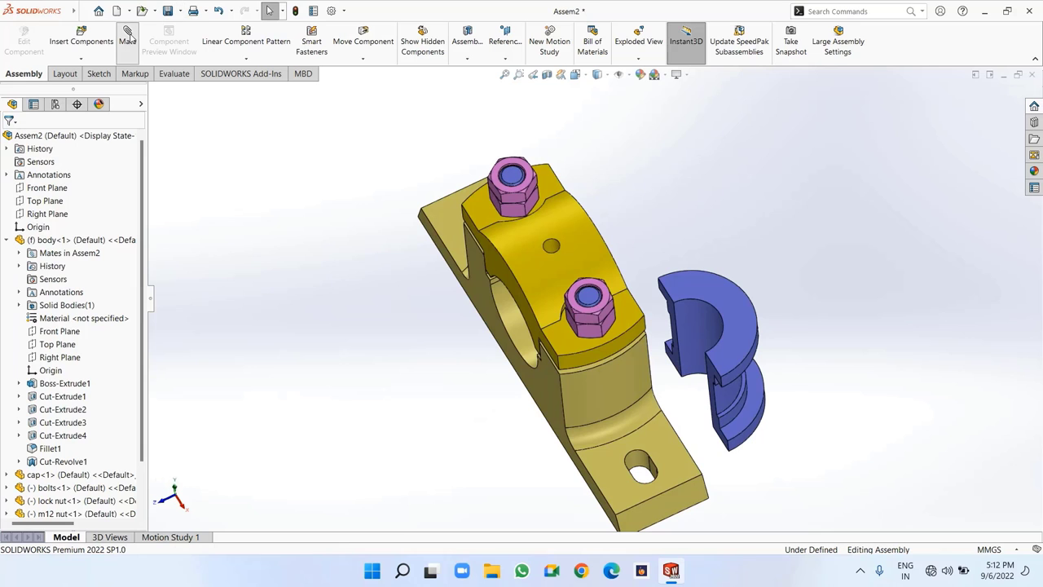
scroll(533, 243, "down", 5)
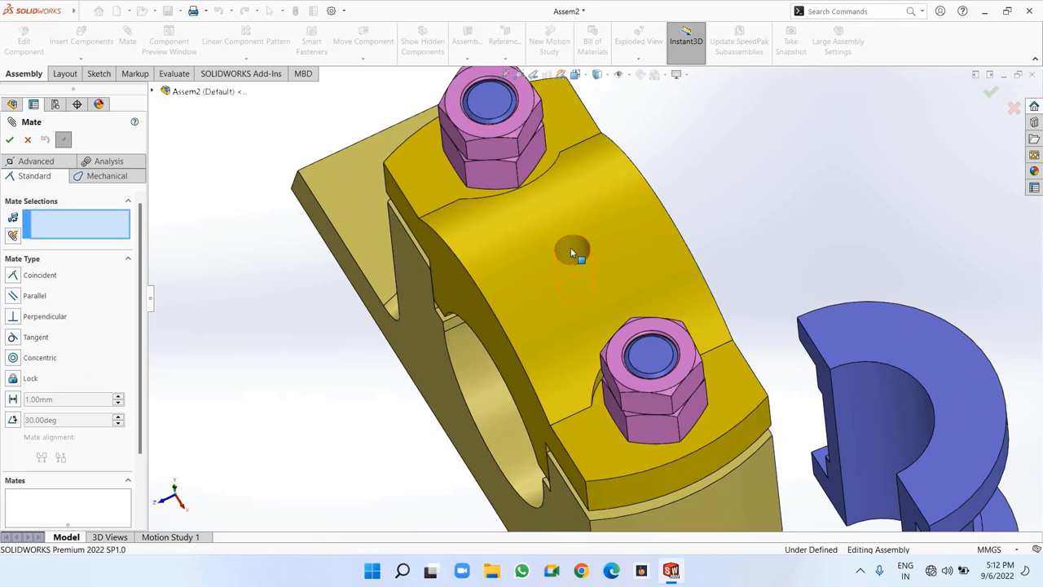
Mate the cap's small hole concentric with the upper brass's hole
left_click(570, 247)
middle_click_drag(773, 249, 659, 250)
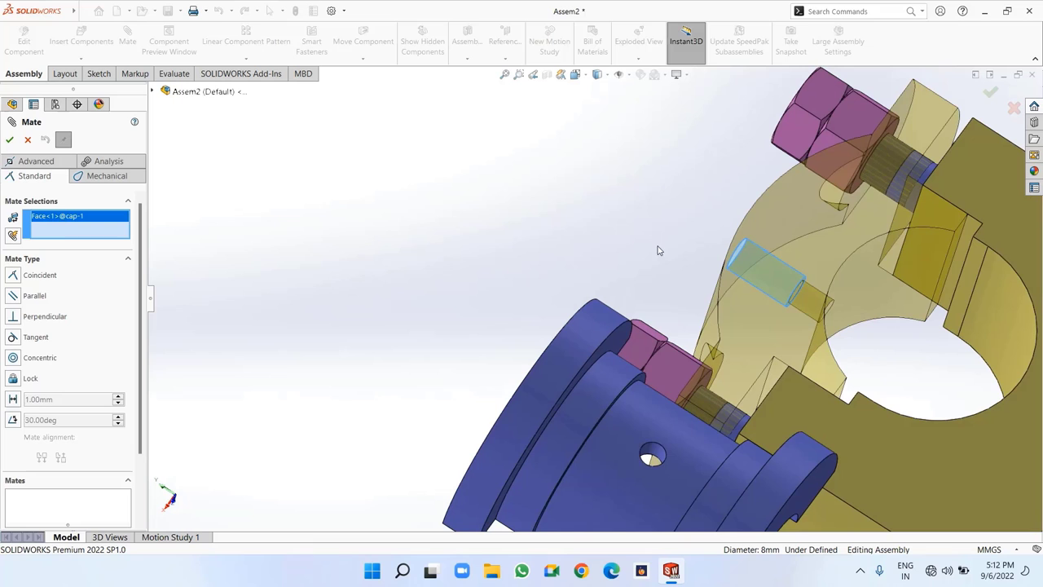
left_click(653, 450)
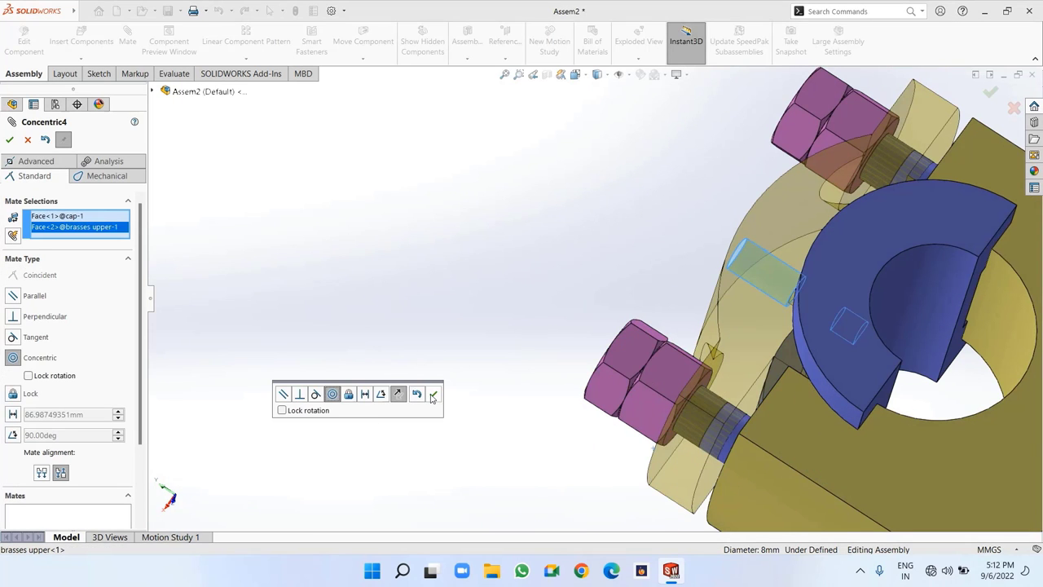
left_click(431, 396)
key("ctrl+7")
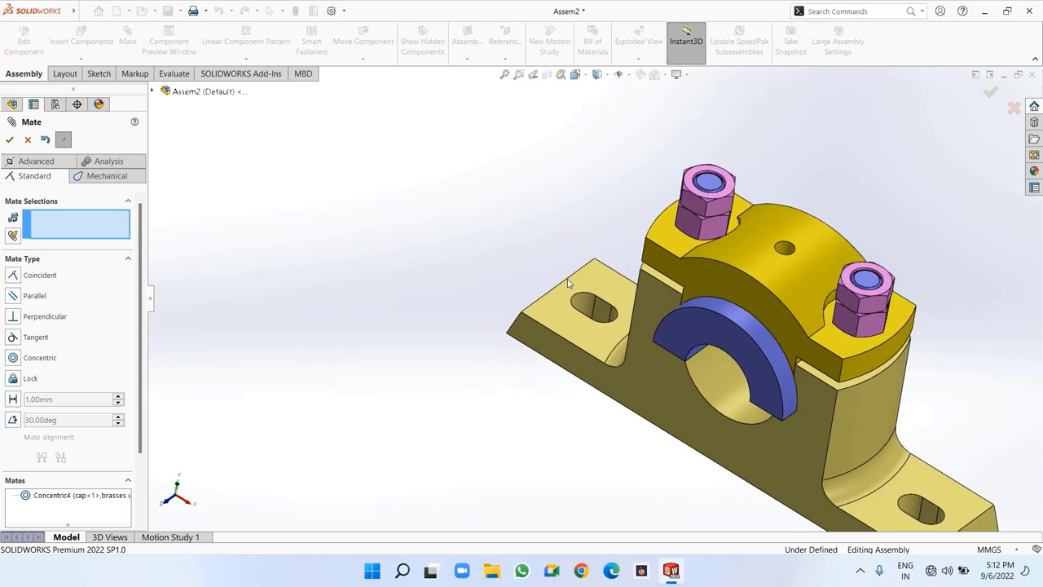
Lower the upper brass into the bore, mate its curved face concentric with the cap's bore, and close mating
middle_click_drag(885, 340, 959, 241)
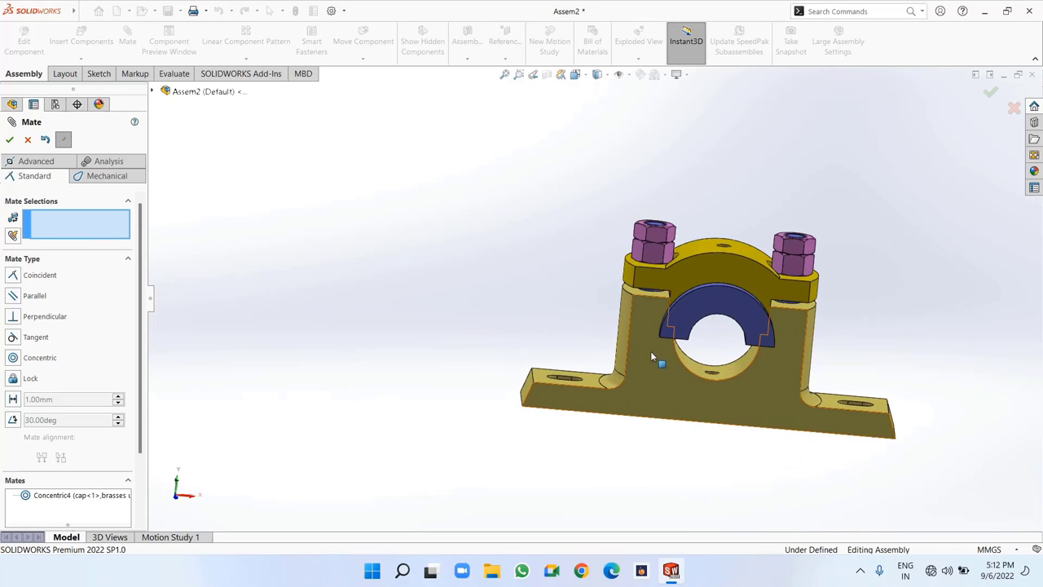
left_click_drag(675, 331, 688, 376)
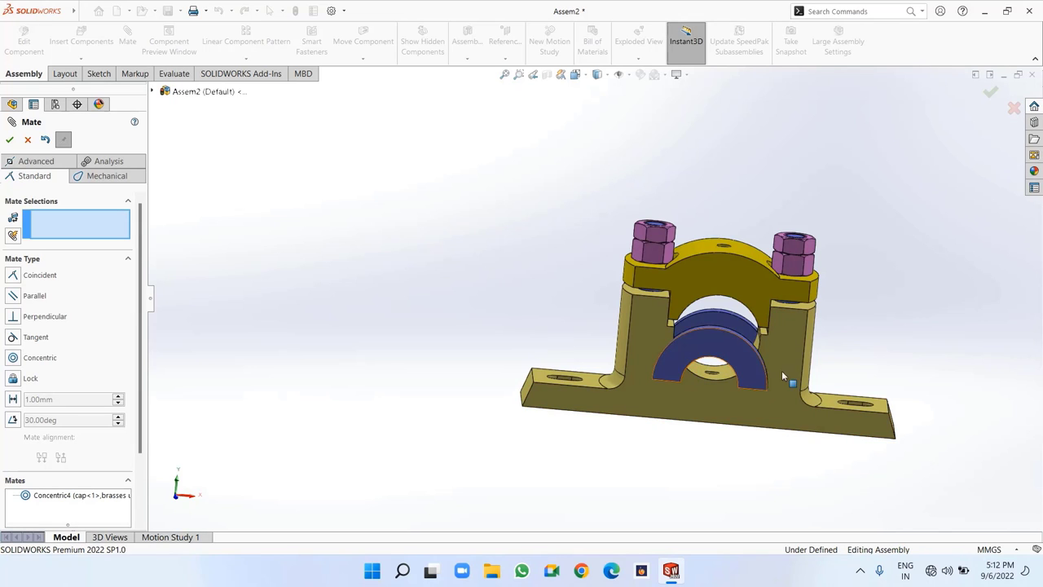
middle_click_drag(781, 370, 905, 205)
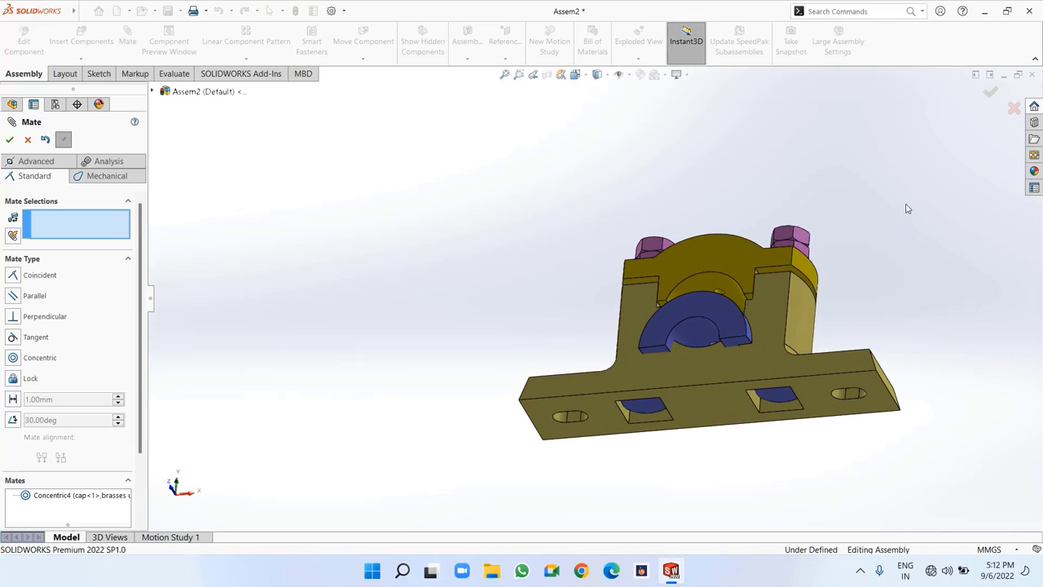
left_click(696, 282)
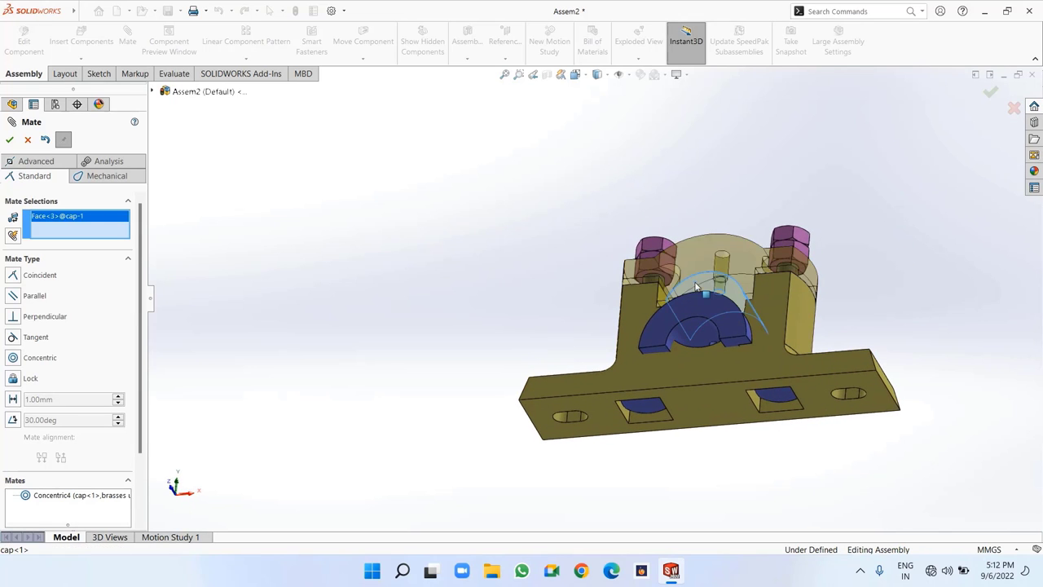
left_click(702, 339)
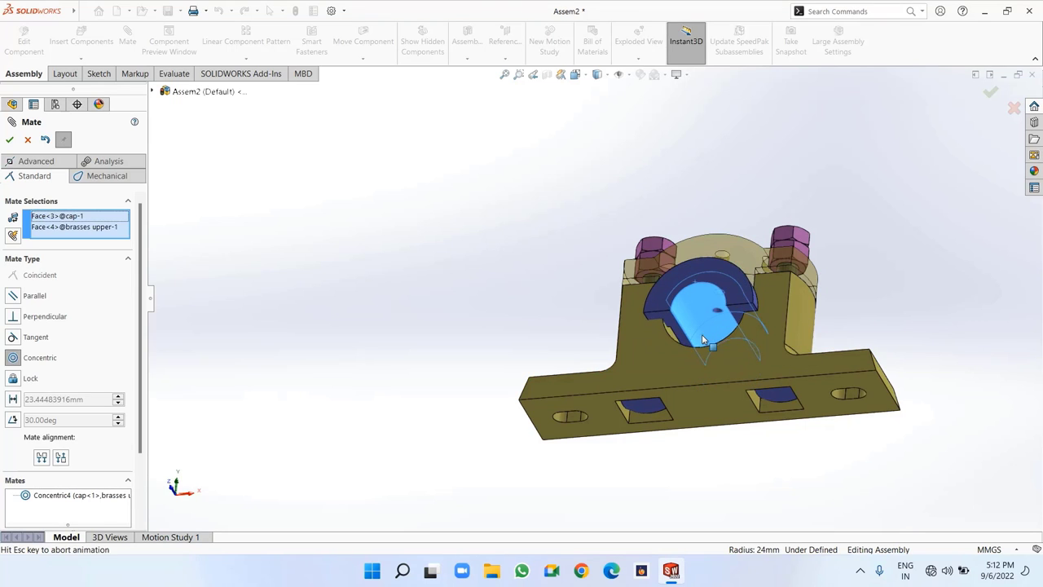
left_click(868, 353)
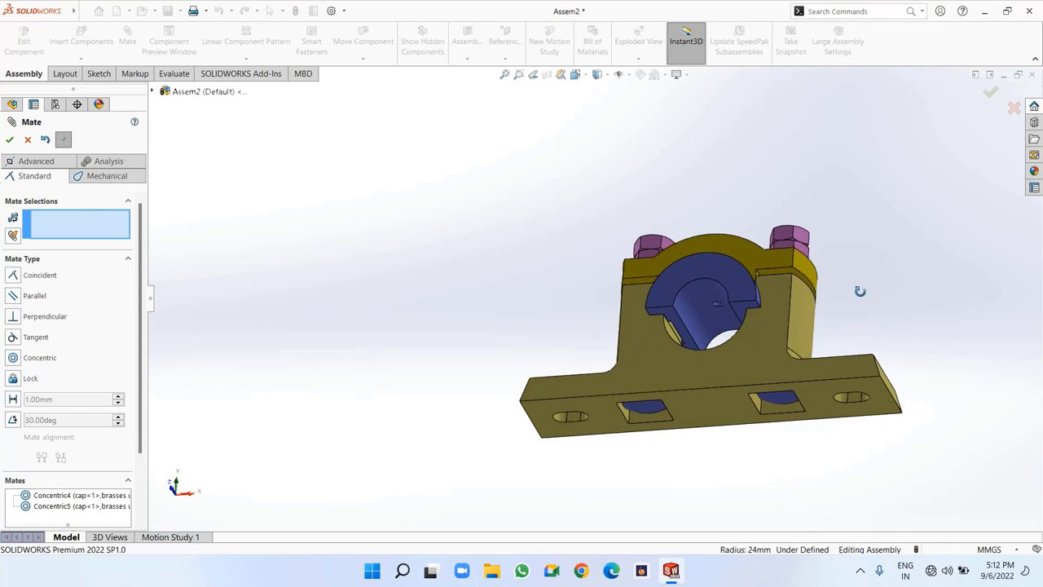
middle_click_drag(859, 290, 882, 367)
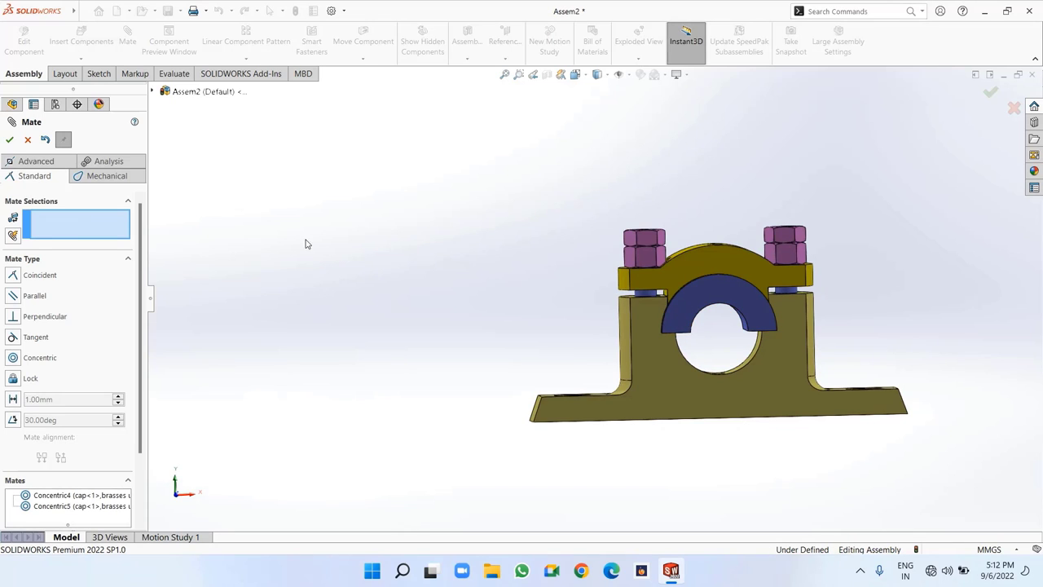
left_click(10, 142)
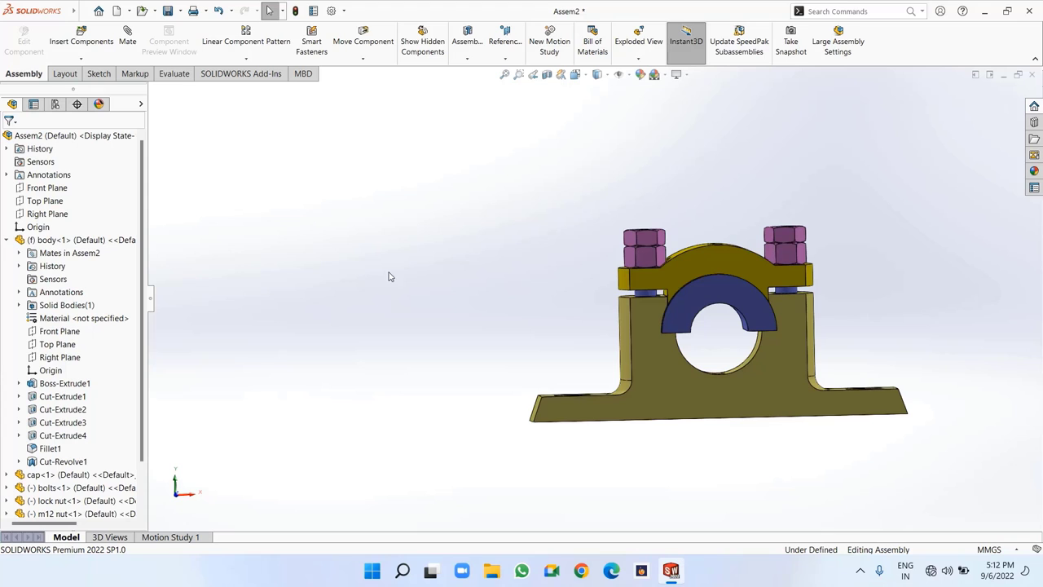
Insert the 'brasses lower' part and place it beside the plummer block
left_click(82, 37)
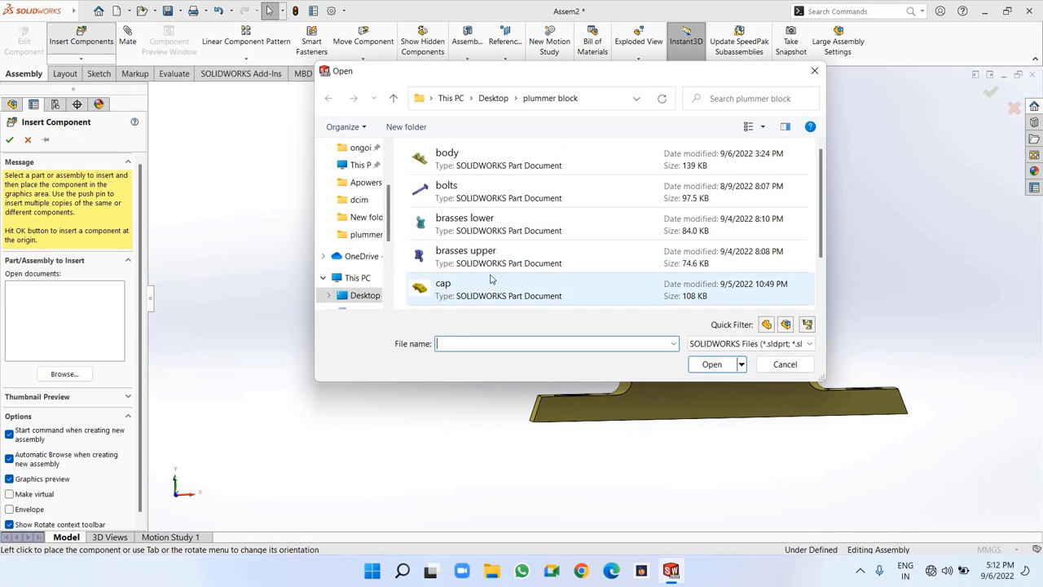
left_click(470, 233)
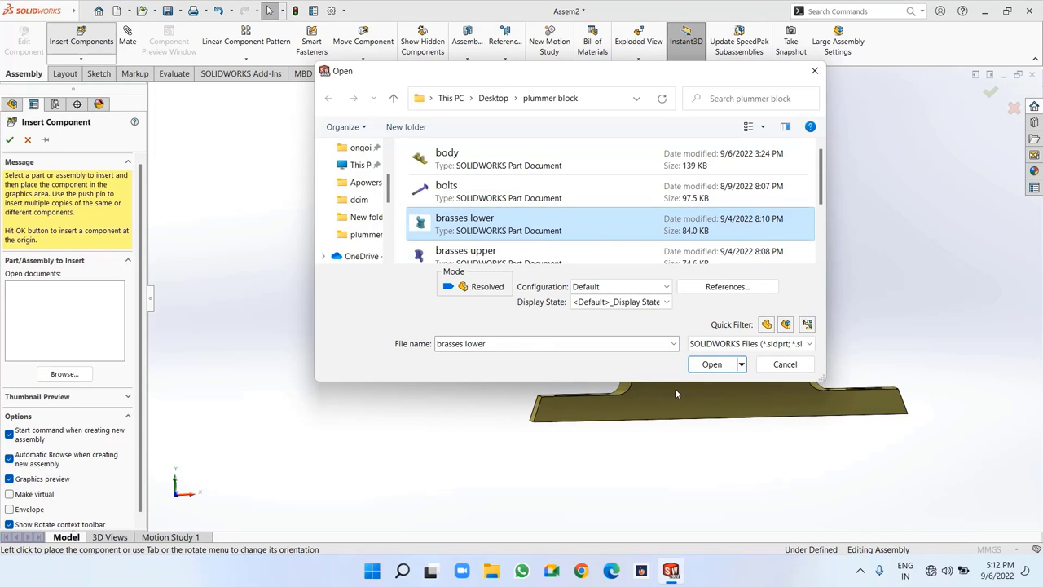
left_click(710, 364)
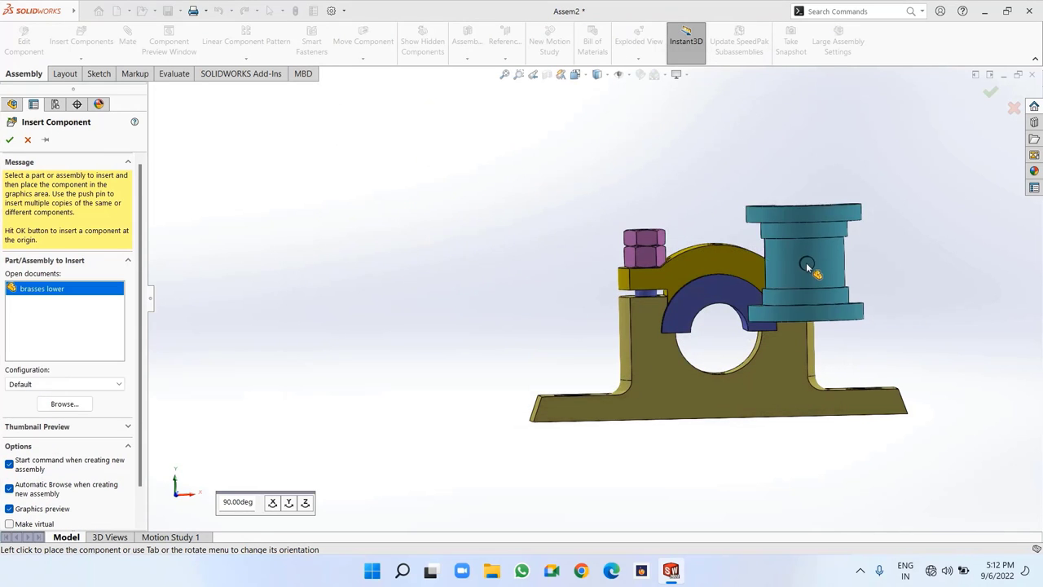
left_click(452, 253)
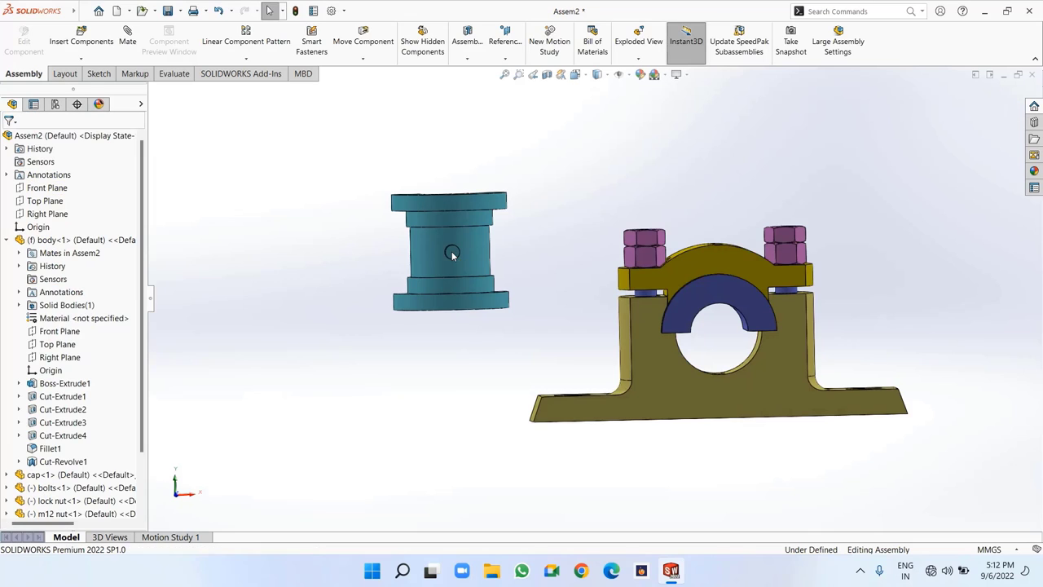
Mate the body's small hole concentric with the lower brass's pin hole, with alignment flipped
left_click(127, 37)
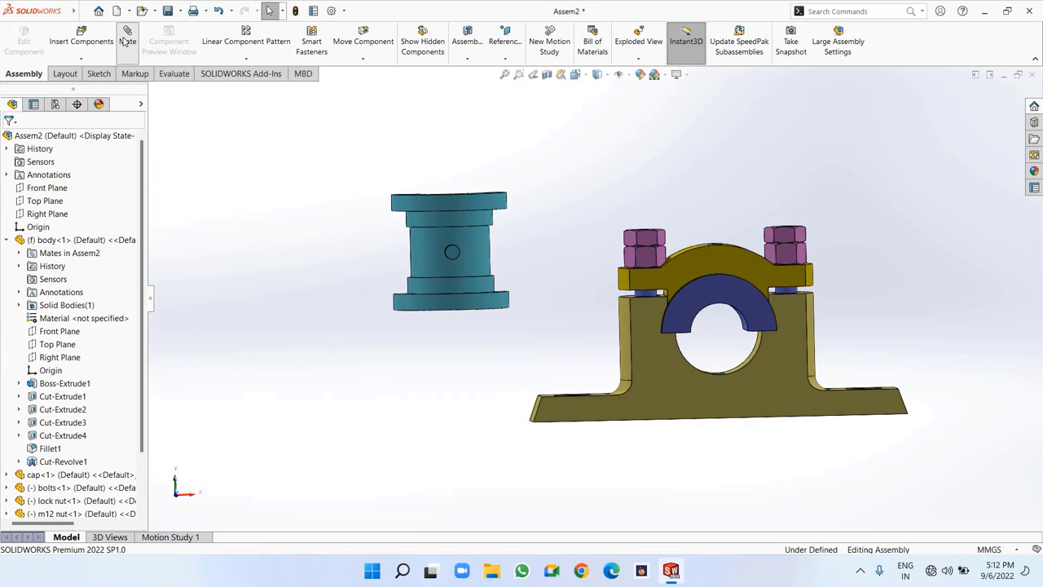
middle_click_drag(537, 292, 718, 414)
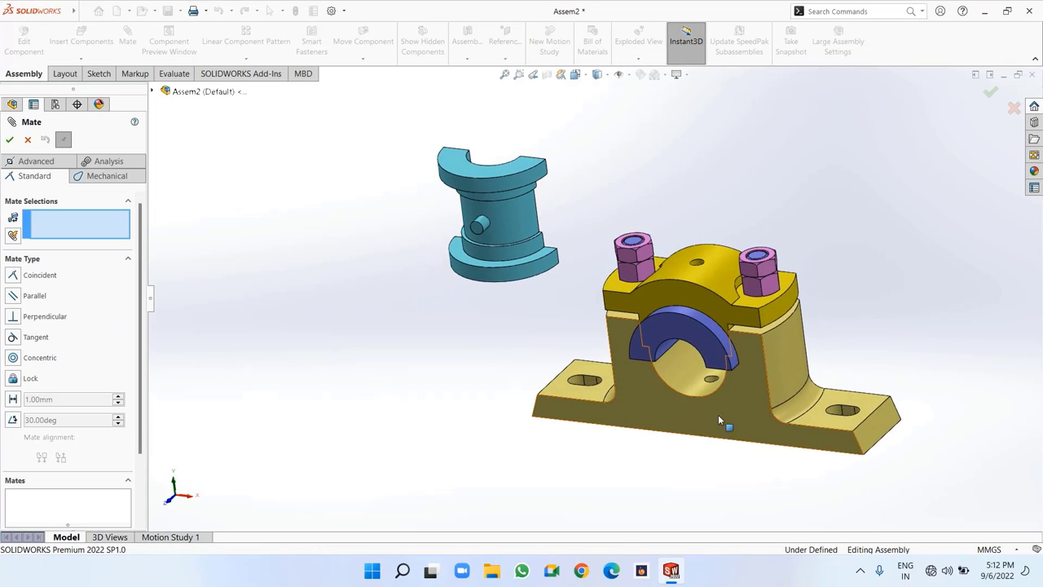
scroll(718, 414, "down", 4)
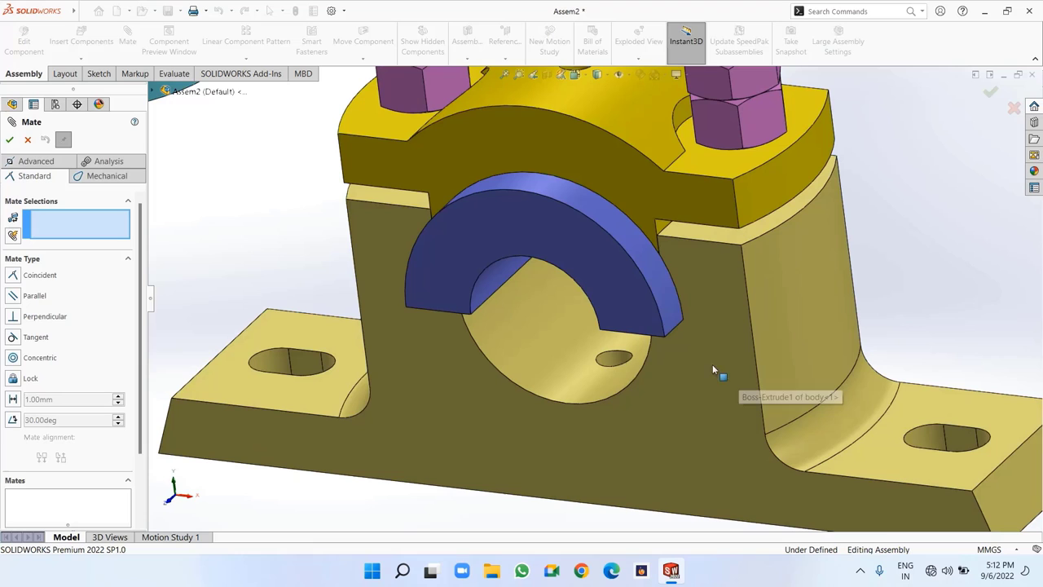
left_click(613, 361)
scroll(613, 362, "up", 2)
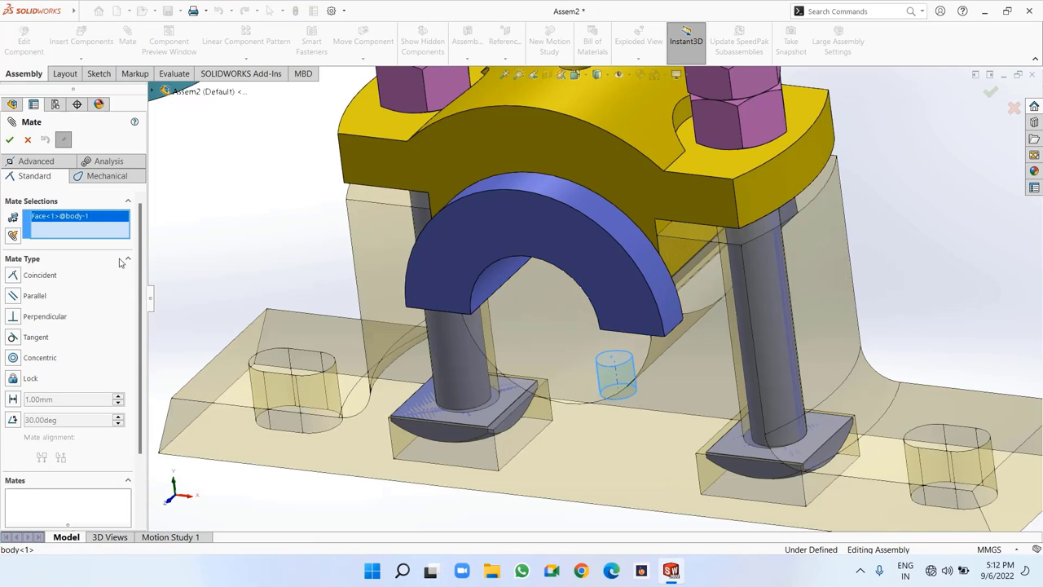
scroll(298, 252, "up", 3)
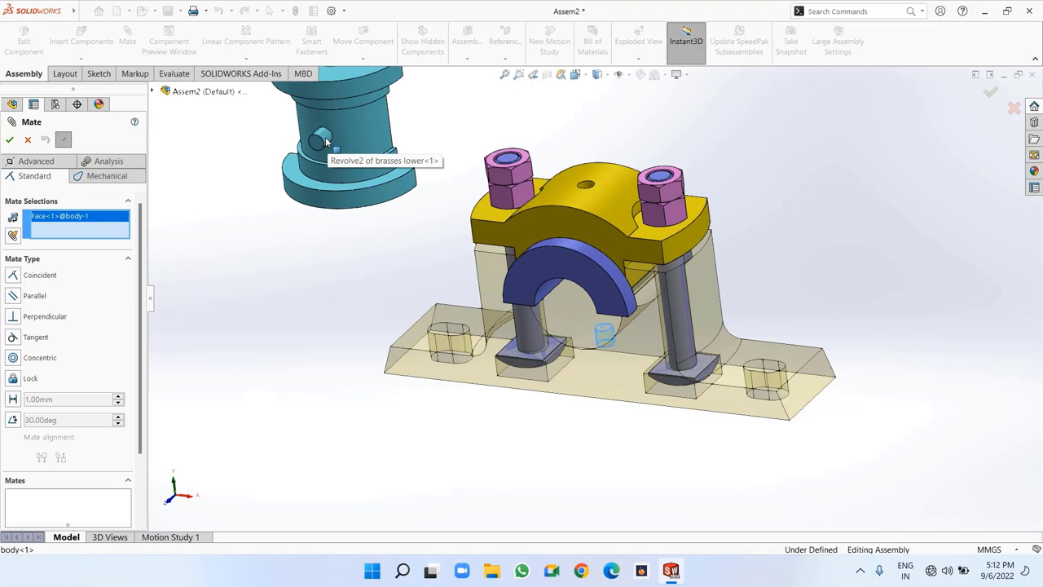
left_click(326, 142)
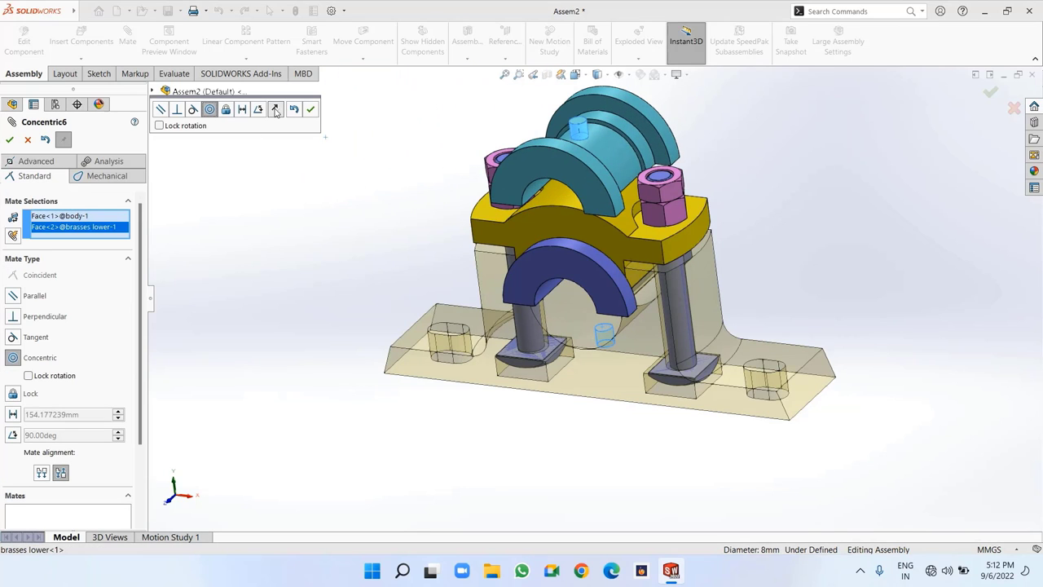
left_click(275, 109)
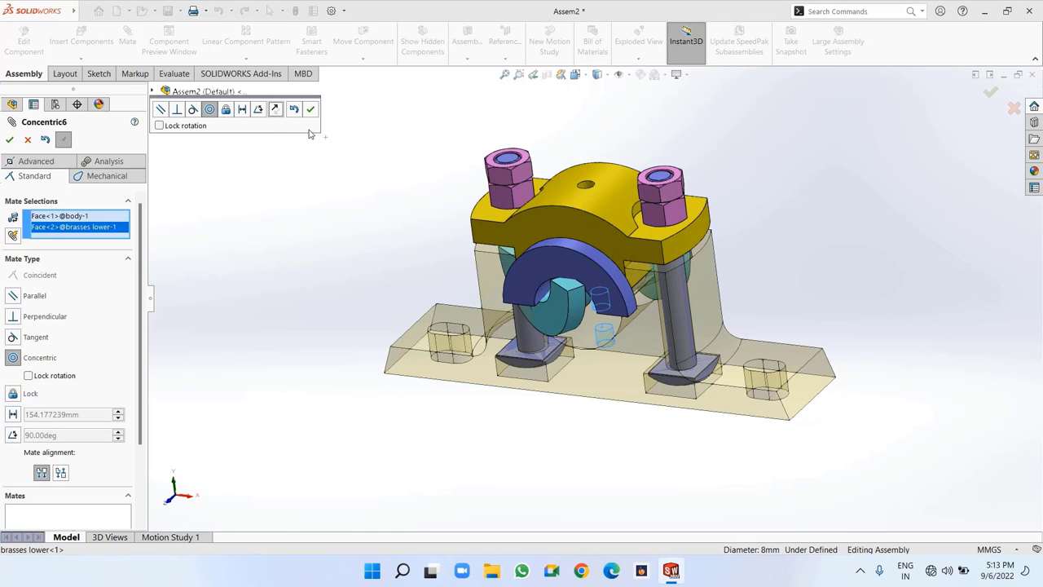
left_click(311, 112)
Mate the lower brass's outer round face concentric with the body's bore, then finish mating
middle_click_drag(326, 204, 291, 164)
mouse_move(390, 326)
middle_mouse_down()
mouse_move(331, 279)
mouse_move(389, 314)
middle_mouse_up()
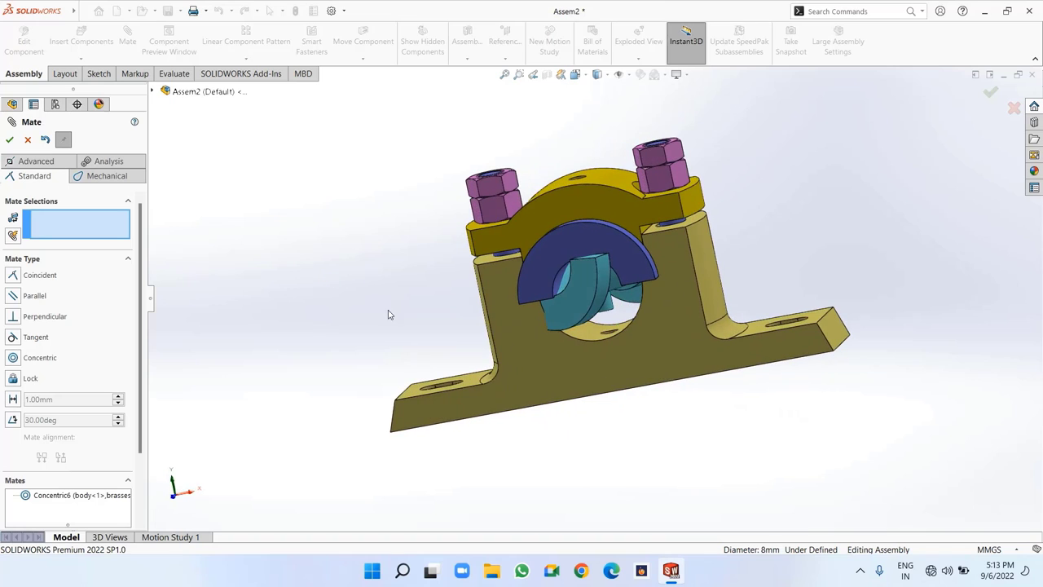
left_click_drag(568, 313, 575, 290)
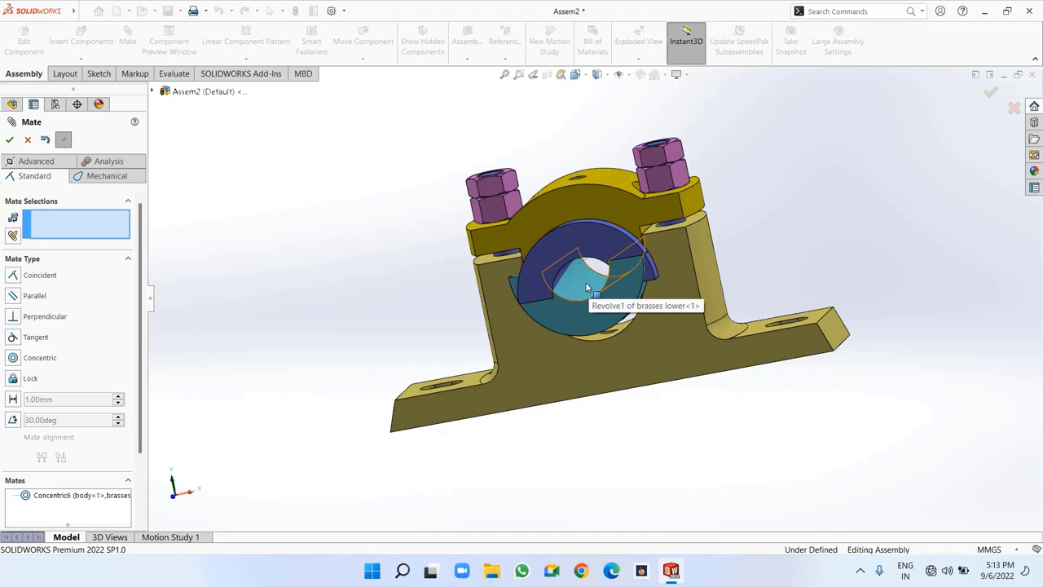
left_click(580, 290)
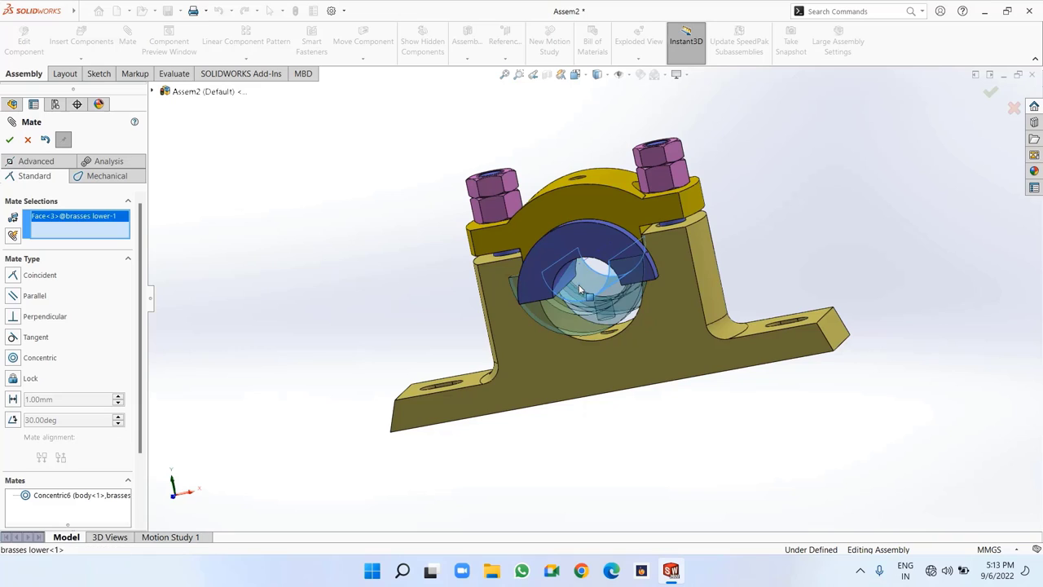
left_click(621, 329)
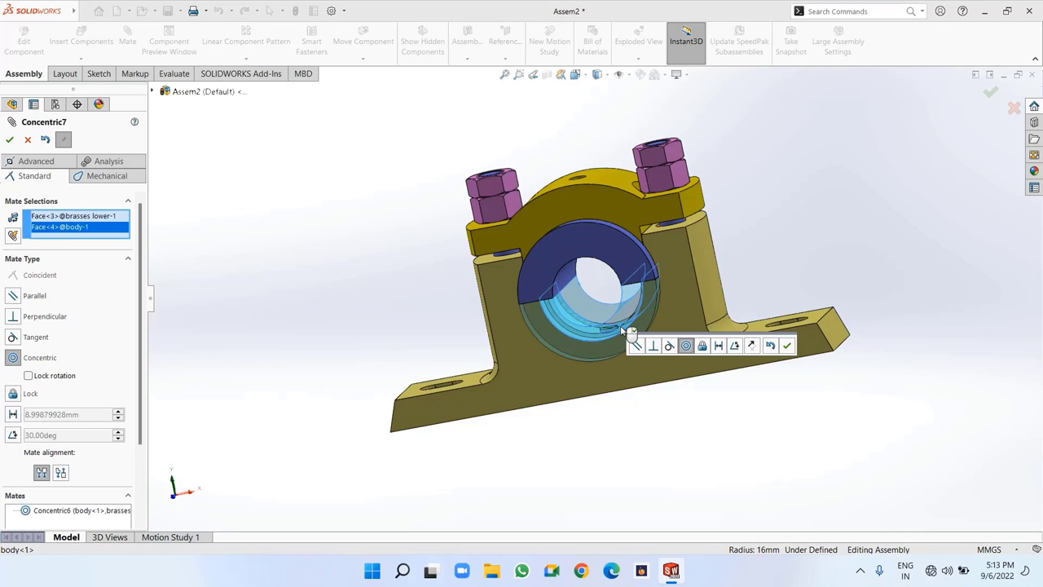
left_click(775, 346)
mouse_move(706, 447)
middle_mouse_down()
mouse_move(730, 440)
mouse_move(696, 440)
middle_mouse_up()
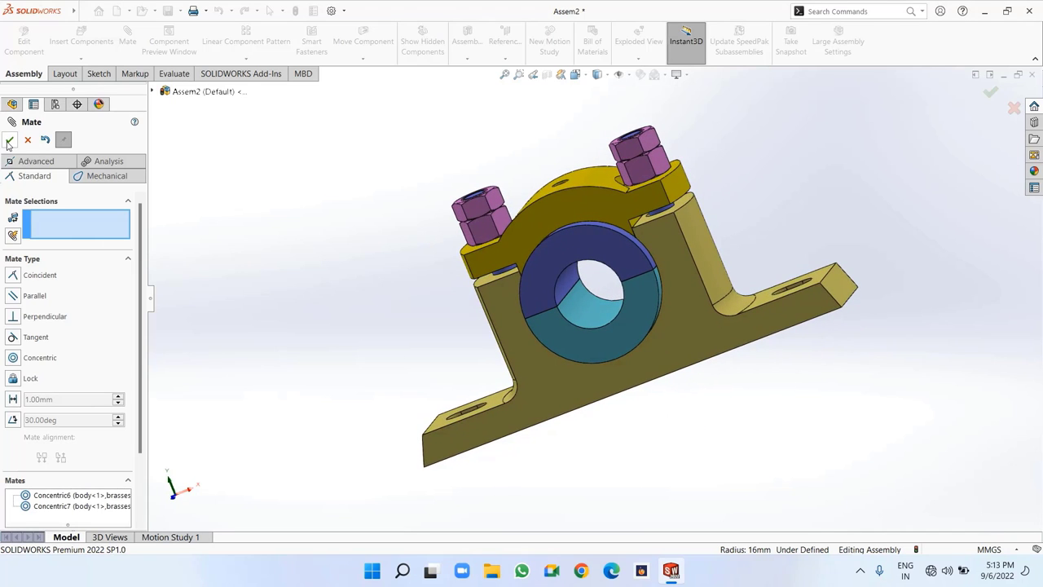
left_click(9, 141)
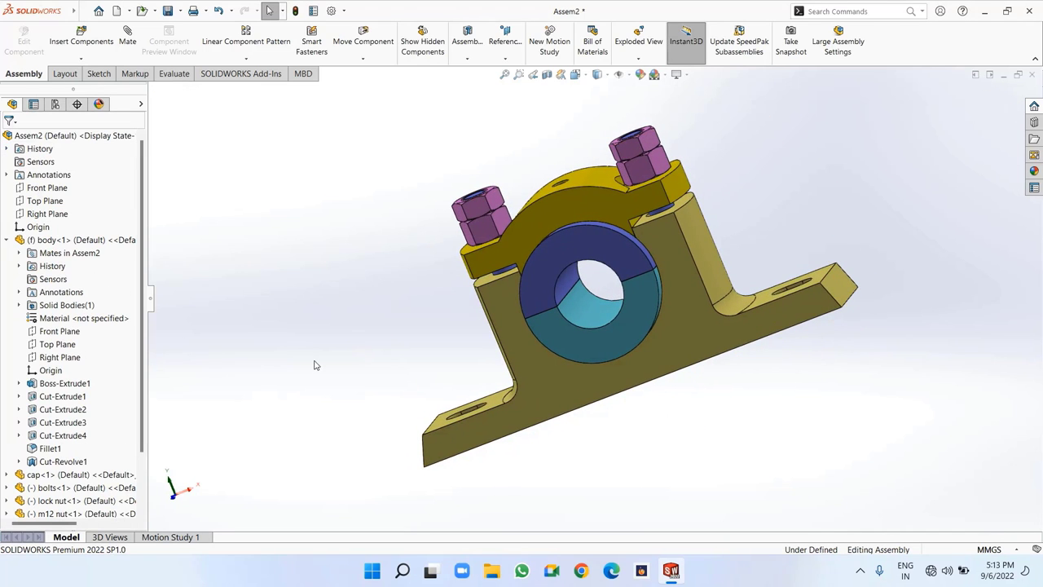
Save the assembly as 'plummer plock assembly' and display it in isometric view
middle_click_drag(316, 365, 325, 389)
middle_click_drag(757, 354, 765, 335)
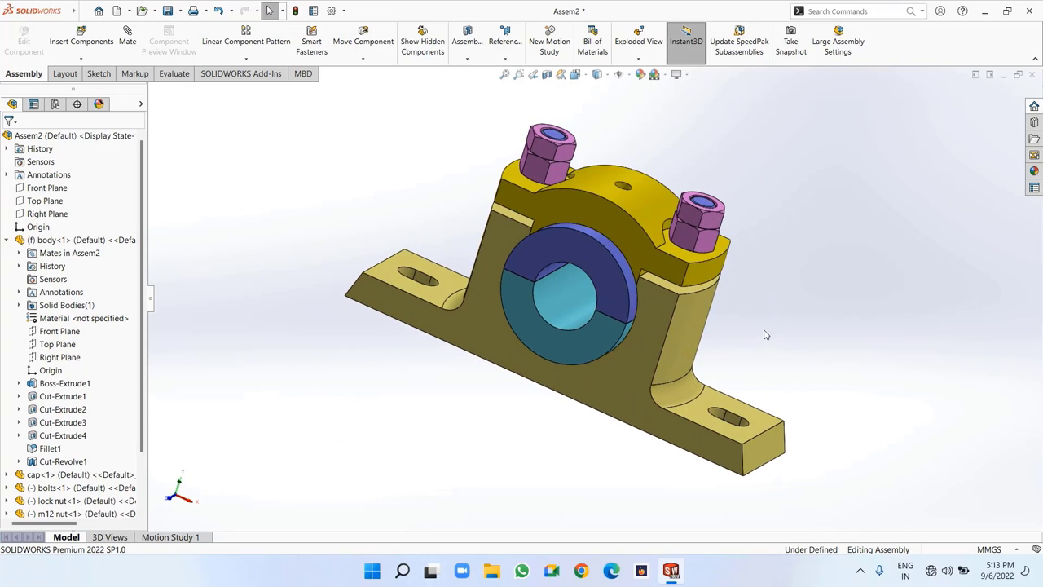
left_click(181, 11)
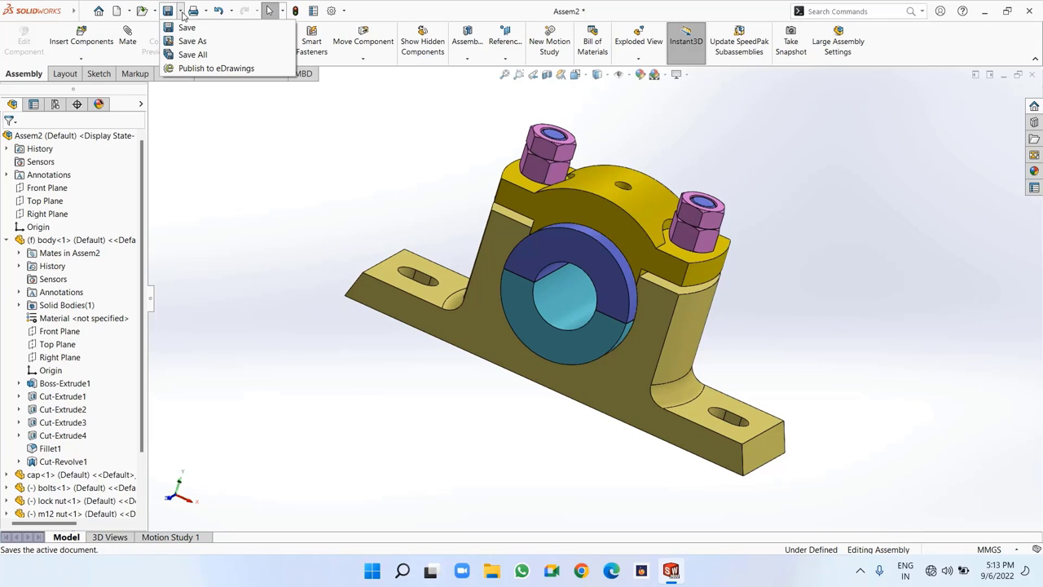
left_click(200, 44)
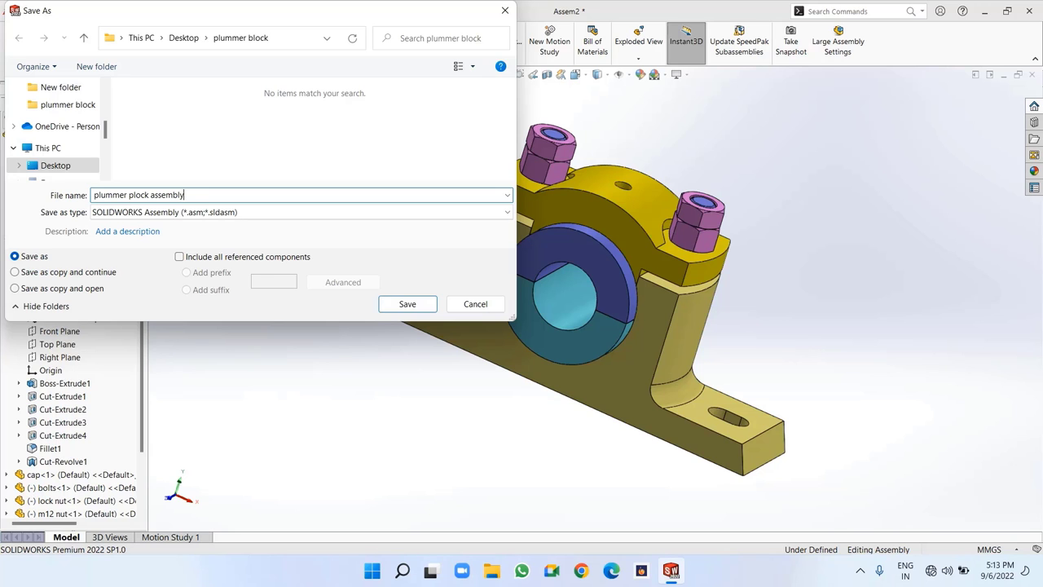
left_click(402, 305)
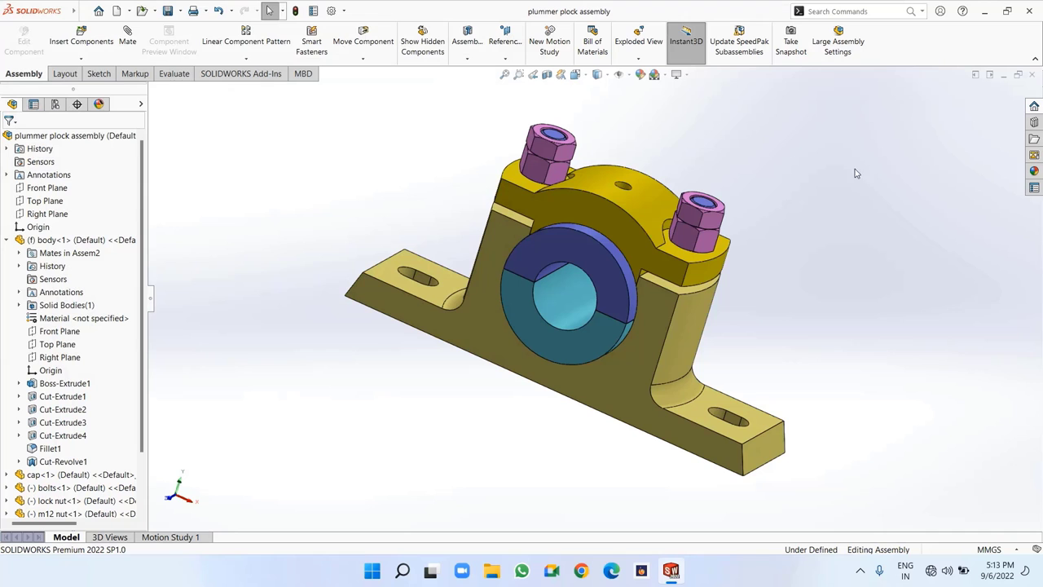
left_click(574, 74)
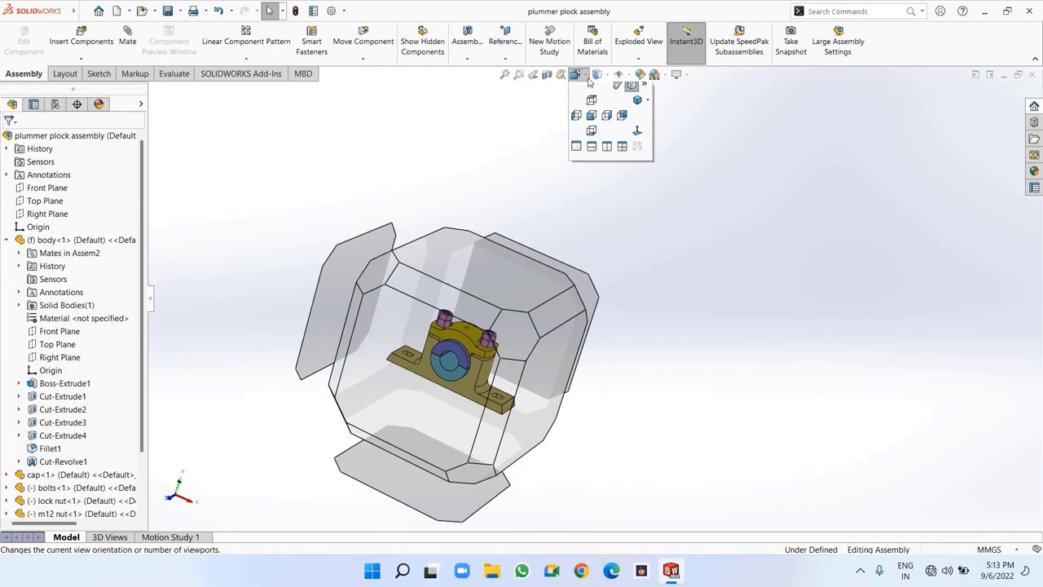
left_click(638, 106)
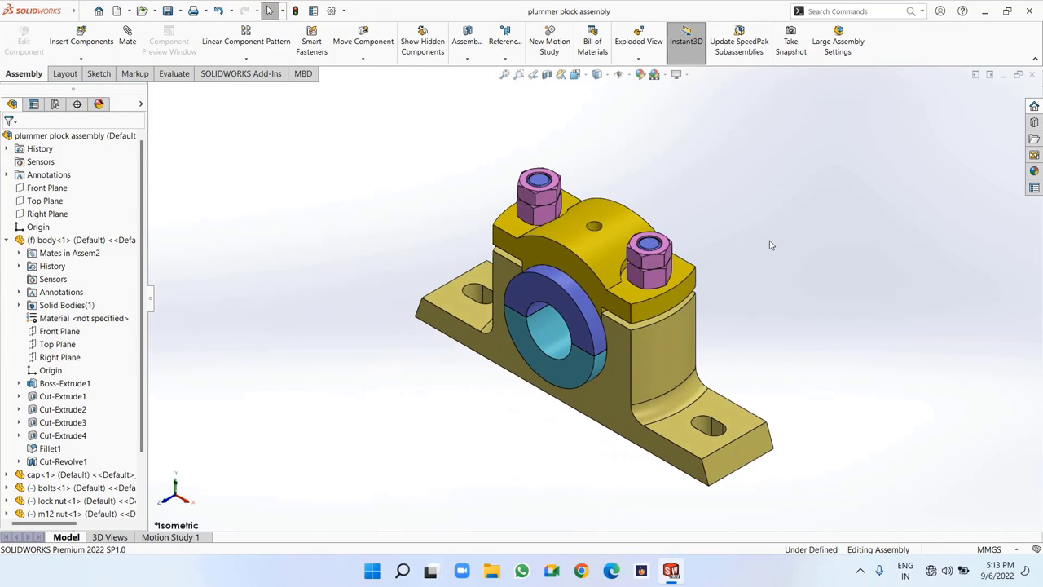